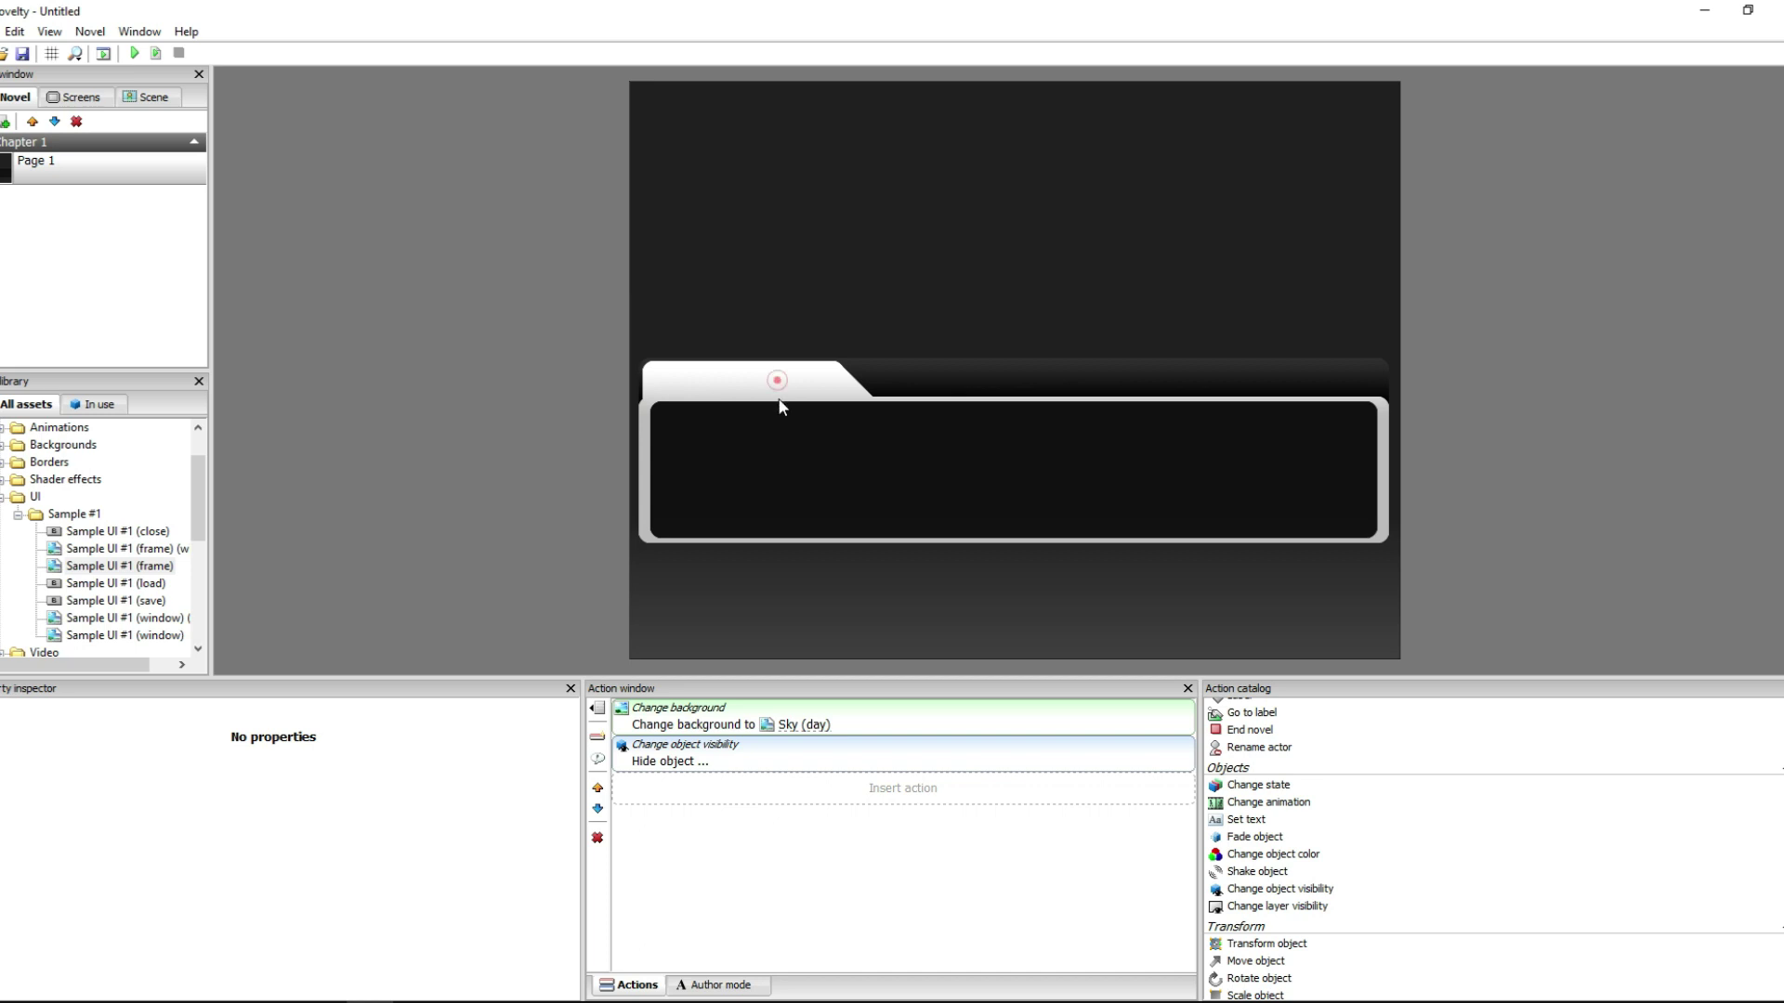
- Set the object visibility action to show Sample UI #1 (frame), and move the frame to the canvas's bottom edge
click(748, 756)
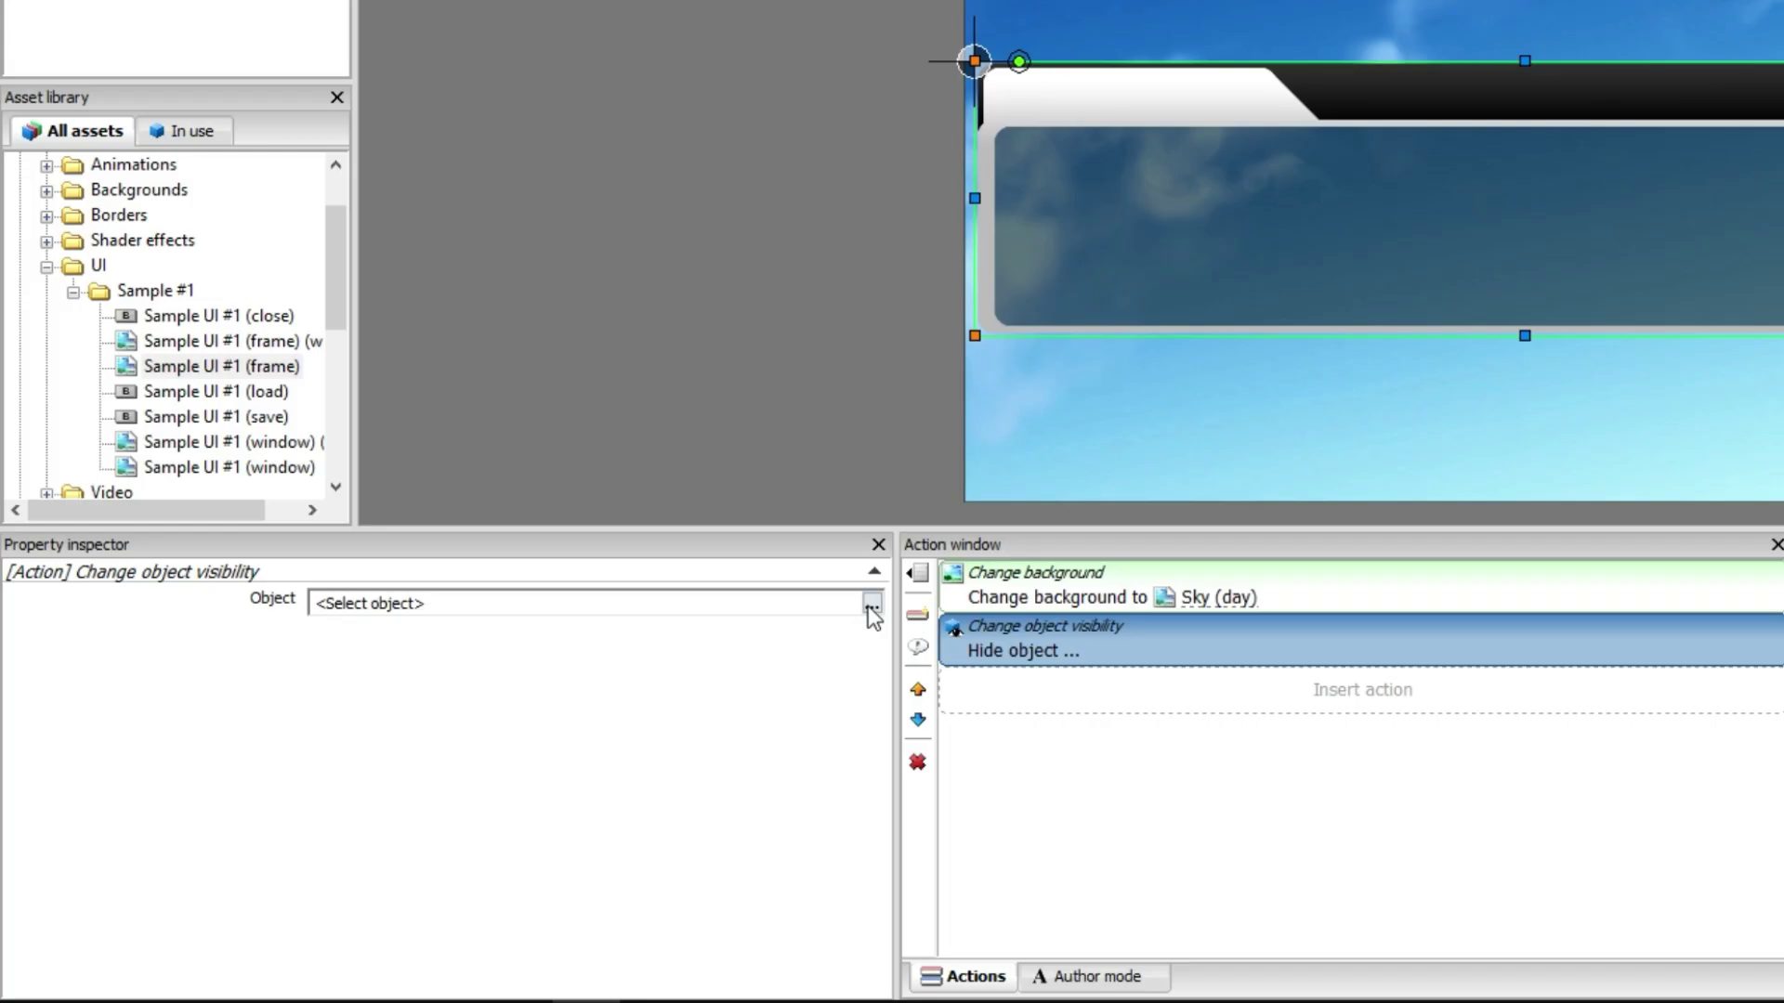
click(871, 606)
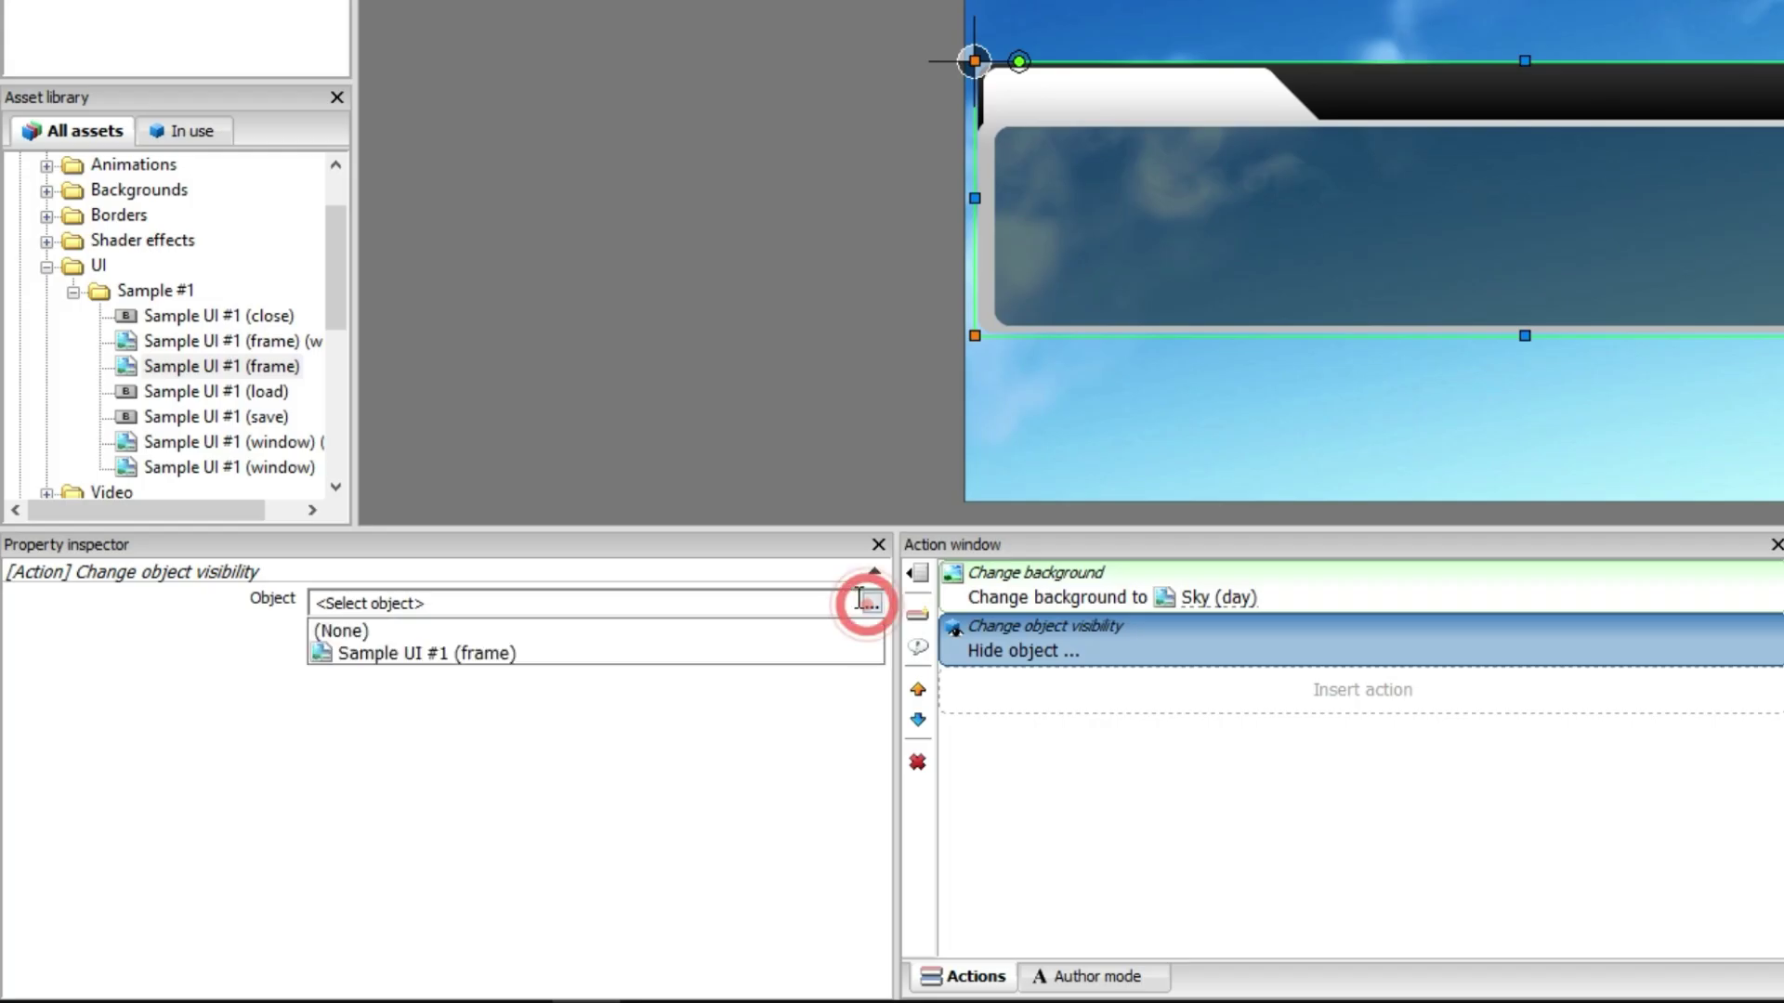
click(726, 650)
click(661, 699)
click(1059, 587)
click(1089, 628)
click(796, 630)
click(729, 670)
drag(1227, 98, 1230, 275)
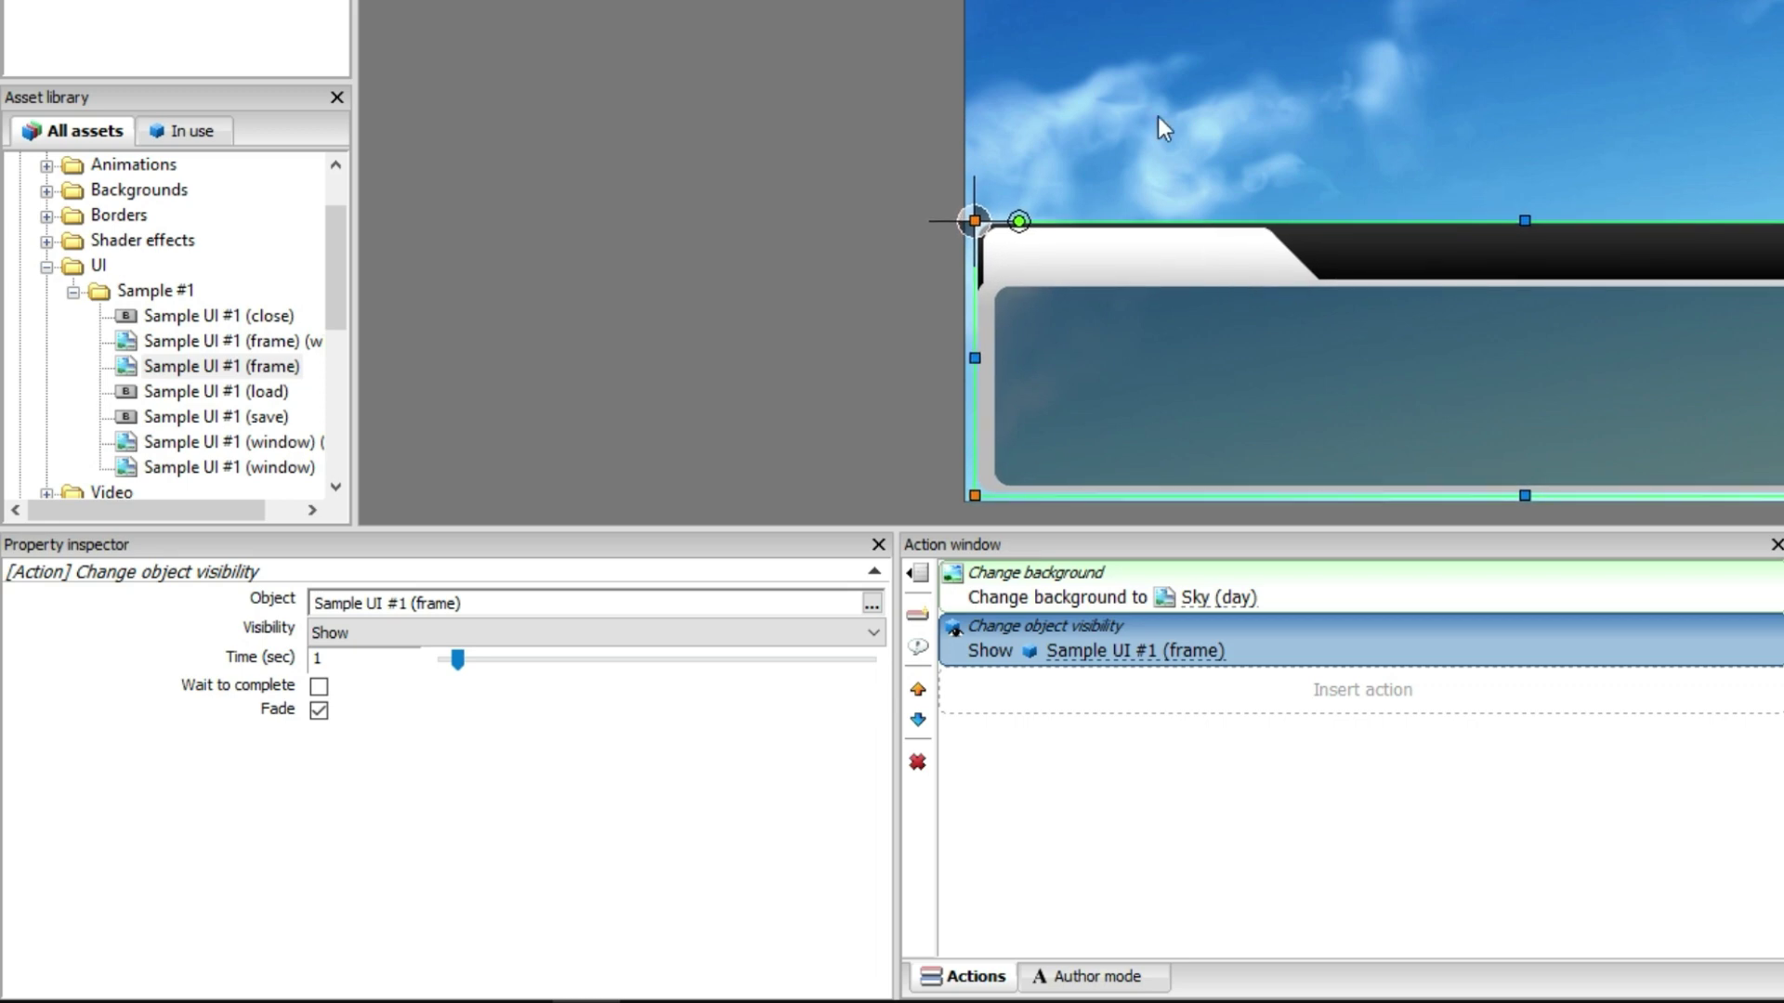
click(584, 57)
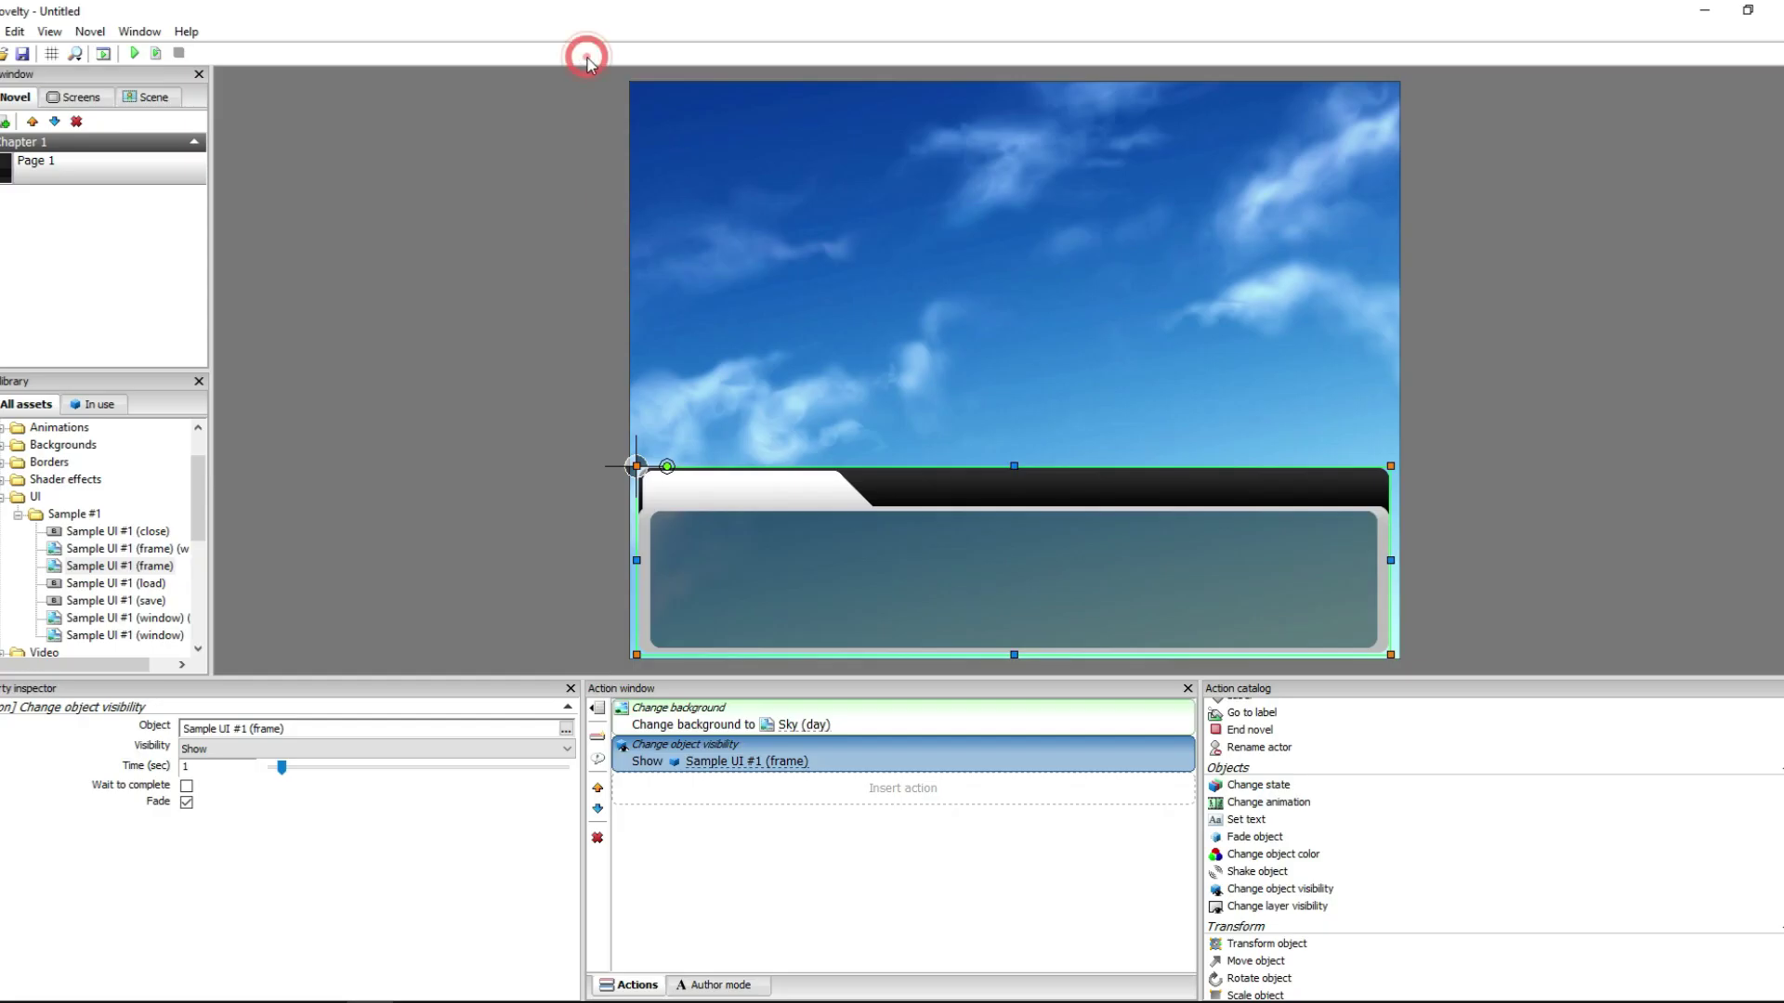
- Examine the preset canvas sizes in the novel properties and apply the dialog without changing the canvas size
click(90, 31)
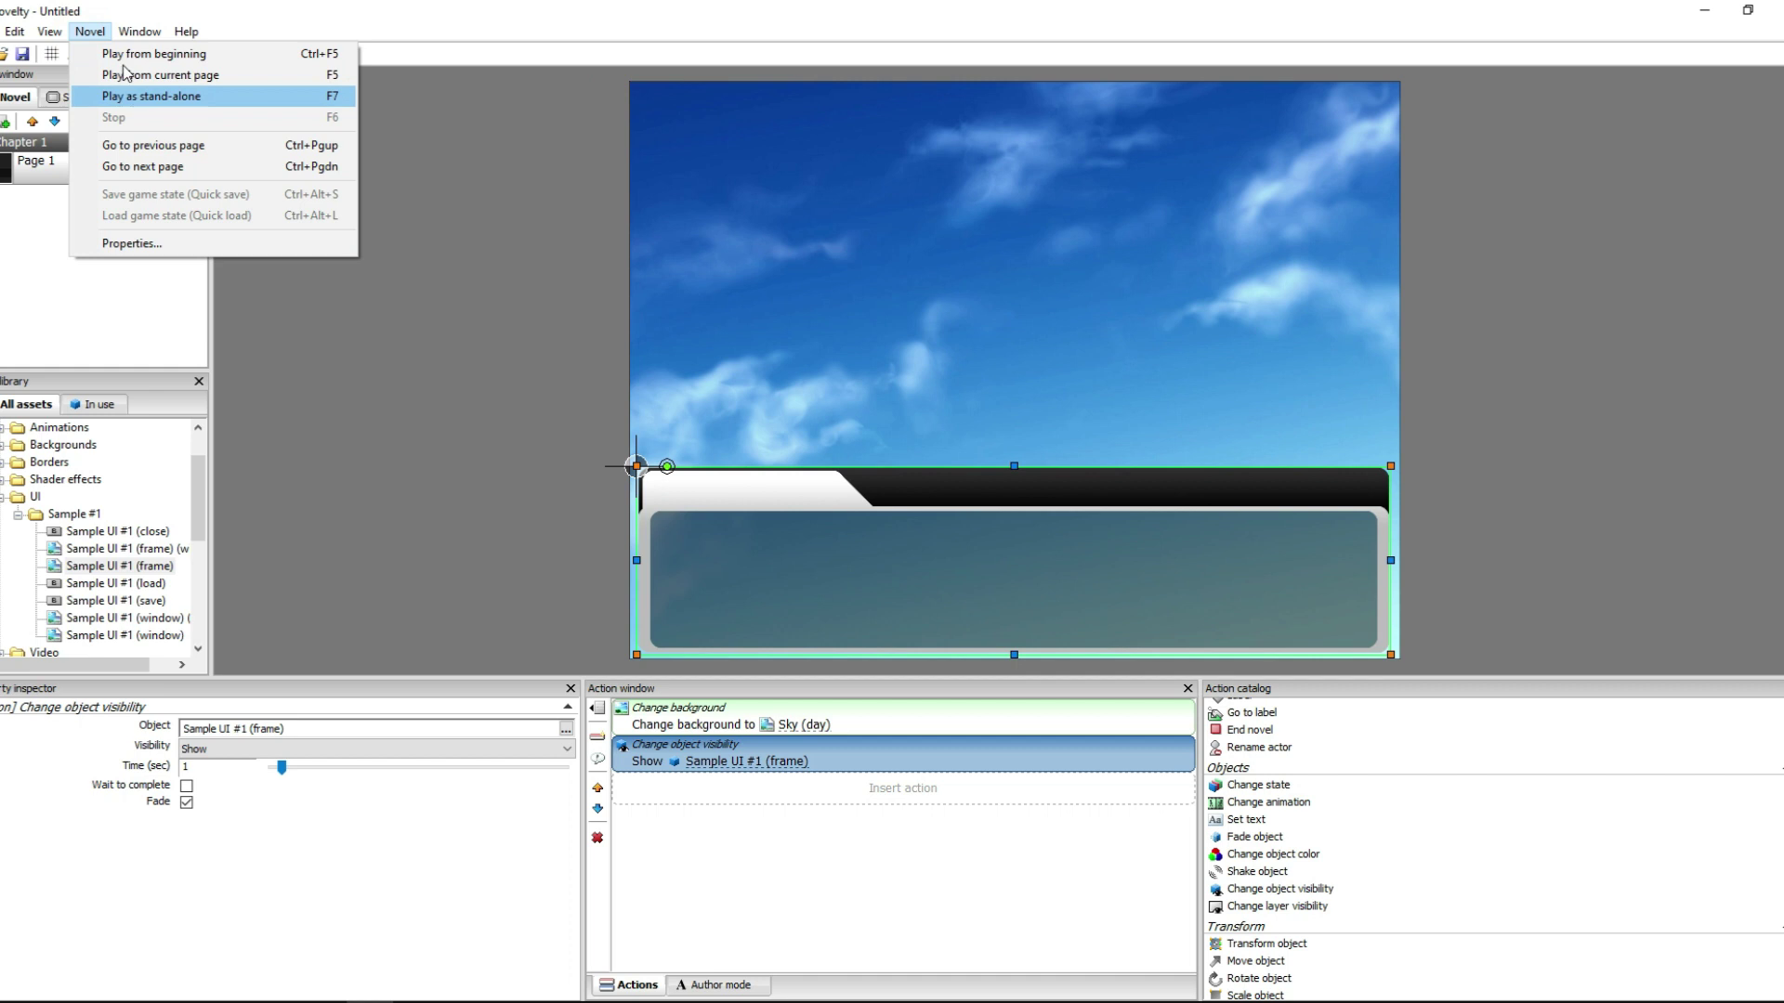
click(146, 243)
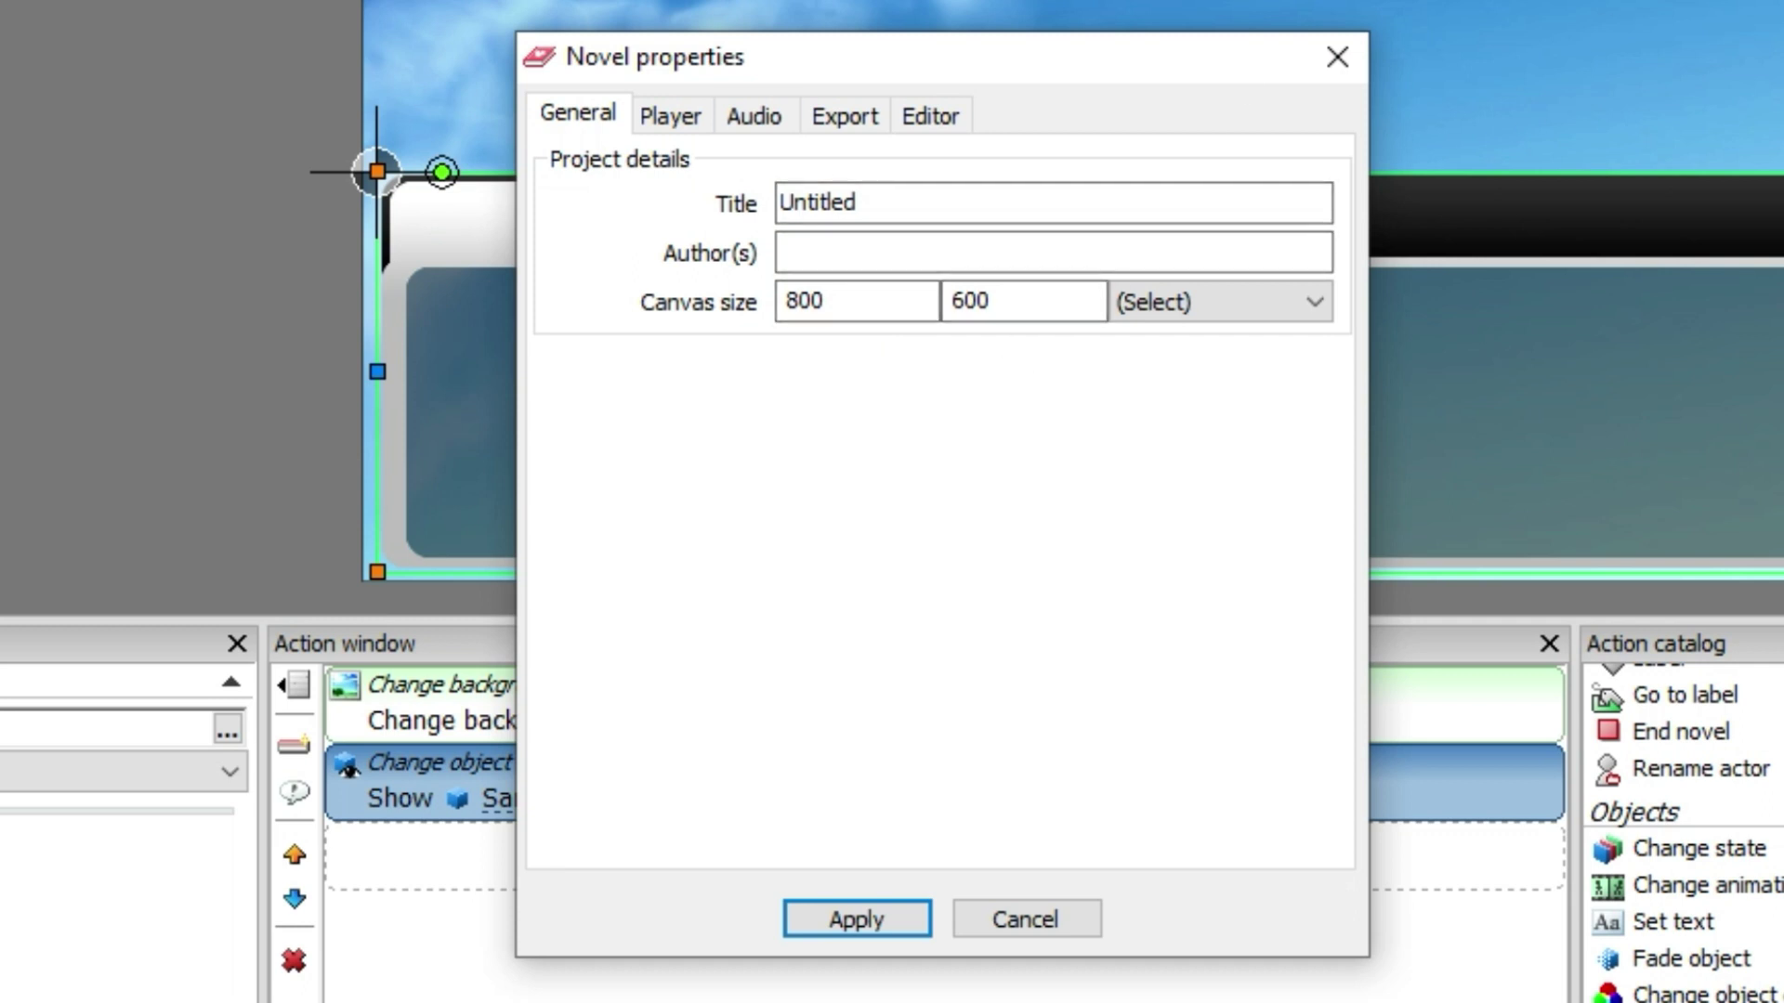
click(1240, 303)
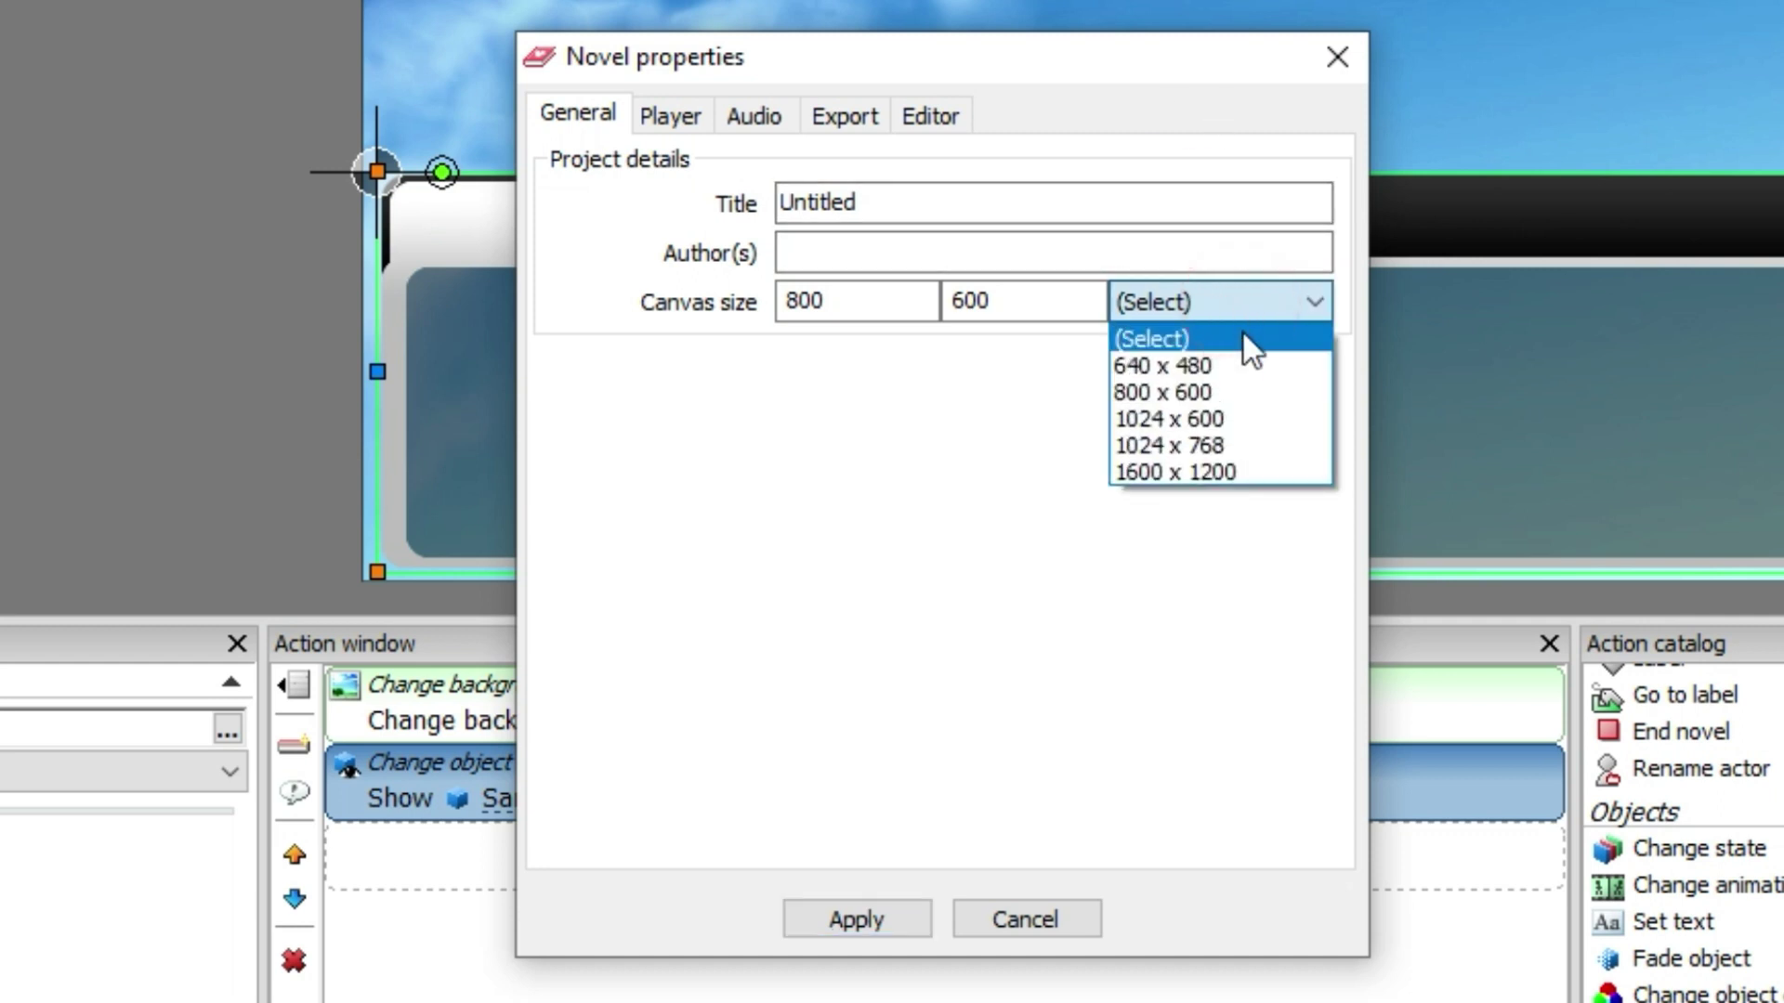
click(1208, 613)
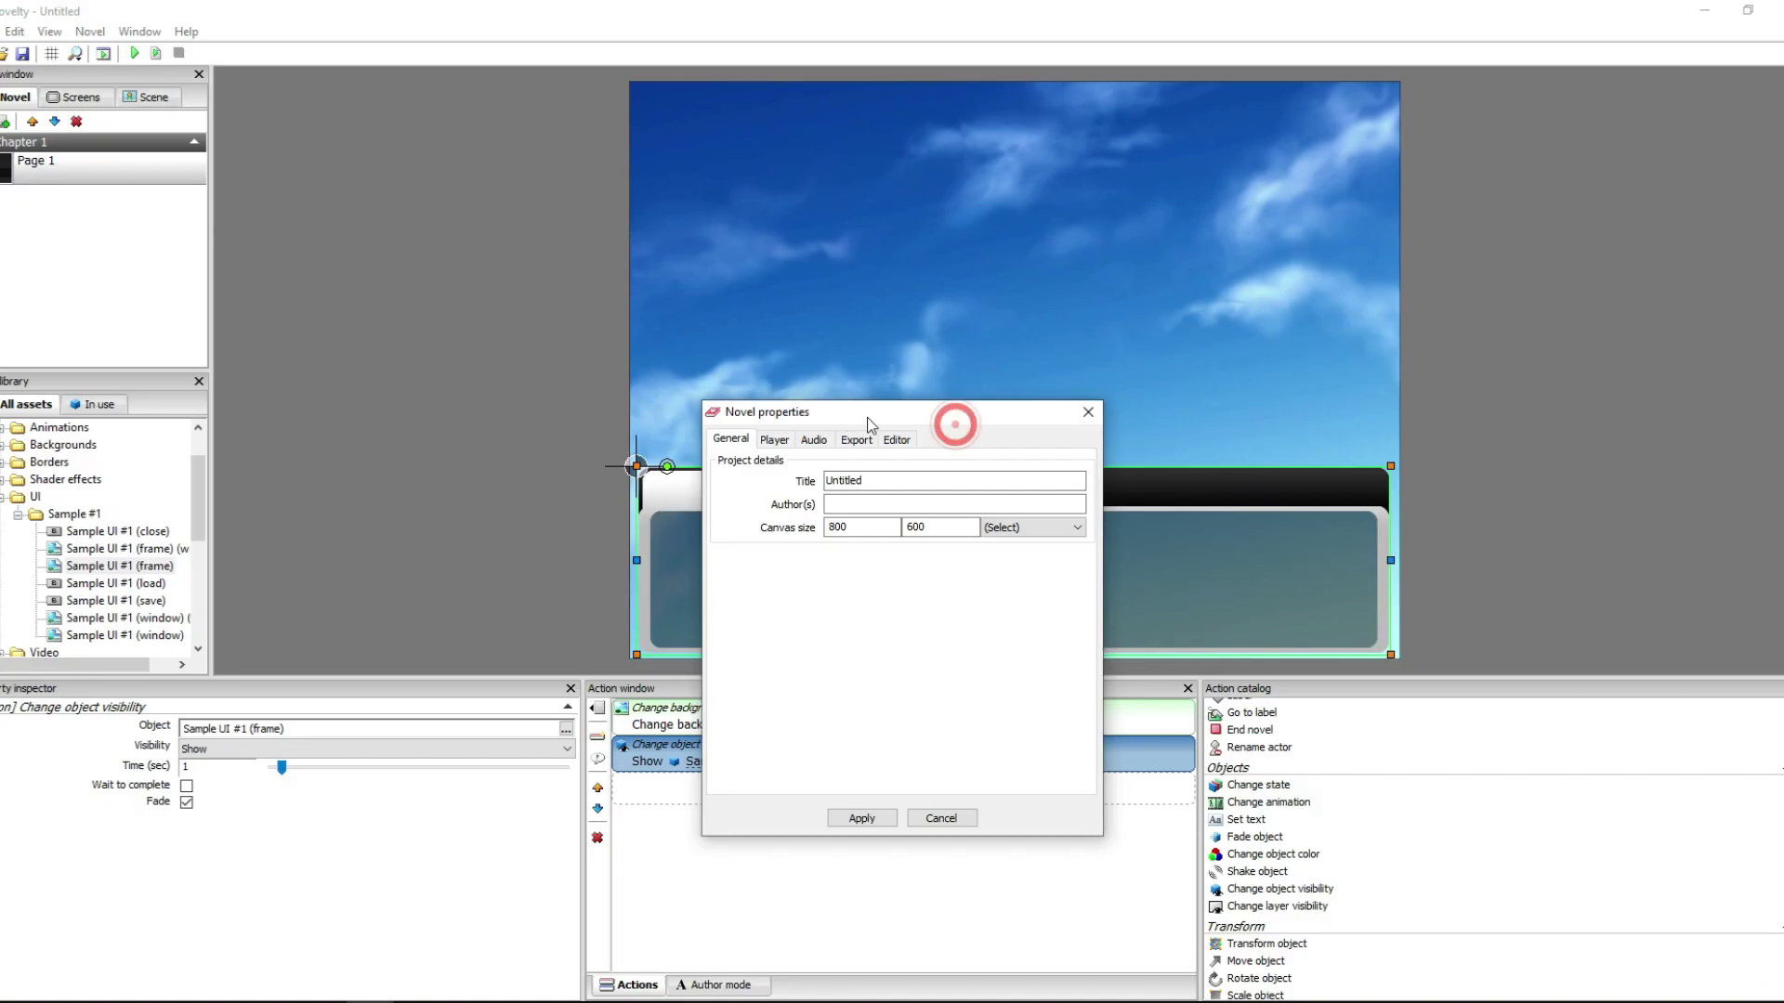
drag(867, 416, 371, 183)
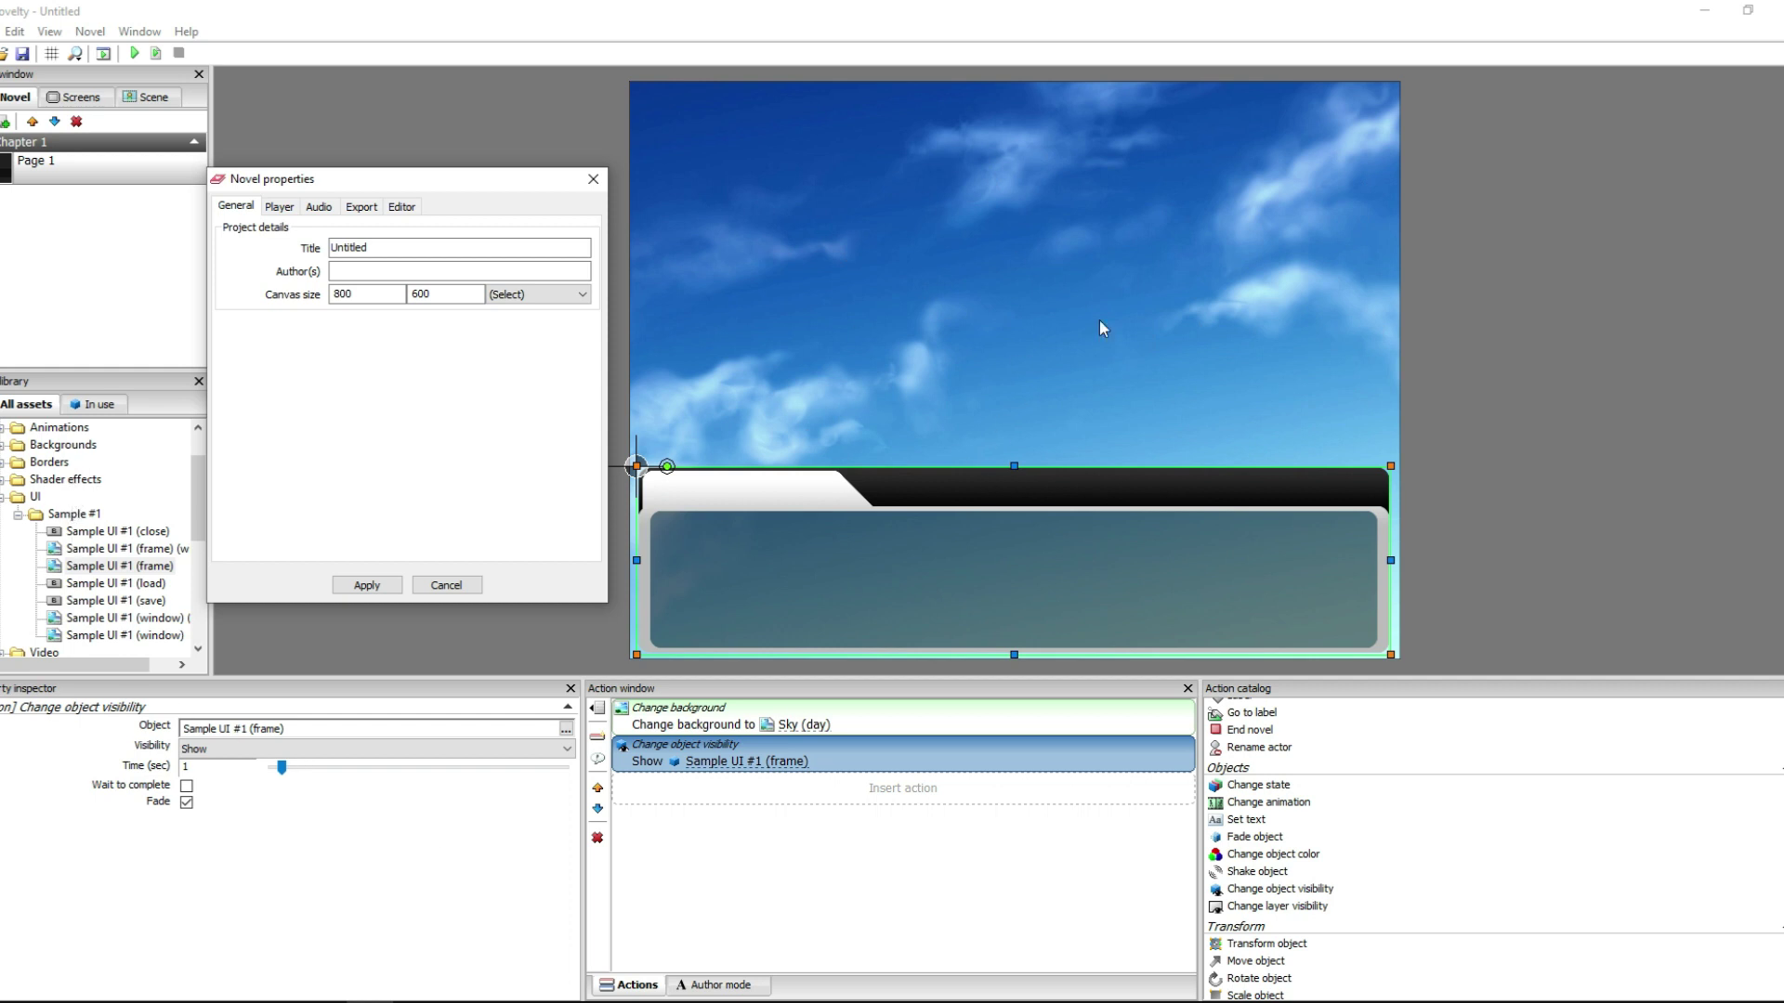
click(392, 584)
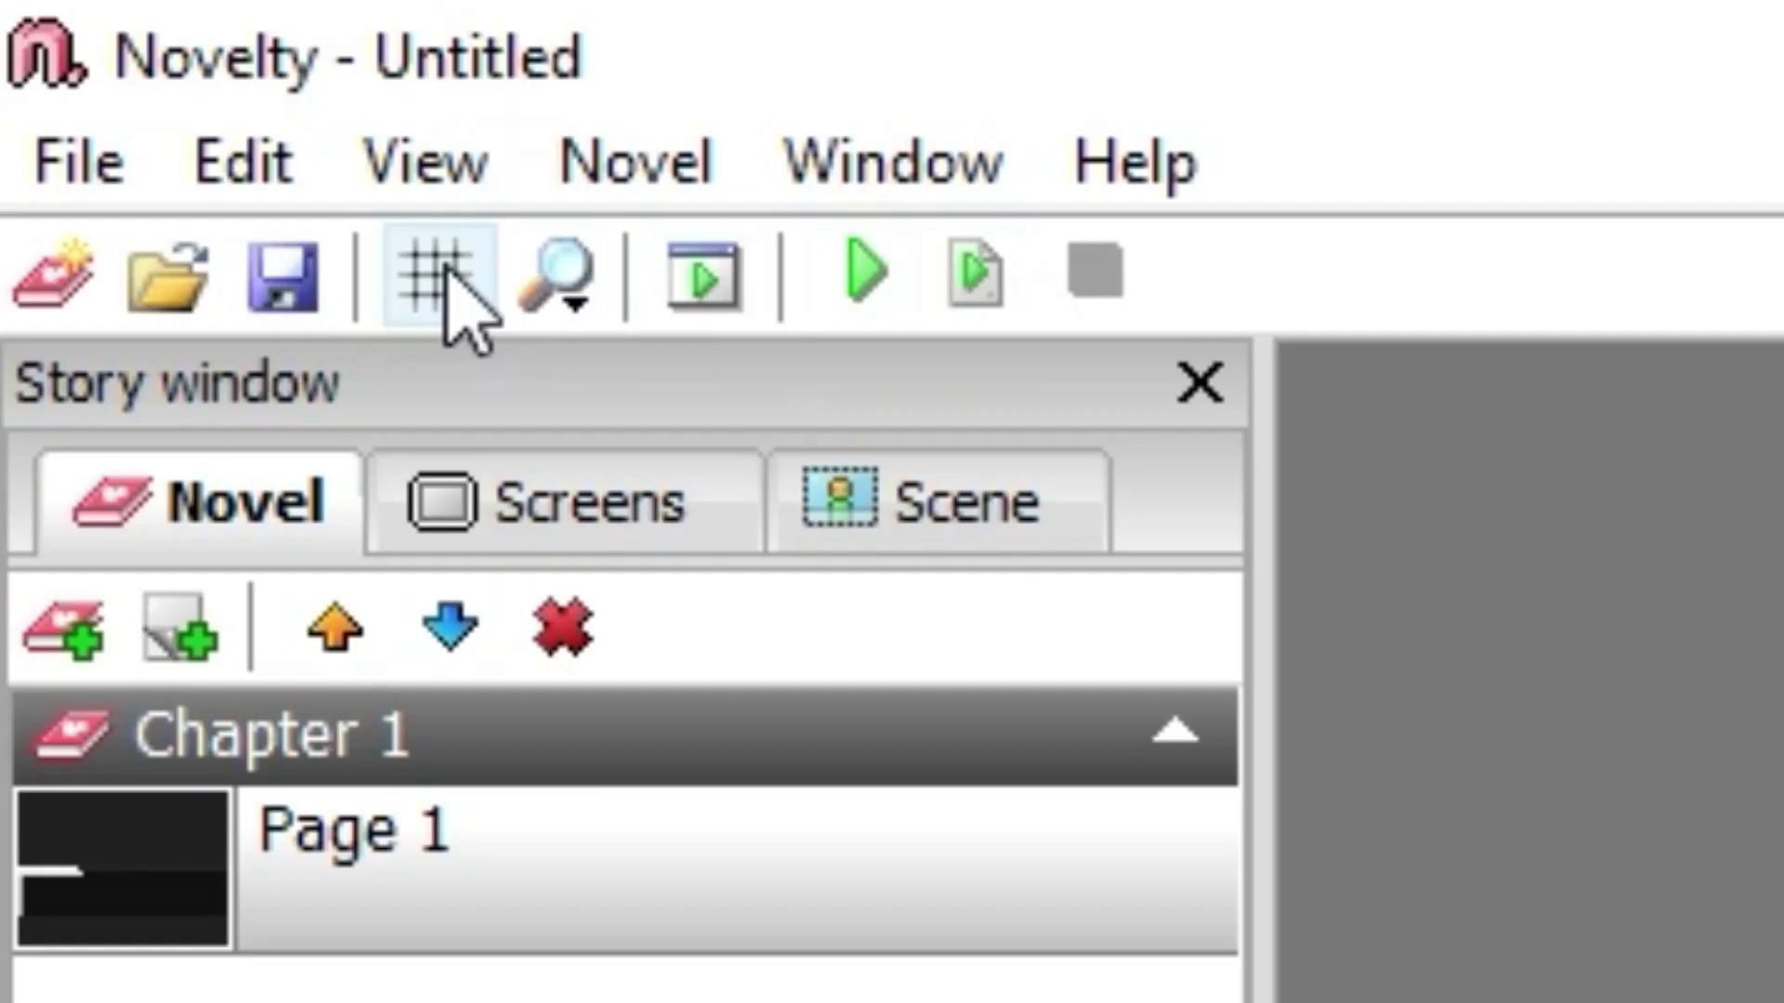
- Display the canvas grid and nudge the dialogue frame slightly to centre it along the canvas's bottom edge
click(51, 53)
click(437, 277)
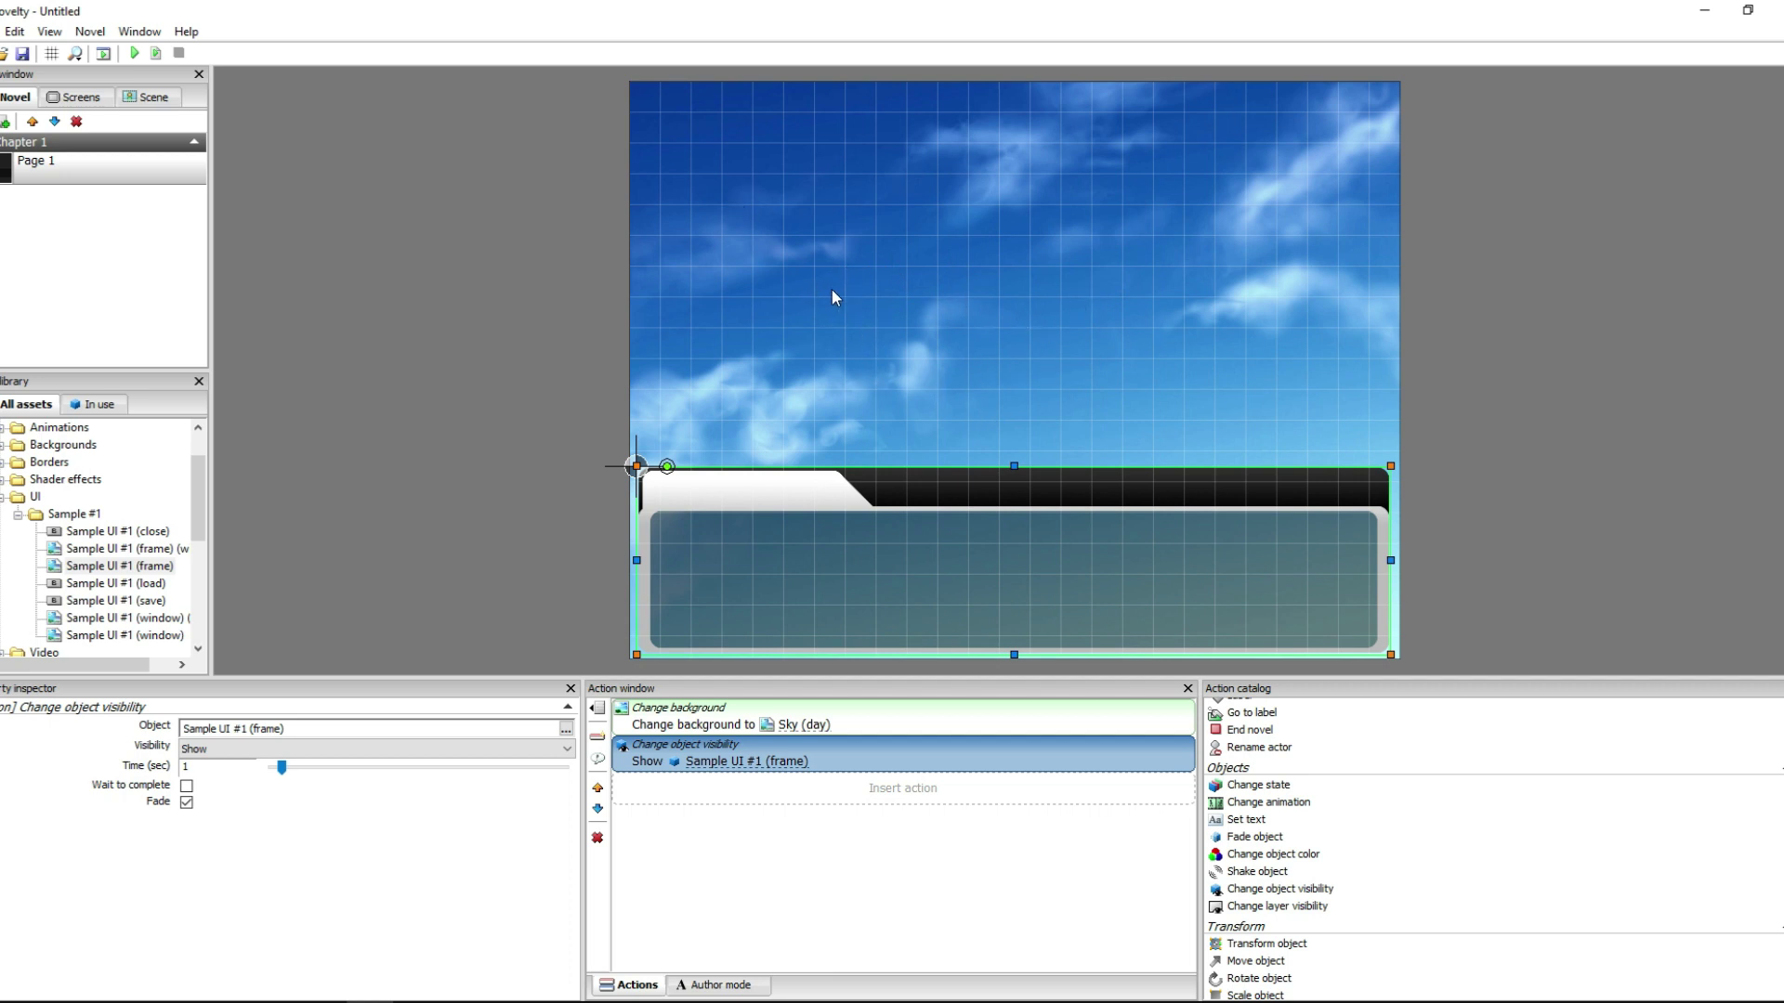
click(816, 478)
click(784, 484)
drag(794, 492, 798, 493)
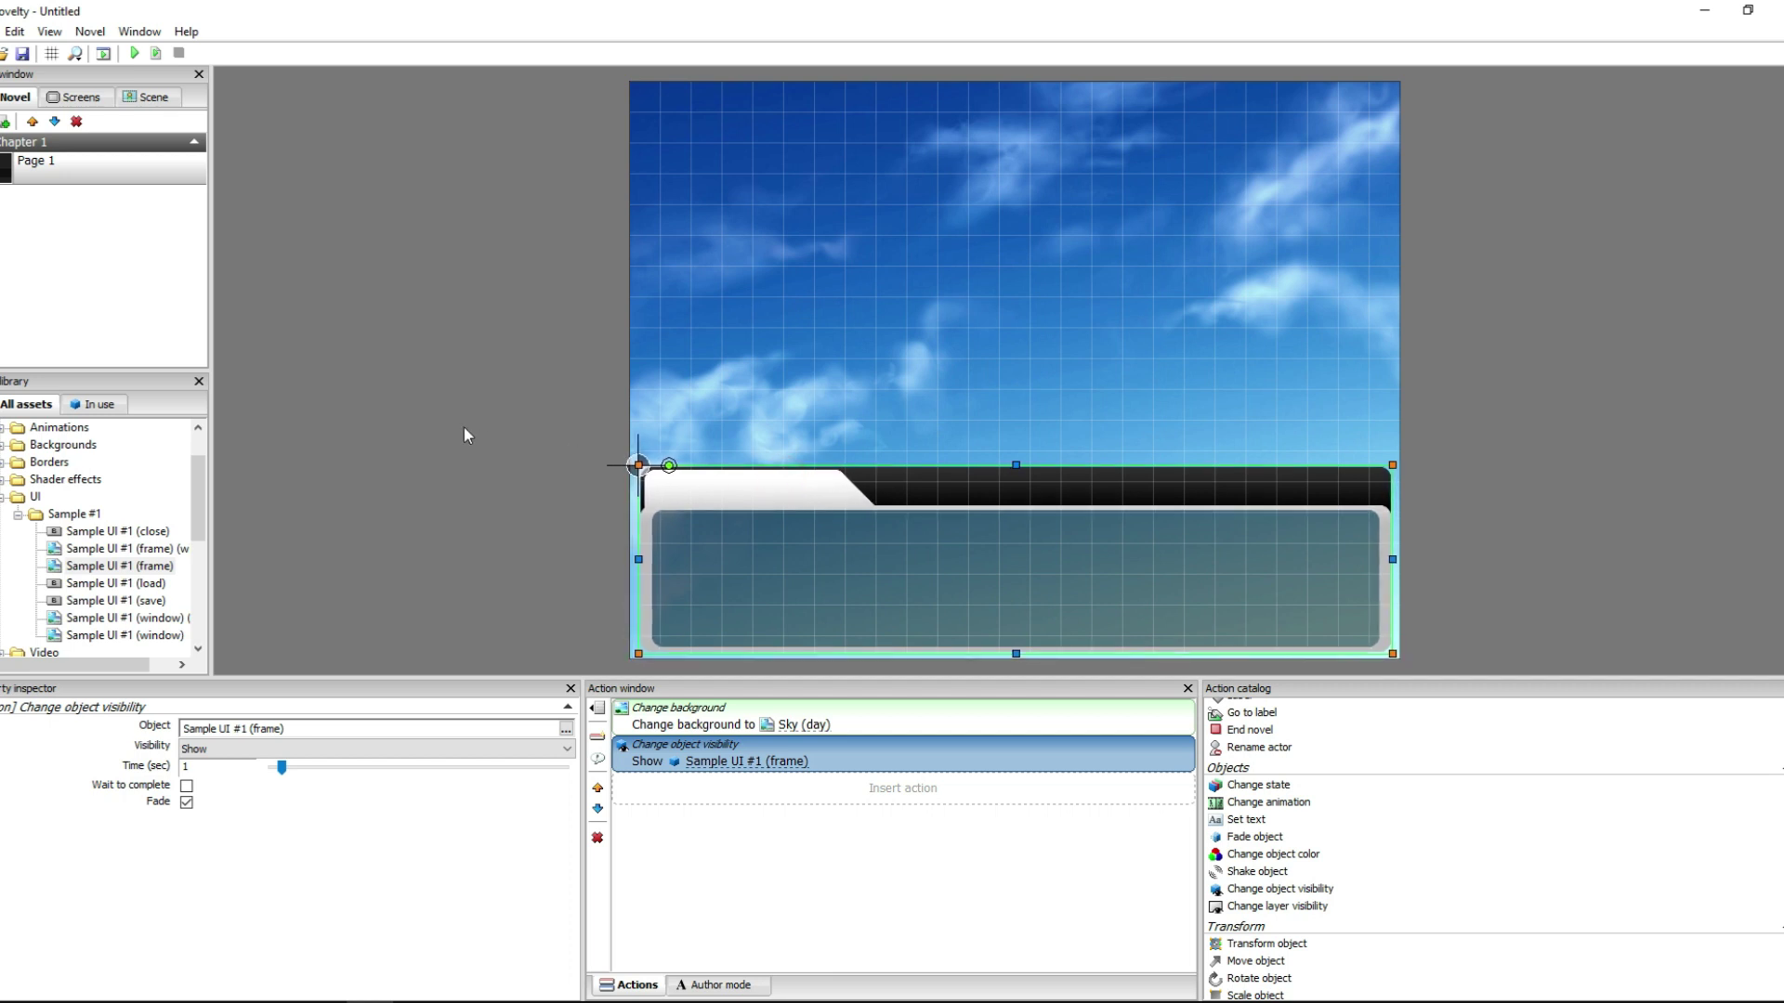
- Compare the page's initial scene with its appearance at the background action and at the frame visibility action
click(464, 427)
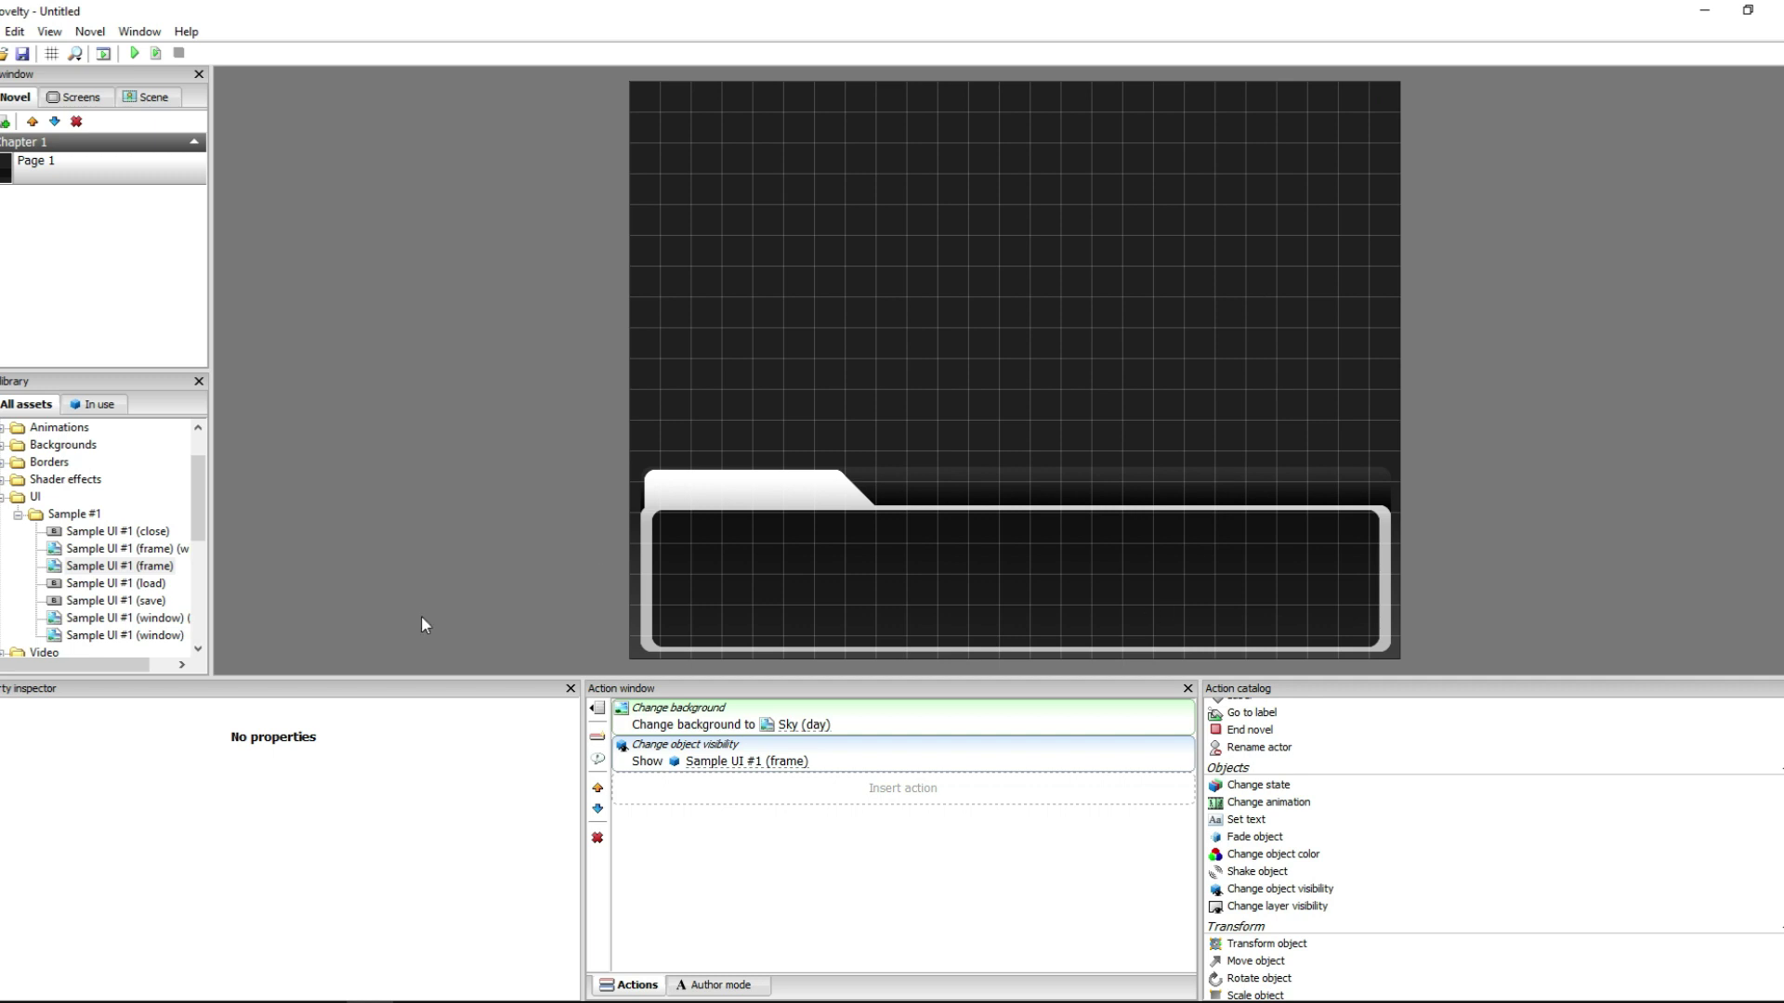
click(861, 749)
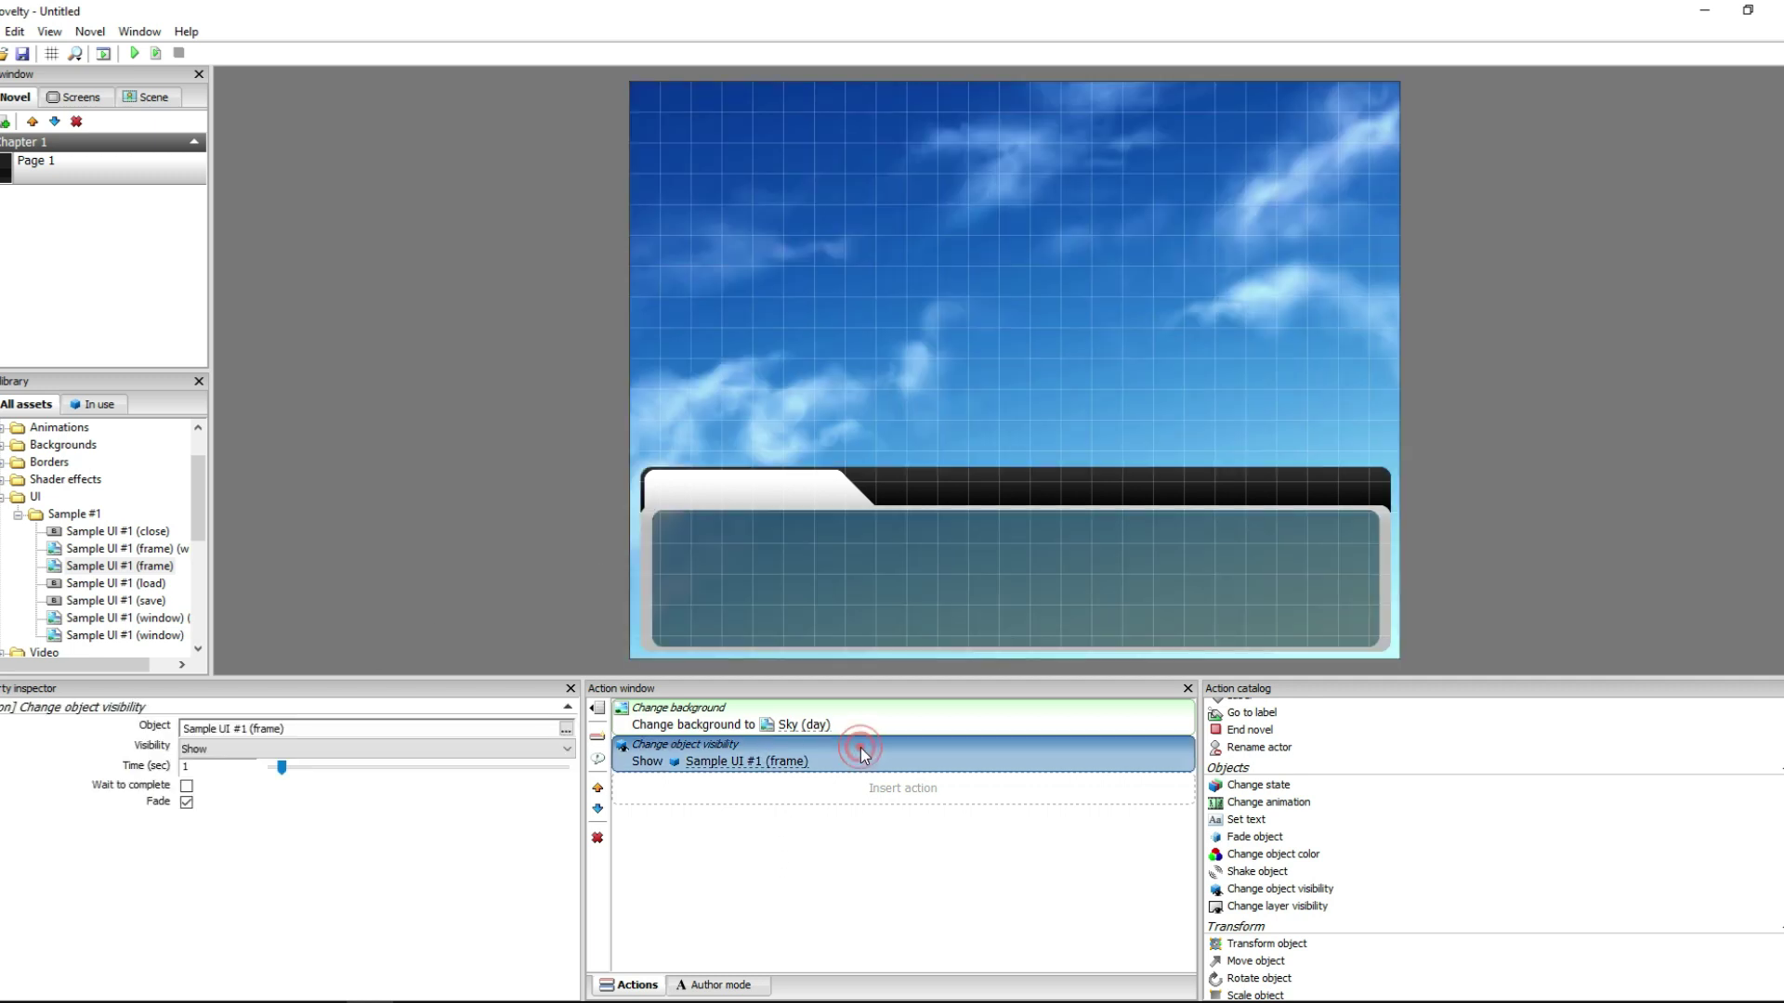
click(867, 723)
click(902, 723)
click(899, 754)
- Add a Book Antiqua 40 Heavy text object from the asset library's Fonts folder to the scene
scroll(103, 536, up, 1)
click(4, 549)
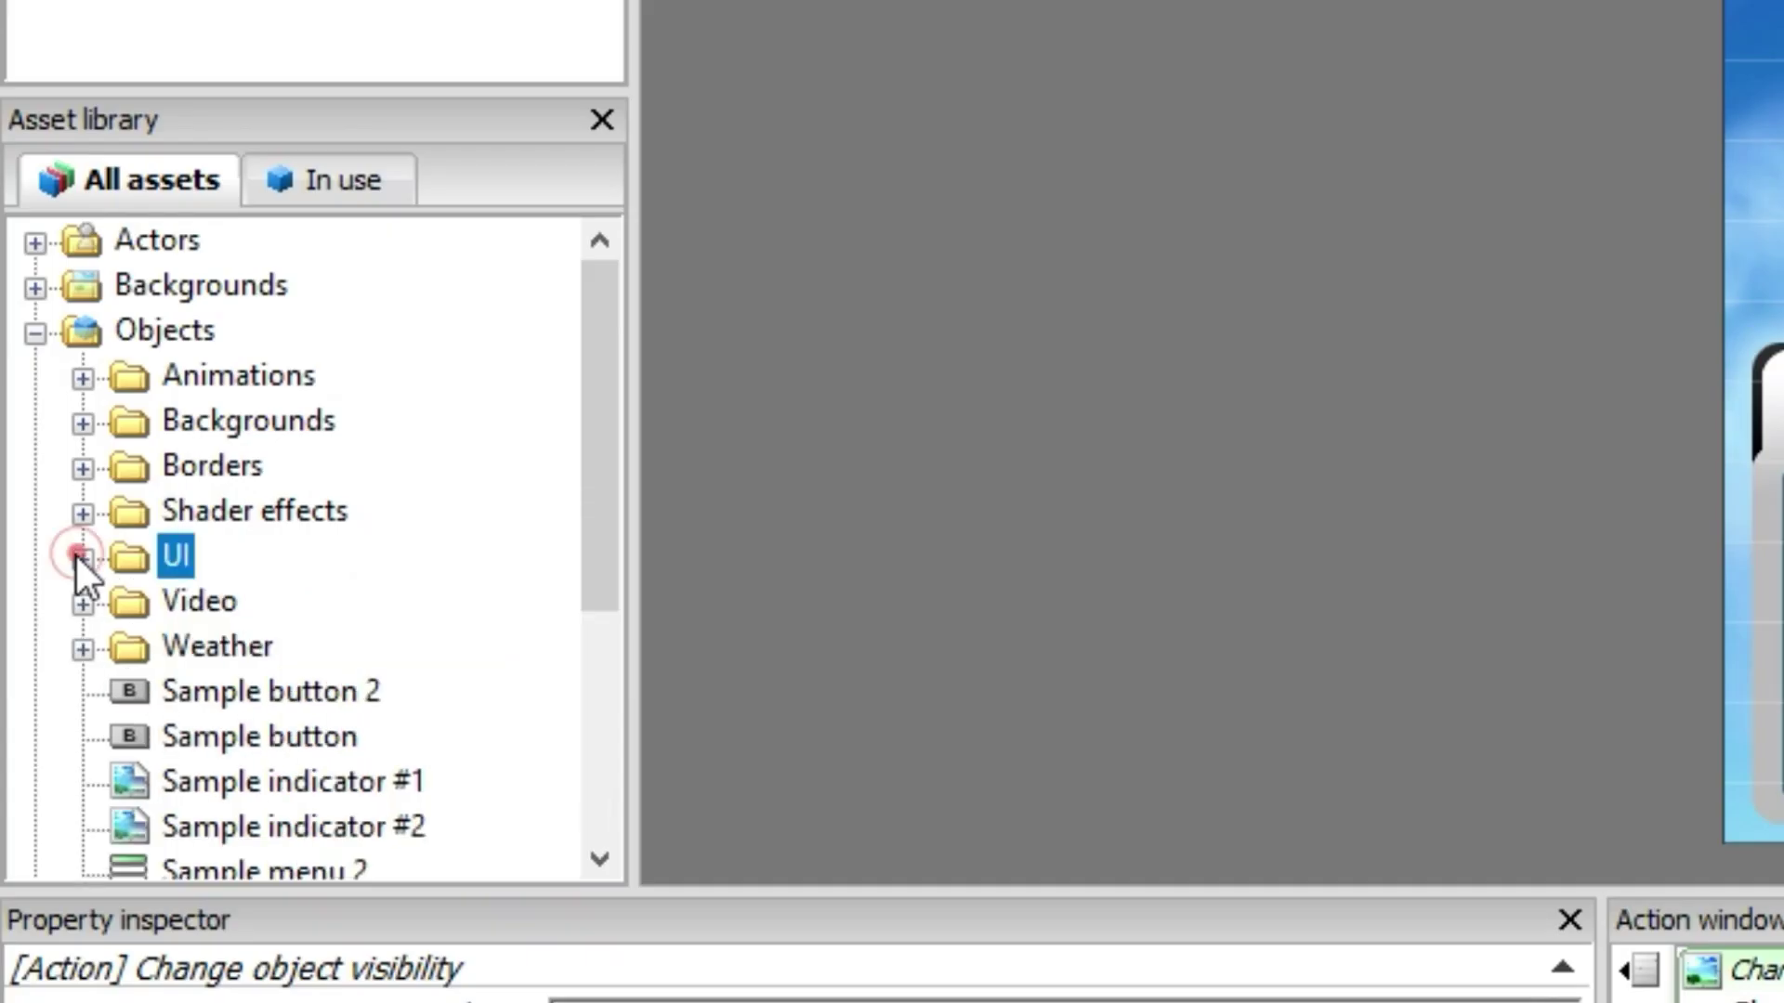
scroll(47, 493, down, 2)
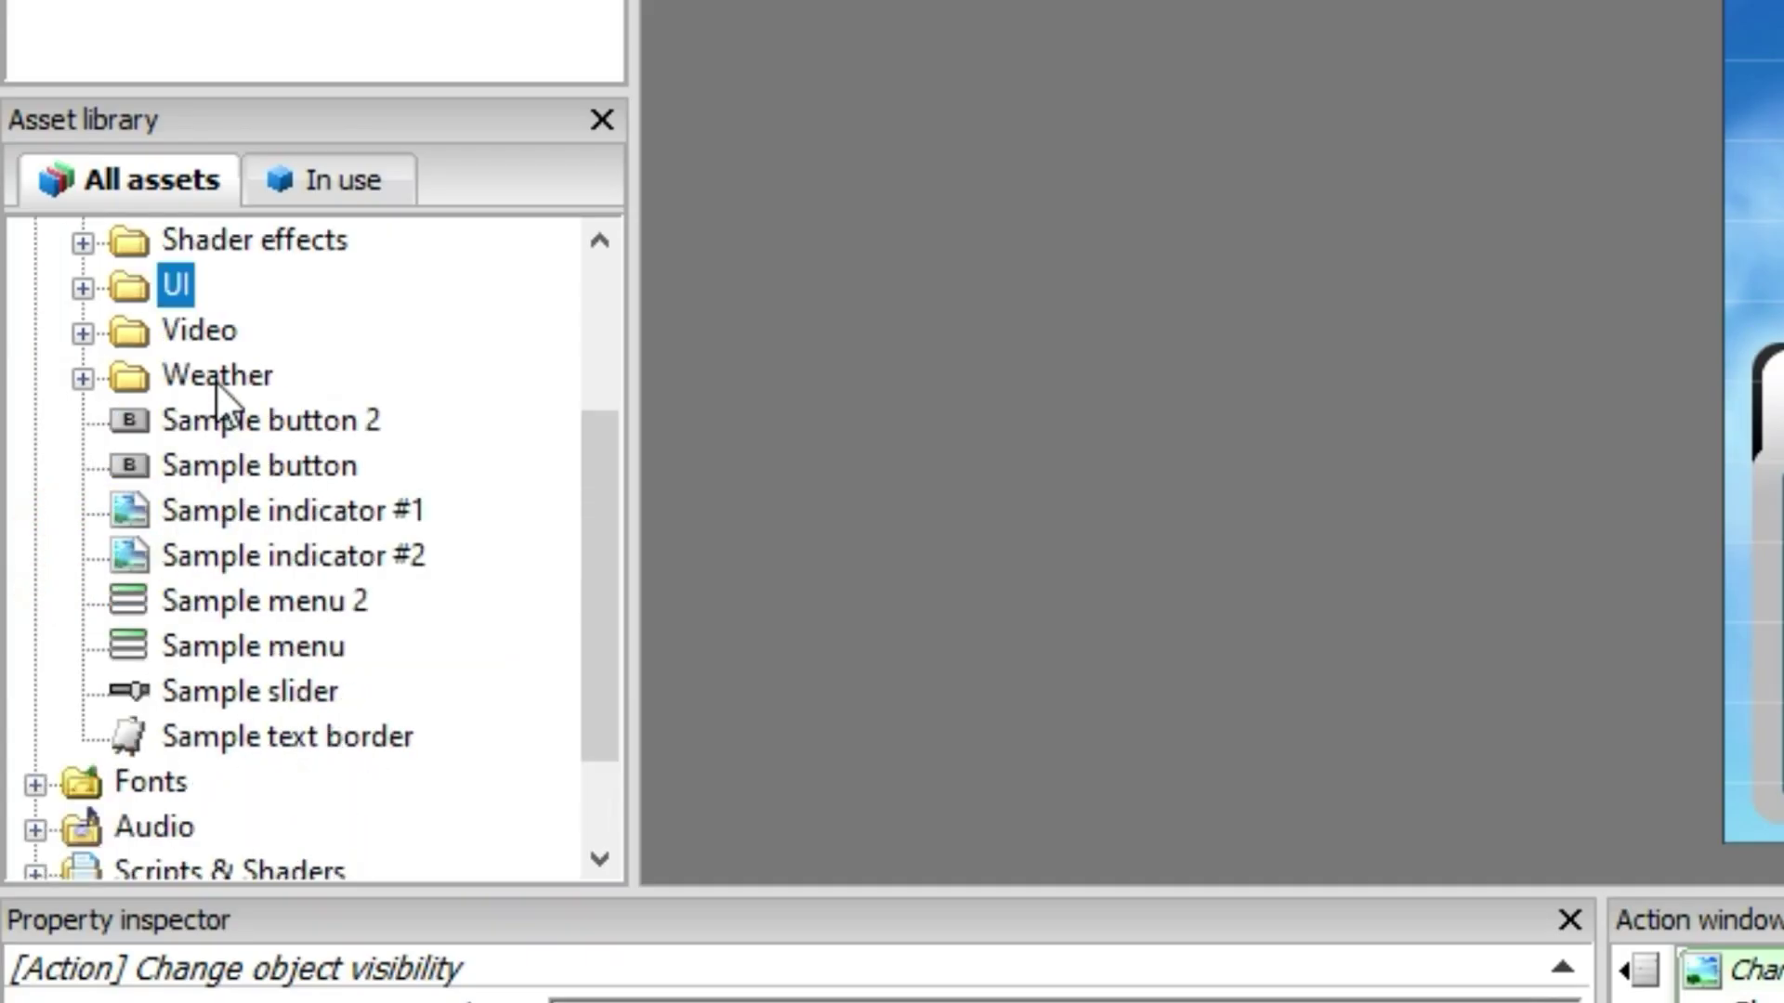
scroll(217, 383, down, 1)
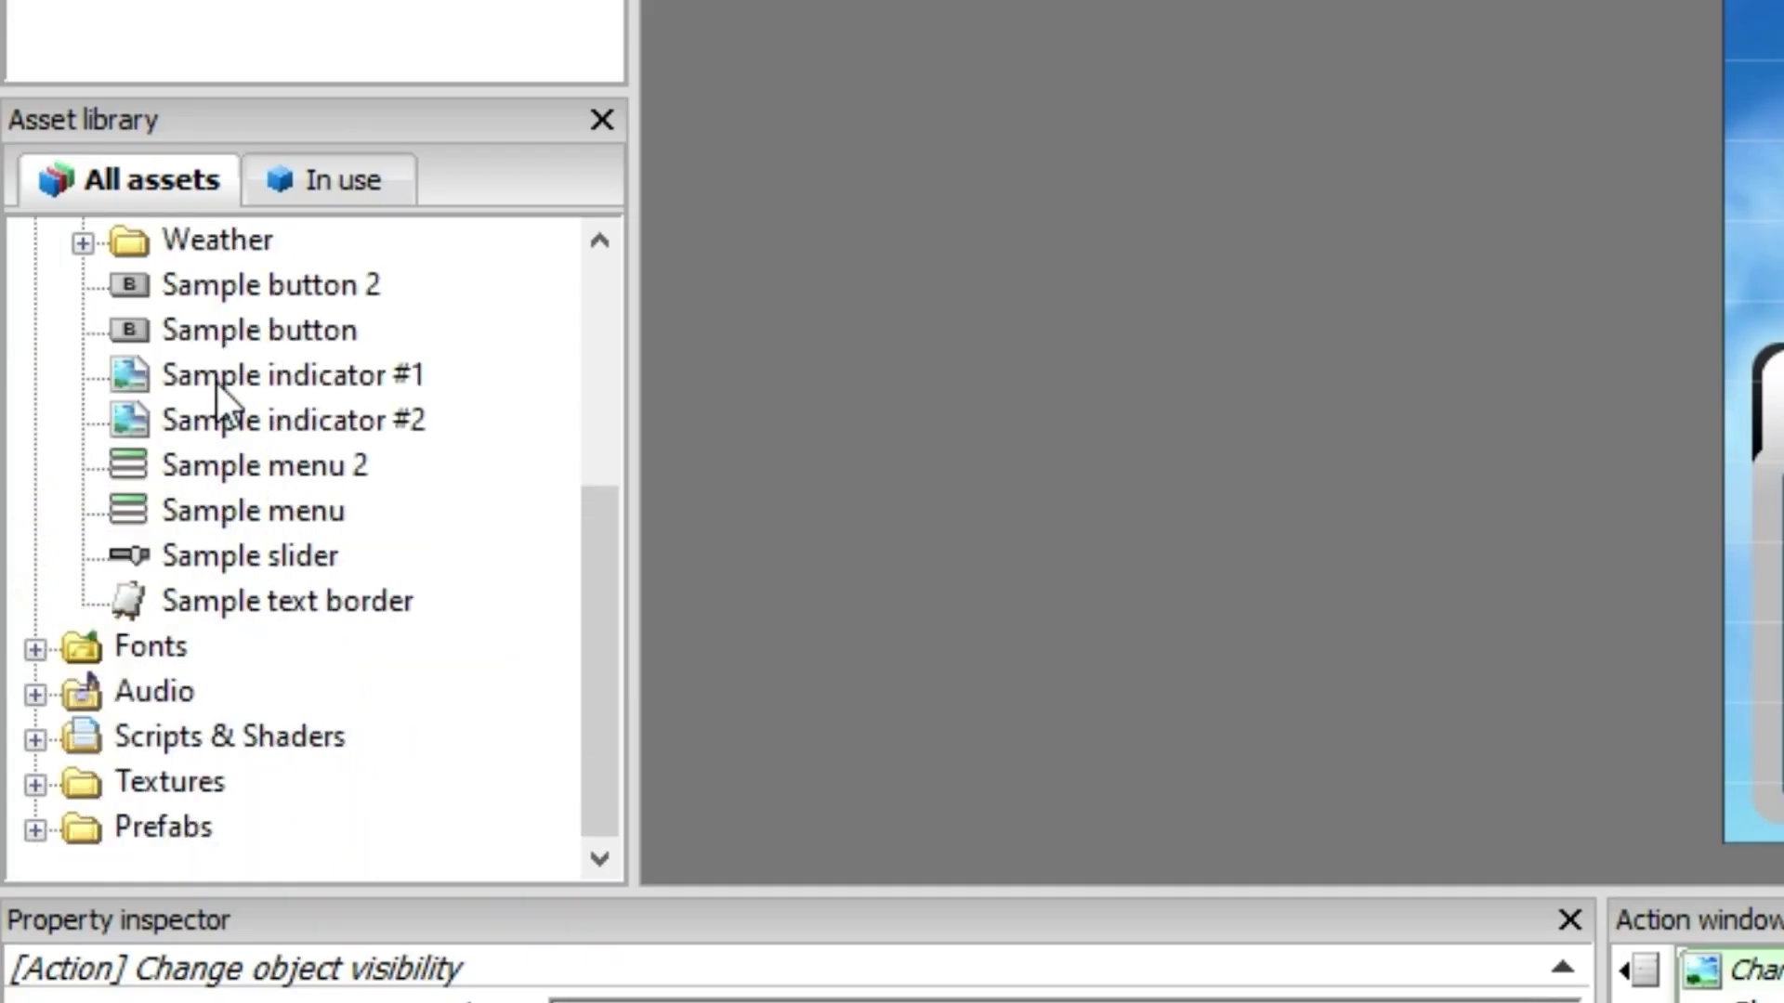
click(35, 649)
scroll(182, 589, down, 1)
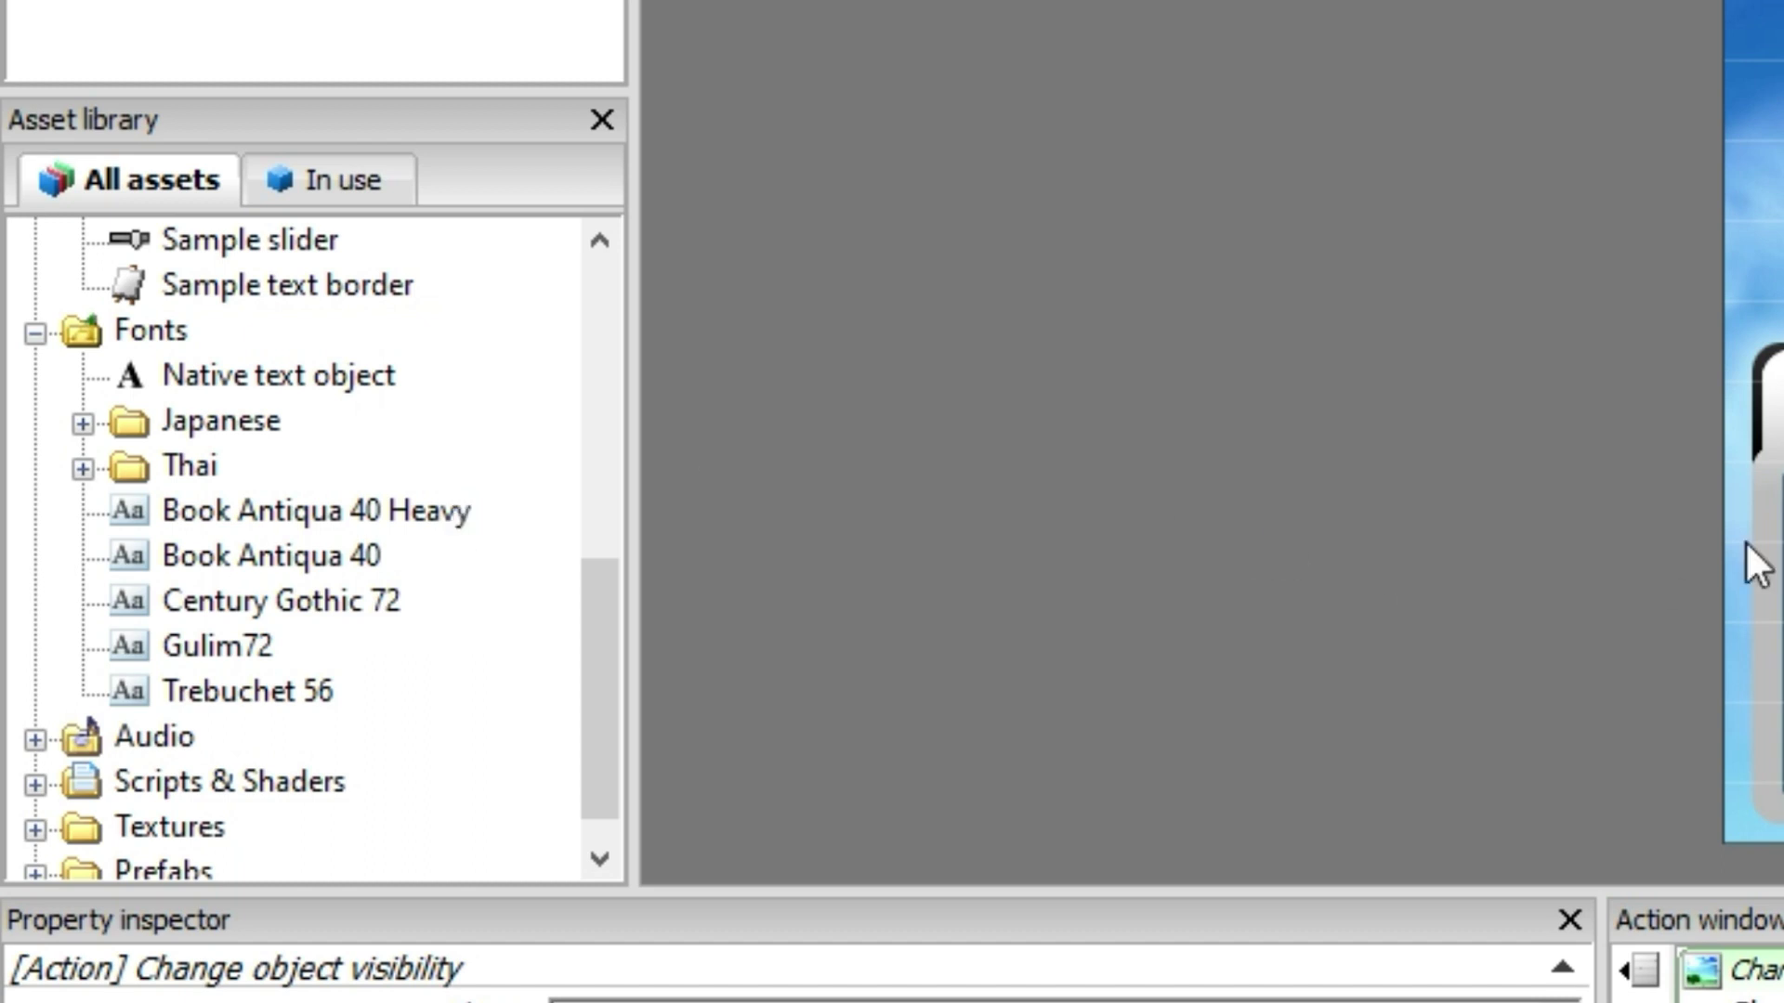
click(428, 510)
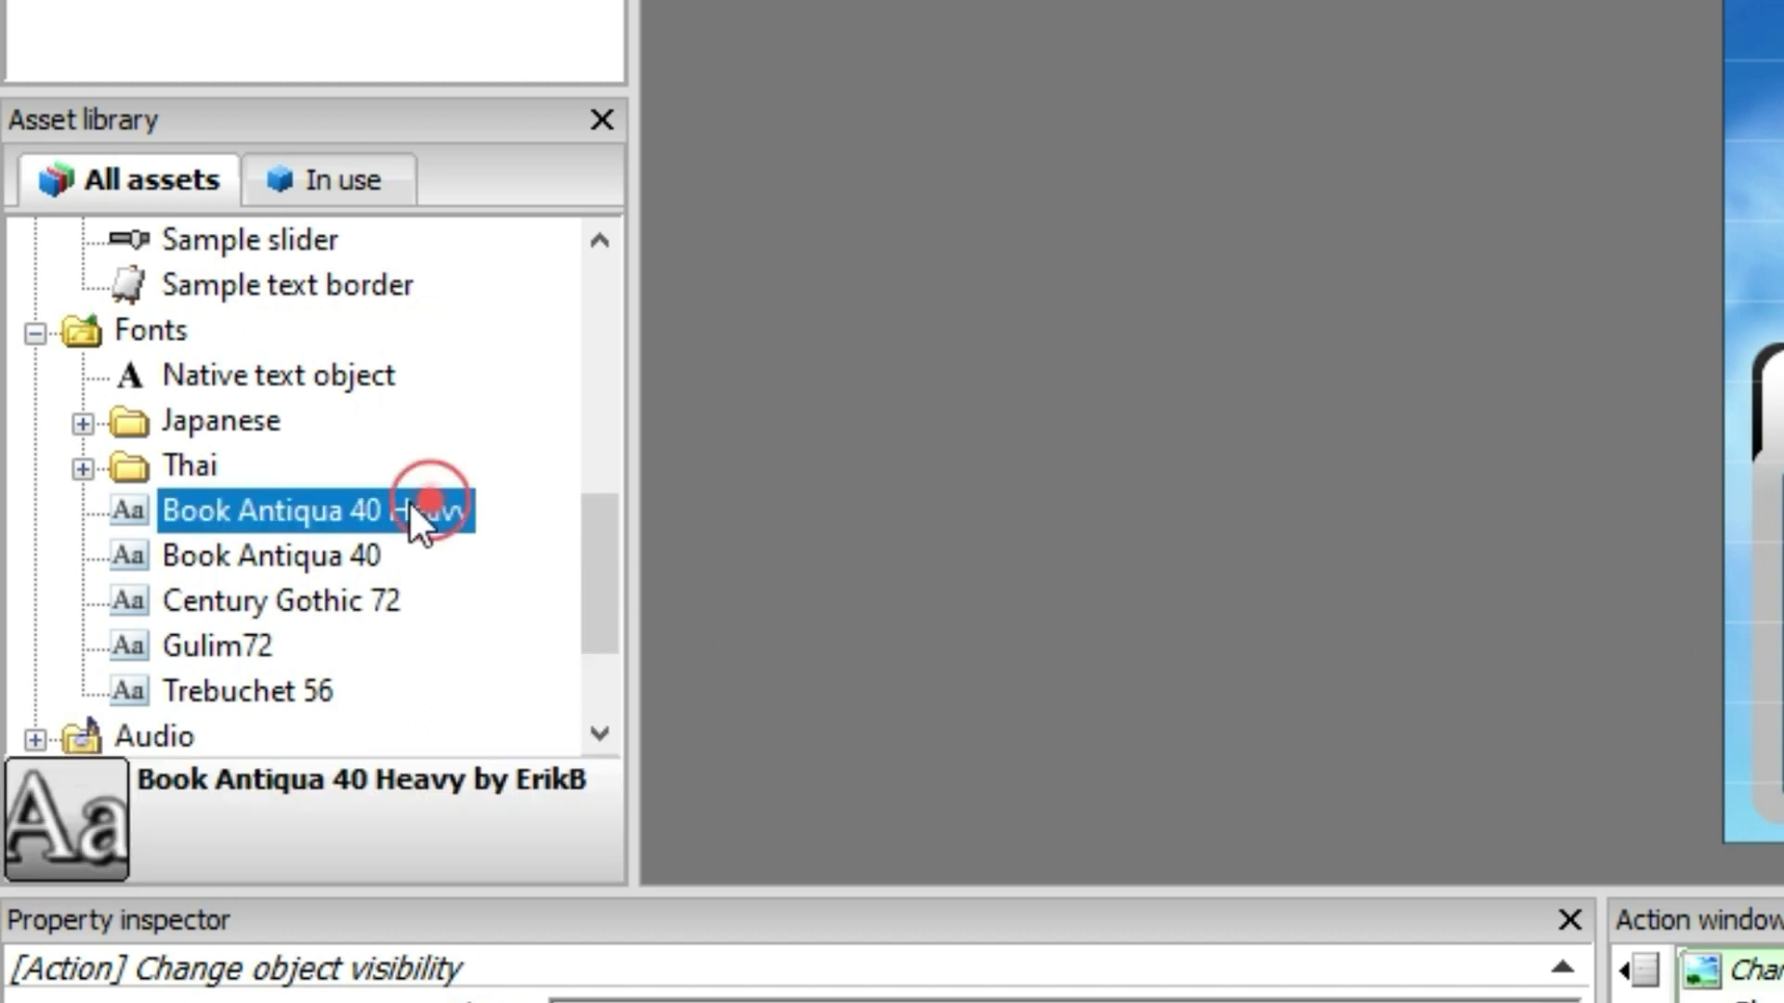
right_click(353, 515)
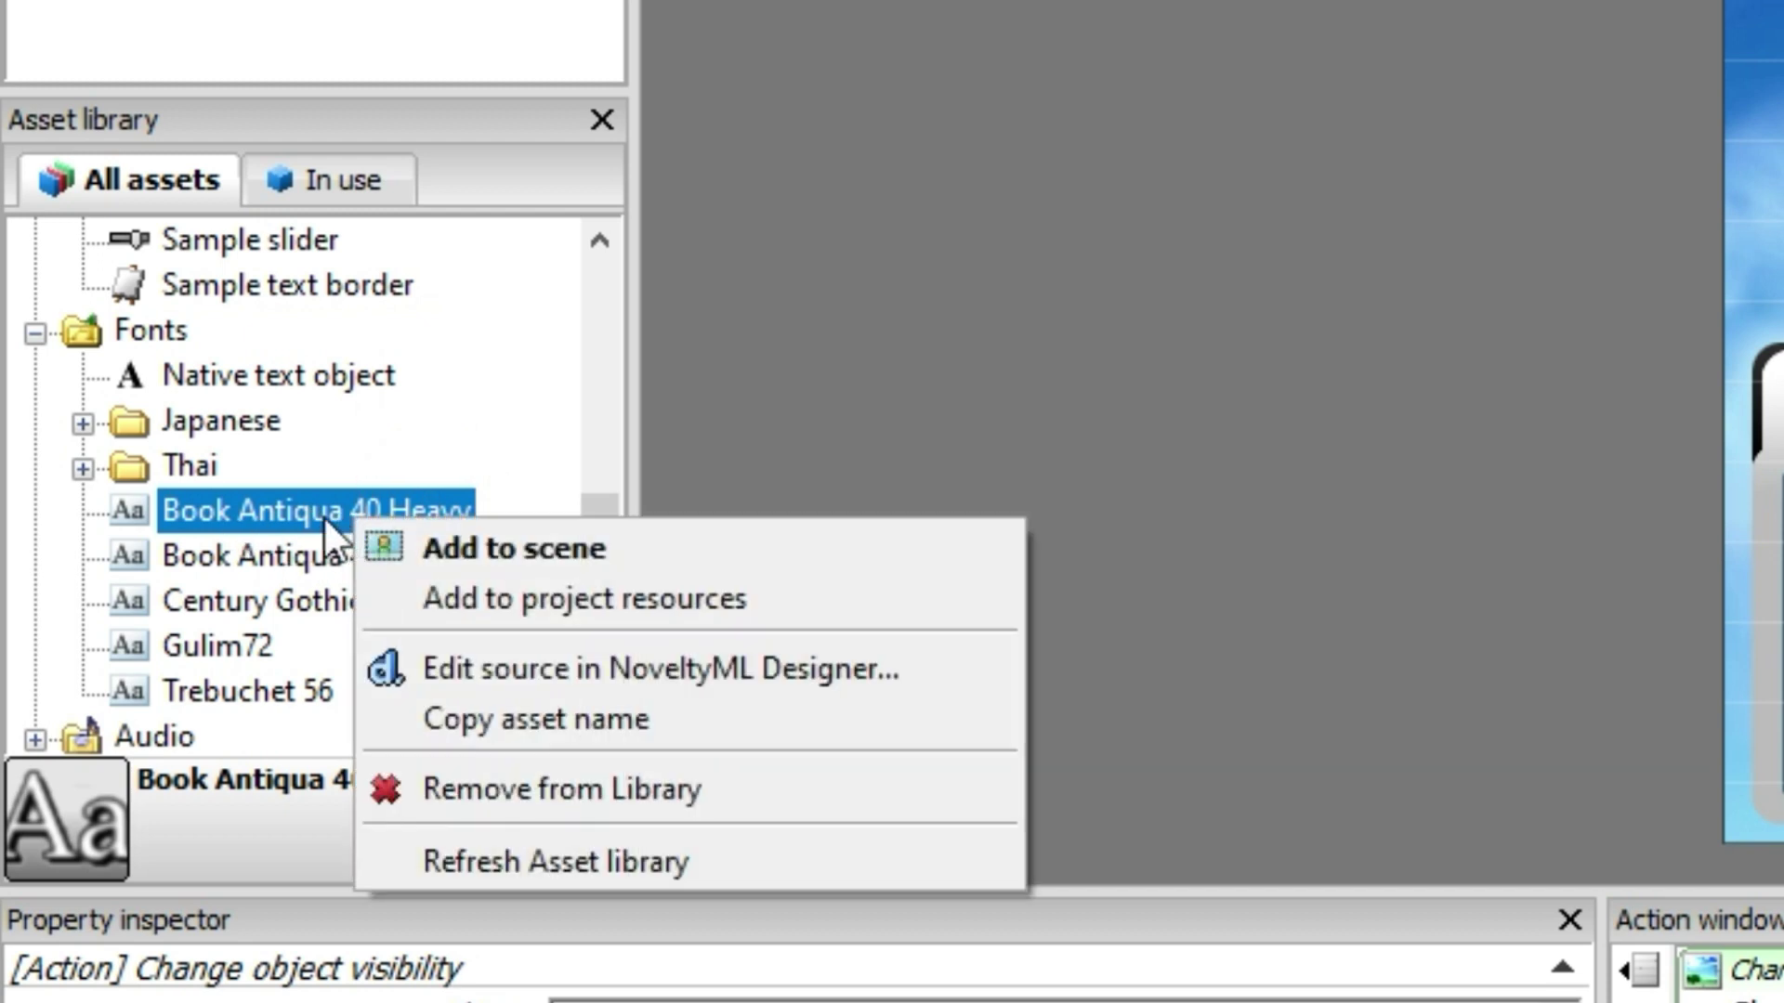
click(325, 517)
click(325, 517)
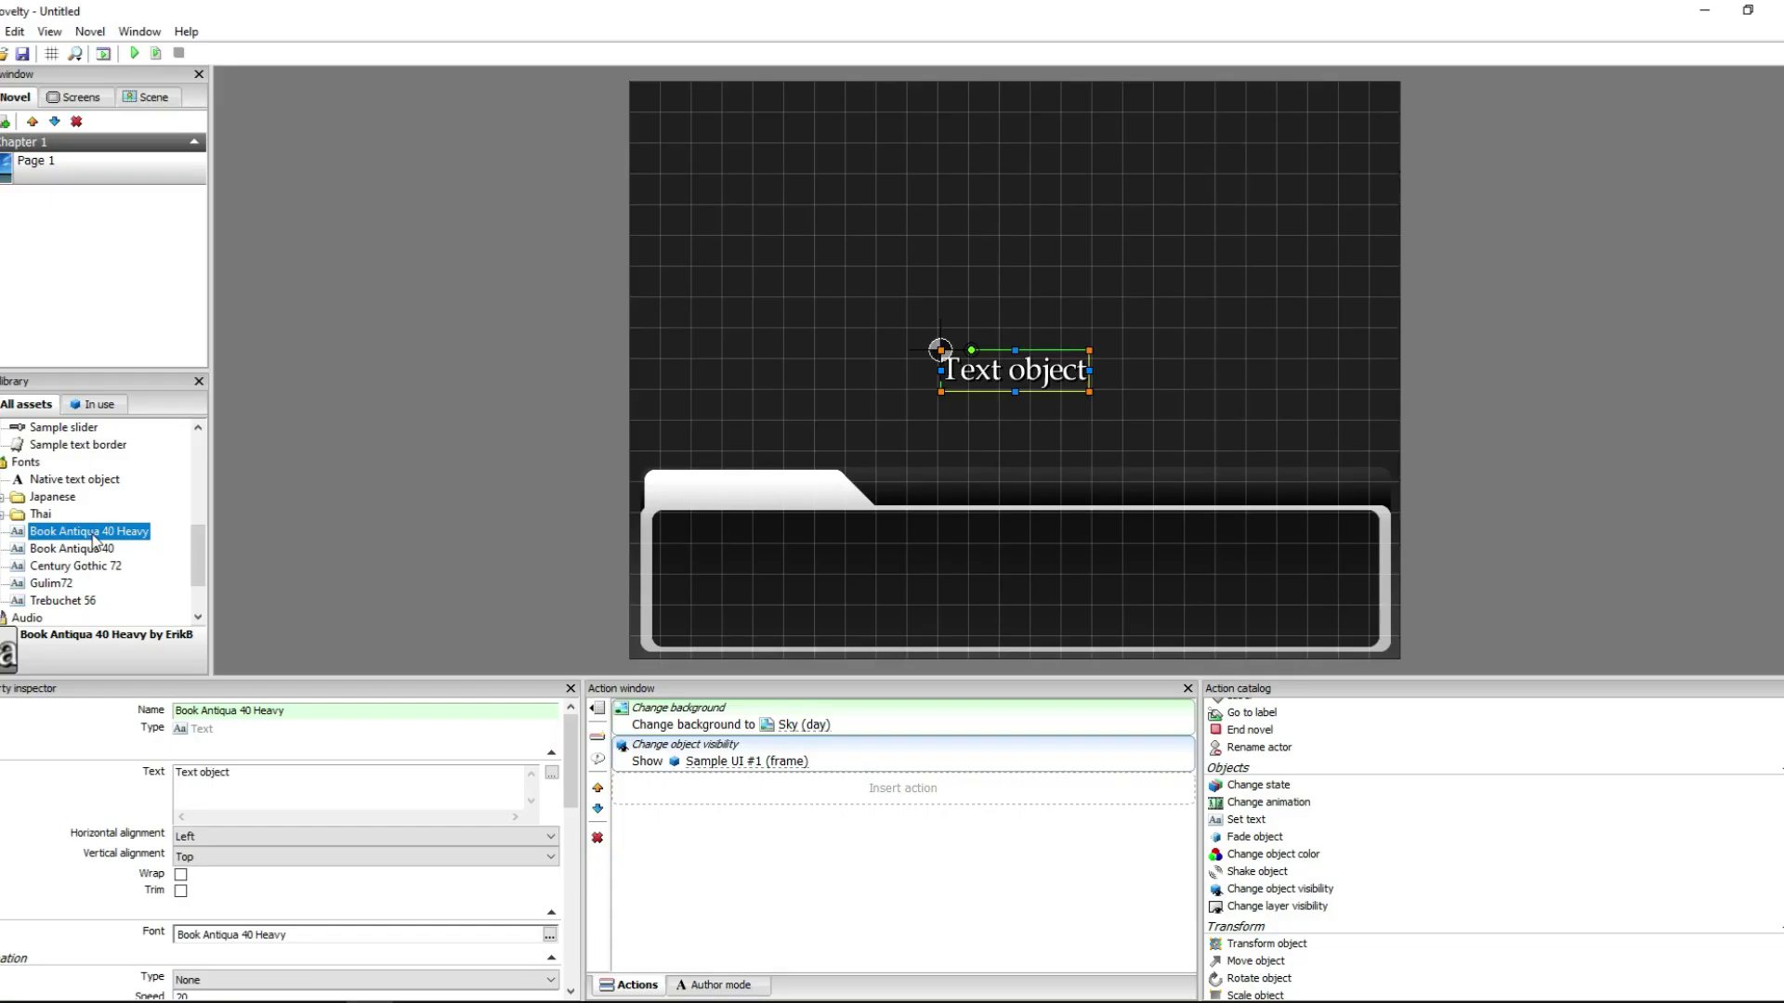
- Set the text object to display the character name, and place it on the frame's white name tab at about 33, 404
right_click(1017, 374)
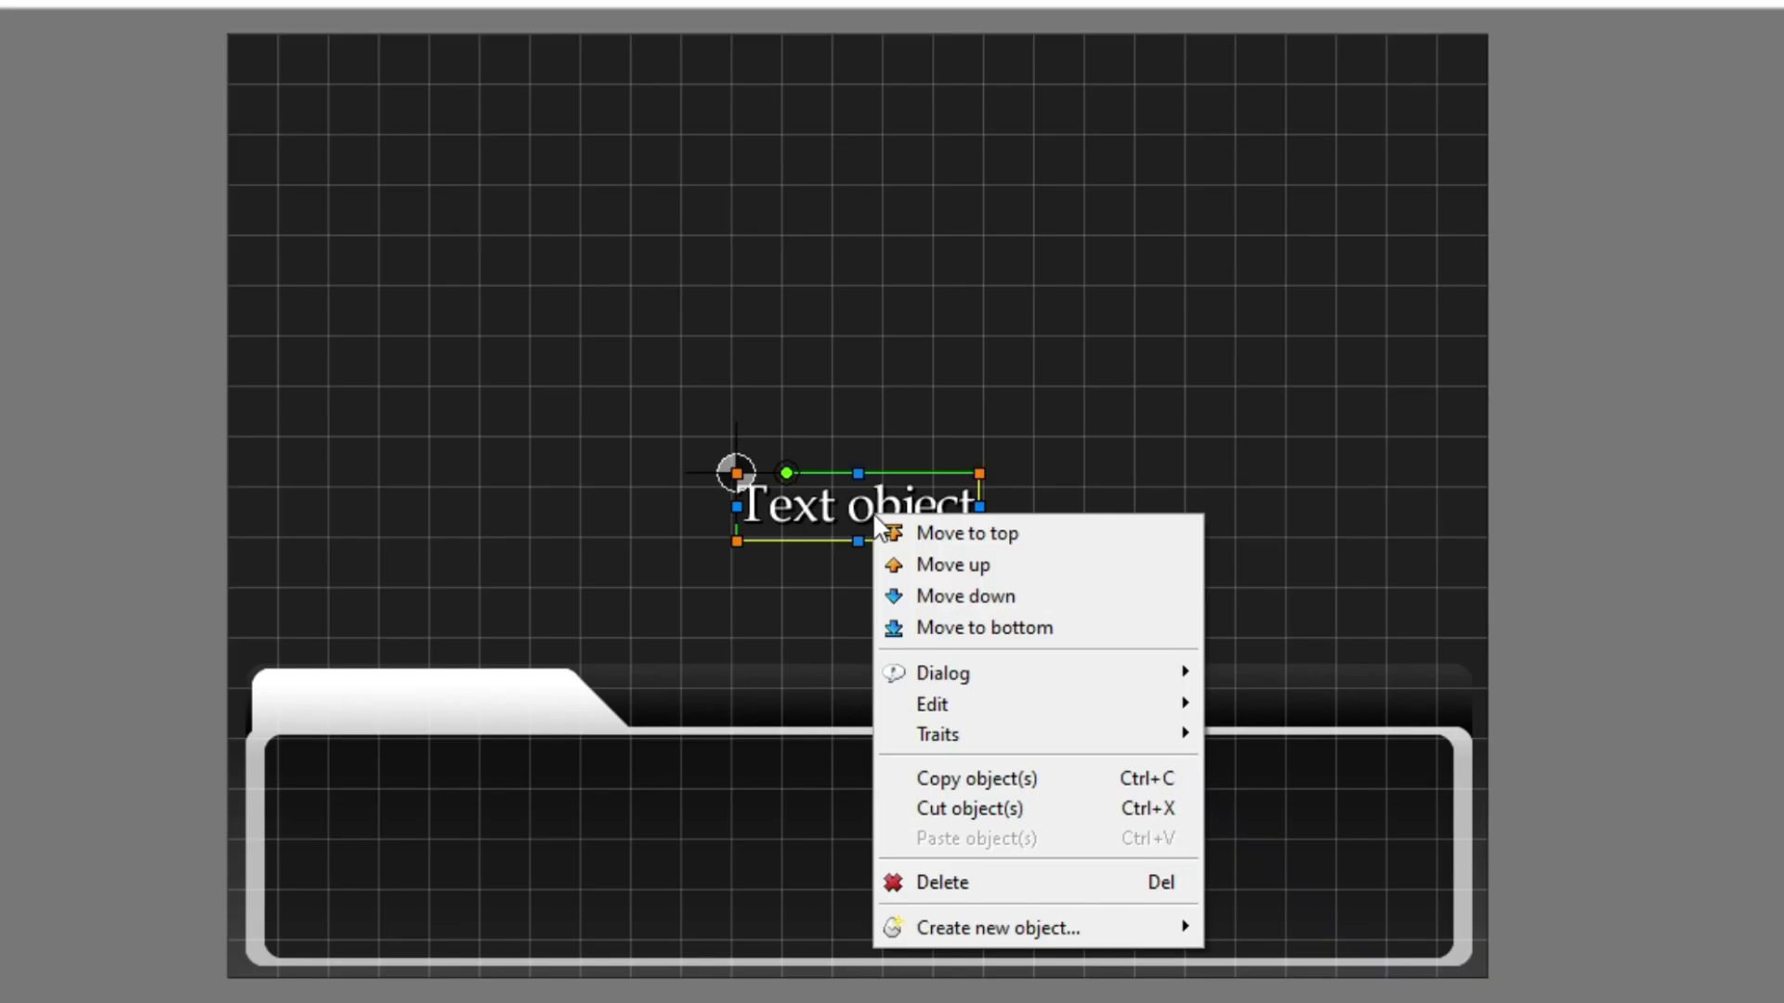
click(919, 489)
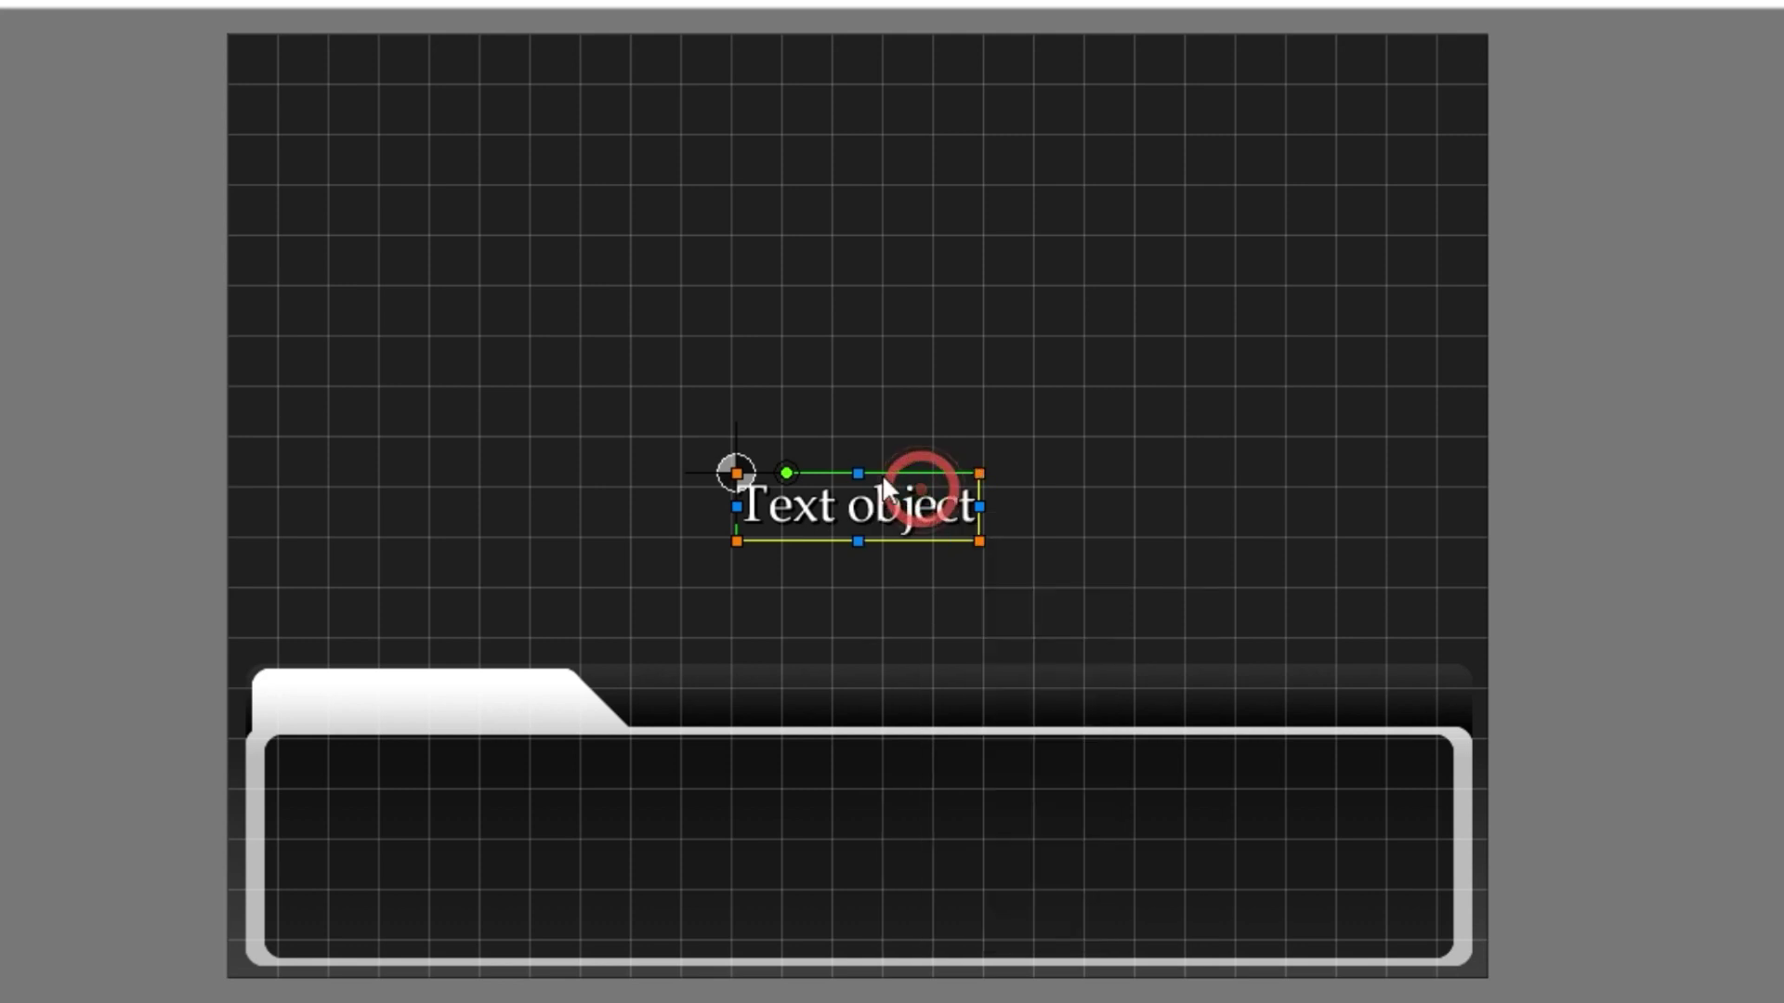
right_click(884, 494)
click(1078, 656)
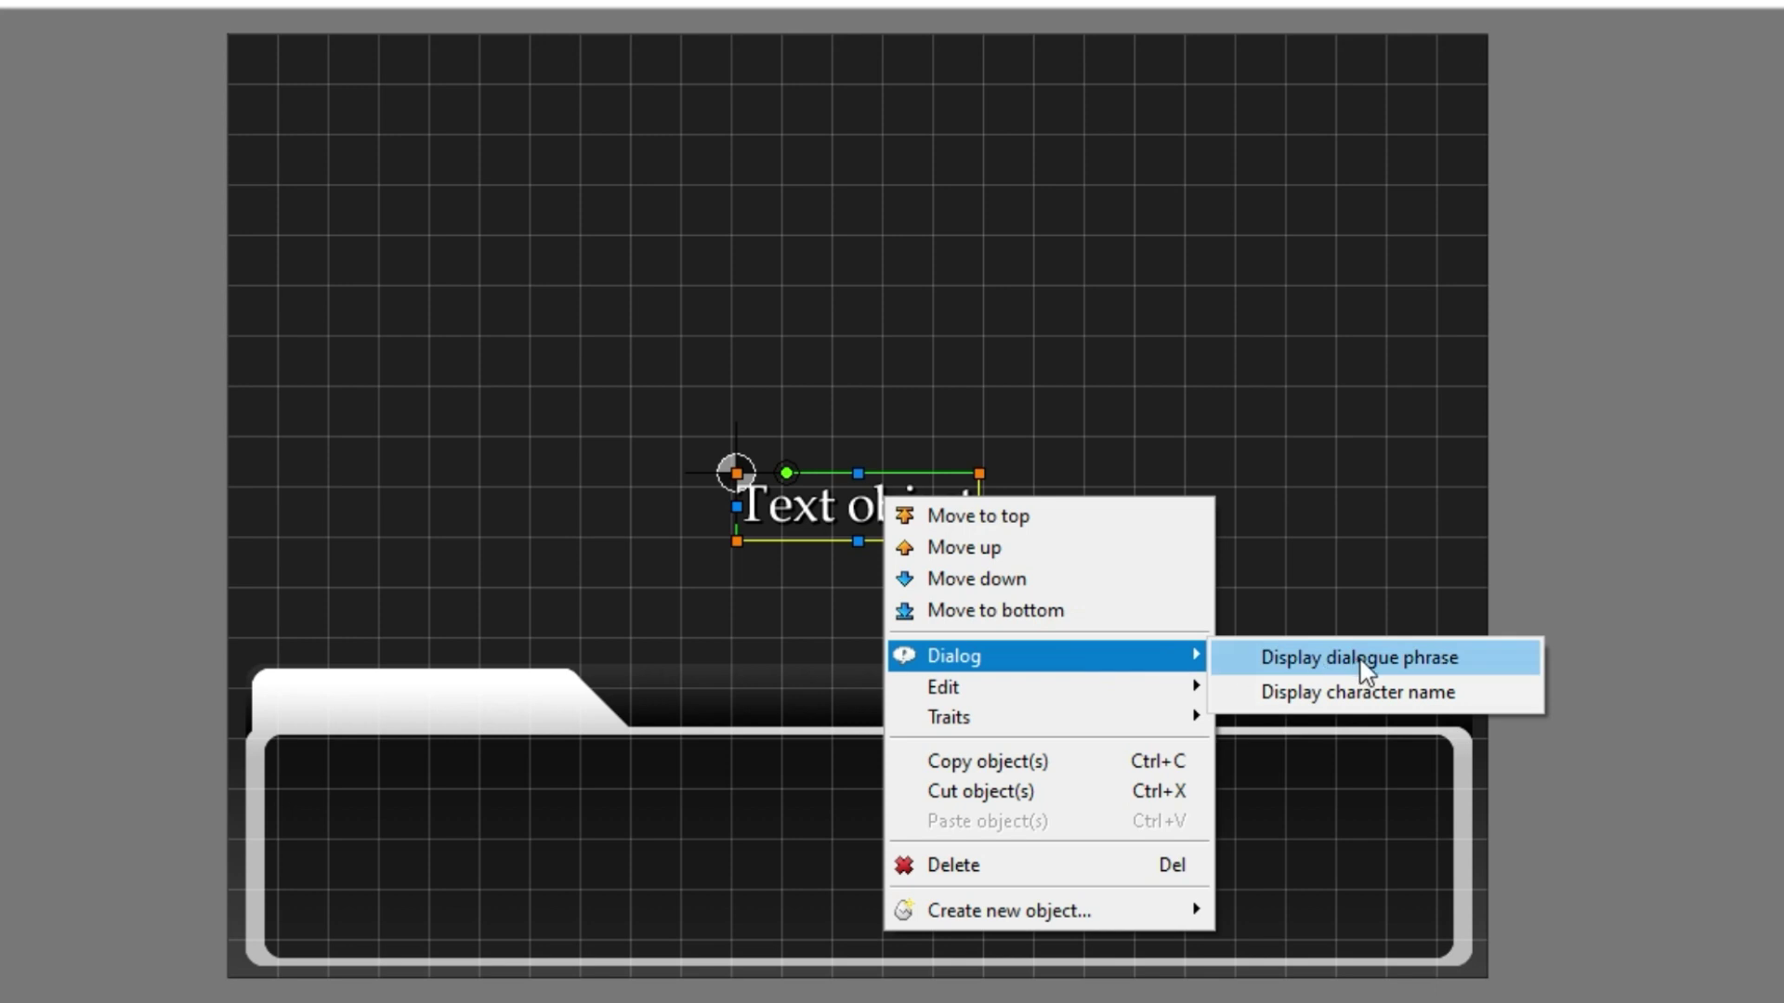
click(1384, 695)
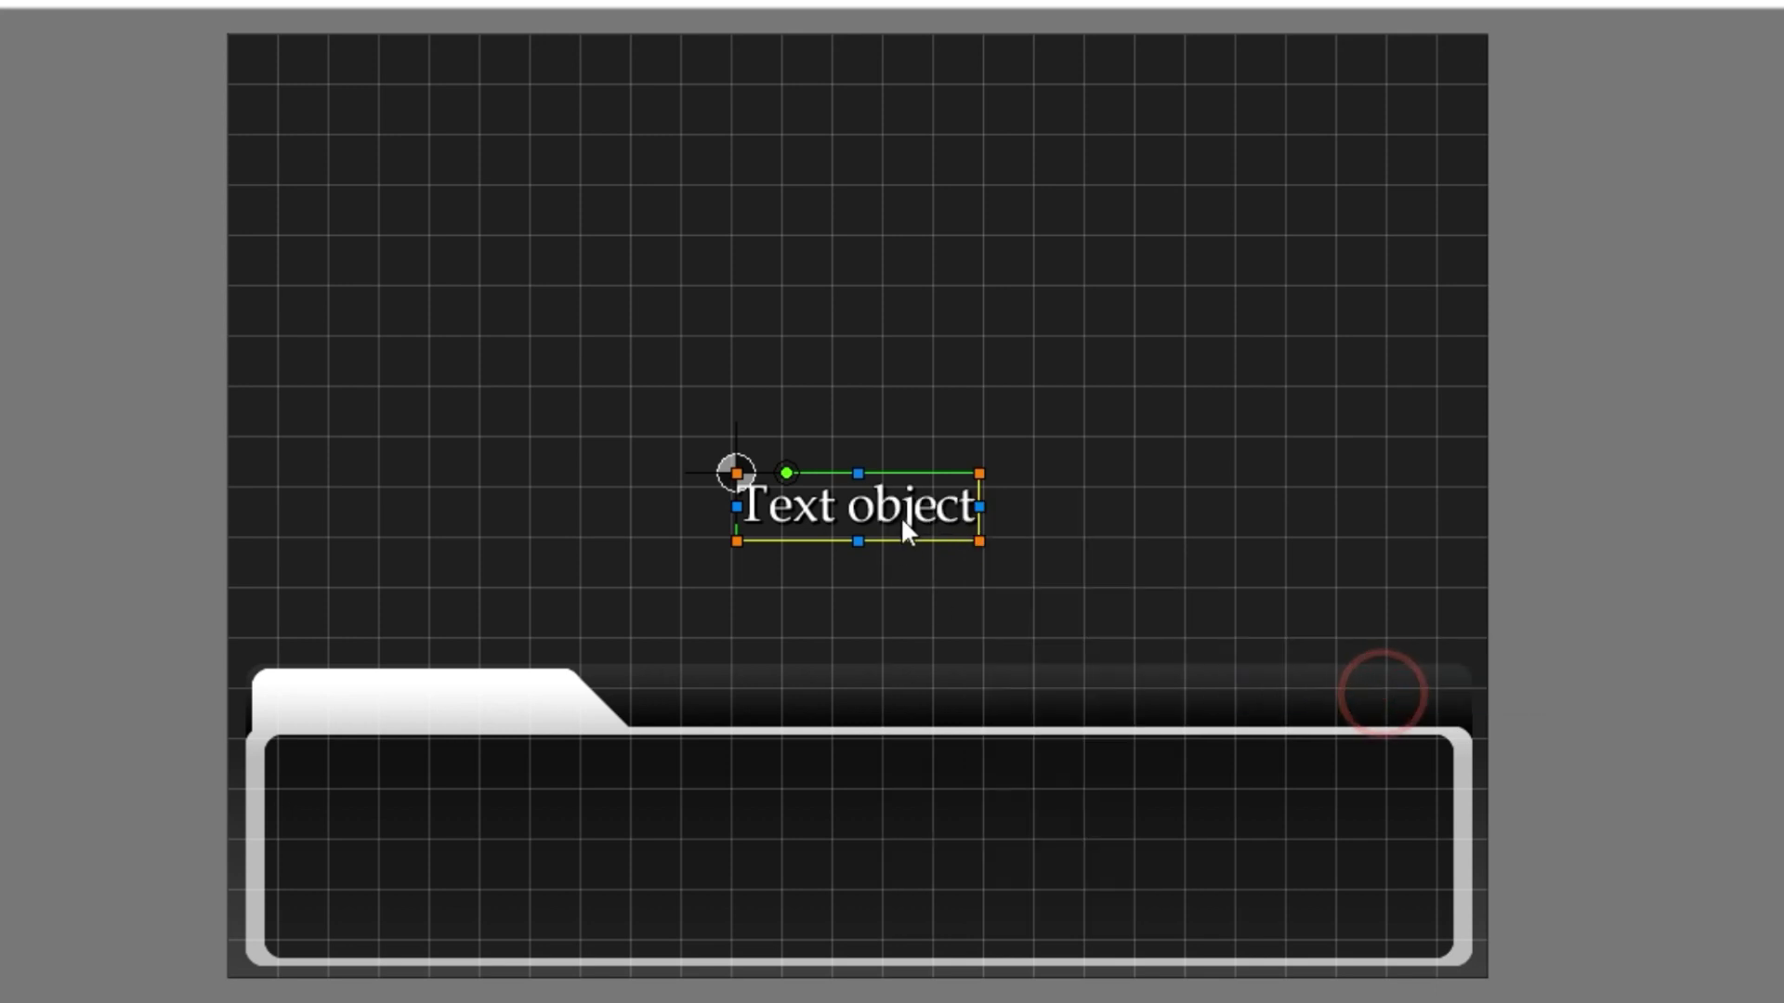
drag(908, 507, 417, 735)
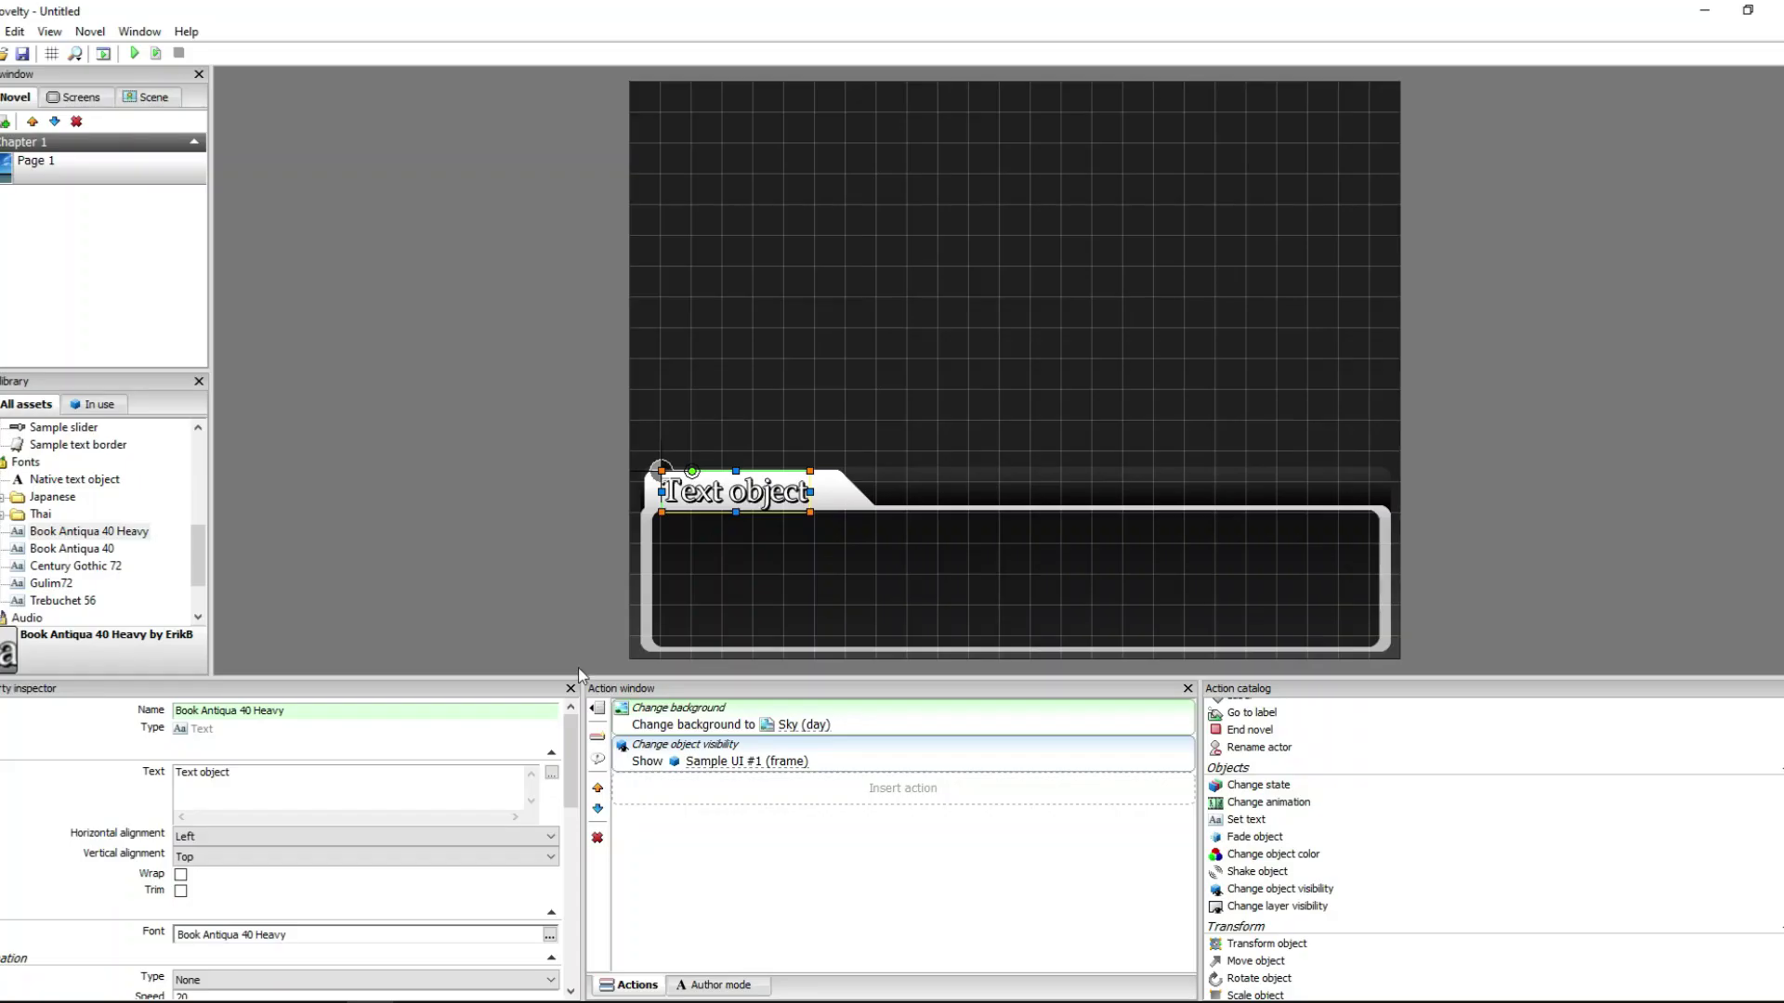
- Change the character name text colour to black (#000000)
drag(576, 730, 570, 825)
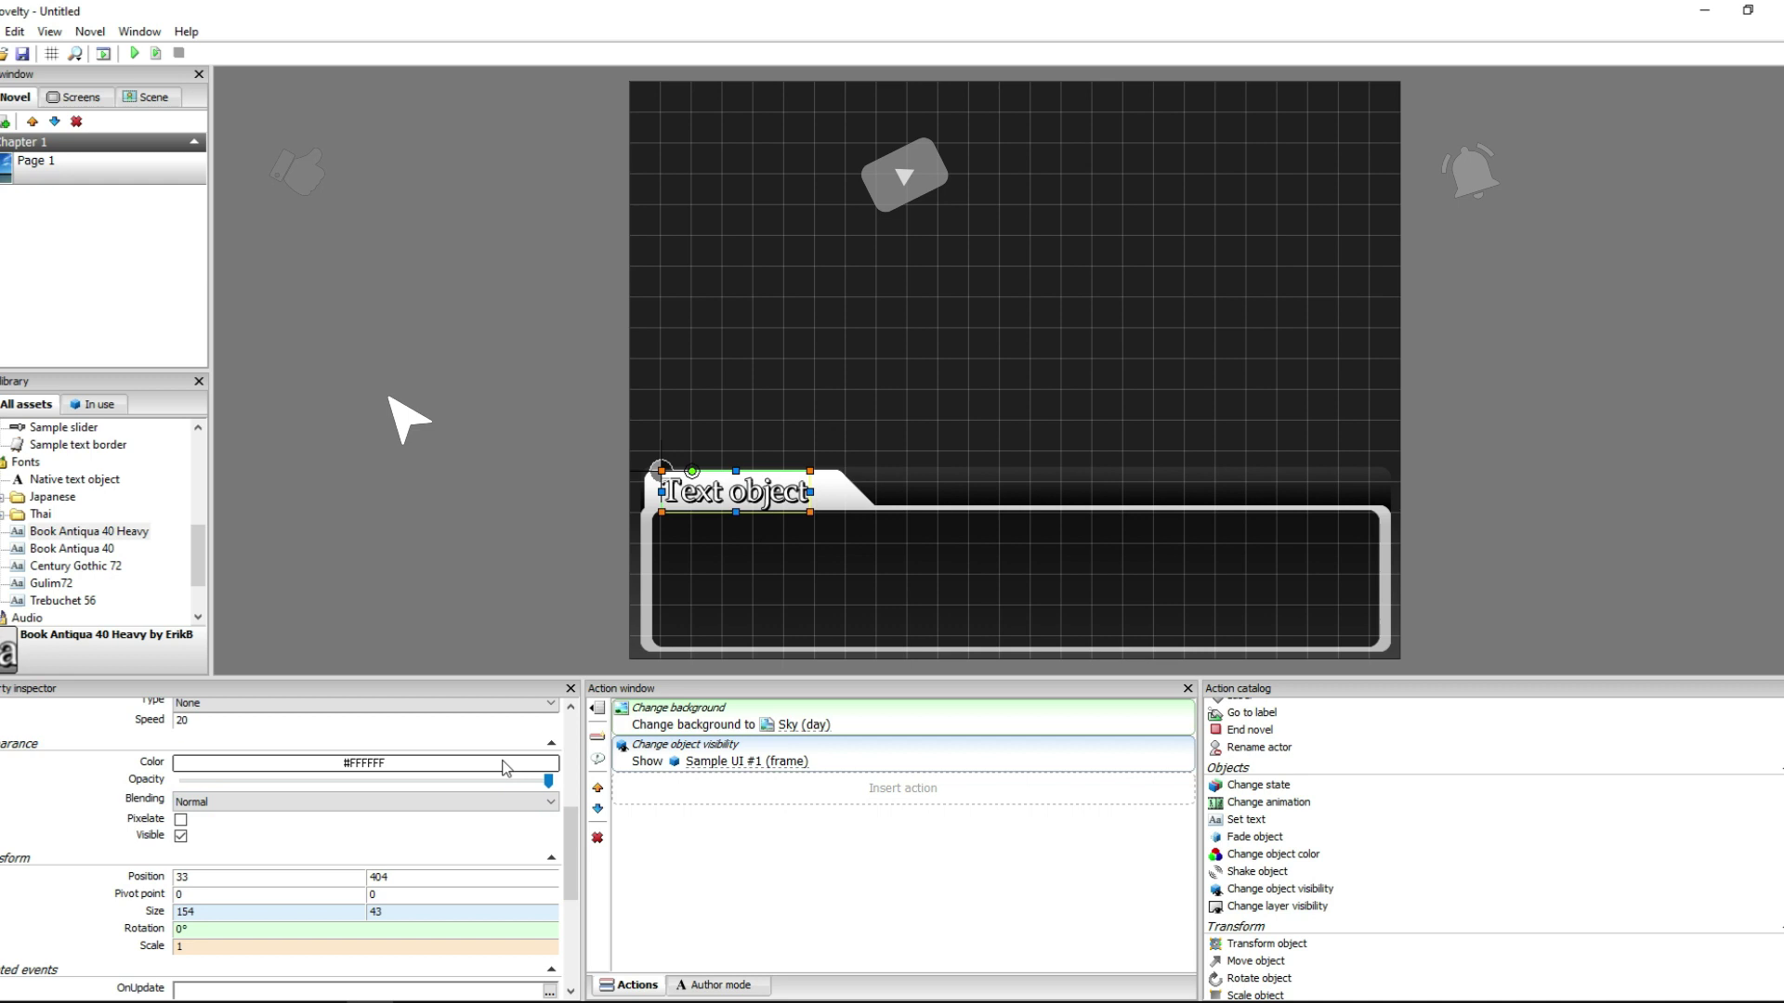
click(363, 763)
click(177, 801)
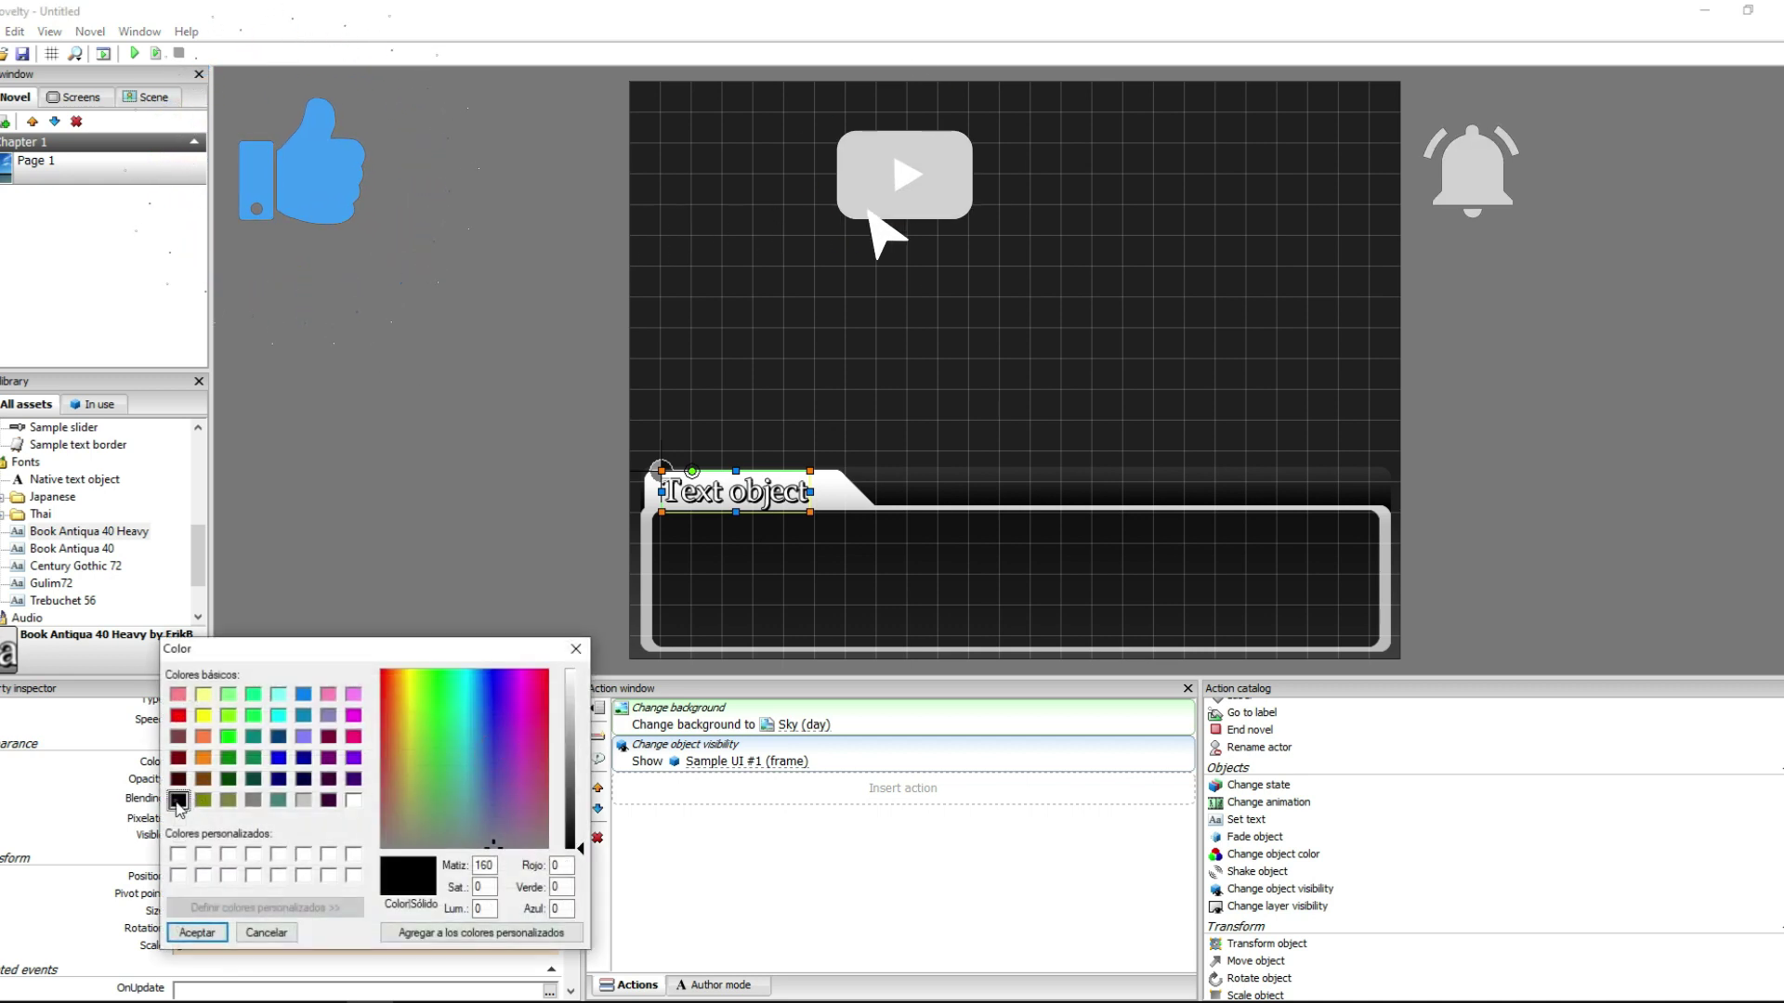
click(197, 933)
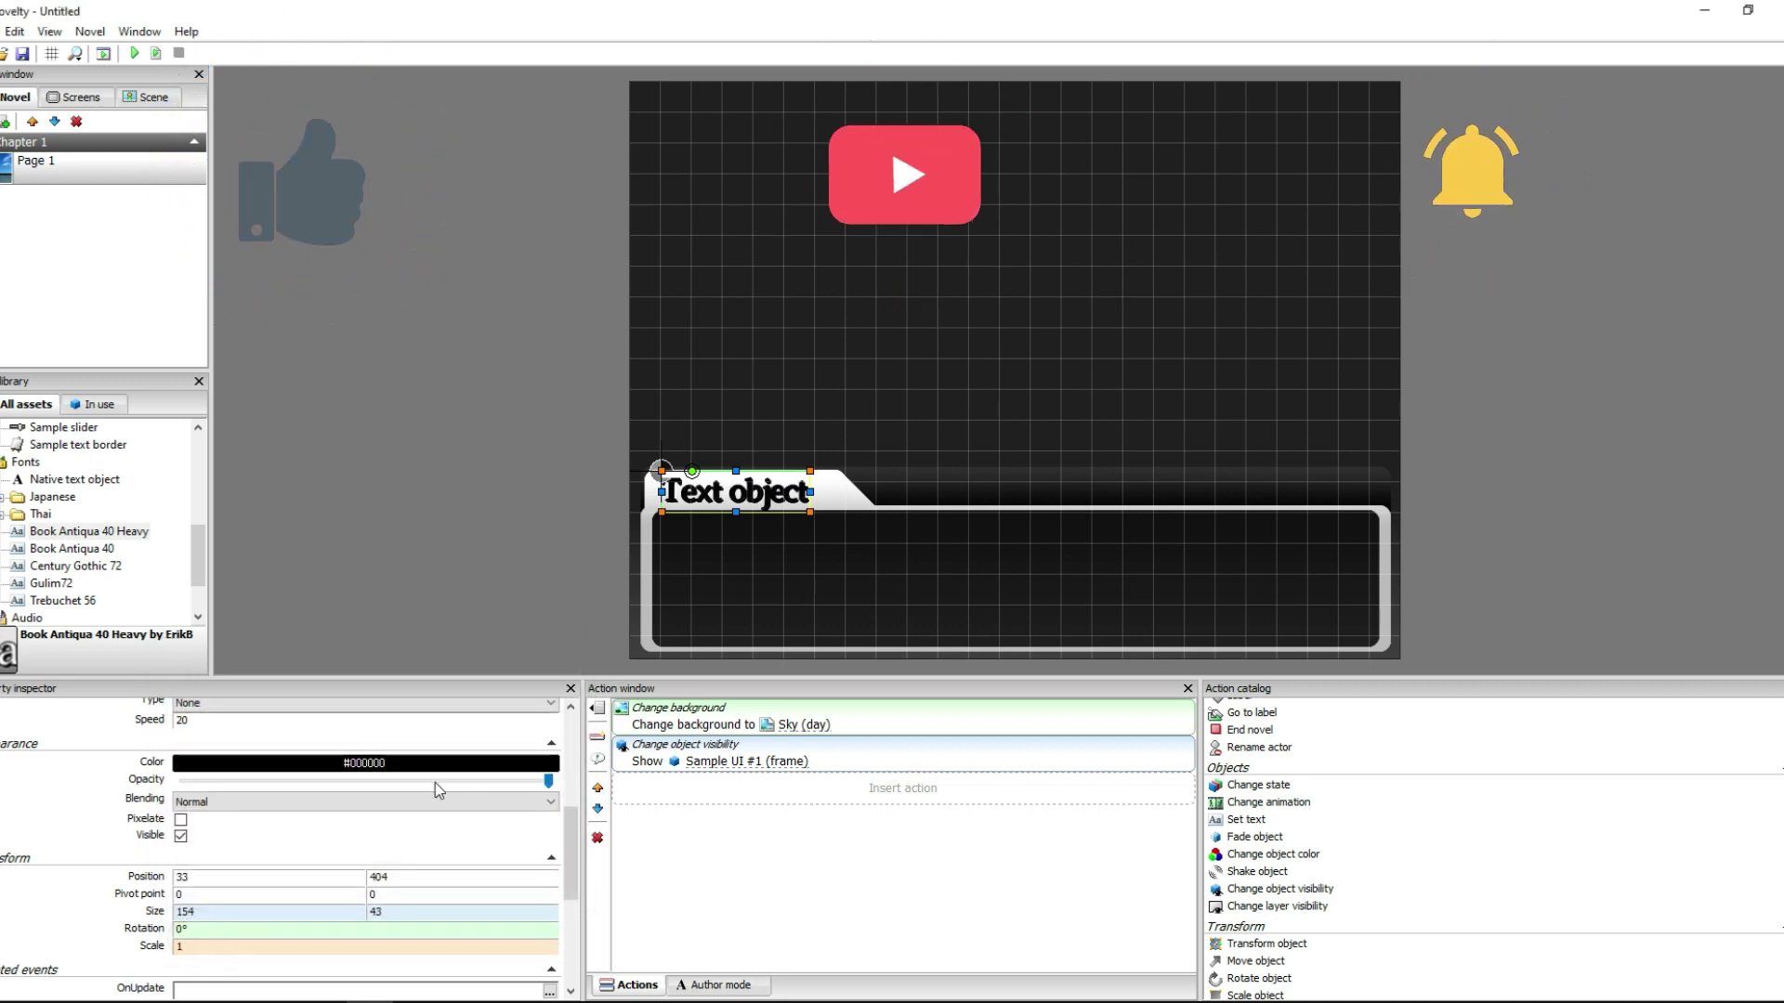
- Try a lower opacity on the character name text and restore it to full opacity
mouse_move(572, 844)
mouse_down()
mouse_move(576, 737)
mouse_move(583, 949)
mouse_move(585, 818)
mouse_up()
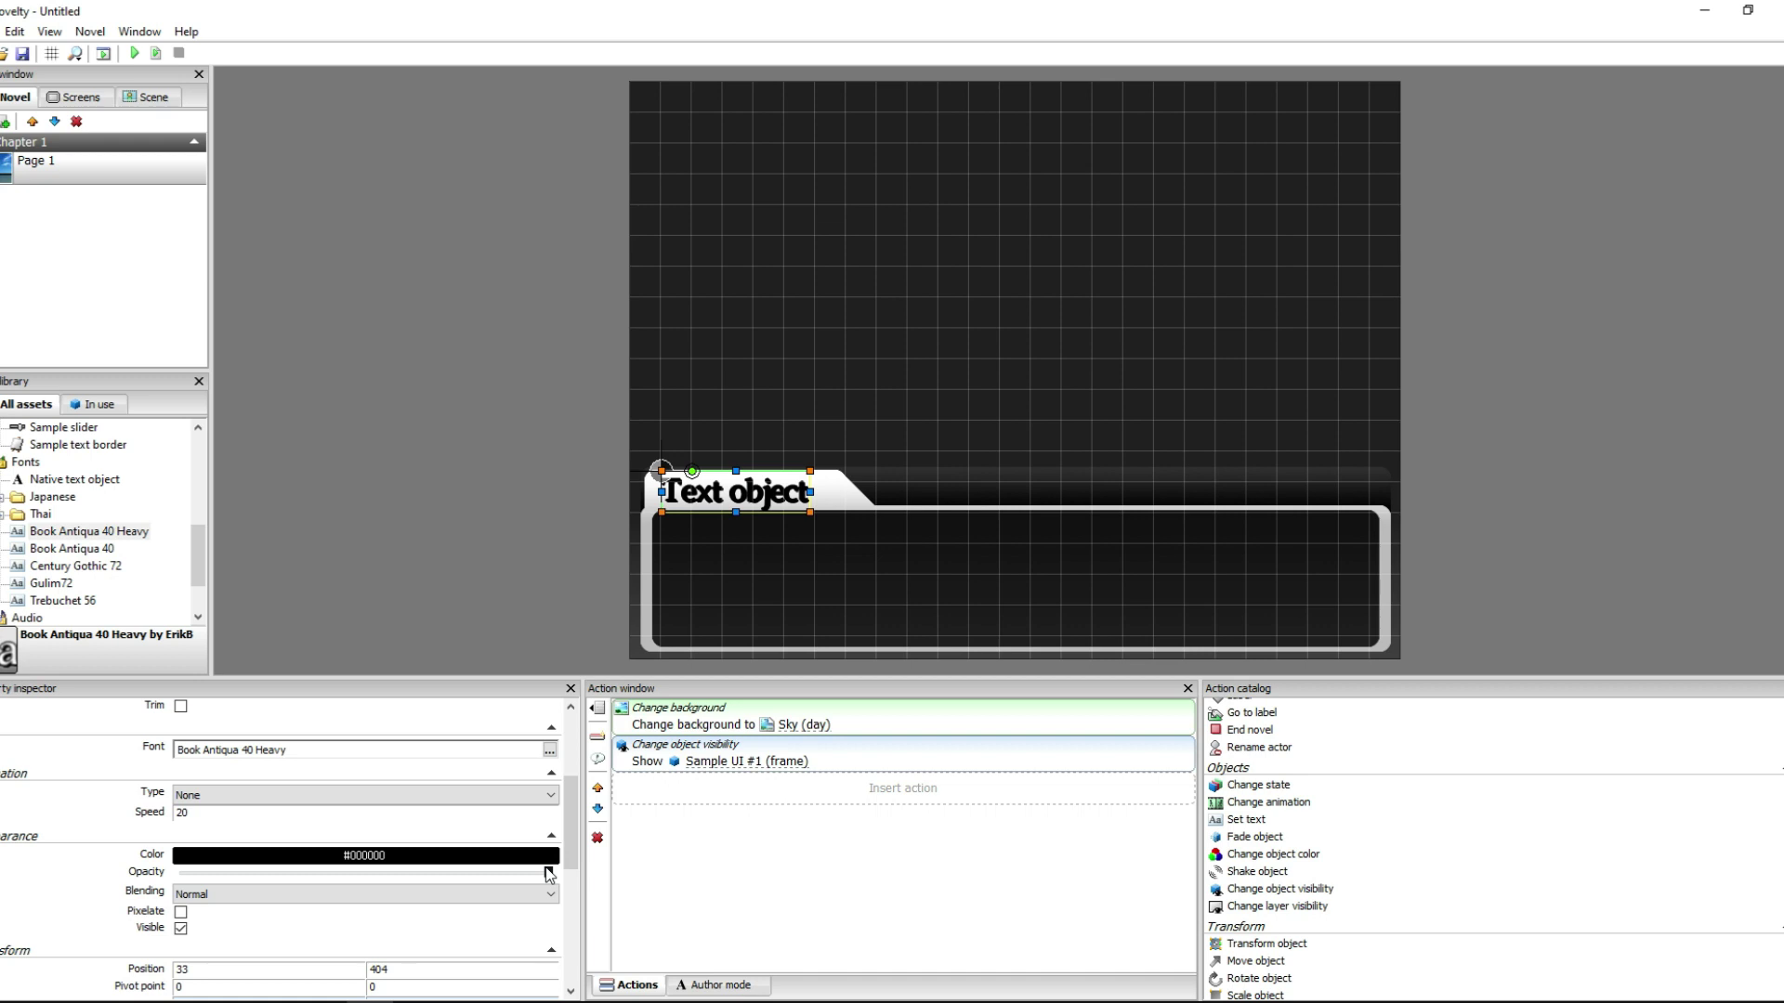
drag(541, 875, 409, 883)
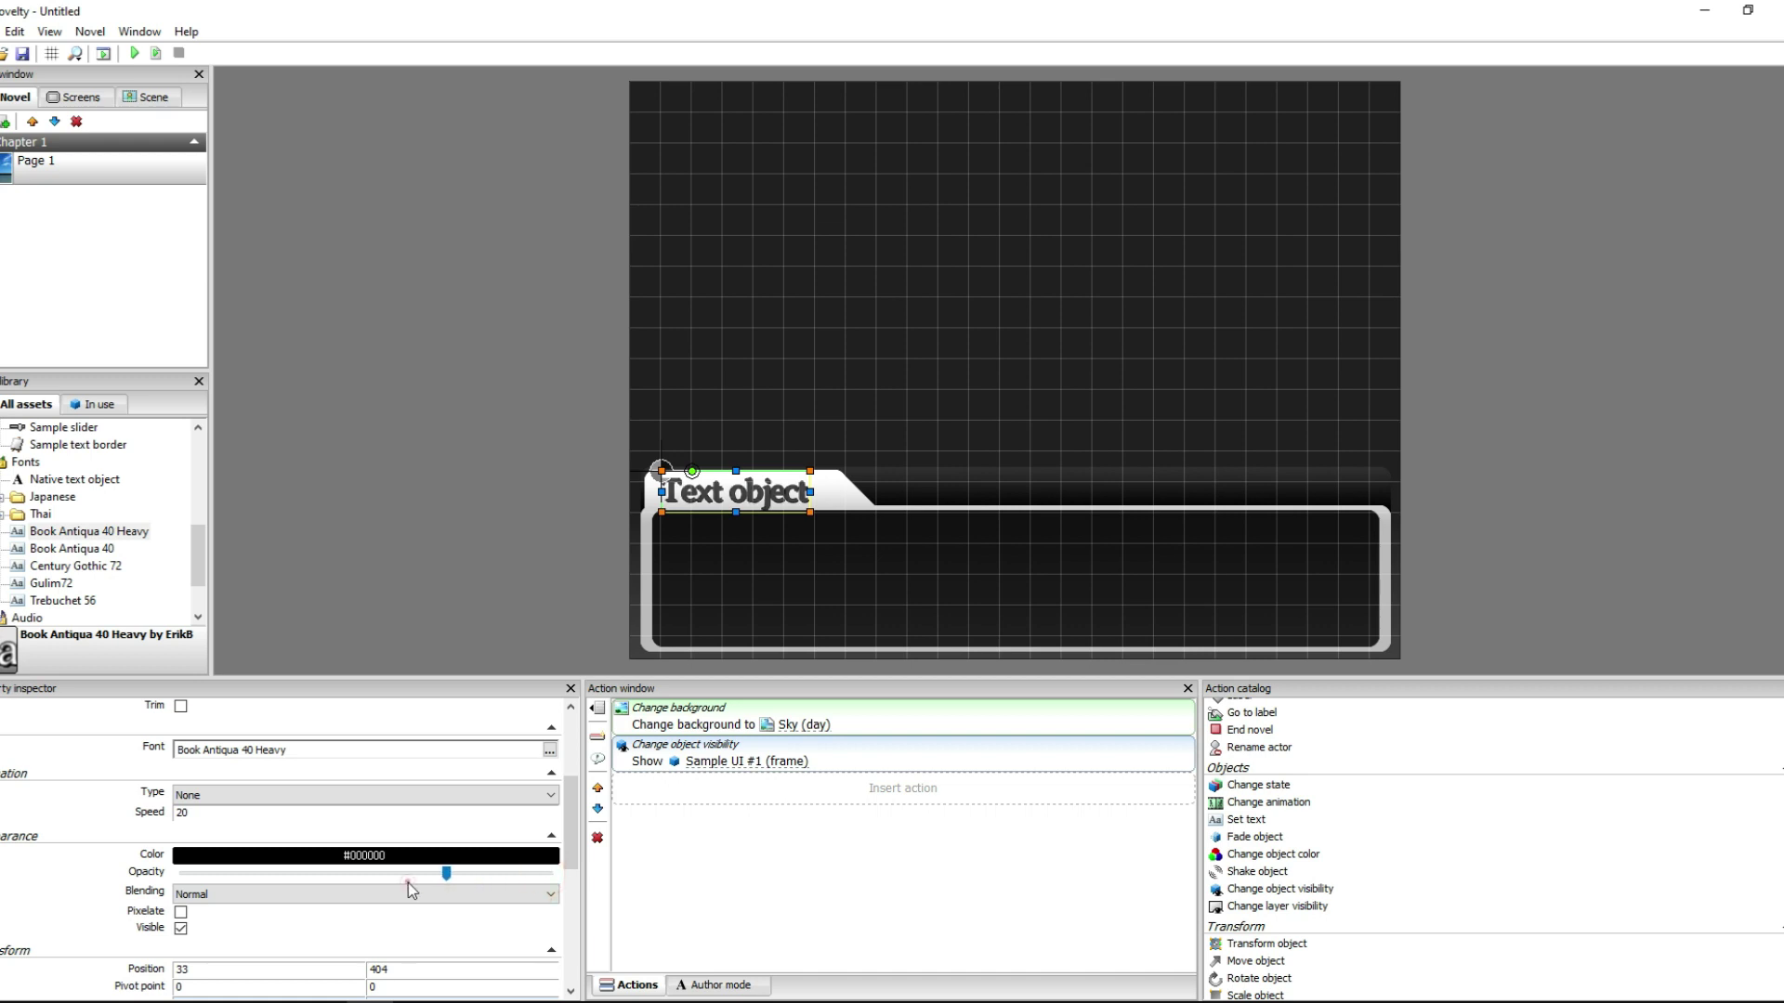
click(542, 874)
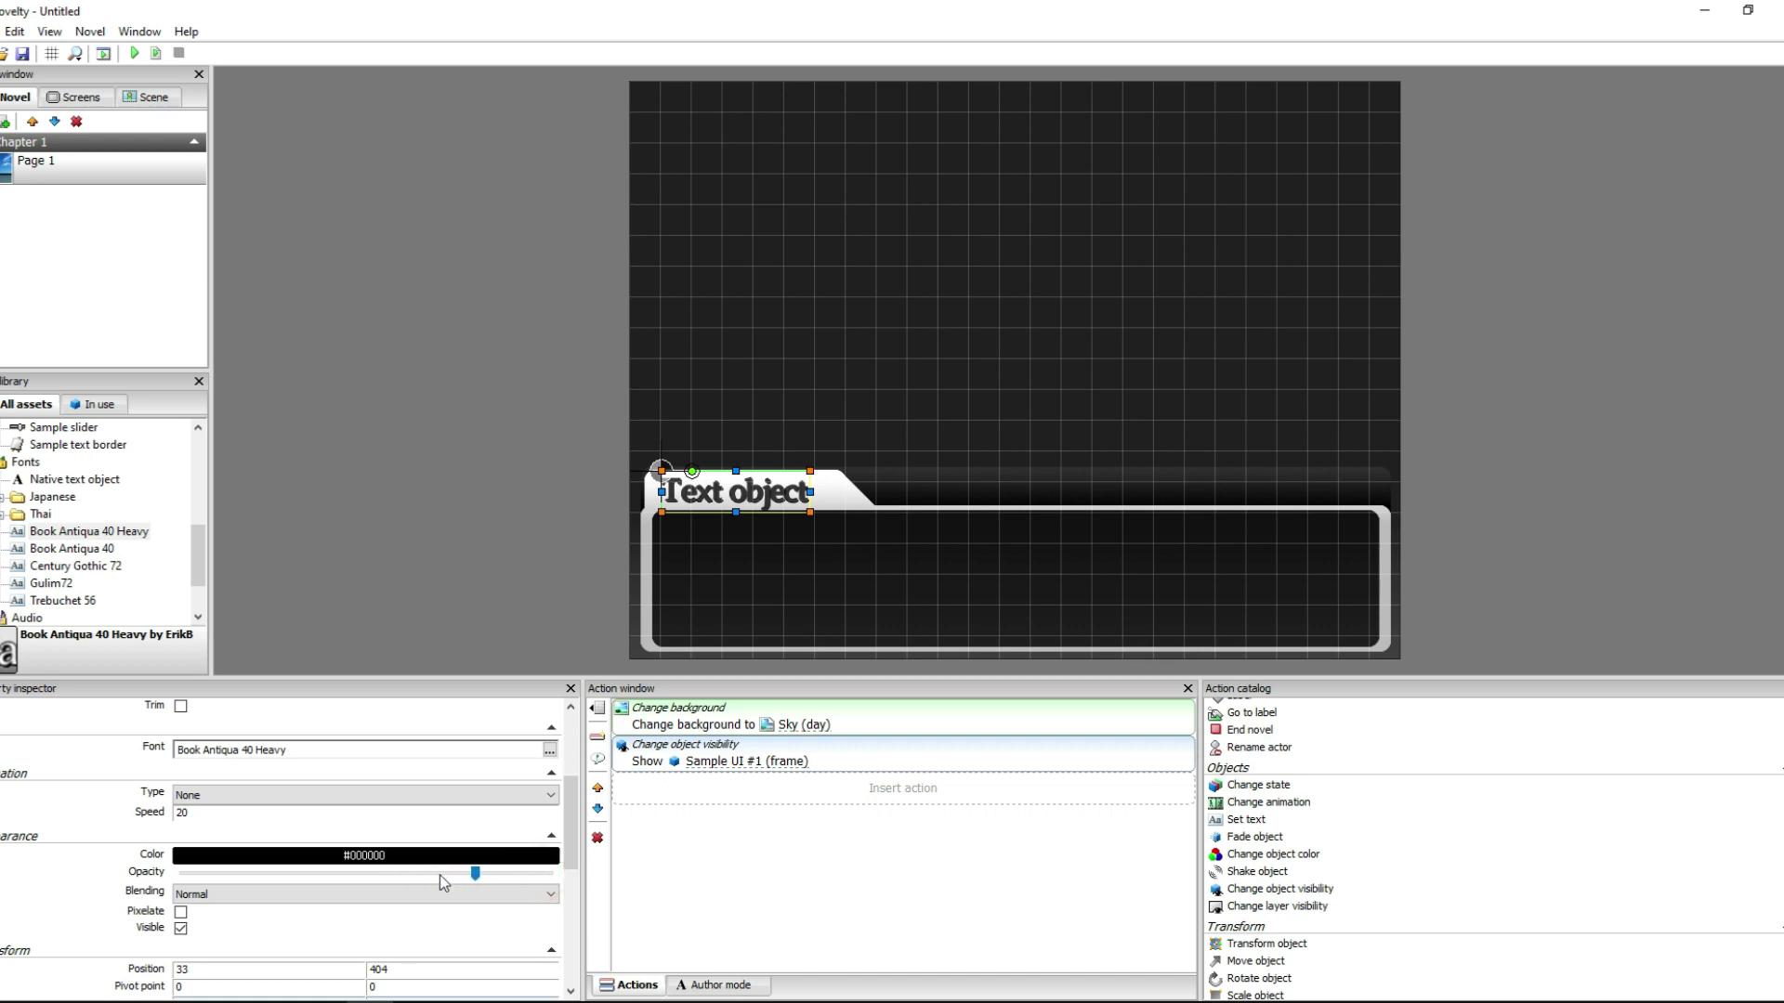
drag(475, 874, 558, 882)
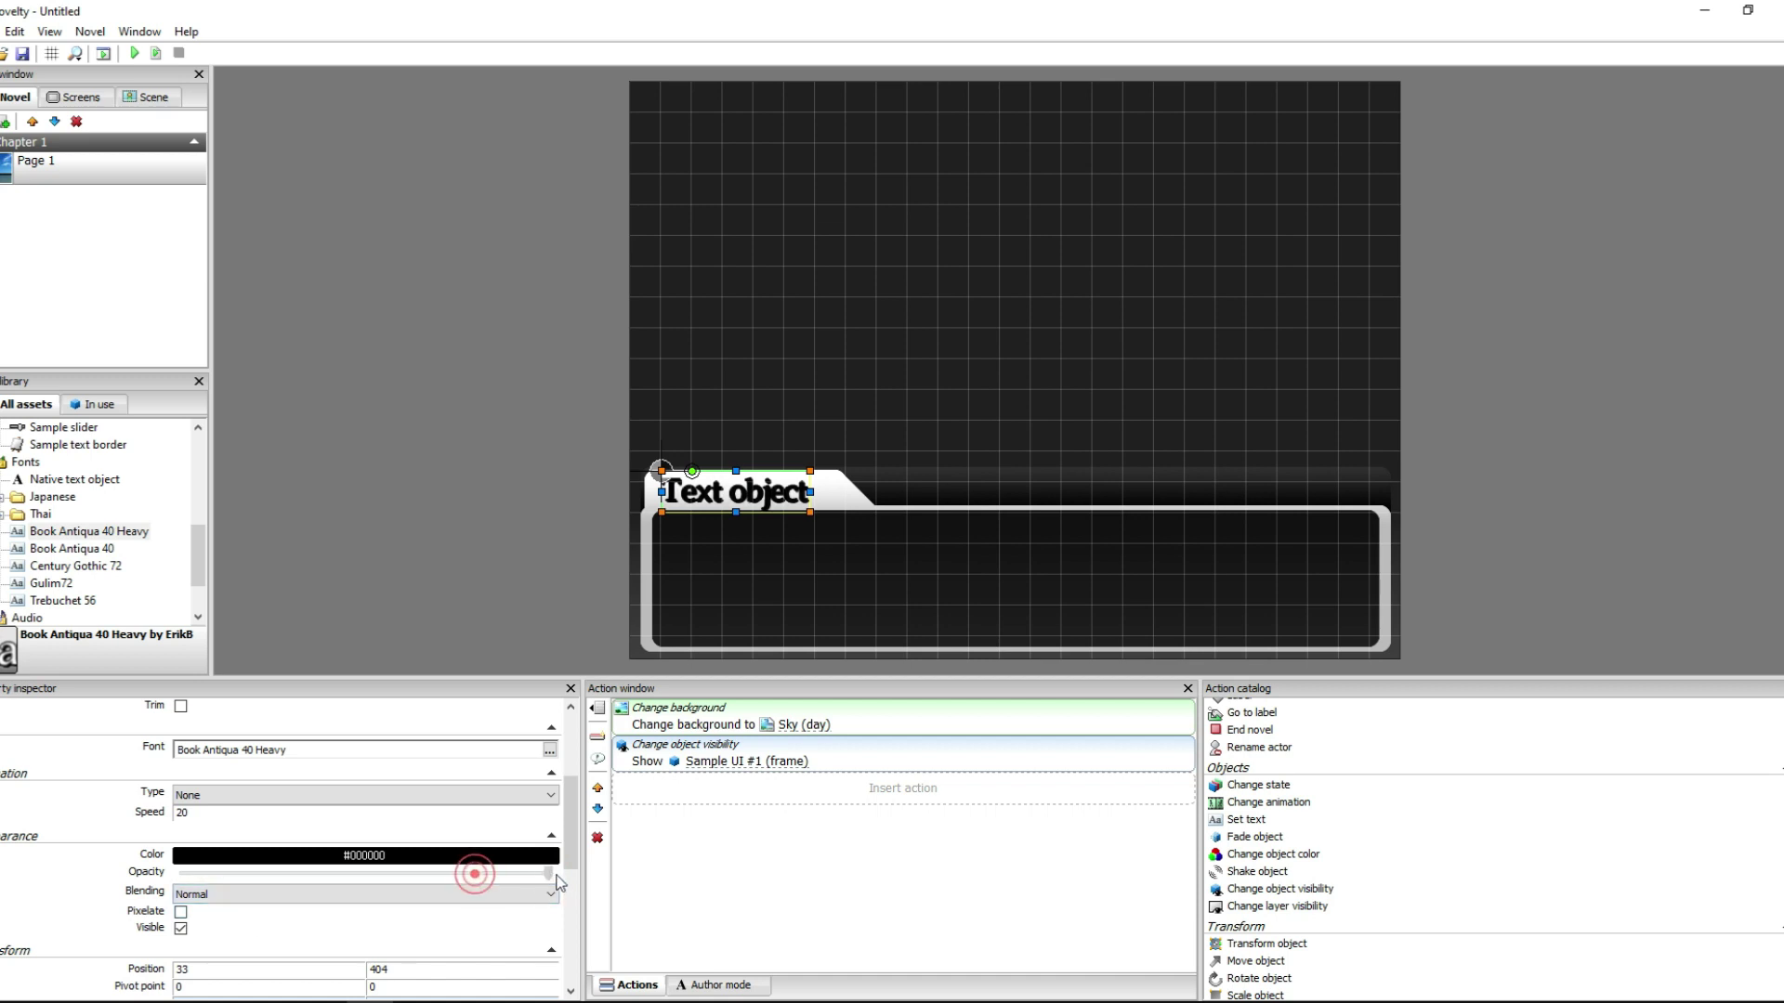
drag(570, 818, 576, 751)
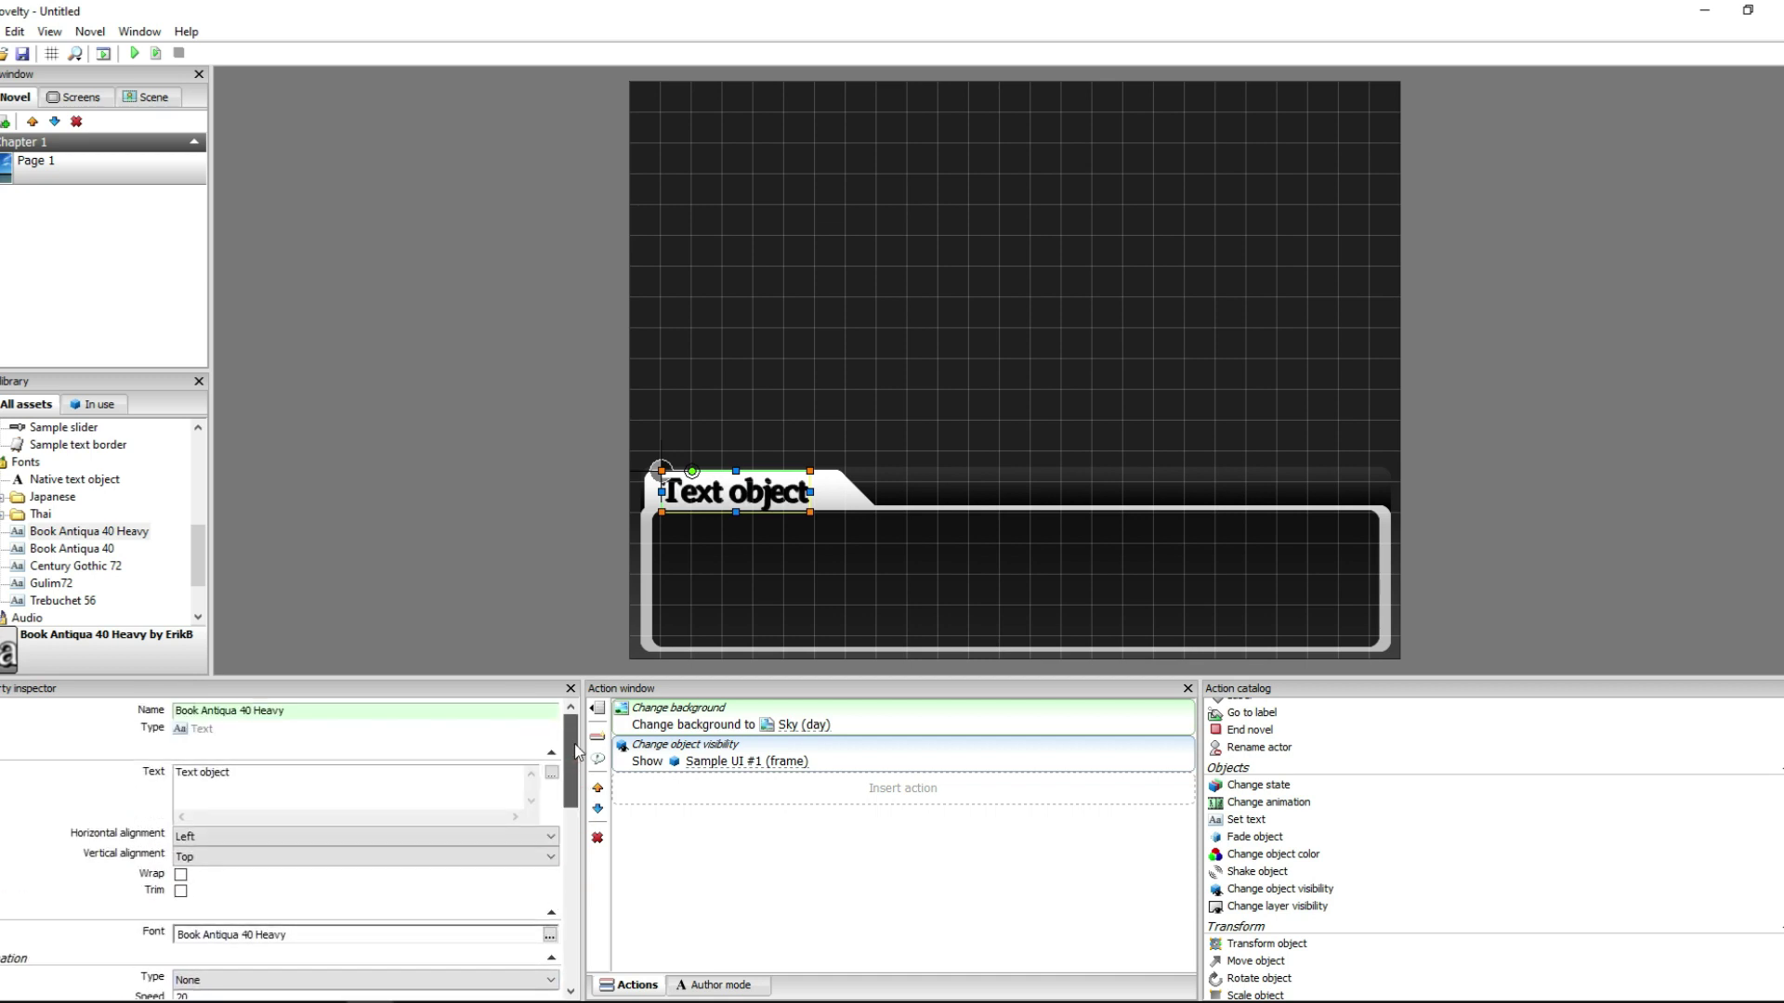
scroll(574, 732, down, 3)
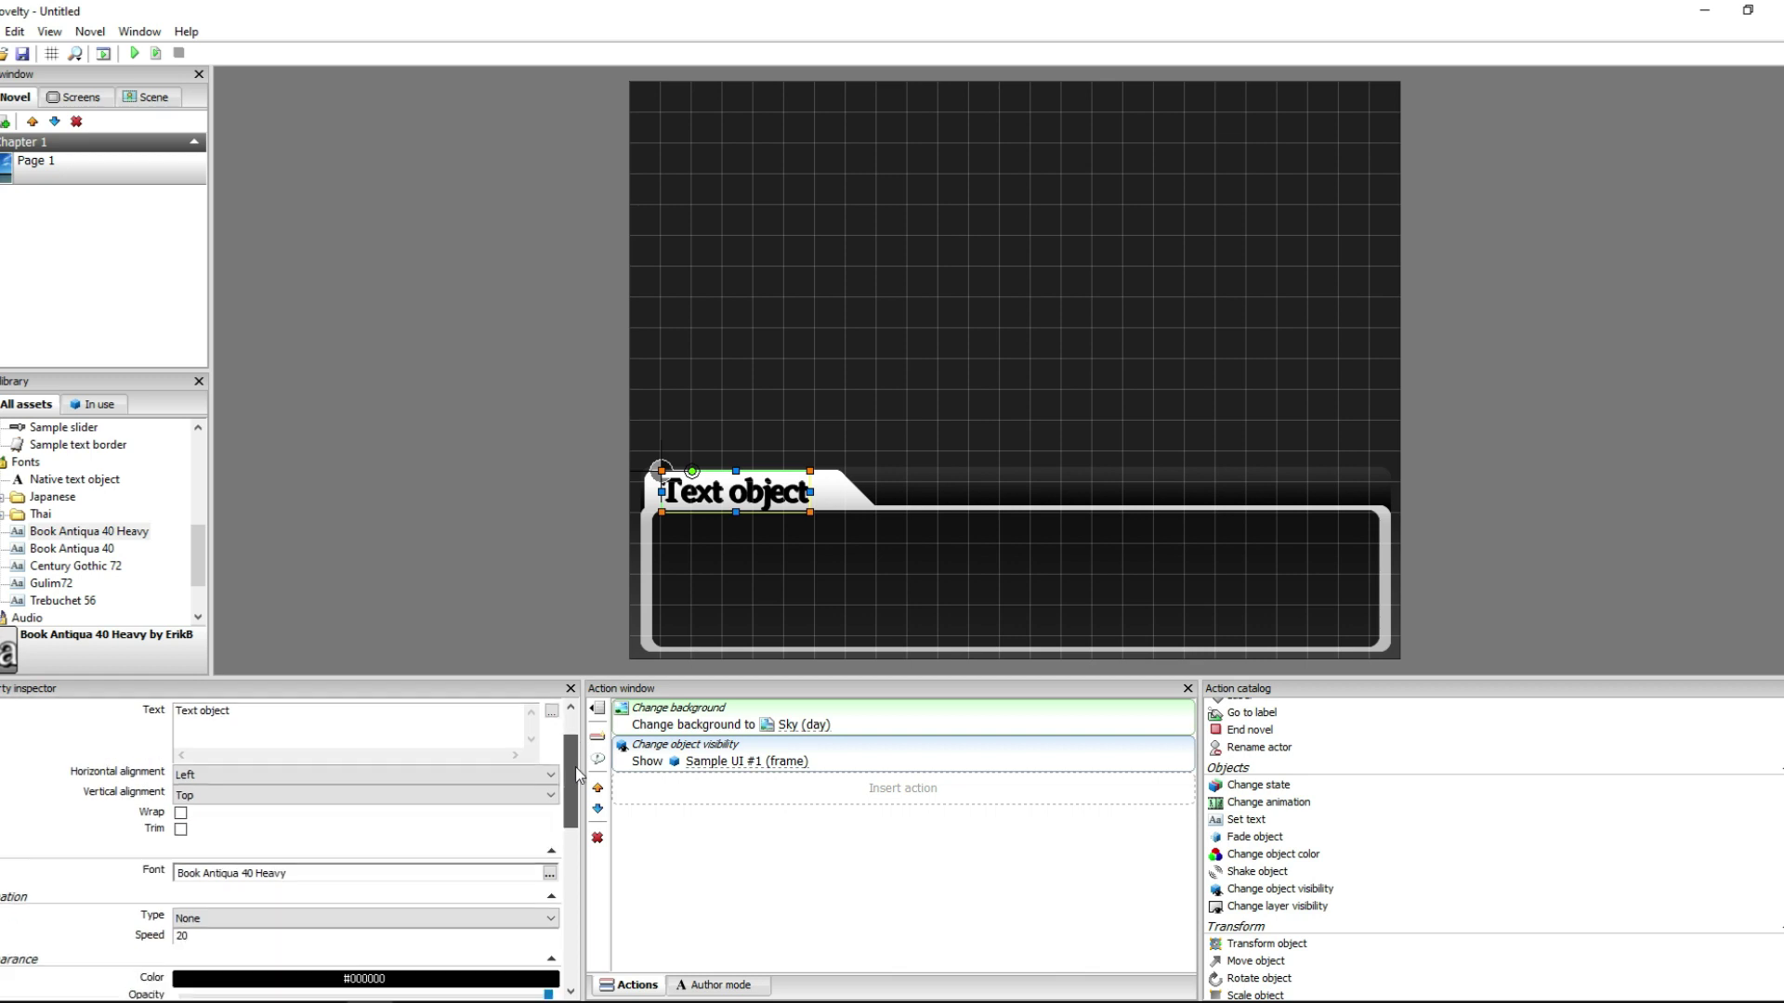
- Change the character name text colour to white (#FFFFFF)
mouse_move(580, 818)
mouse_down()
mouse_move(586, 920)
mouse_move(590, 753)
mouse_move(586, 807)
mouse_up()
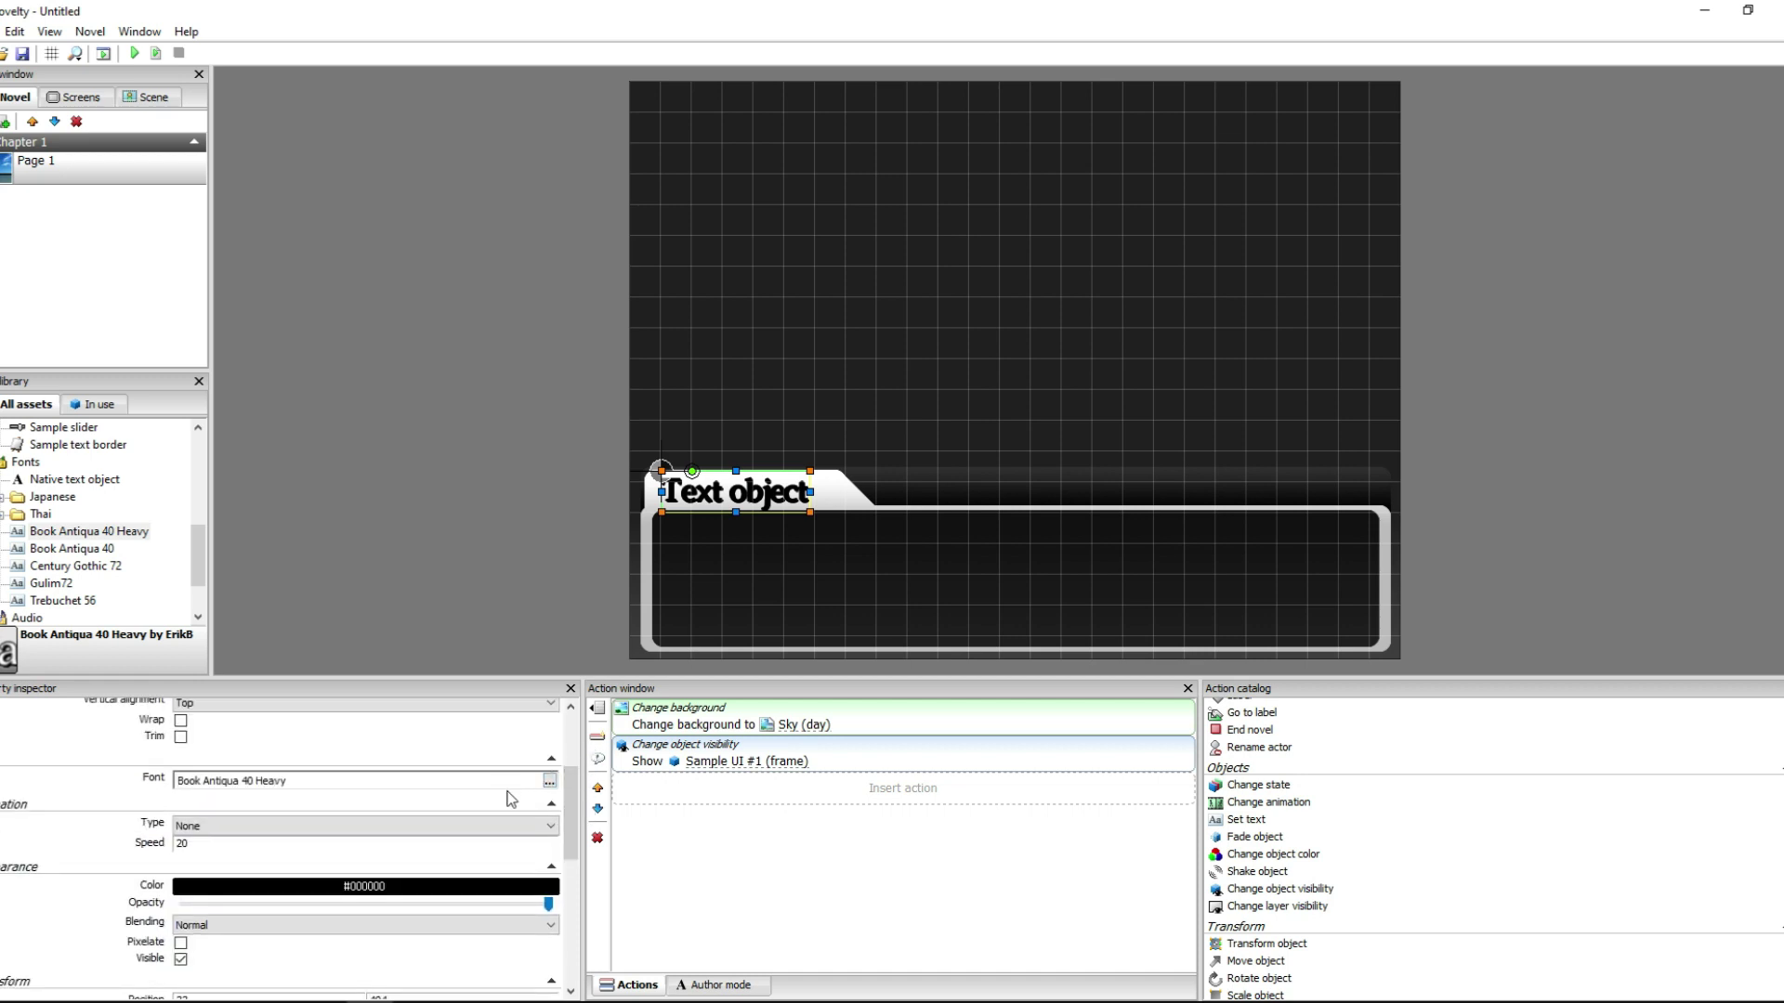
click(525, 894)
click(353, 854)
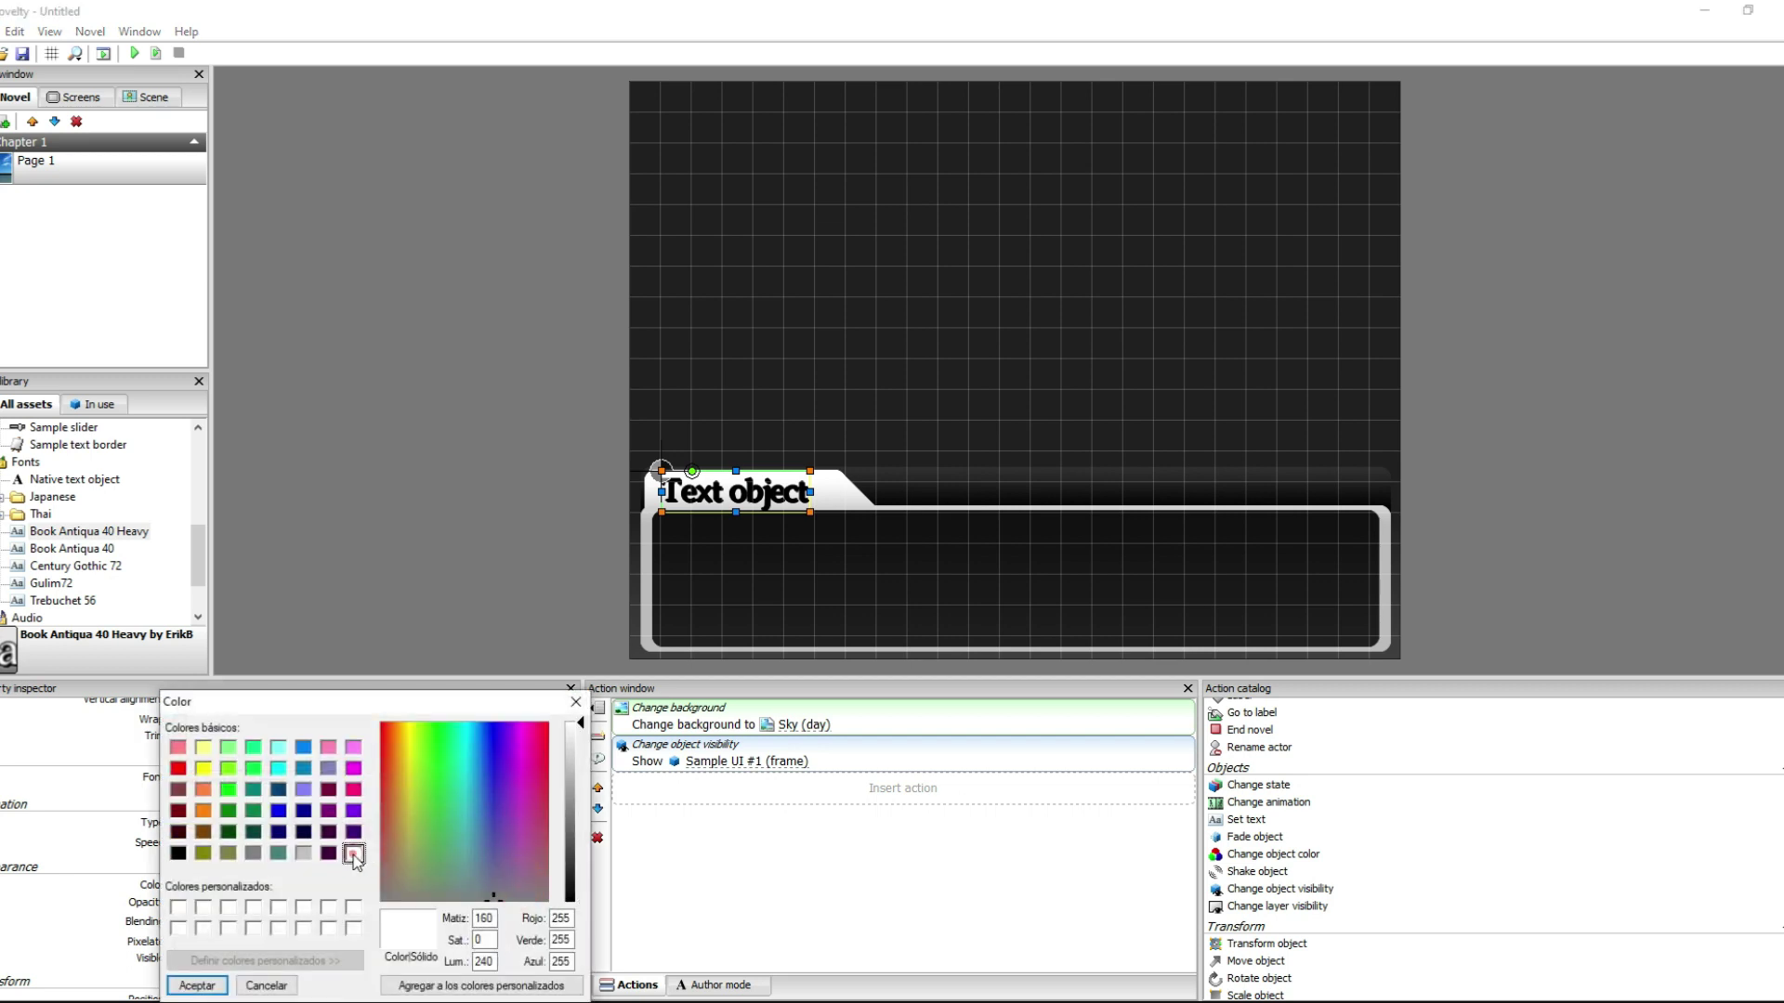
click(197, 985)
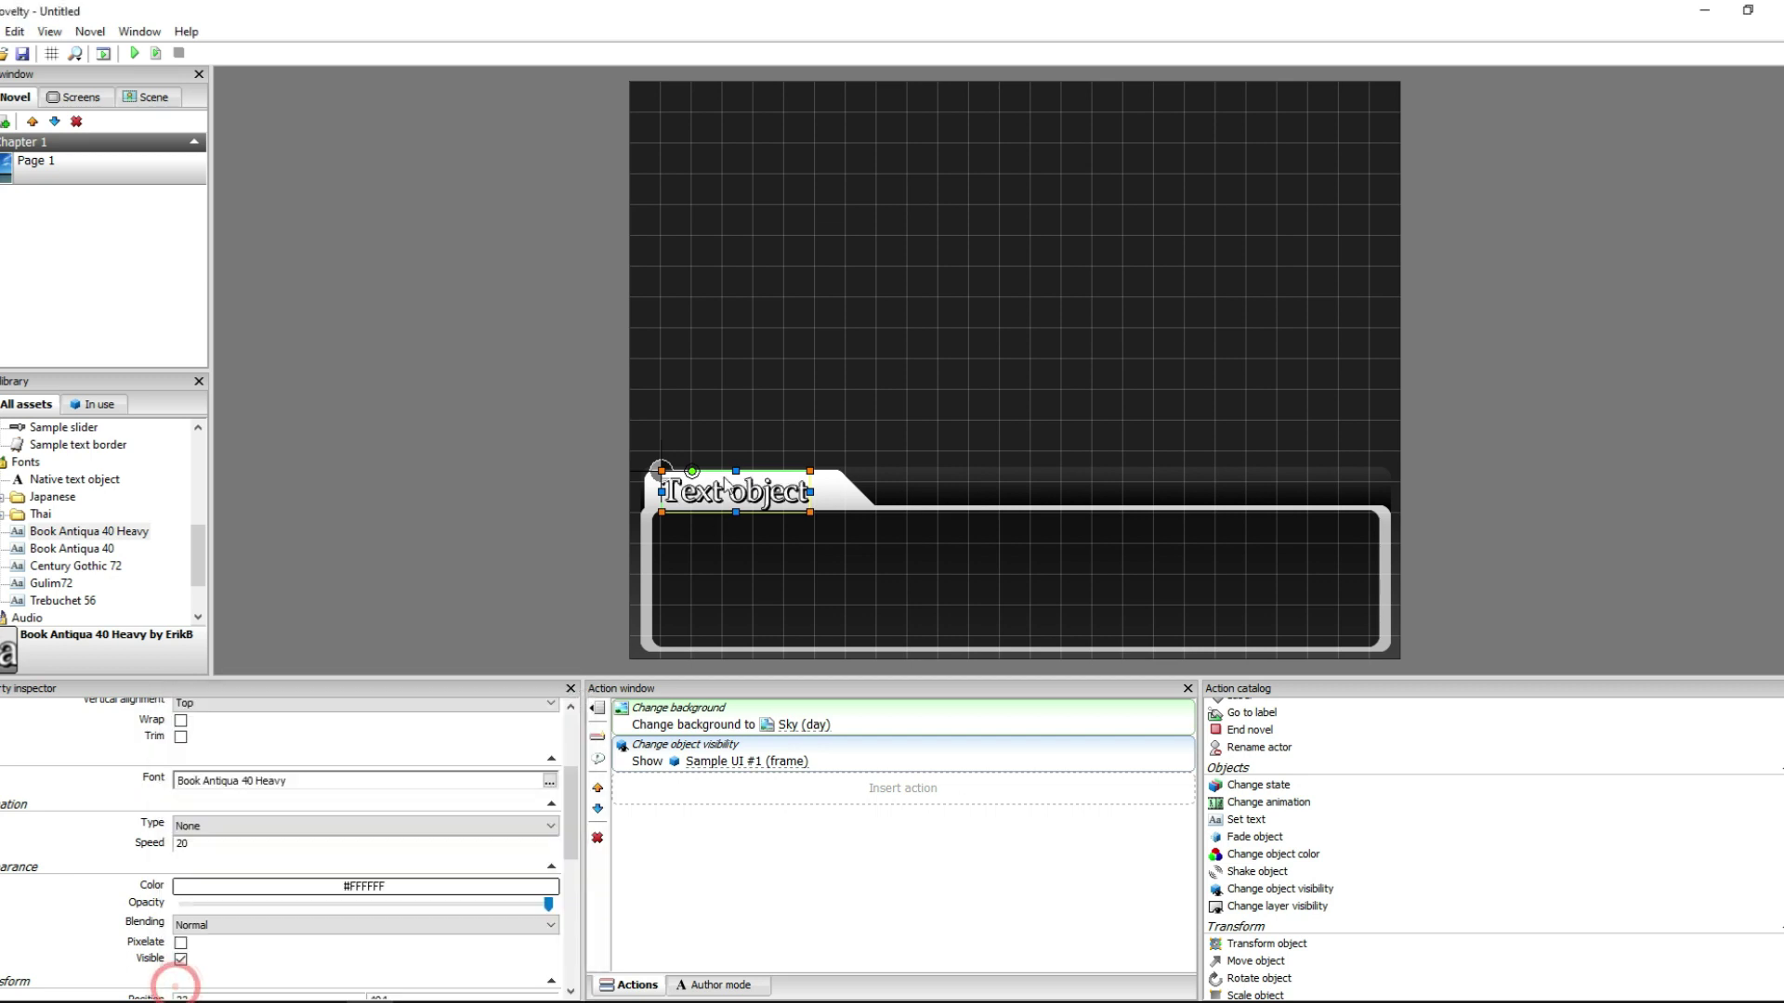
- Shift the character name text toward the name tab's edge and widen its box across the white tab
drag(774, 502, 845, 491)
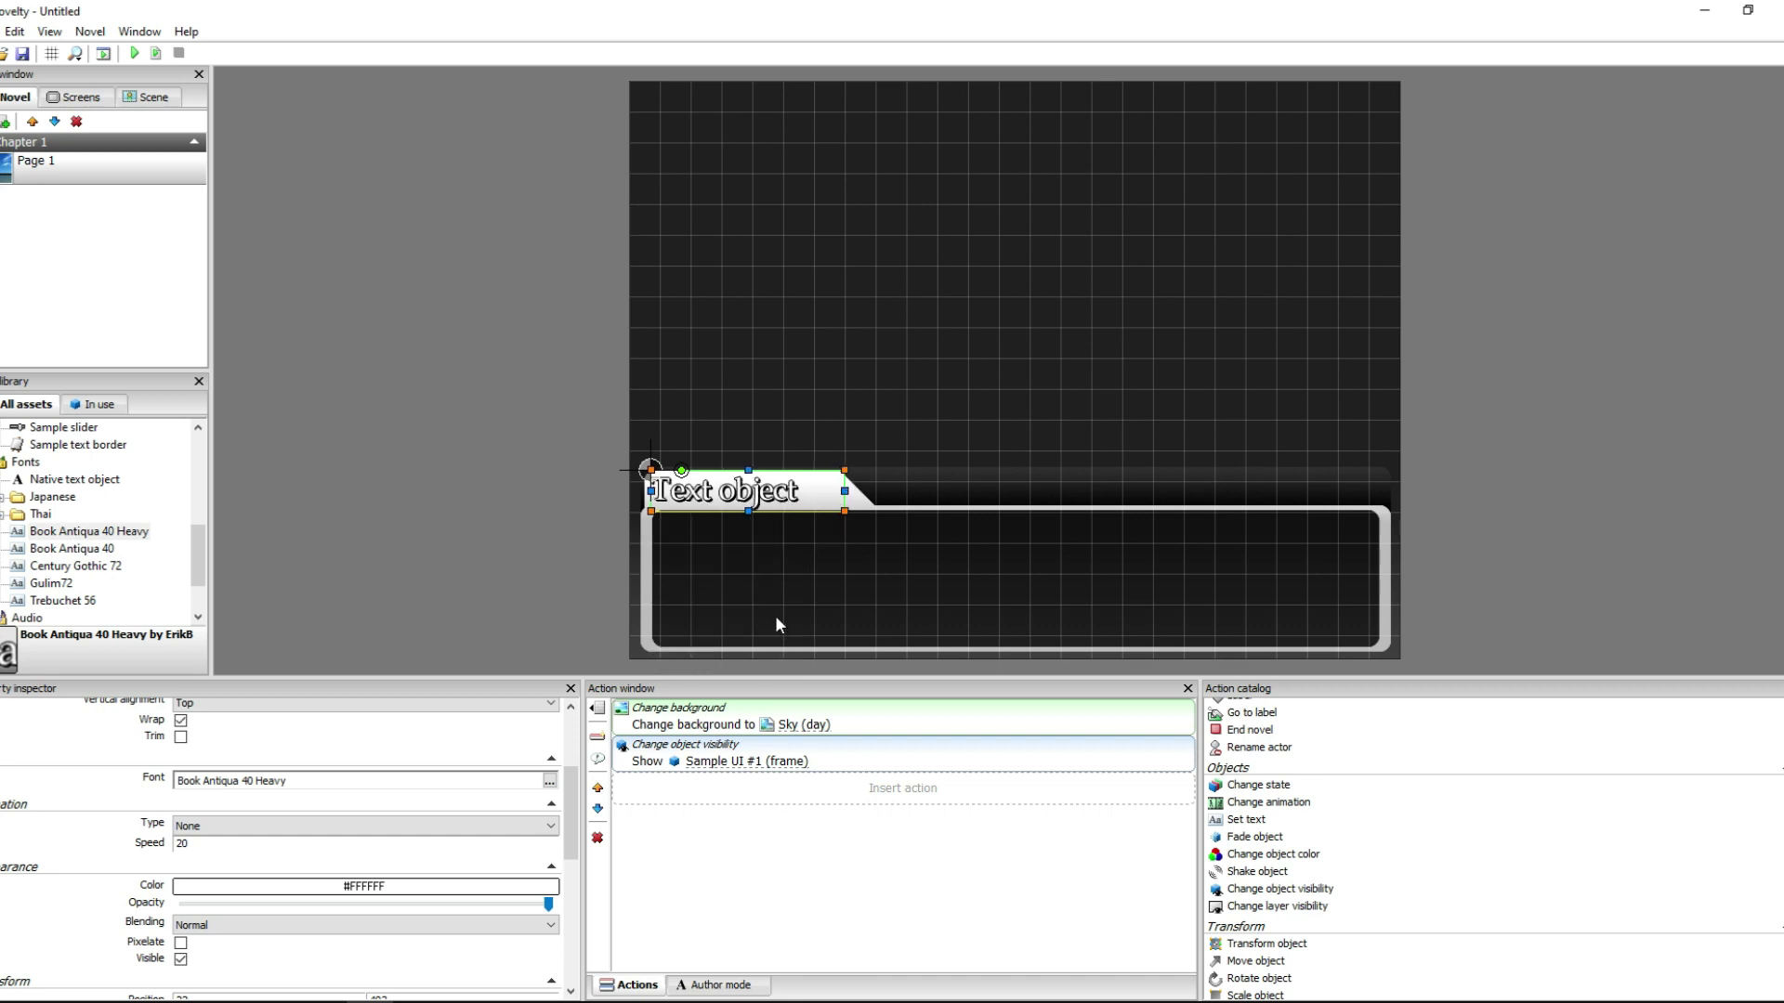
drag(847, 495, 849, 495)
click(431, 573)
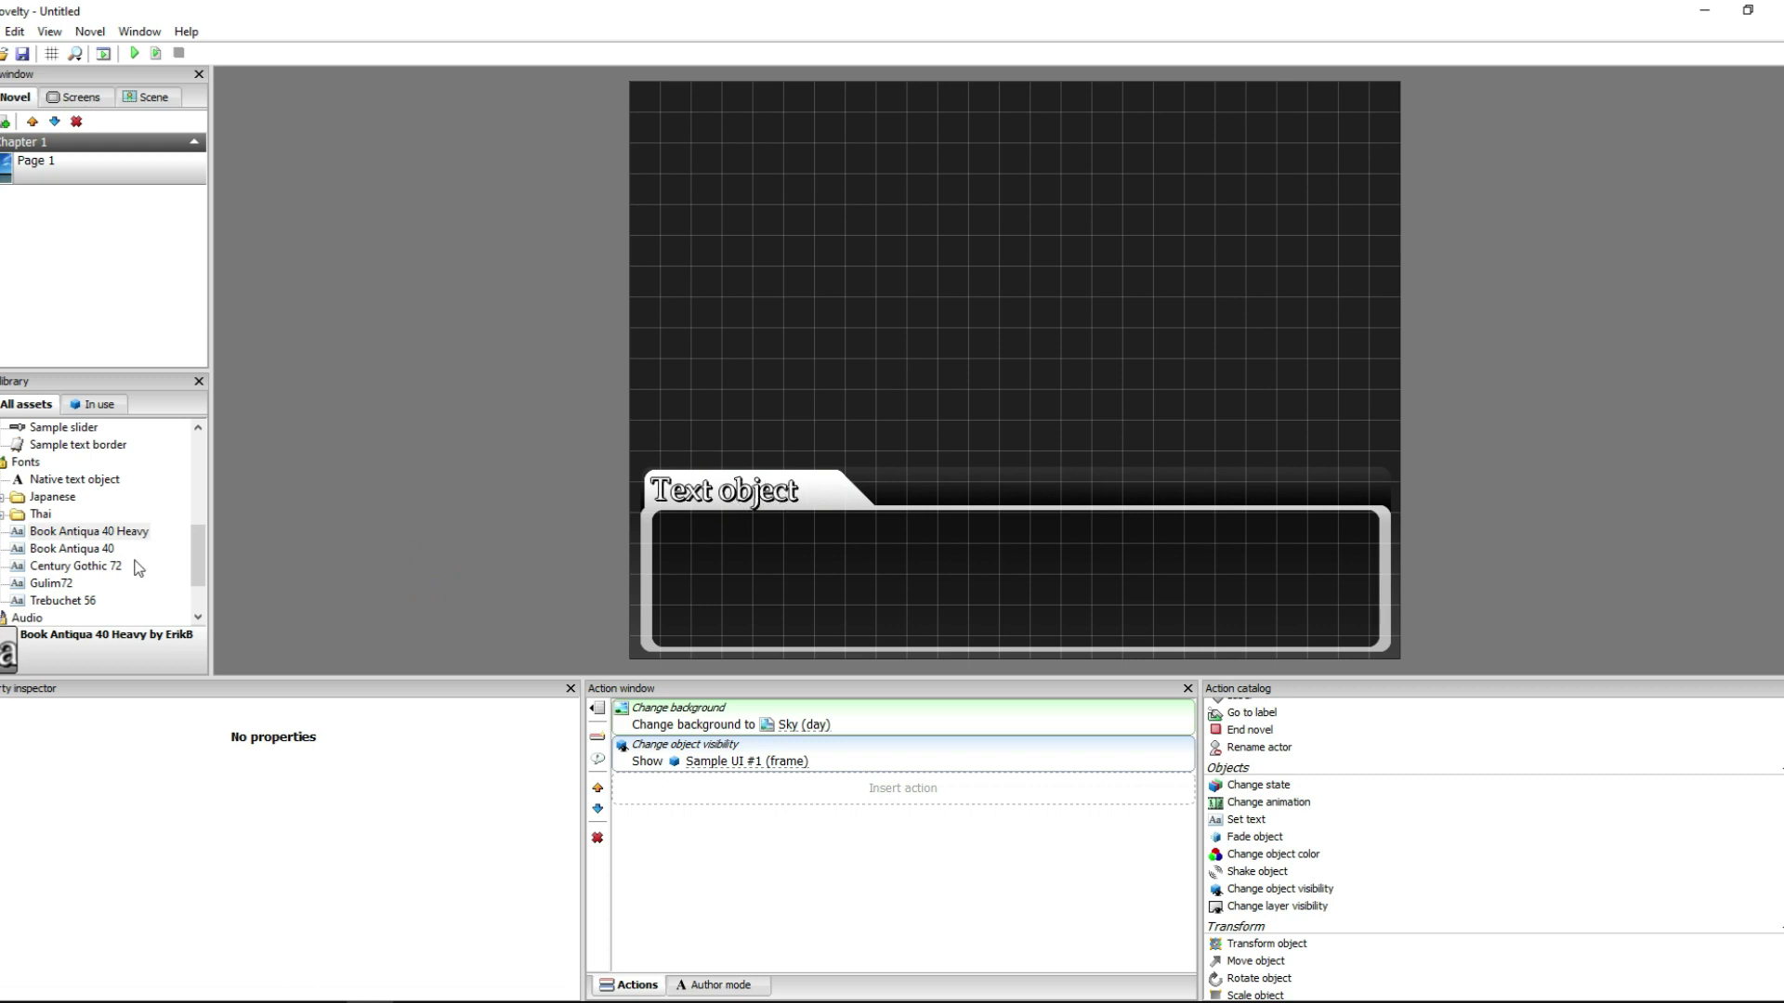
- Add a Book Antiqua 40 text object from the Fonts folder to the scene and set it to display the dialogue phrase
click(88, 549)
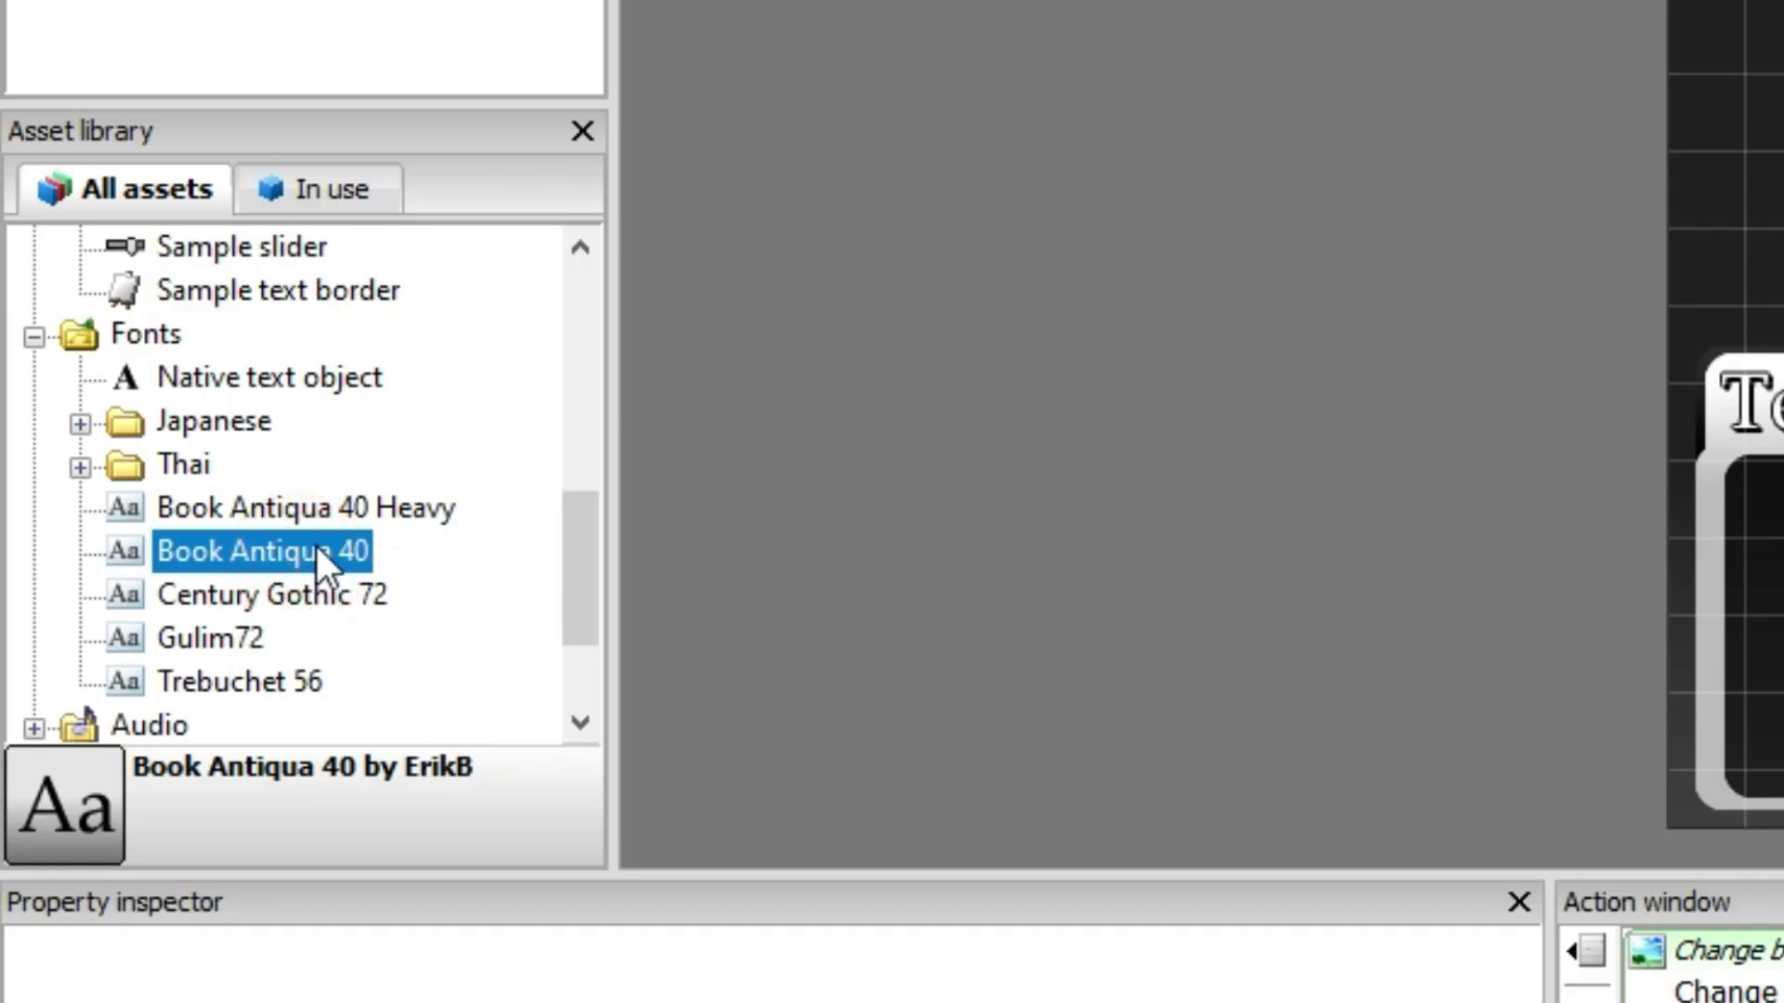
click(316, 550)
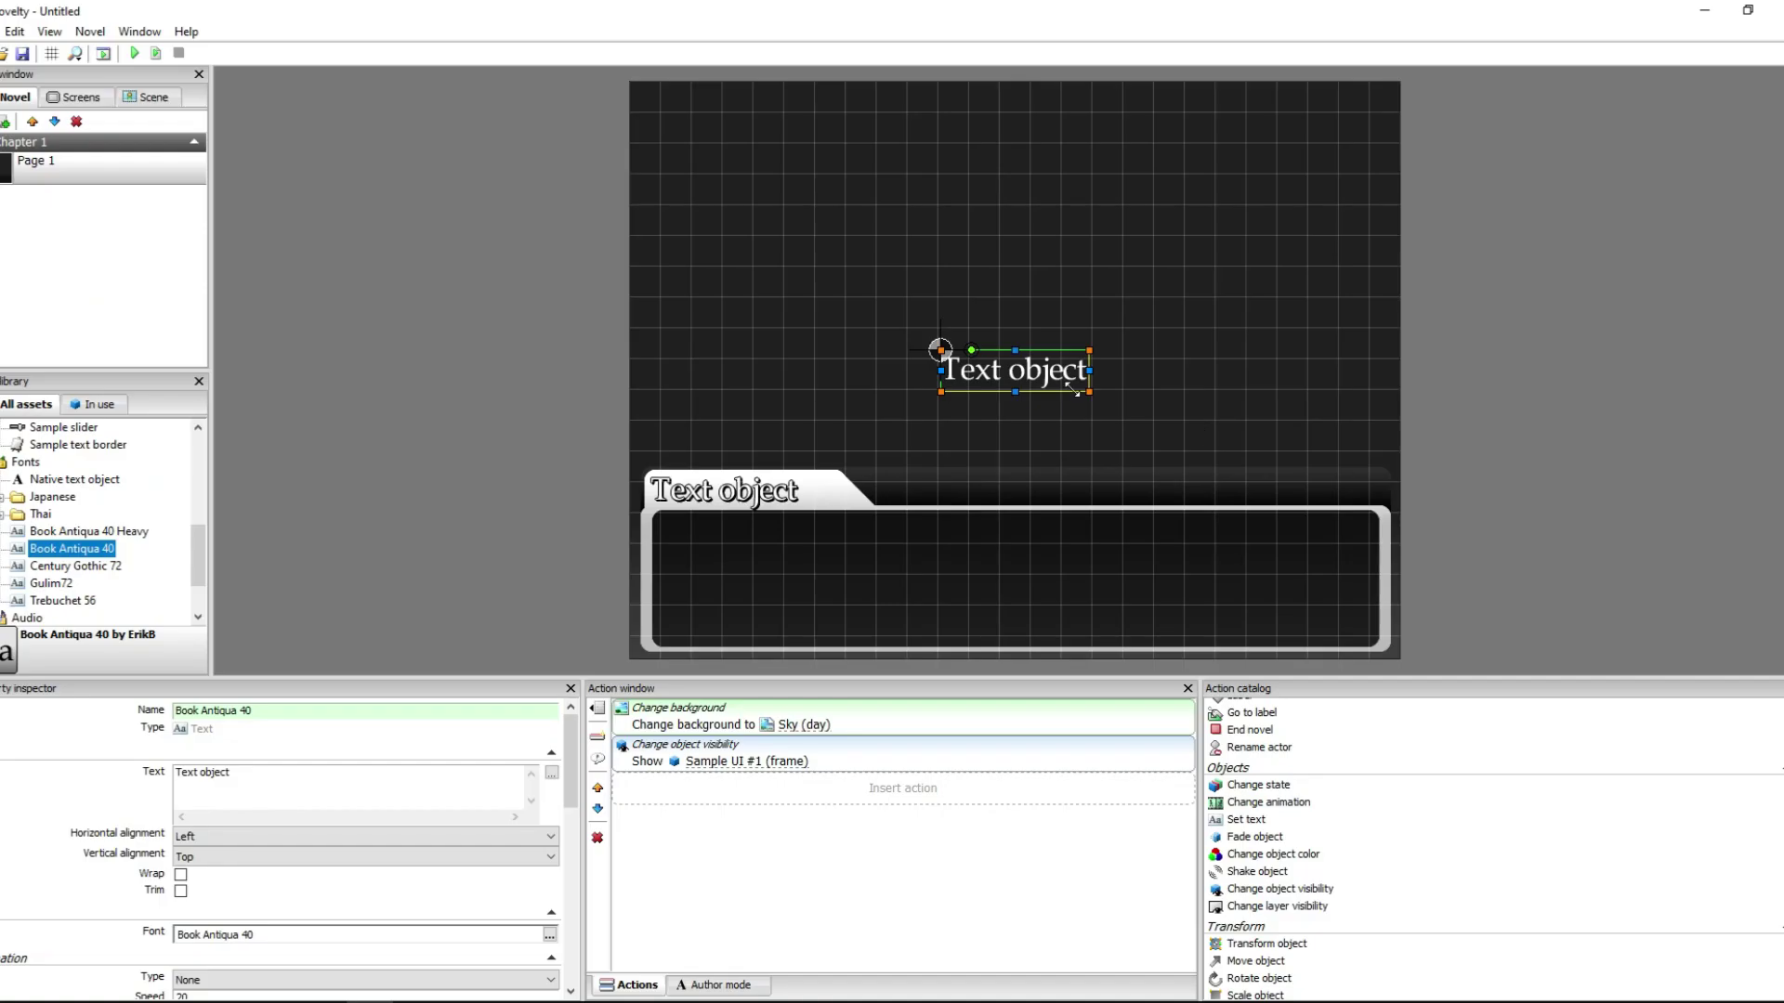
right_click(1046, 385)
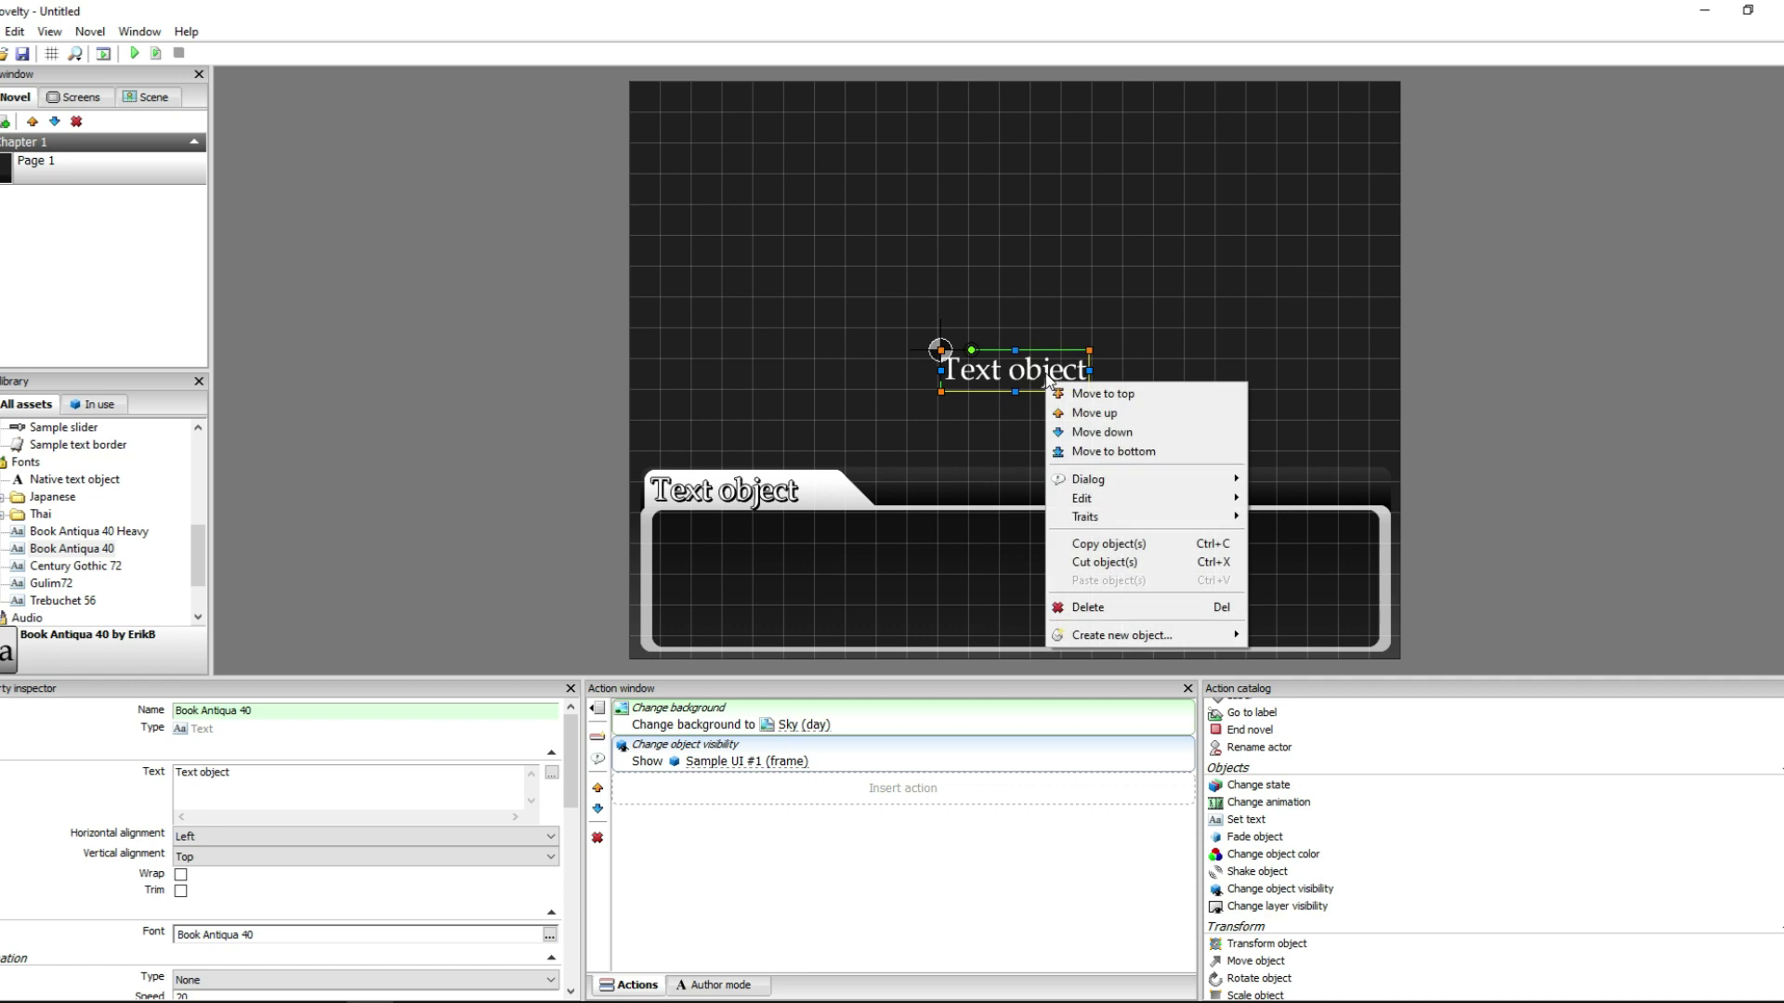
click(1166, 478)
click(1380, 502)
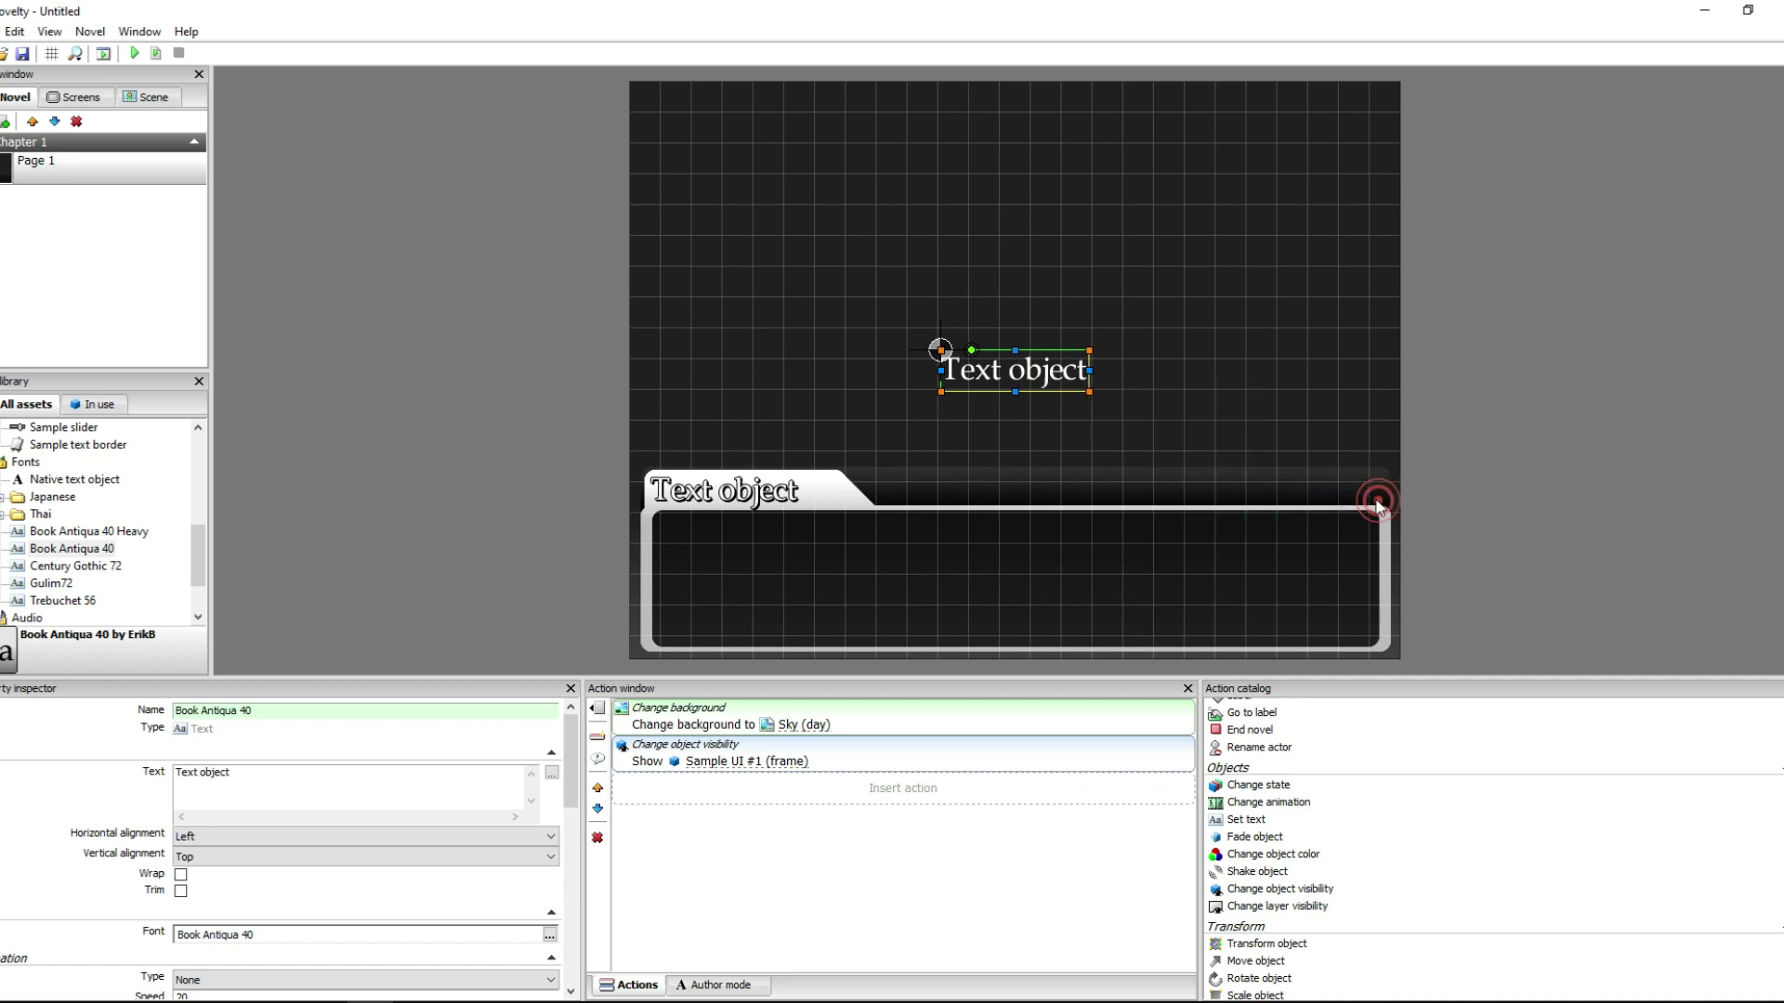
right_click(1065, 373)
mouse_move(1215, 474)
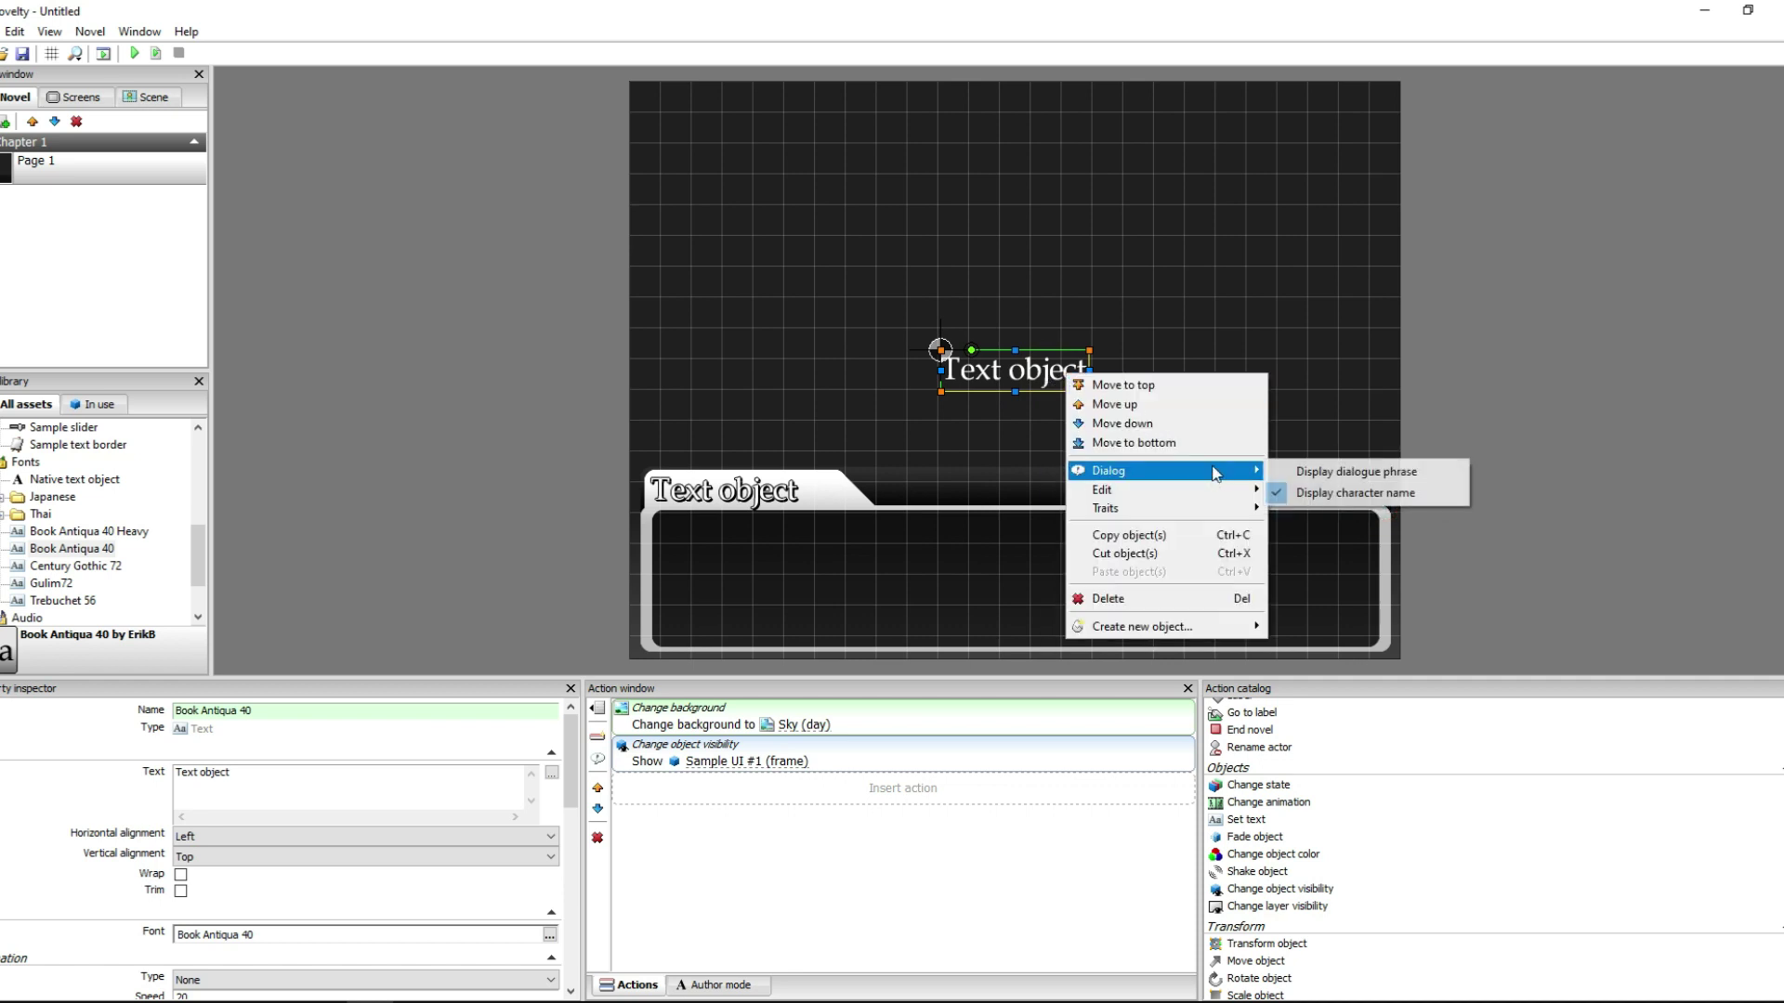
click(1367, 471)
- Move the dialogue text object into the frame's large box and stretch its bounds to fill the box
drag(983, 379, 1368, 563)
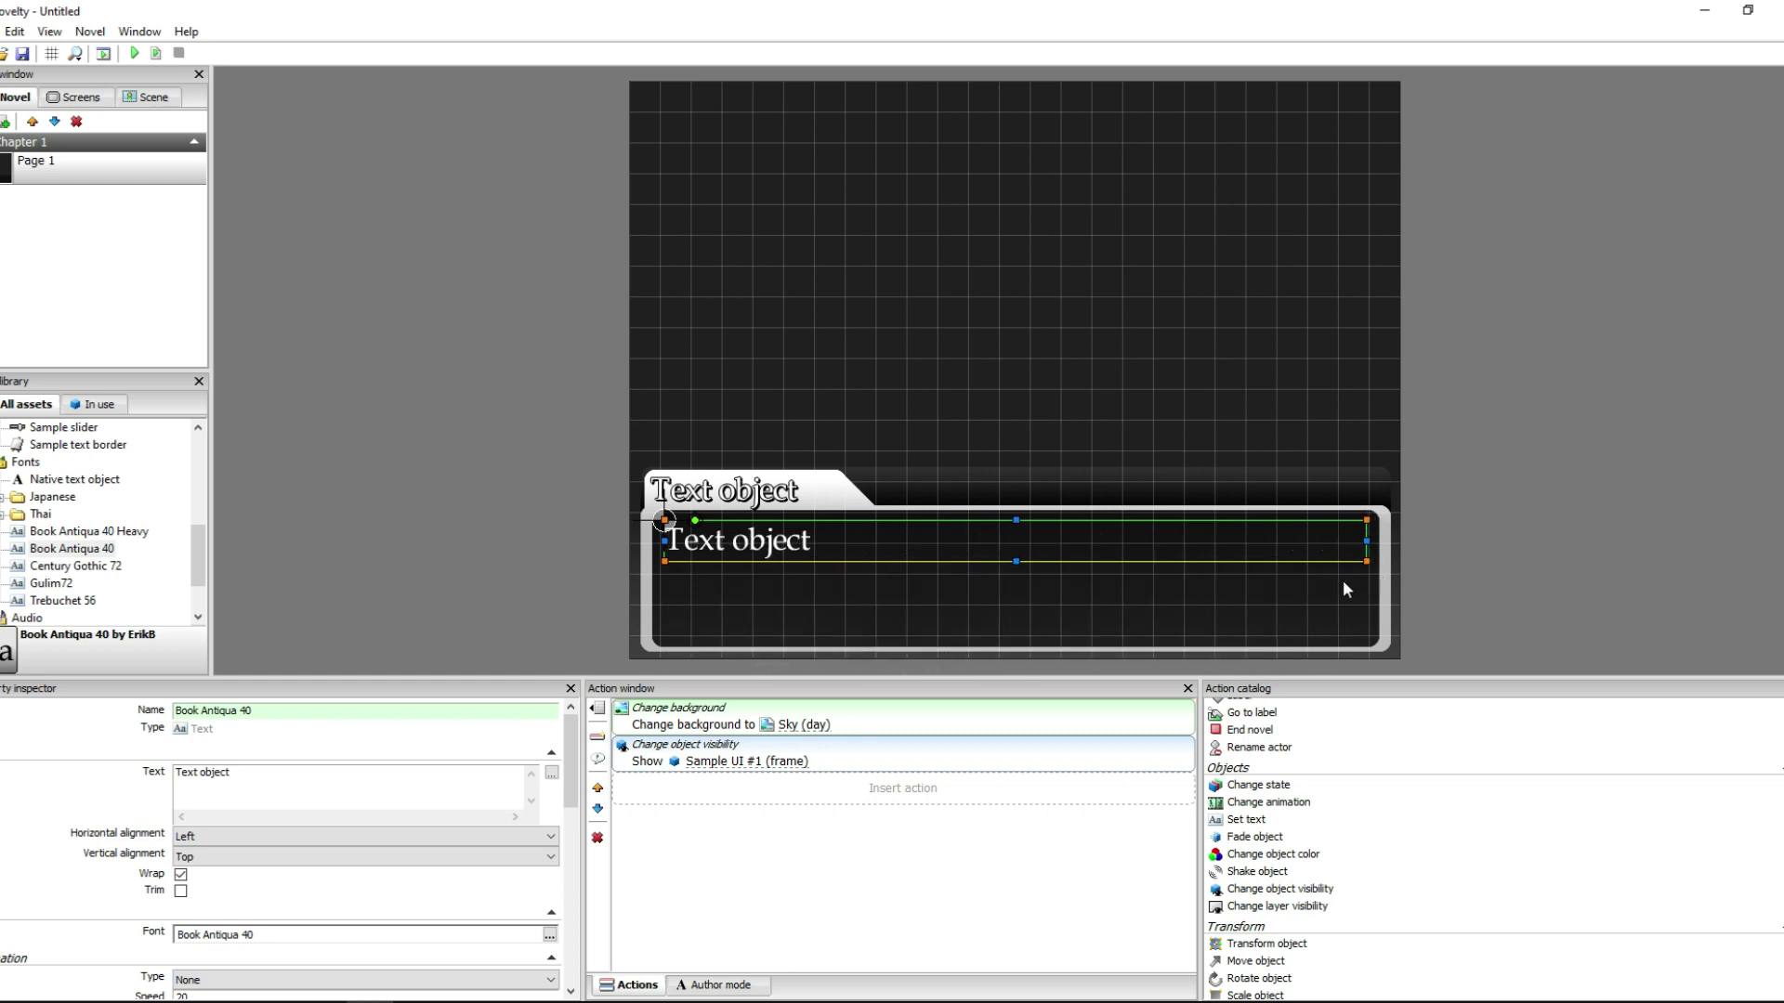
drag(1020, 563, 1016, 650)
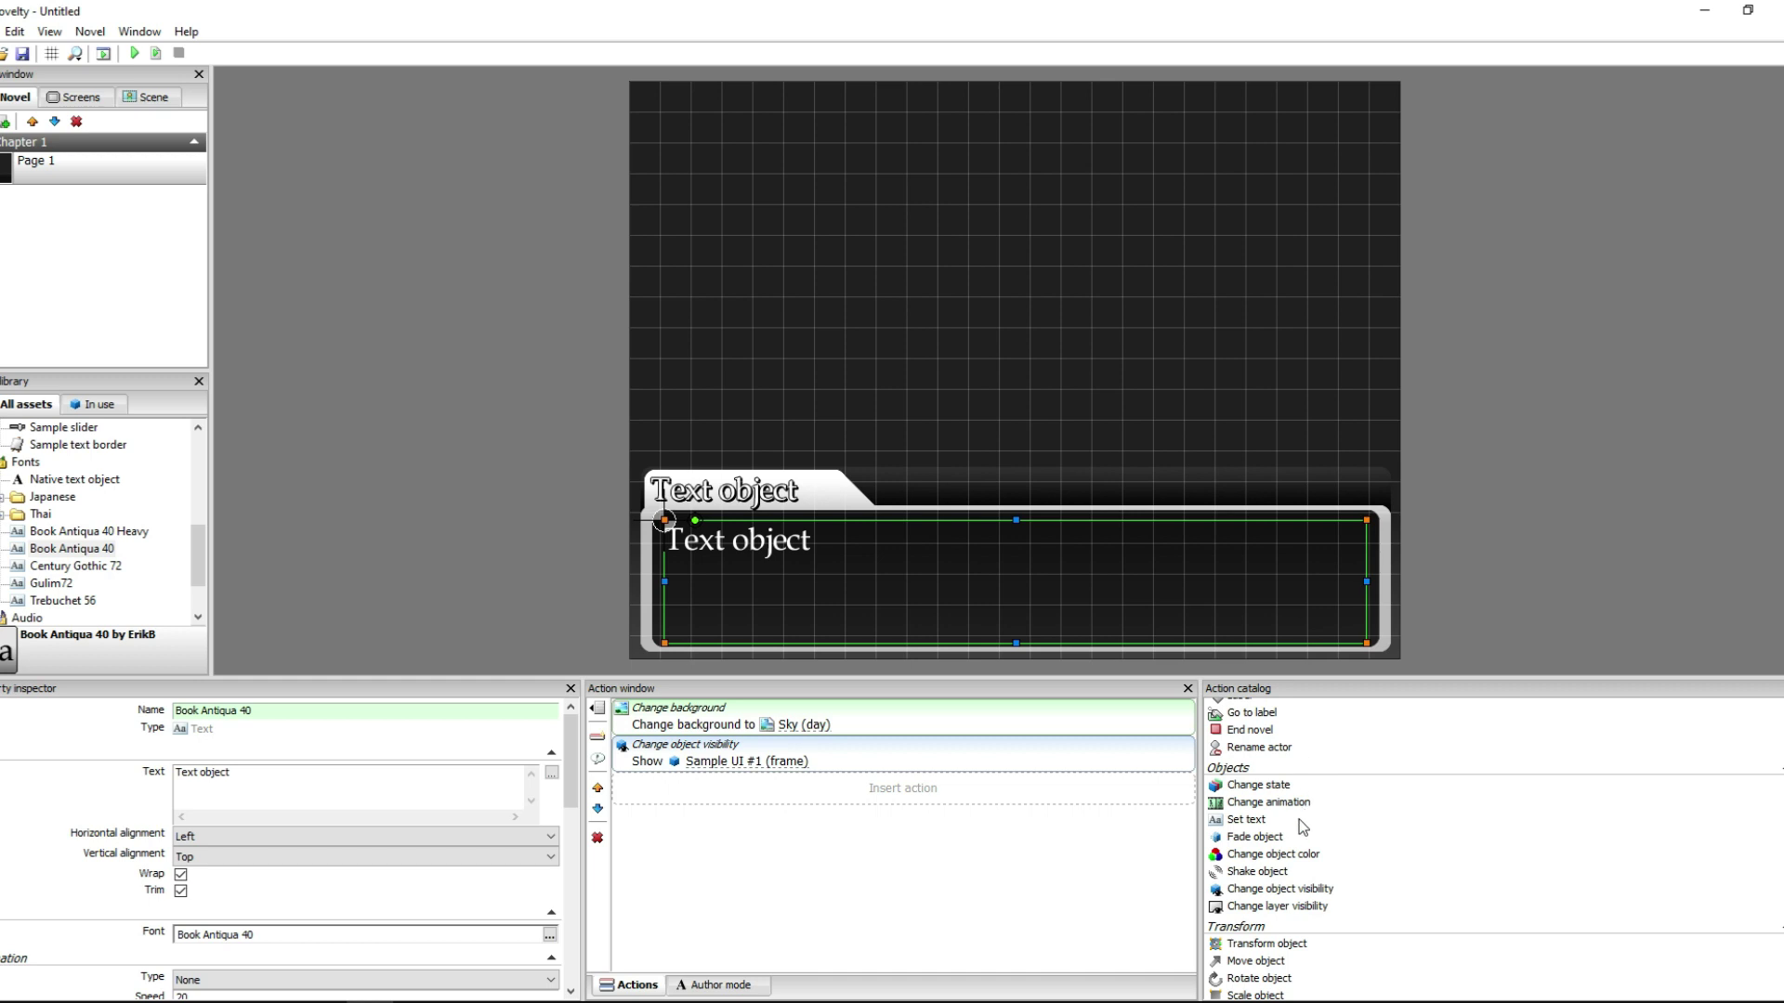
drag(1298, 819, 780, 527)
click(523, 505)
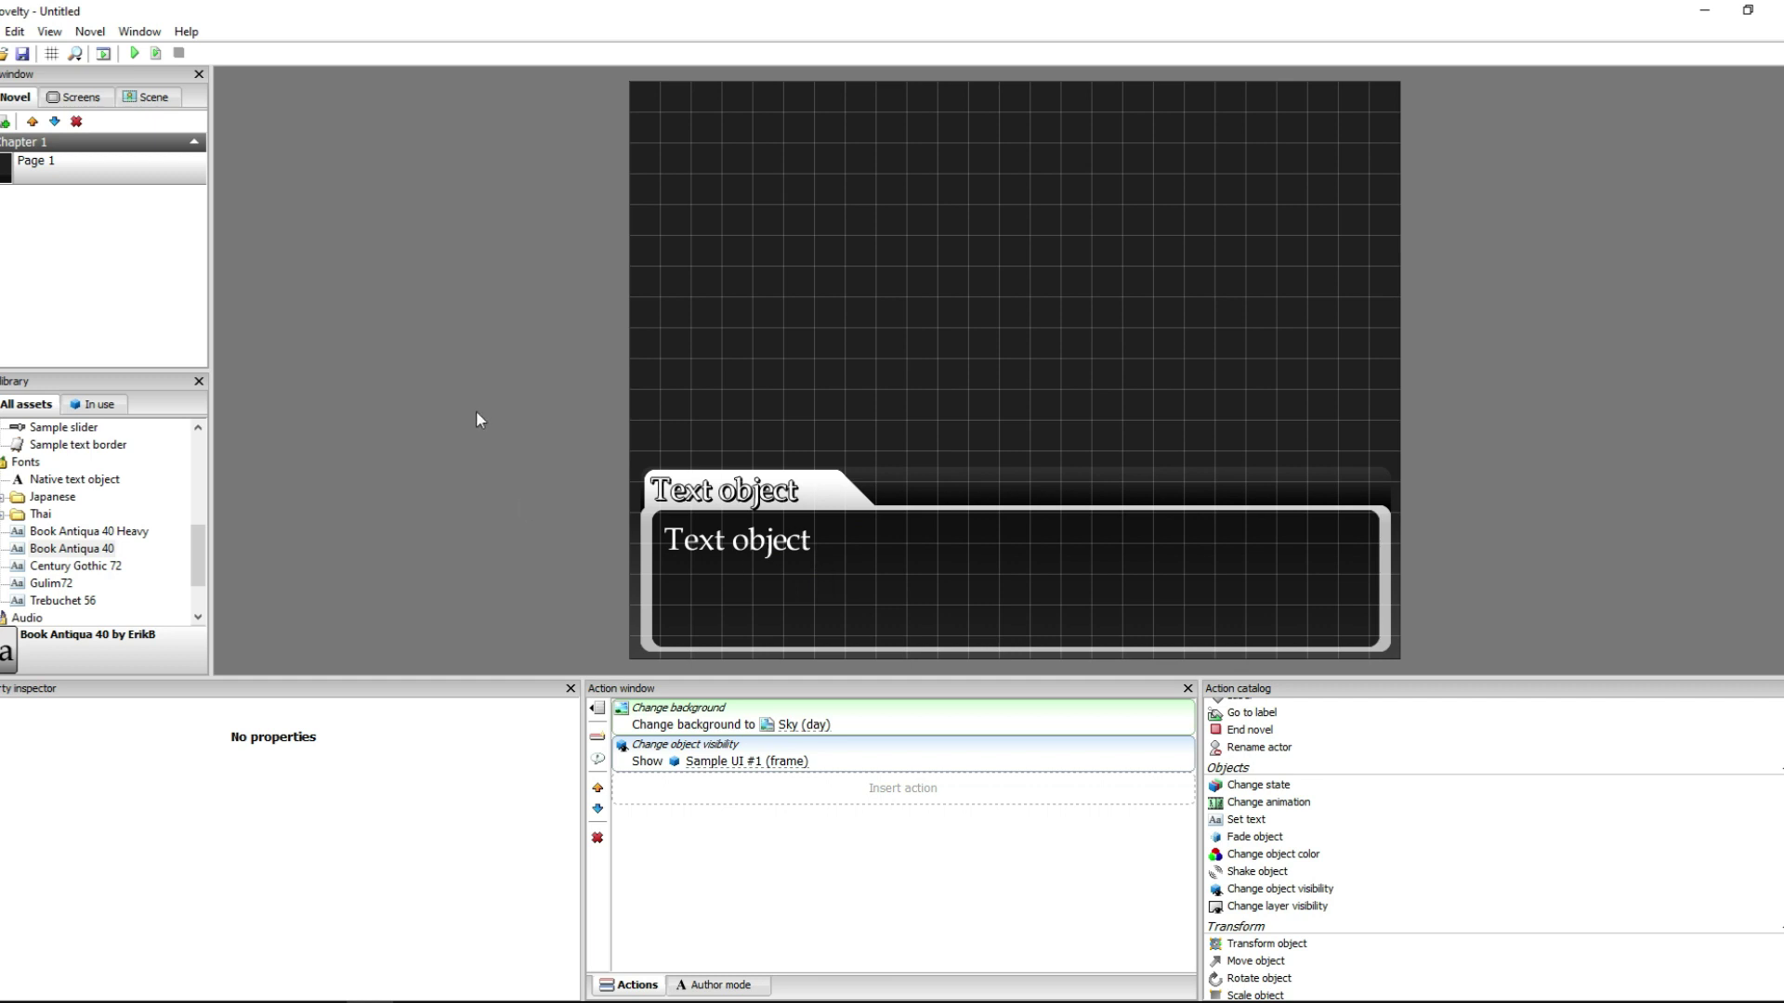
- Examine the objects listed in the scene's layer, and compare them with the novel's chapter and page list
click(104, 97)
click(147, 92)
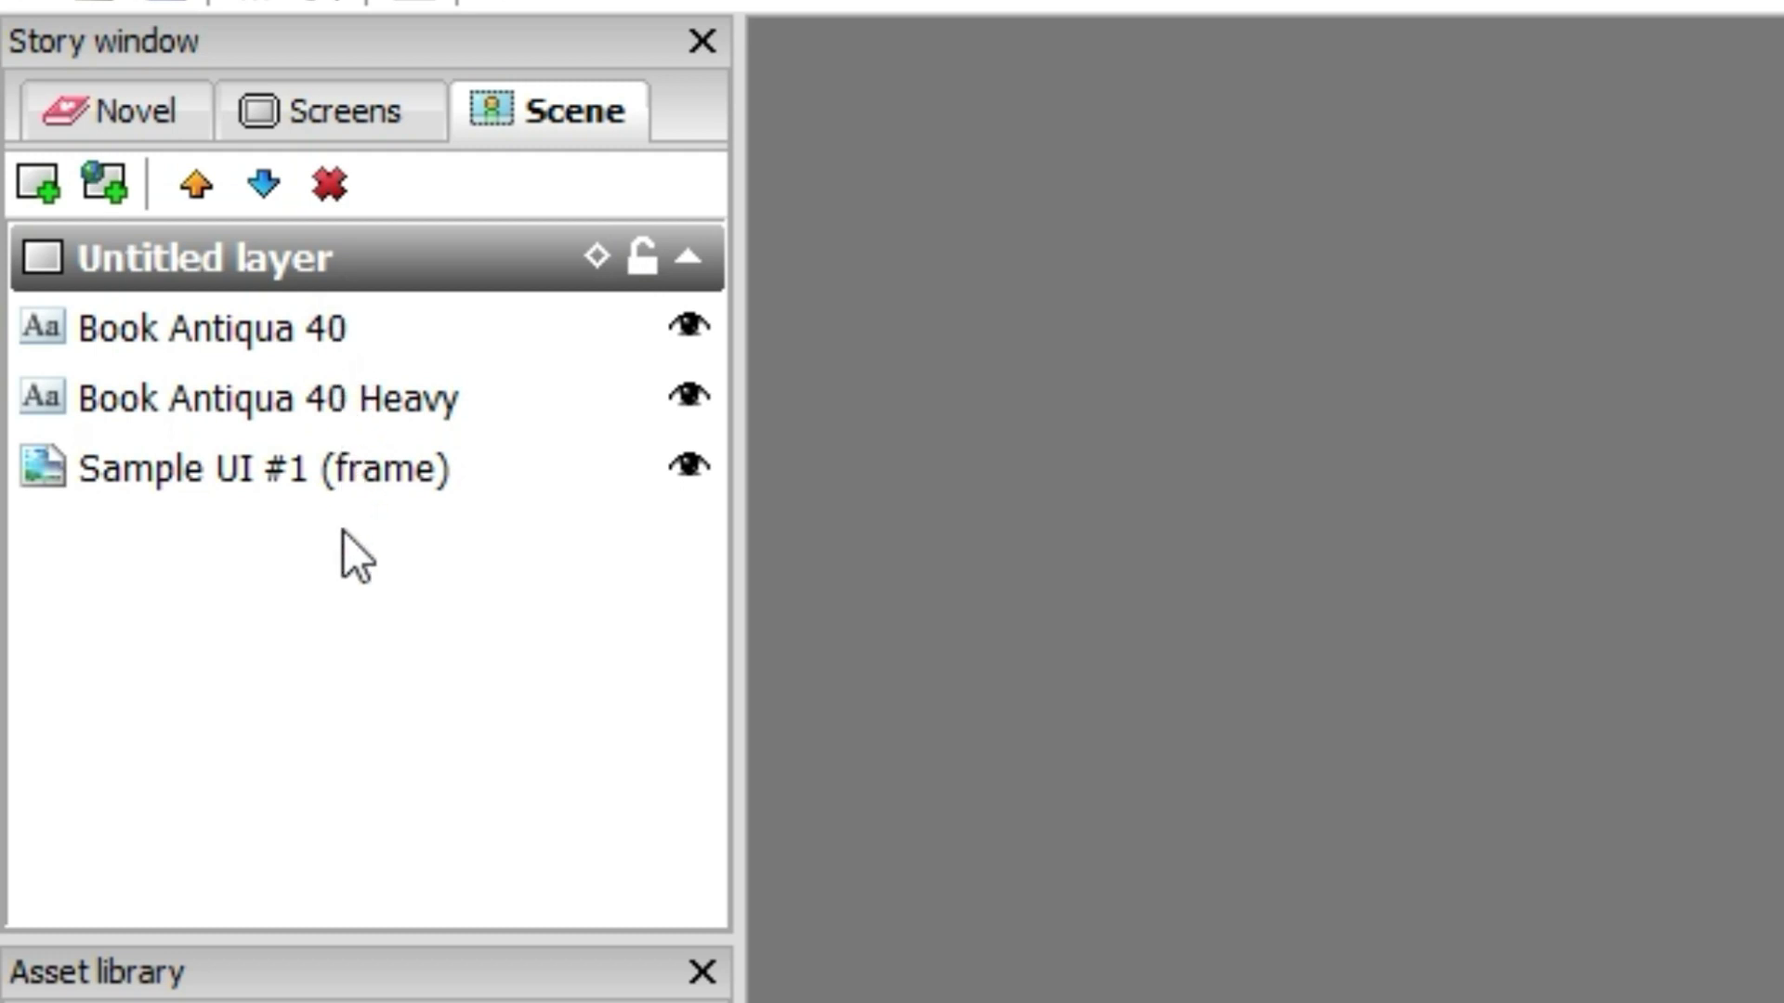
click(115, 99)
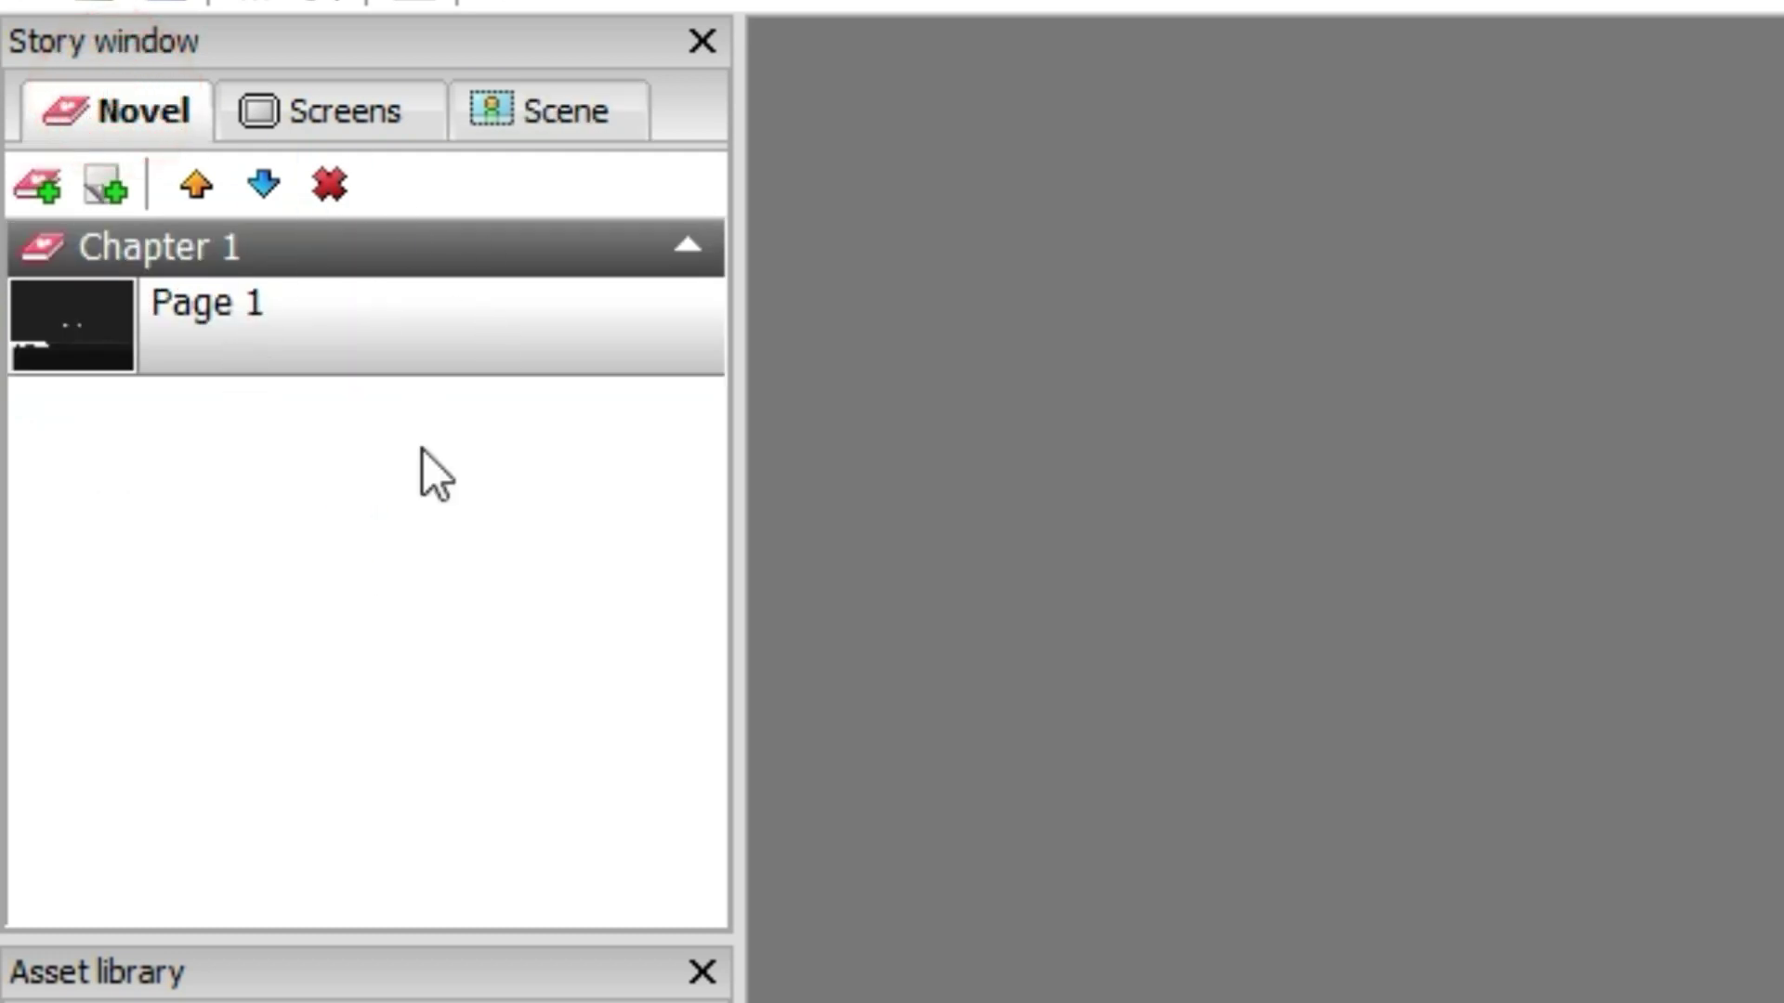
click(559, 138)
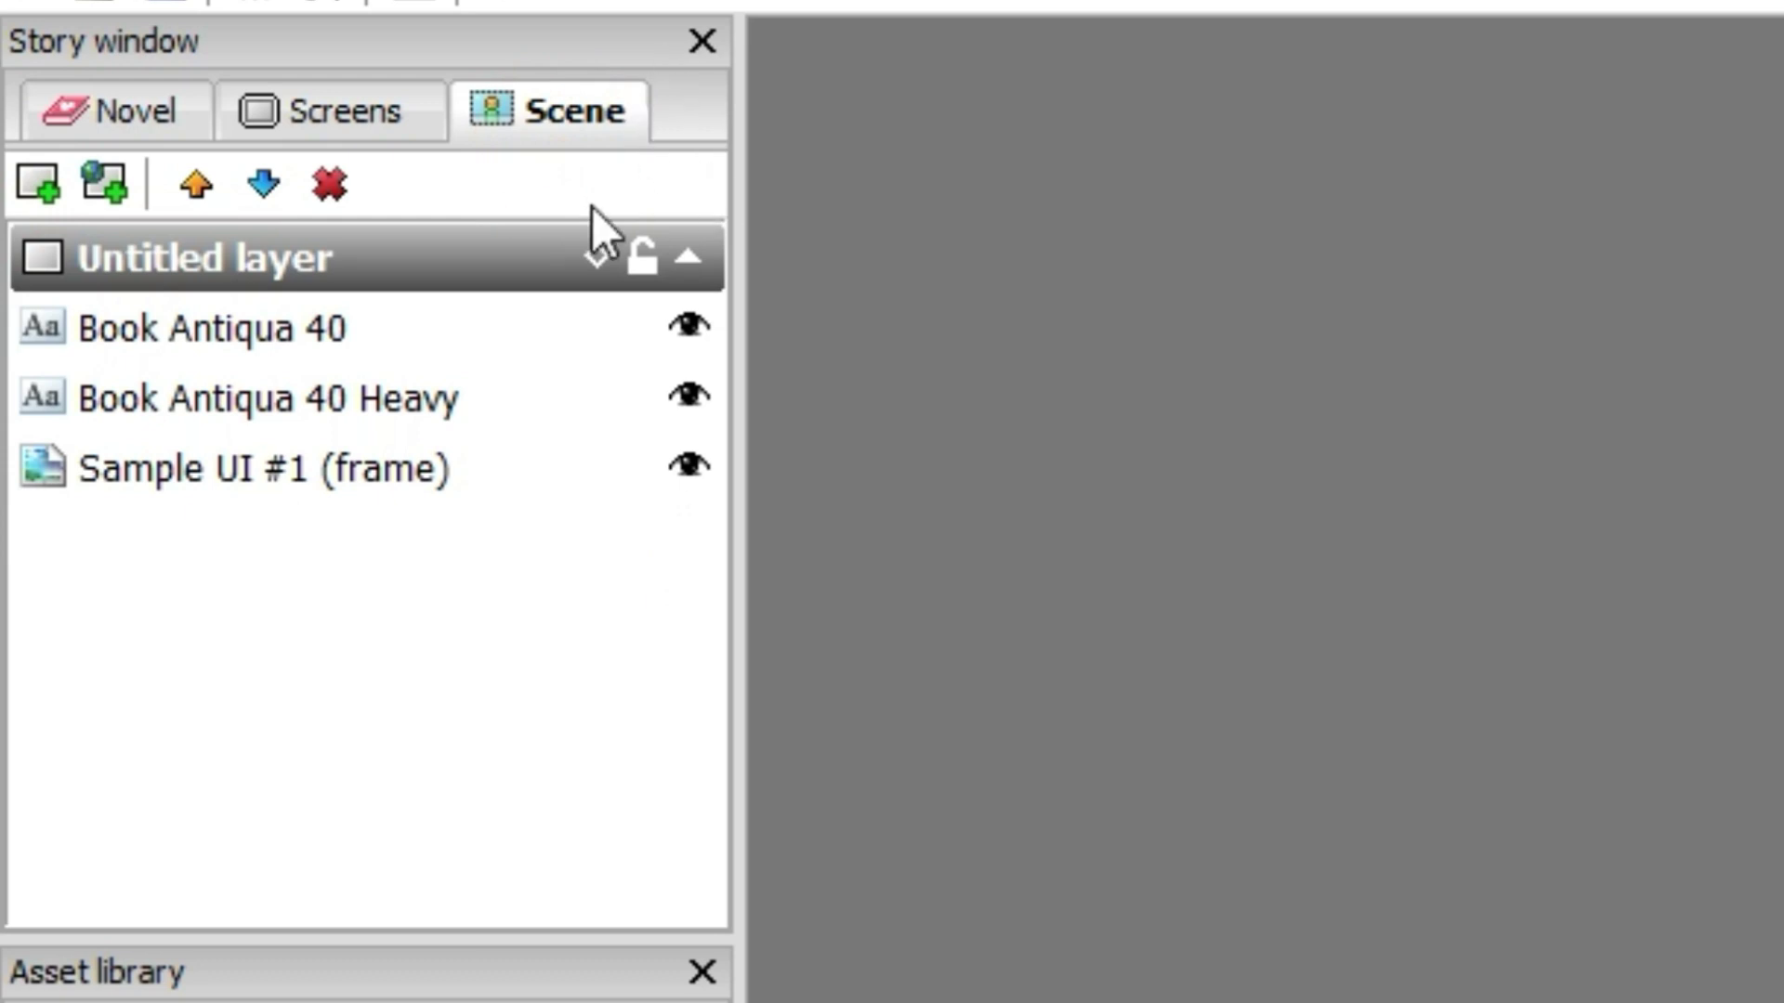
click(119, 109)
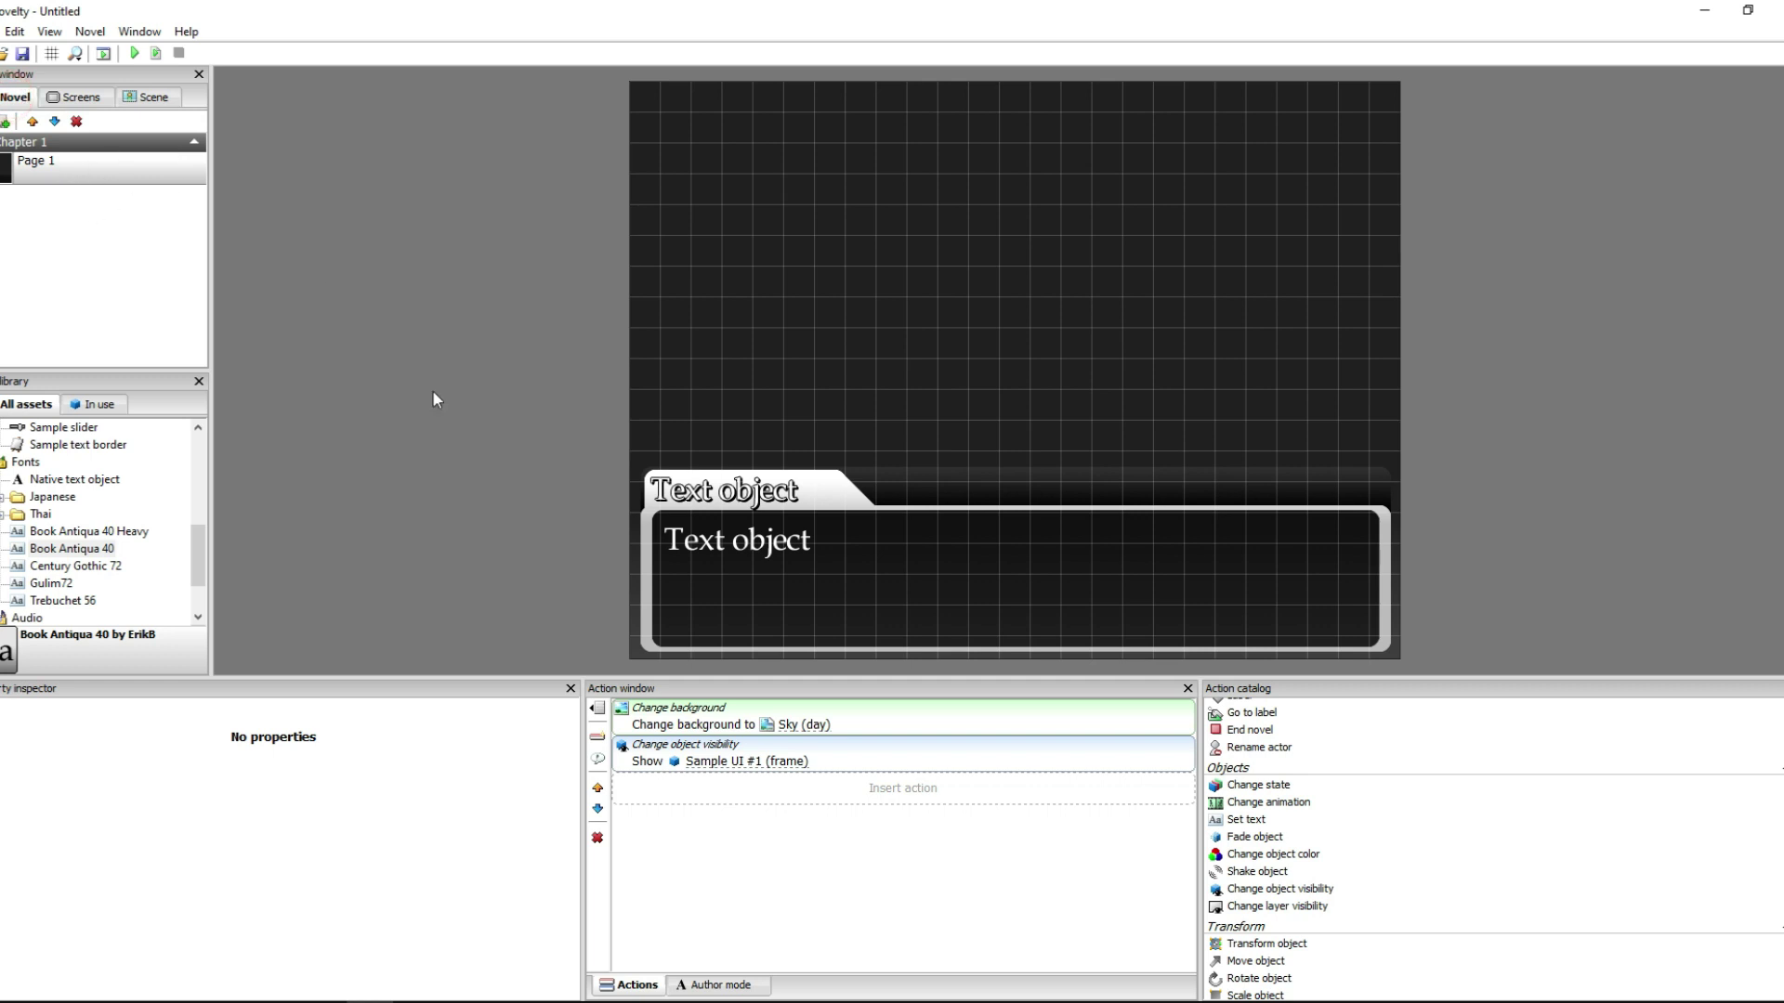
- Add a Dialogue / Paragraph action after the frame's visibility action, with no speaker and the phrase "Esto es solo una prueba."
scroll(1334, 816, up, 4)
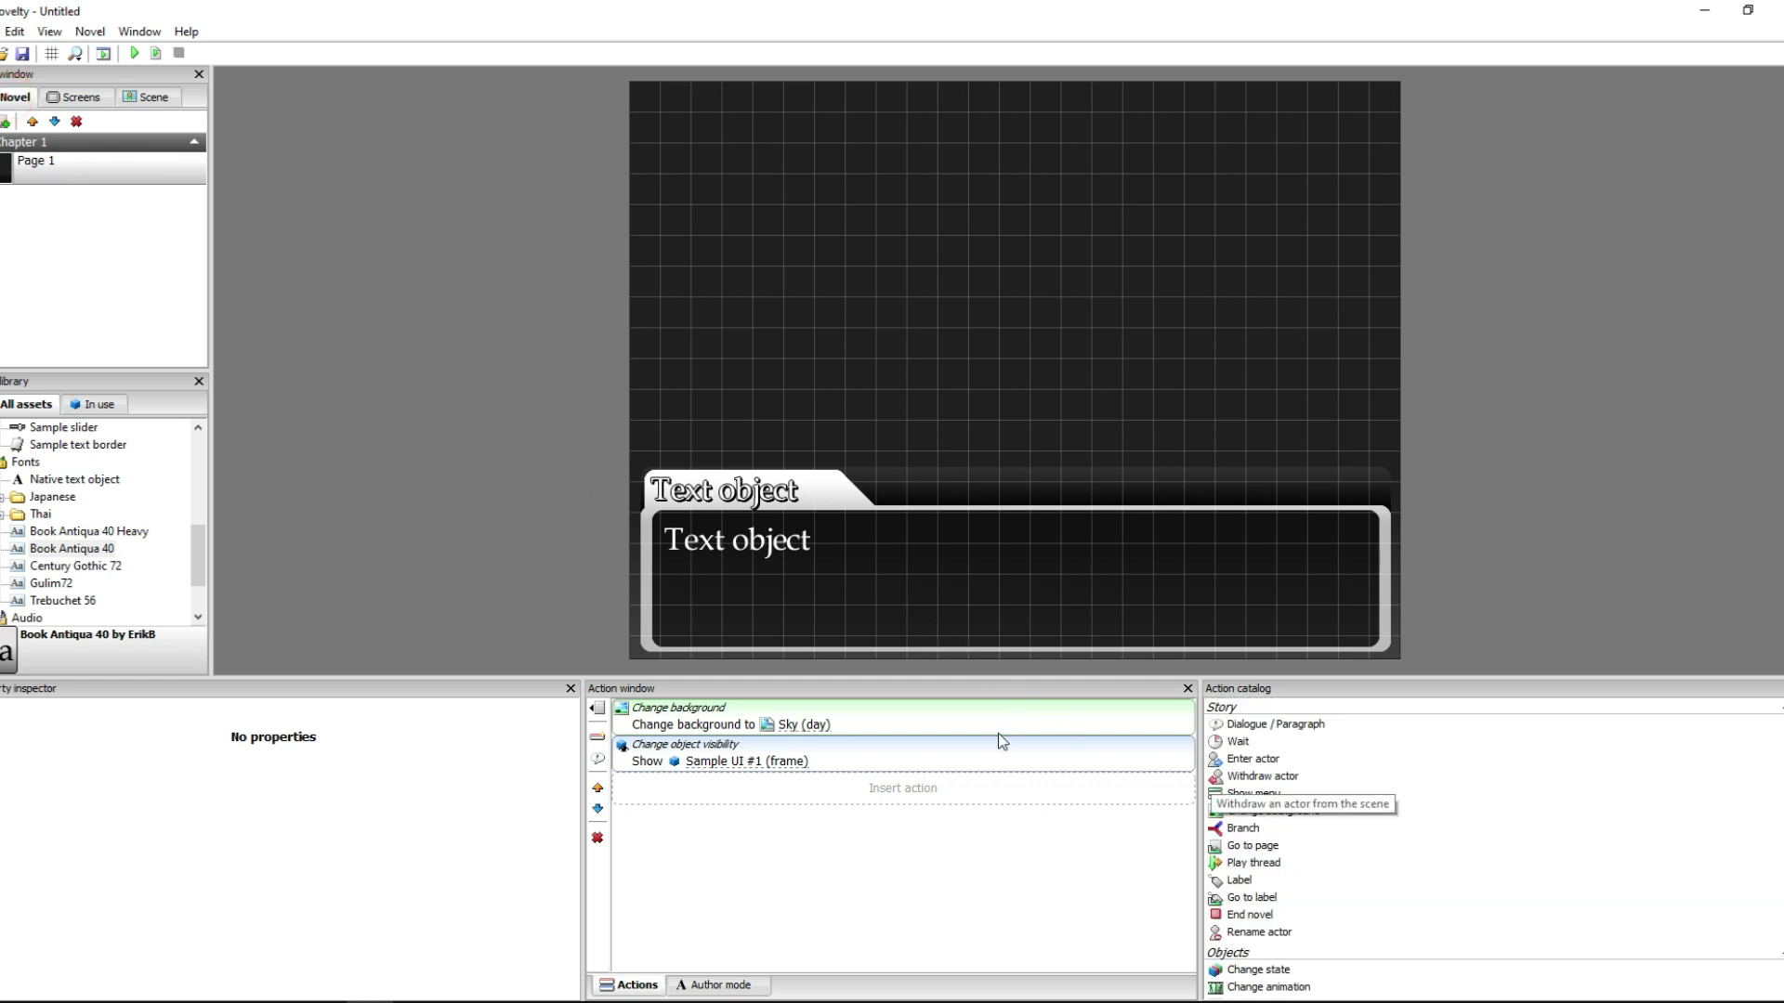
click(873, 709)
click(892, 751)
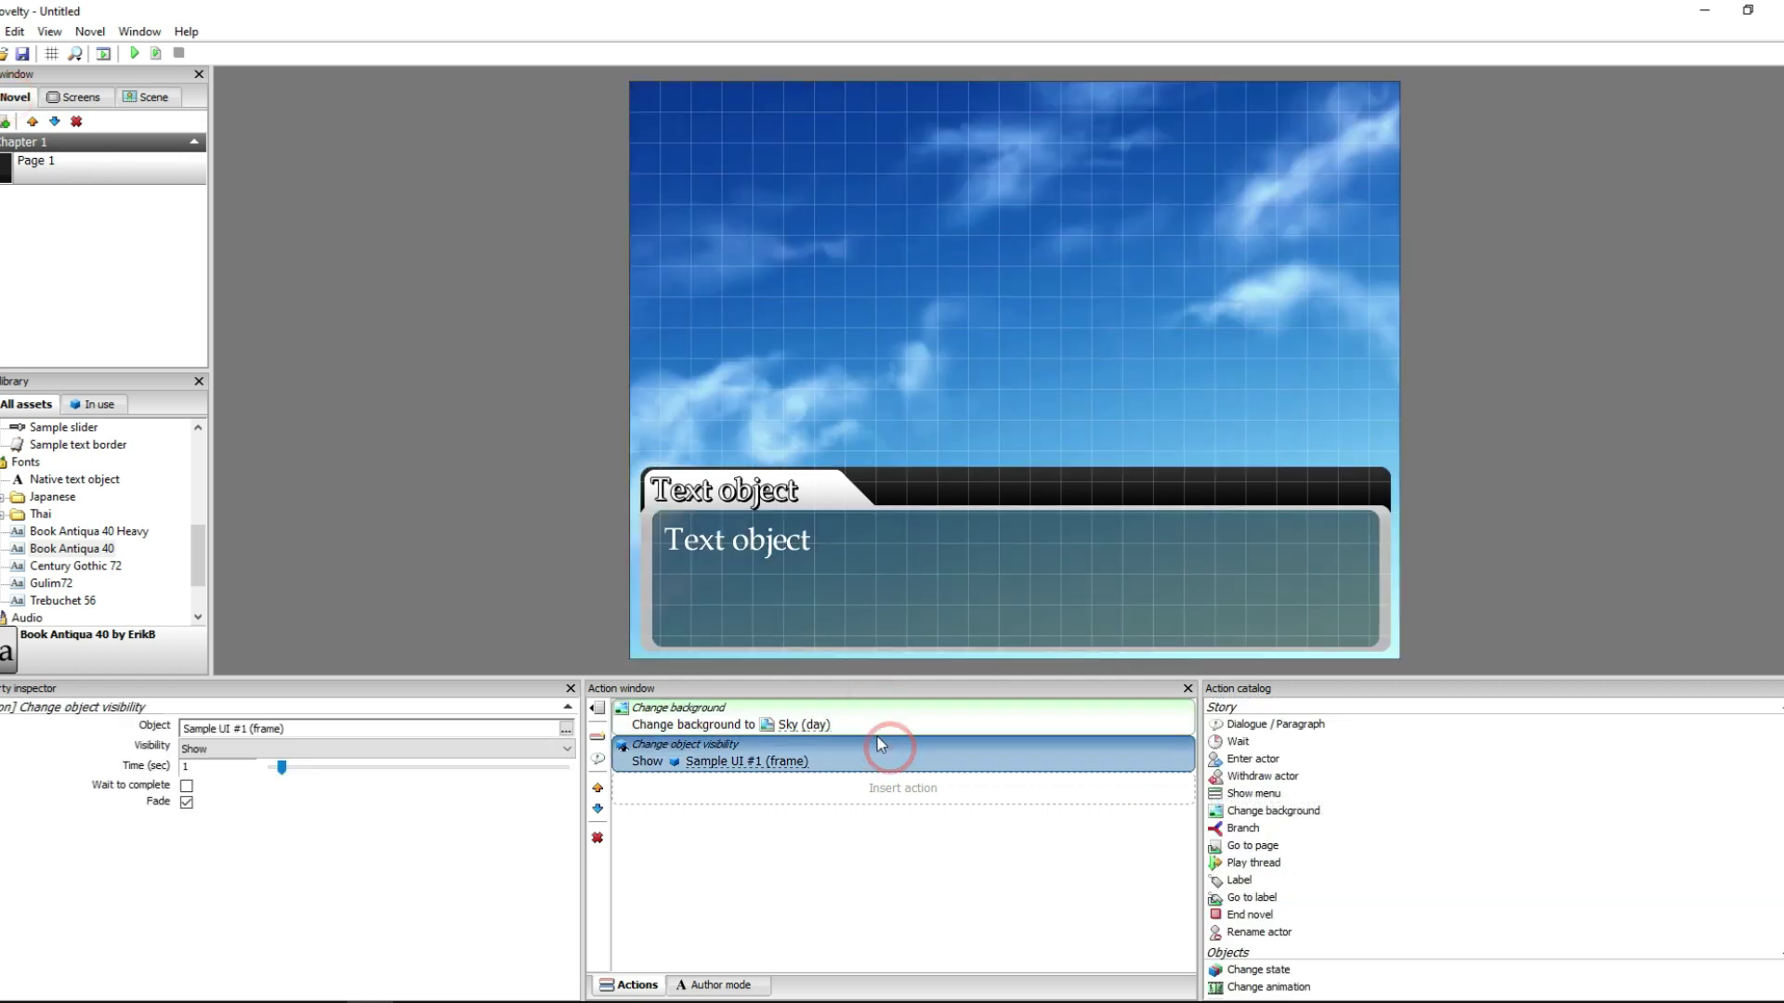
click(1329, 724)
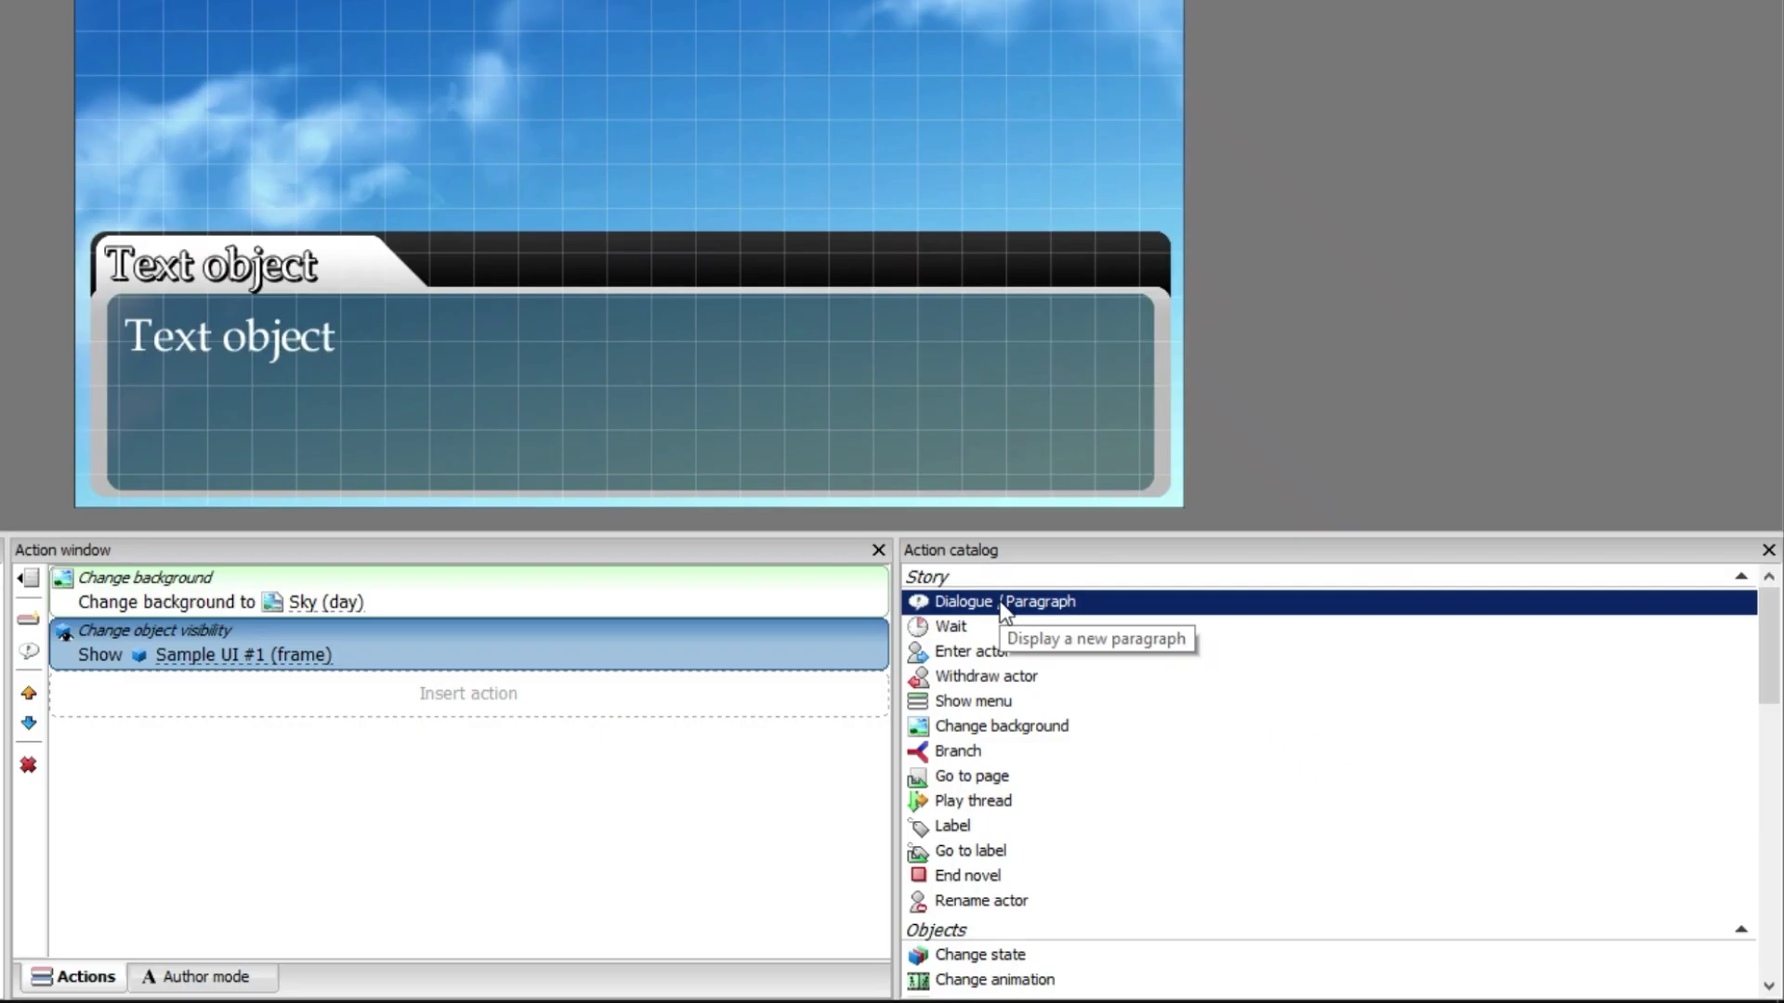
double_click(1002, 613)
click(517, 803)
click(485, 694)
click(378, 608)
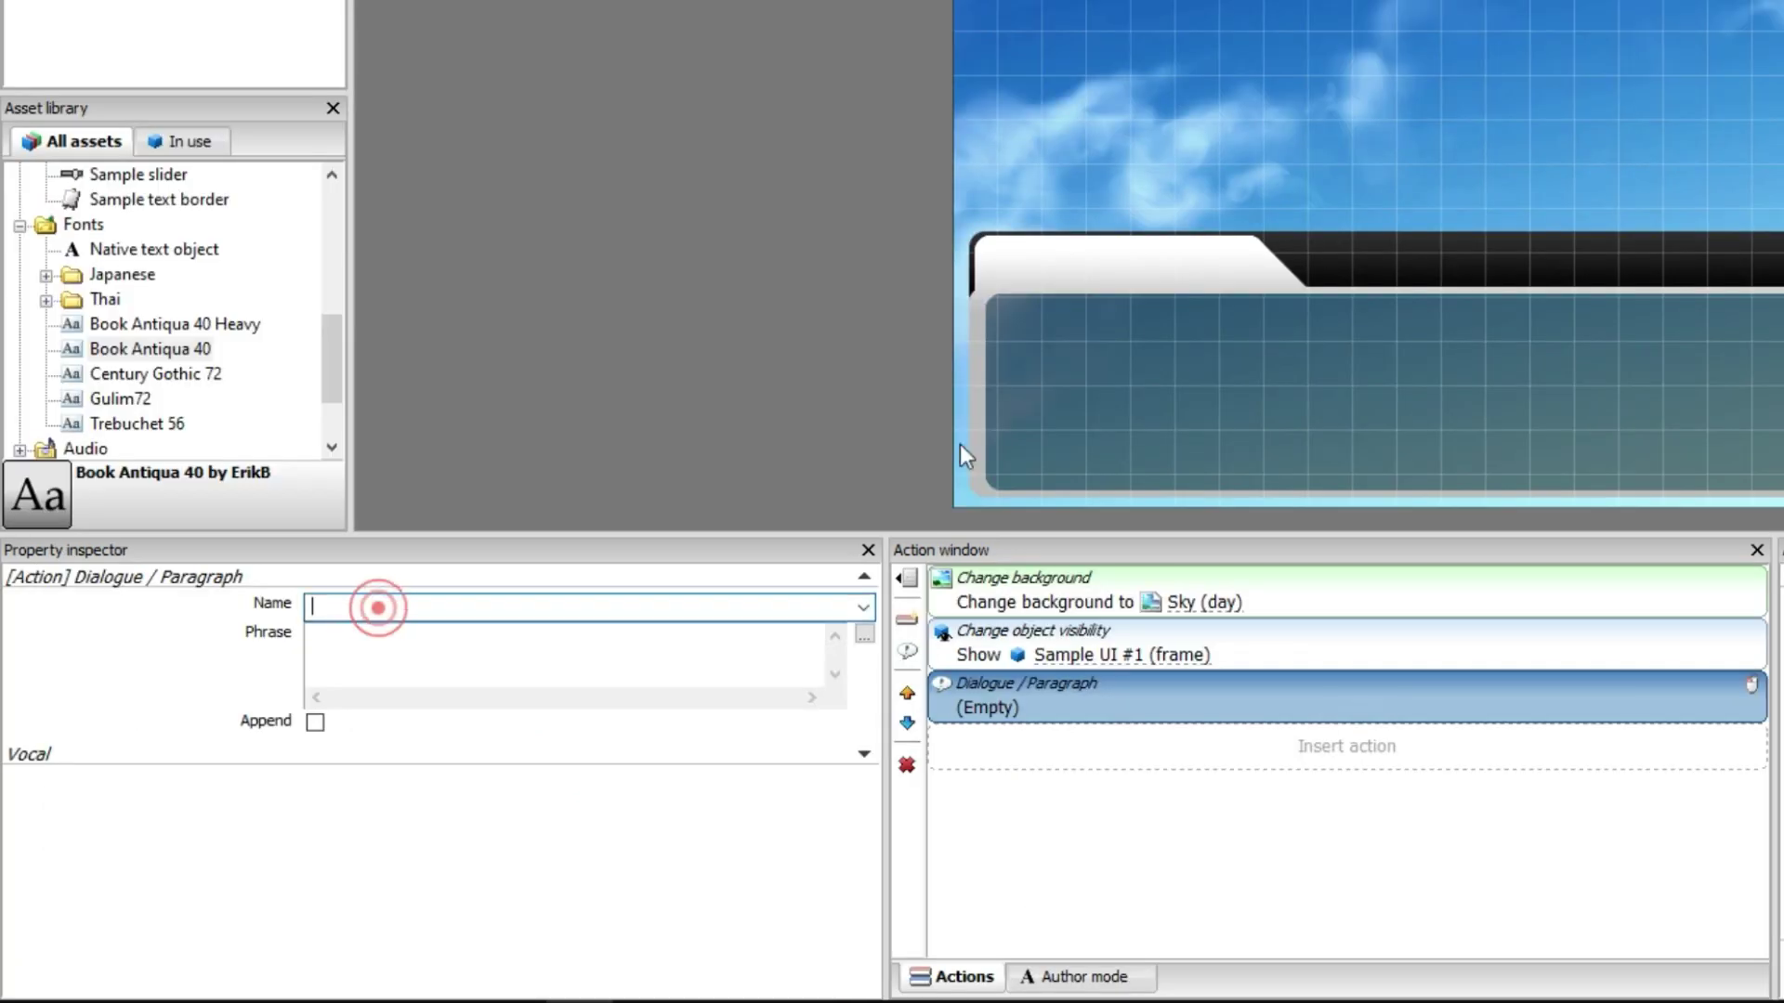
click(428, 648)
text(Esto es solo una )
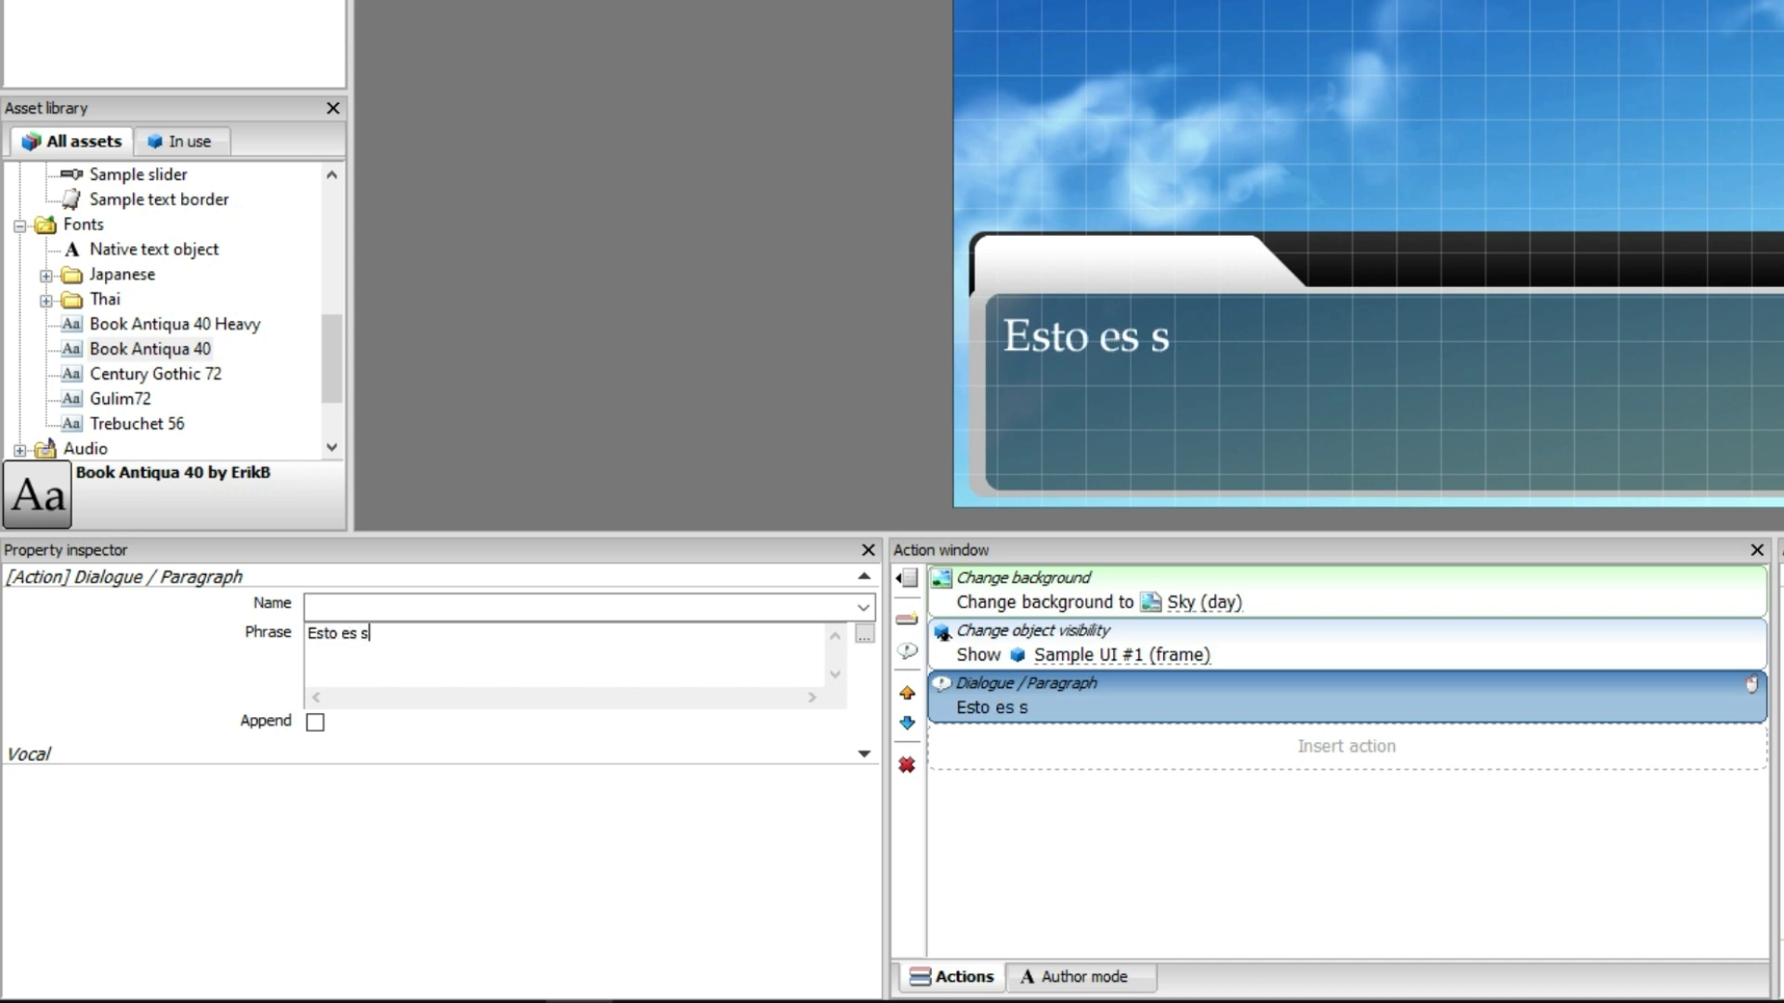
text(prueba.)
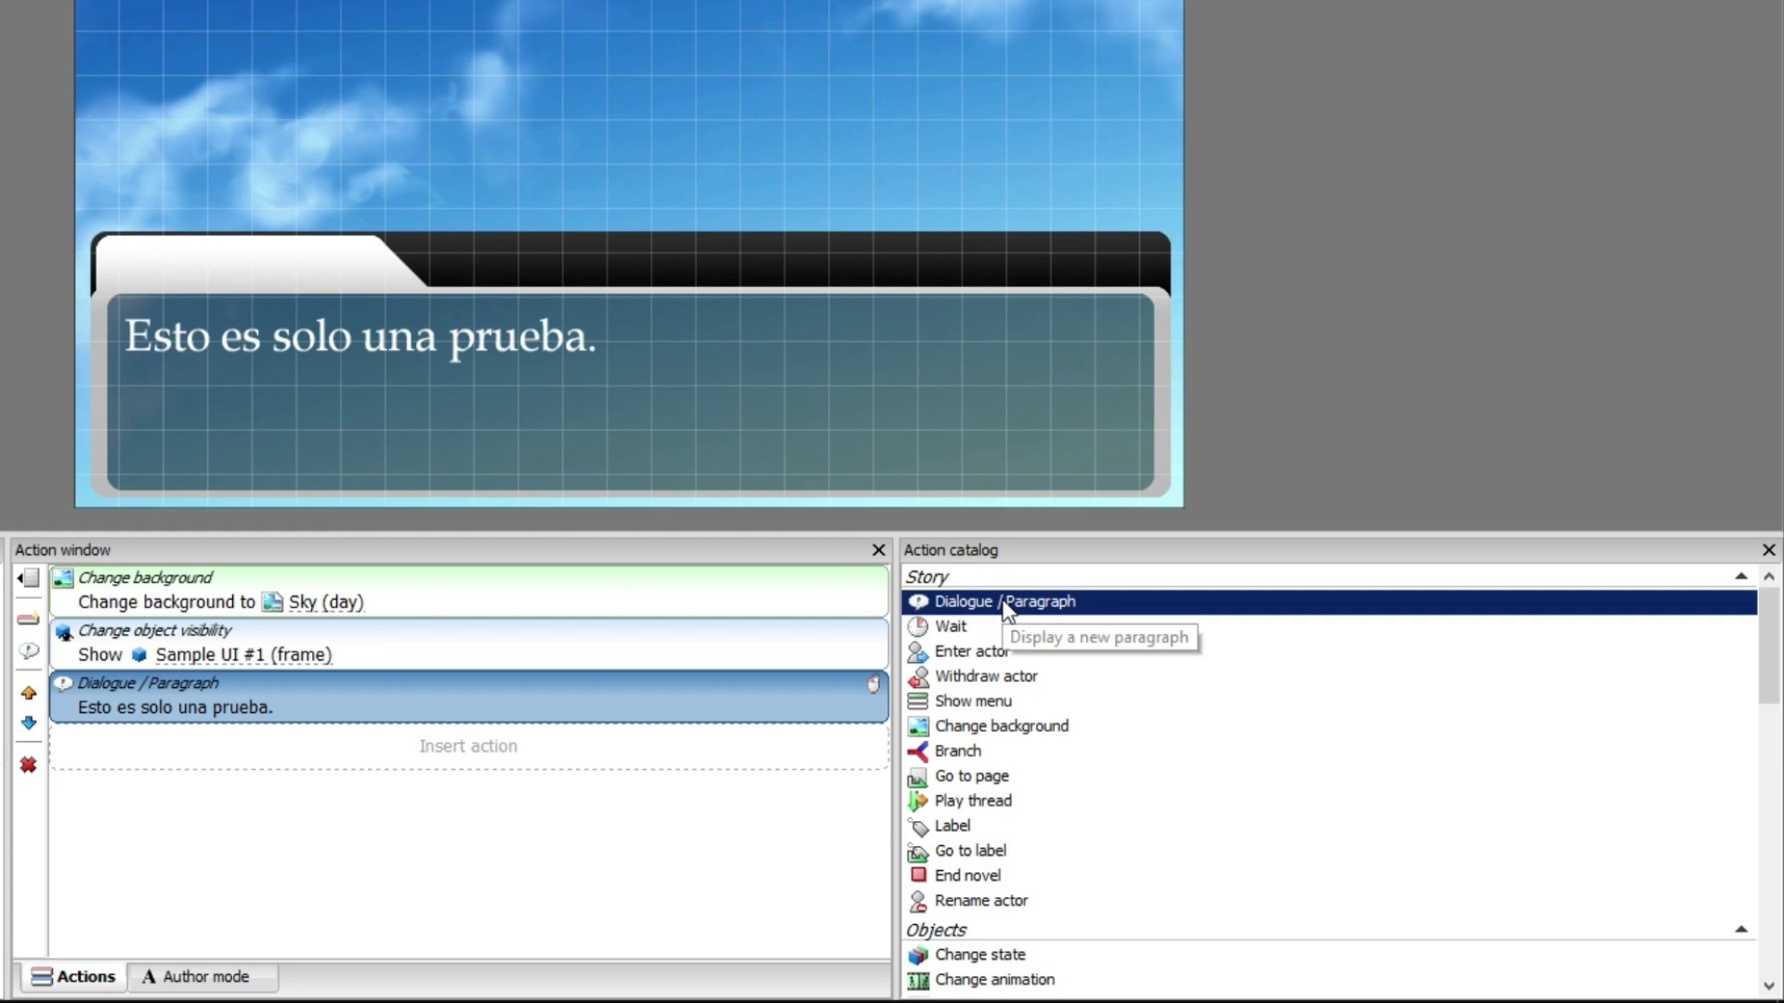
- Add a second Dialogue / Paragraph action, enter the speaking character's name, and set its phrase to "Estamos en un nuevo programa."
drag(1783, 599, 1123, 739)
click(247, 740)
text(H)
text(iro)
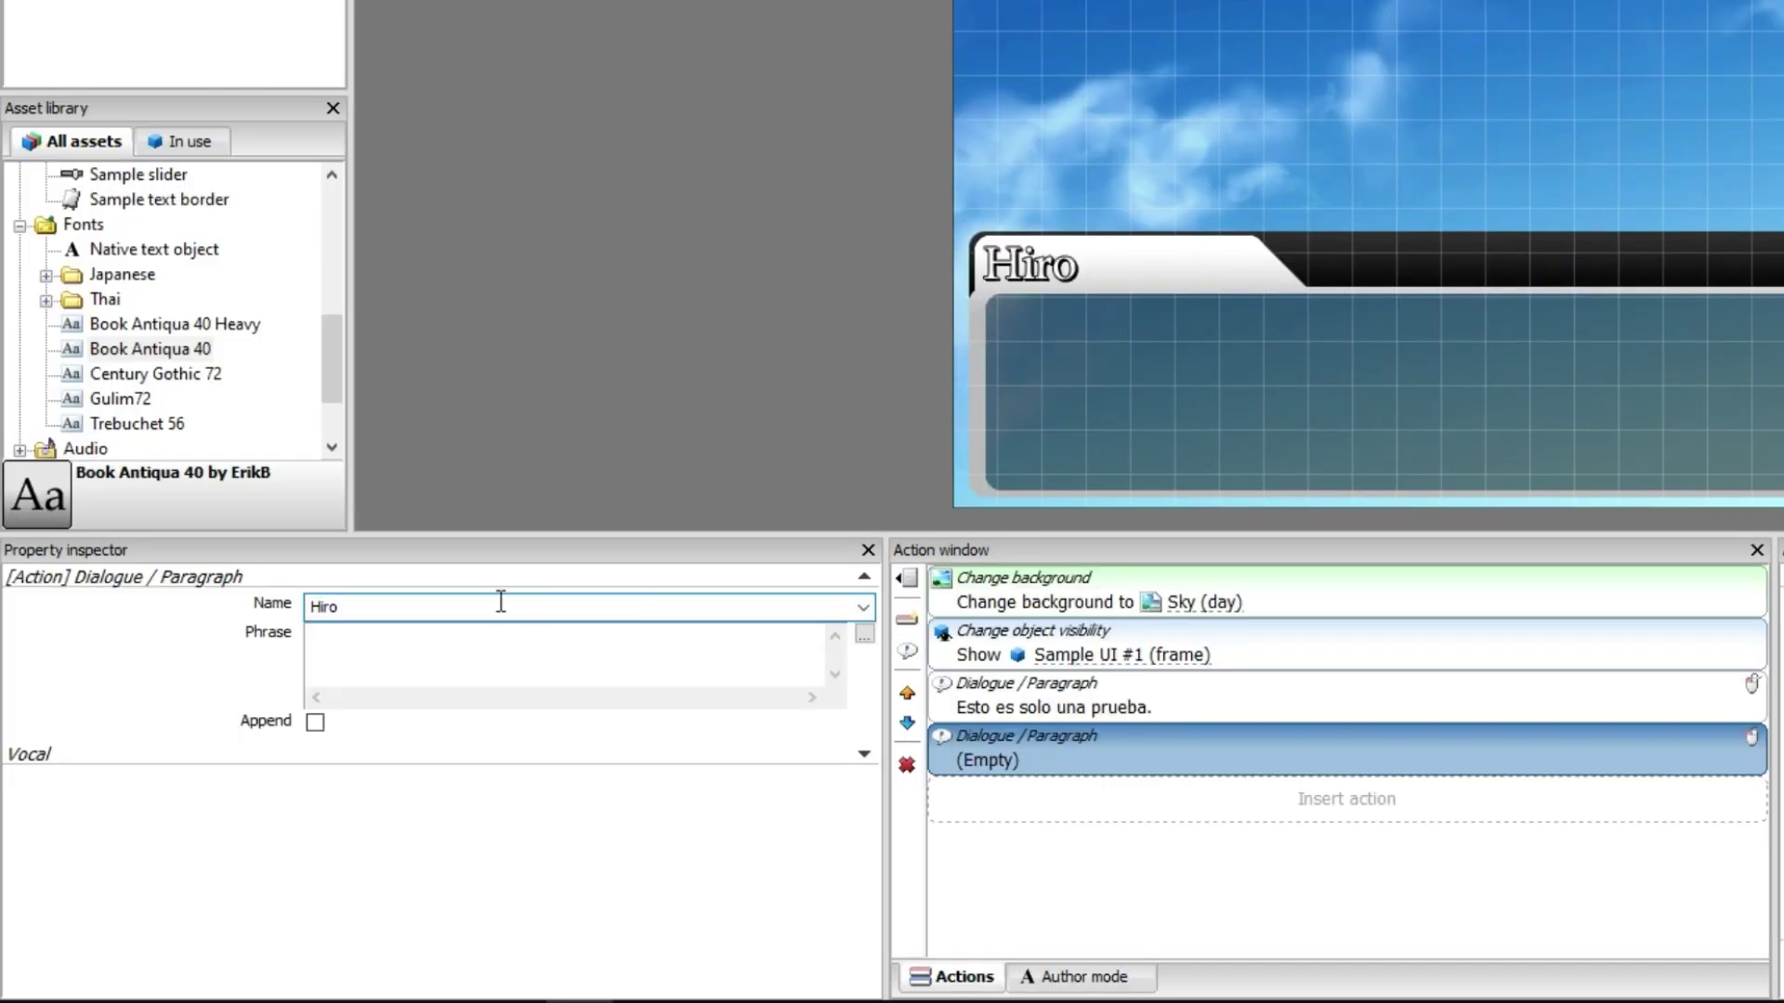
click(505, 645)
text(Estamos en un )
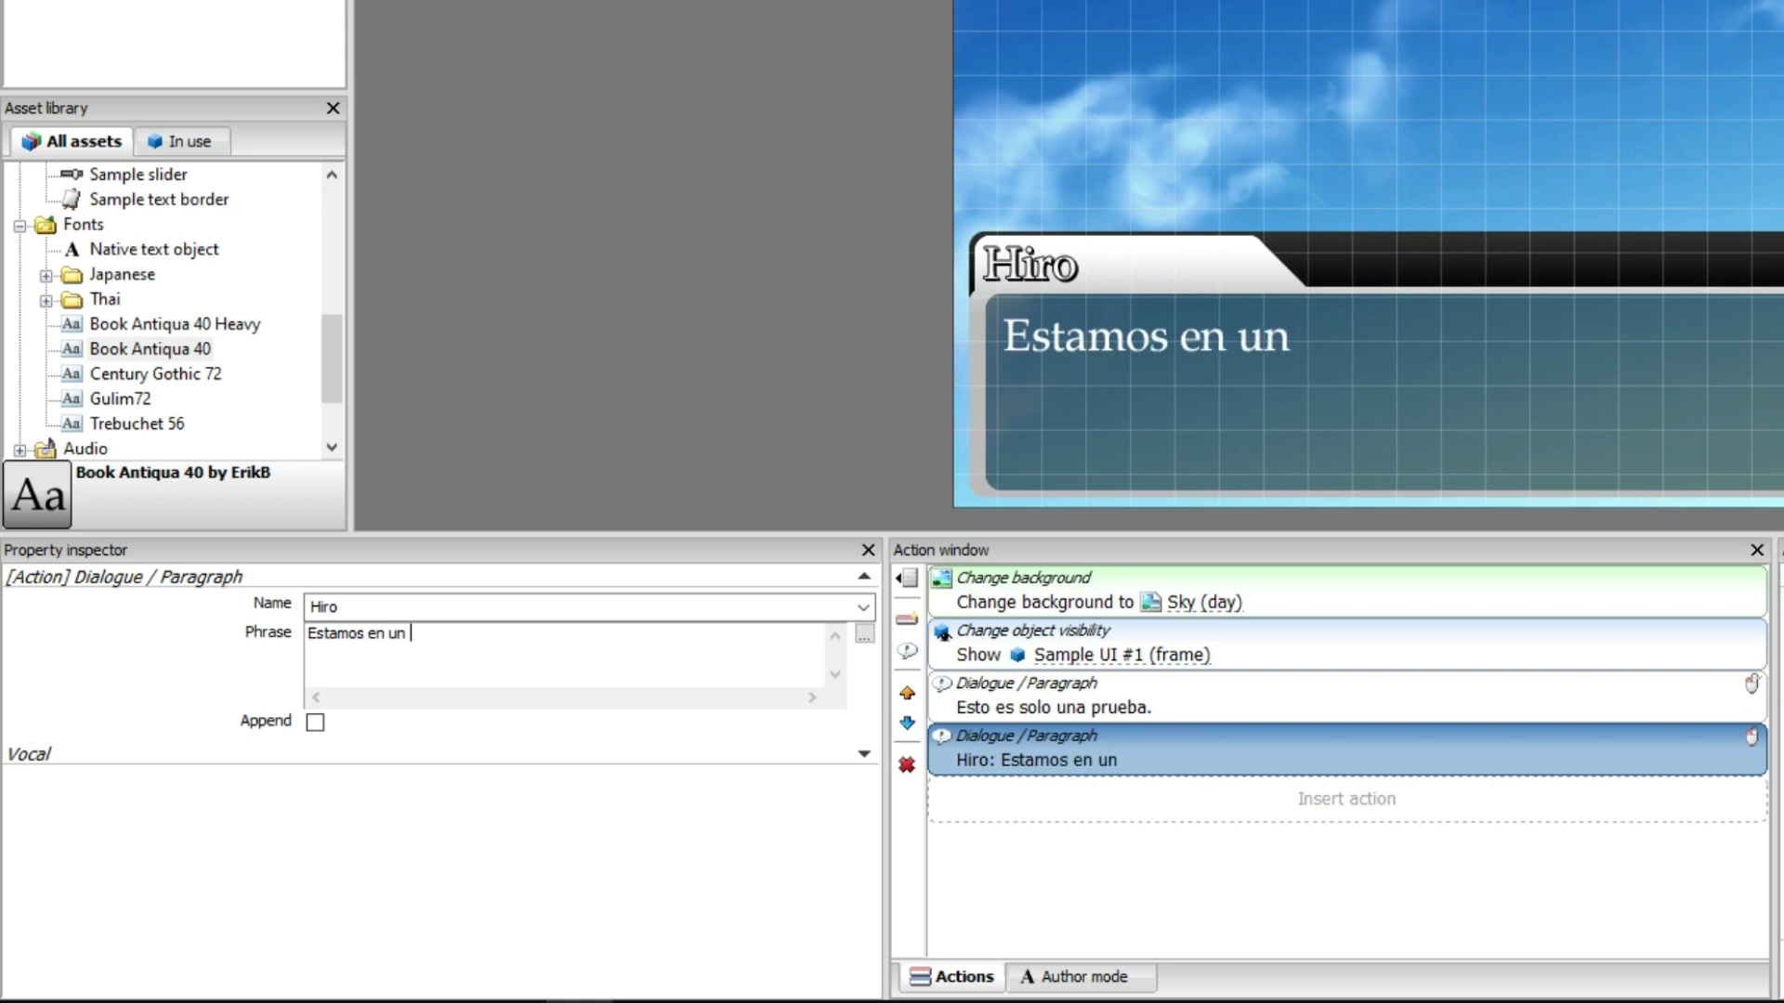
text(nuevo programa.)
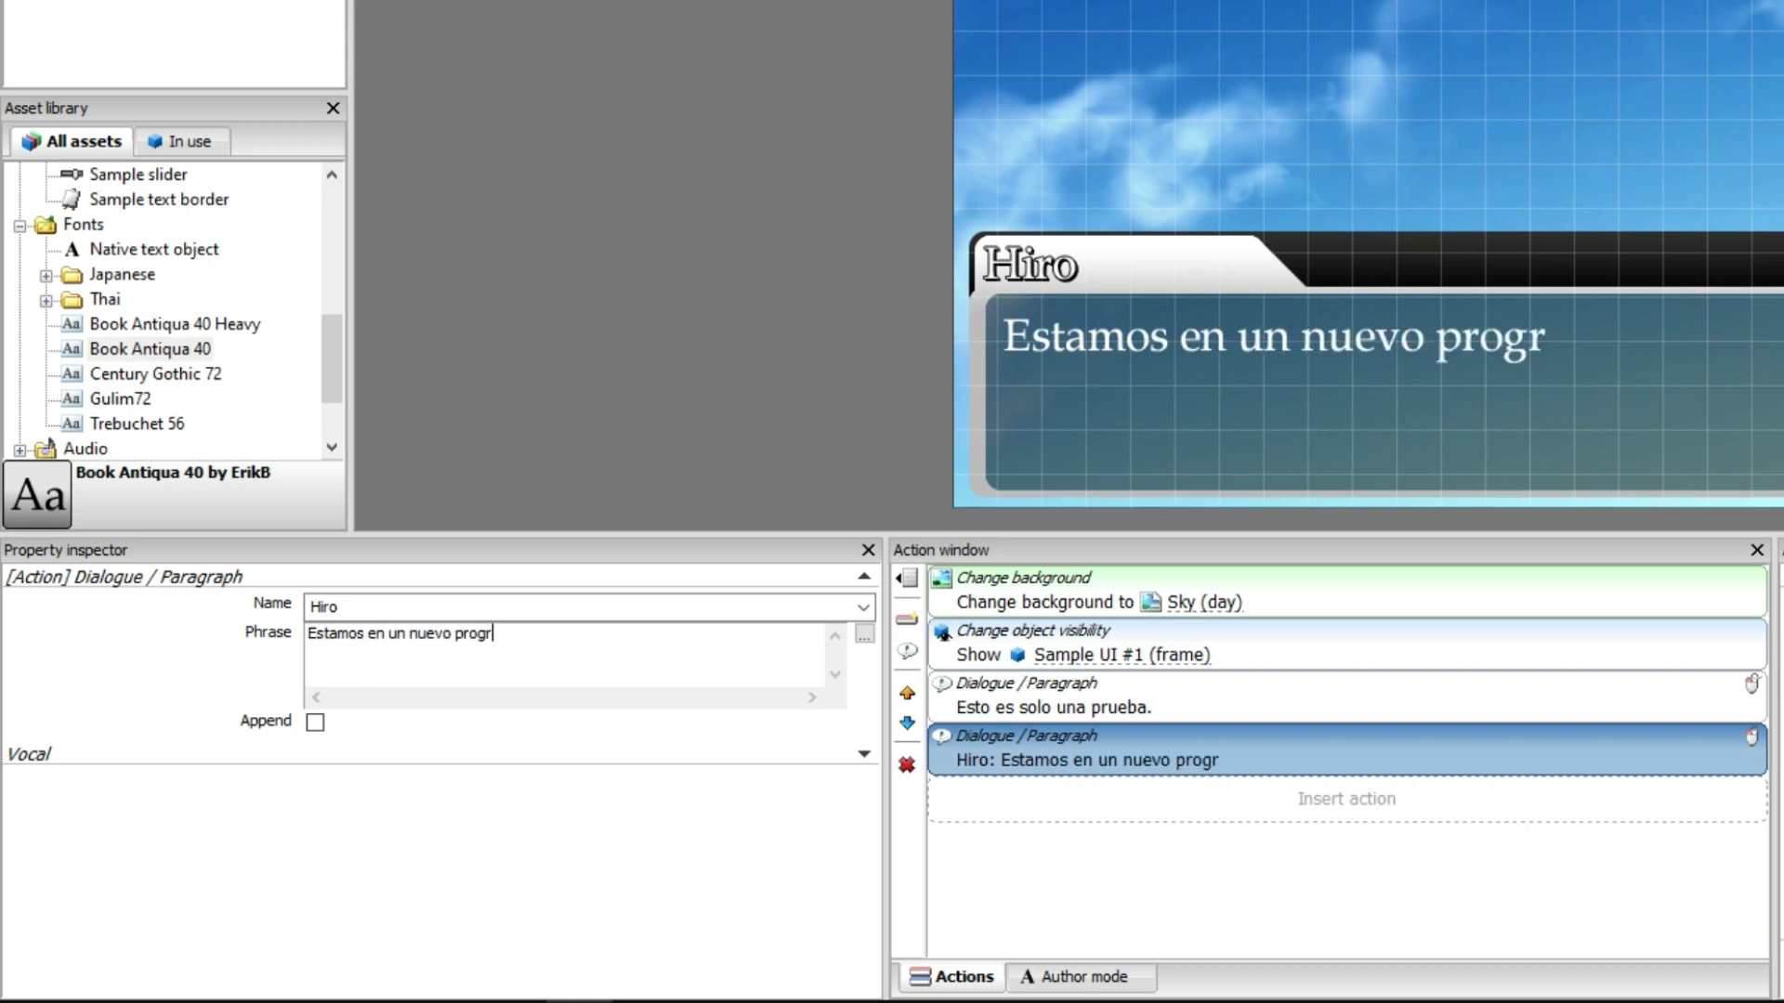
click(1086, 856)
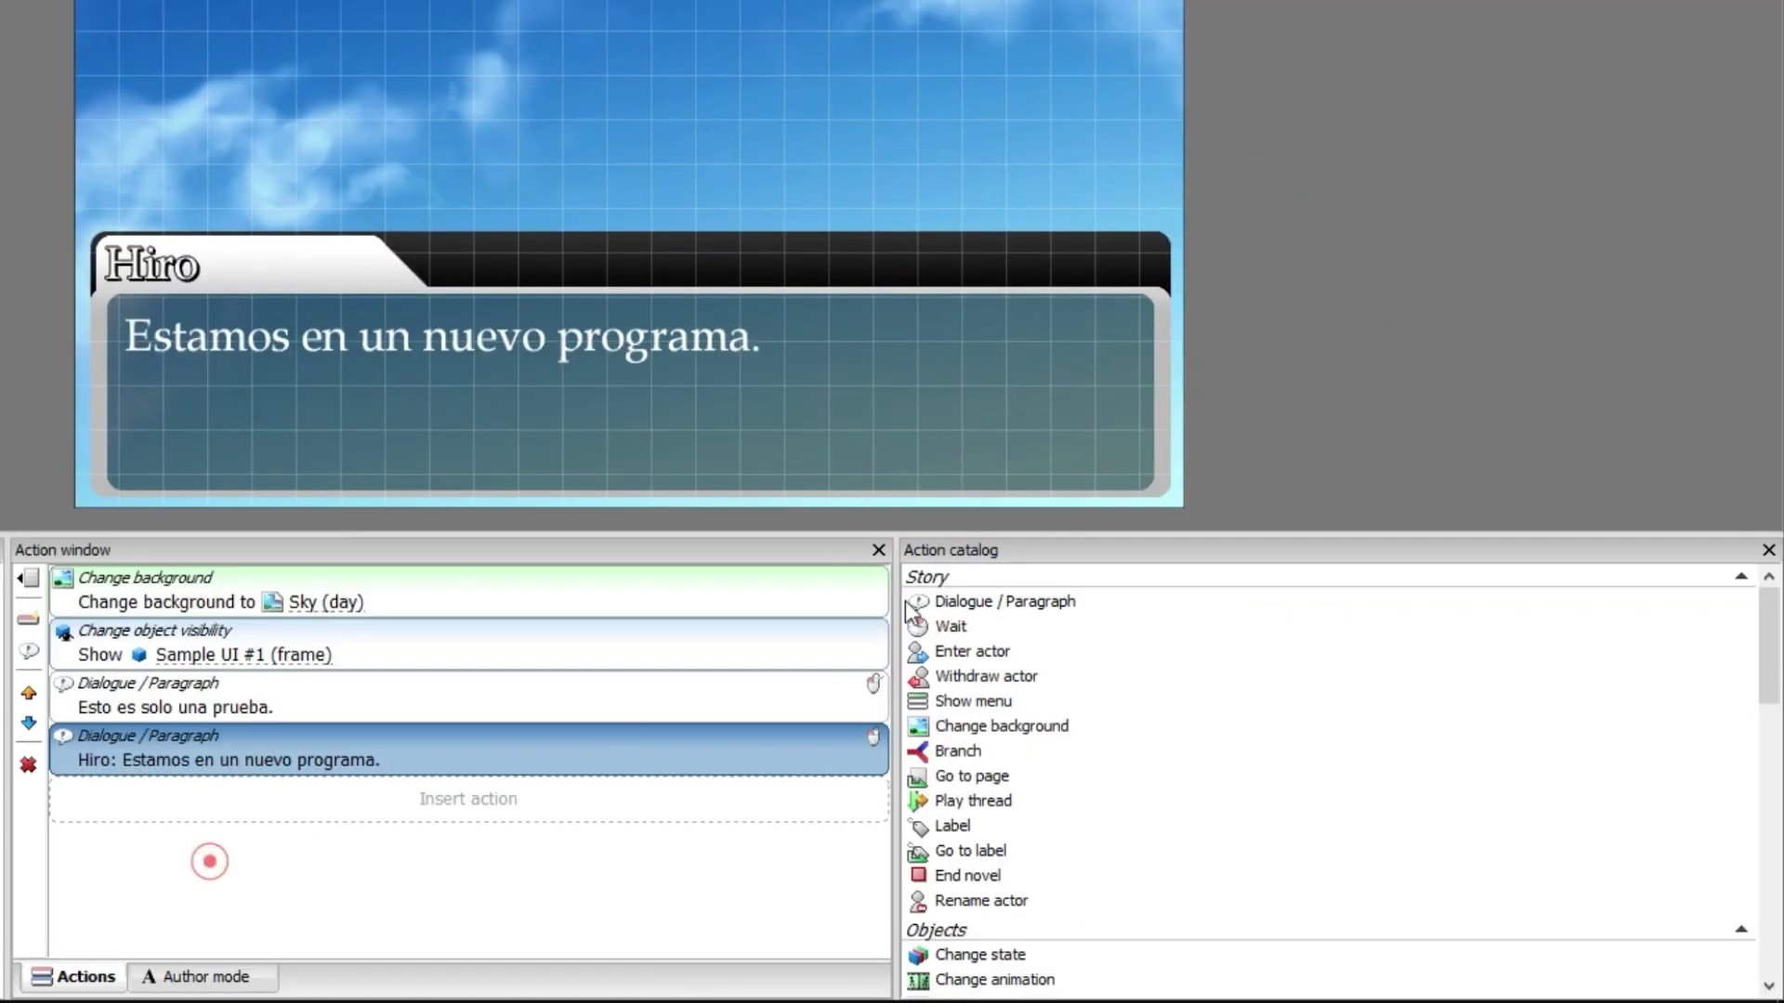
- Add a third Dialogue / Paragraph action with an empty name and the phrase "Un programa con más de diez años sin actualizarse."
double_click(982, 601)
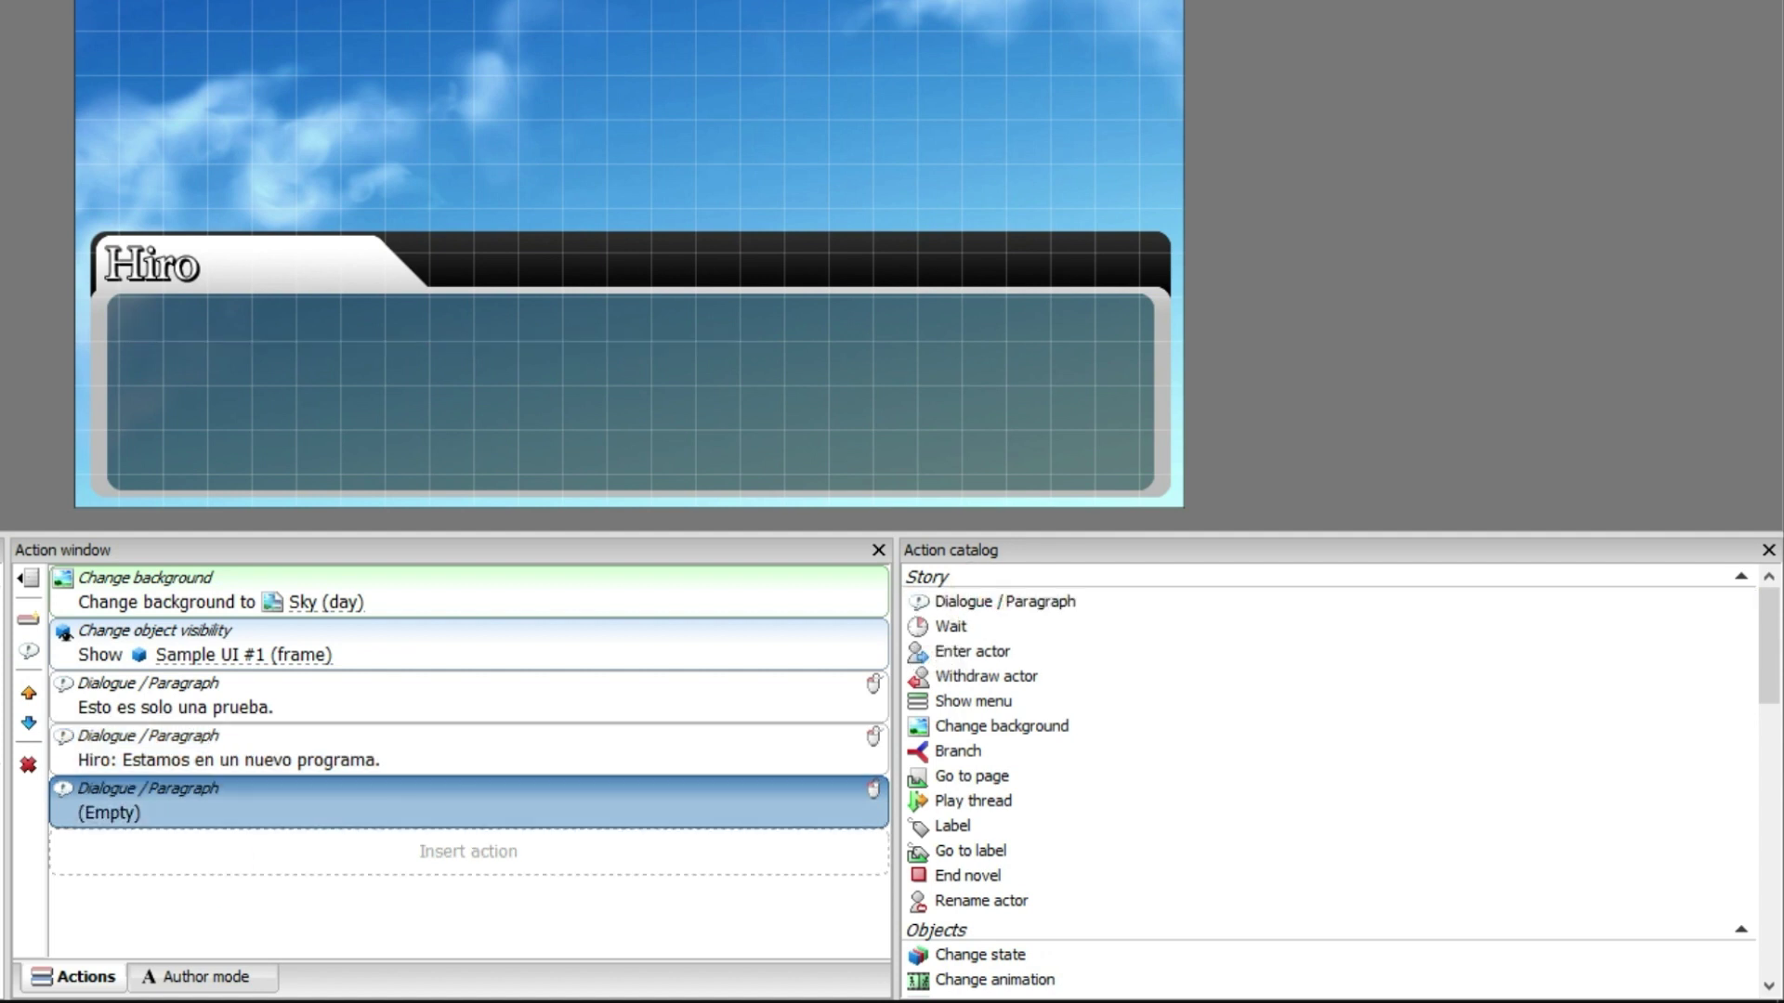
click(557, 608)
click(398, 641)
text(Un progrm)
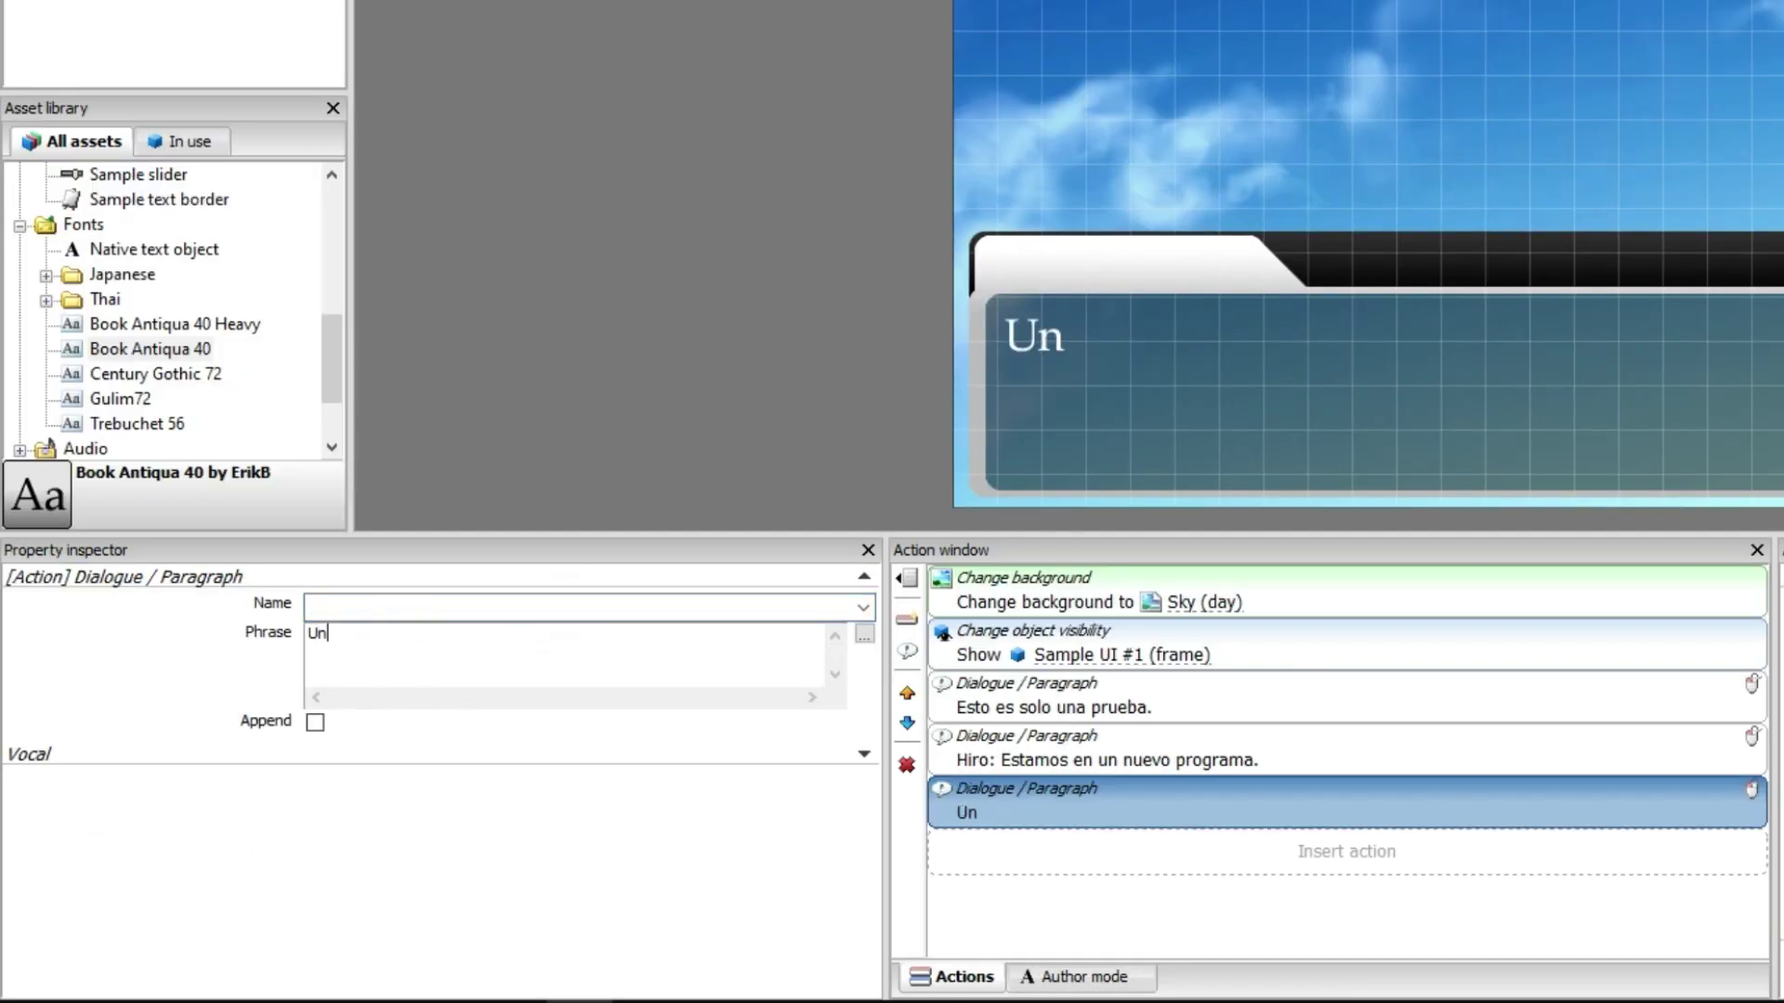
key(BackSpace)
text(ama con más d)
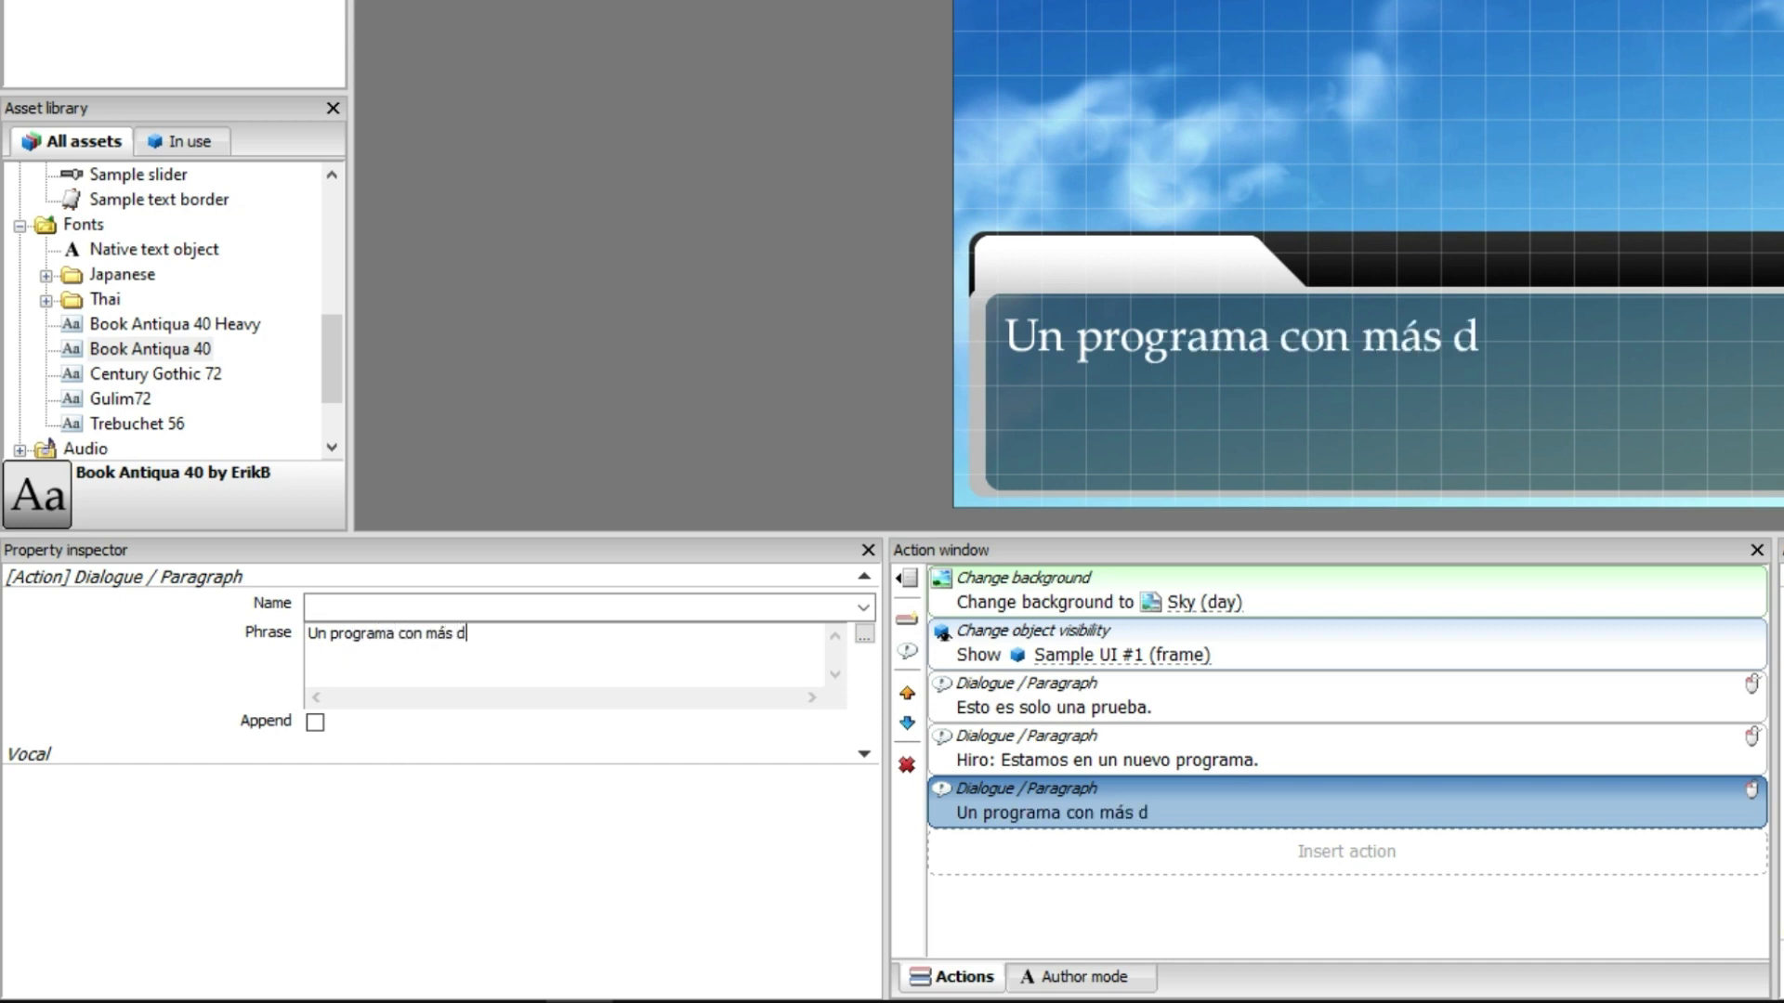
text(e diez años sn)
key(BackSpace)
text(in actualizarse.)
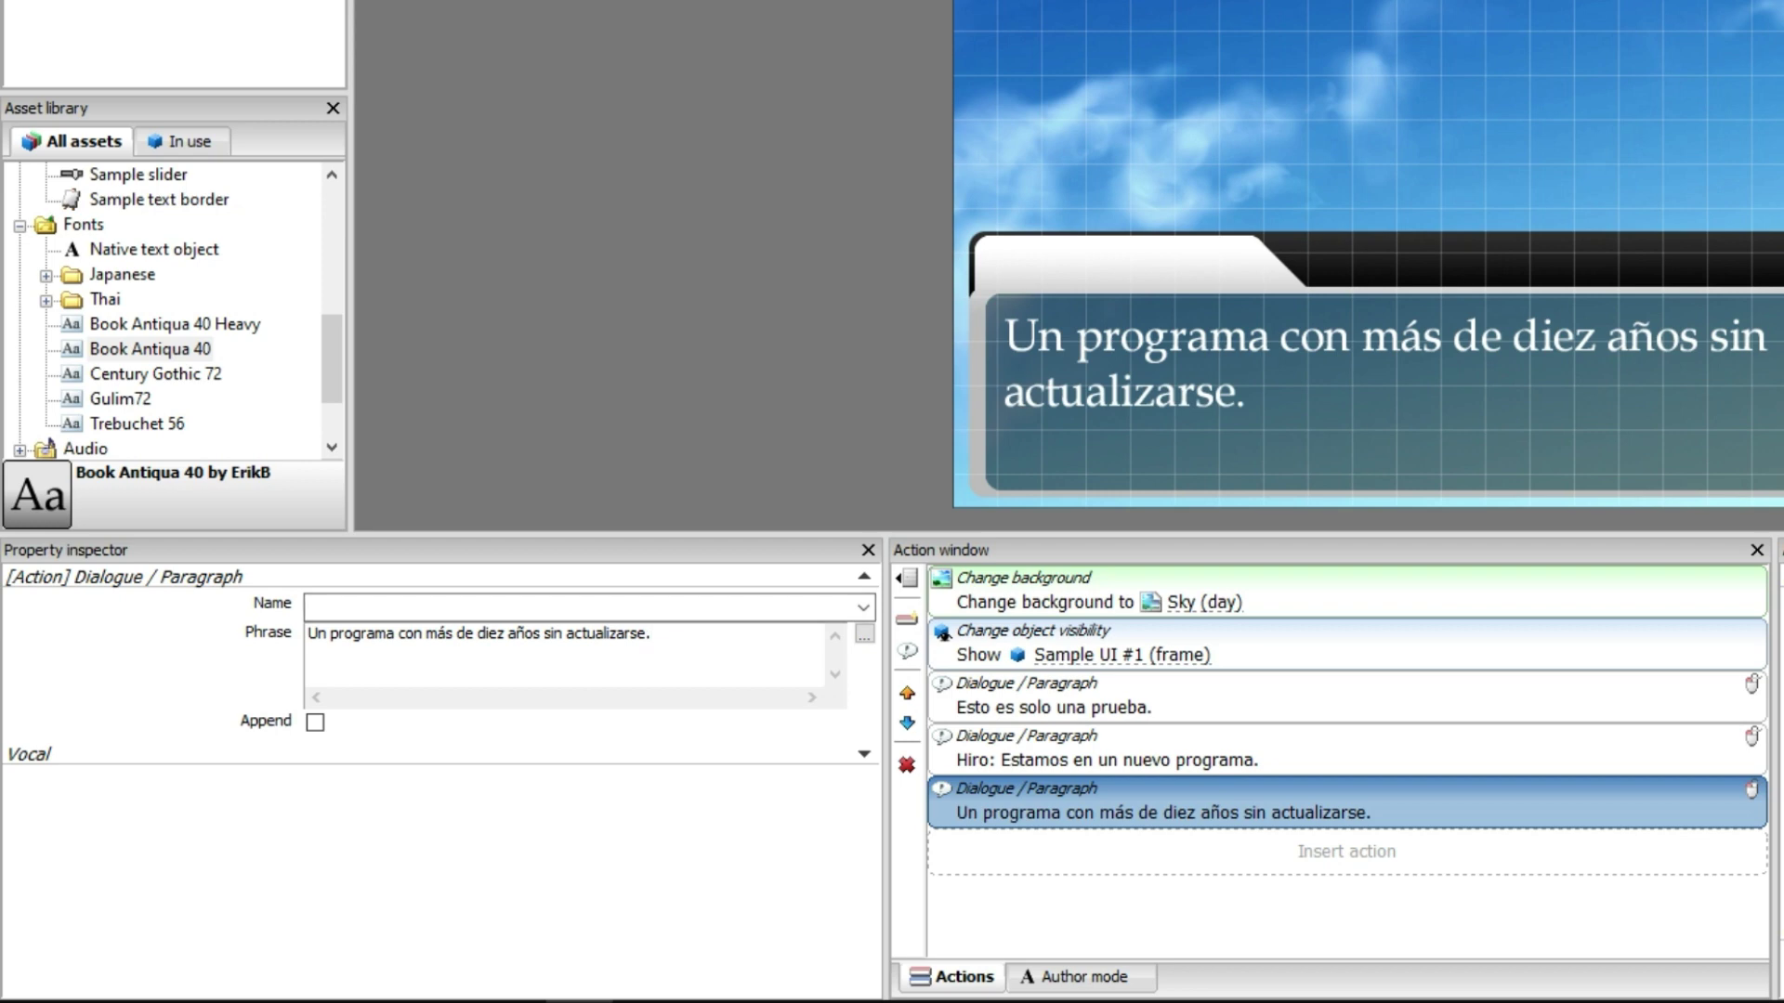
- Review the page's actions in order in the scene preview, from the background change through the last dialogue
click(509, 375)
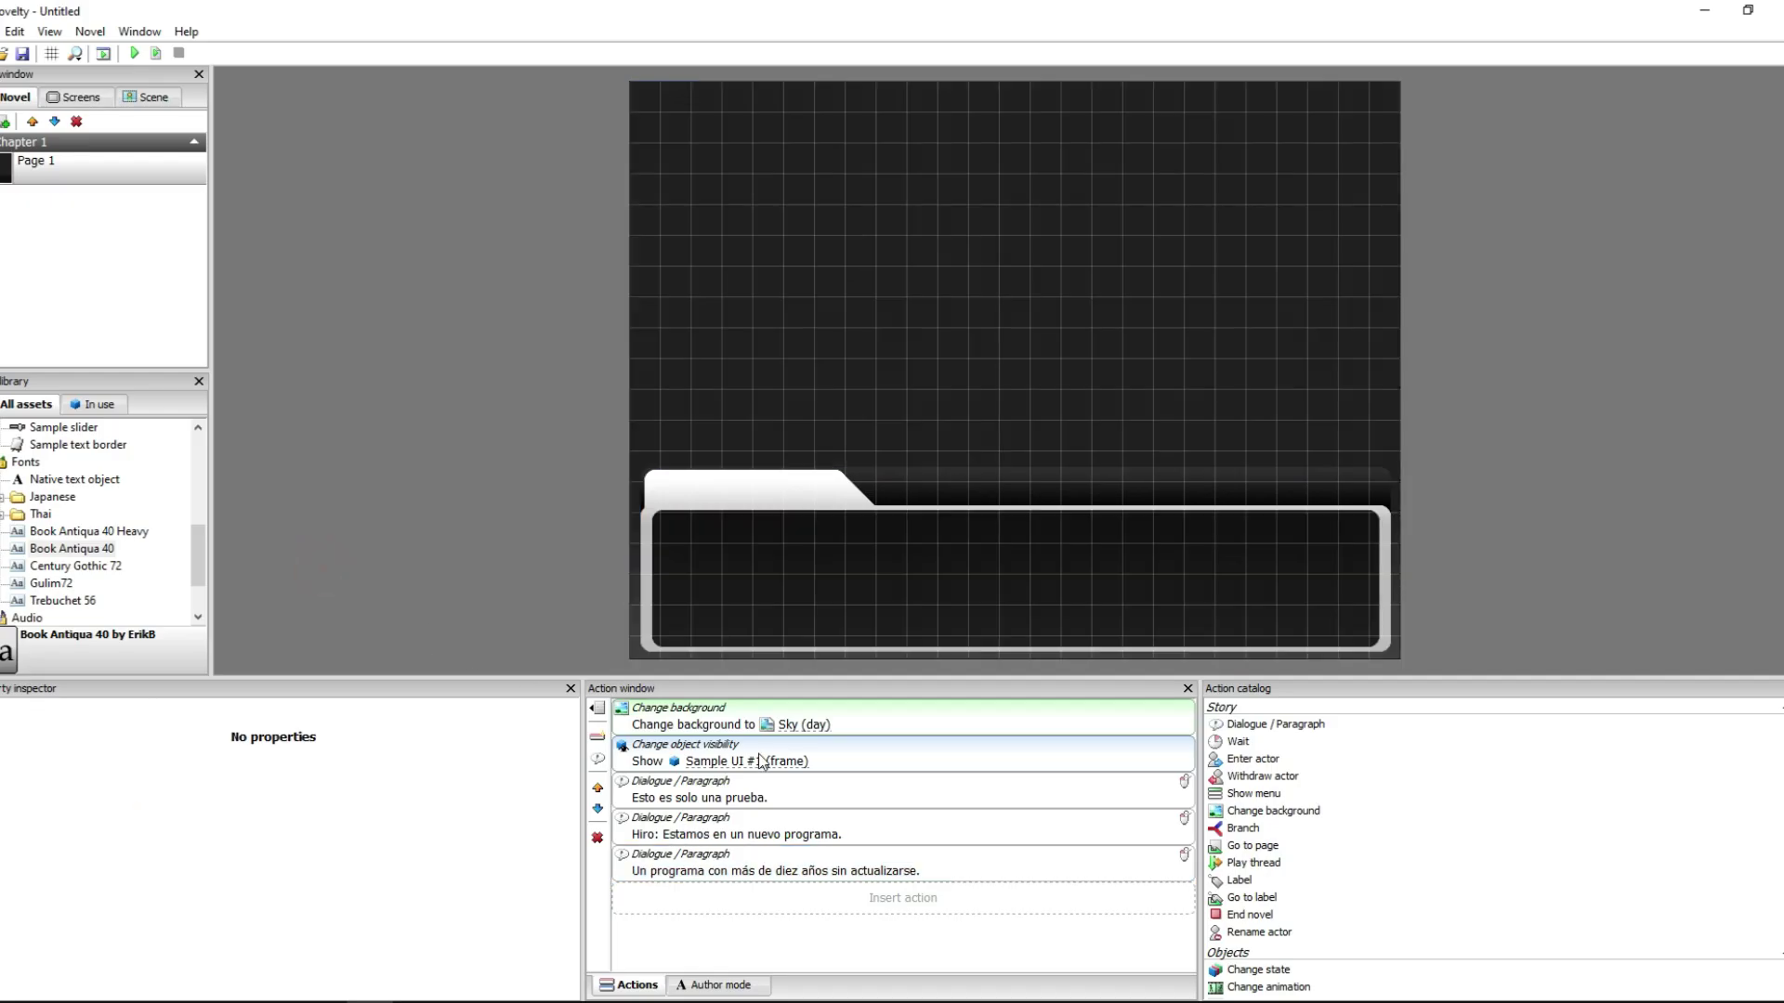
click(839, 725)
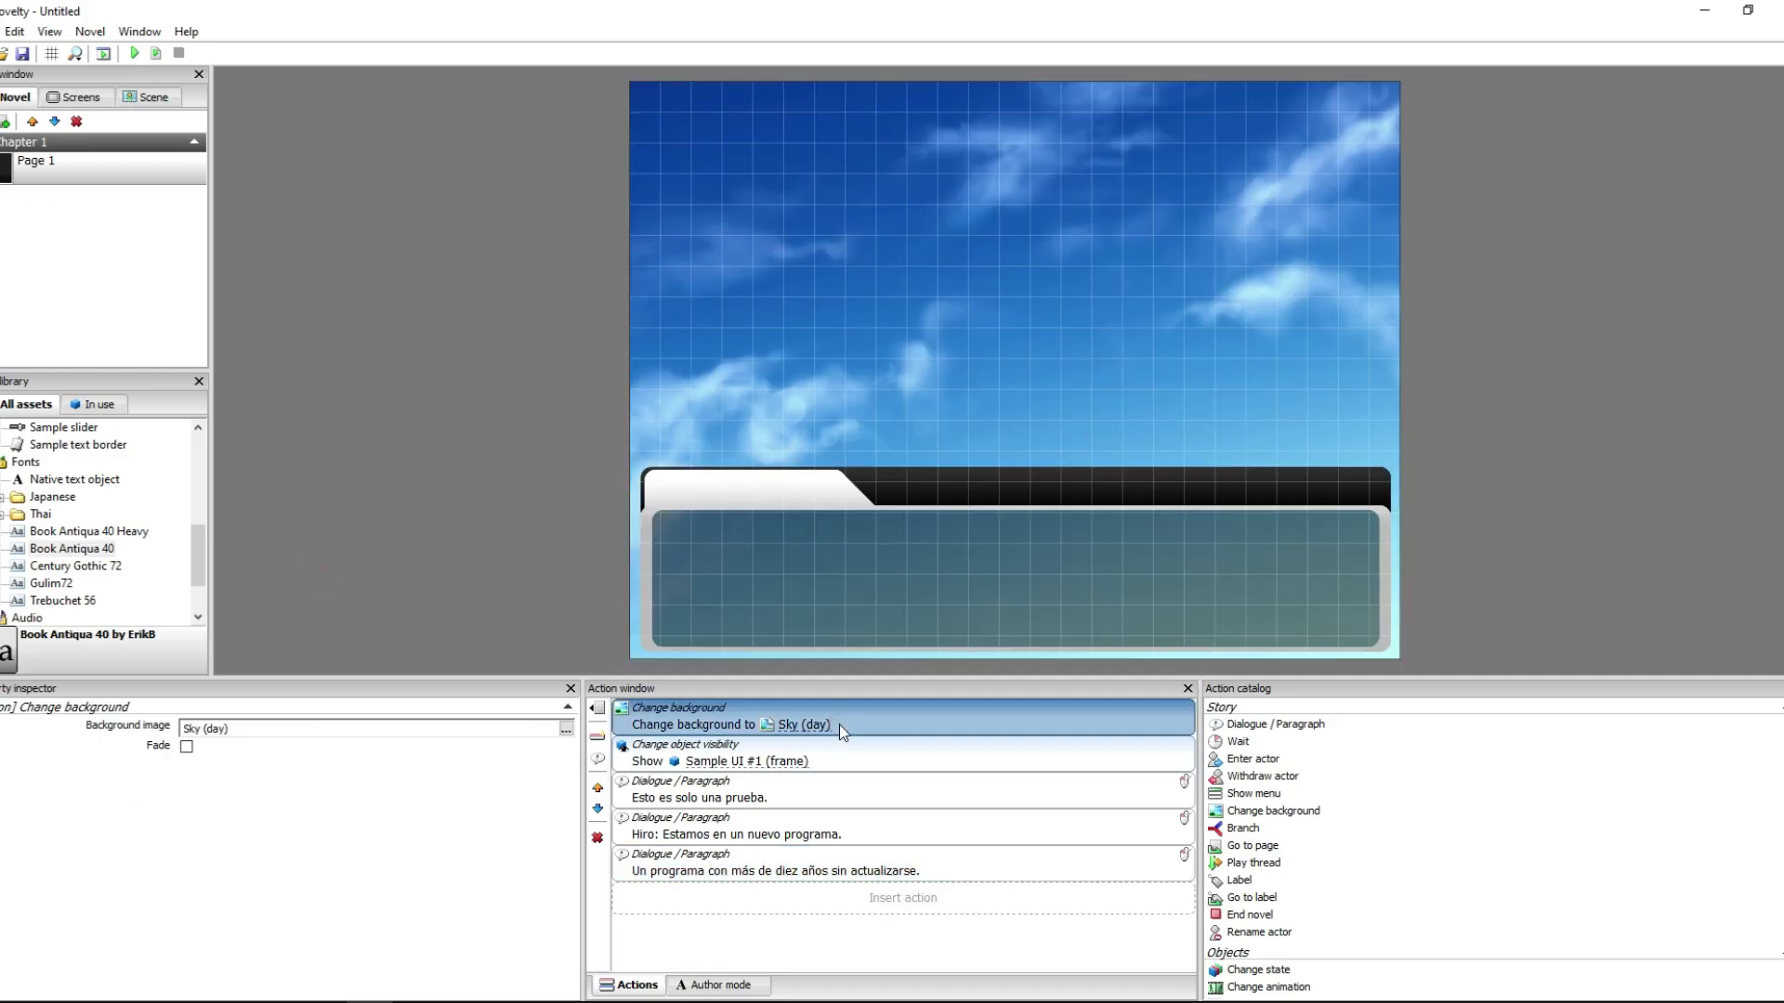
click(886, 747)
click(893, 723)
click(893, 721)
click(882, 760)
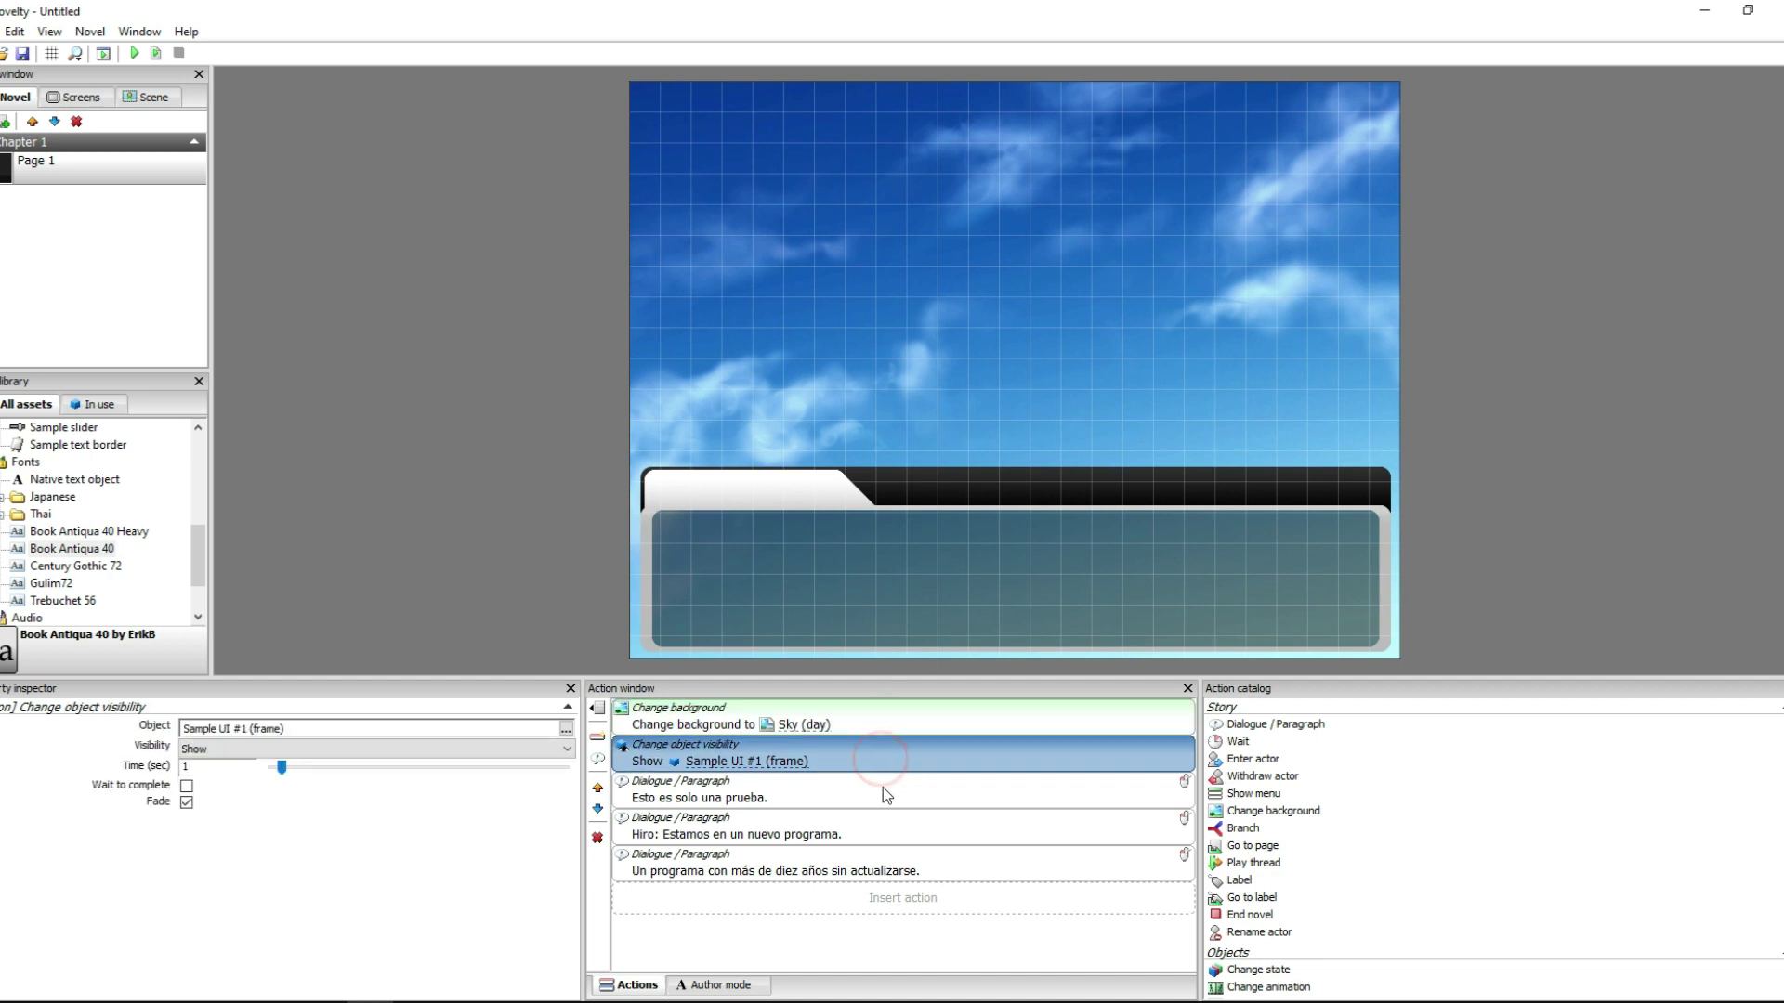
click(882, 790)
click(892, 829)
click(907, 869)
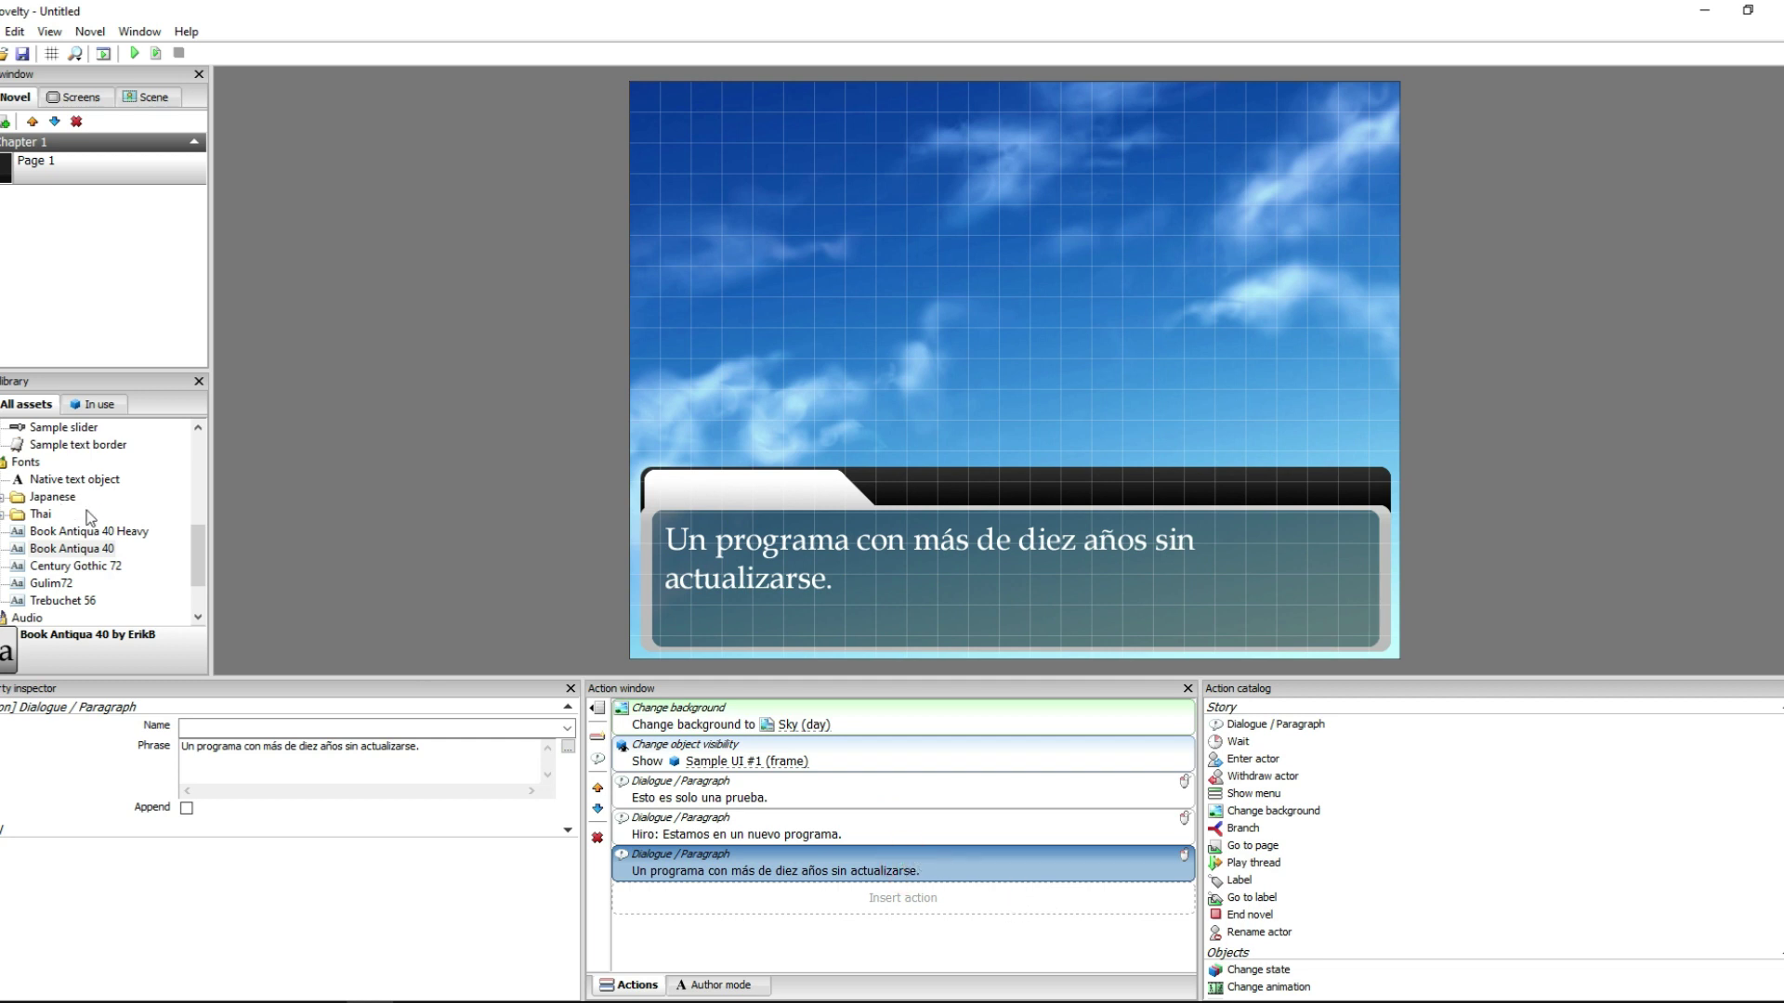
- Examine the actors available in the asset library, including the portraits folder and the Ayame and Kabotya entries
scroll(90, 518, up, 5)
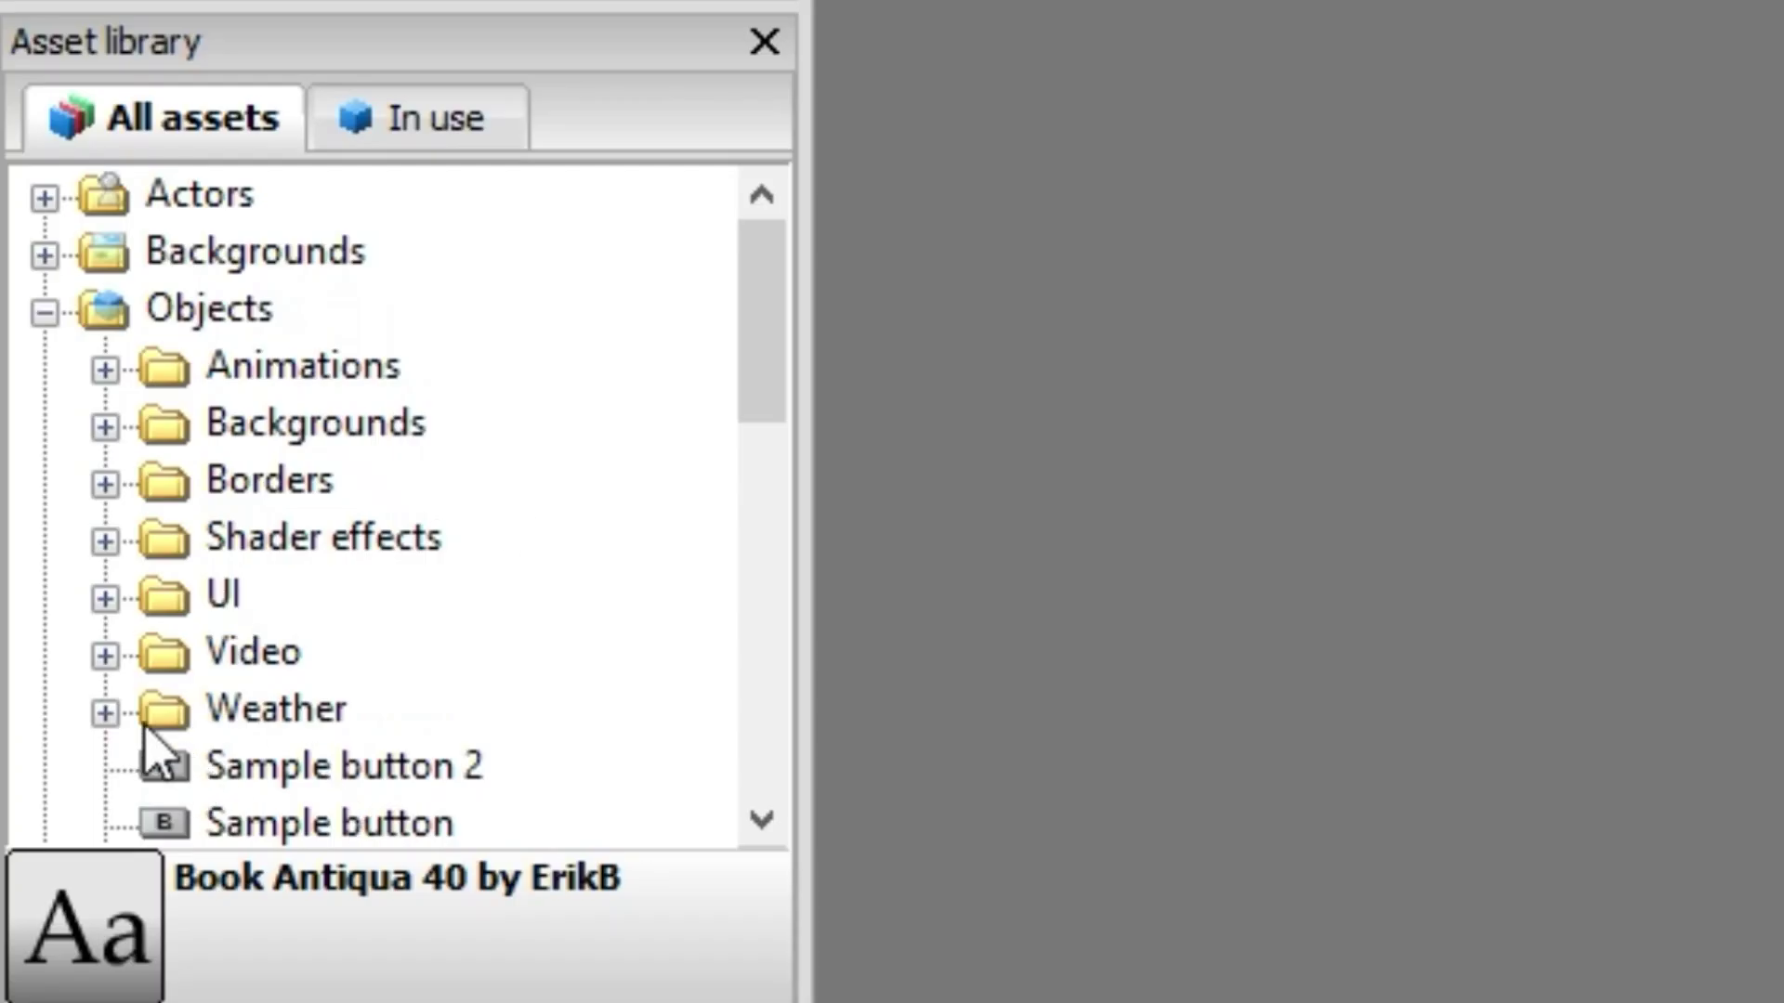
click(44, 311)
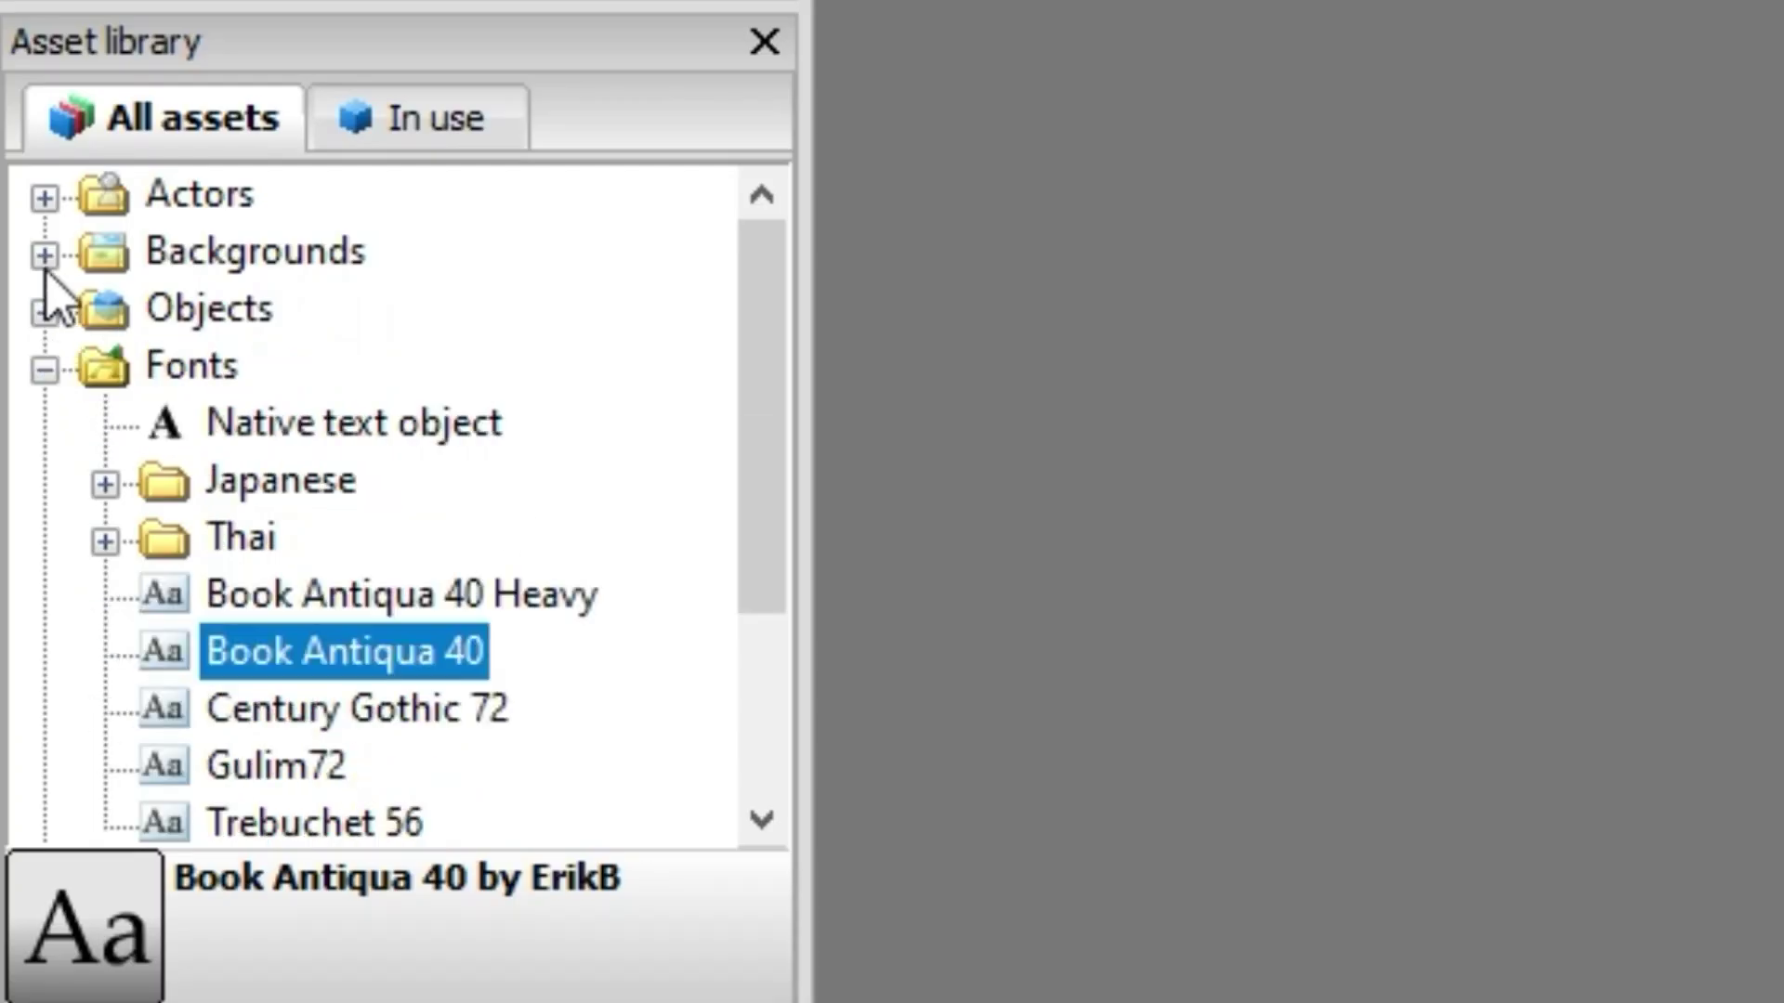
click(44, 197)
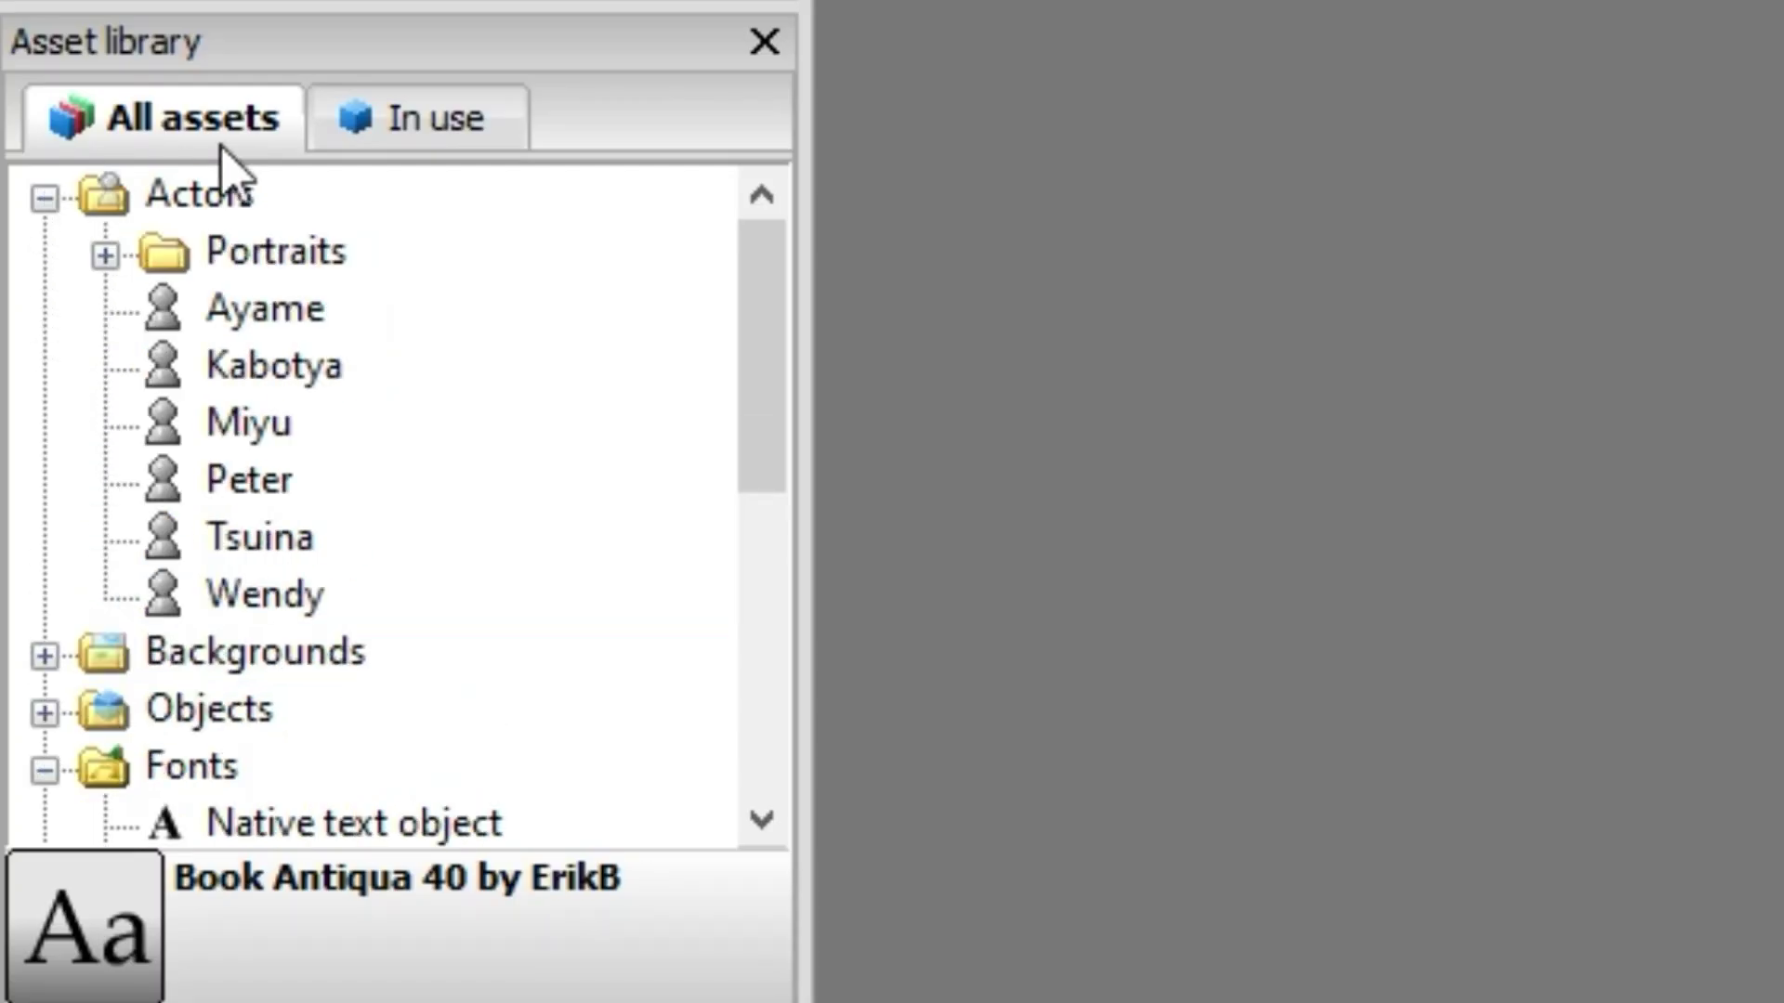
click(104, 254)
click(104, 255)
click(212, 320)
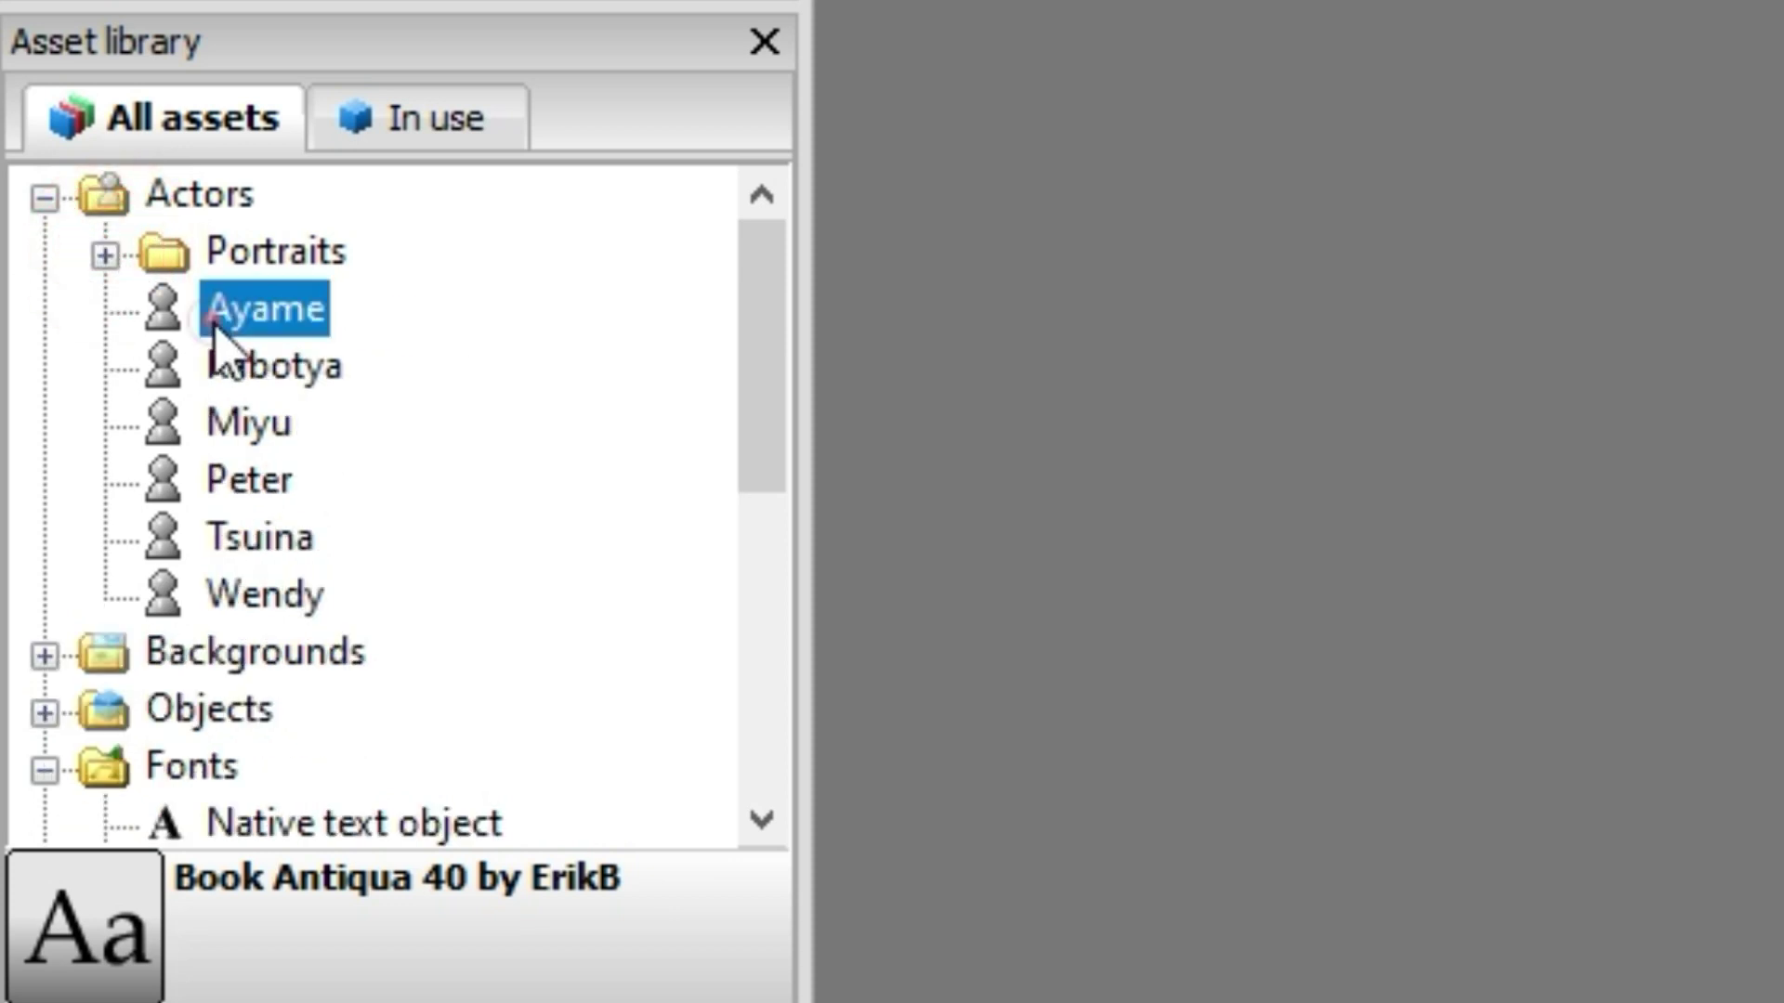
click(212, 320)
click(213, 325)
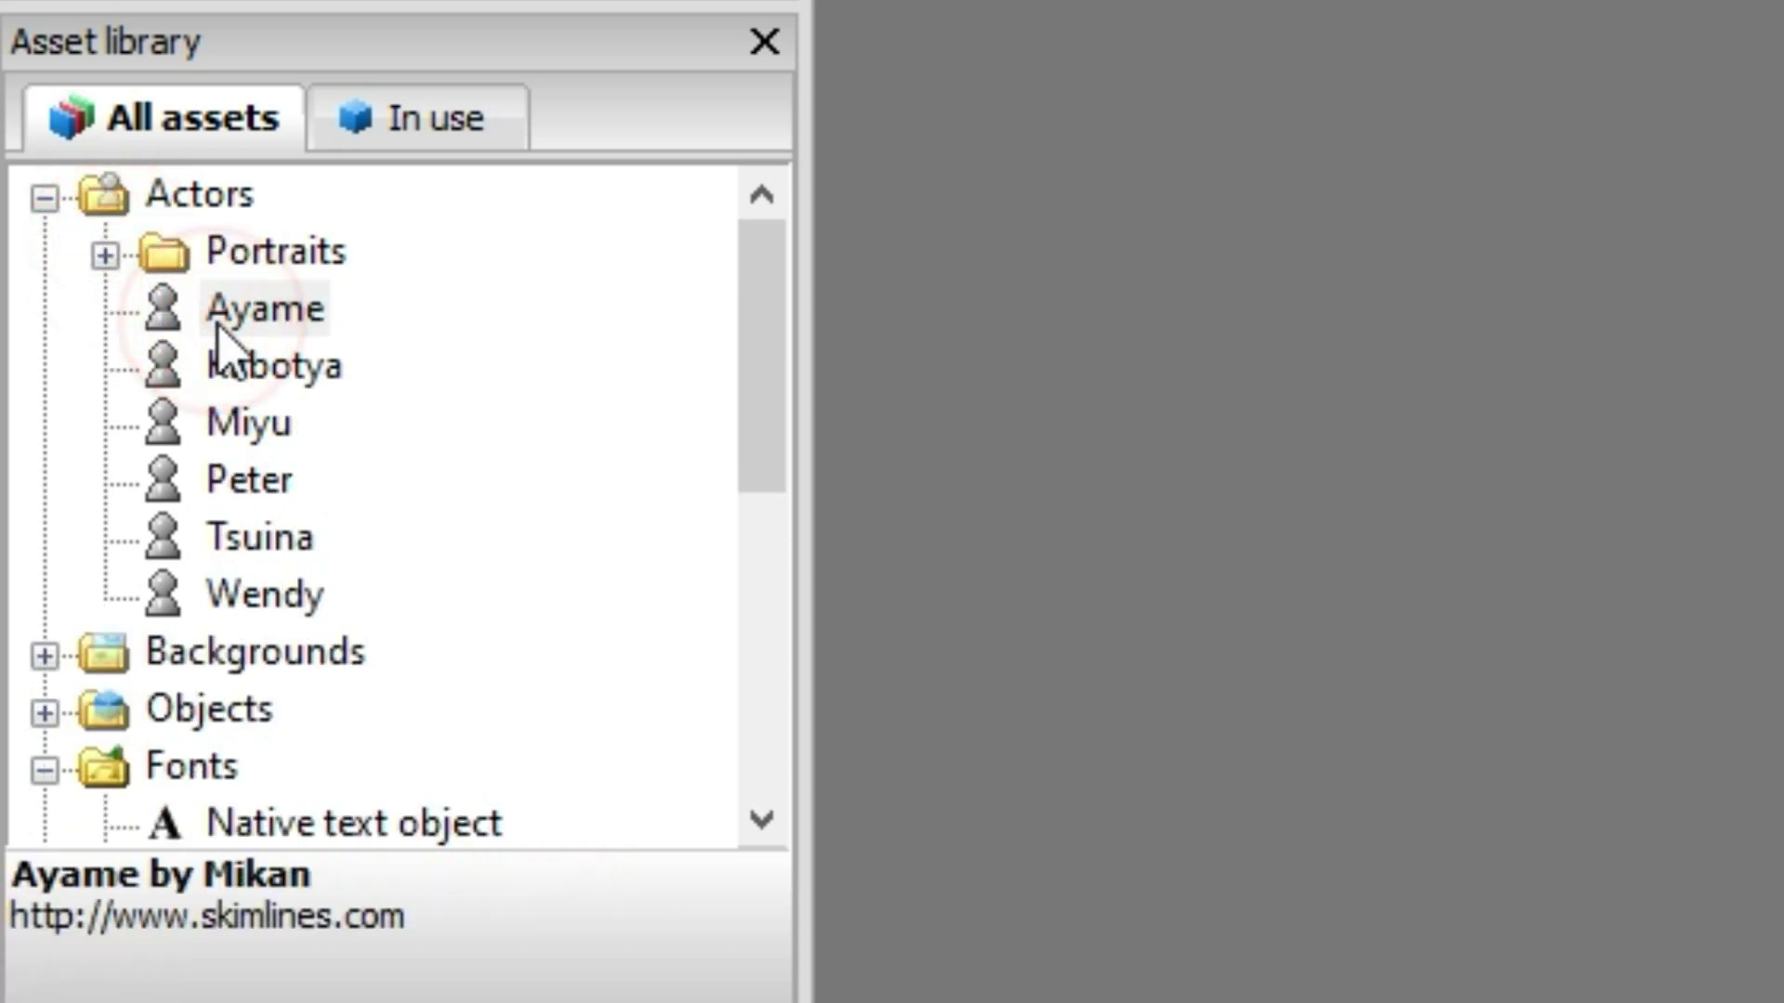
click(274, 372)
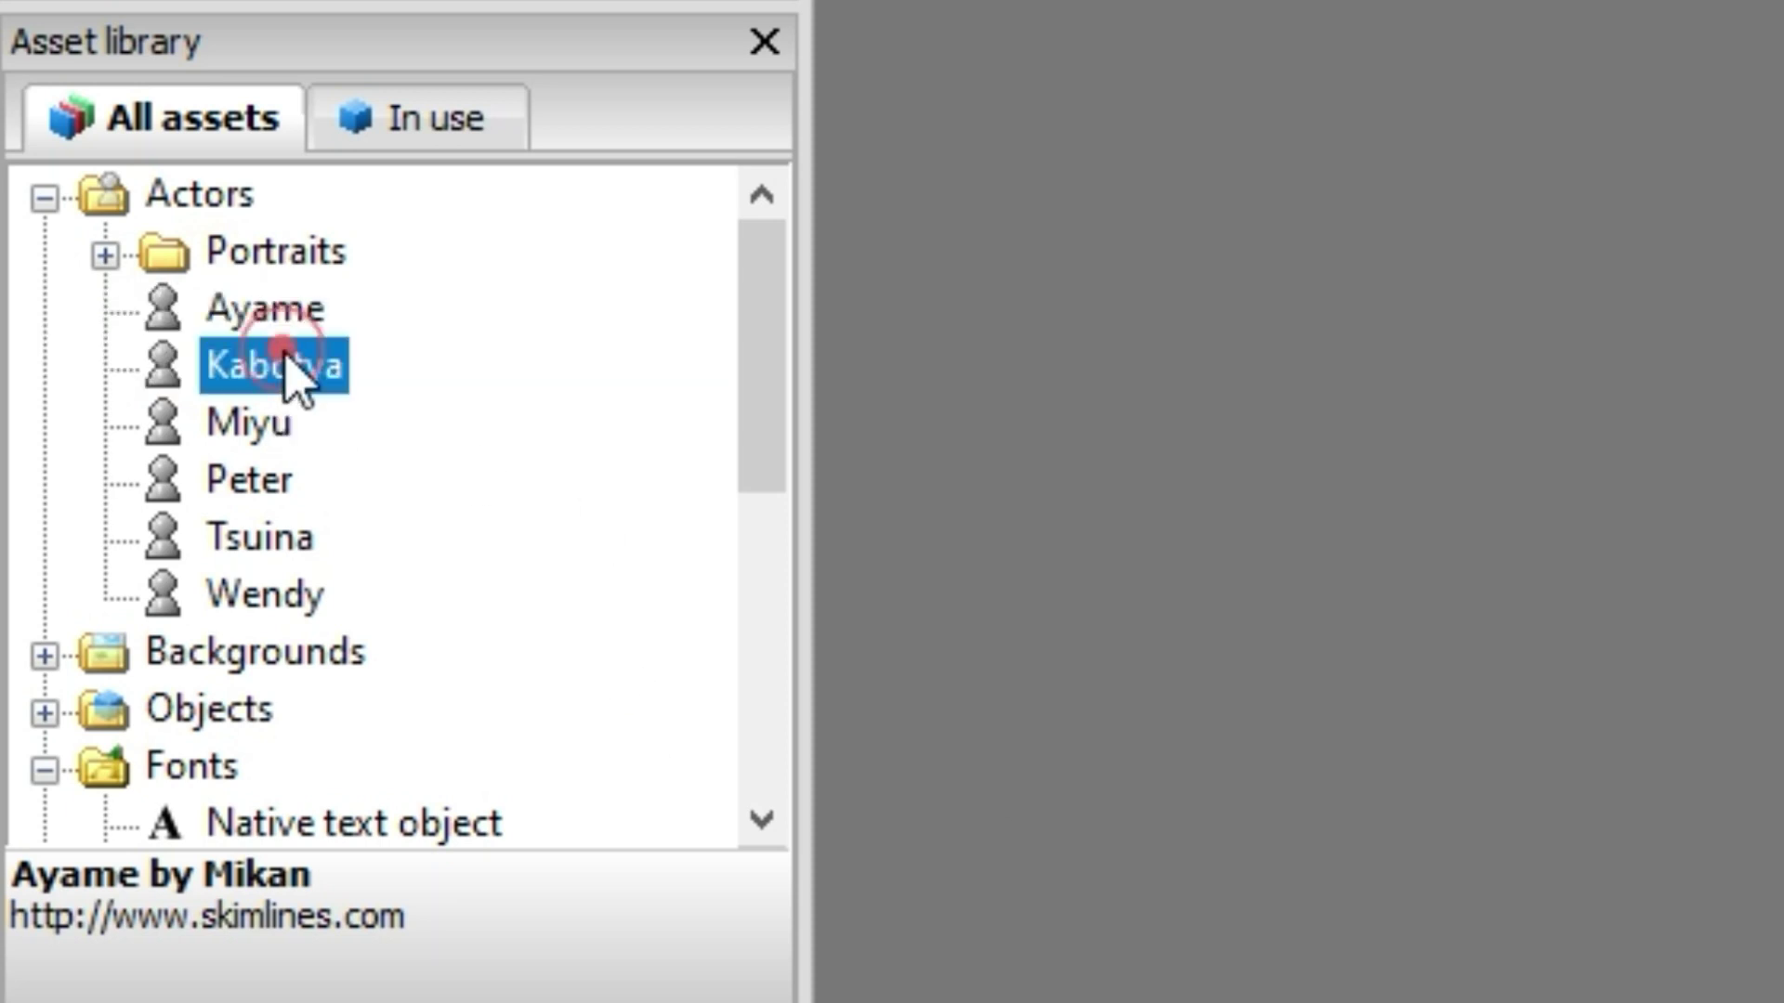
click(271, 370)
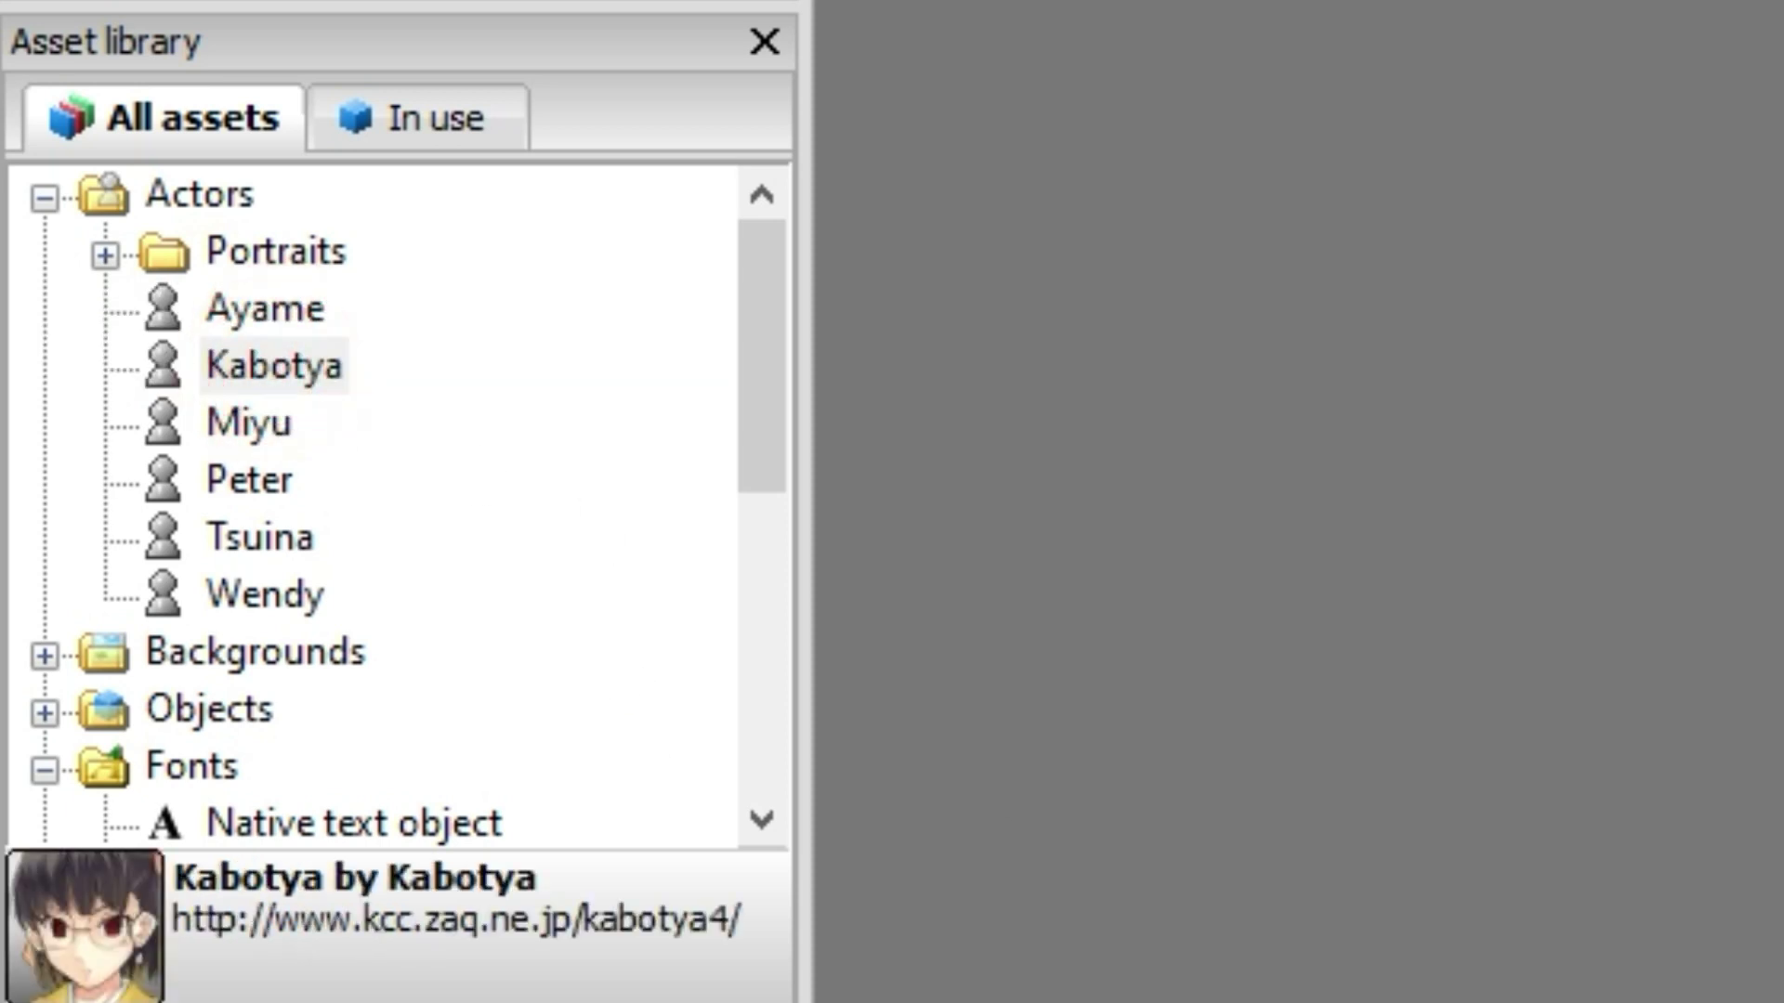
- Add the actor Kabotya to the cast with its default name, text color and gender
right_click(272, 366)
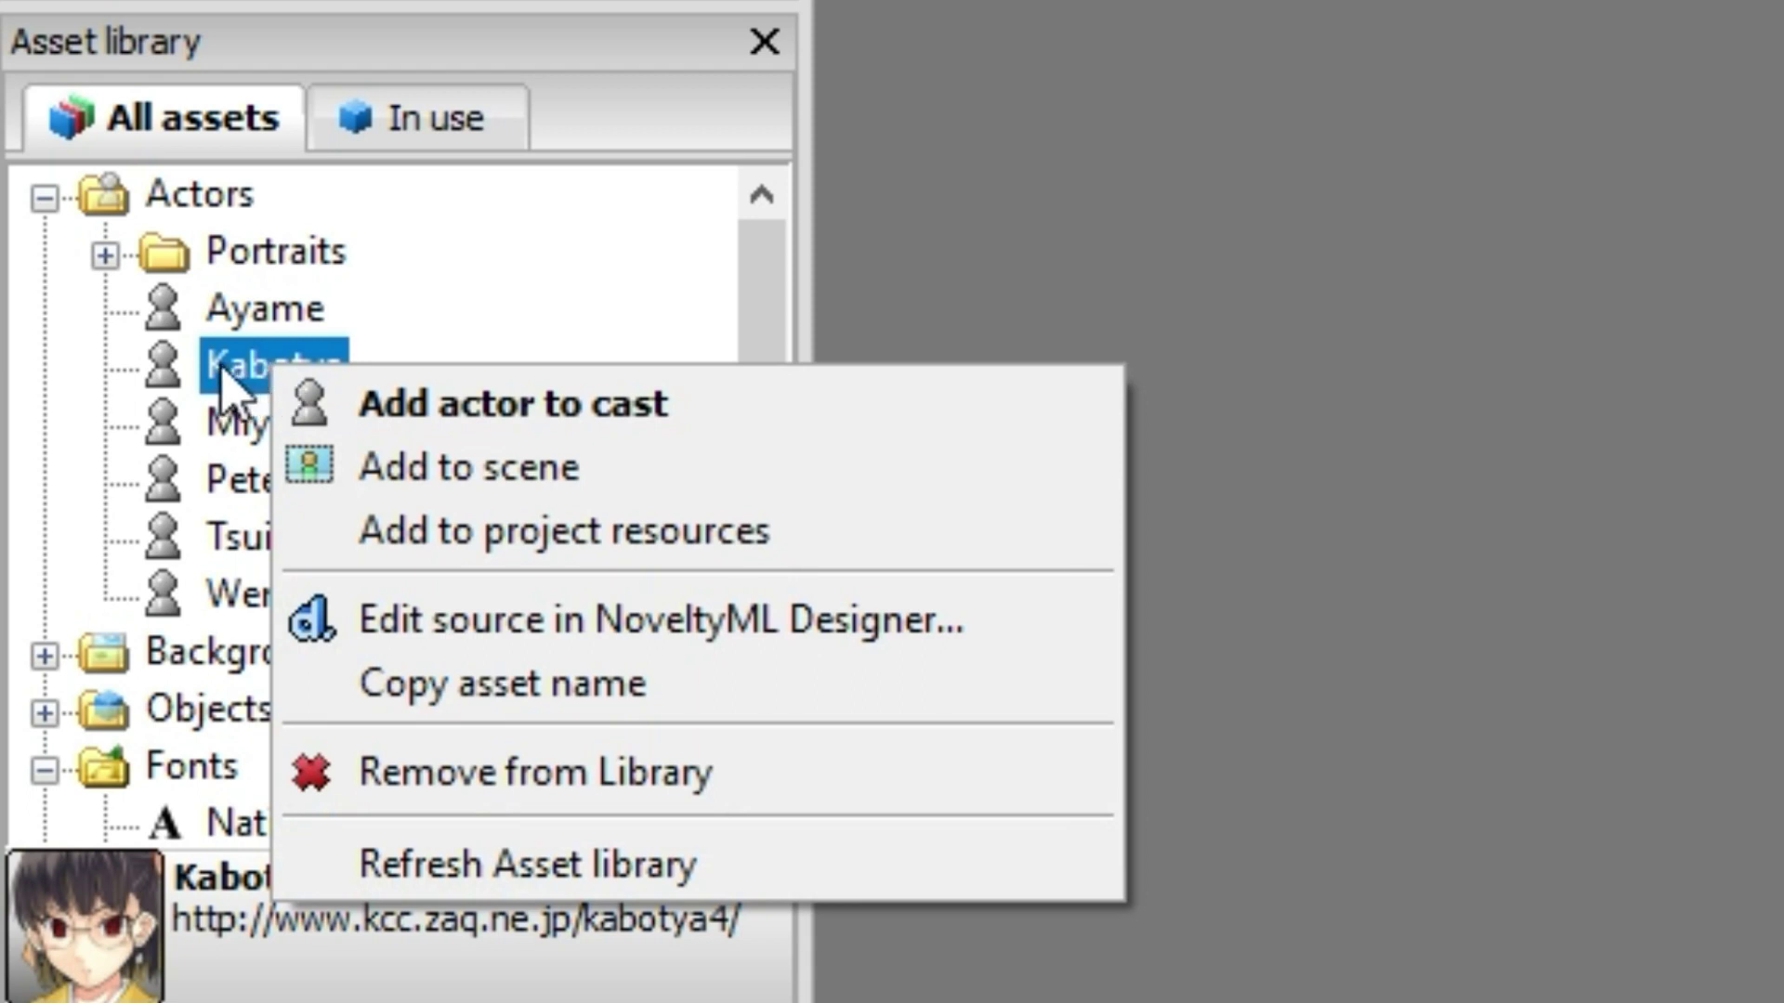
click(688, 422)
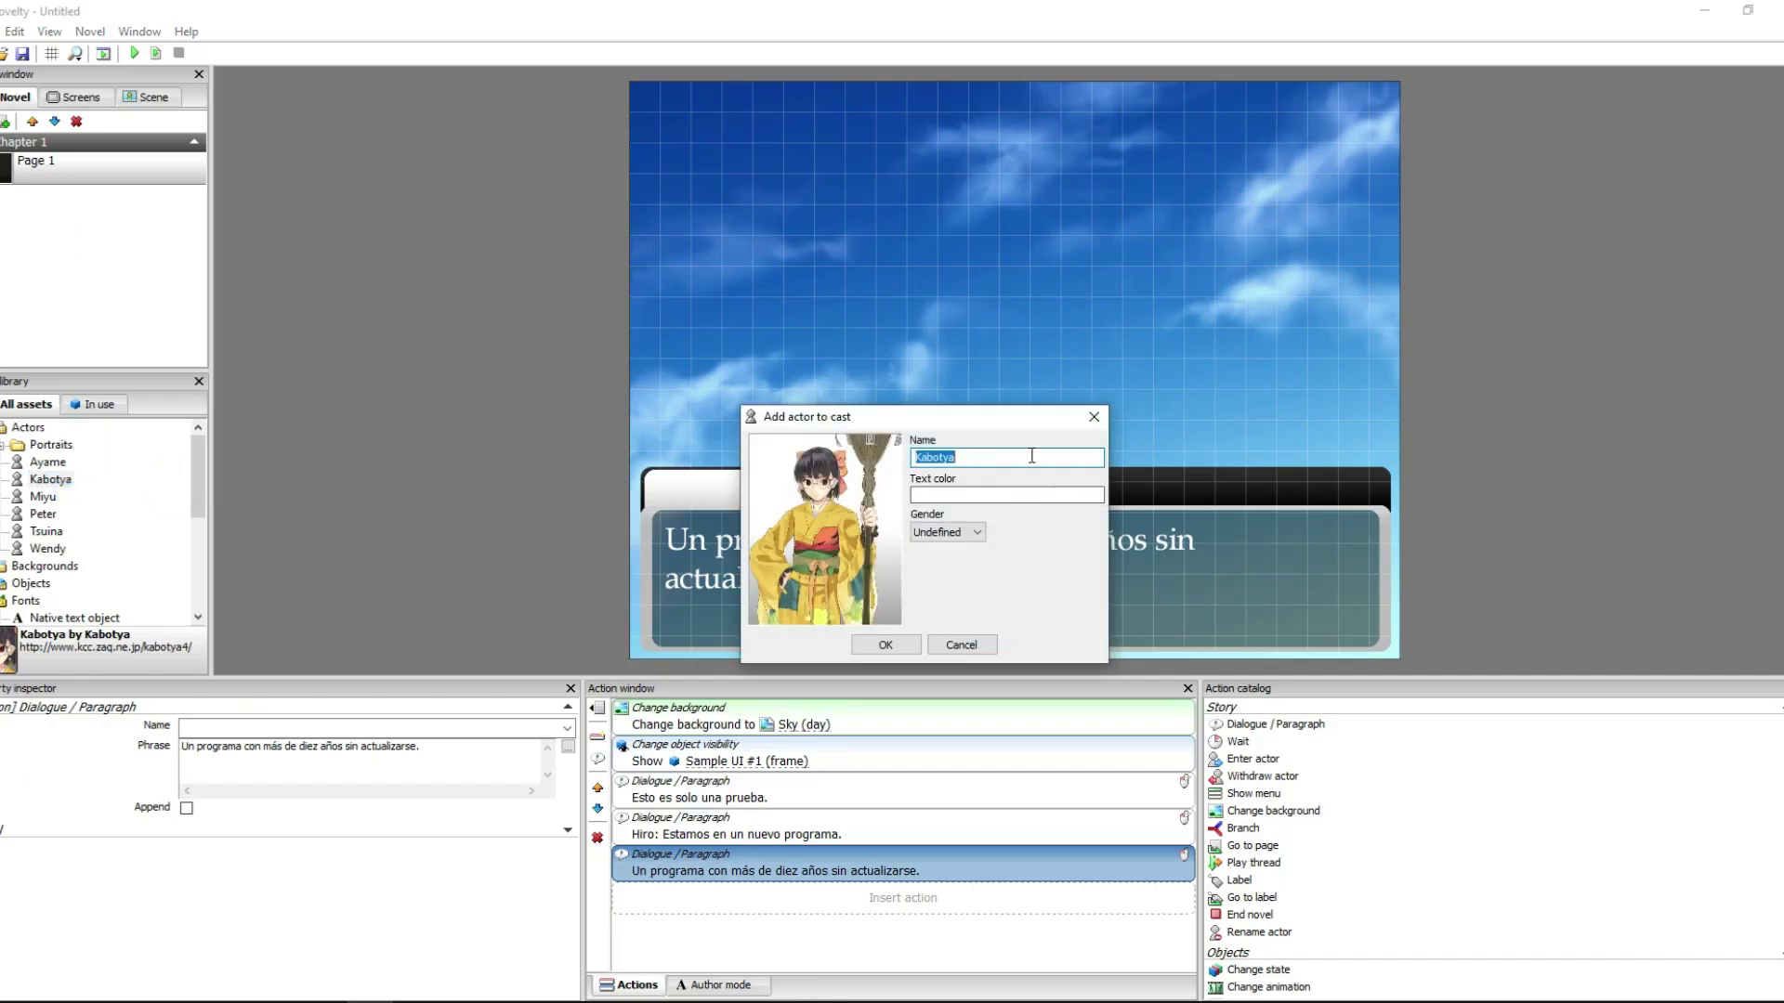
click(1008, 497)
click(925, 672)
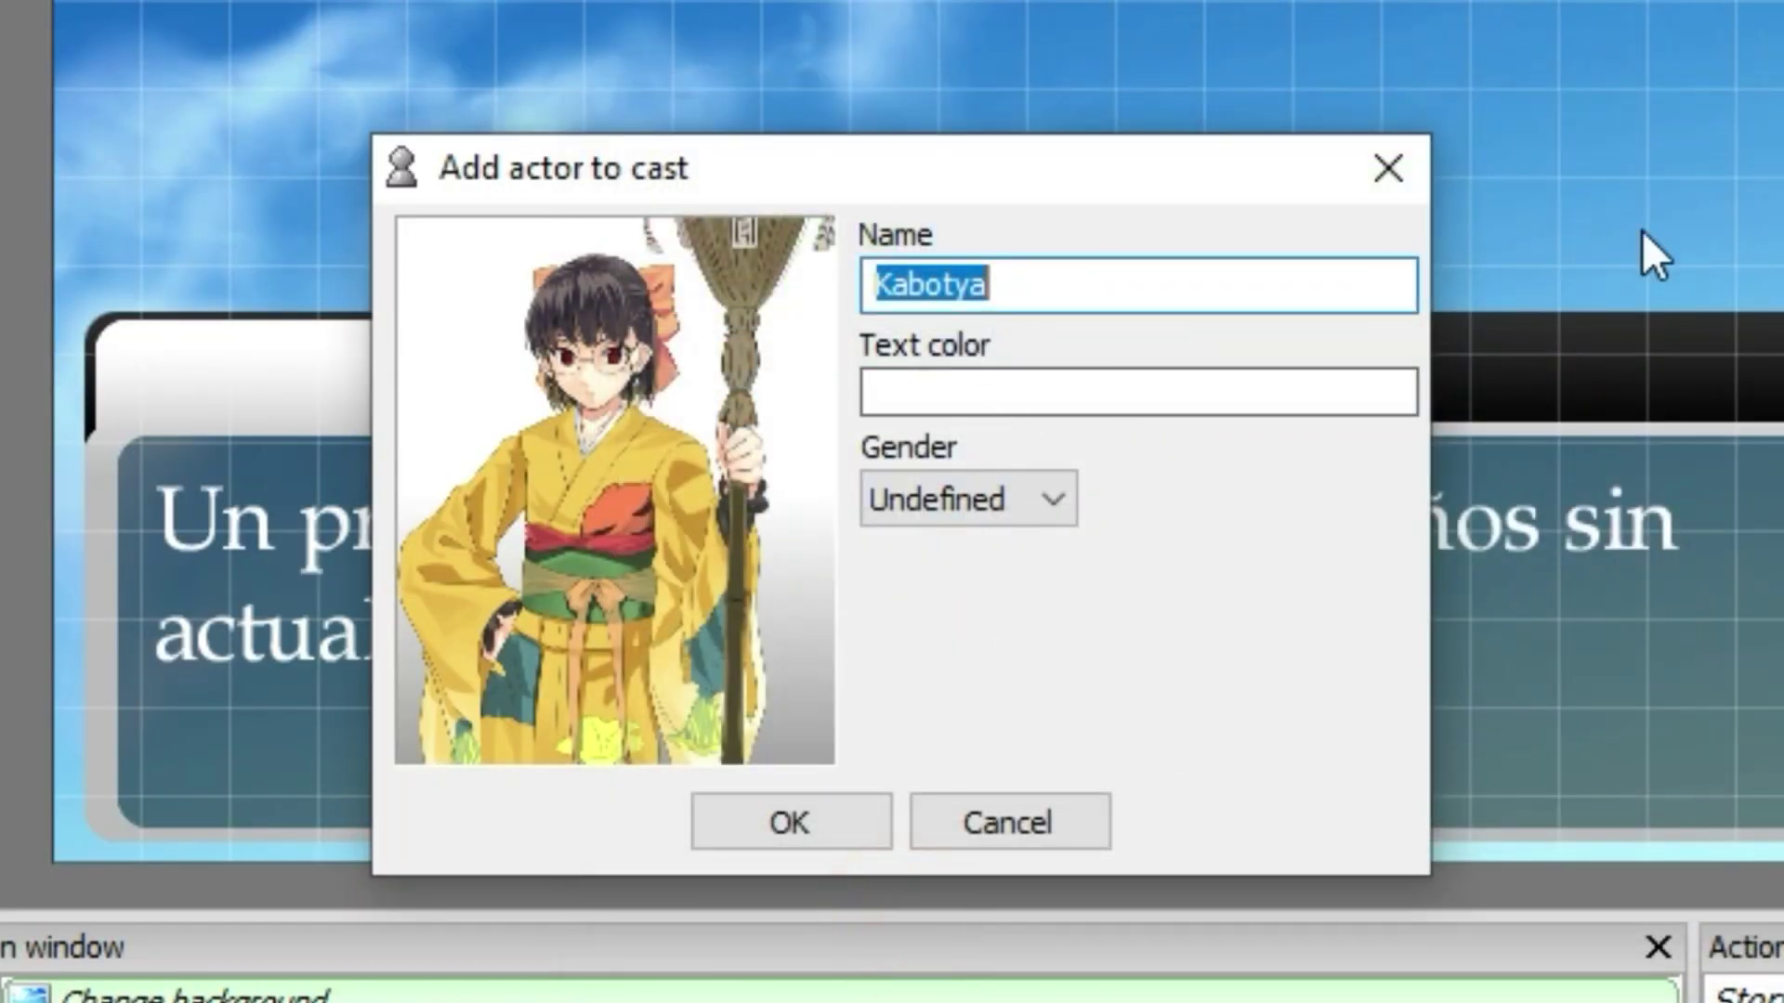
click(810, 837)
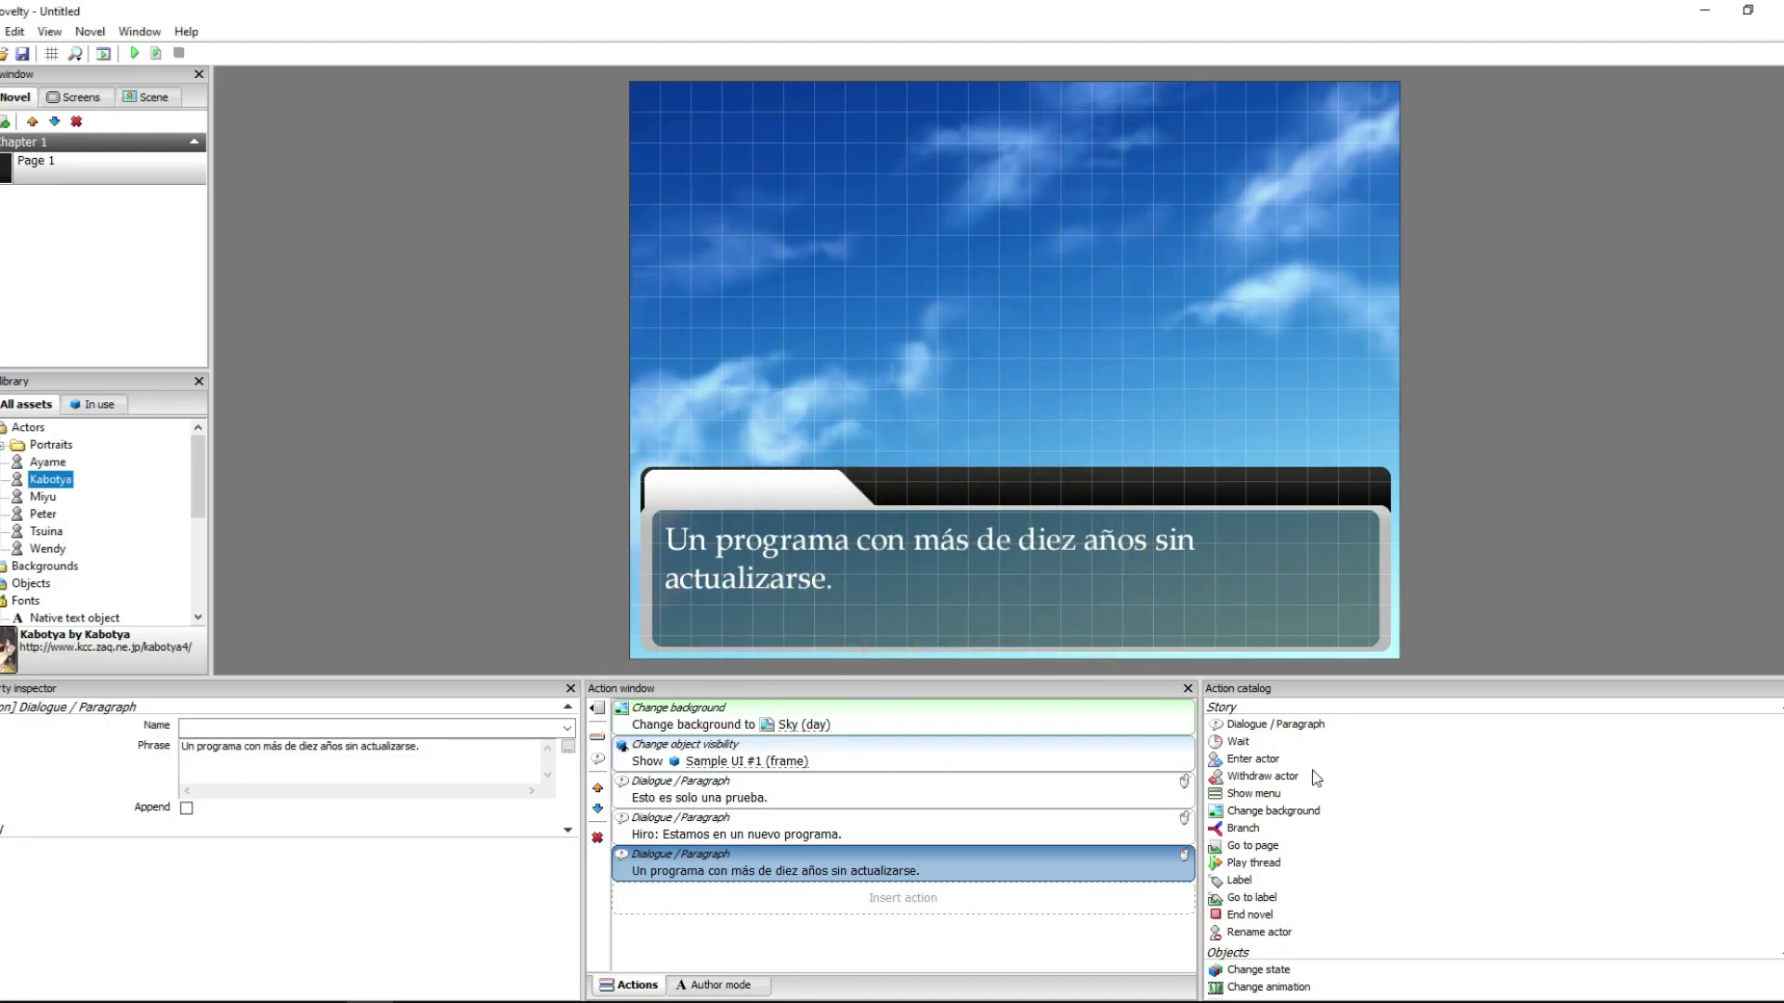
- Add an Enter actor action after the last dialogue that brings in Kabotya on the target layer Untitled layer (Bottom)
click(1259, 759)
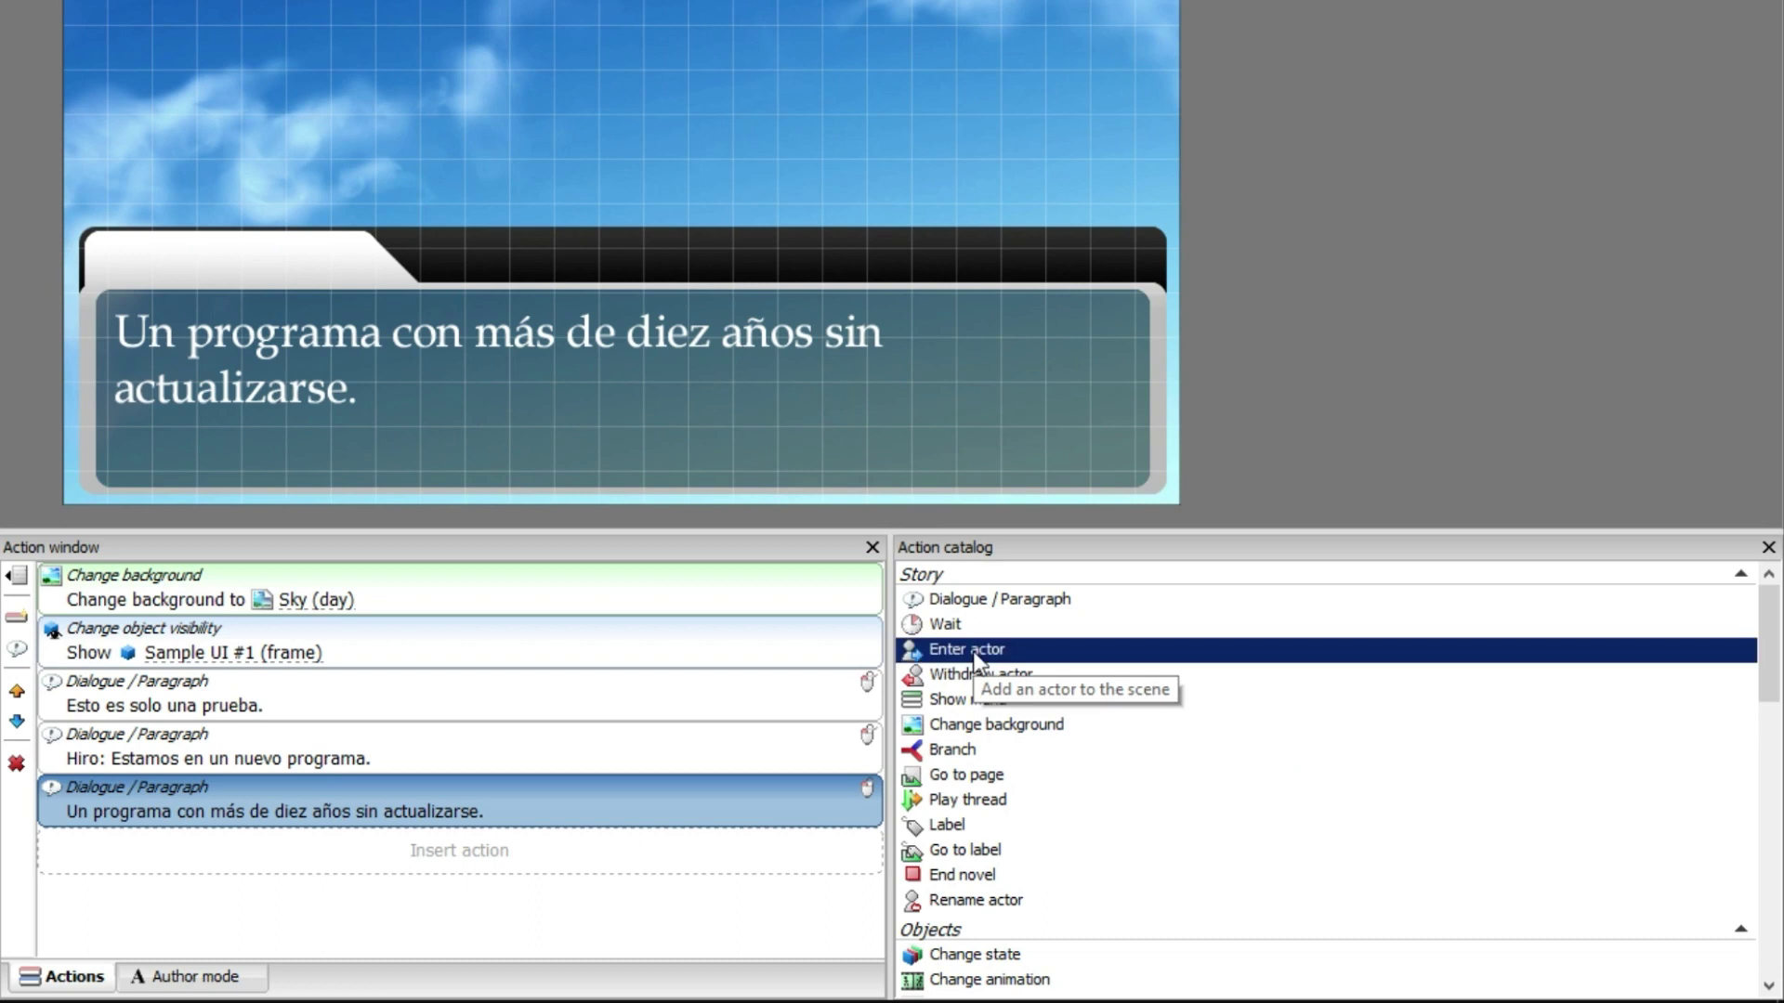
double_click(974, 661)
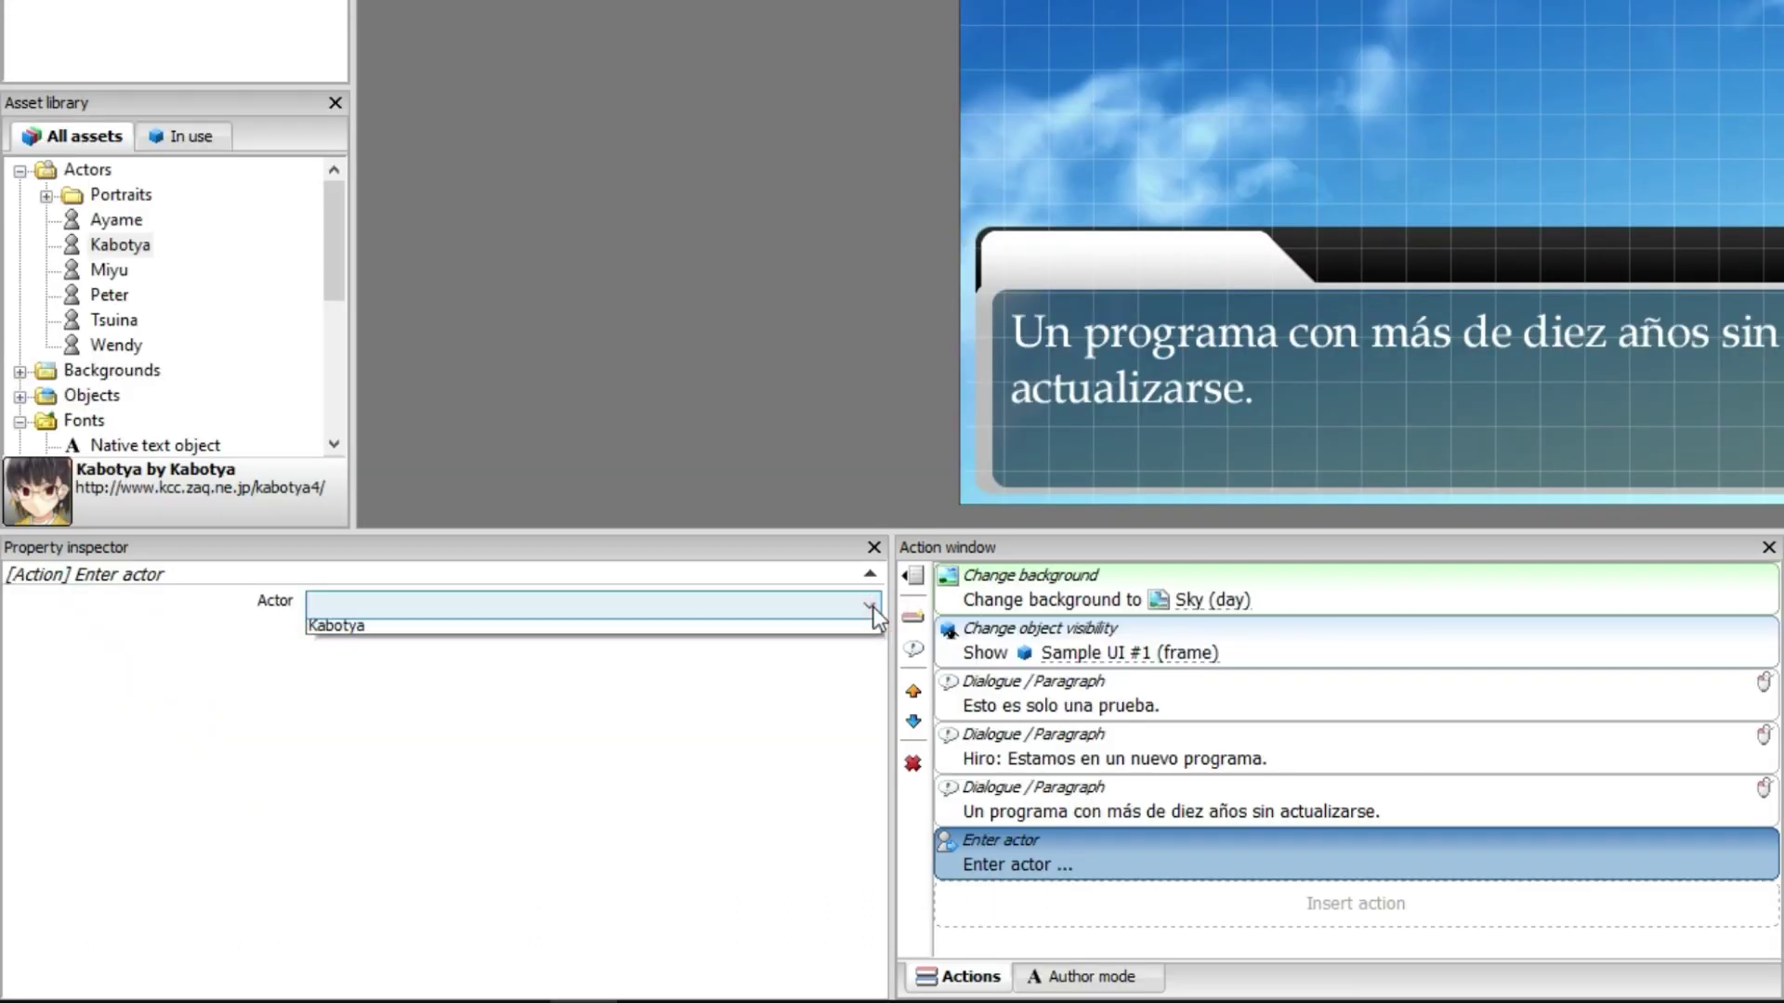
click(803, 628)
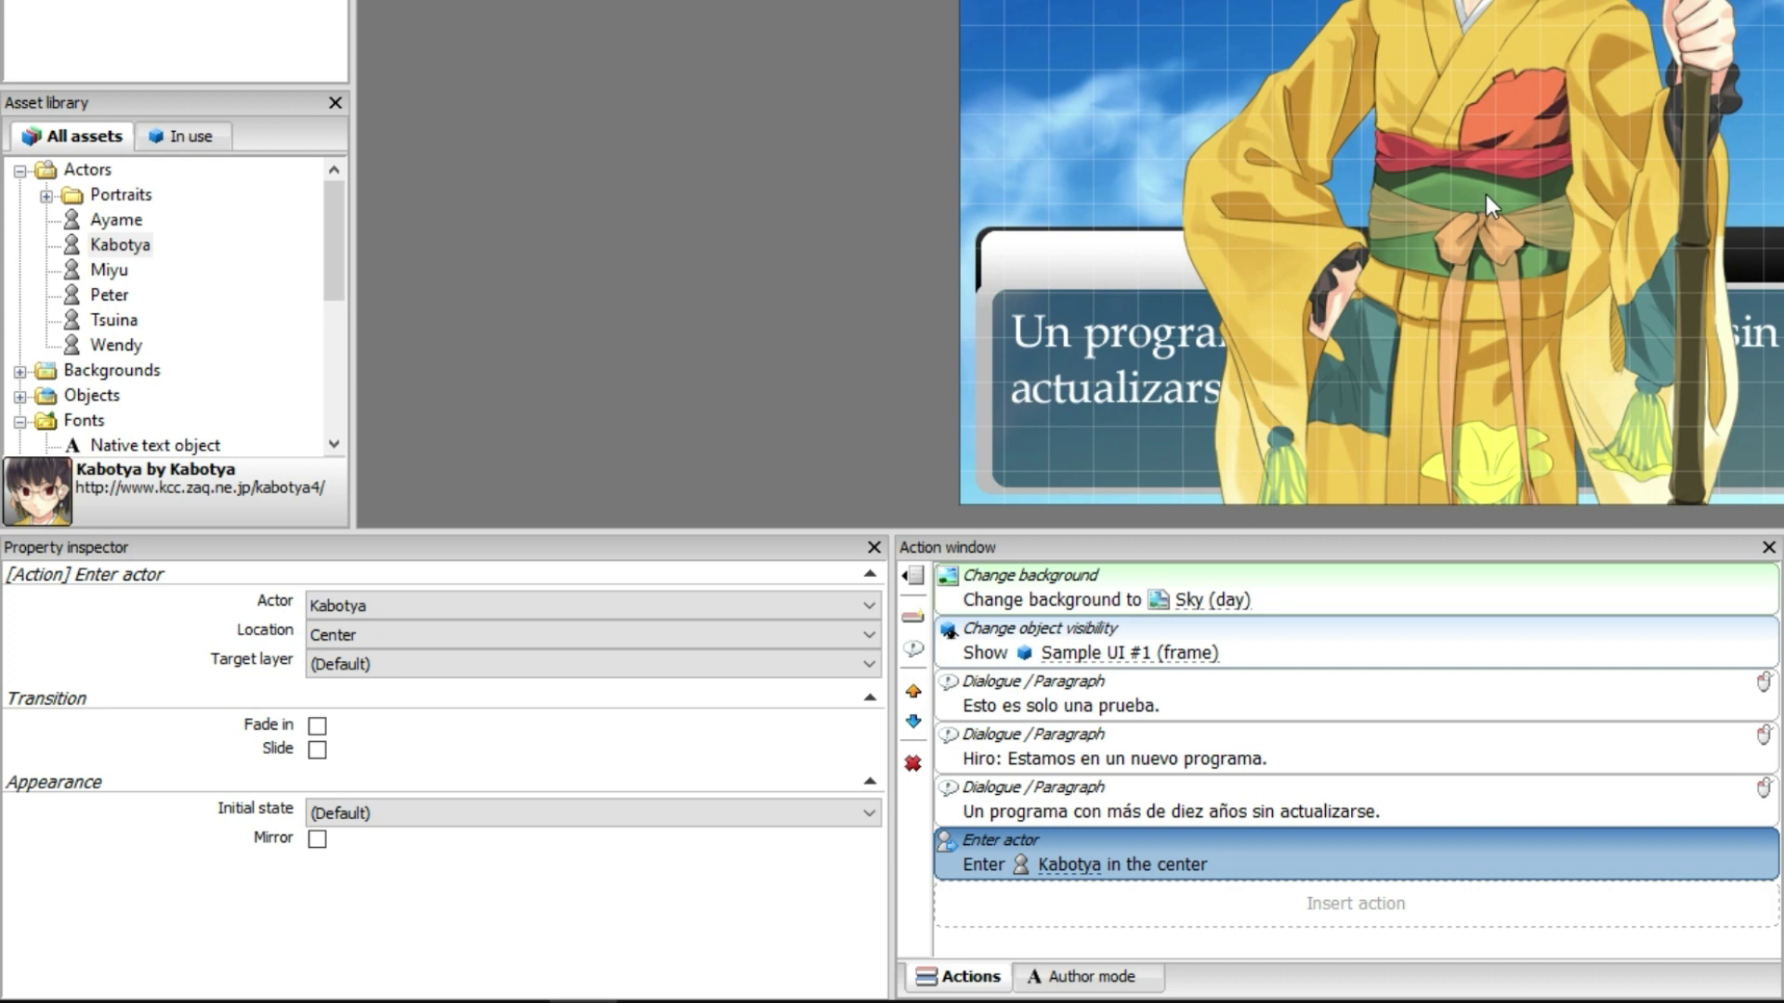
click(873, 660)
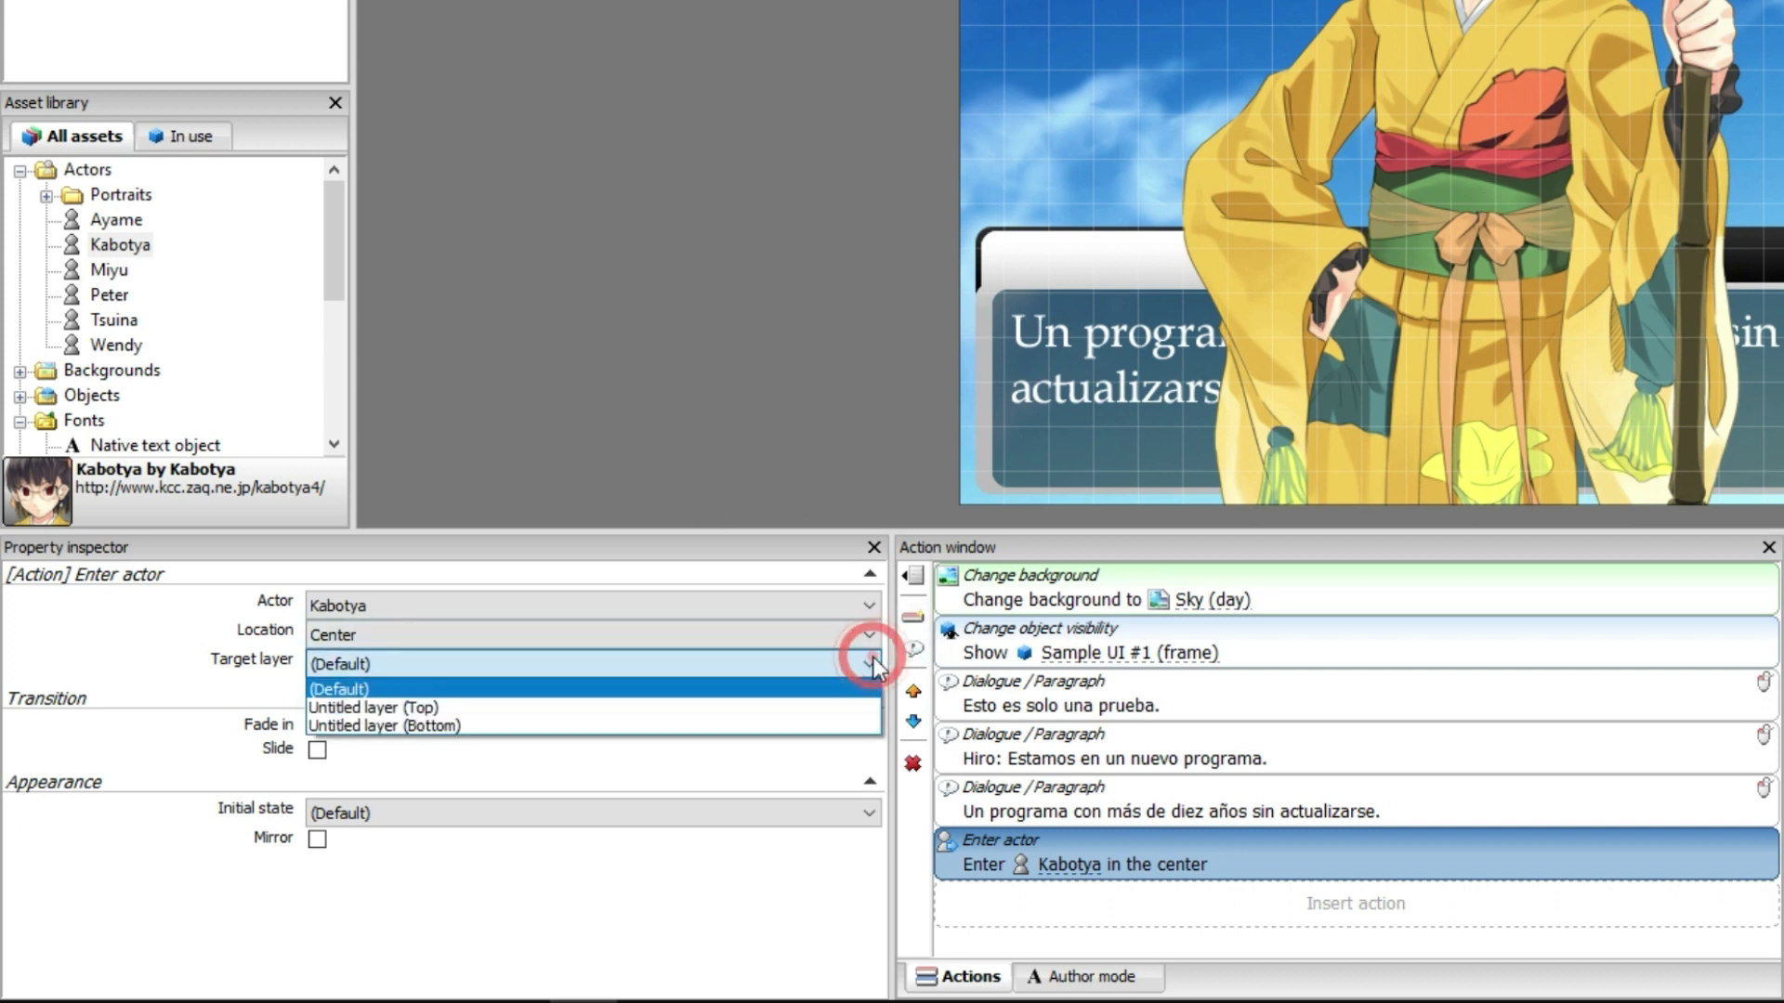
click(794, 723)
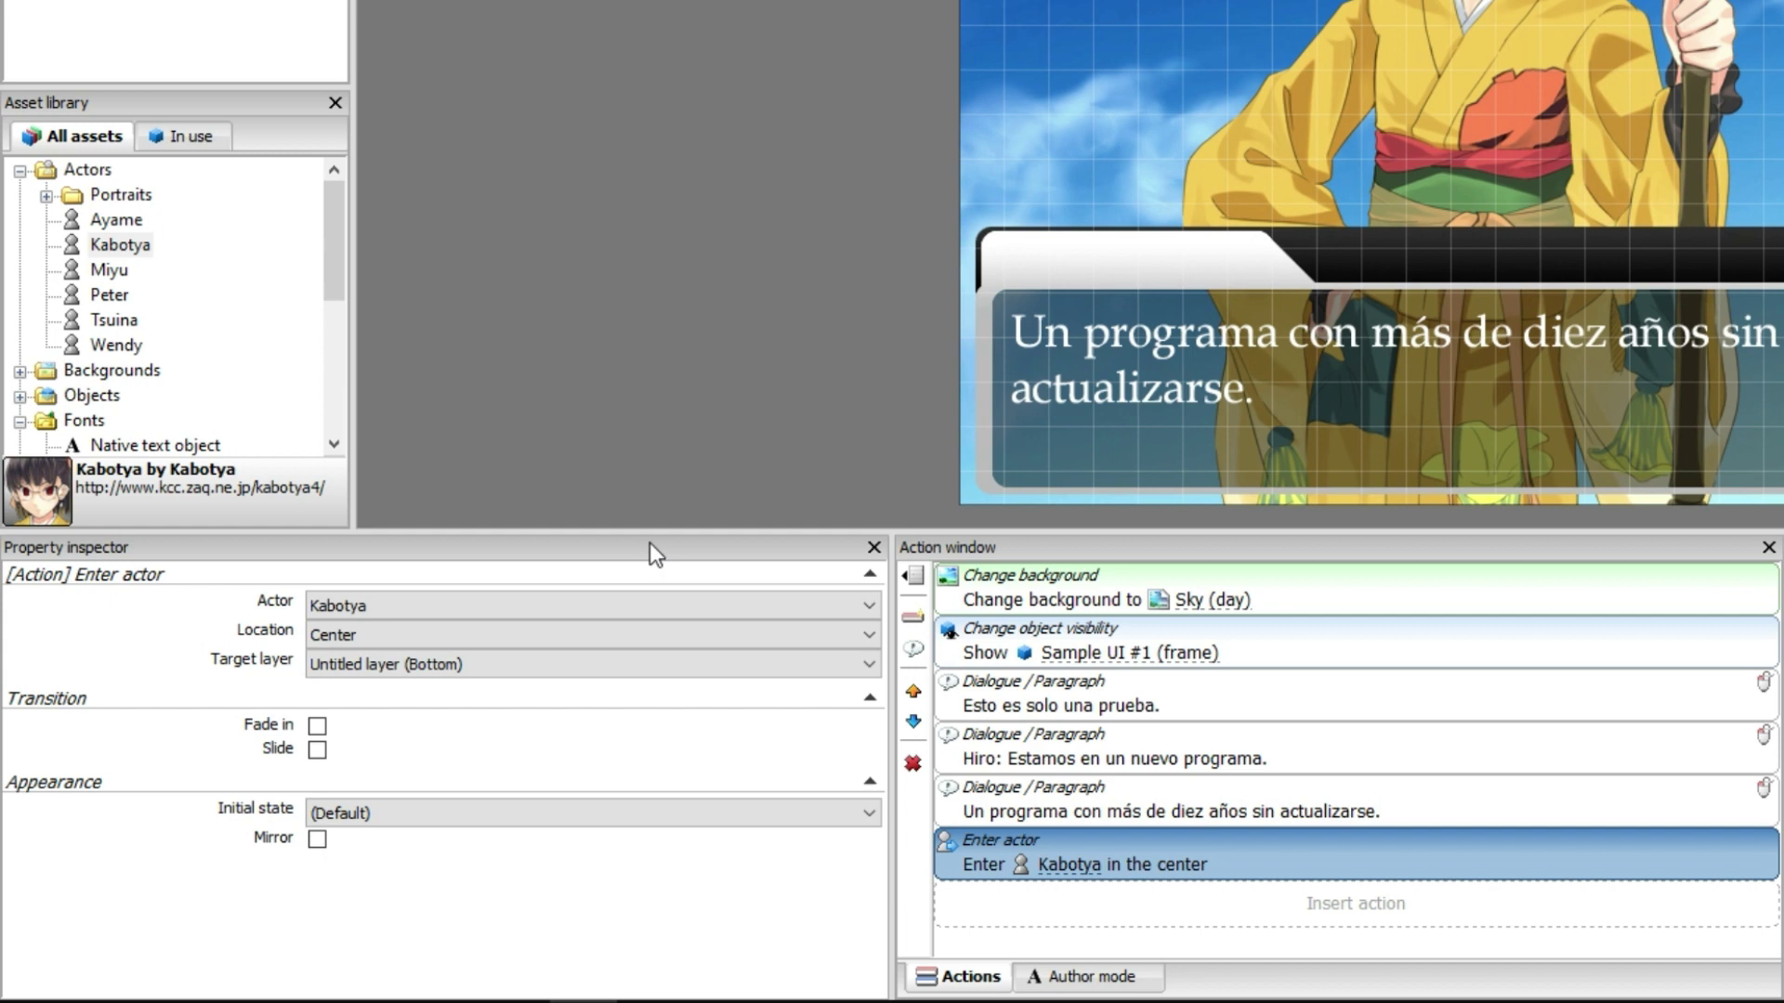
- Try the four poses as Kabotya's initial state in the Enter actor action and settle on Pose 1
click(440, 808)
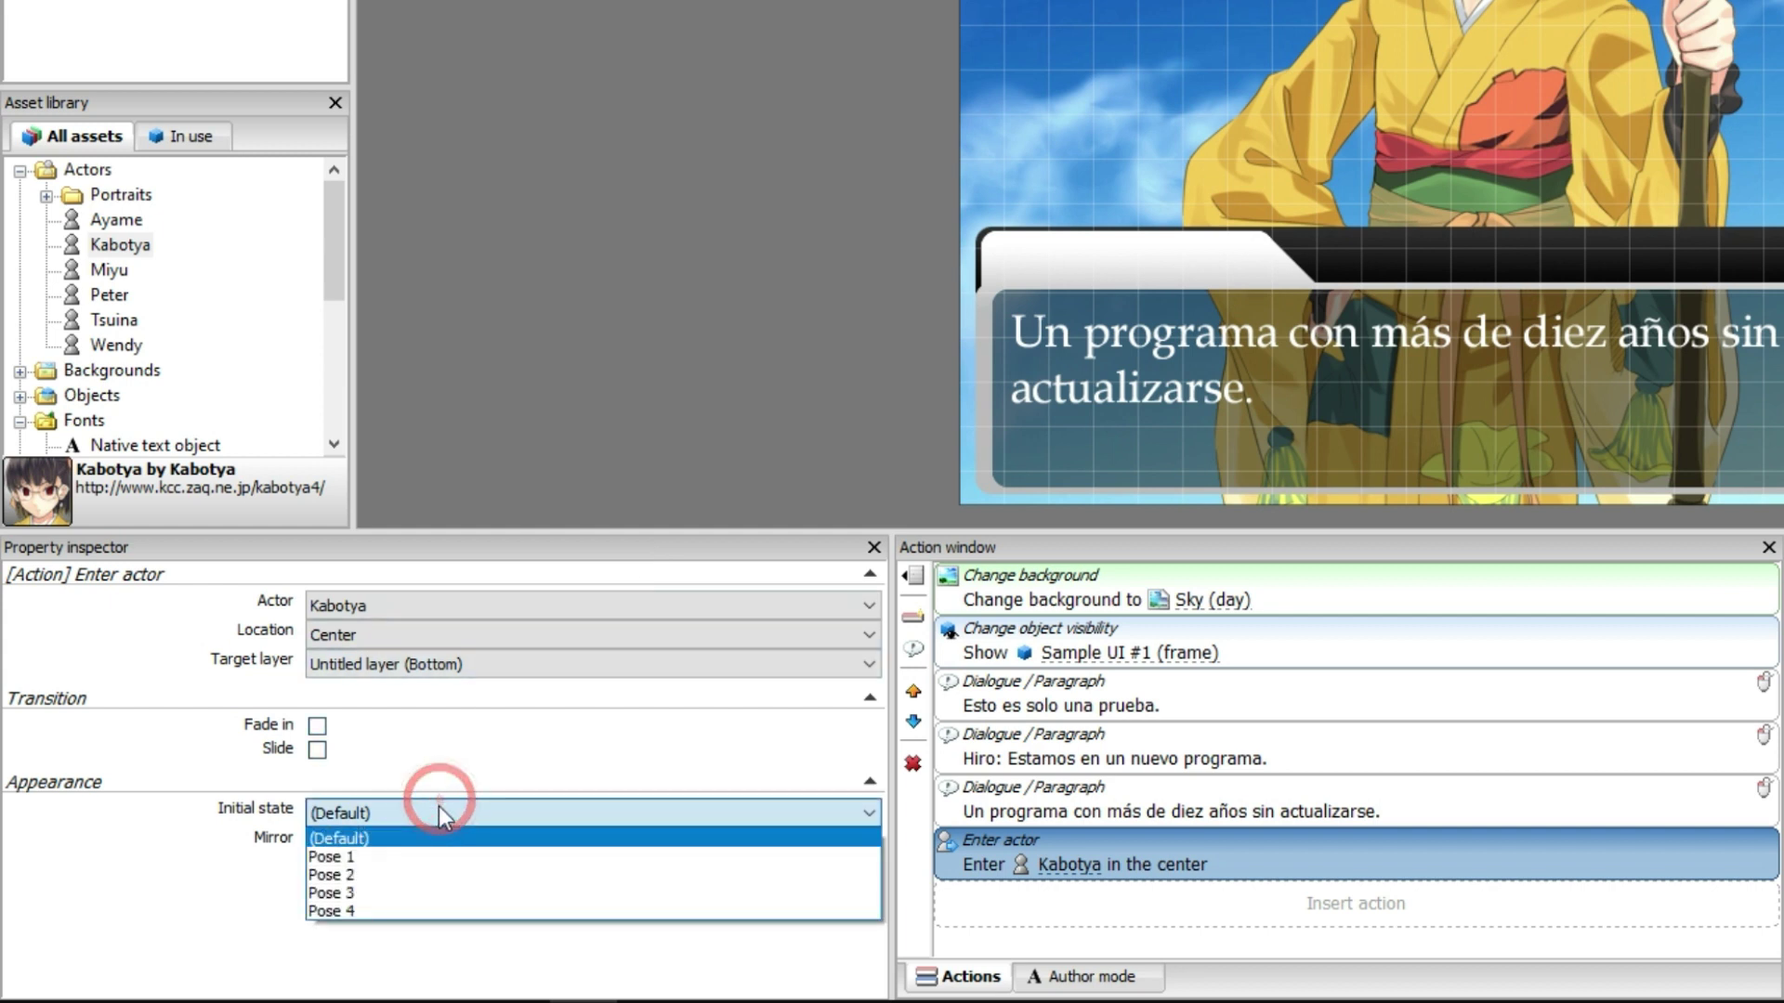
click(435, 850)
click(450, 810)
click(429, 869)
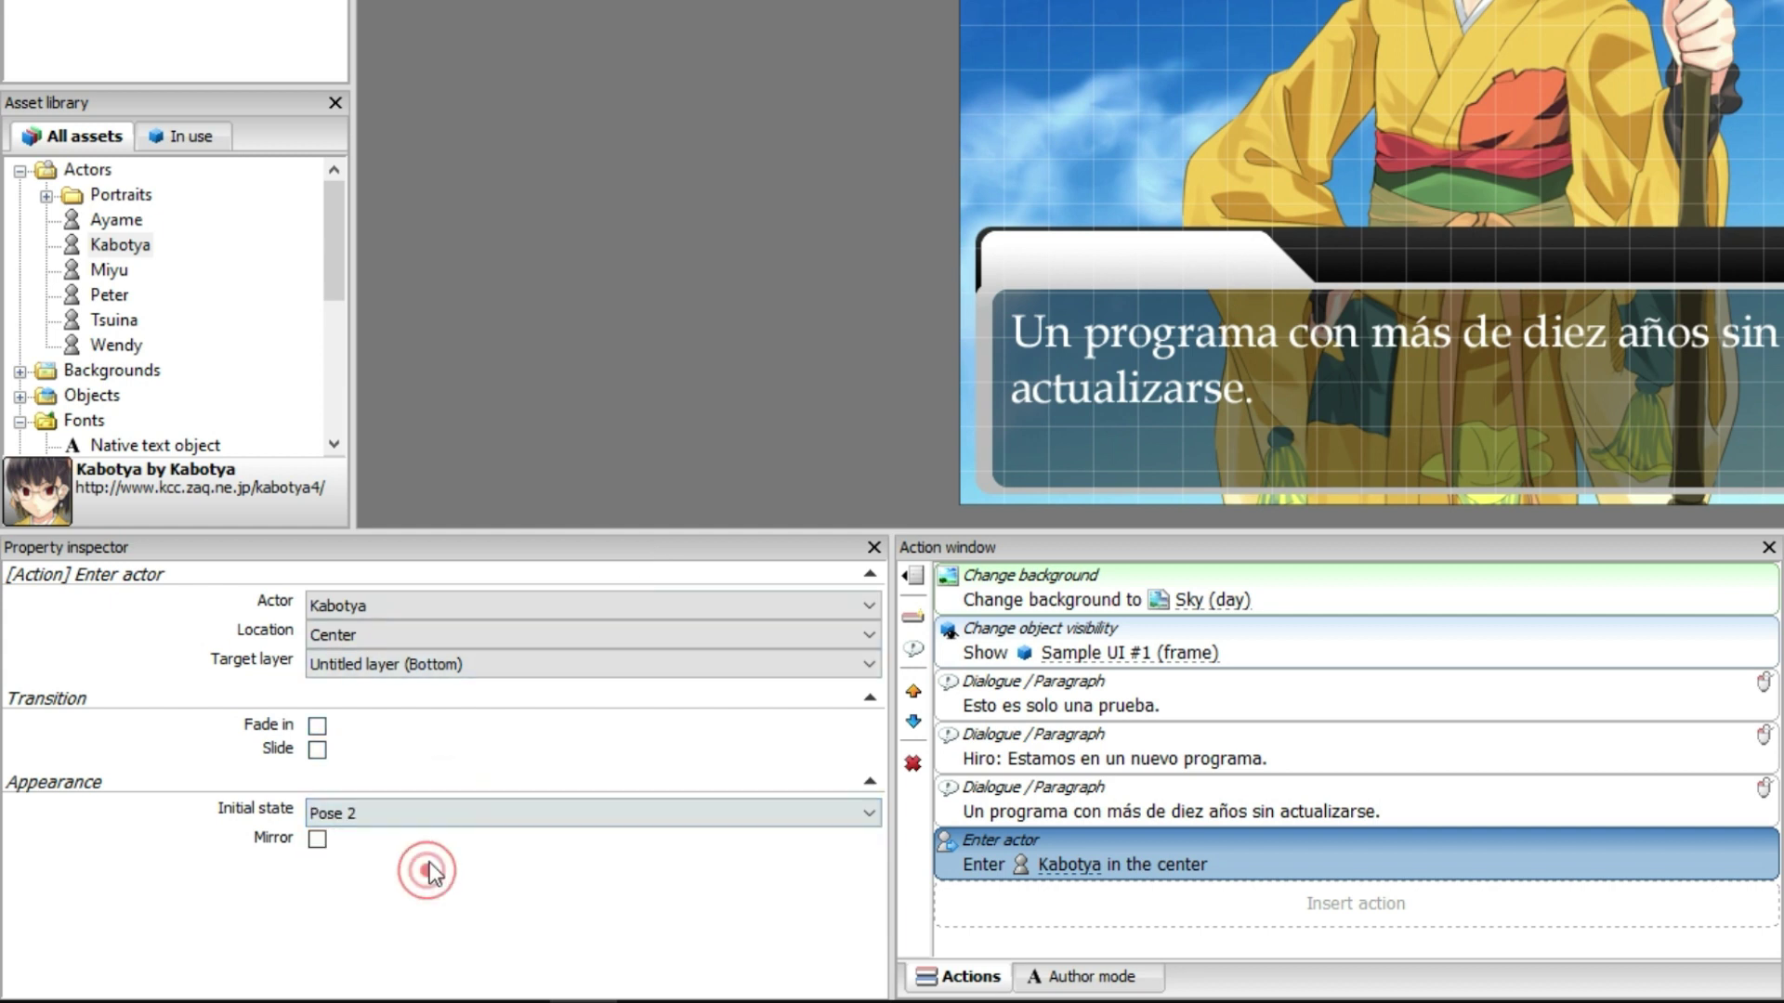
click(454, 804)
click(414, 893)
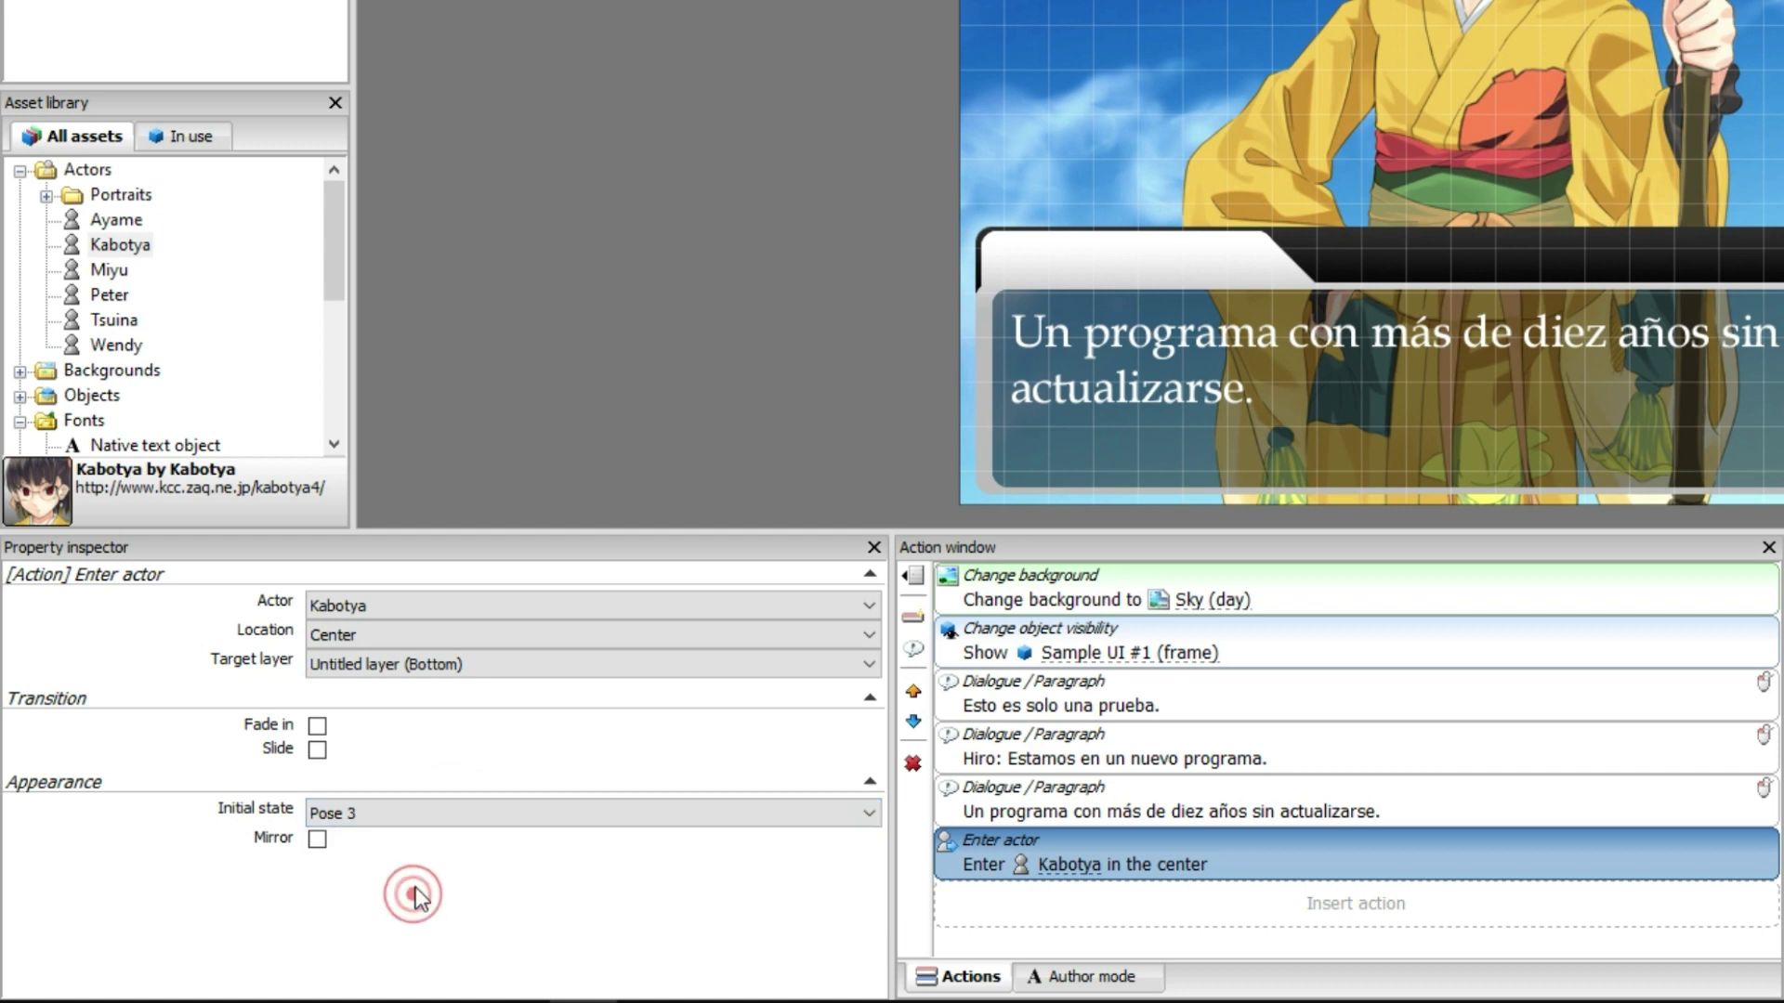
click(454, 808)
click(388, 910)
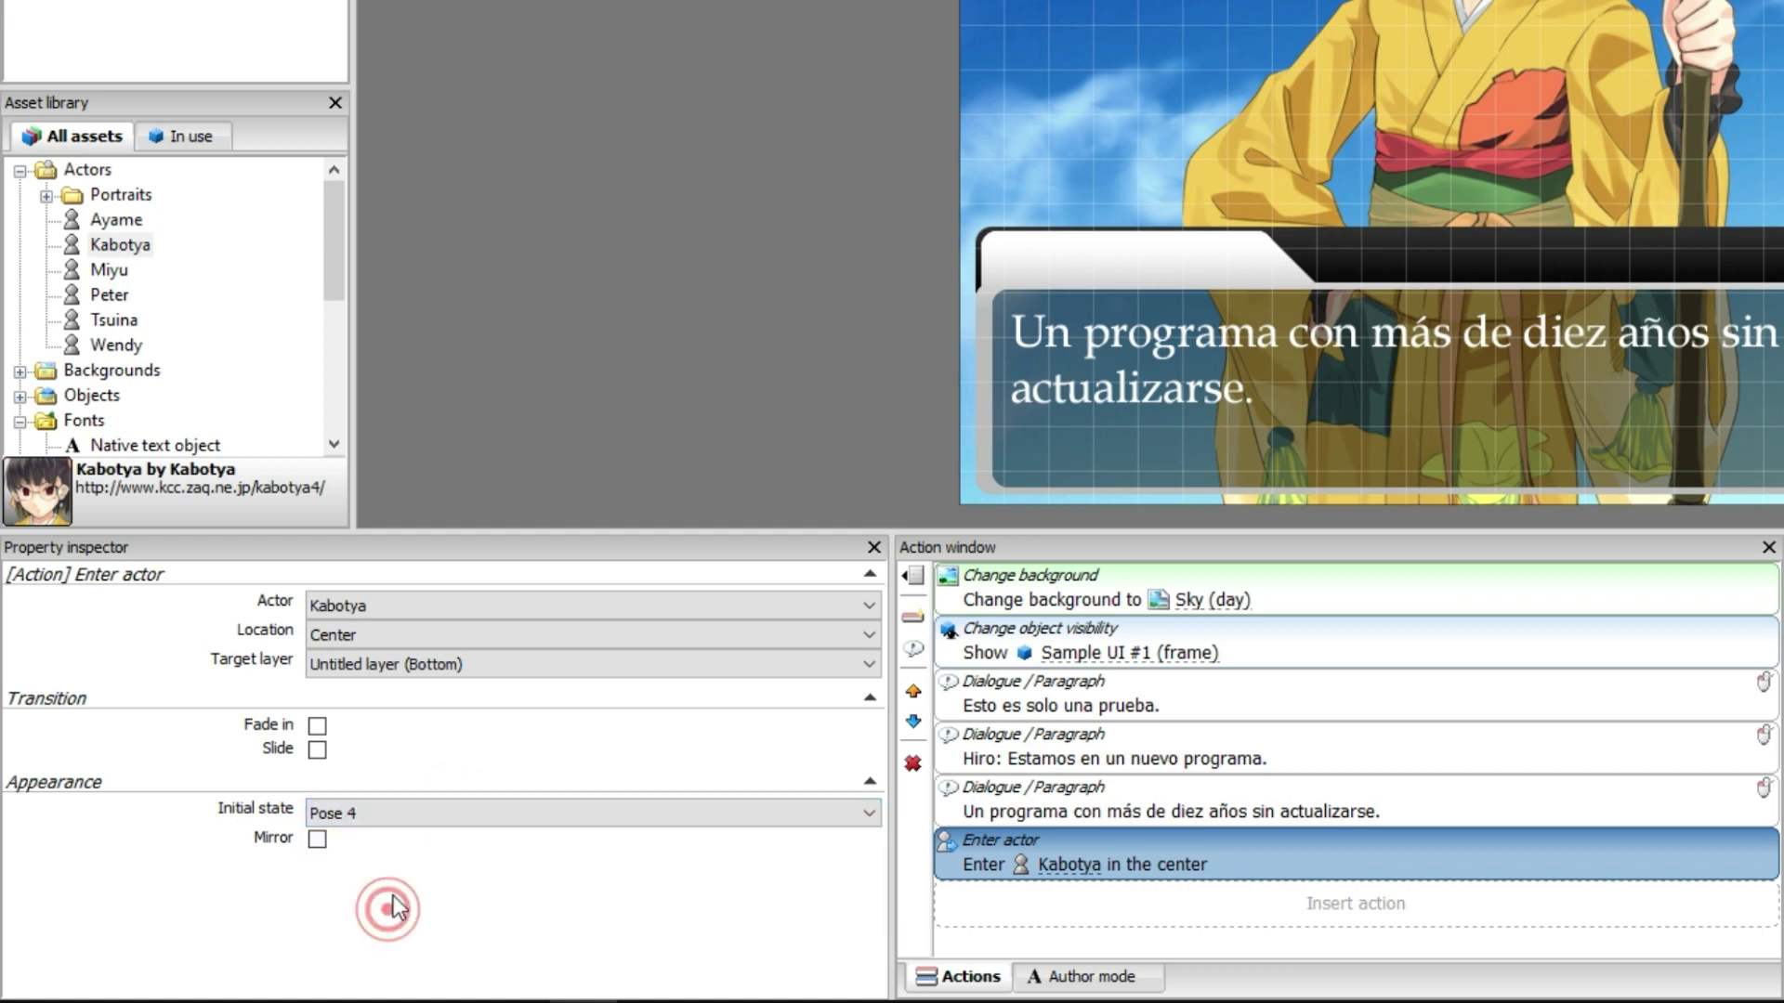
click(438, 802)
click(413, 856)
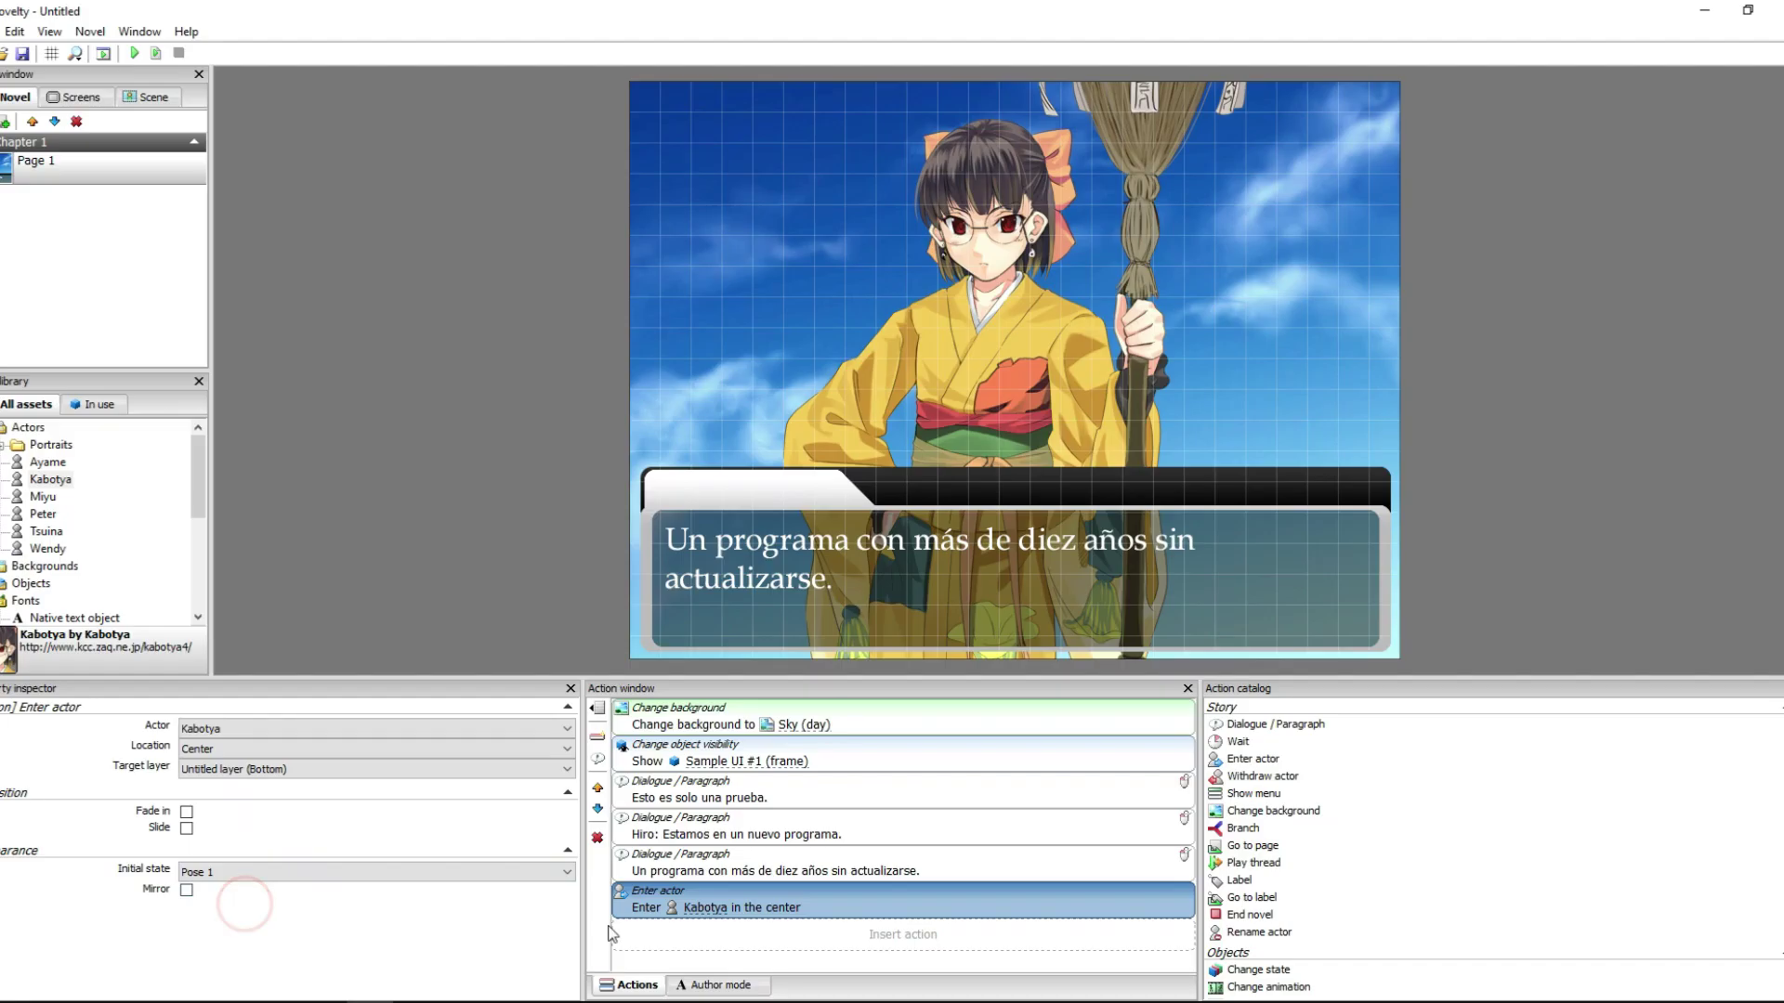
right_click(1048, 921)
click(546, 940)
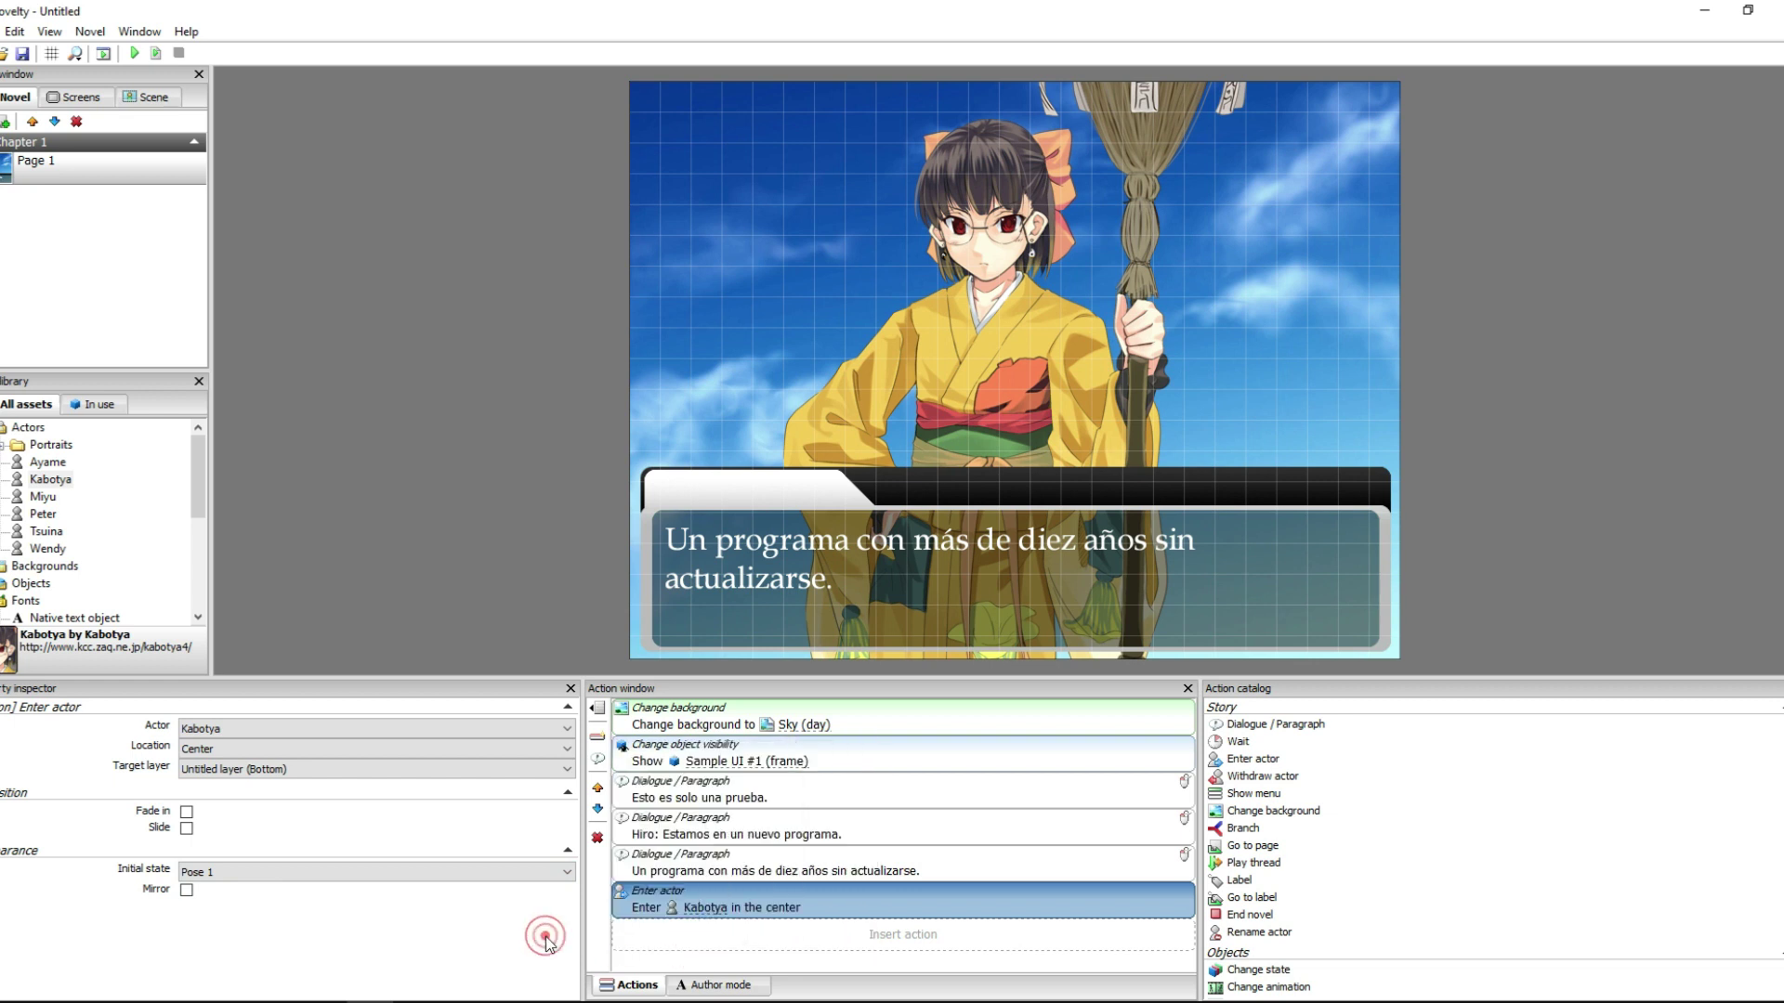
- Add a Dialogue / Paragraph action after the actor's entrance and choose Kabotya as its speaker
double_click(1273, 725)
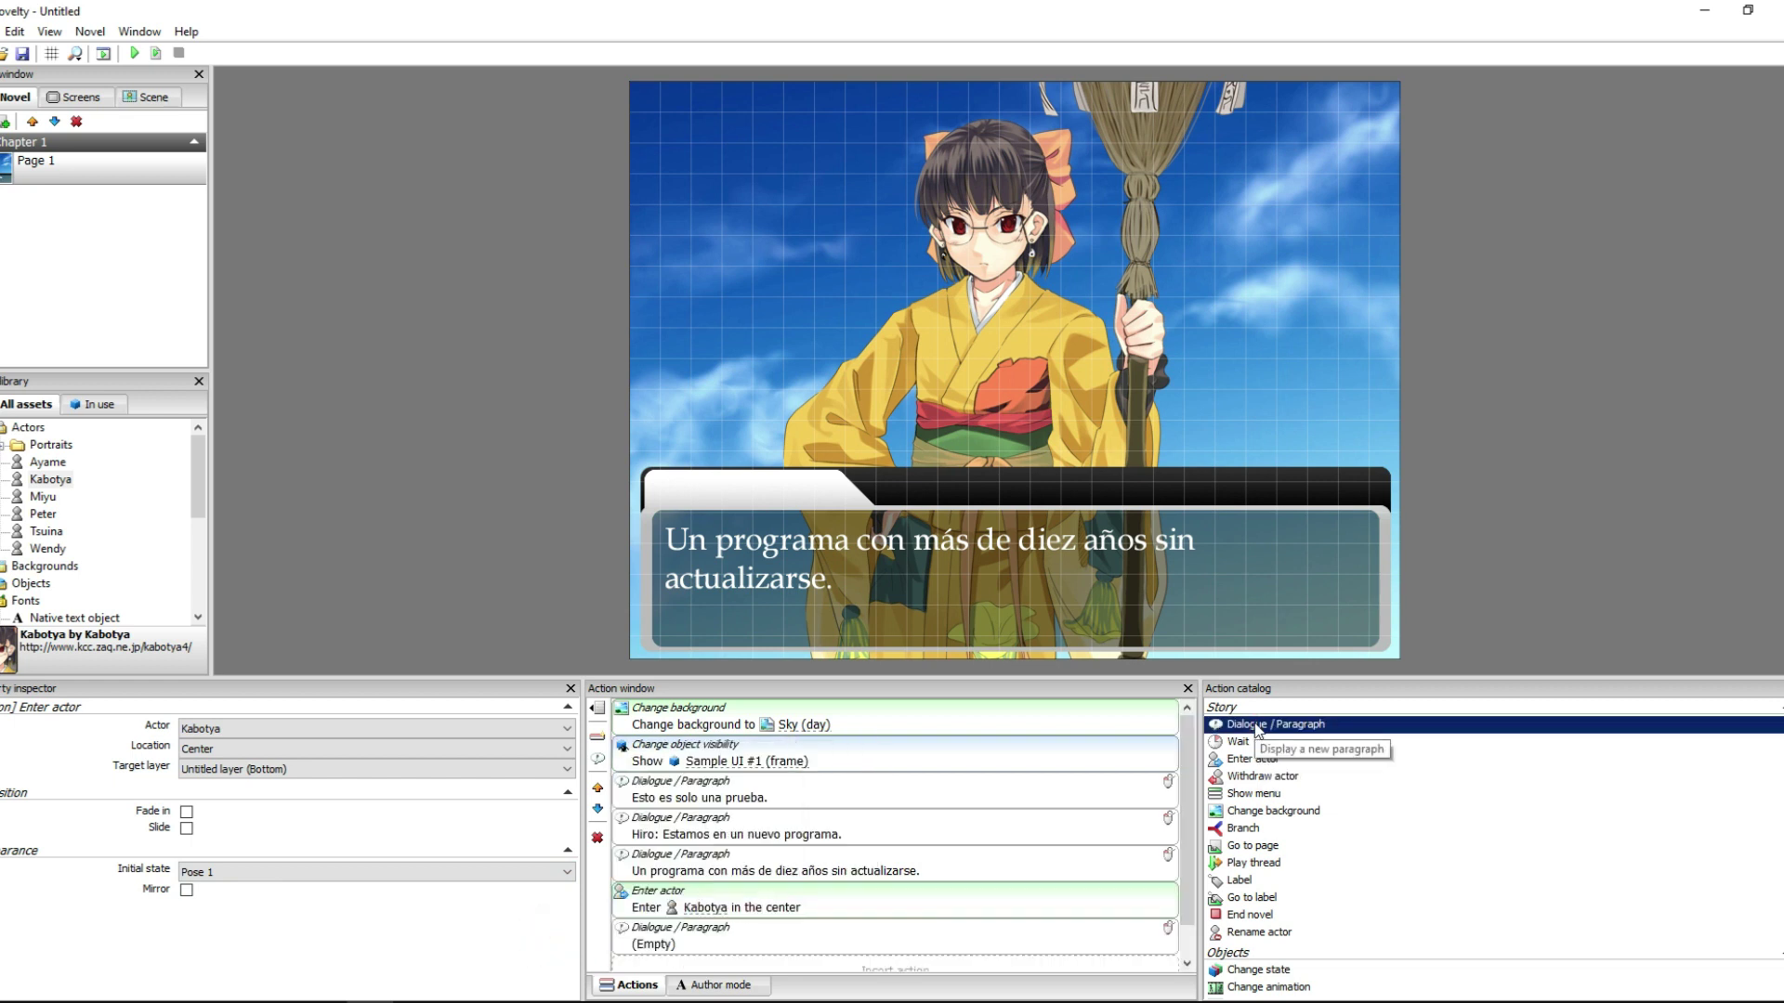
click(297, 728)
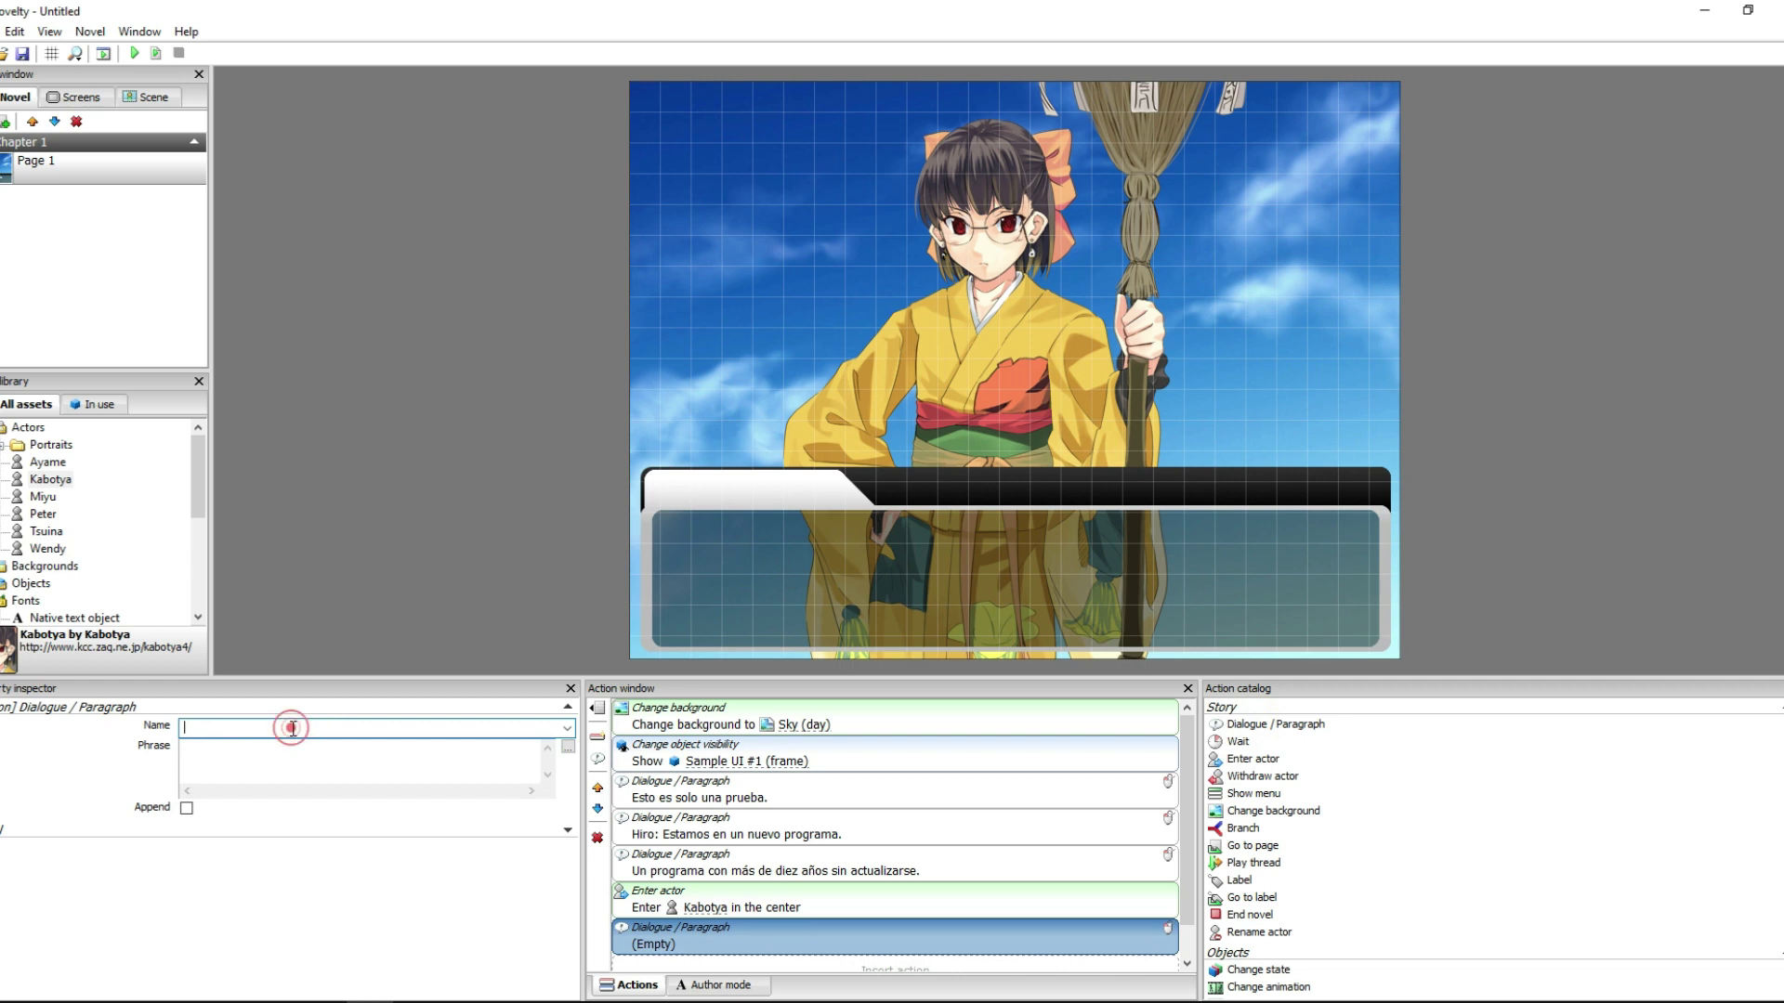
click(566, 728)
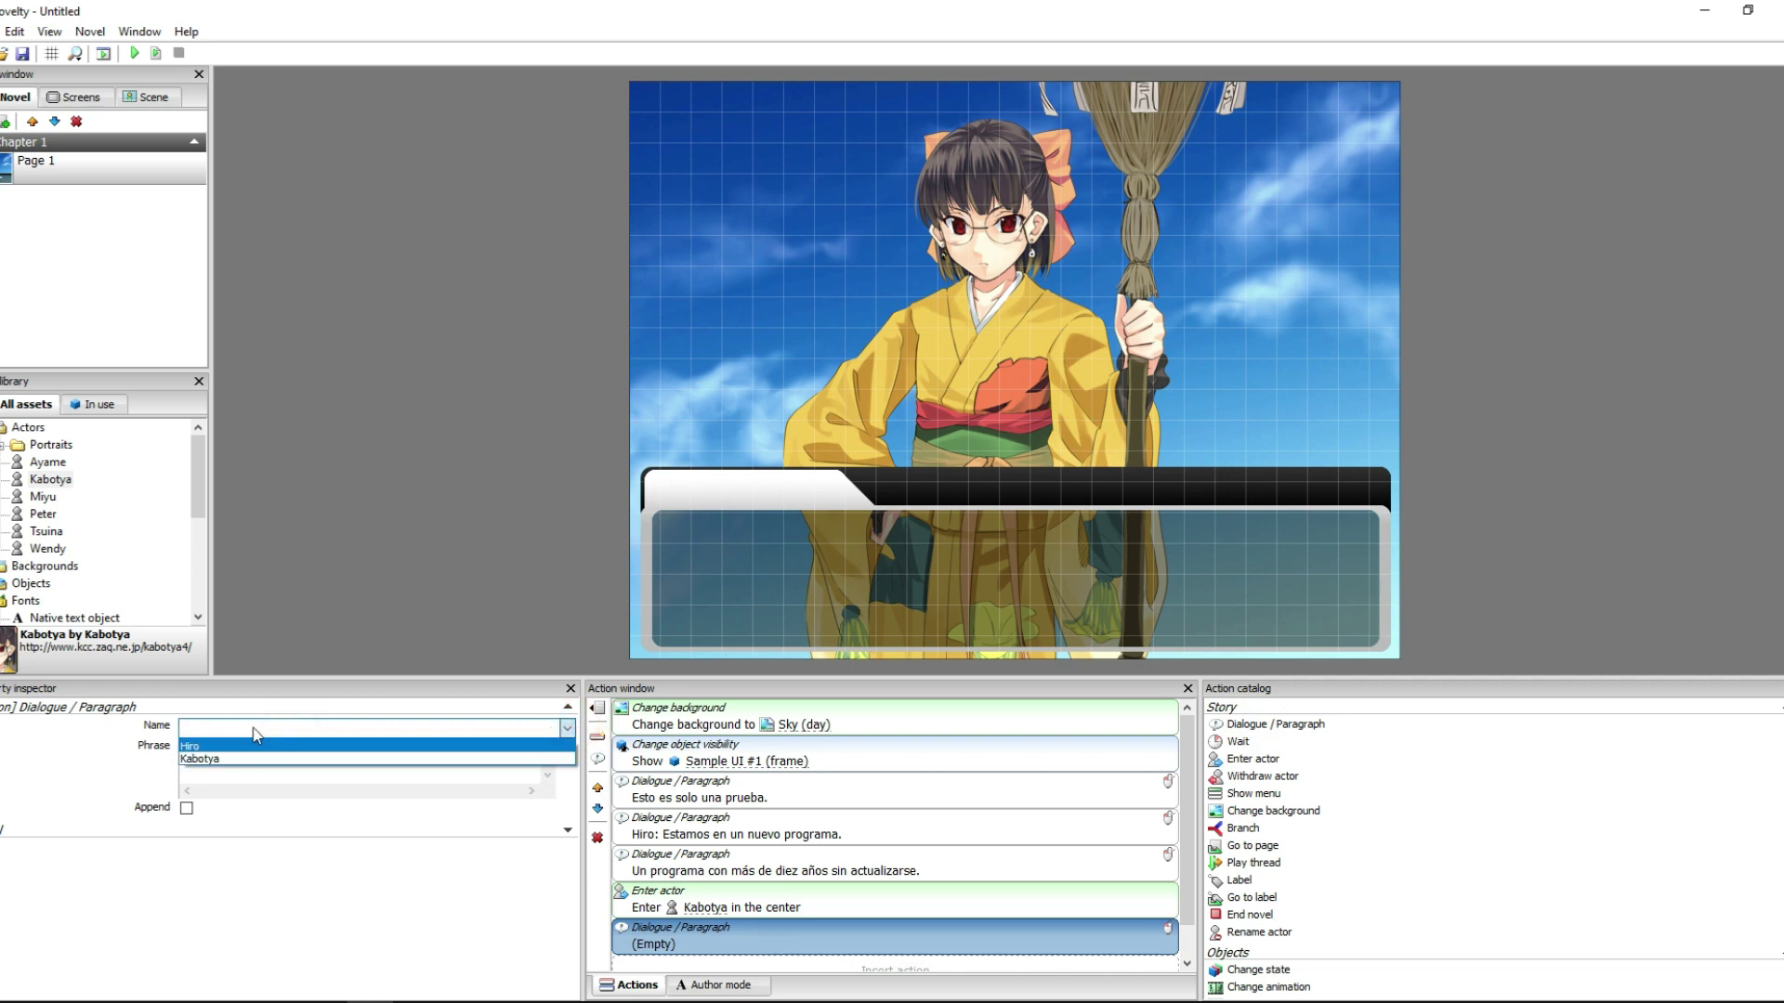
click(228, 762)
click(263, 756)
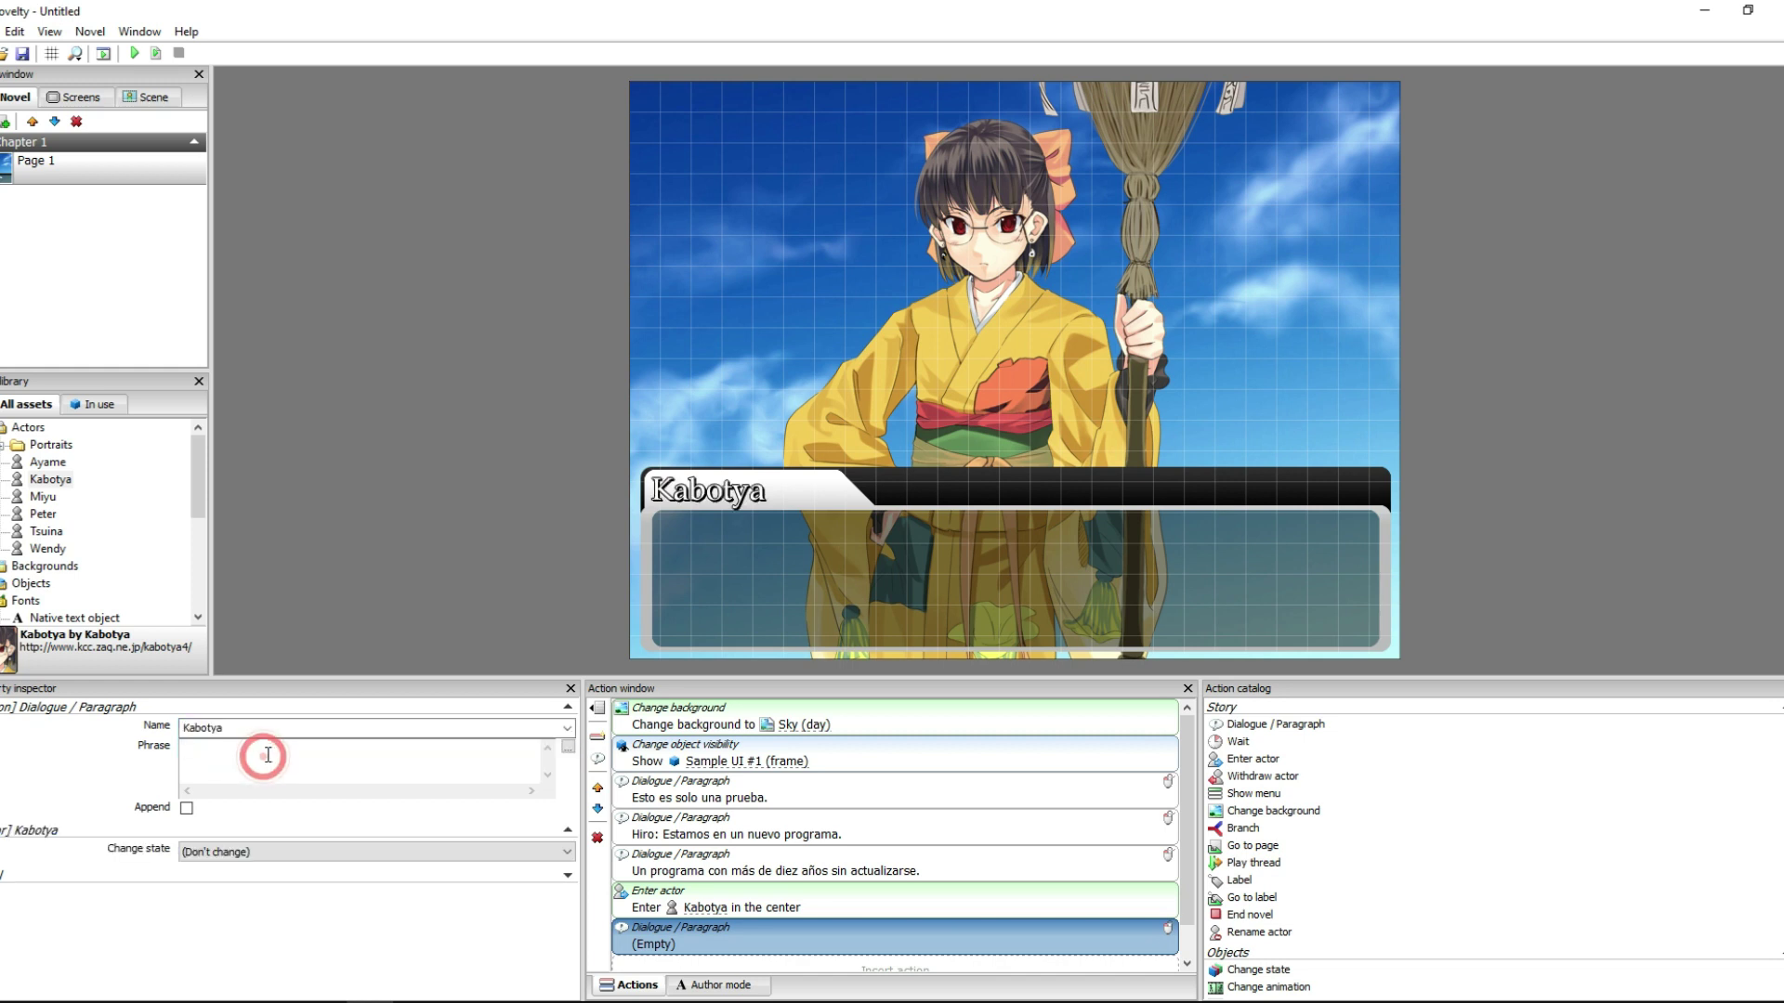
- Set the new dialogue's phrase to "Hola, soy uno de los personajes que vienen por defecto en Novelty."
text(Hola, soy )
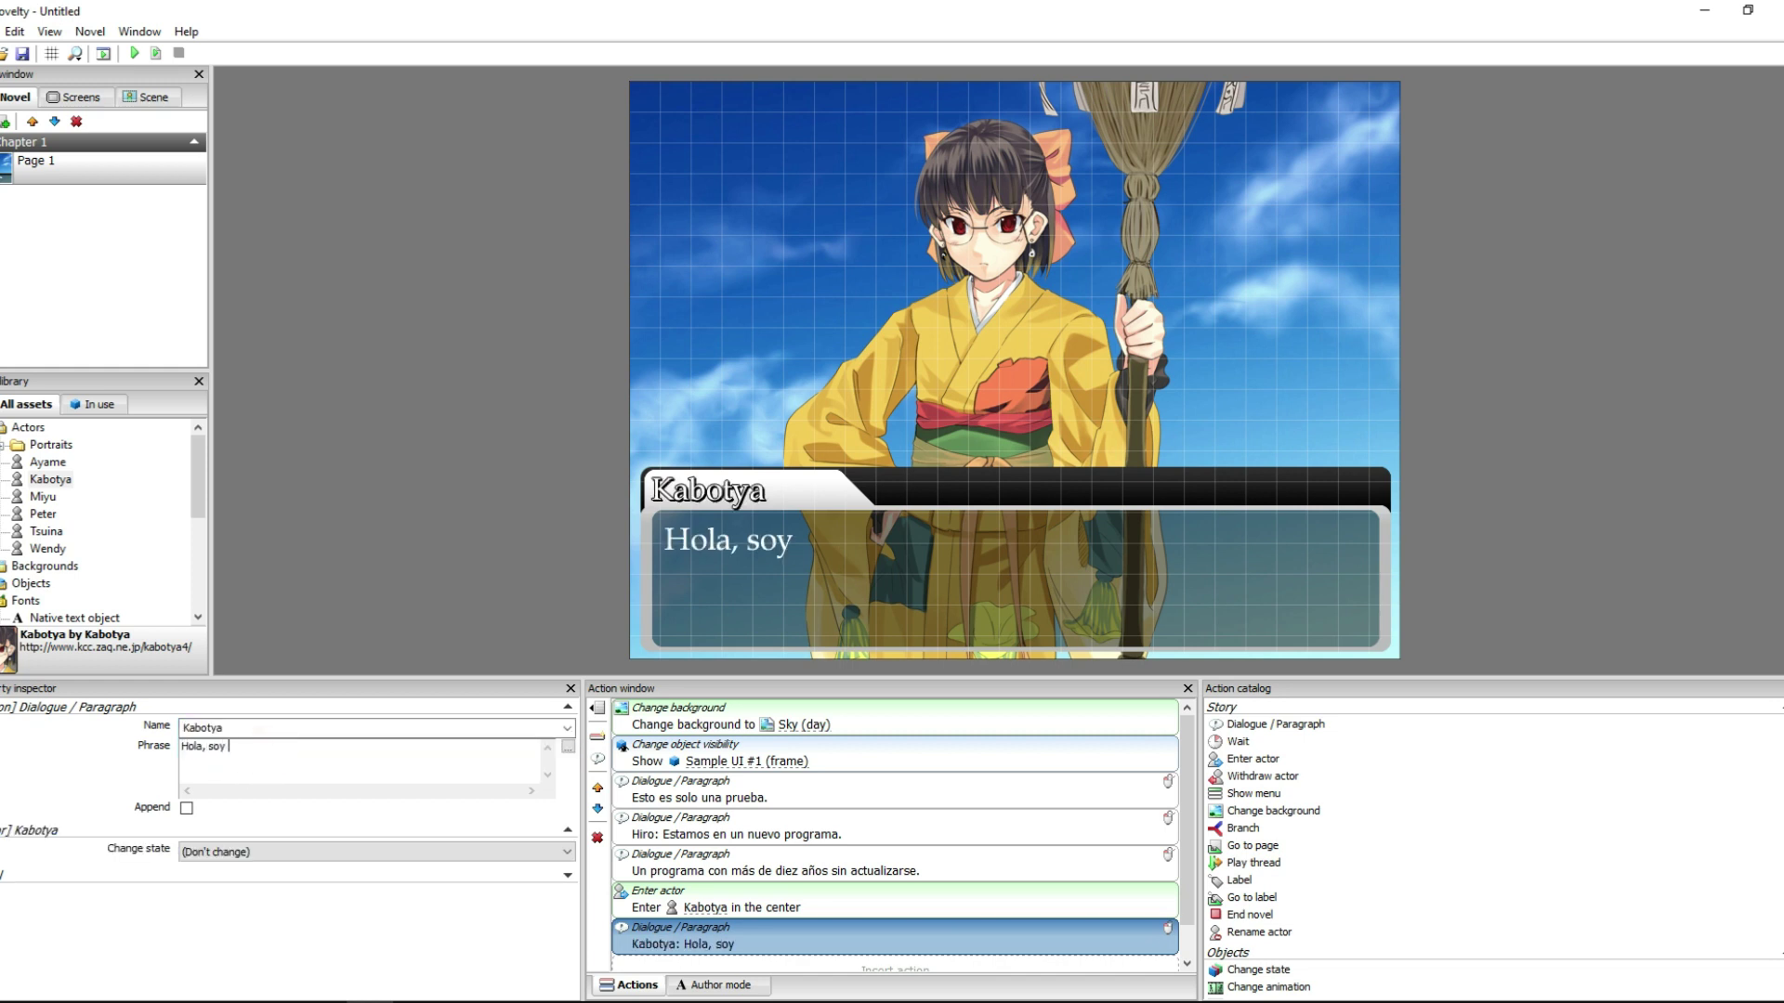
text(unop de los personajes que vienen por de)
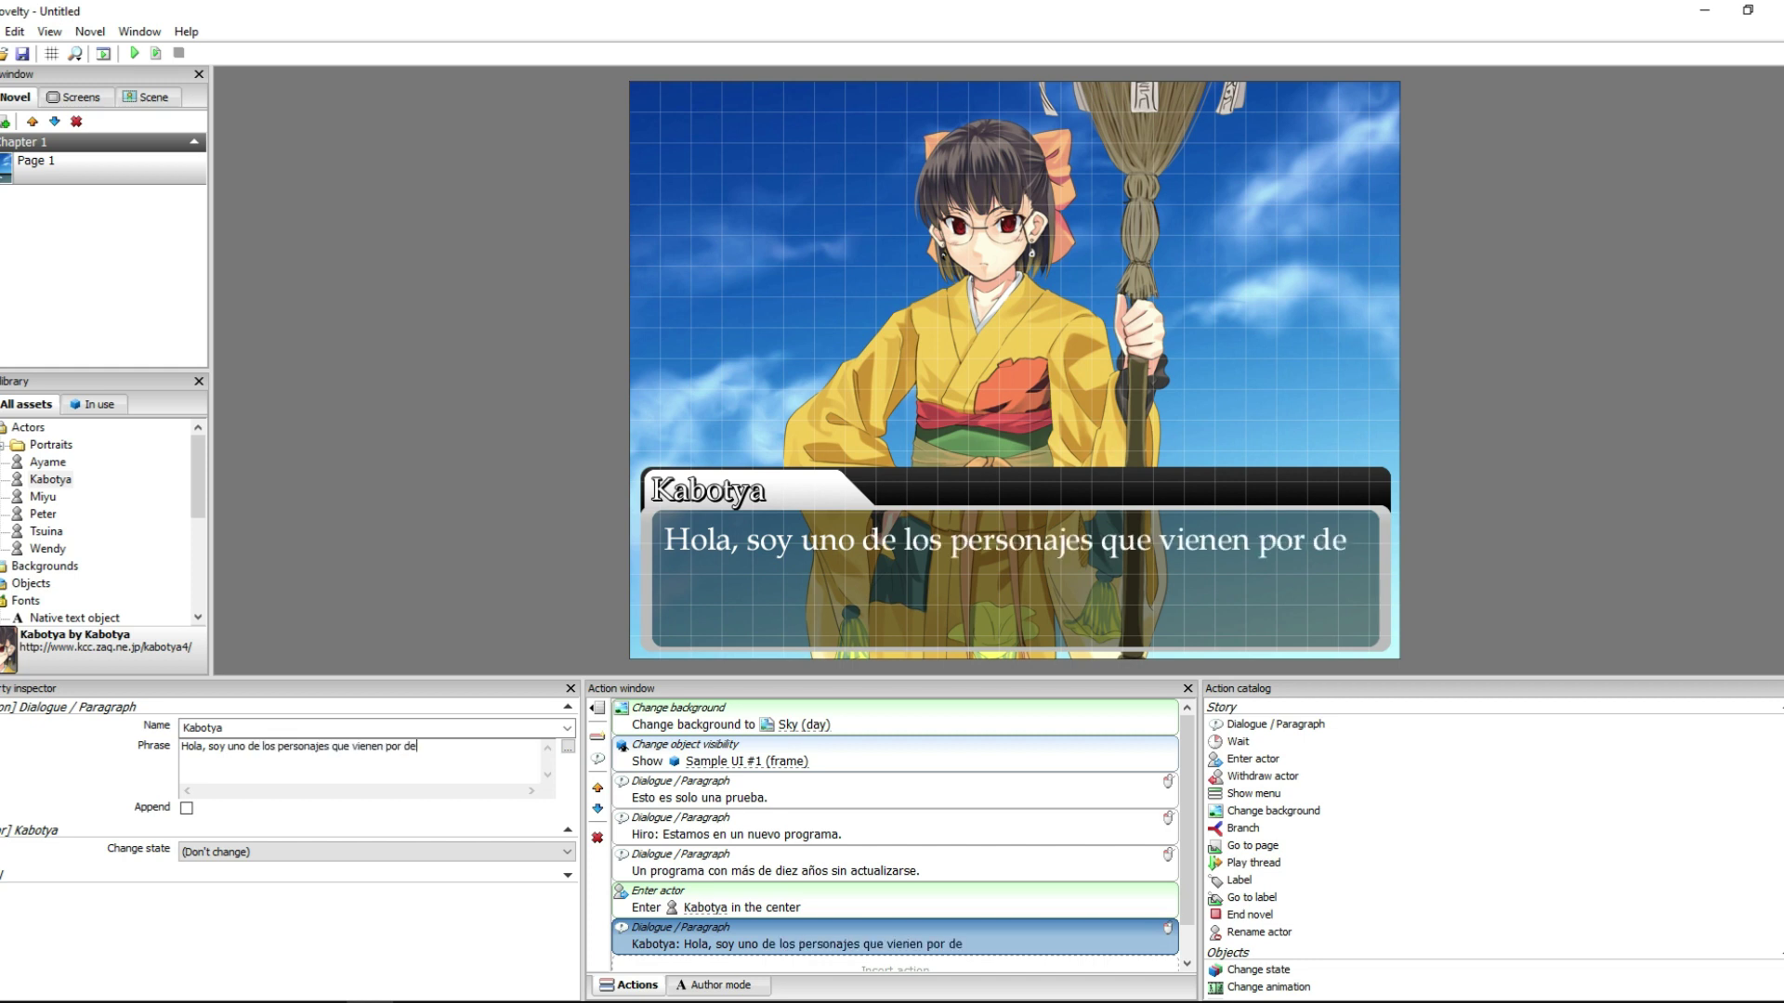
text(fecto en ove)
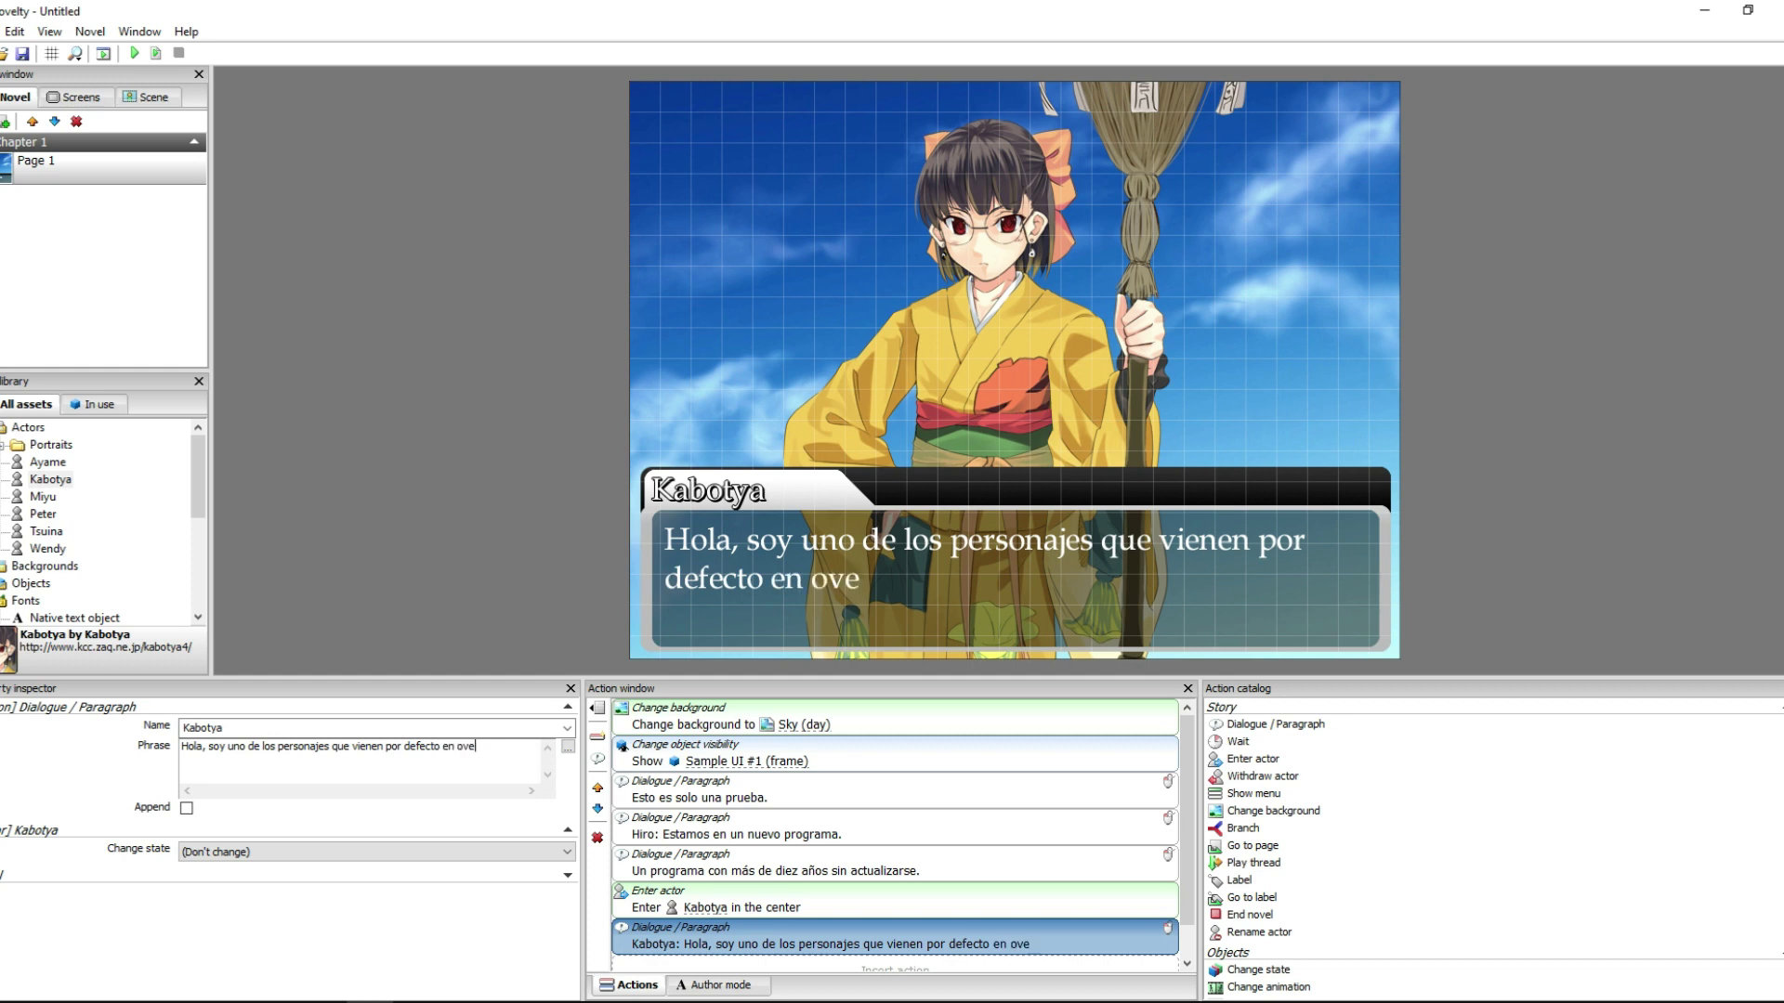
key(BackSpace)
key(BackSpace)
text(Nove)
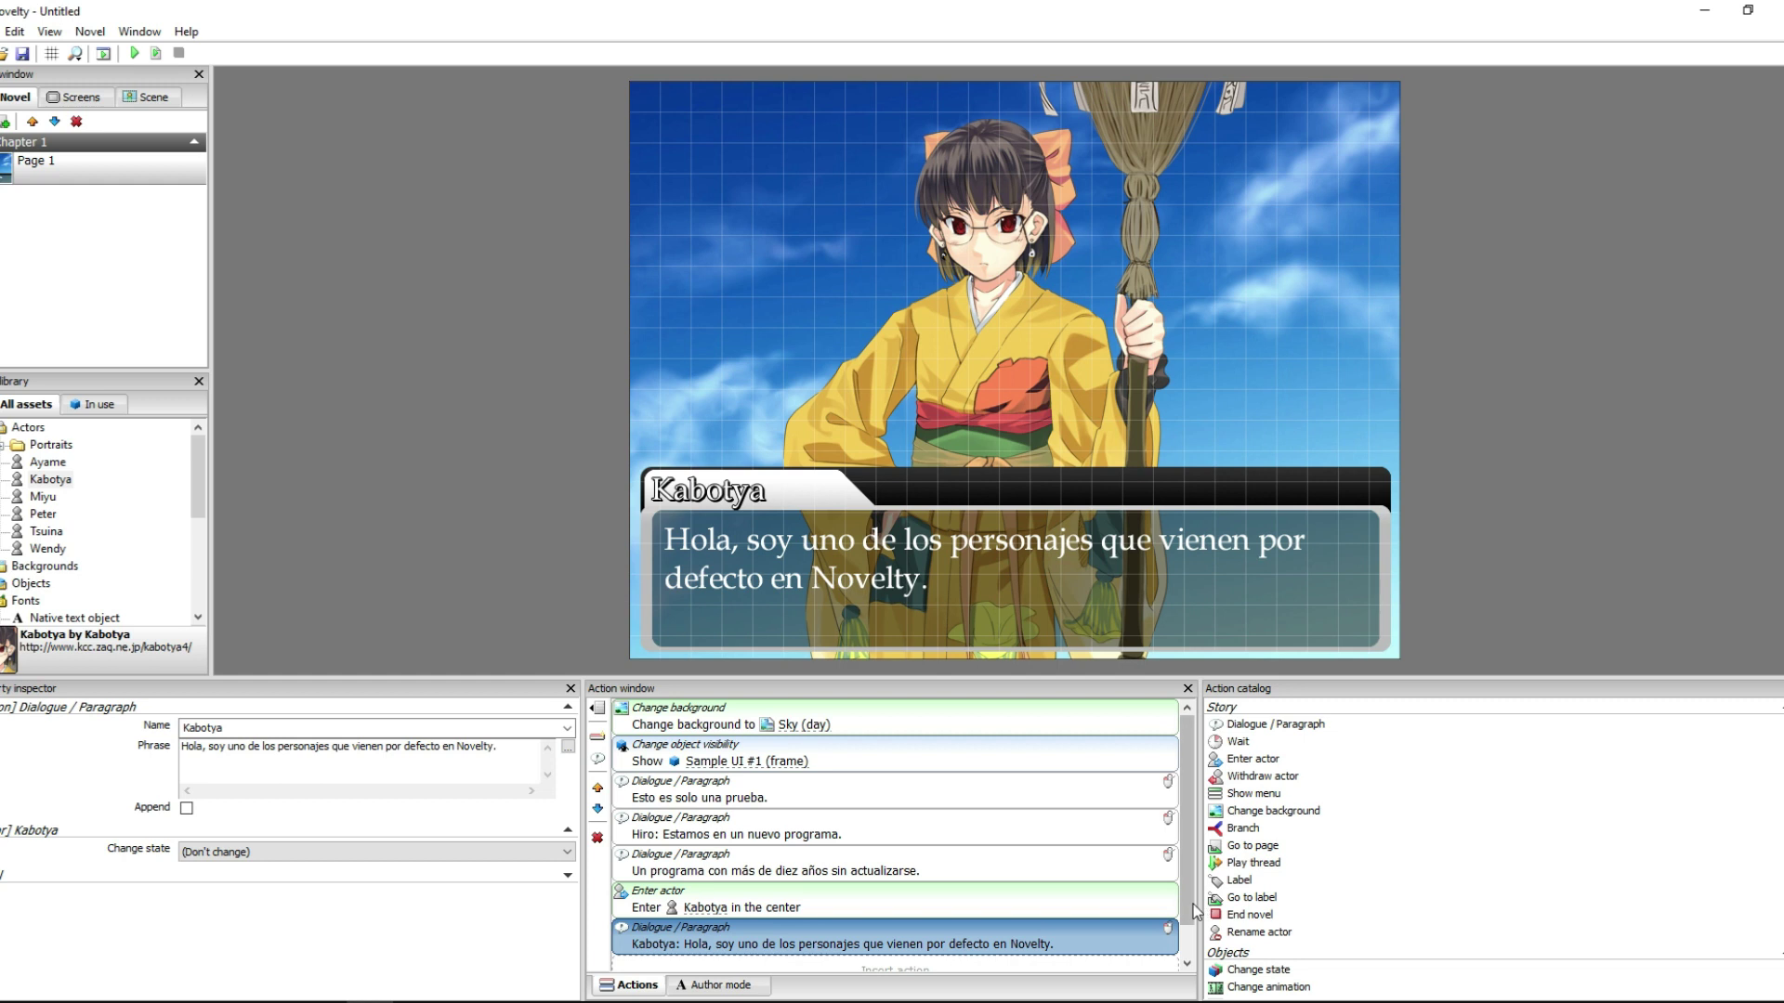
- Review the states Kabotya can change to during this dialogue line without picking one
click(1186, 963)
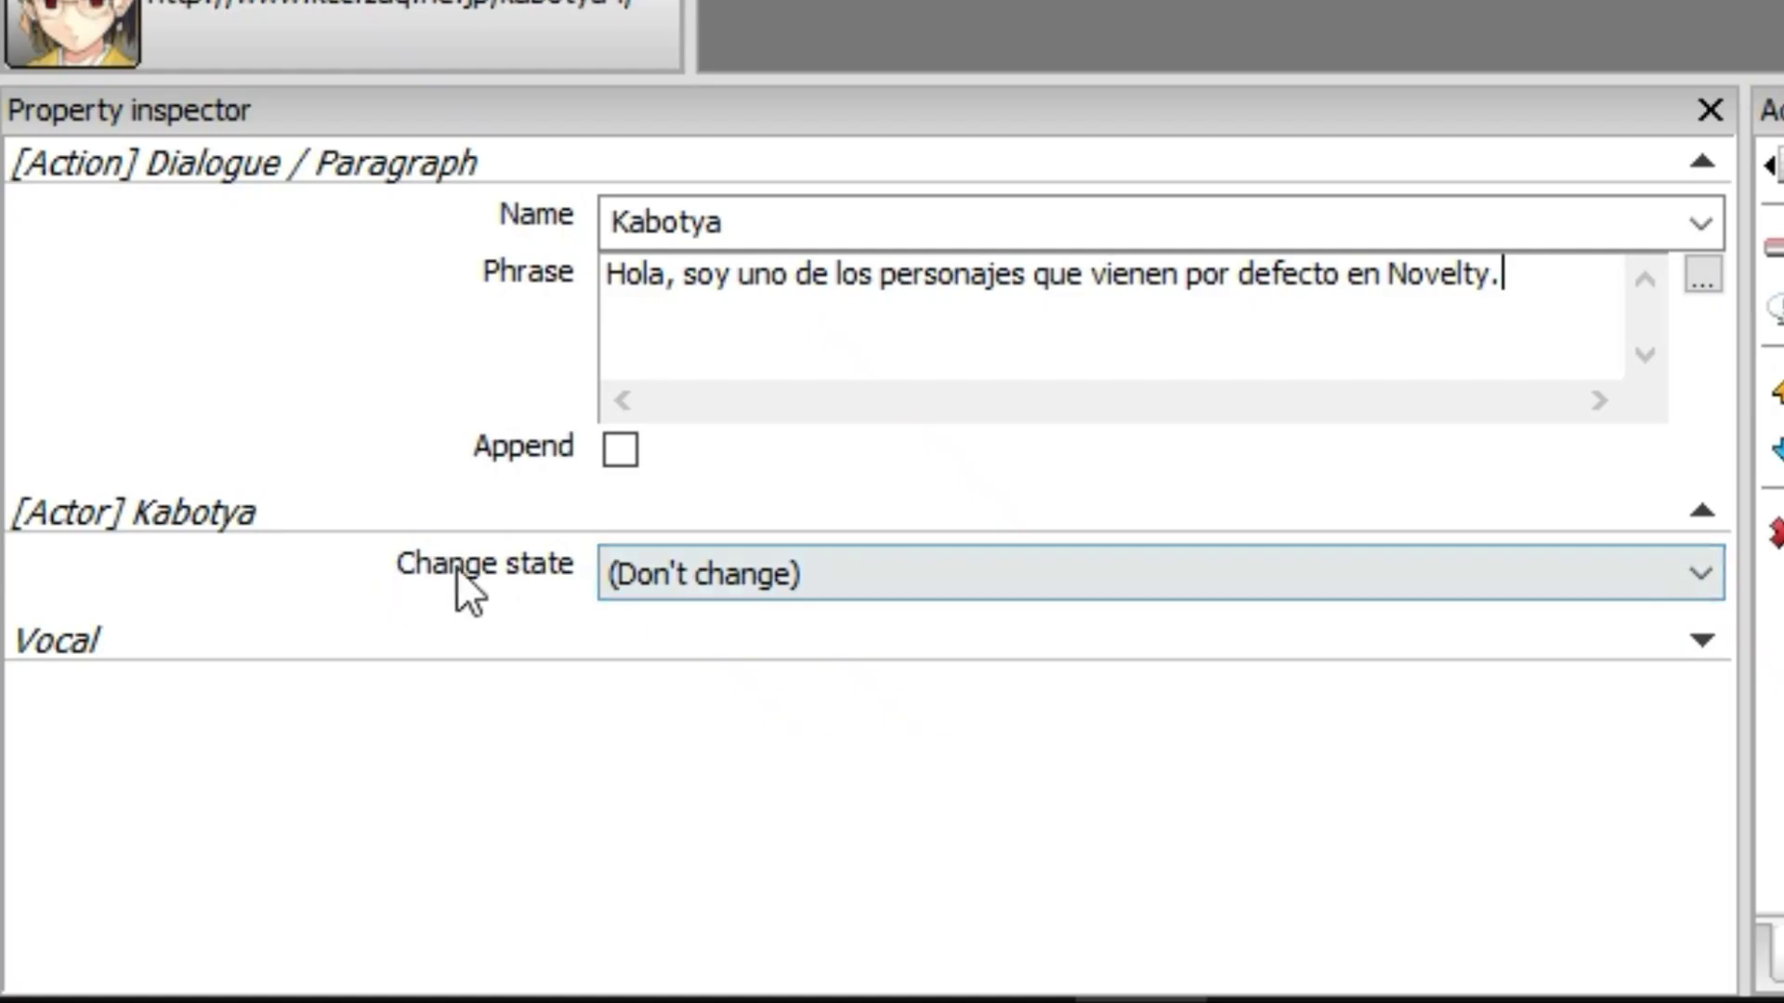
click(769, 575)
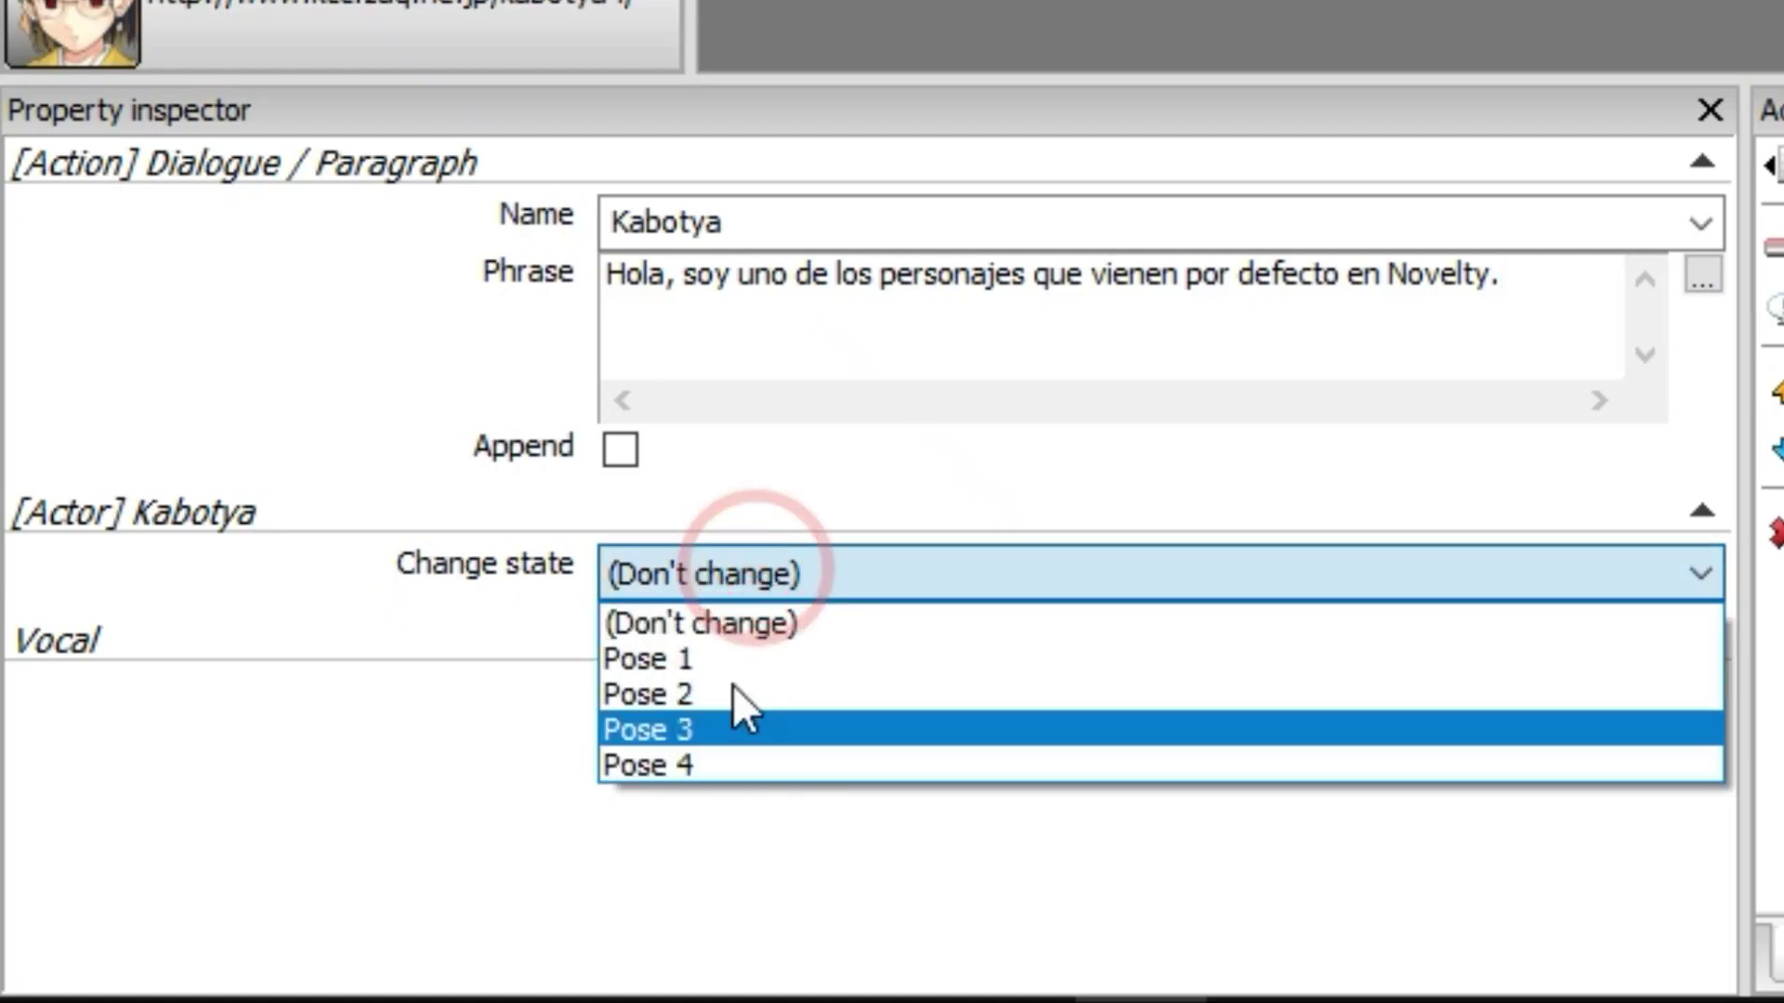
click(430, 705)
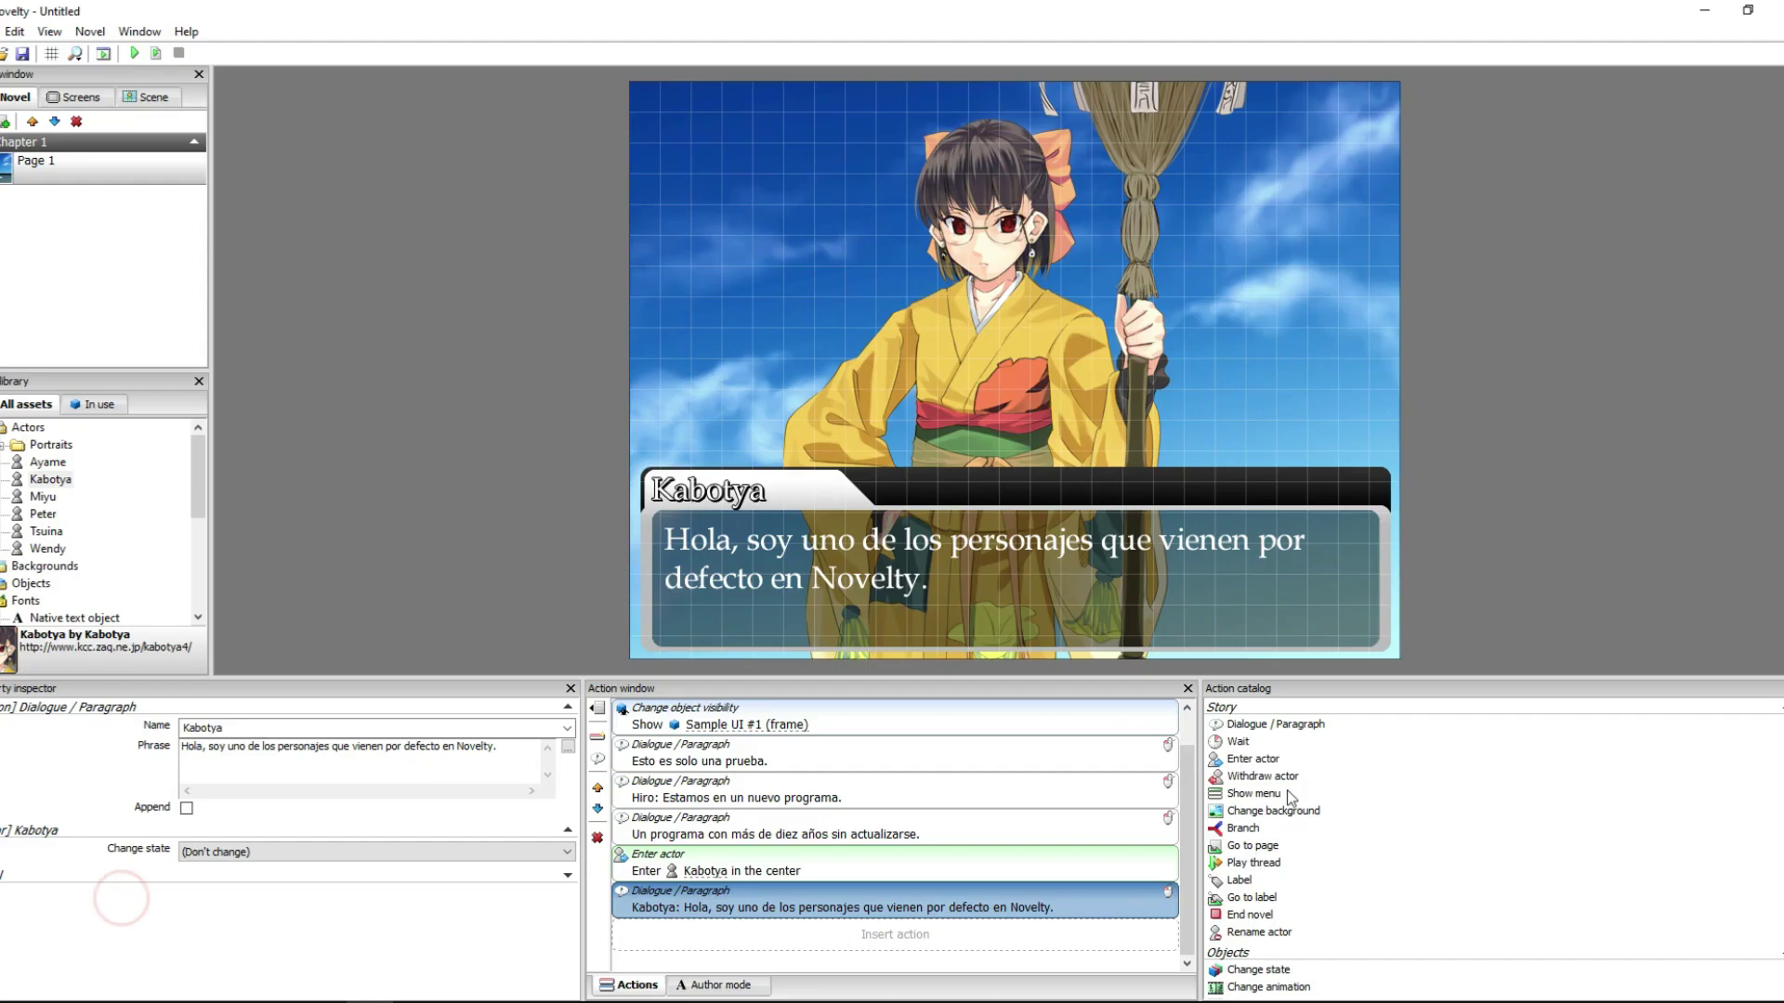
- Add another Dialogue / Paragraph action spoken by Kabotya with the phrase "¡Mucho gusto!"
double_click(1289, 731)
click(764, 906)
click(334, 762)
text(Mucho gustoi)
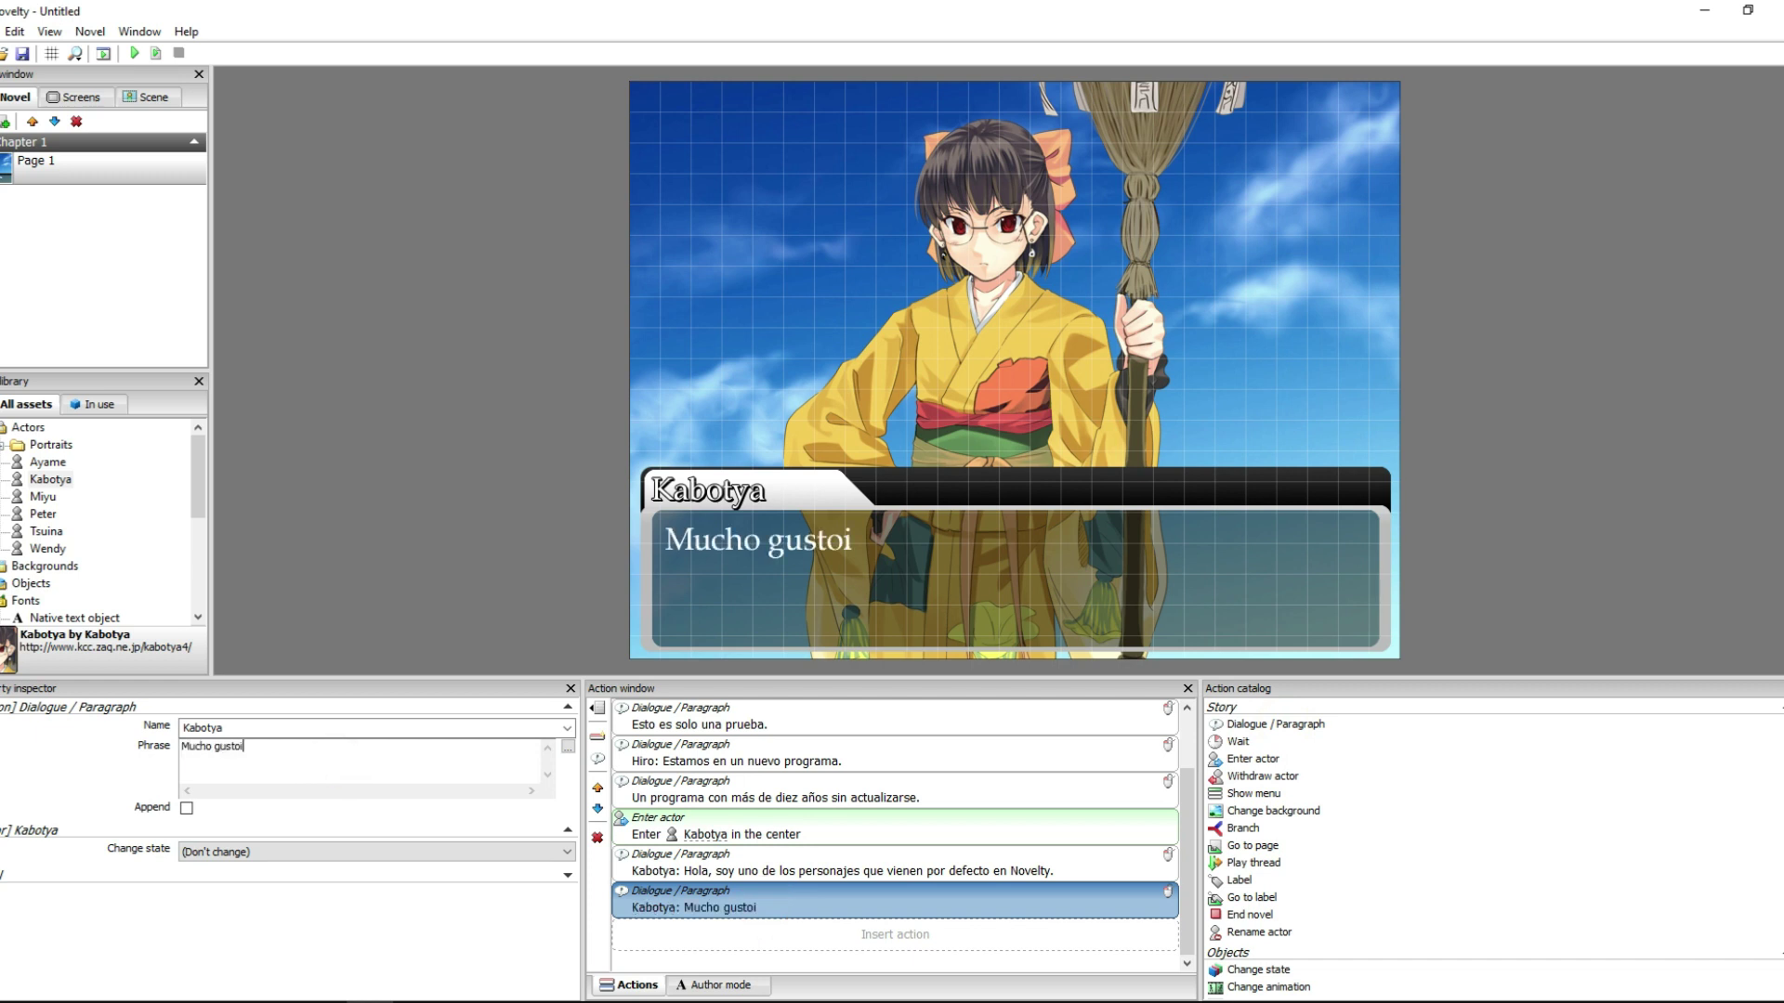
text(¡)
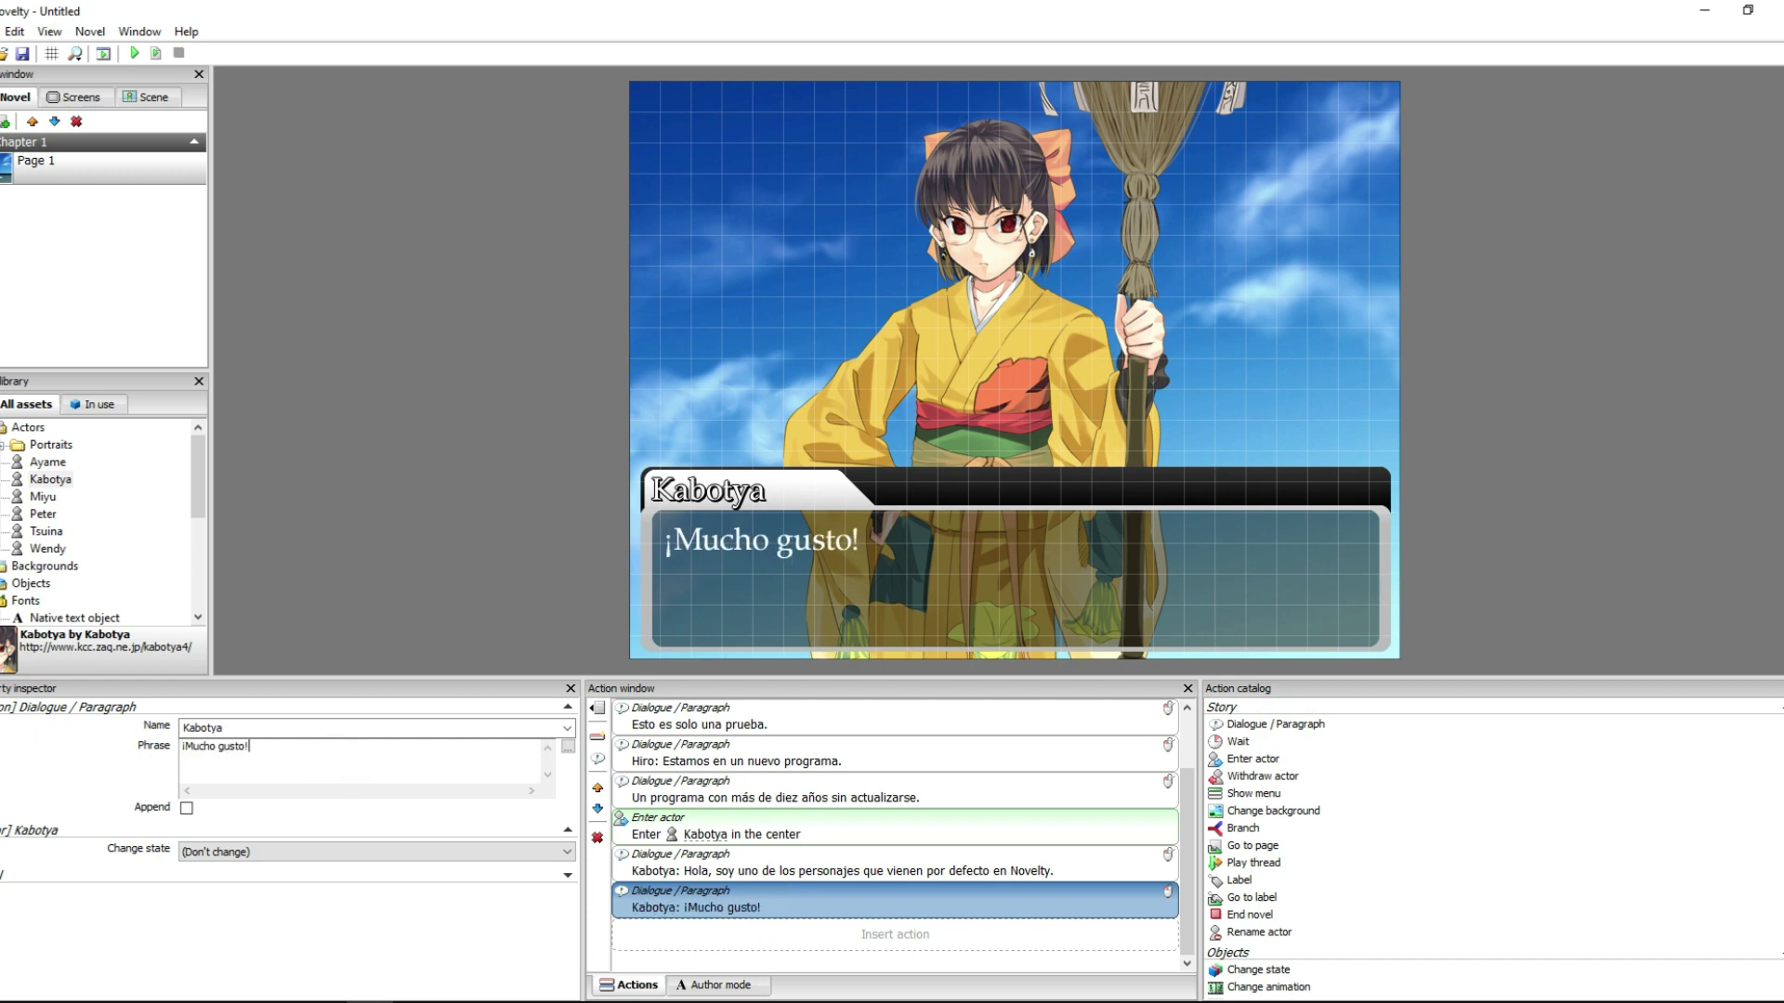
- Change Kabotya's state to Pose 4 for the "¡Mucho gusto!" line
click(359, 852)
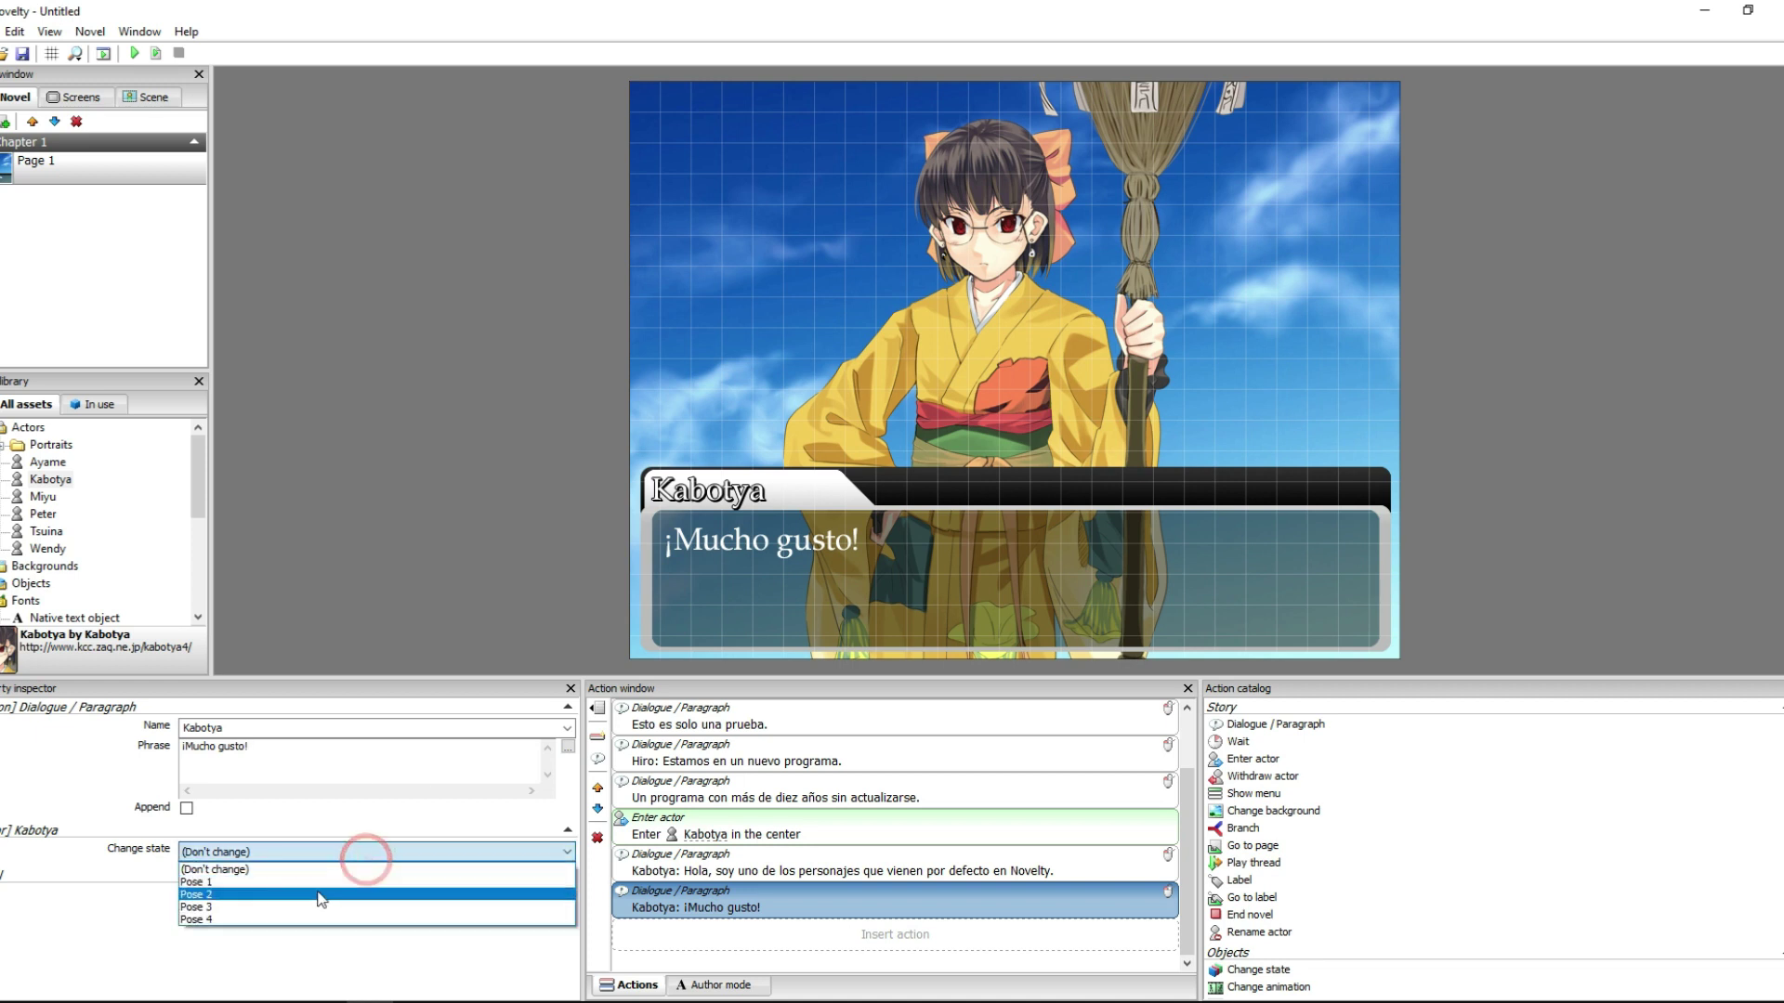
click(283, 917)
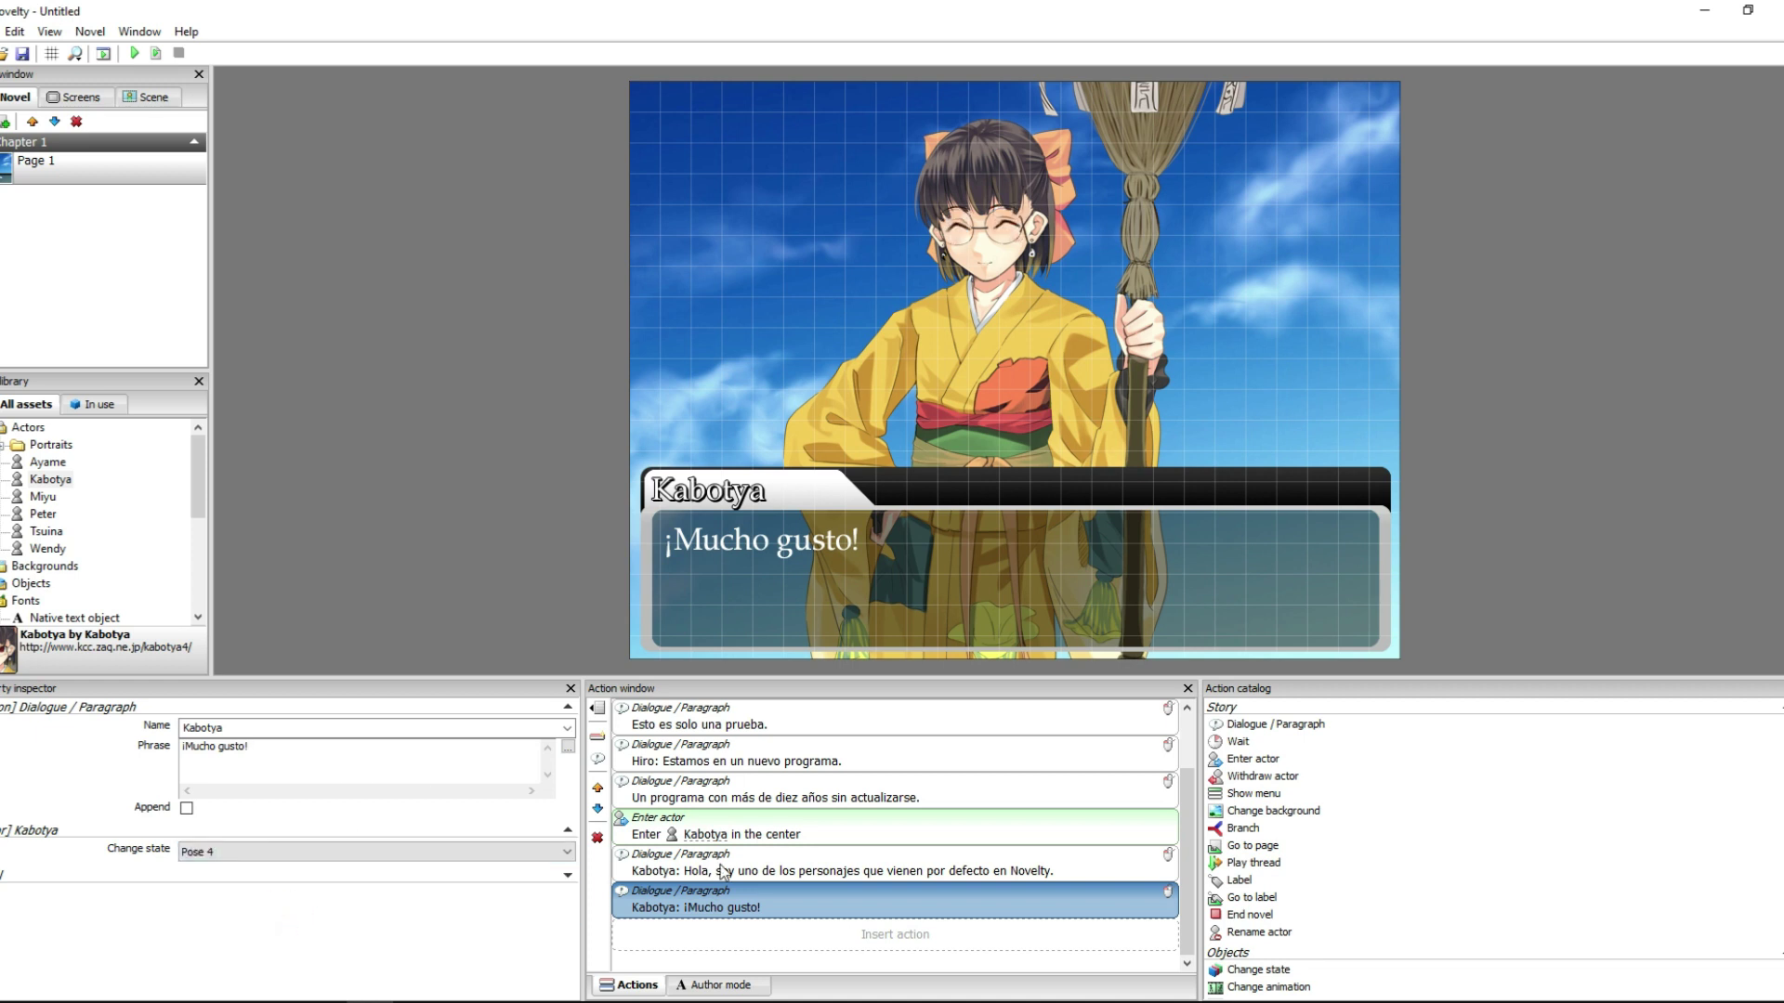
- Add a Dialogue / Paragraph action spoken by Hiro with the phrase "Wow, que fácil es añadir personajes."
double_click(1263, 726)
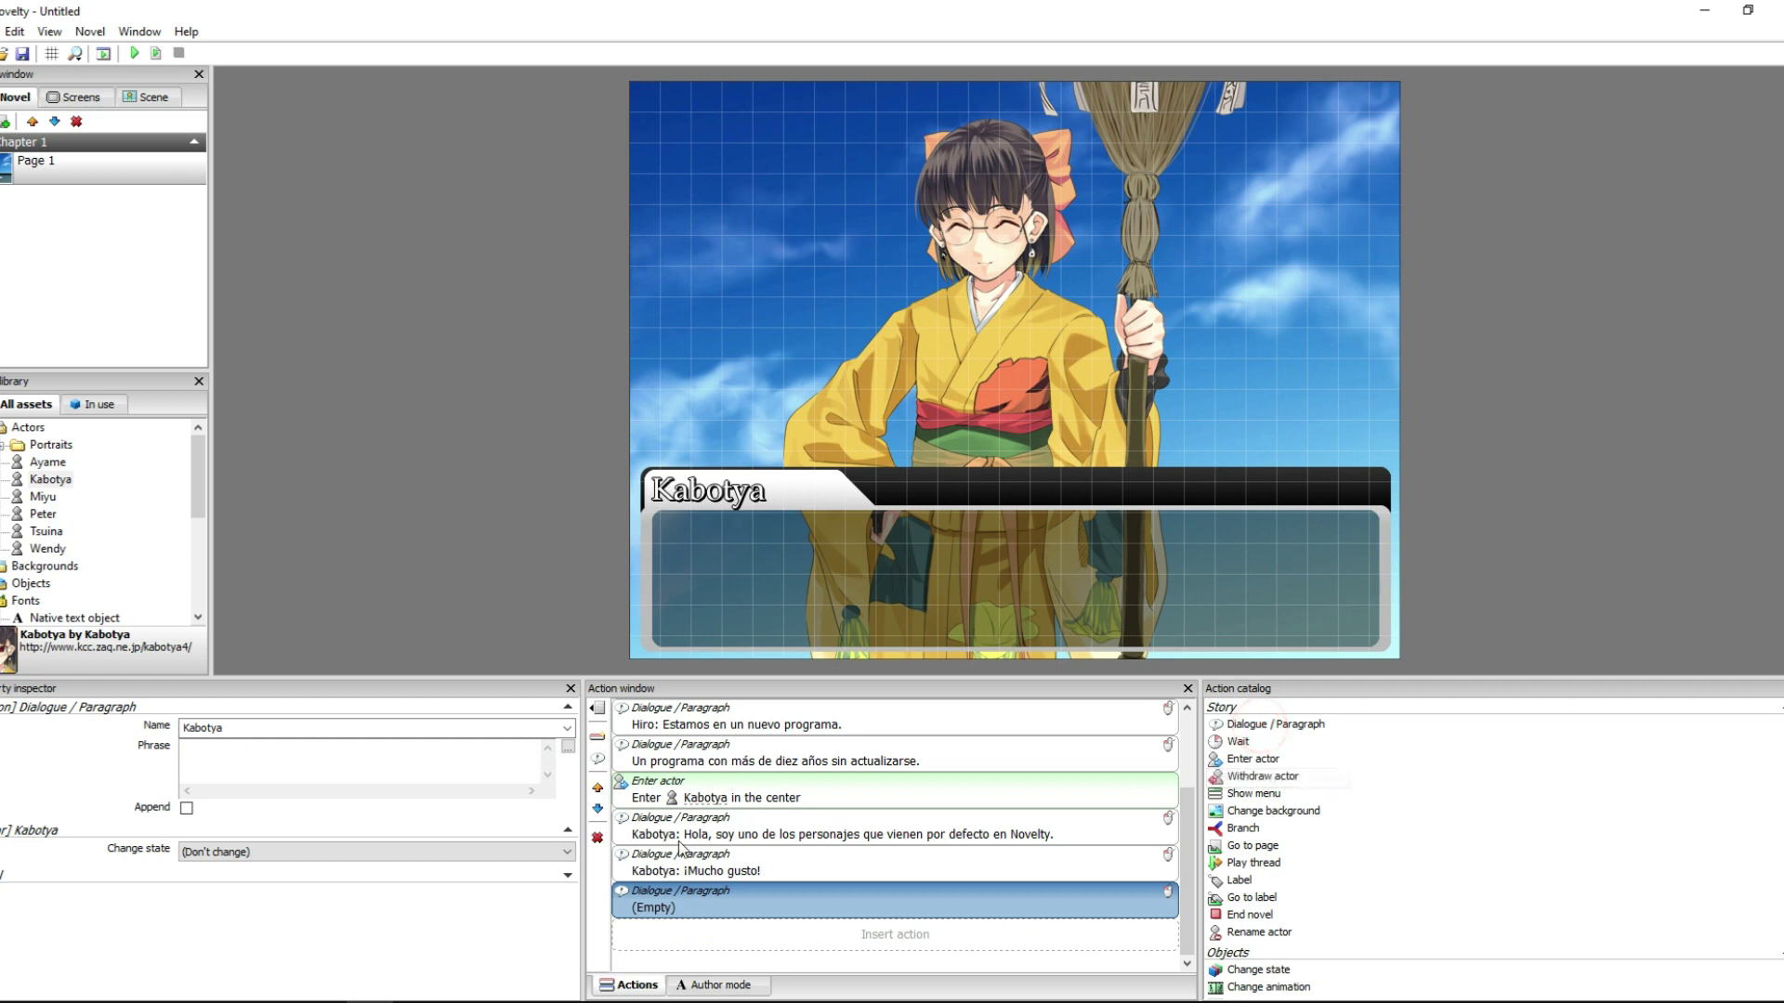
double_click(238, 726)
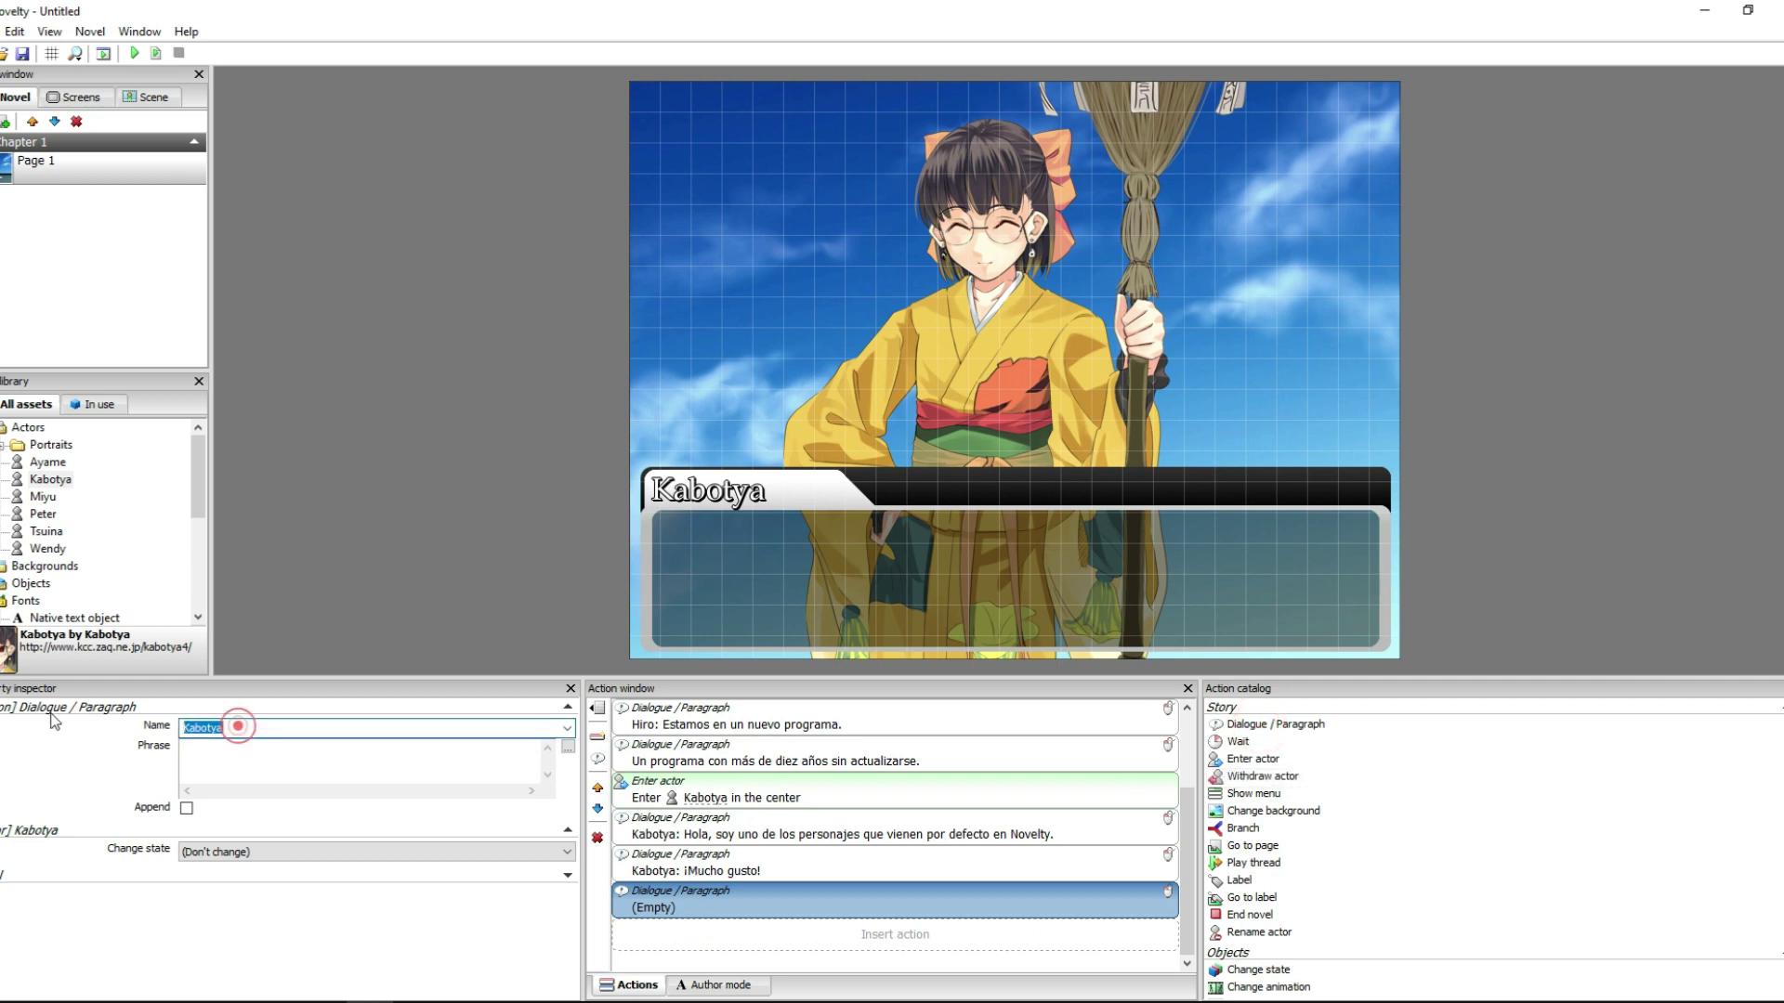
text(Hiro)
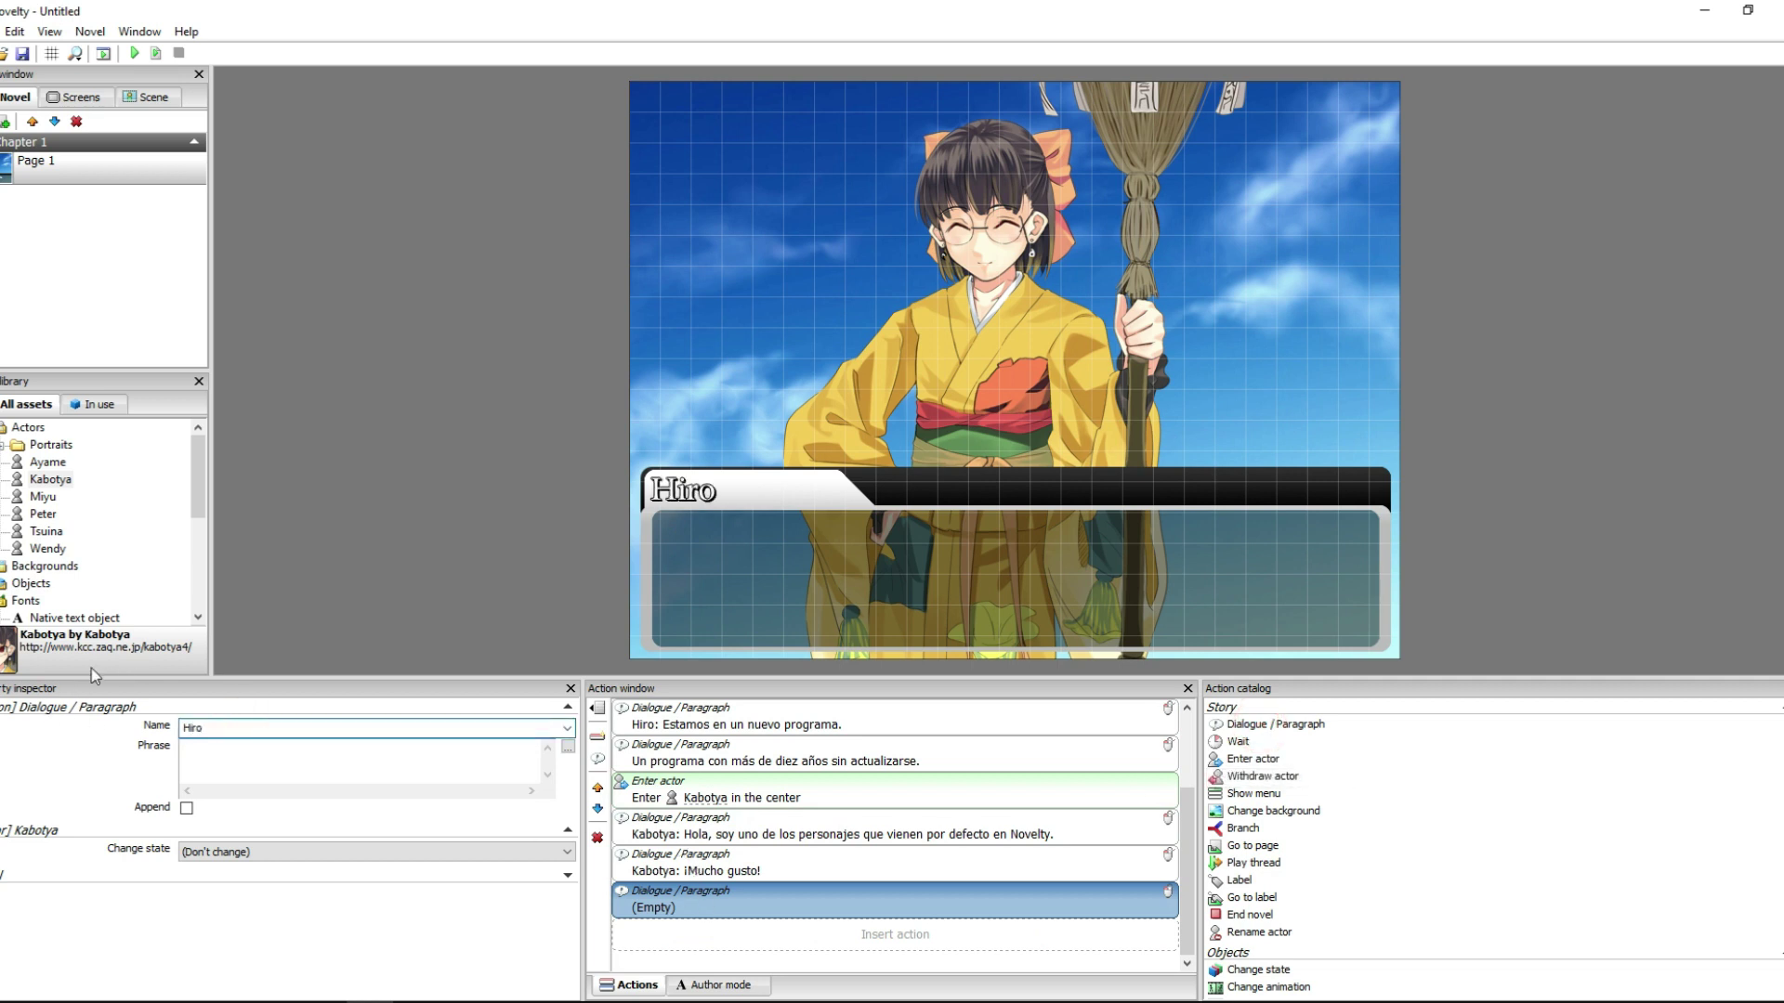
click(308, 748)
text(Wow, )
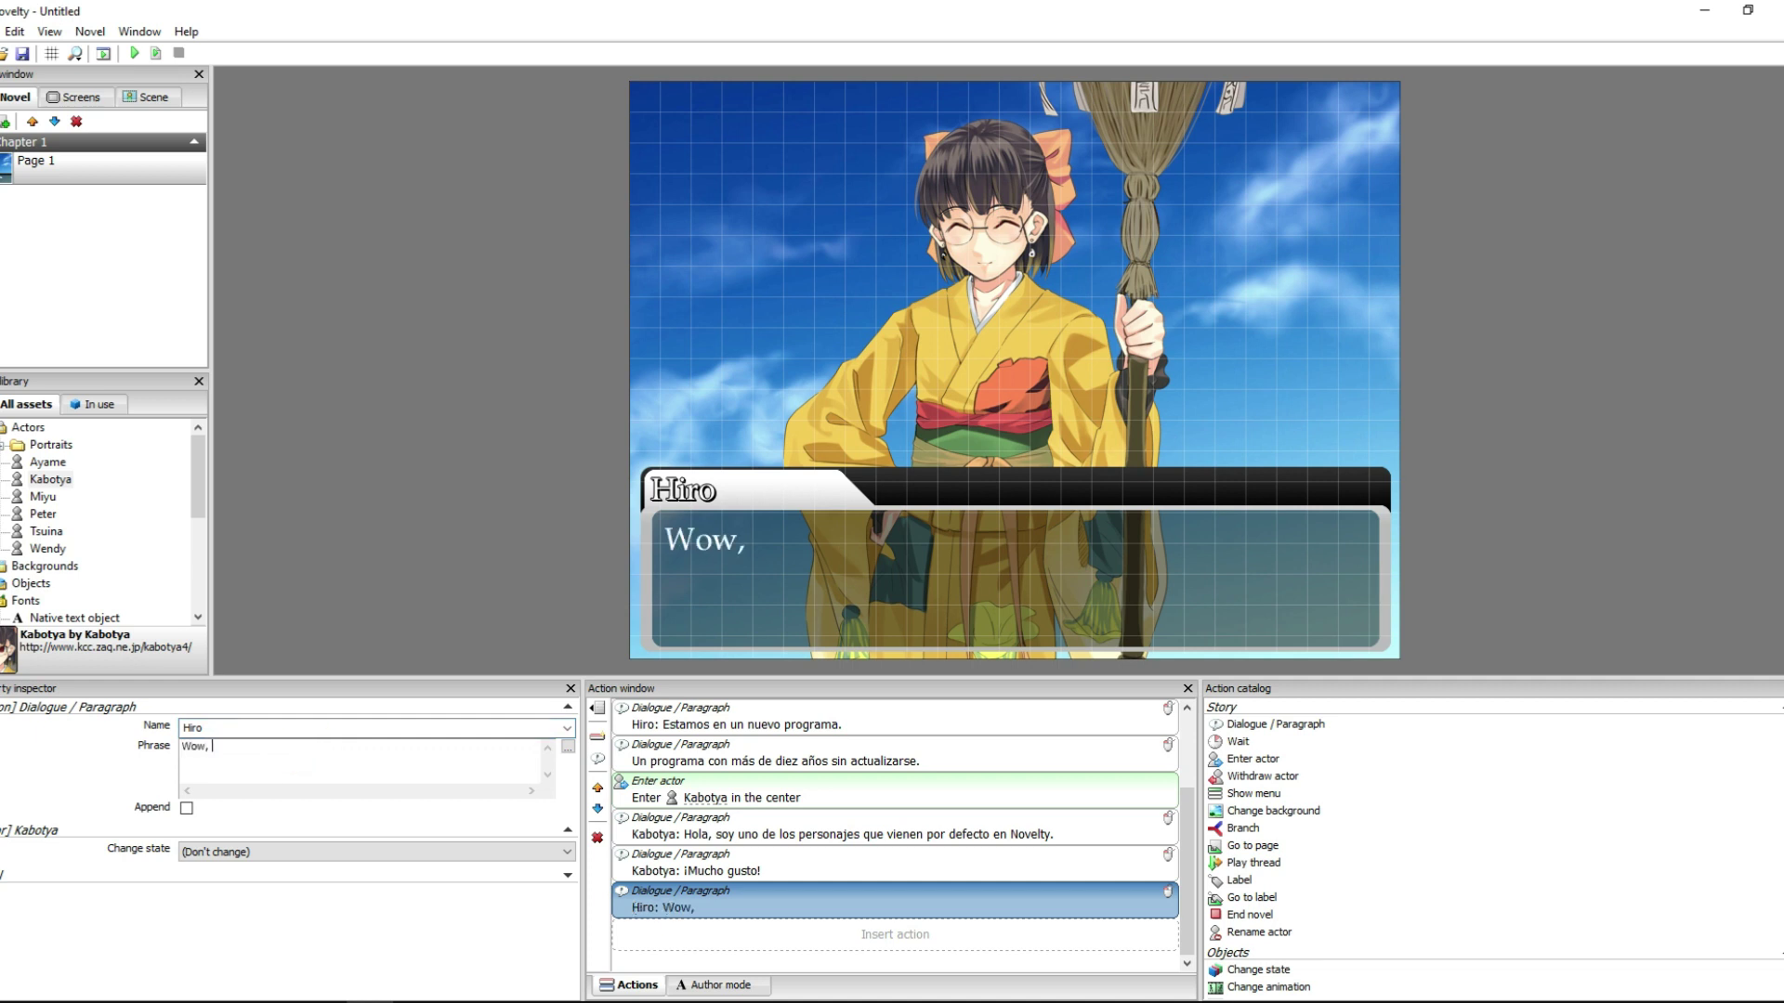
text(que fácil es añadir)
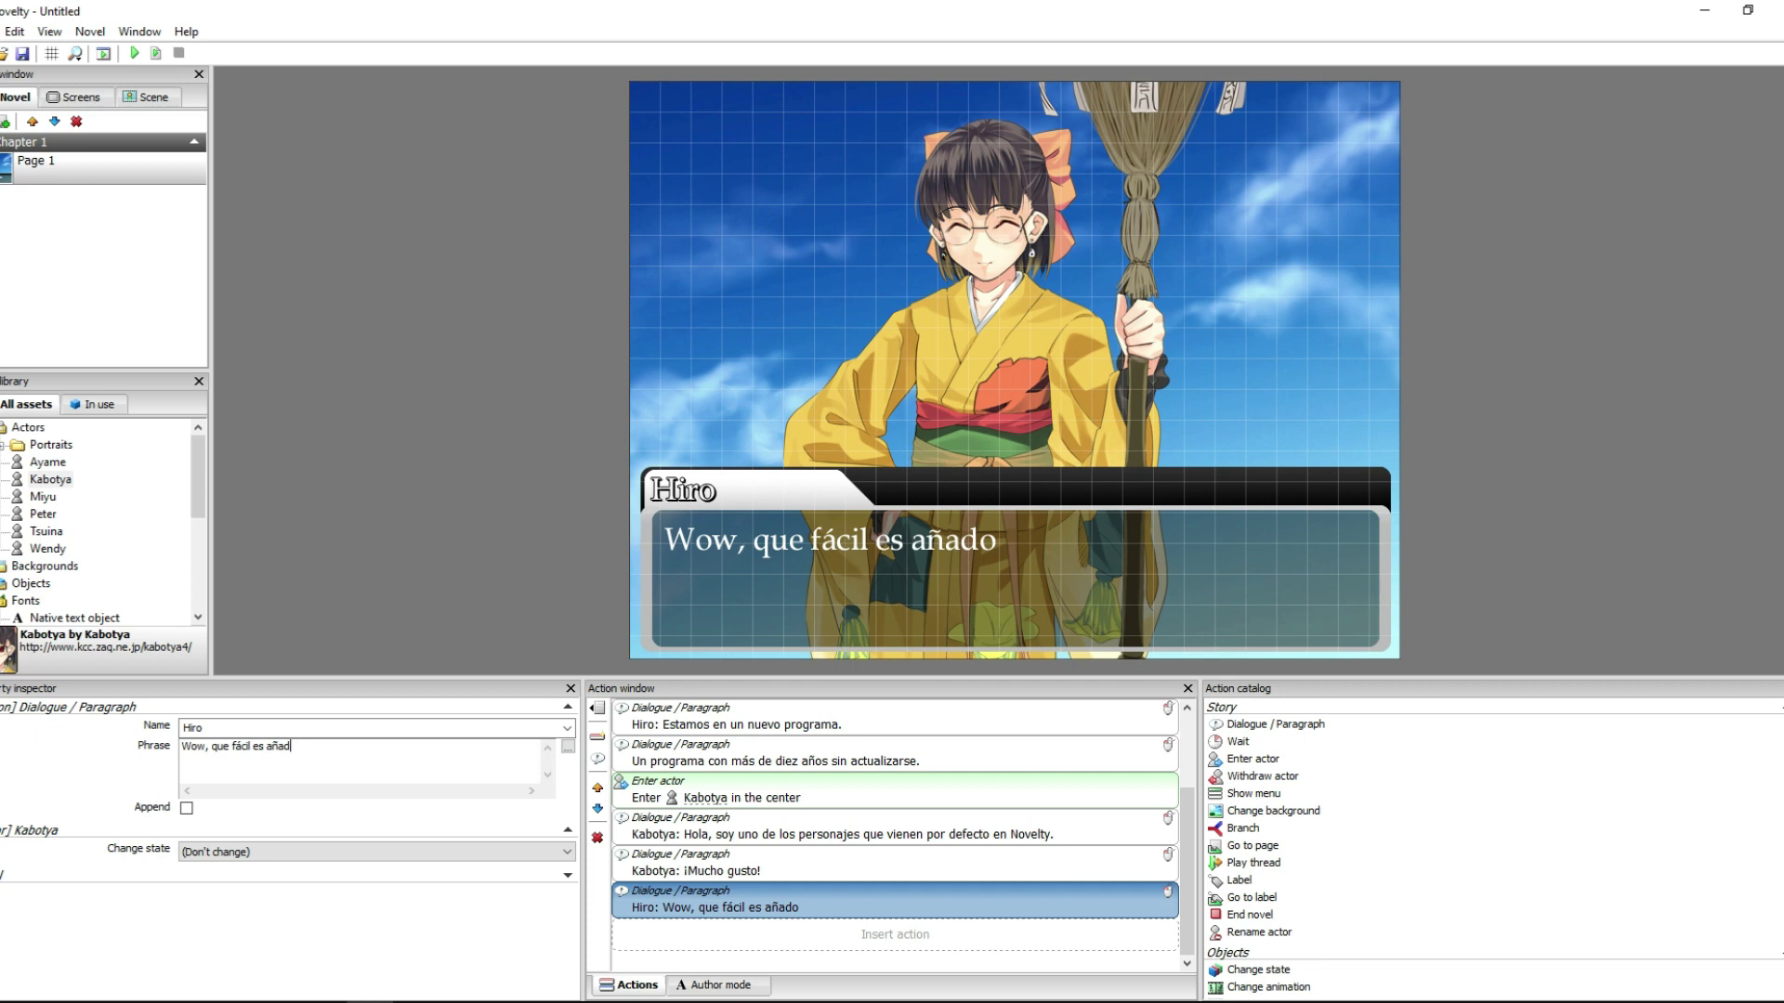
text( personajes.)
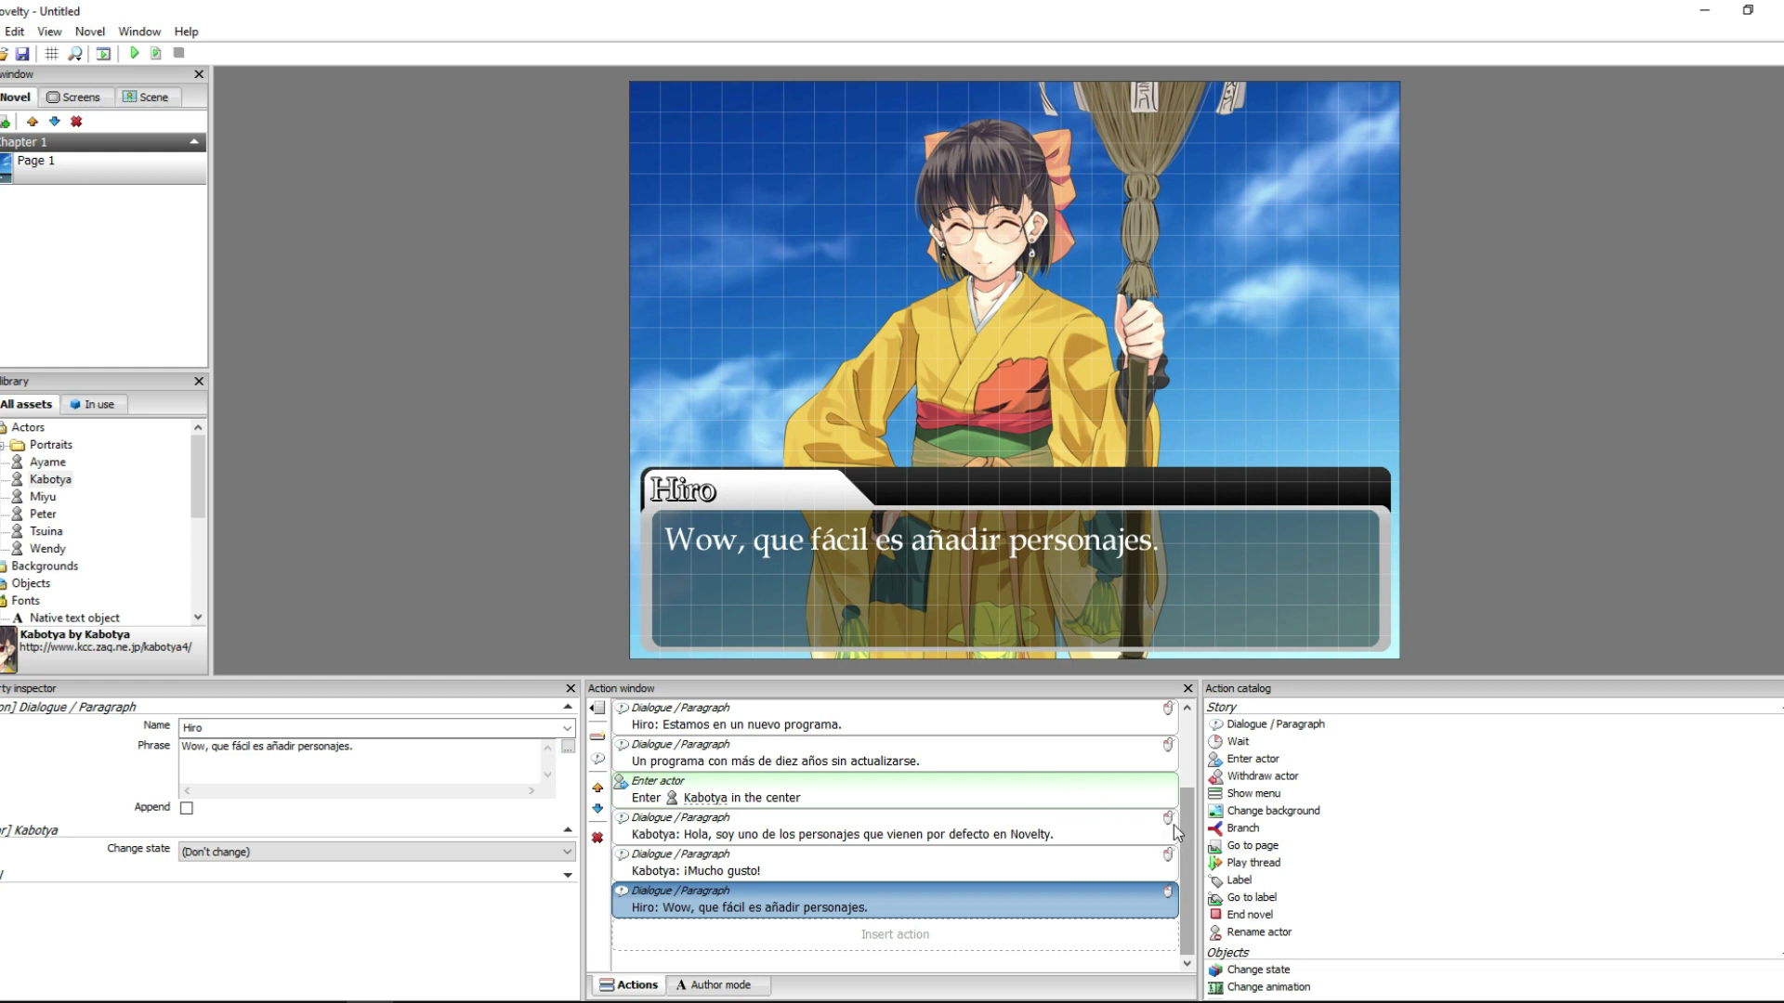
- Run the novel from its first action, advance to Hiro's first line, and stop playback
scroll(1143, 790, up, 3)
click(1143, 710)
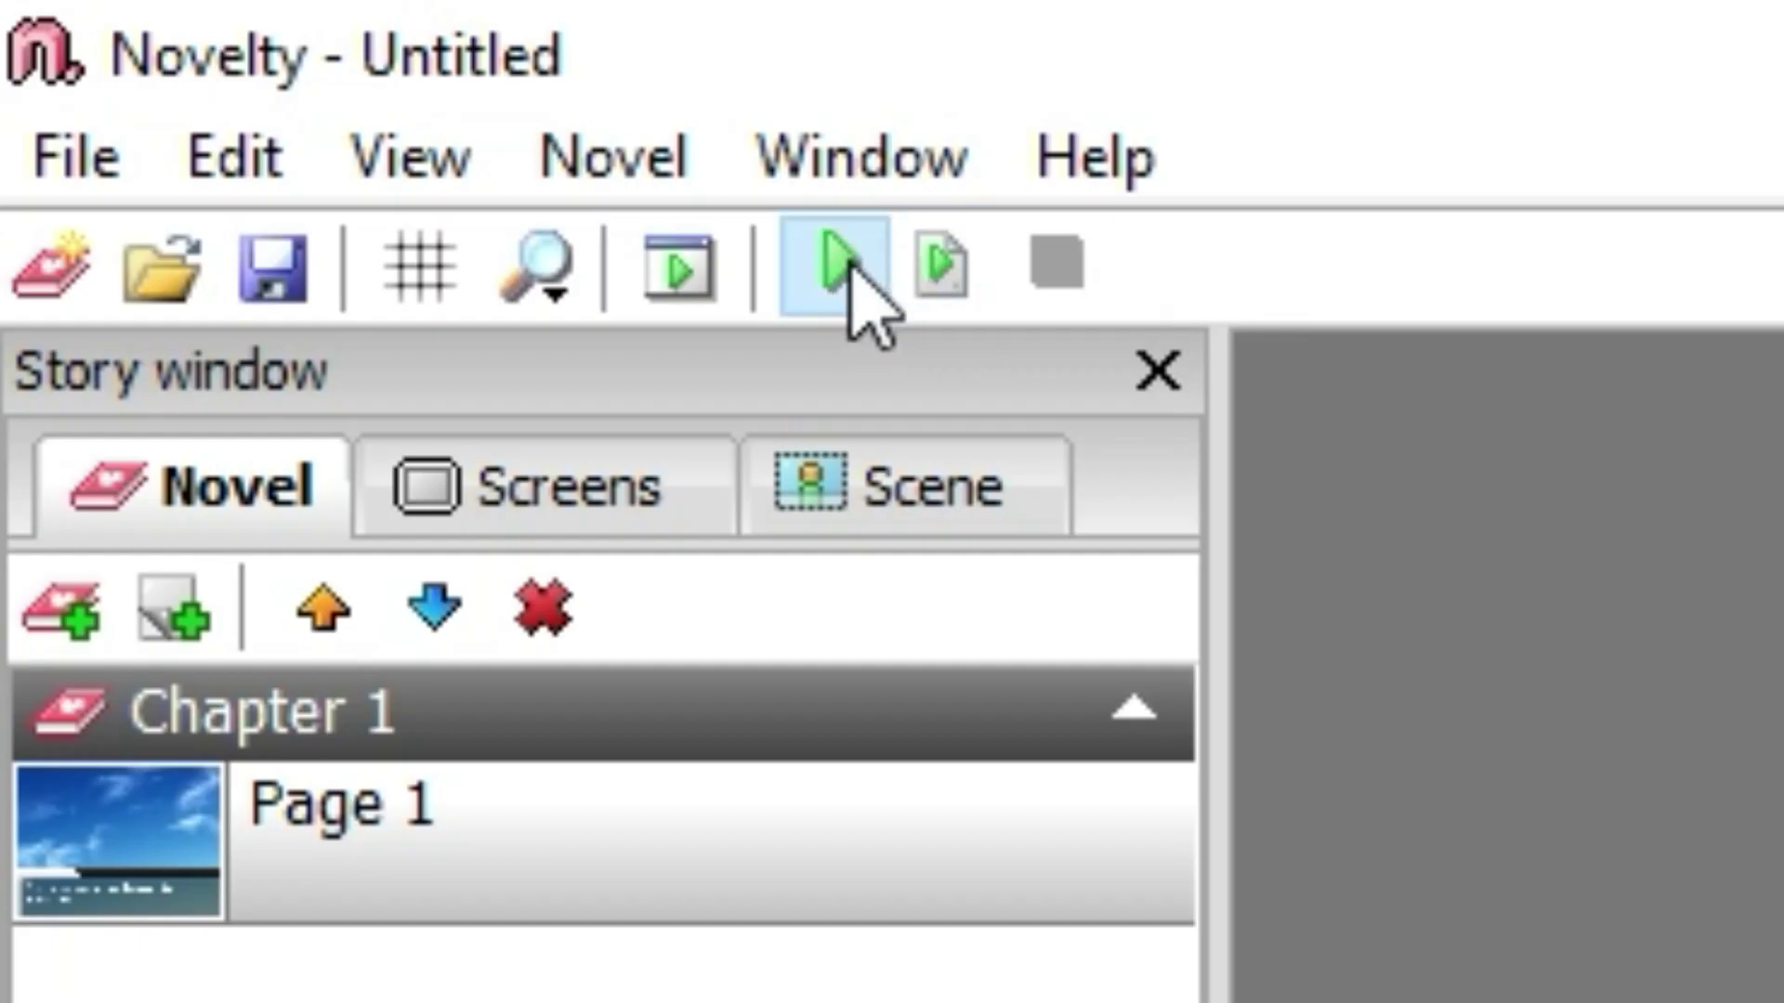
click(135, 55)
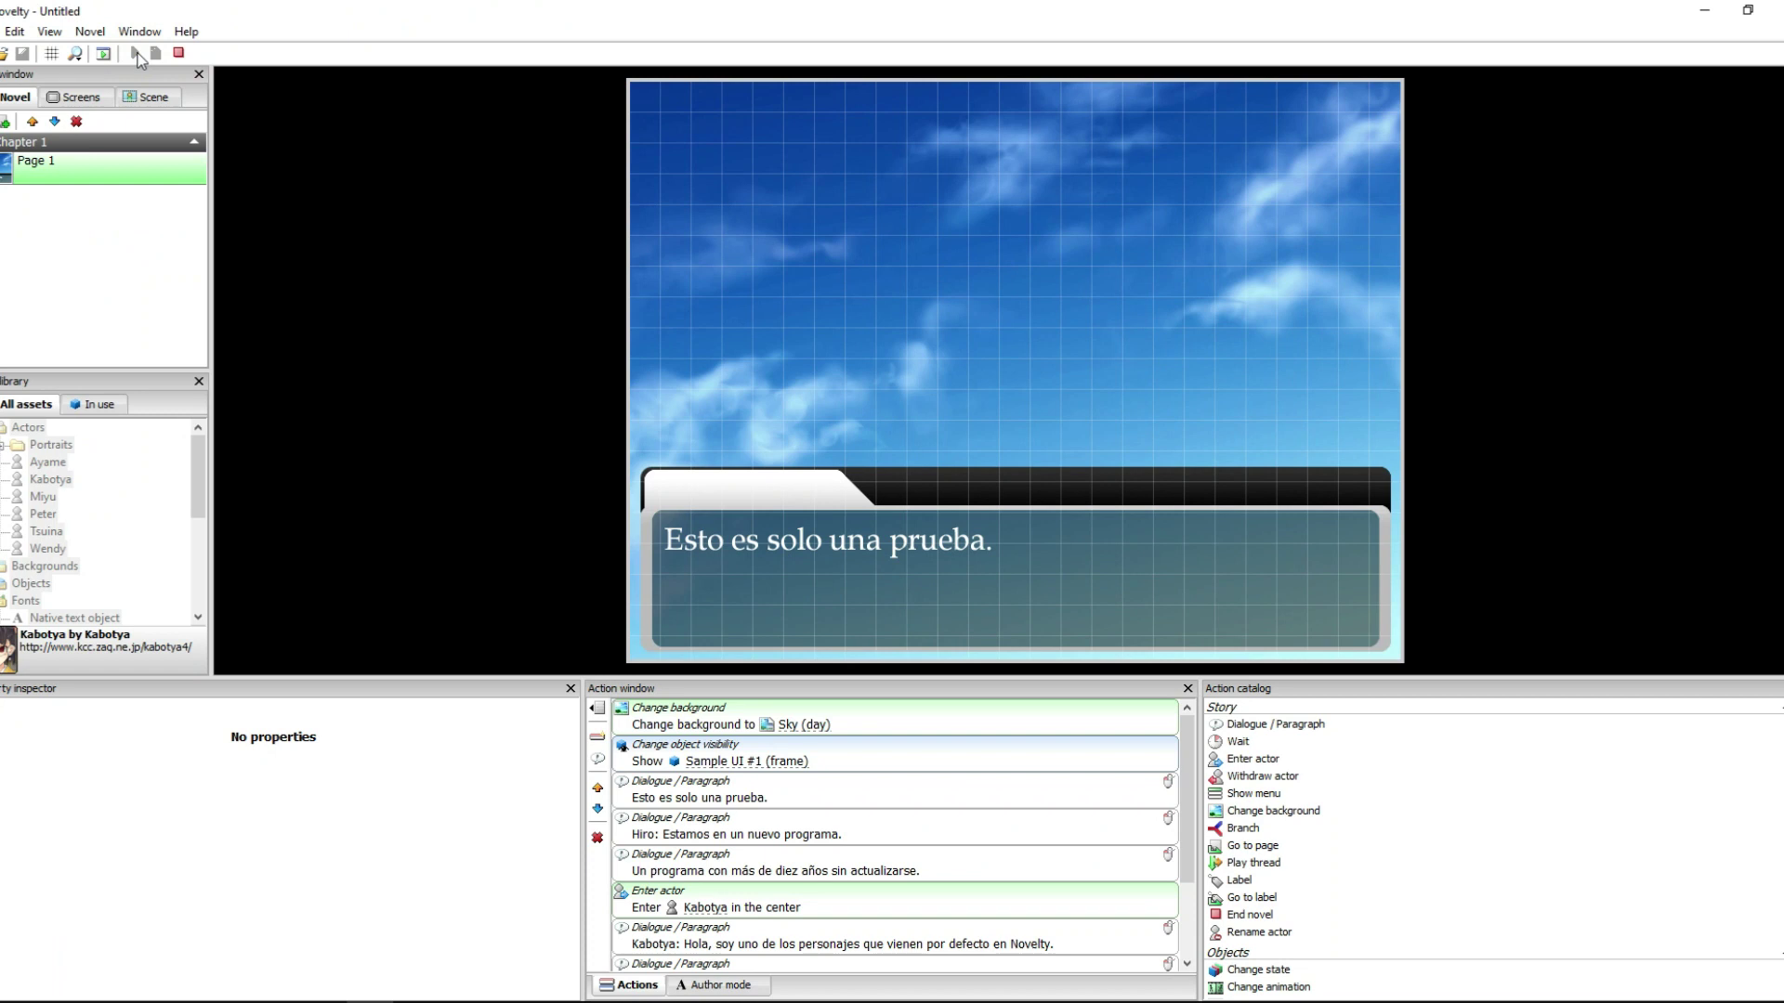
click(872, 577)
click(874, 719)
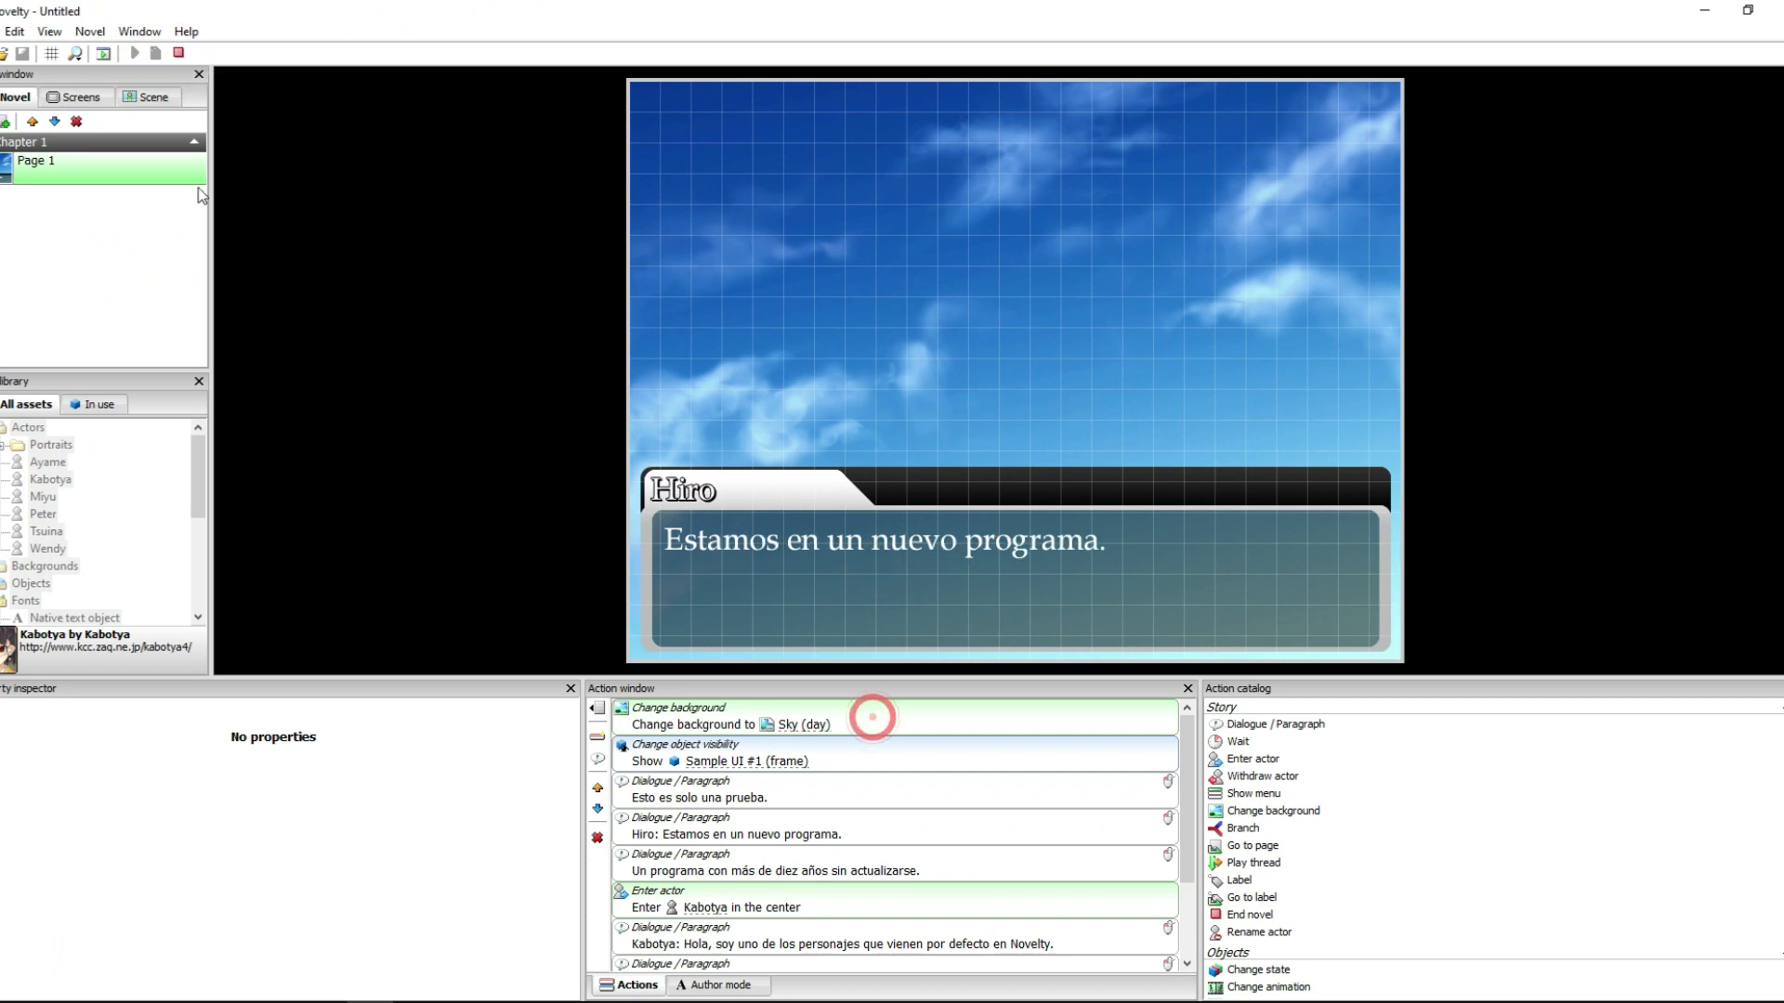
click(178, 54)
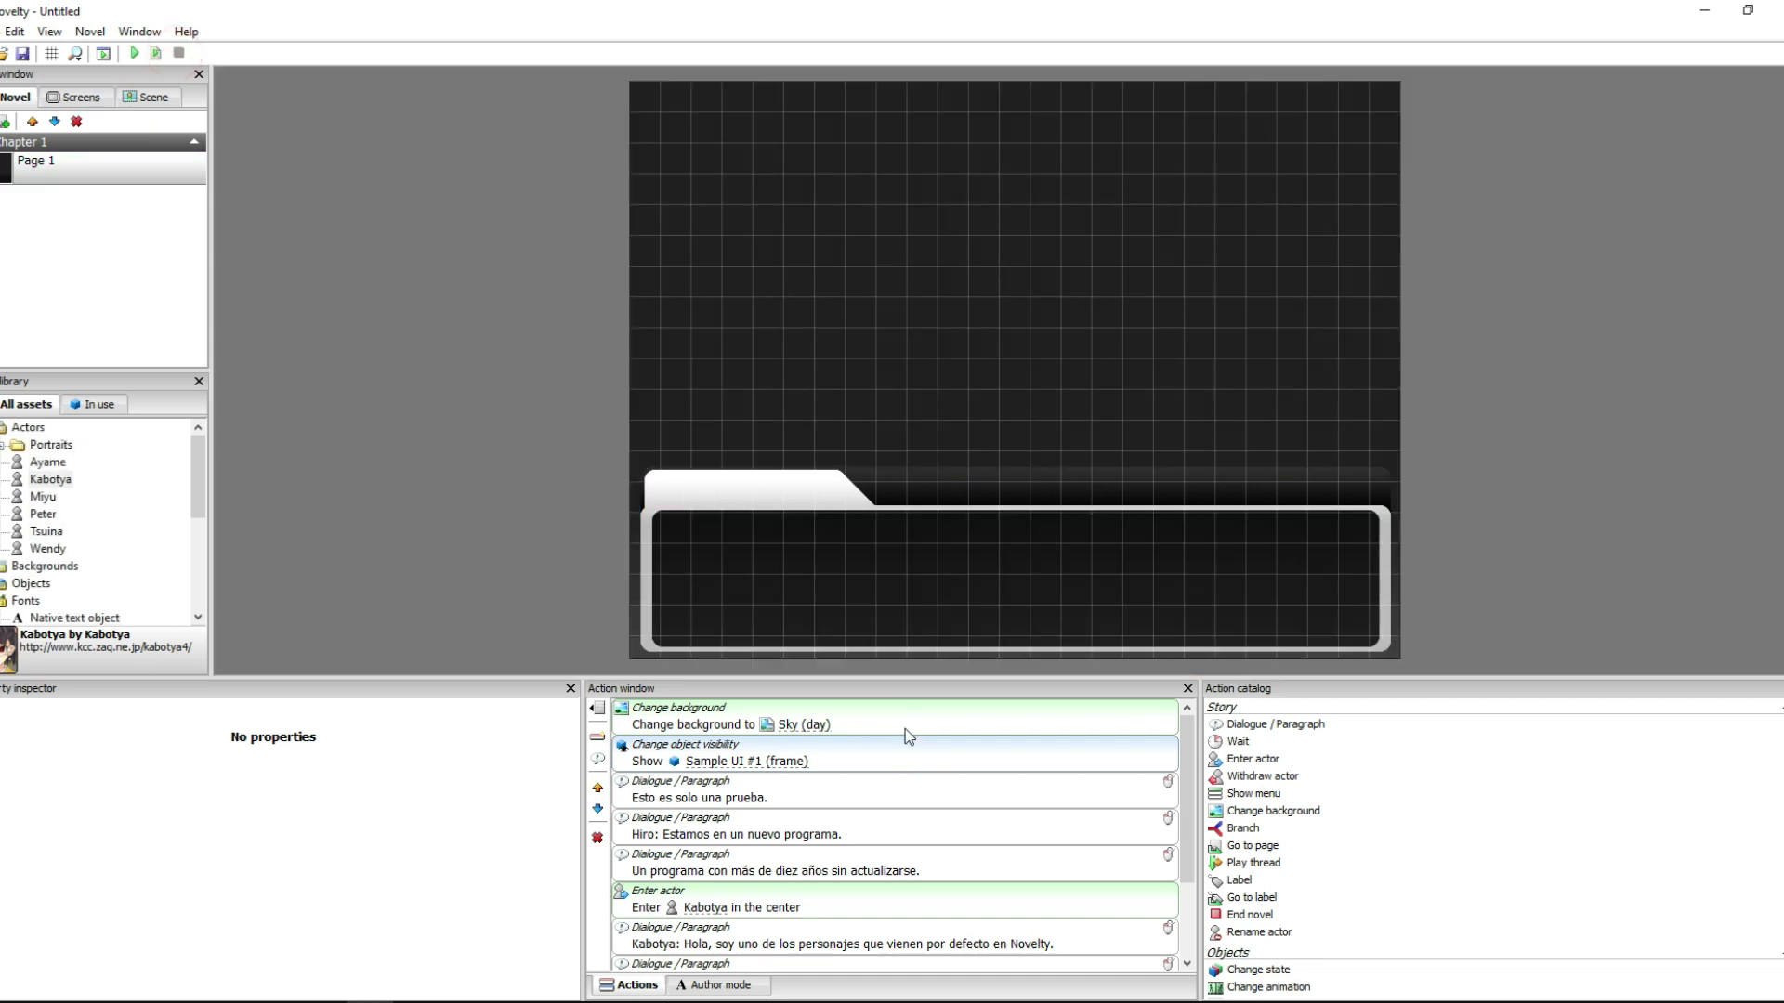
- Play the novel again from the background change and advance through every dialogue line to the end
click(906, 726)
click(131, 55)
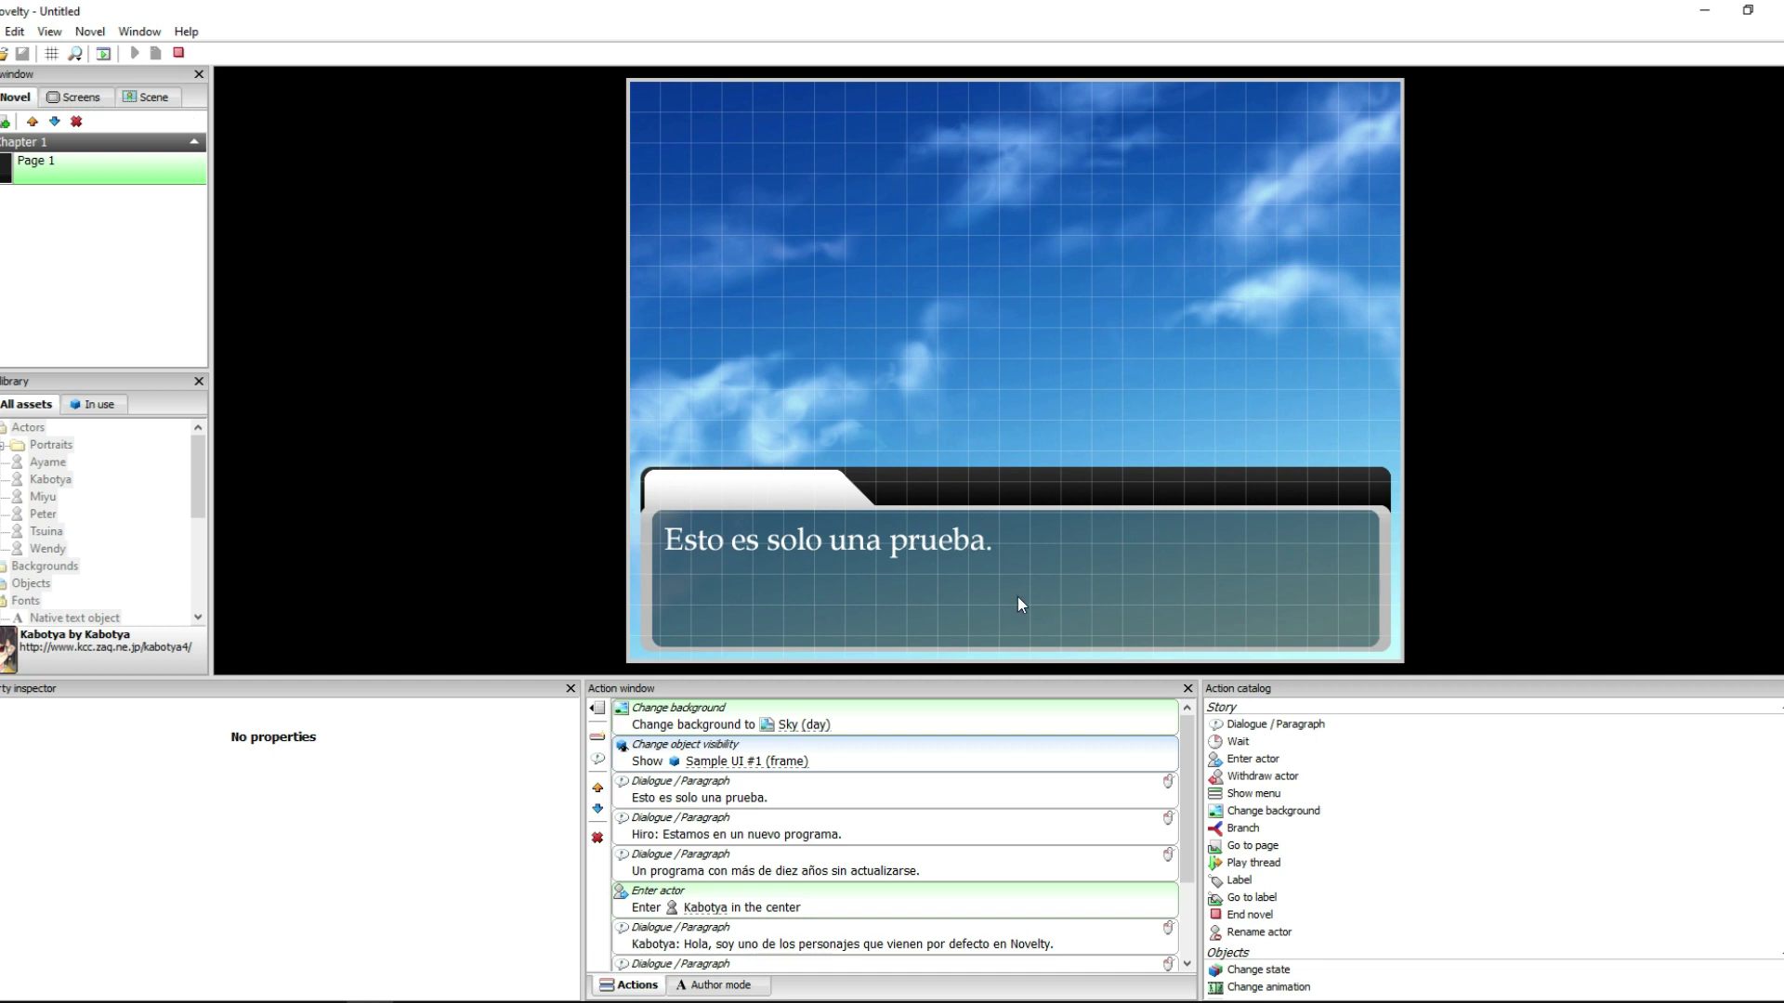
click(1089, 600)
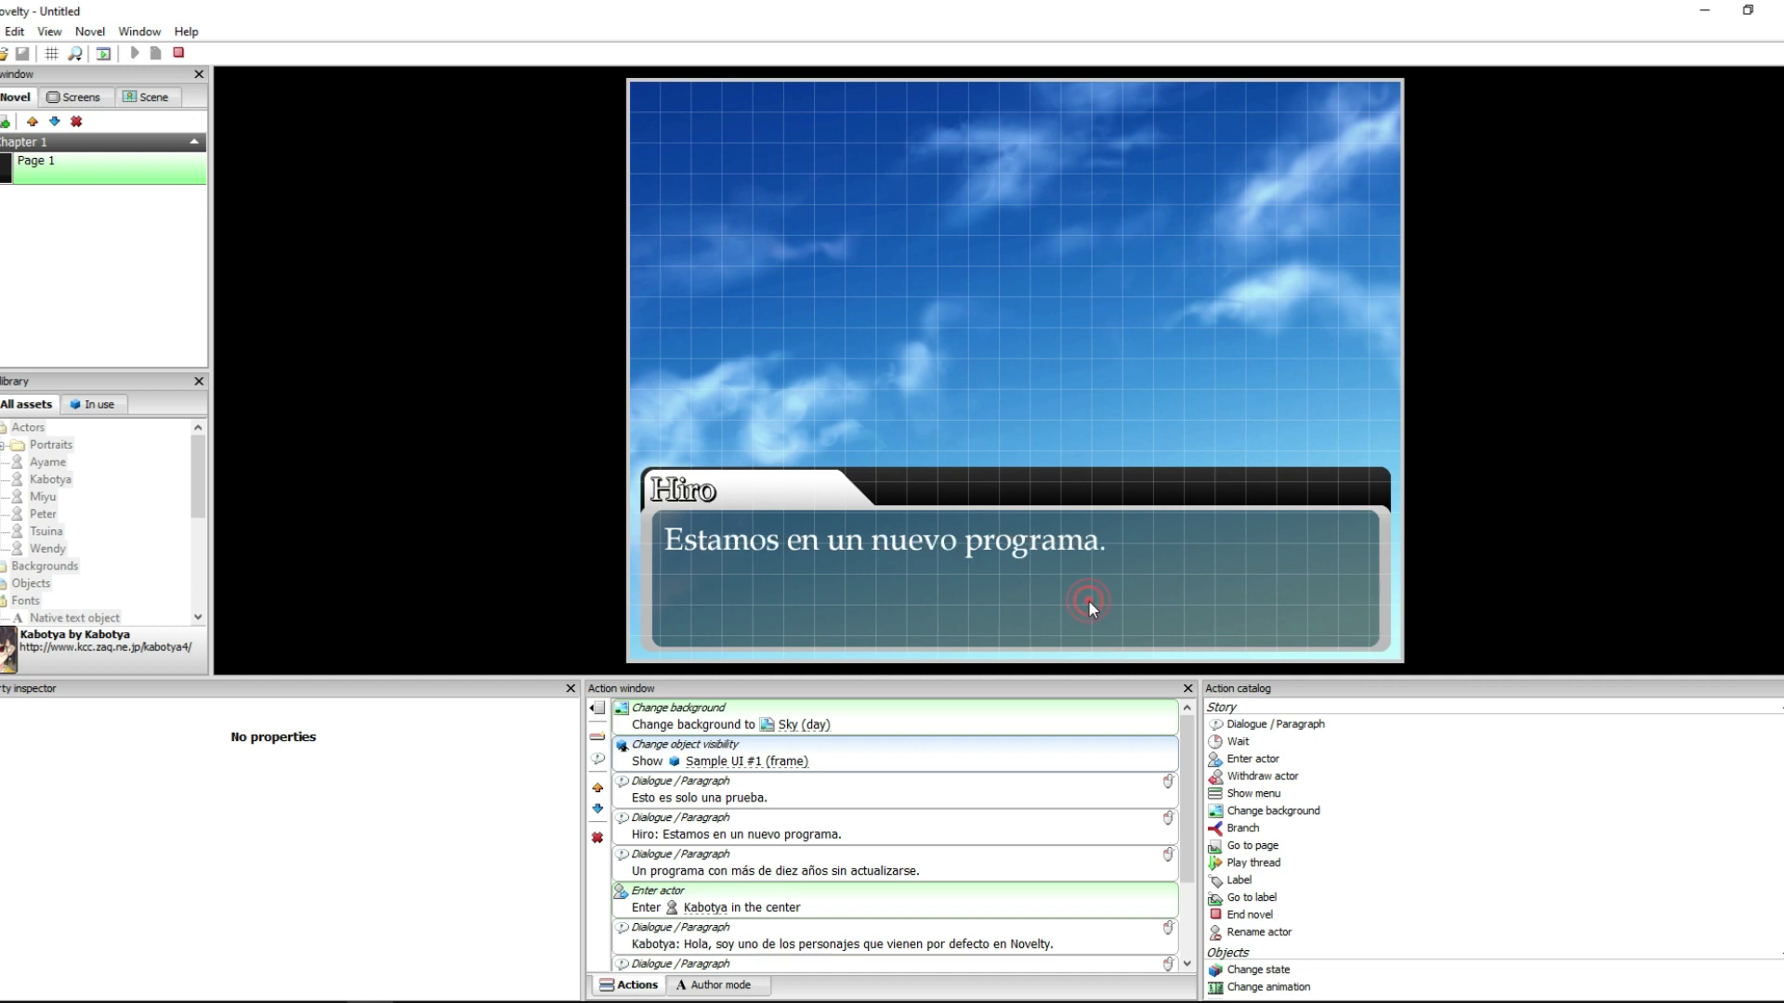
click(1088, 600)
click(1089, 600)
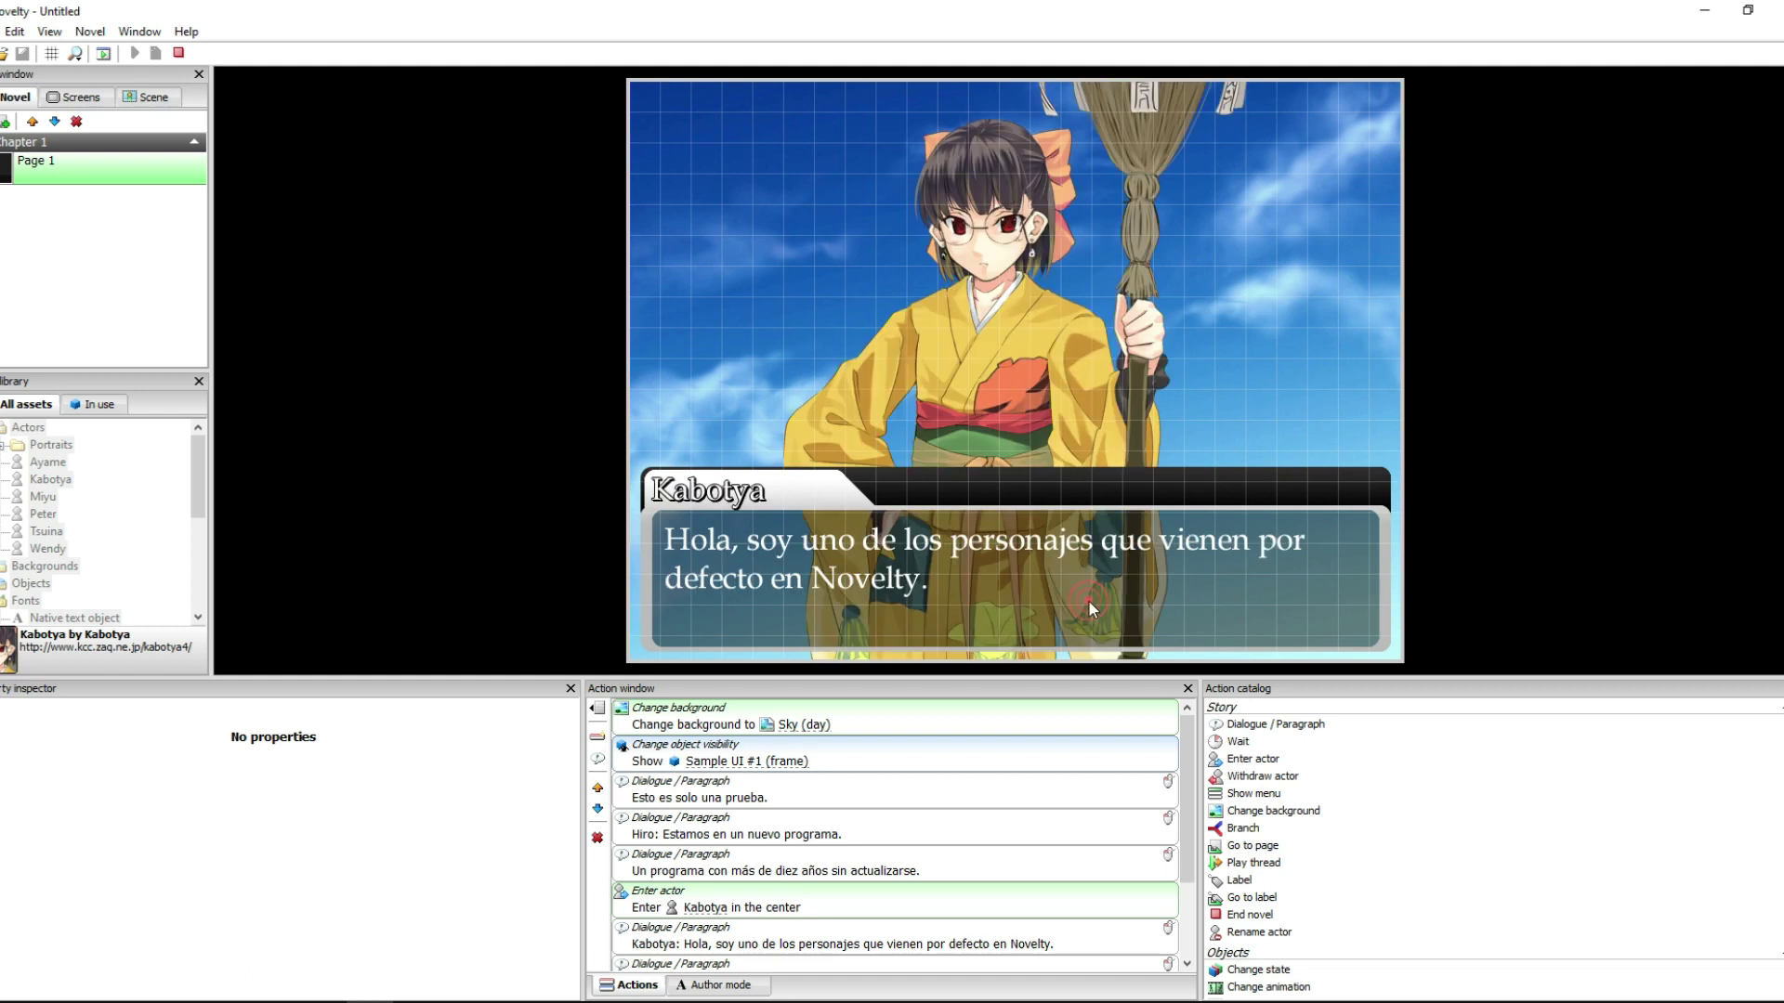
click(1089, 600)
click(1089, 600)
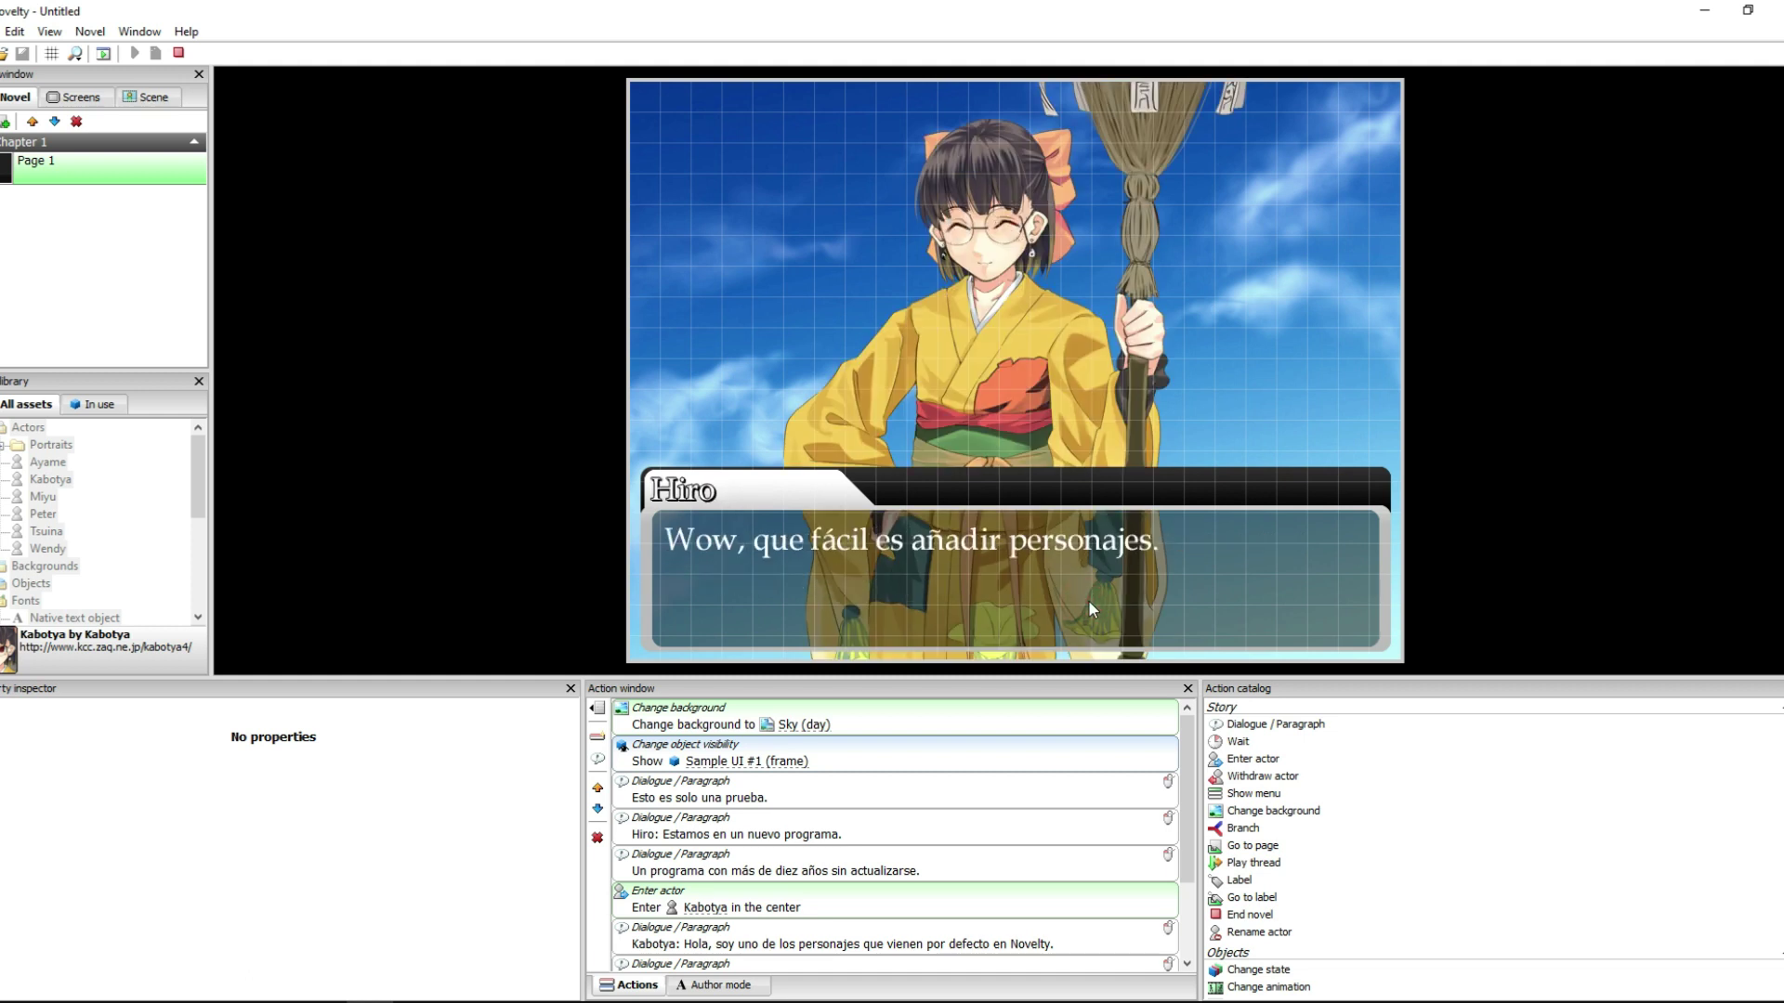
click(1089, 600)
- Enable Fade in and Wait to complete for Kabotya's Enter actor action
click(1005, 728)
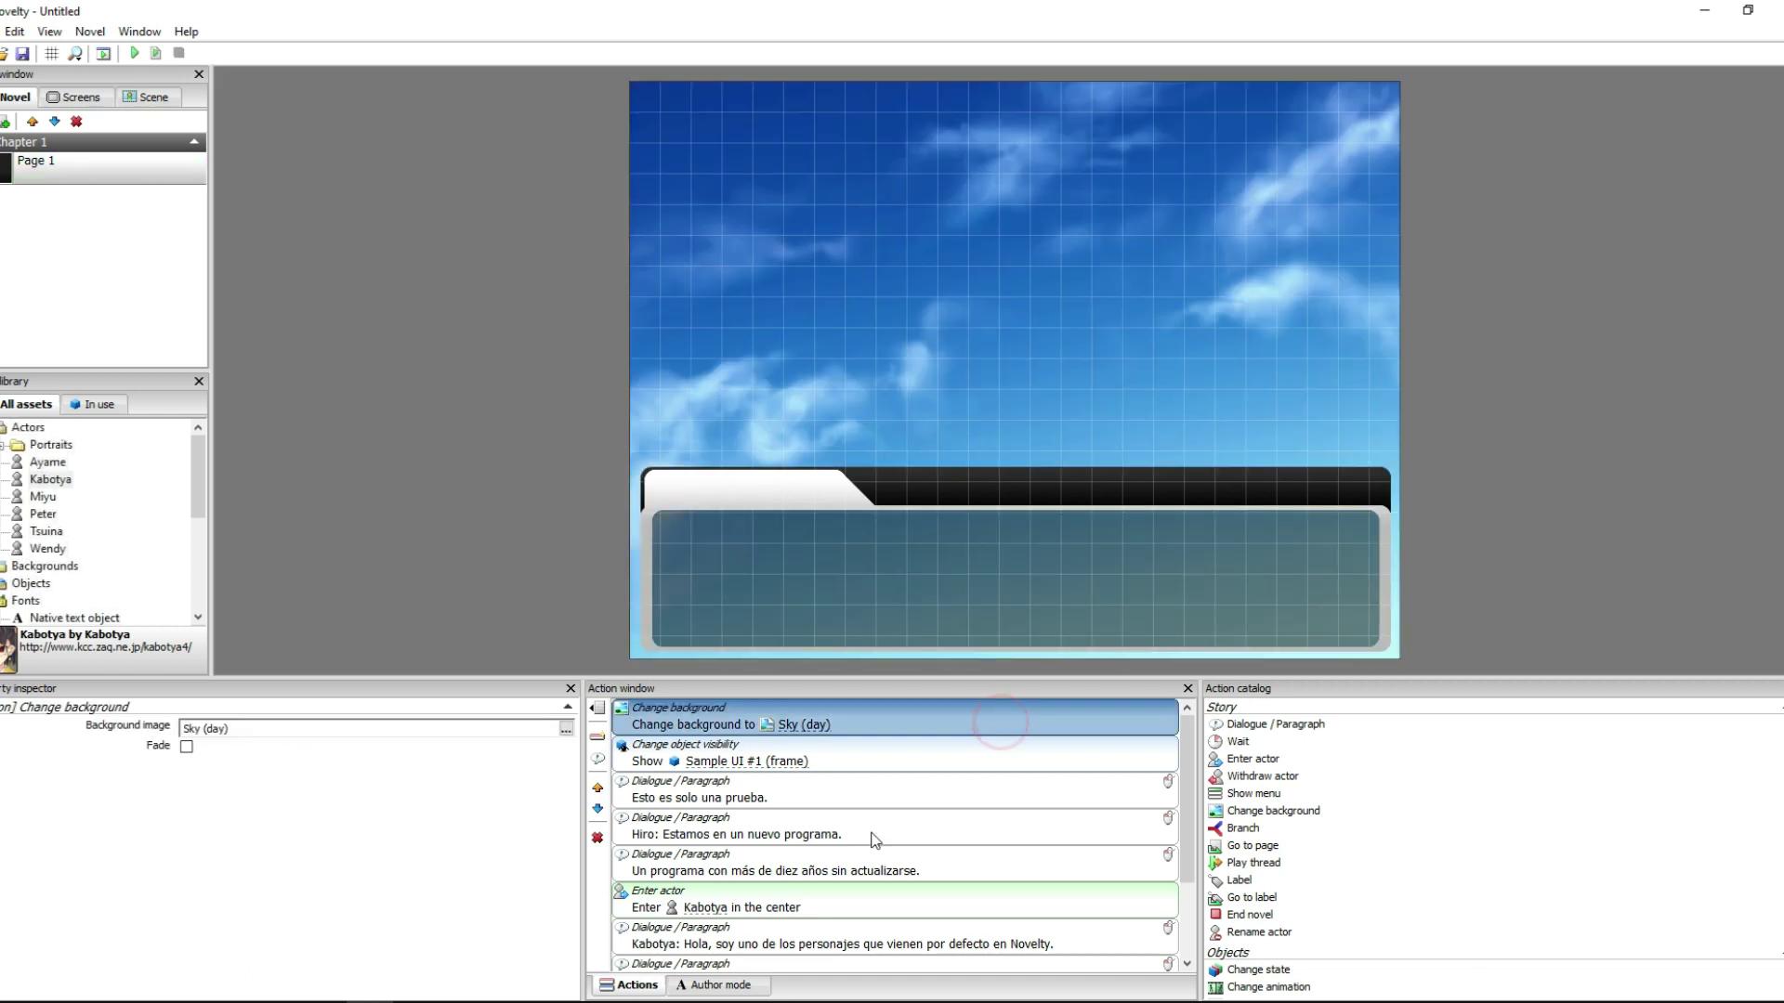
click(862, 894)
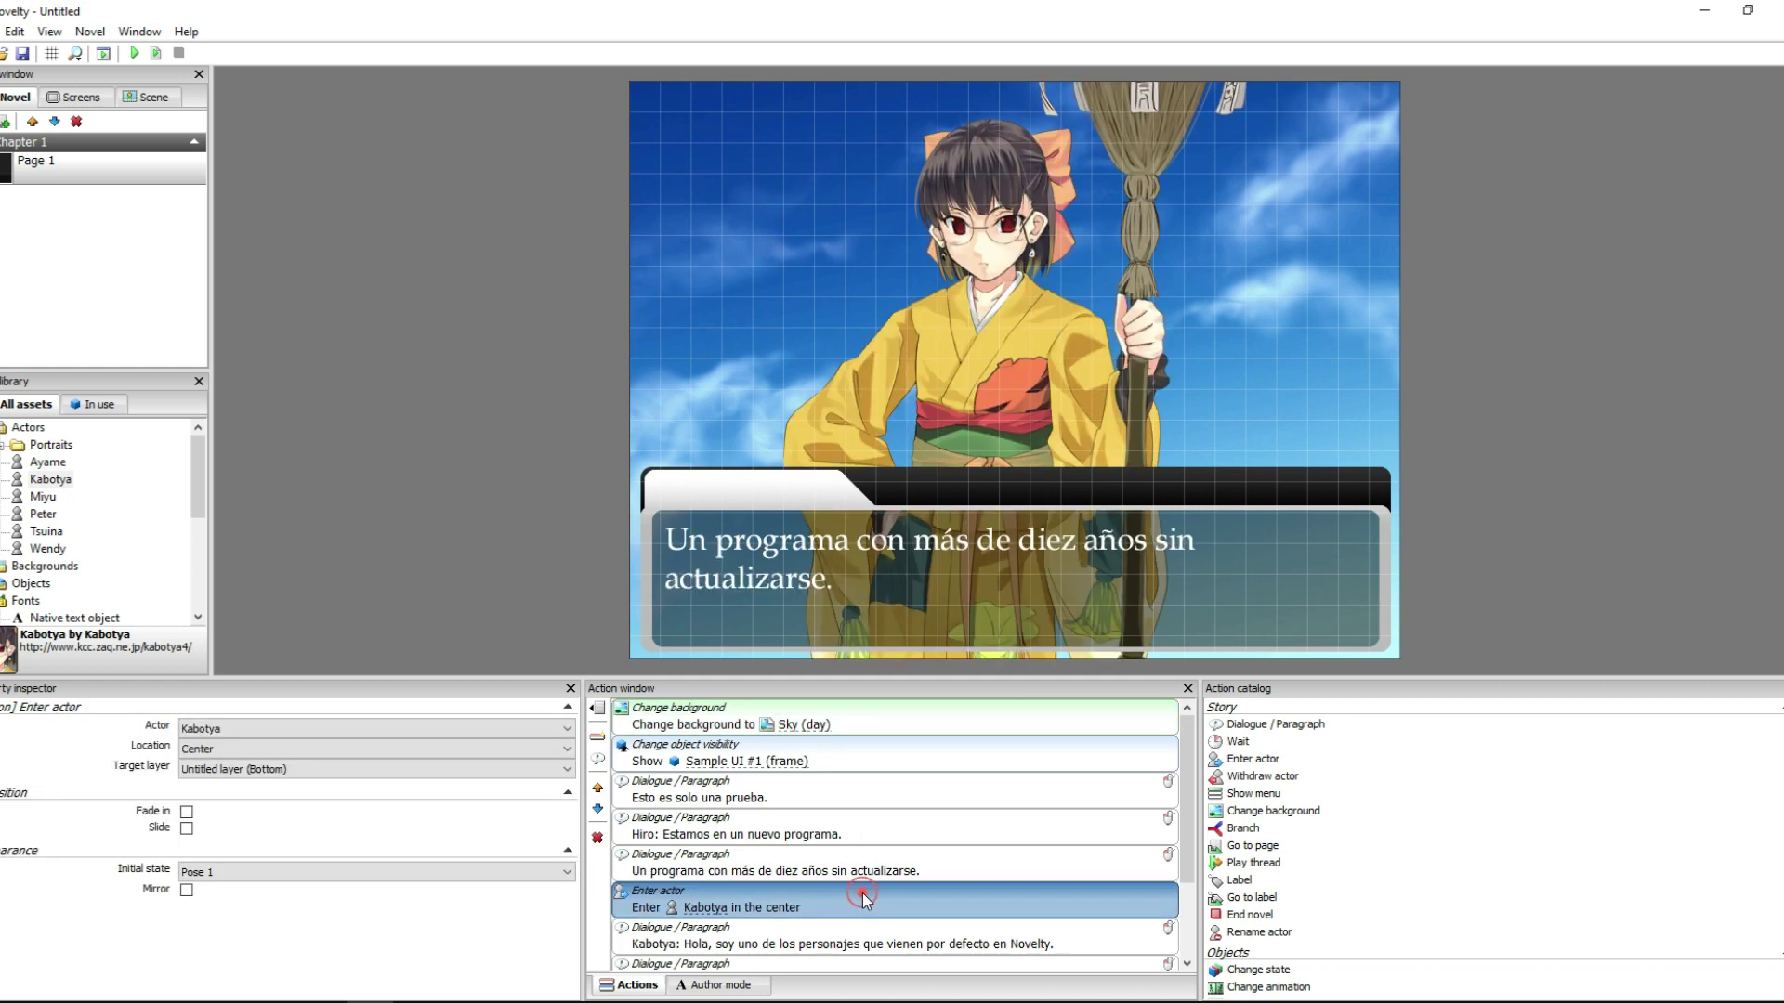
click(187, 812)
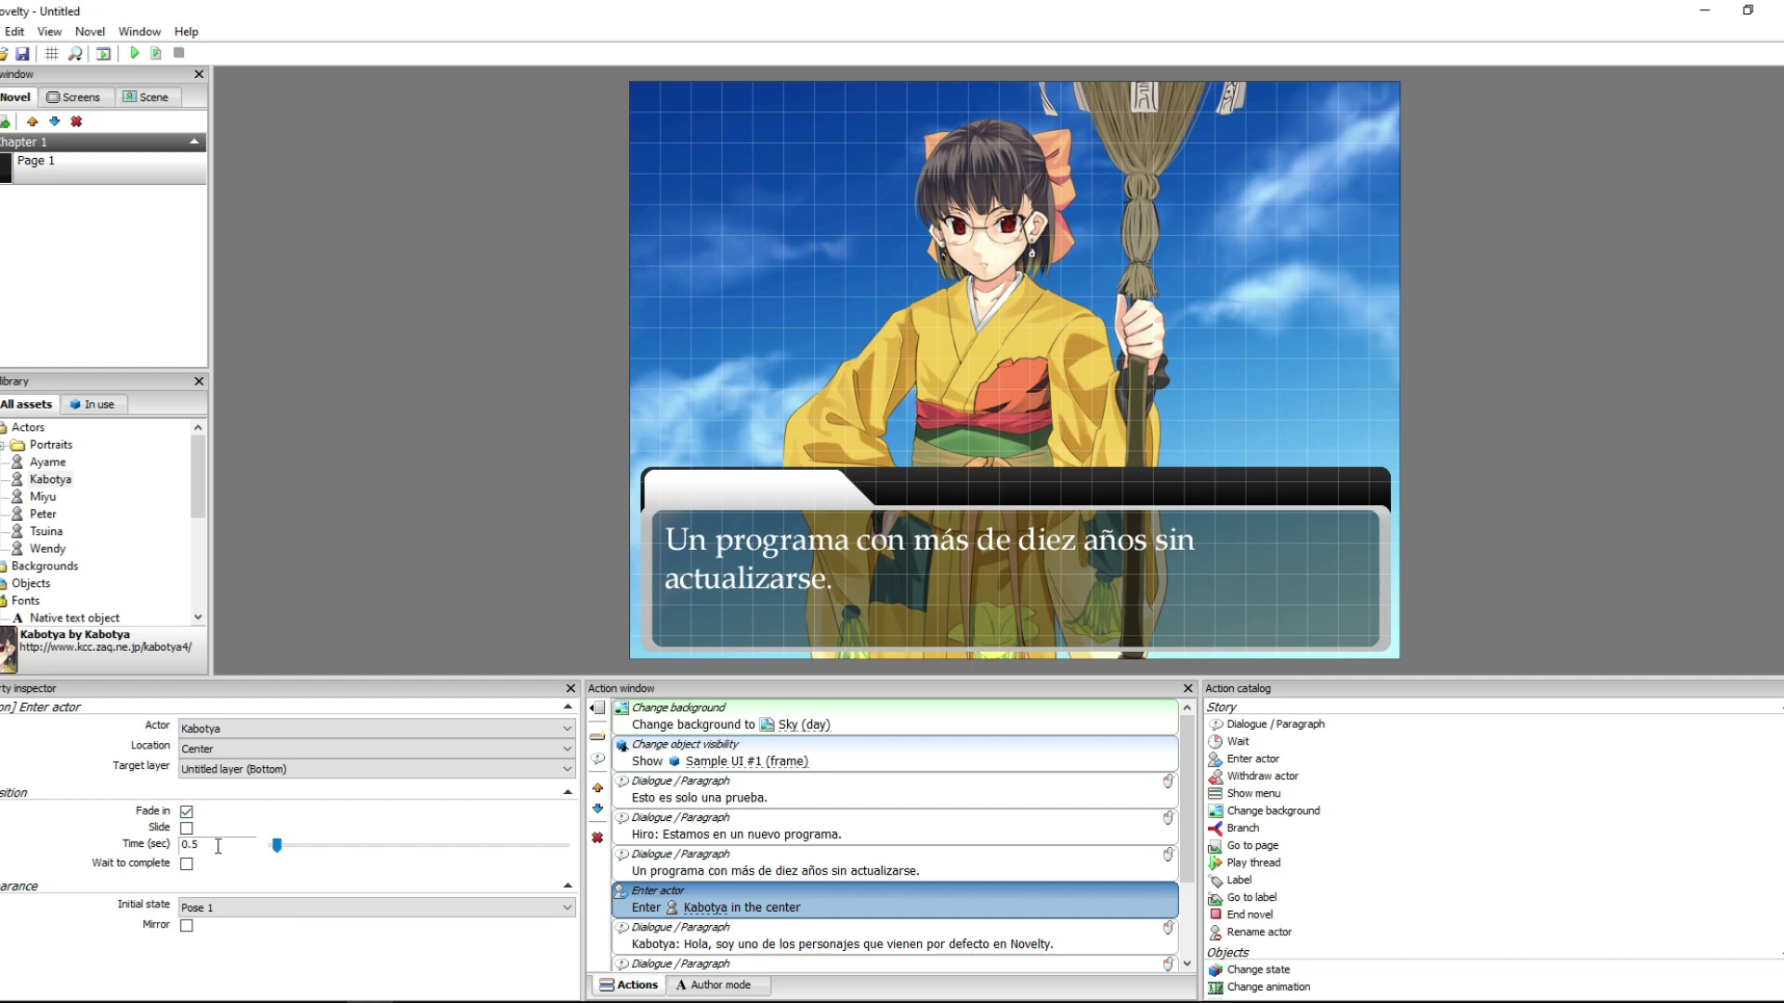
click(186, 863)
- Play the whole novel from the first action to check Kabotya's faded entrance and the lines that follow
scroll(855, 851, down, 3)
scroll(864, 841, up, 3)
click(852, 731)
click(135, 53)
click(910, 598)
click(904, 617)
click(905, 619)
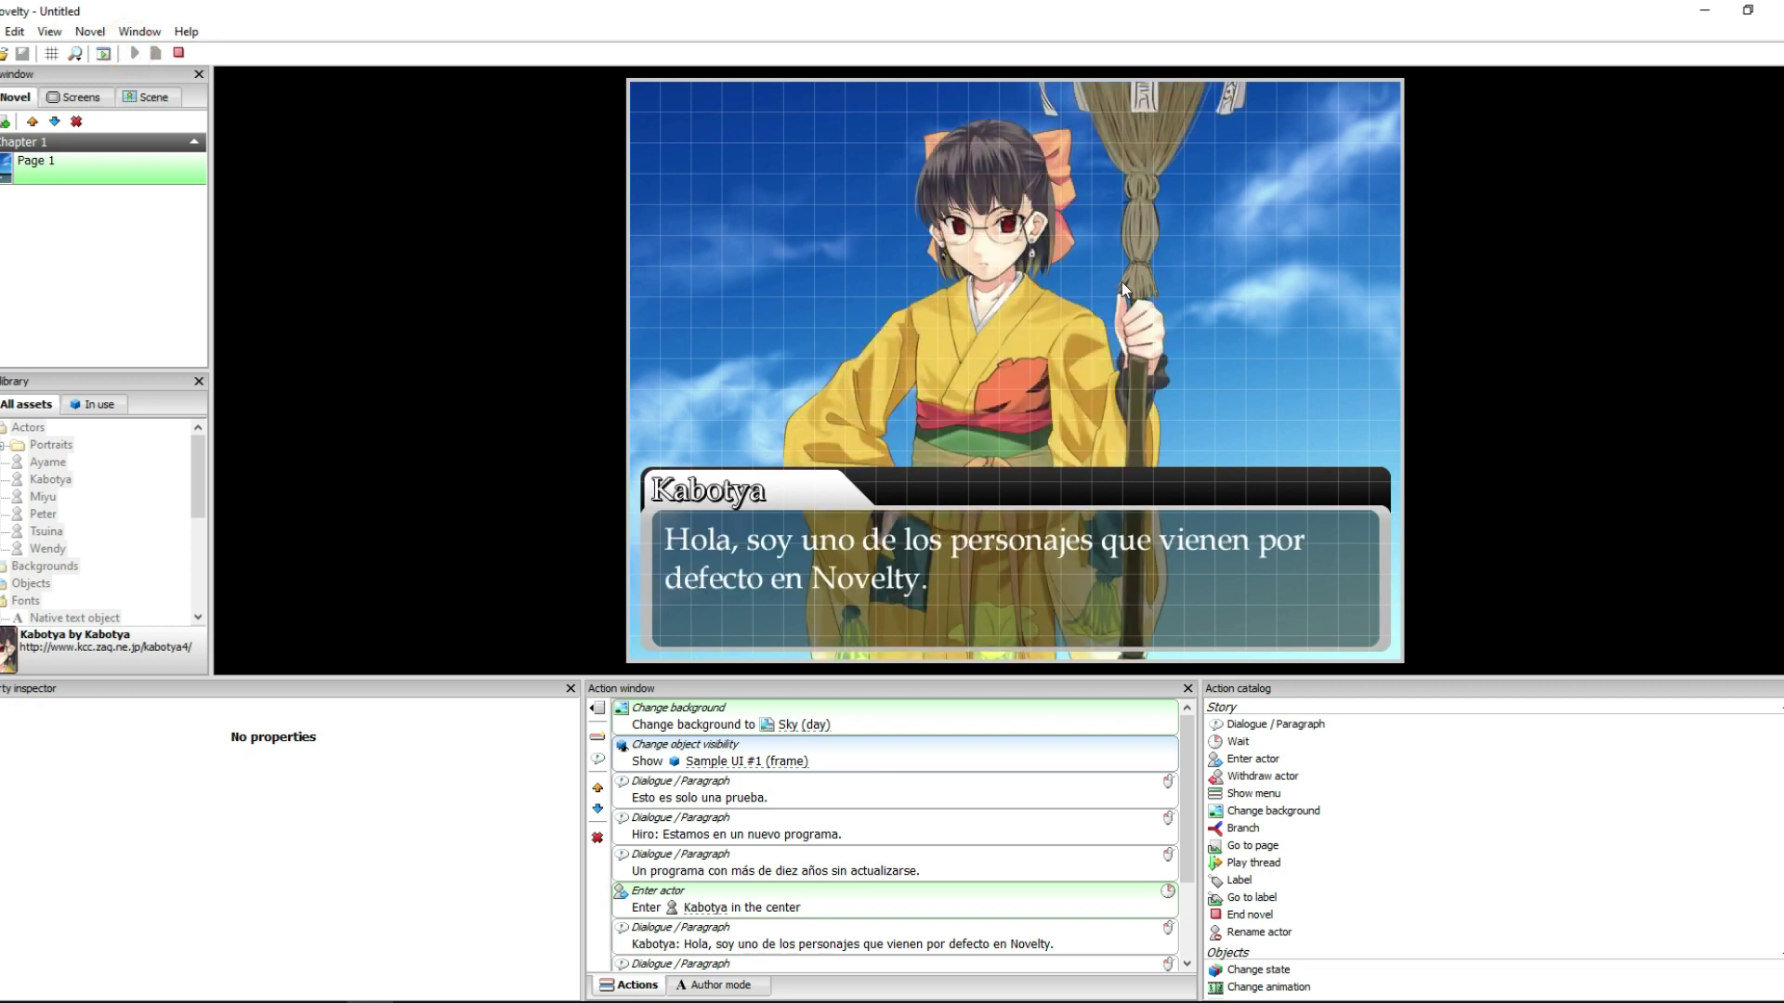
click(1007, 610)
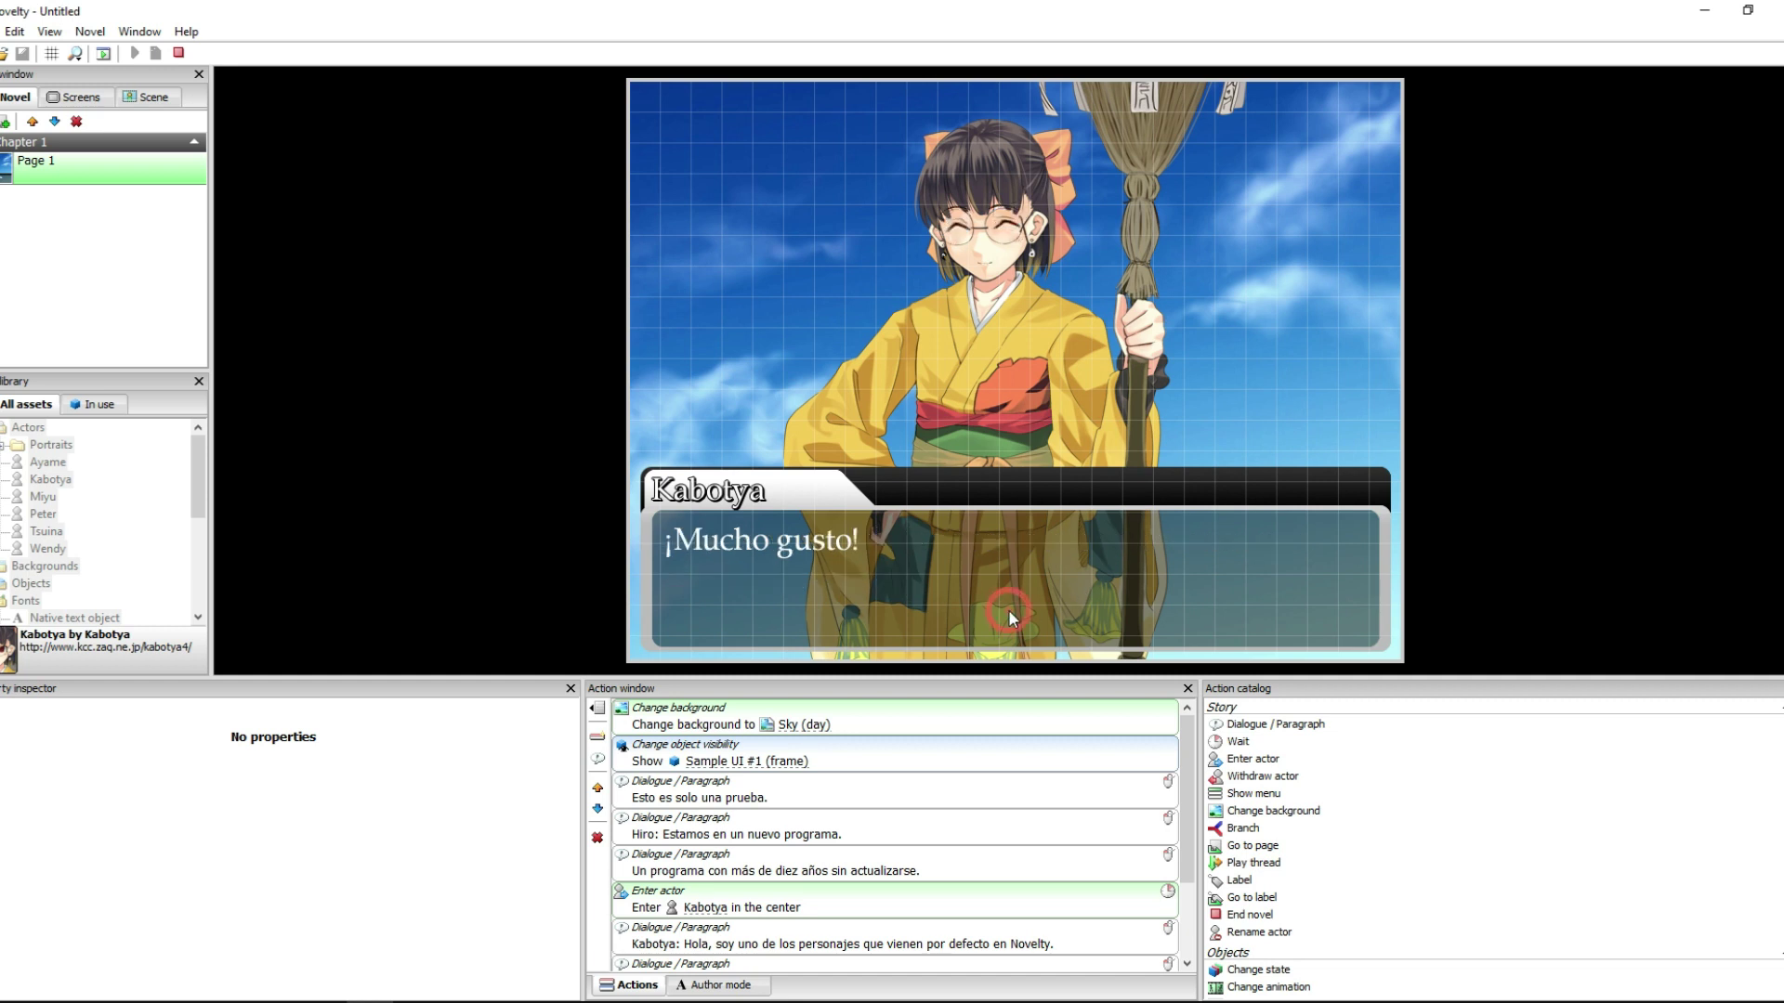
click(889, 588)
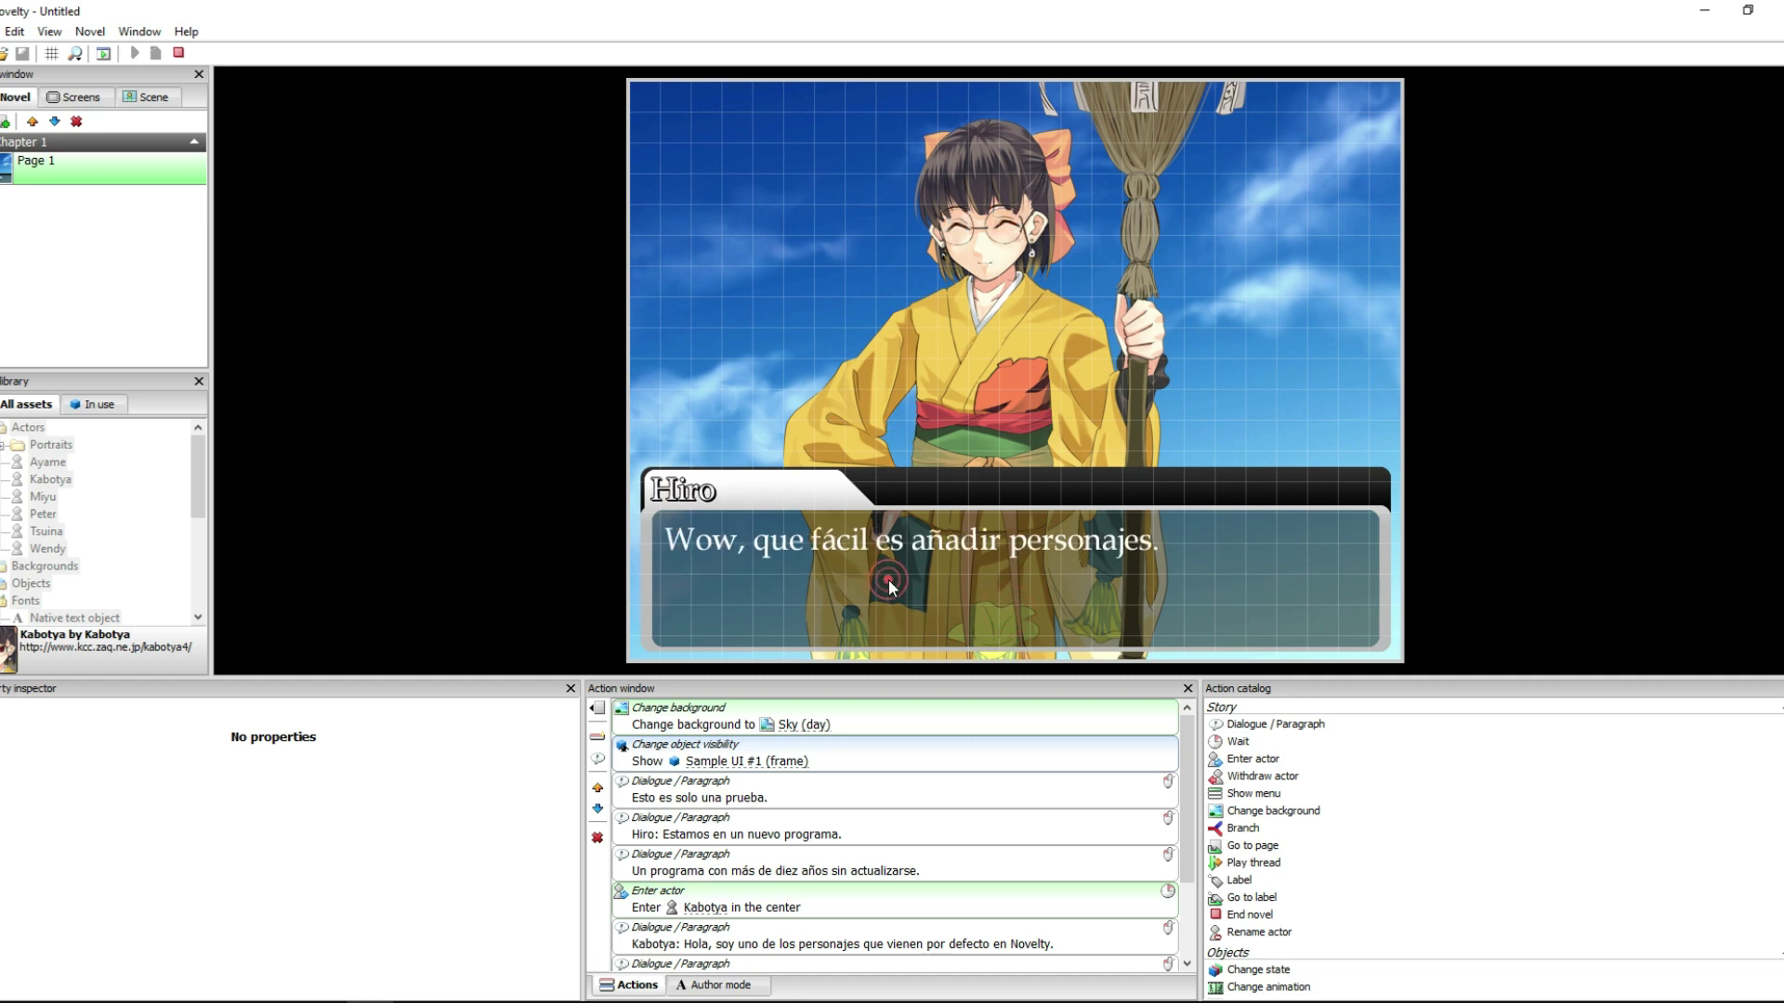
click(889, 588)
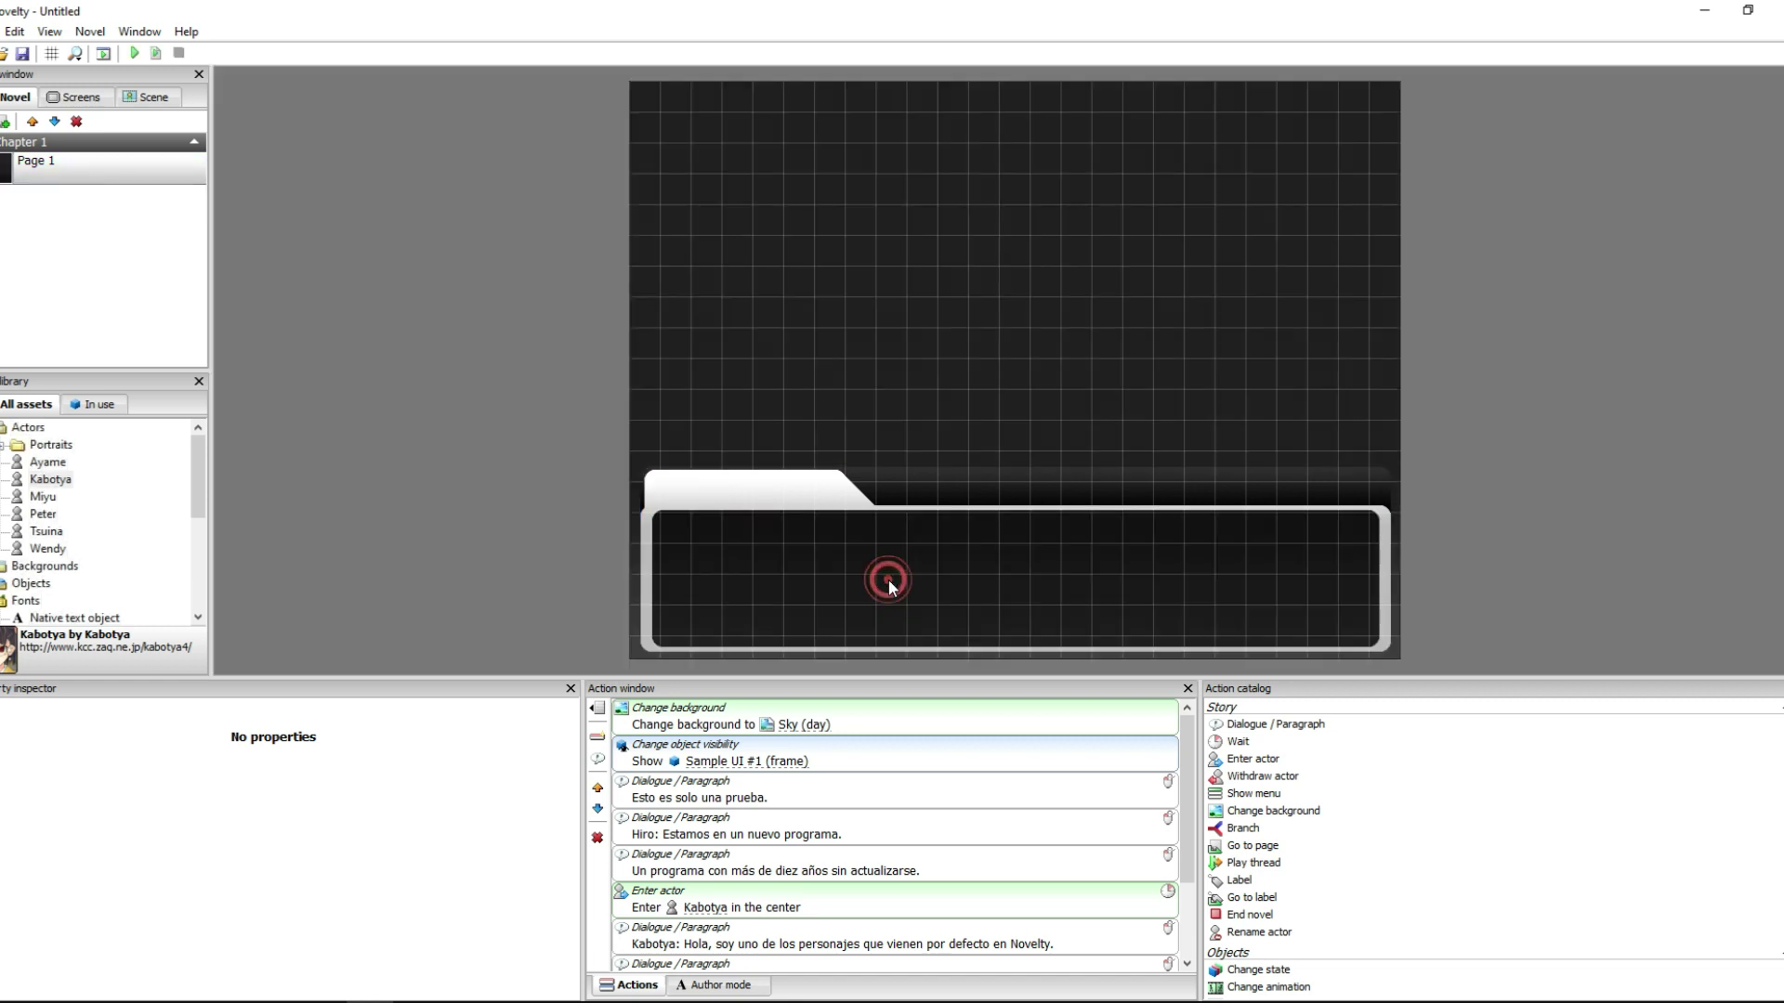
click(949, 726)
scroll(477, 515, down, 1)
scroll(478, 516, up, 1)
scroll(1170, 753, down, 3)
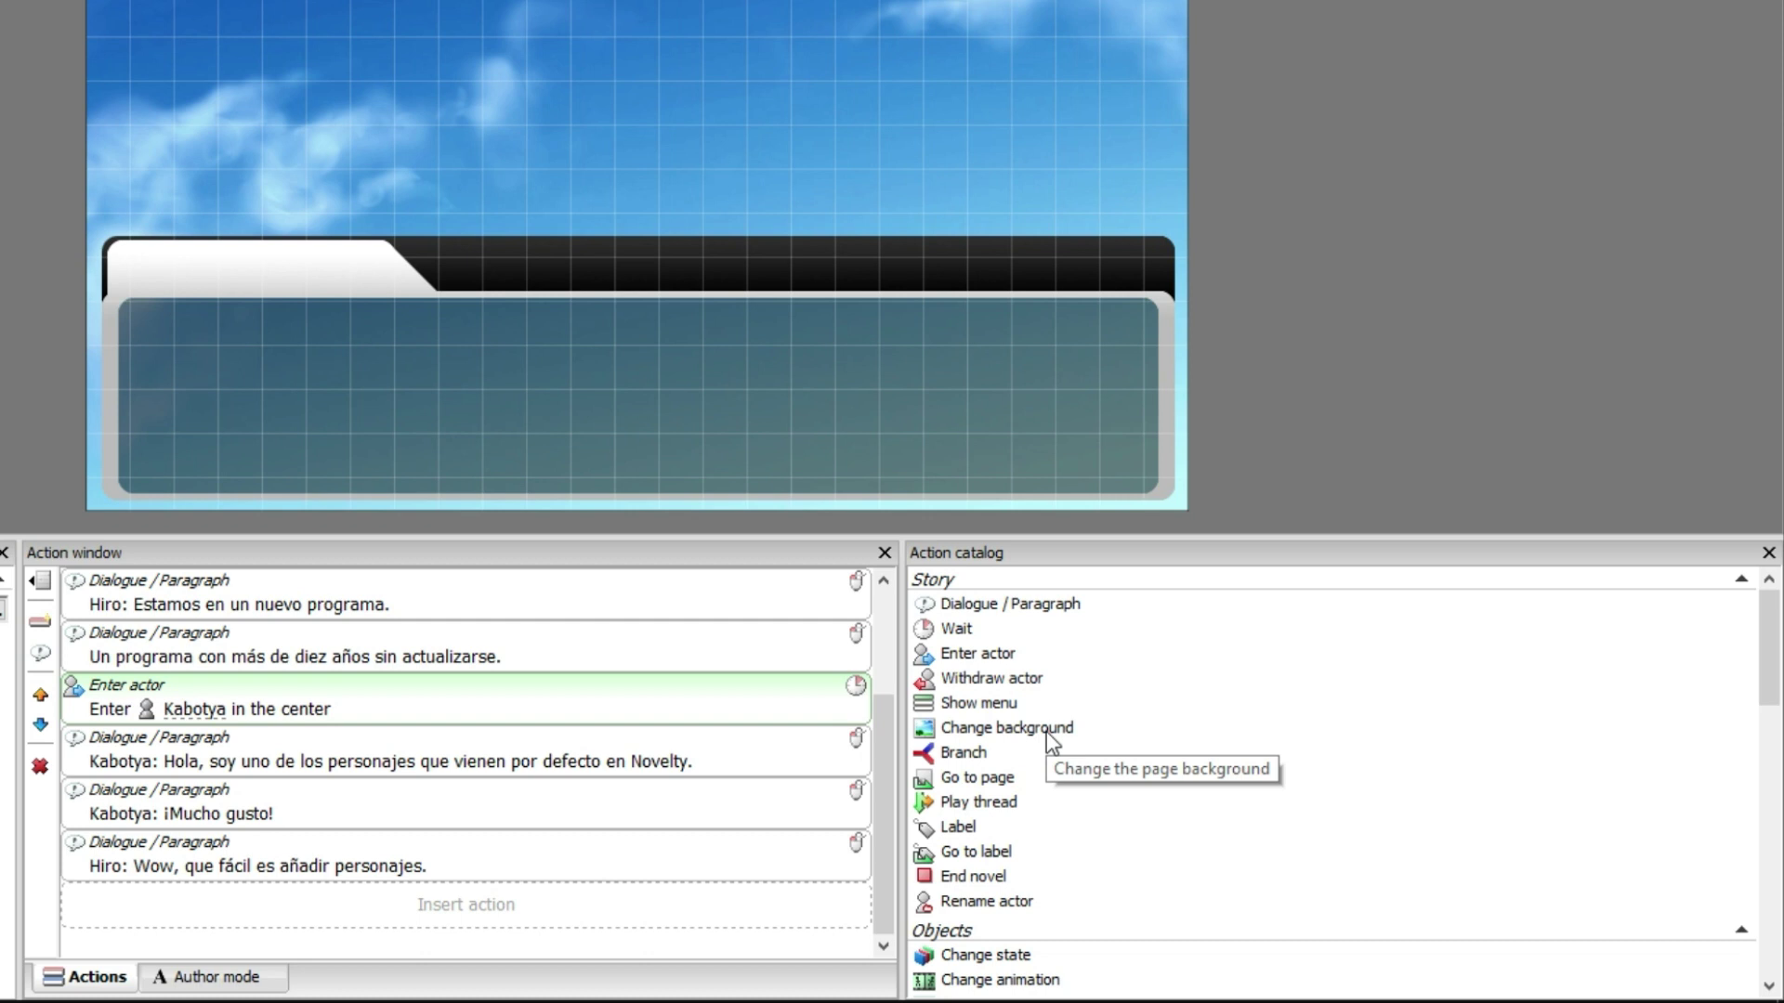
drag(1018, 678, 521, 909)
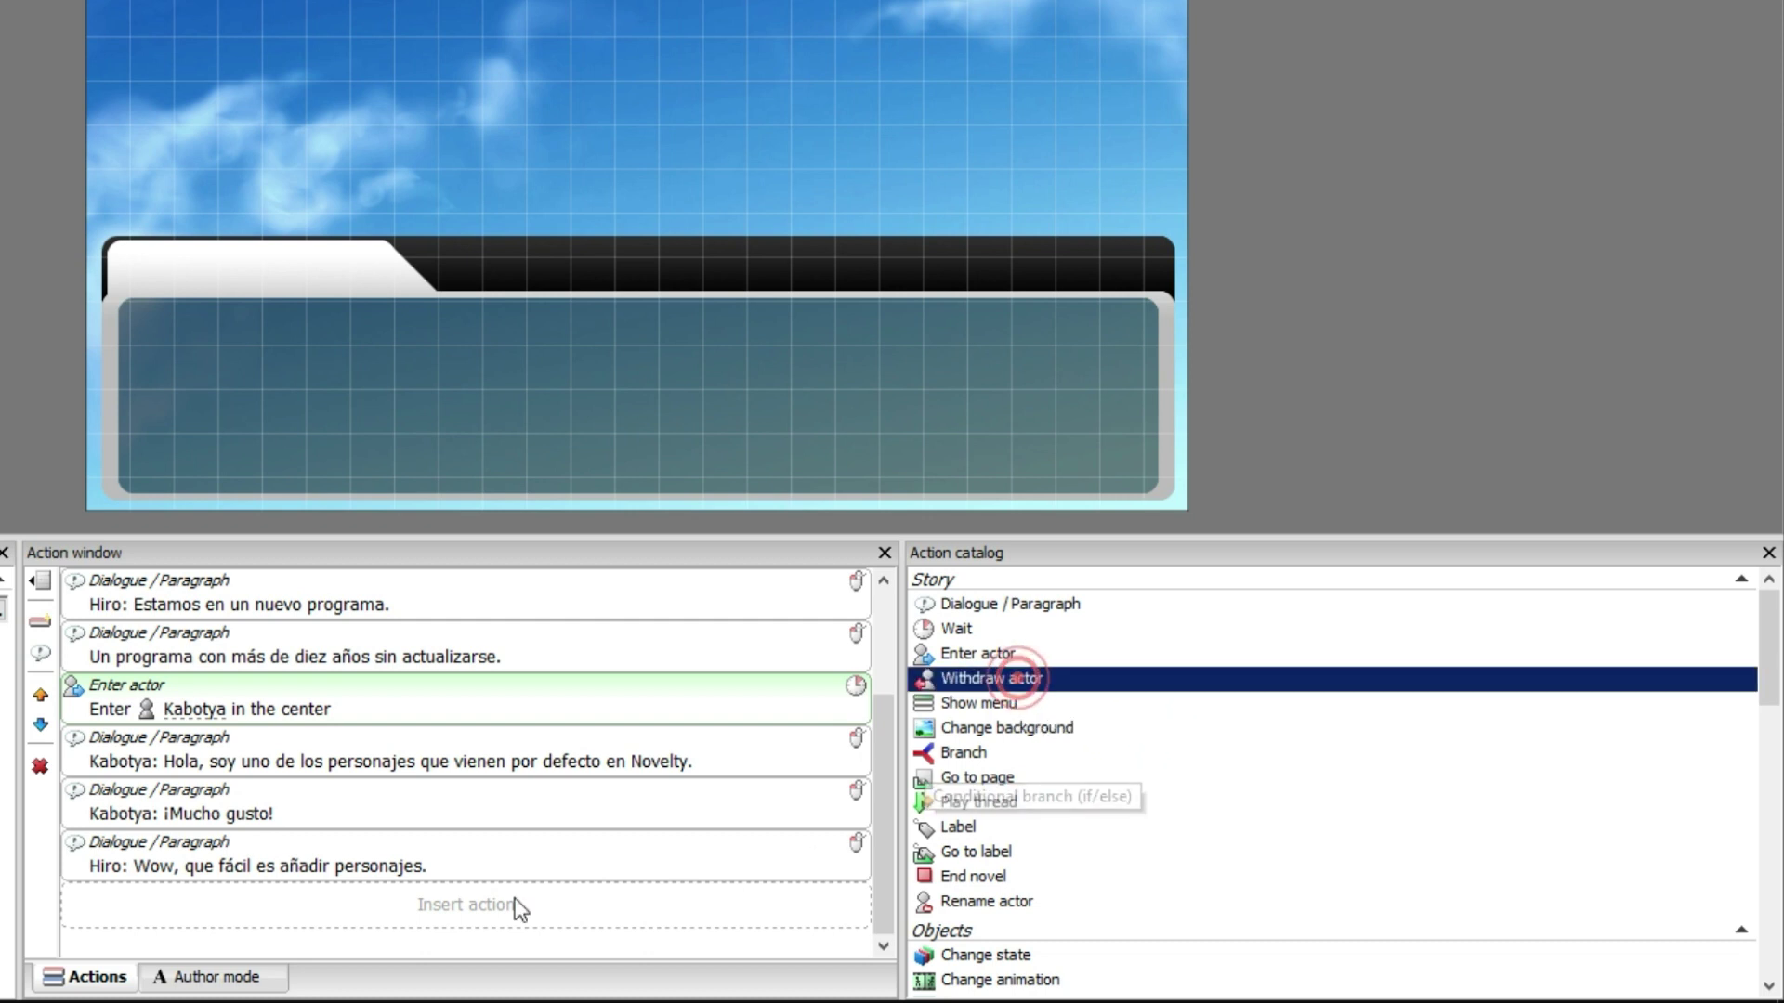
double_click(1084, 672)
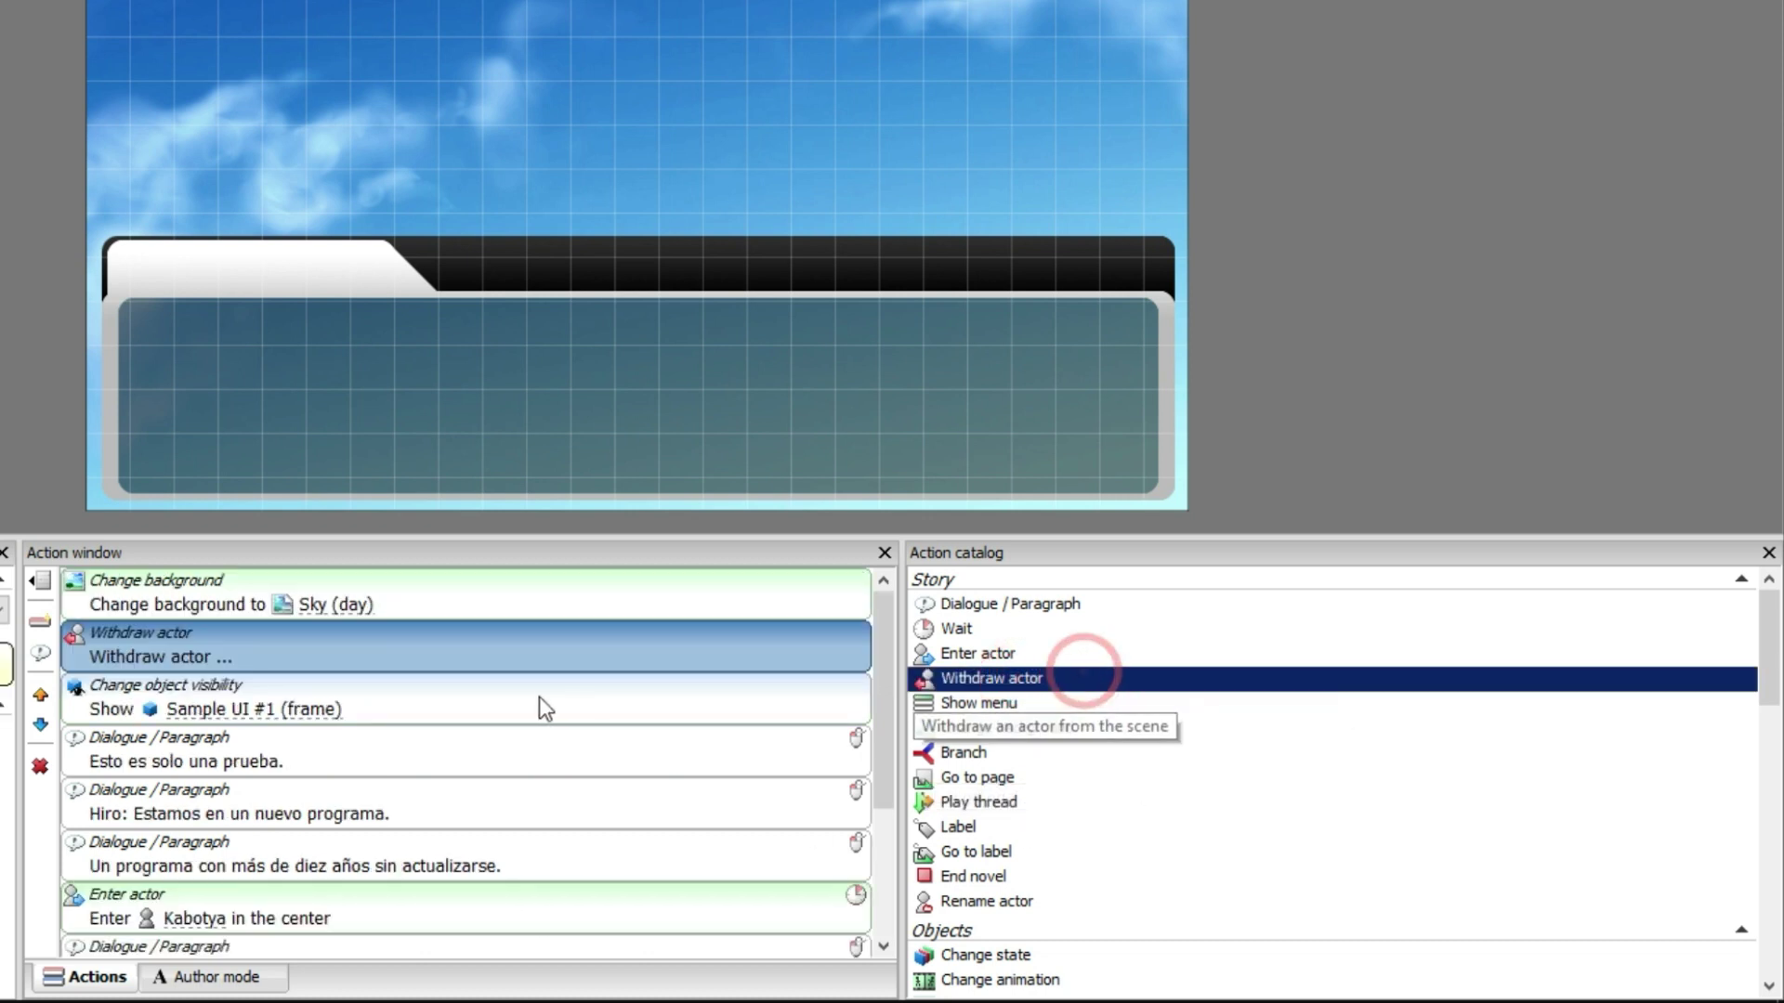
right_click(835, 642)
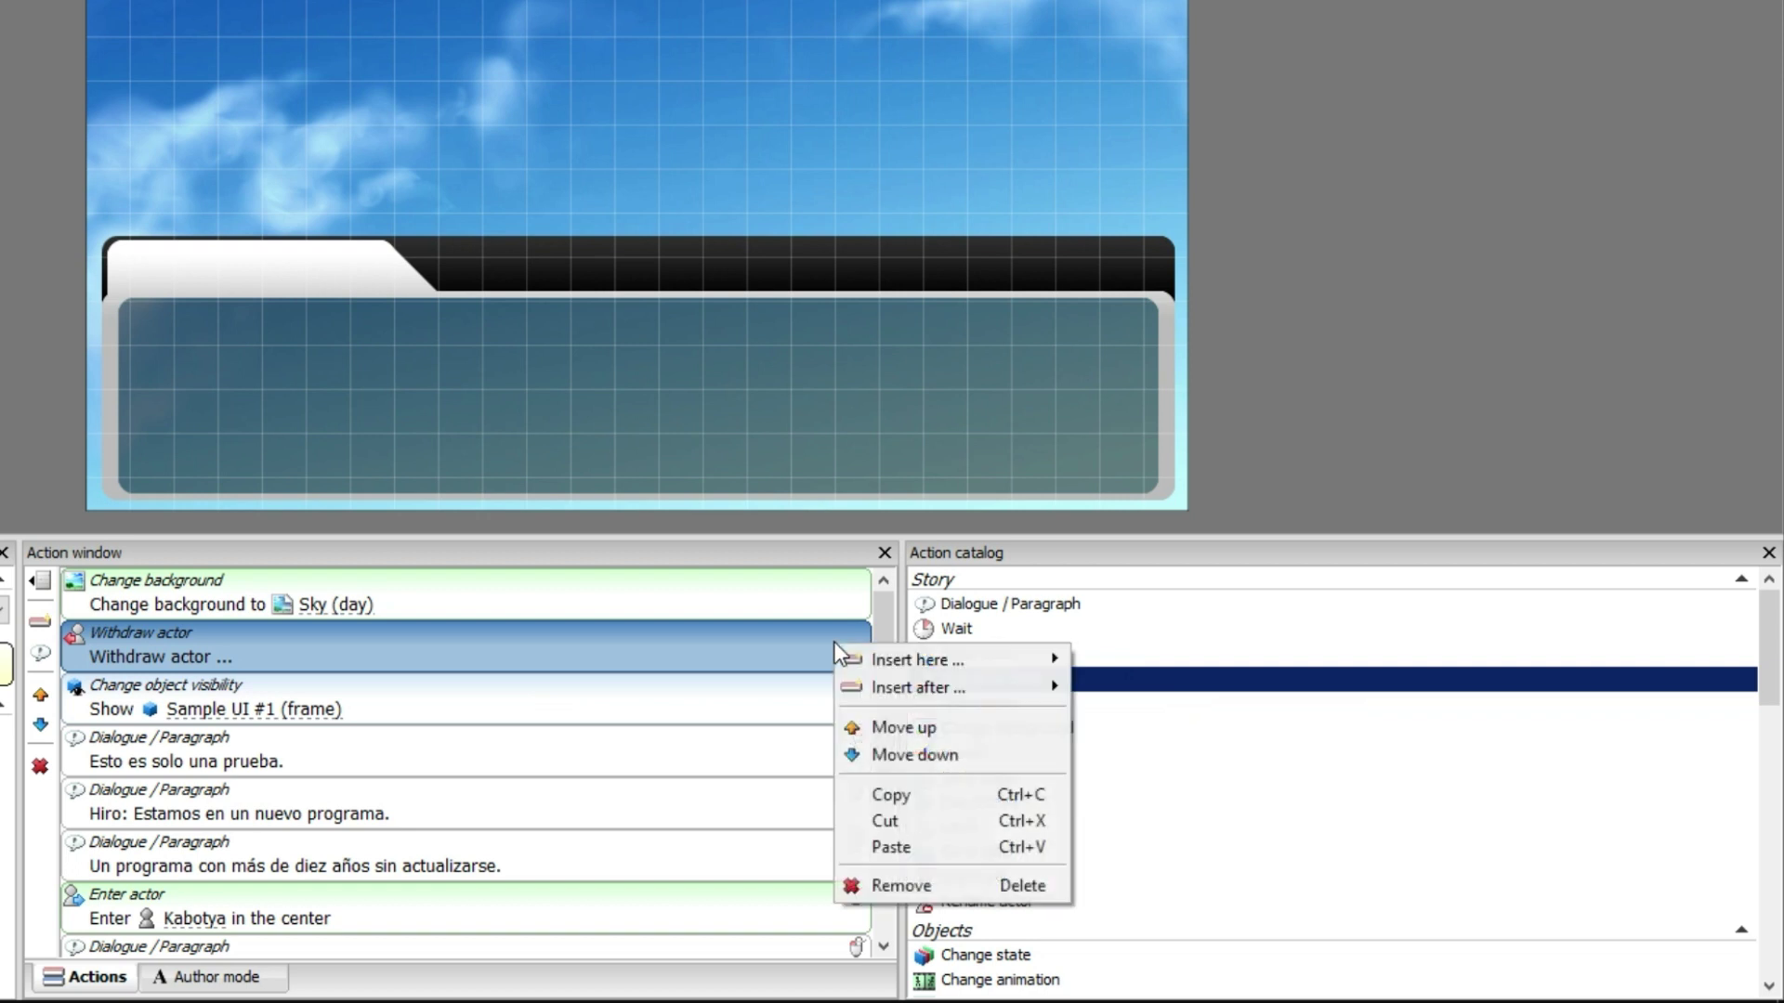
click(924, 887)
right_click(561, 903)
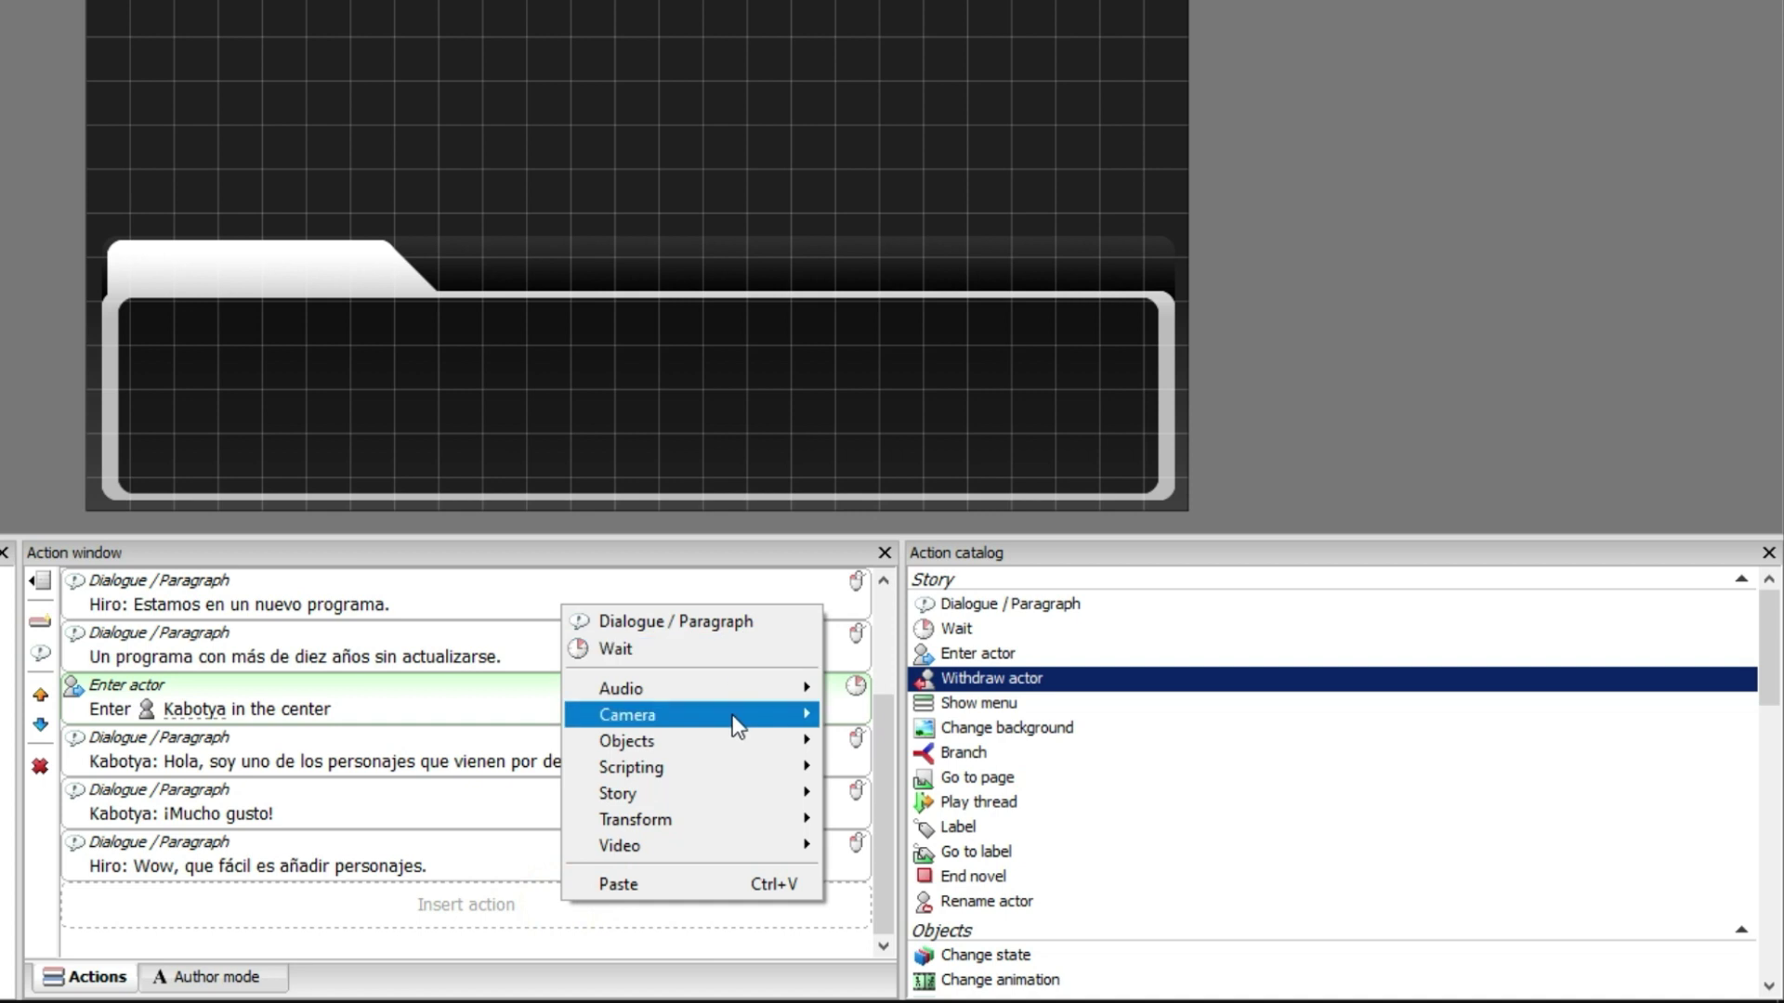
right_click(503, 918)
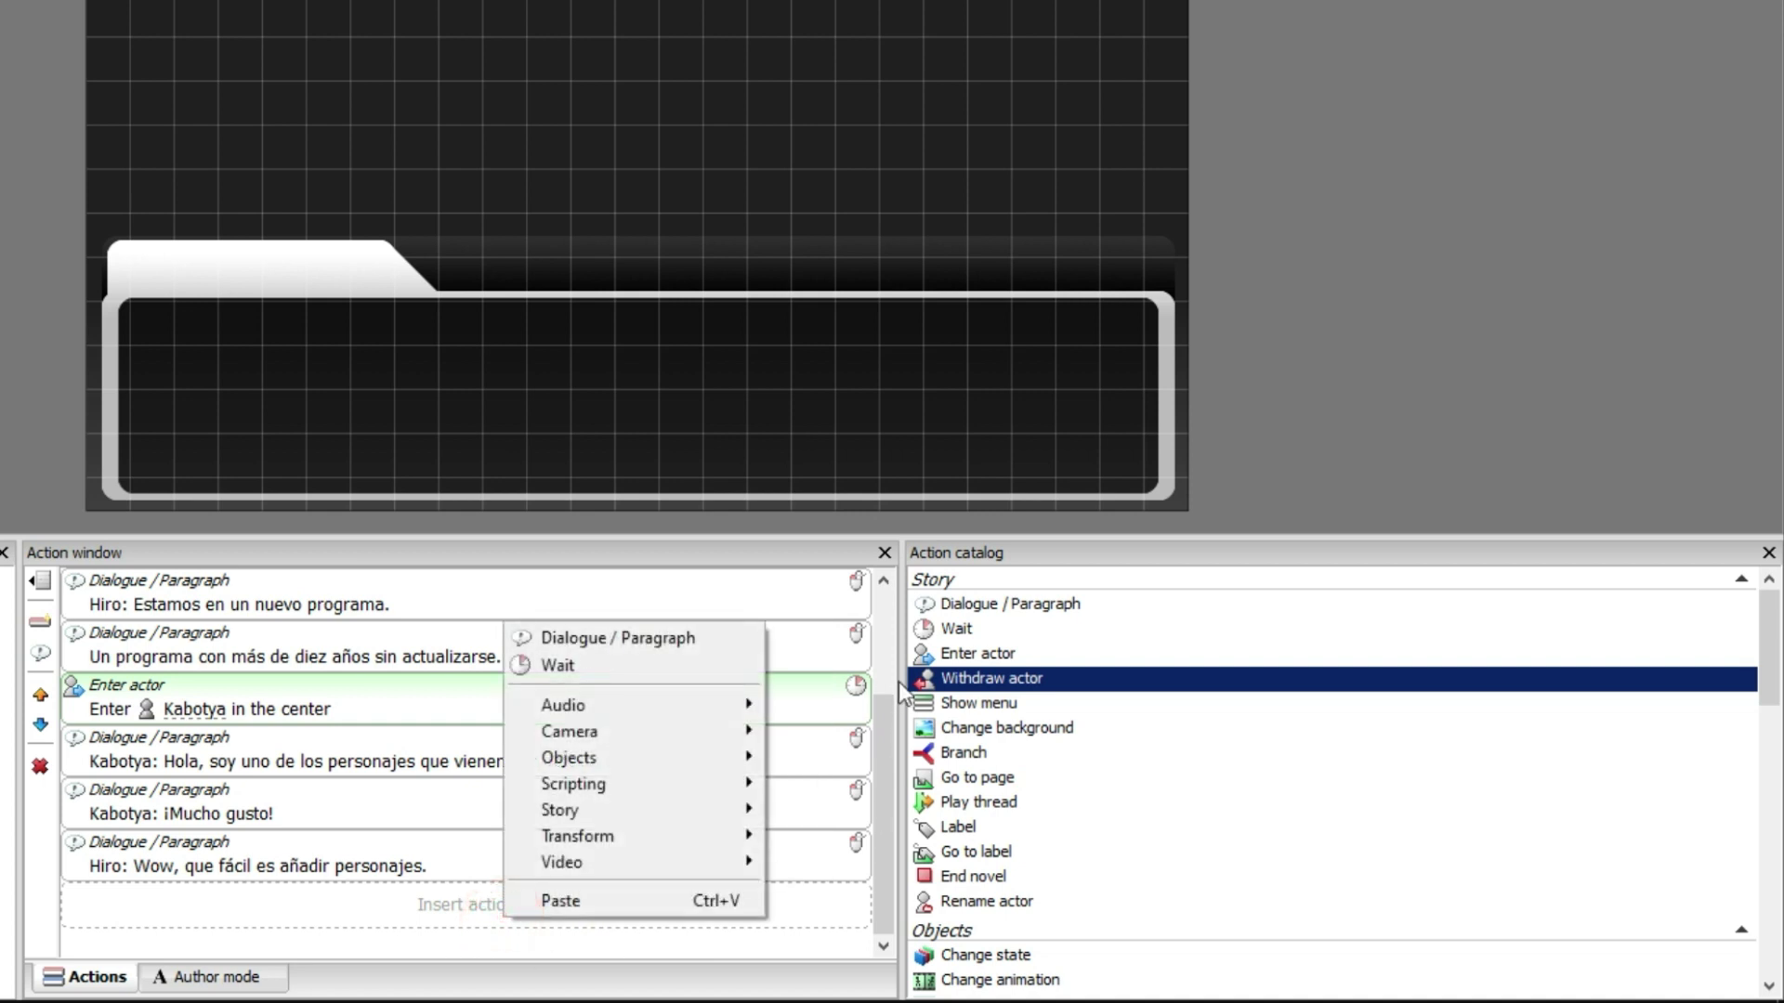
- Insert a Withdraw actor action directly after Hiro's line "Wow, que fácil es añadir personajes."
click(398, 860)
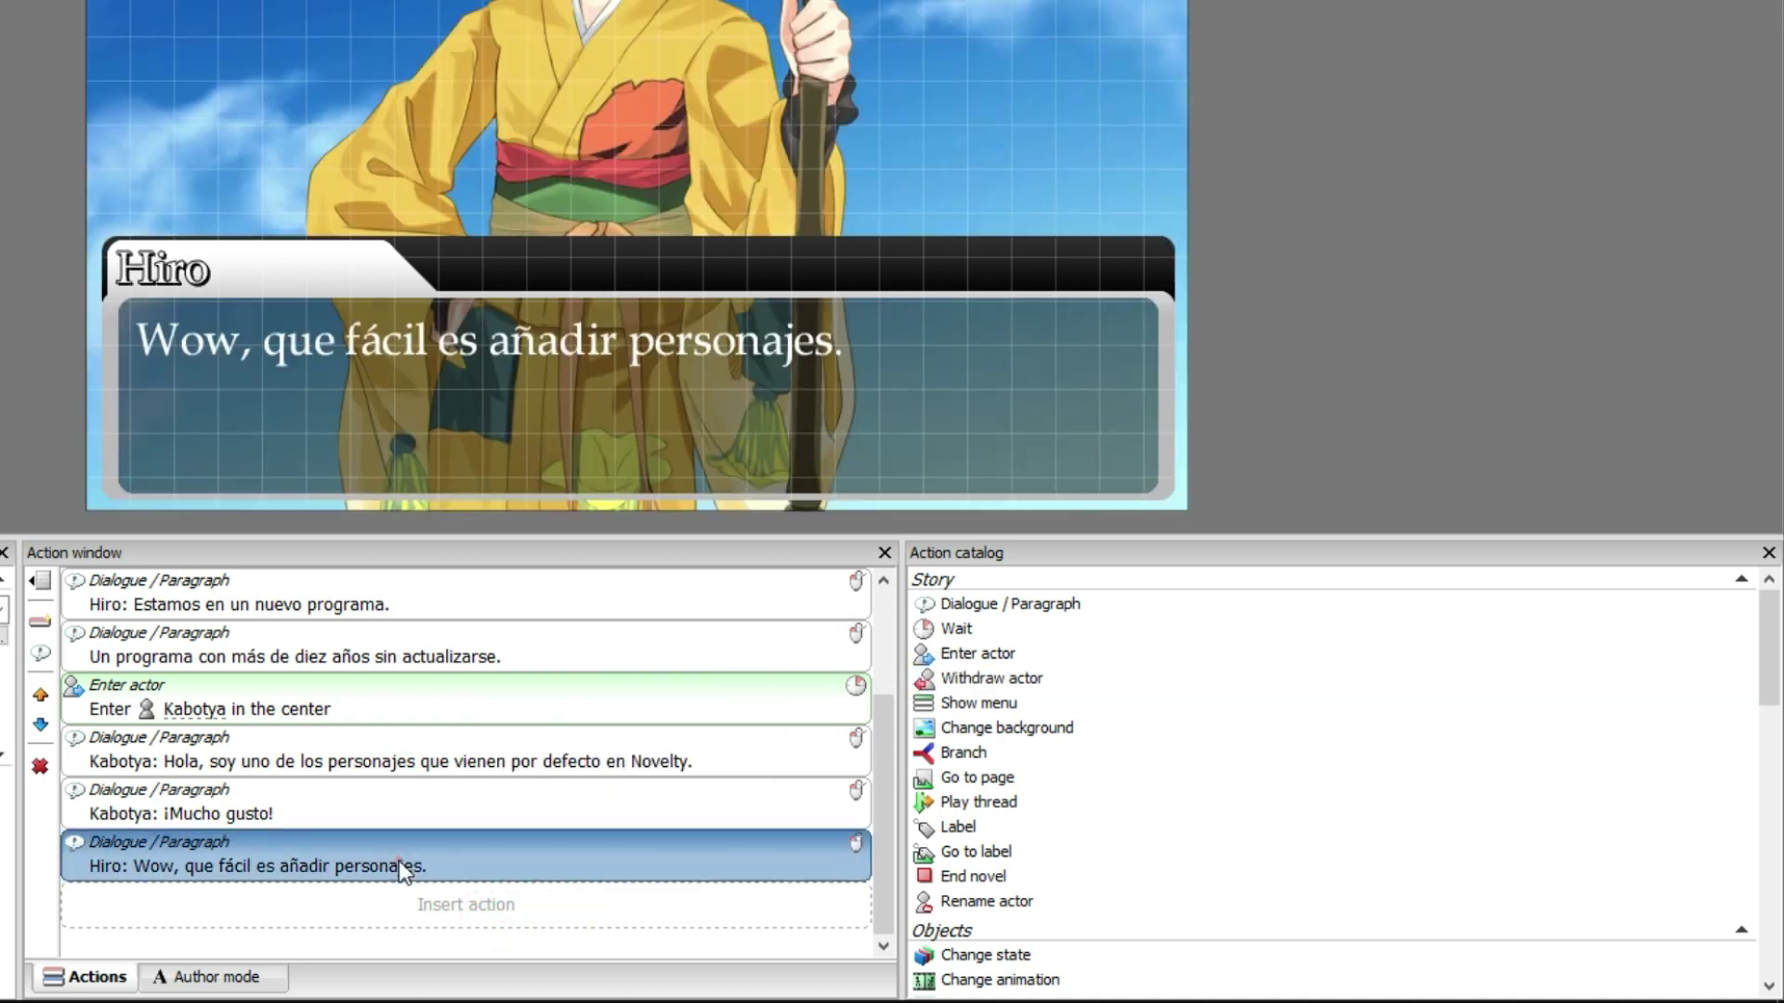
double_click(999, 678)
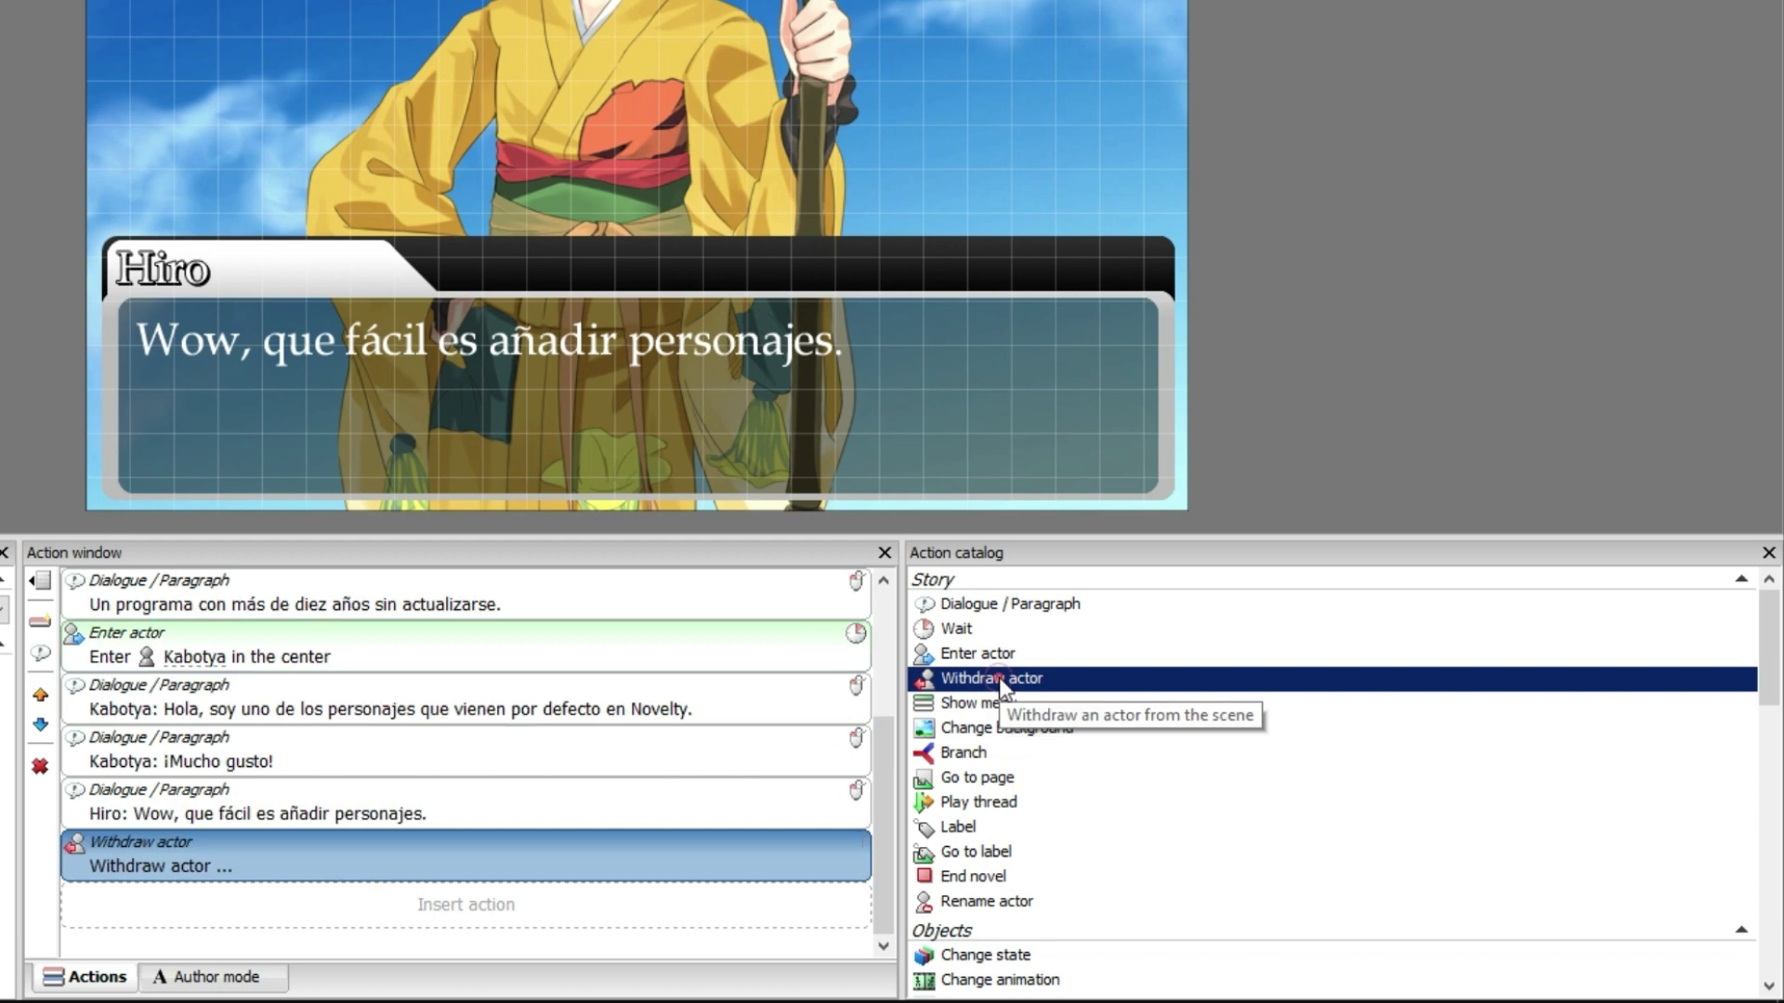
click(434, 804)
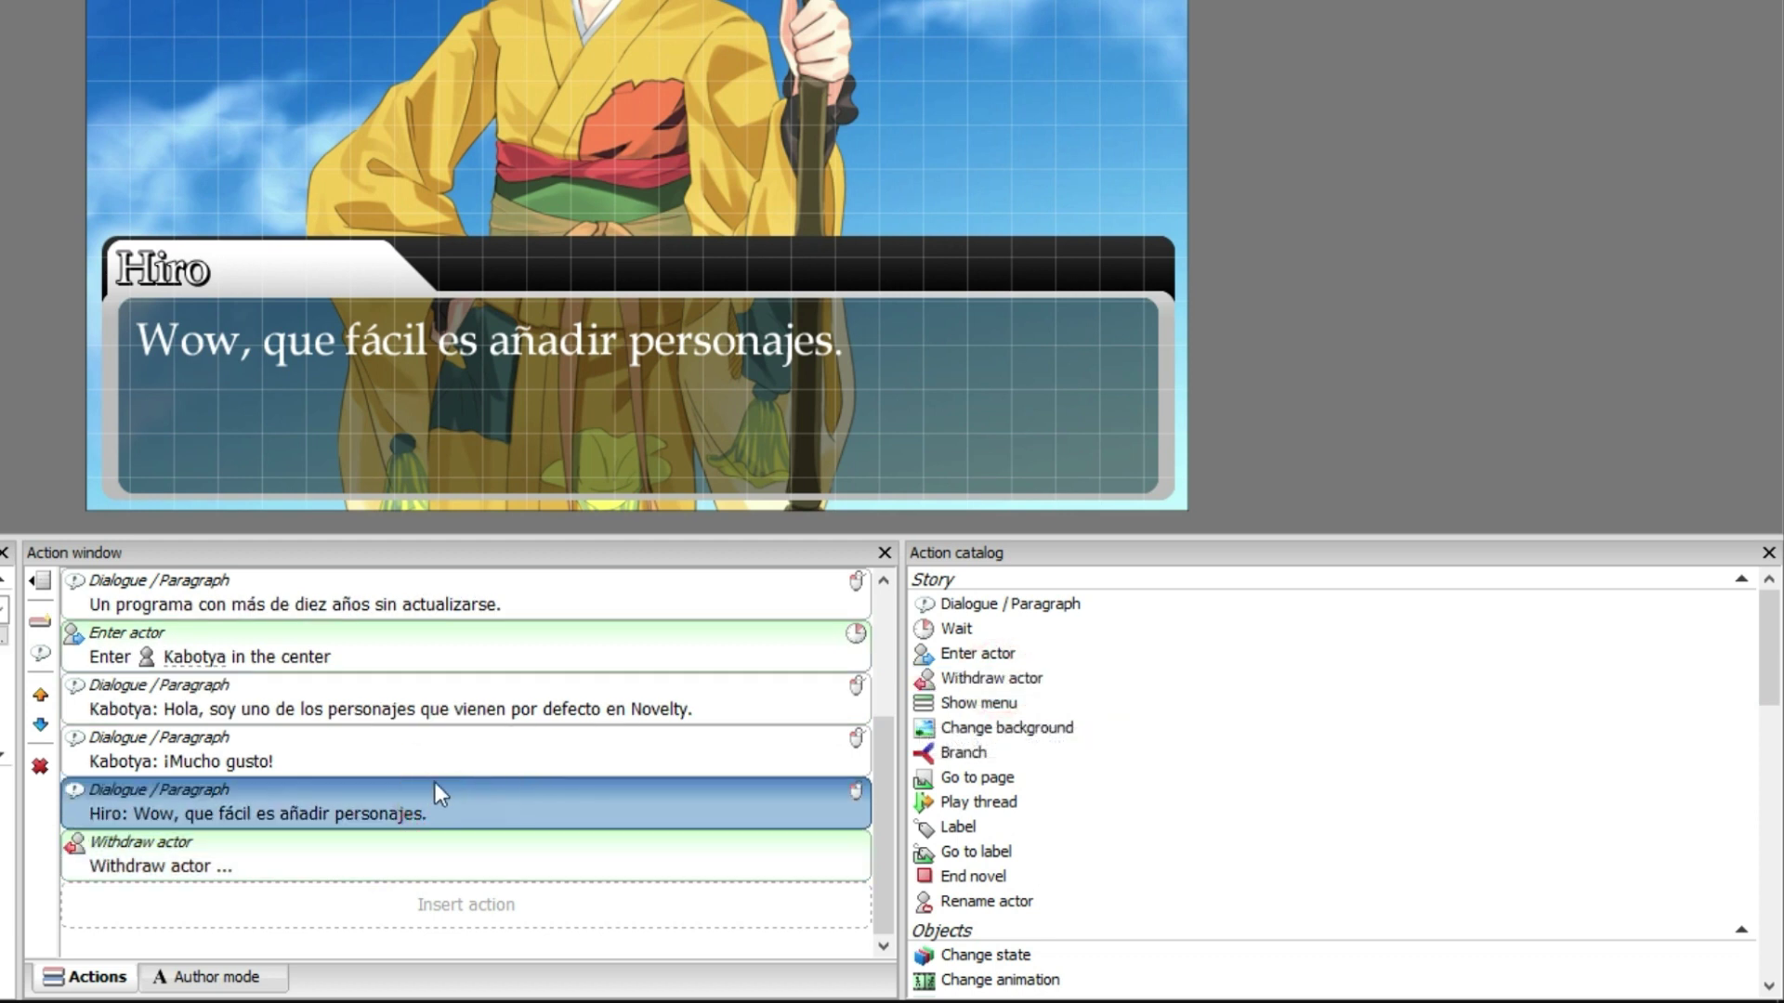
scroll(461, 883, up, 3)
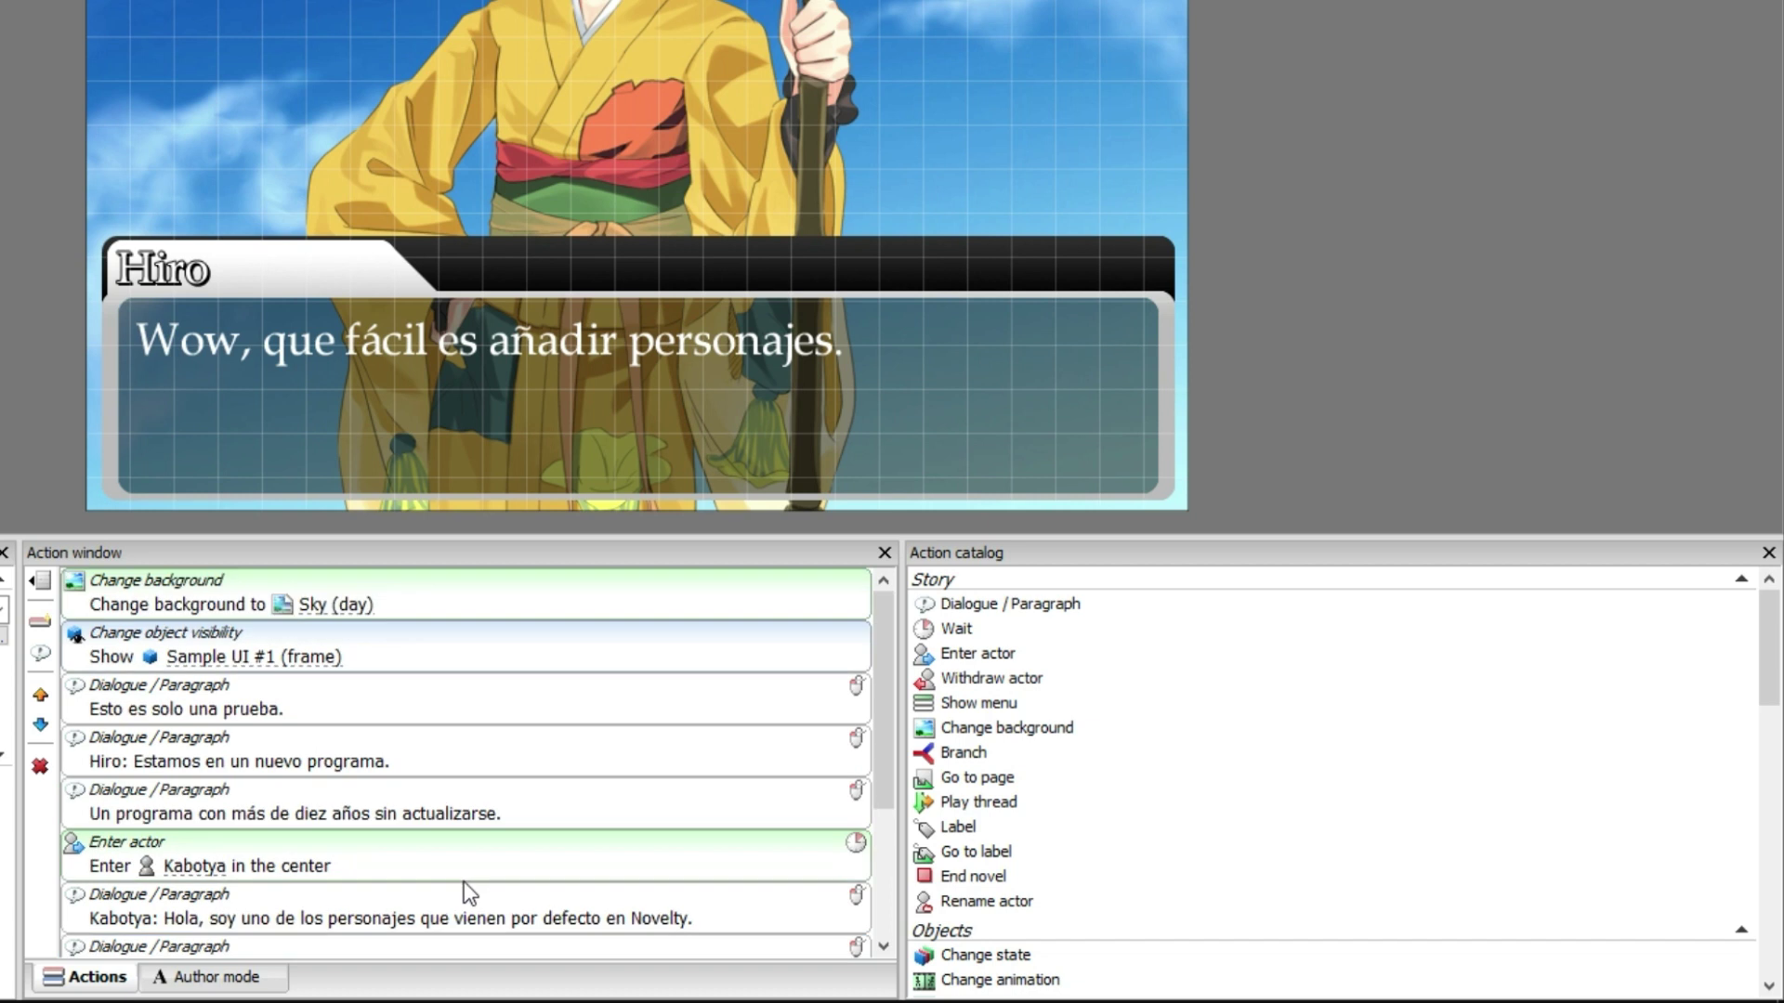
click(418, 710)
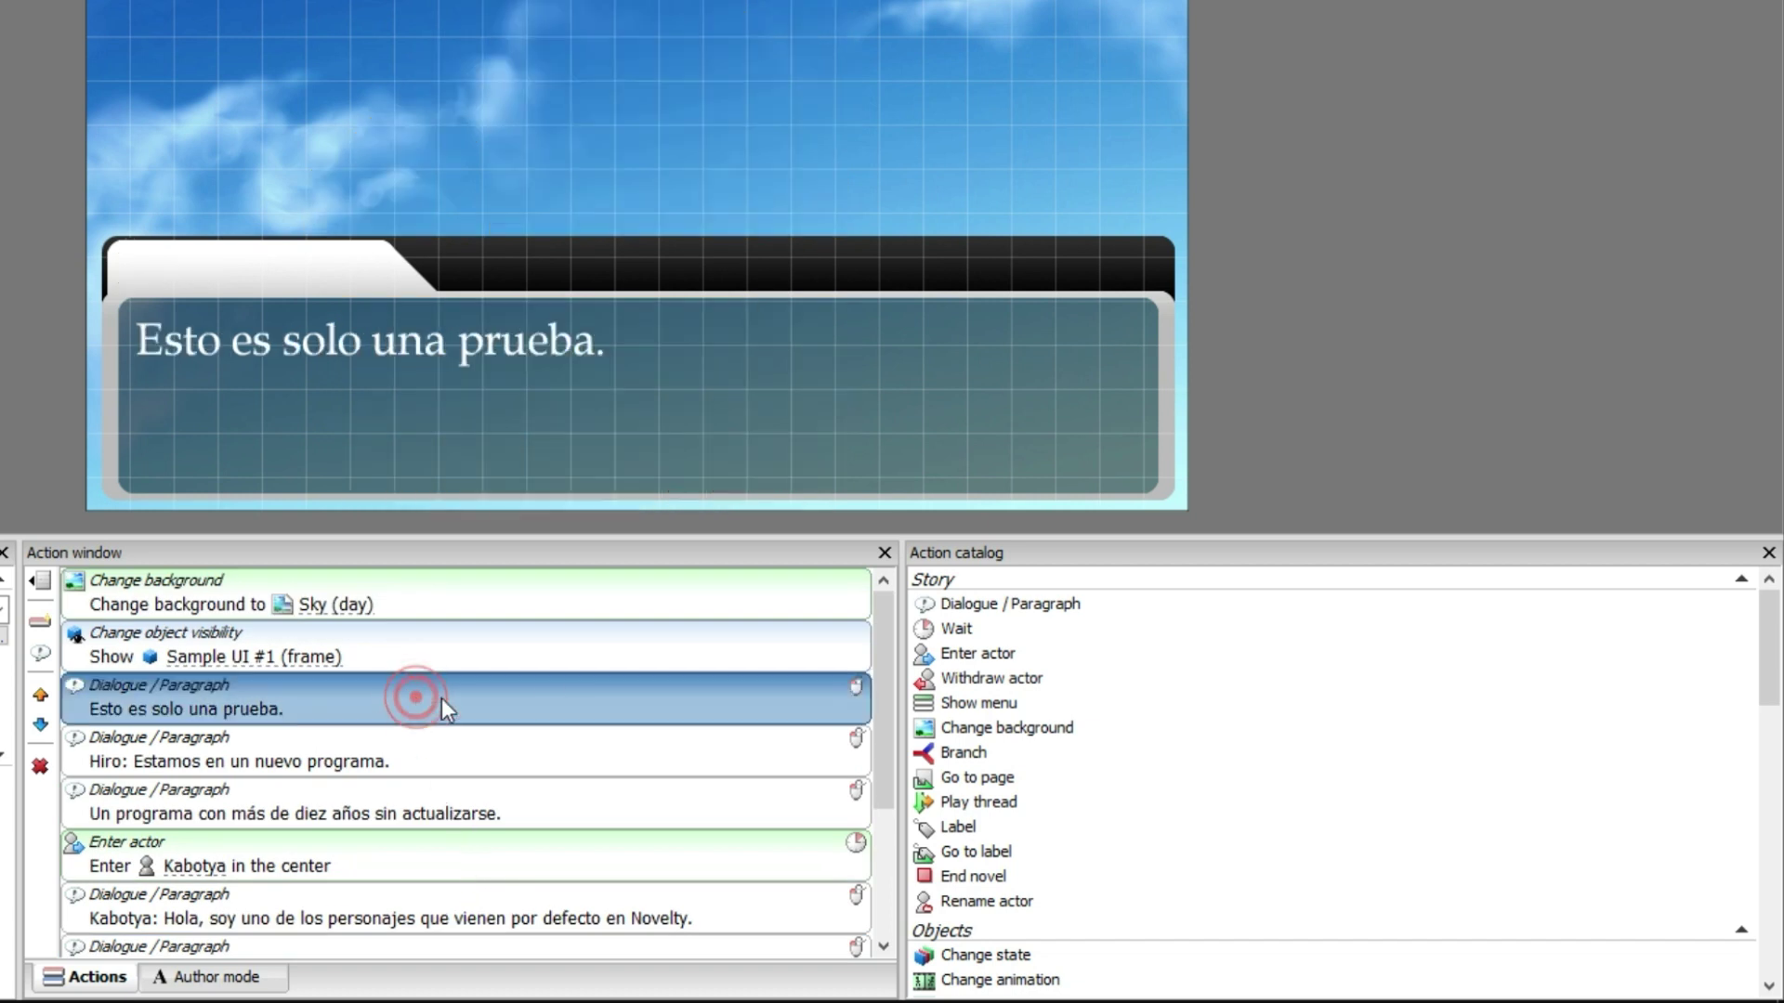
scroll(426, 769, down, 3)
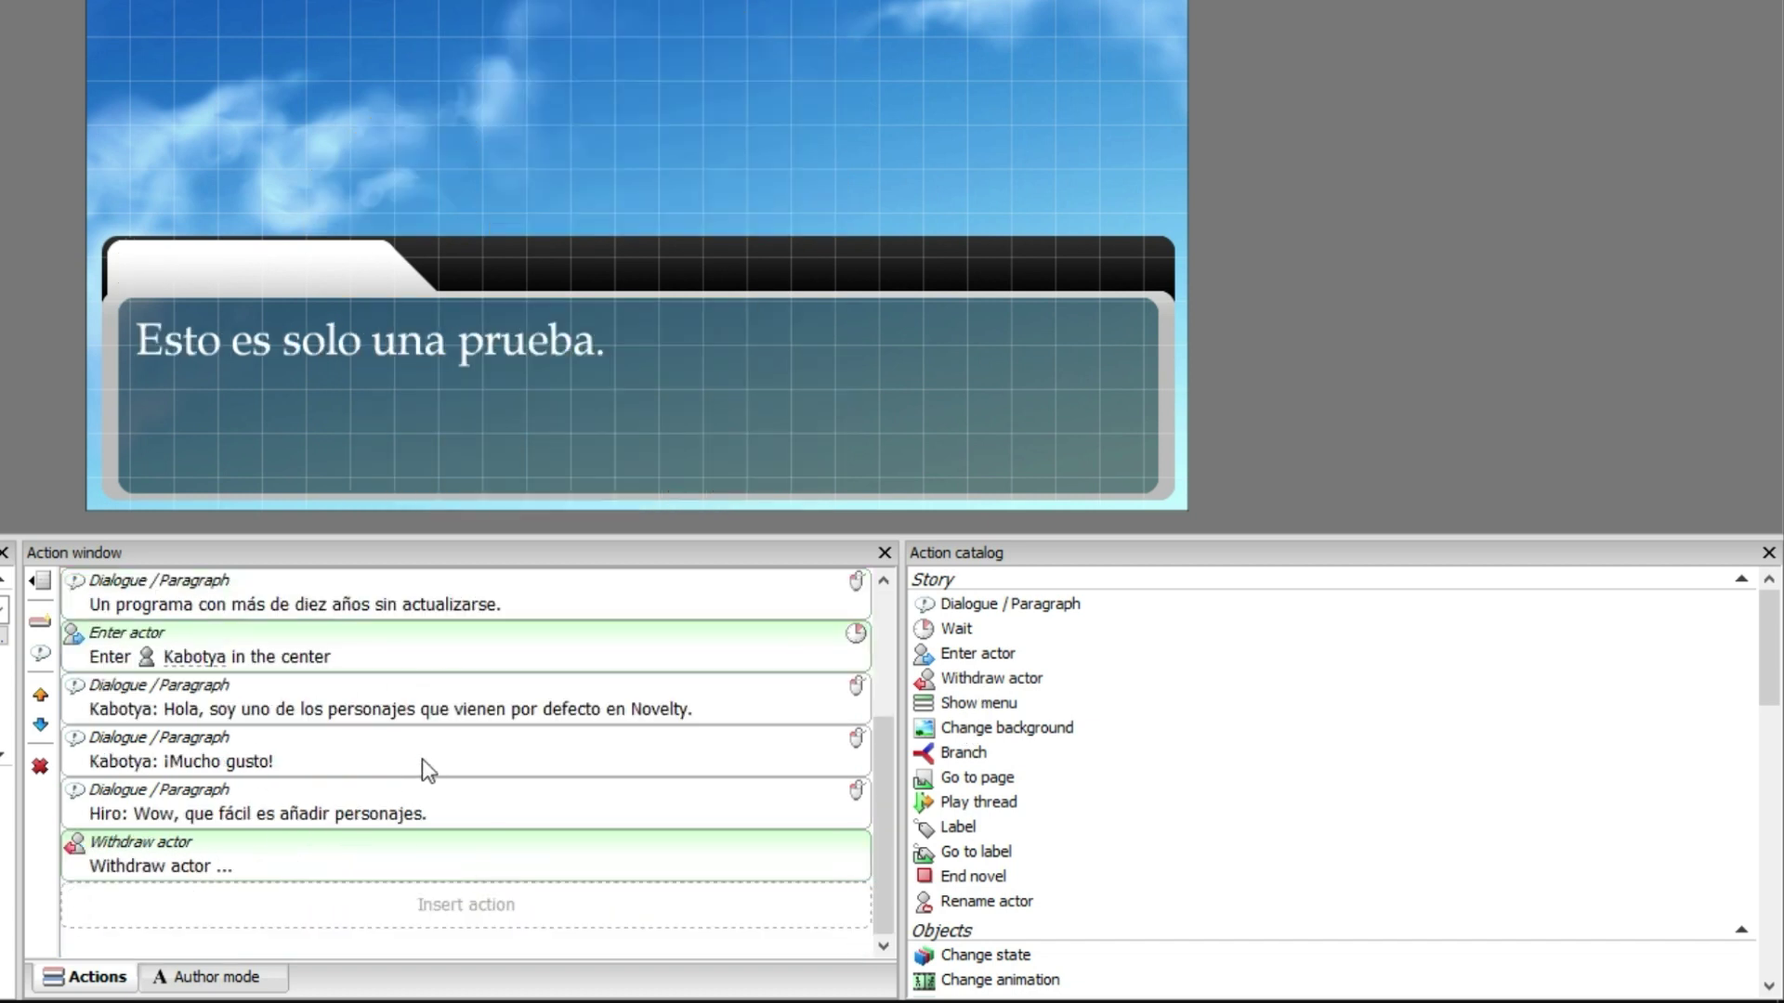
- Move the Withdraw actor action up two places and return it to the end of the action list
click(409, 864)
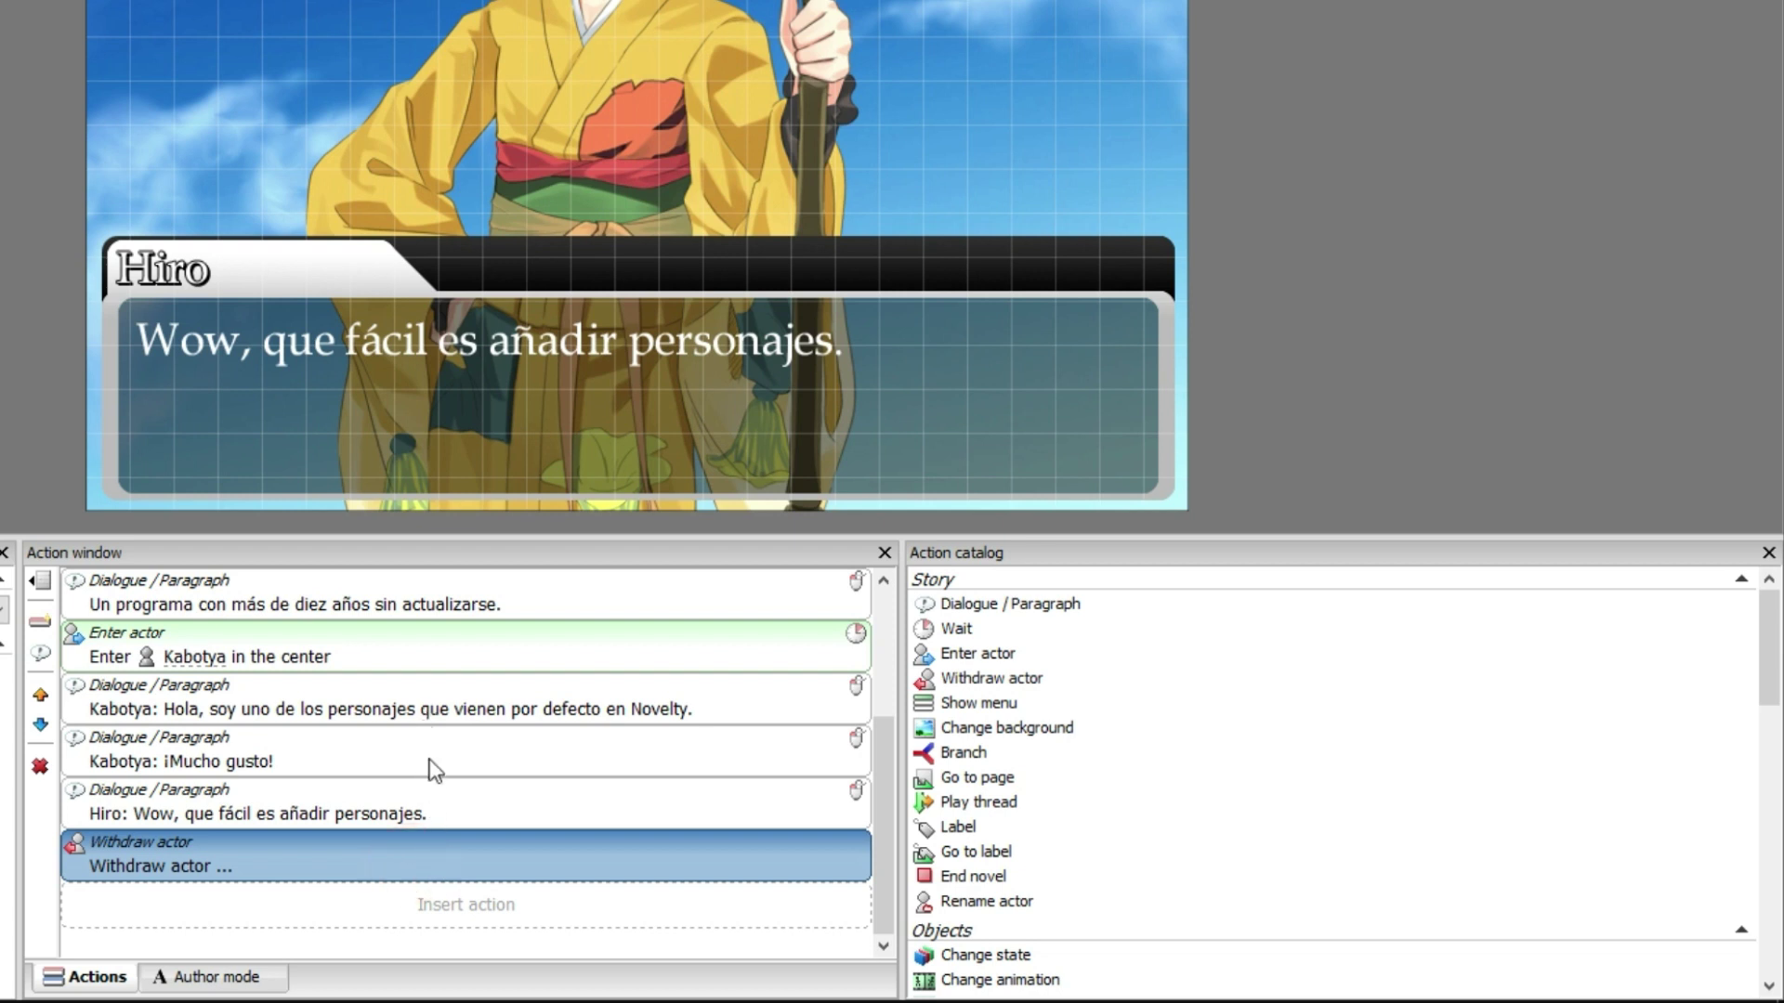
click(435, 862)
right_click(459, 857)
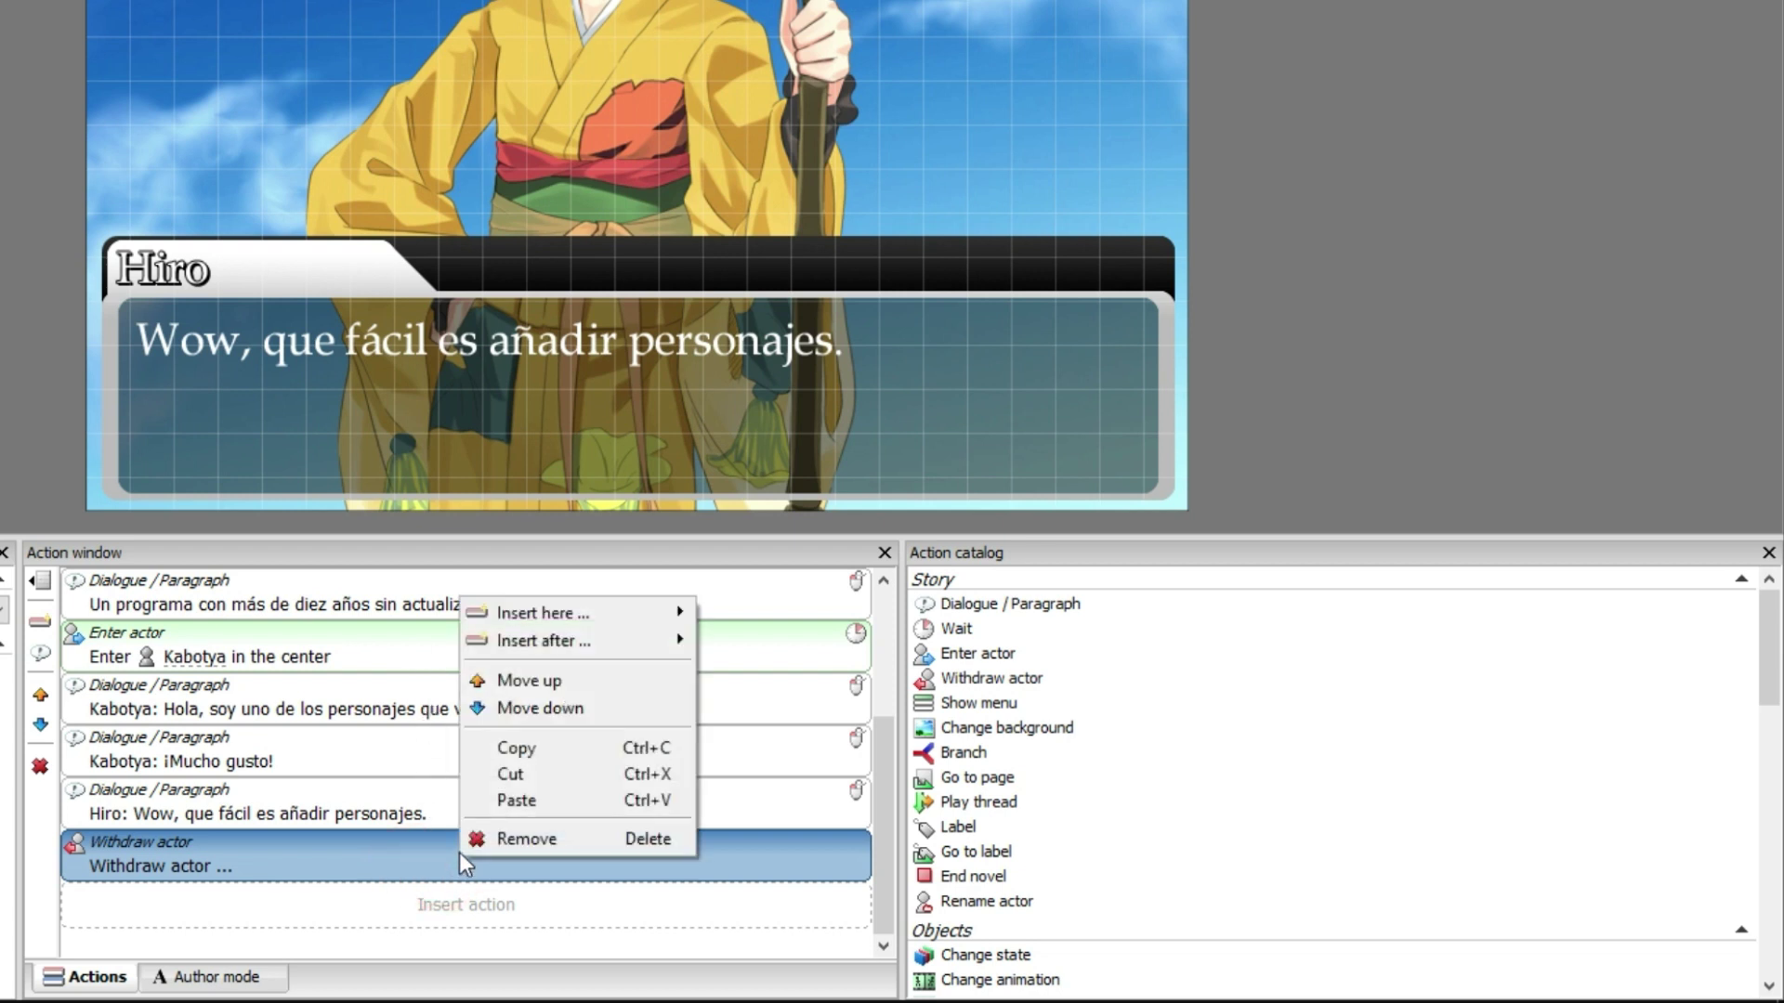
click(566, 682)
right_click(496, 789)
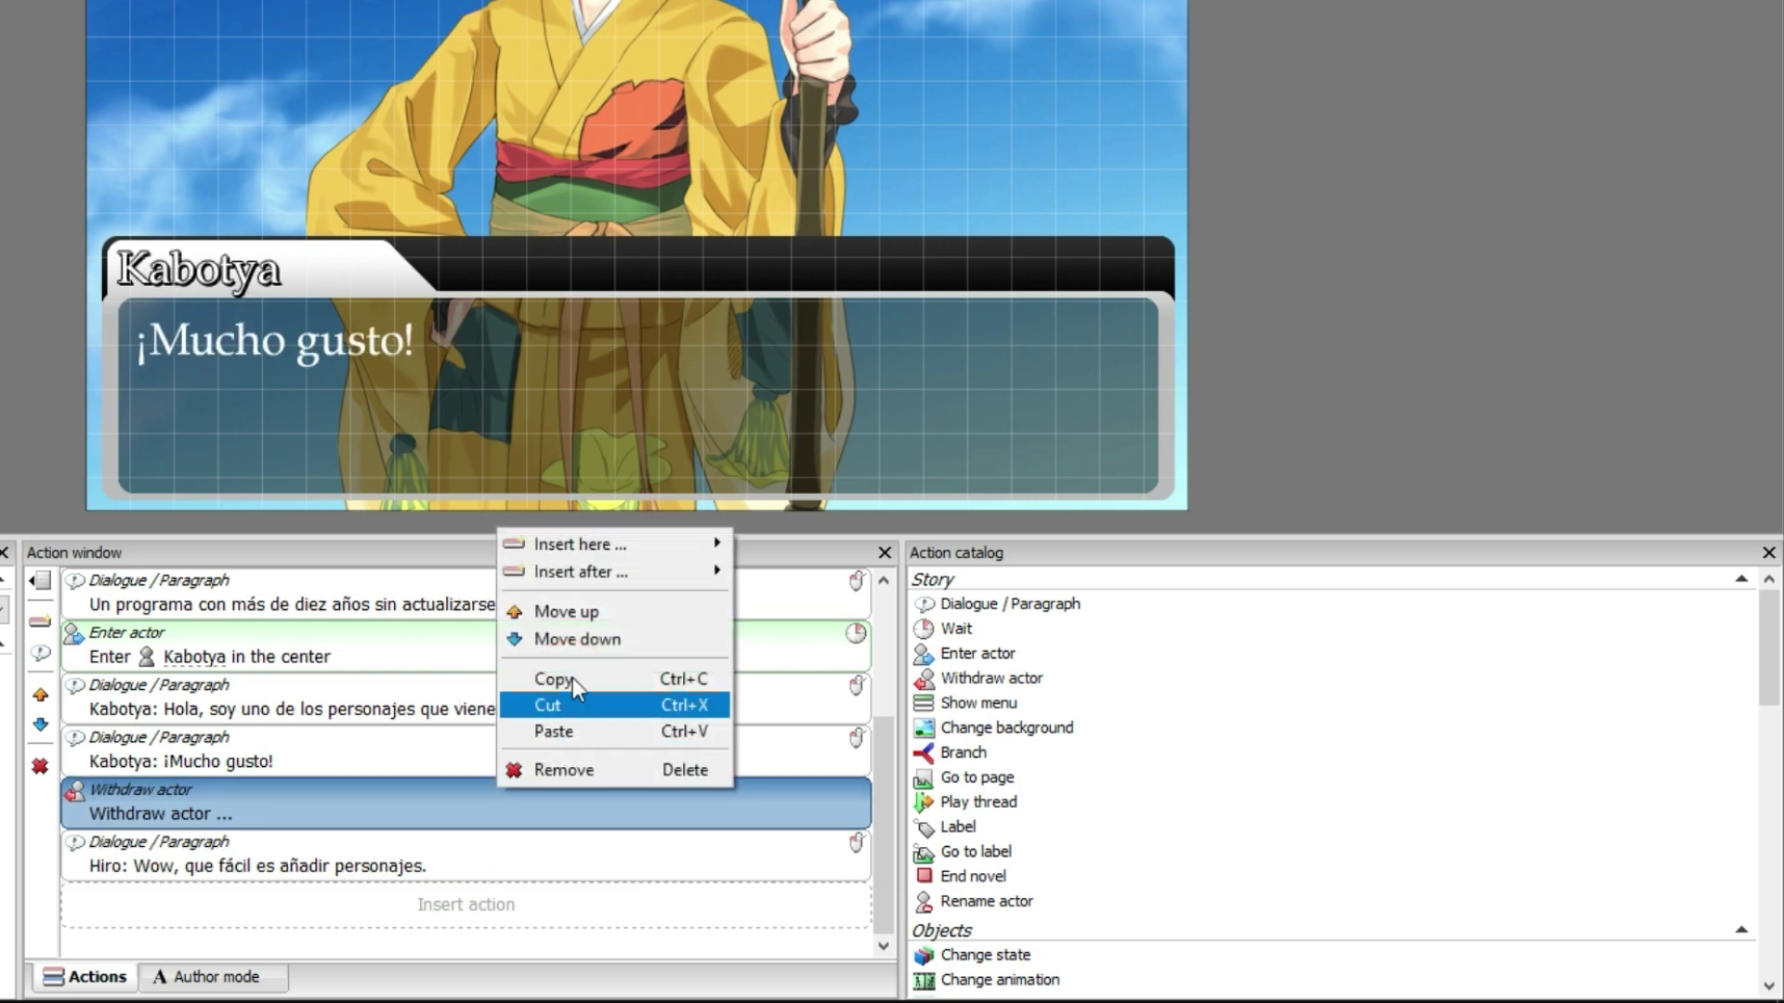
click(577, 615)
scroll(464, 817, down, 1)
right_click(474, 730)
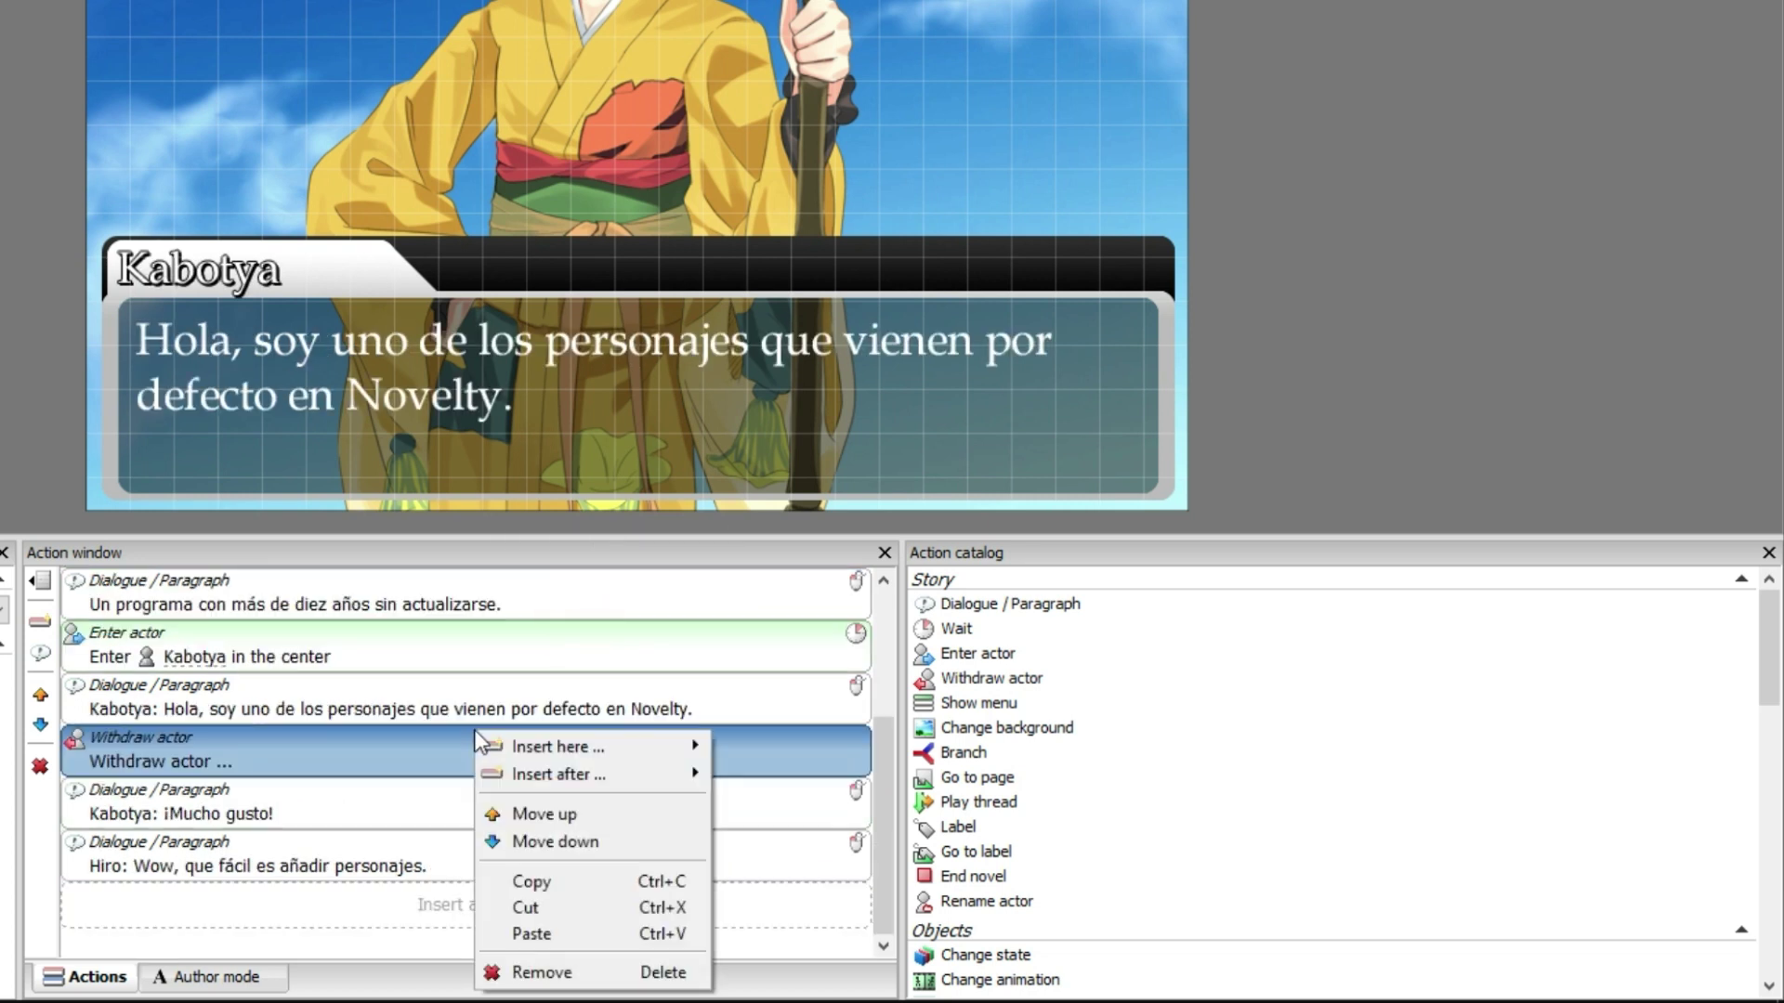
click(538, 842)
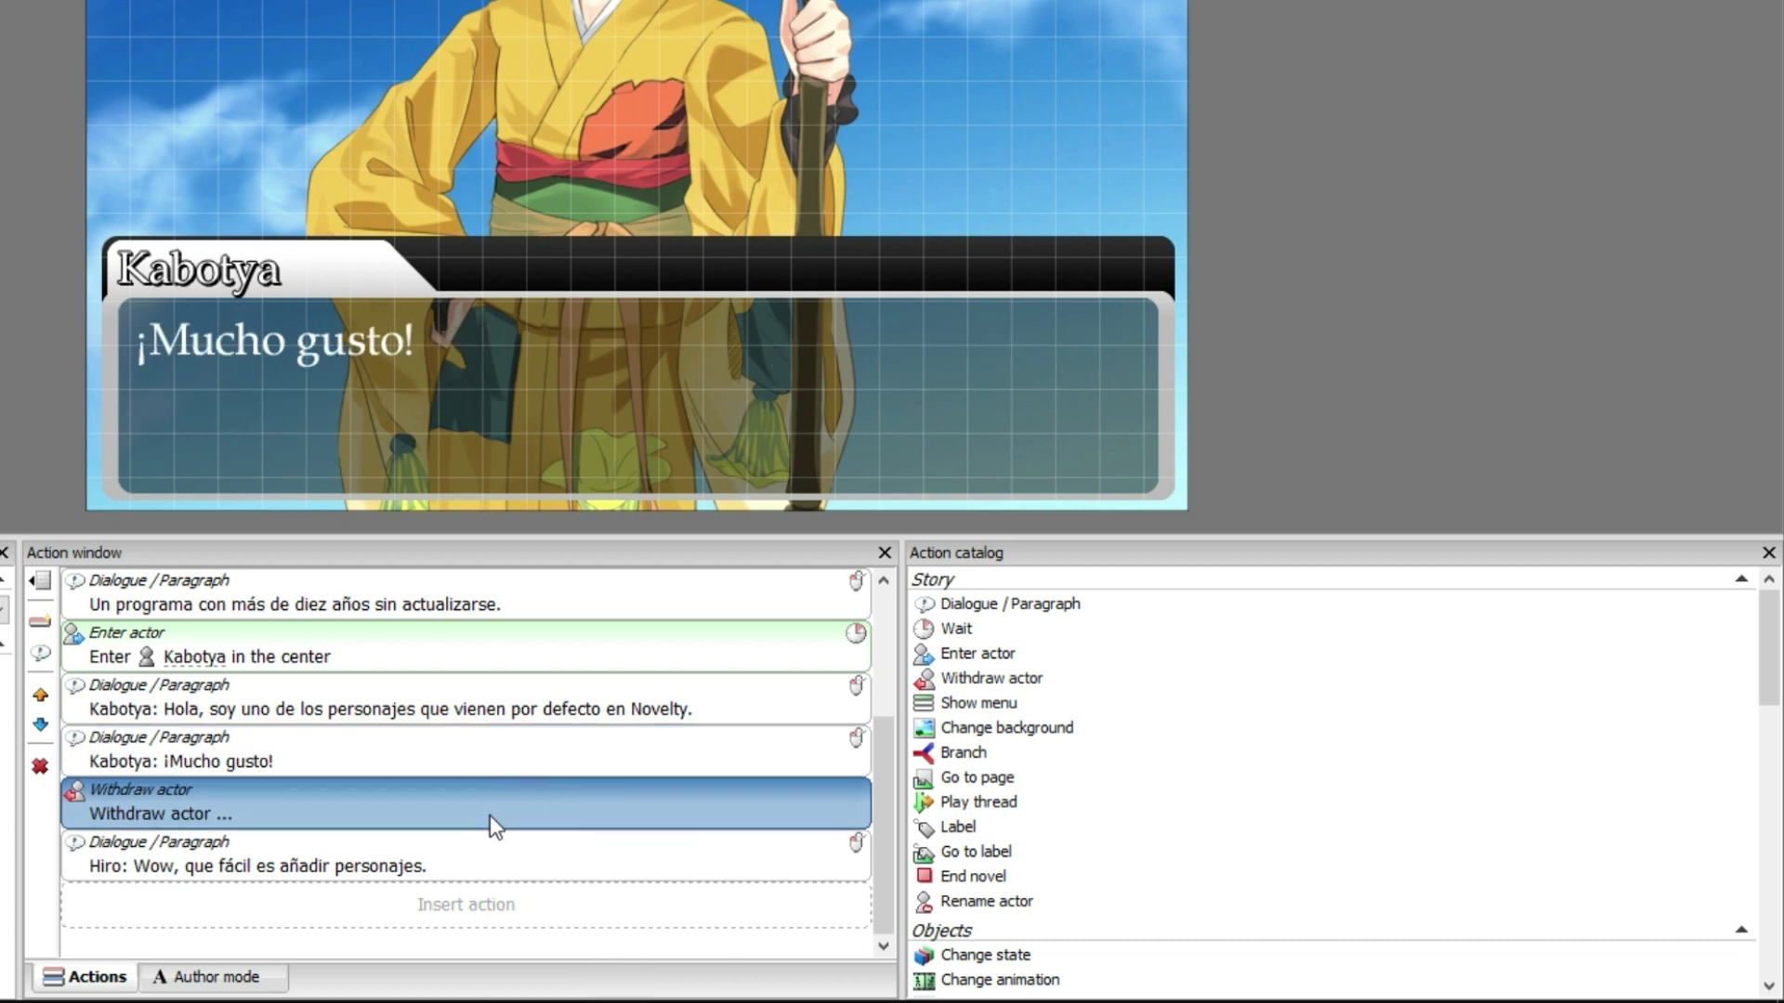
right_click(490, 816)
click(573, 664)
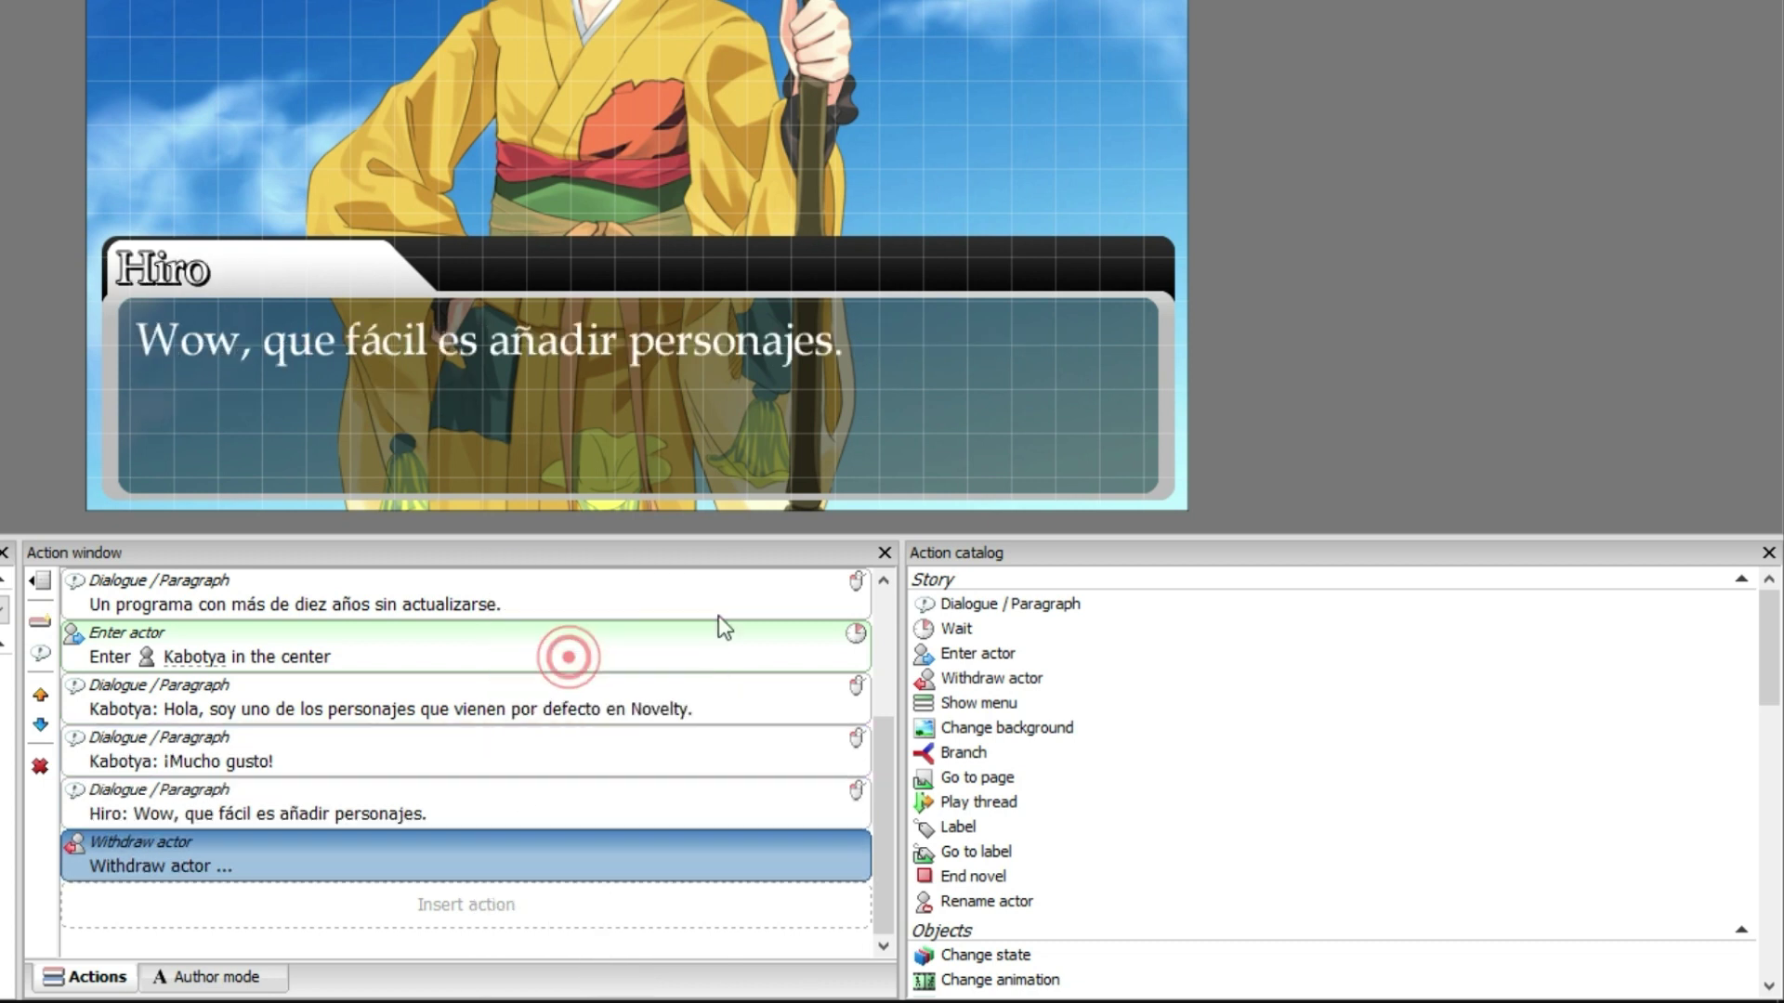
click(552, 872)
right_click(555, 857)
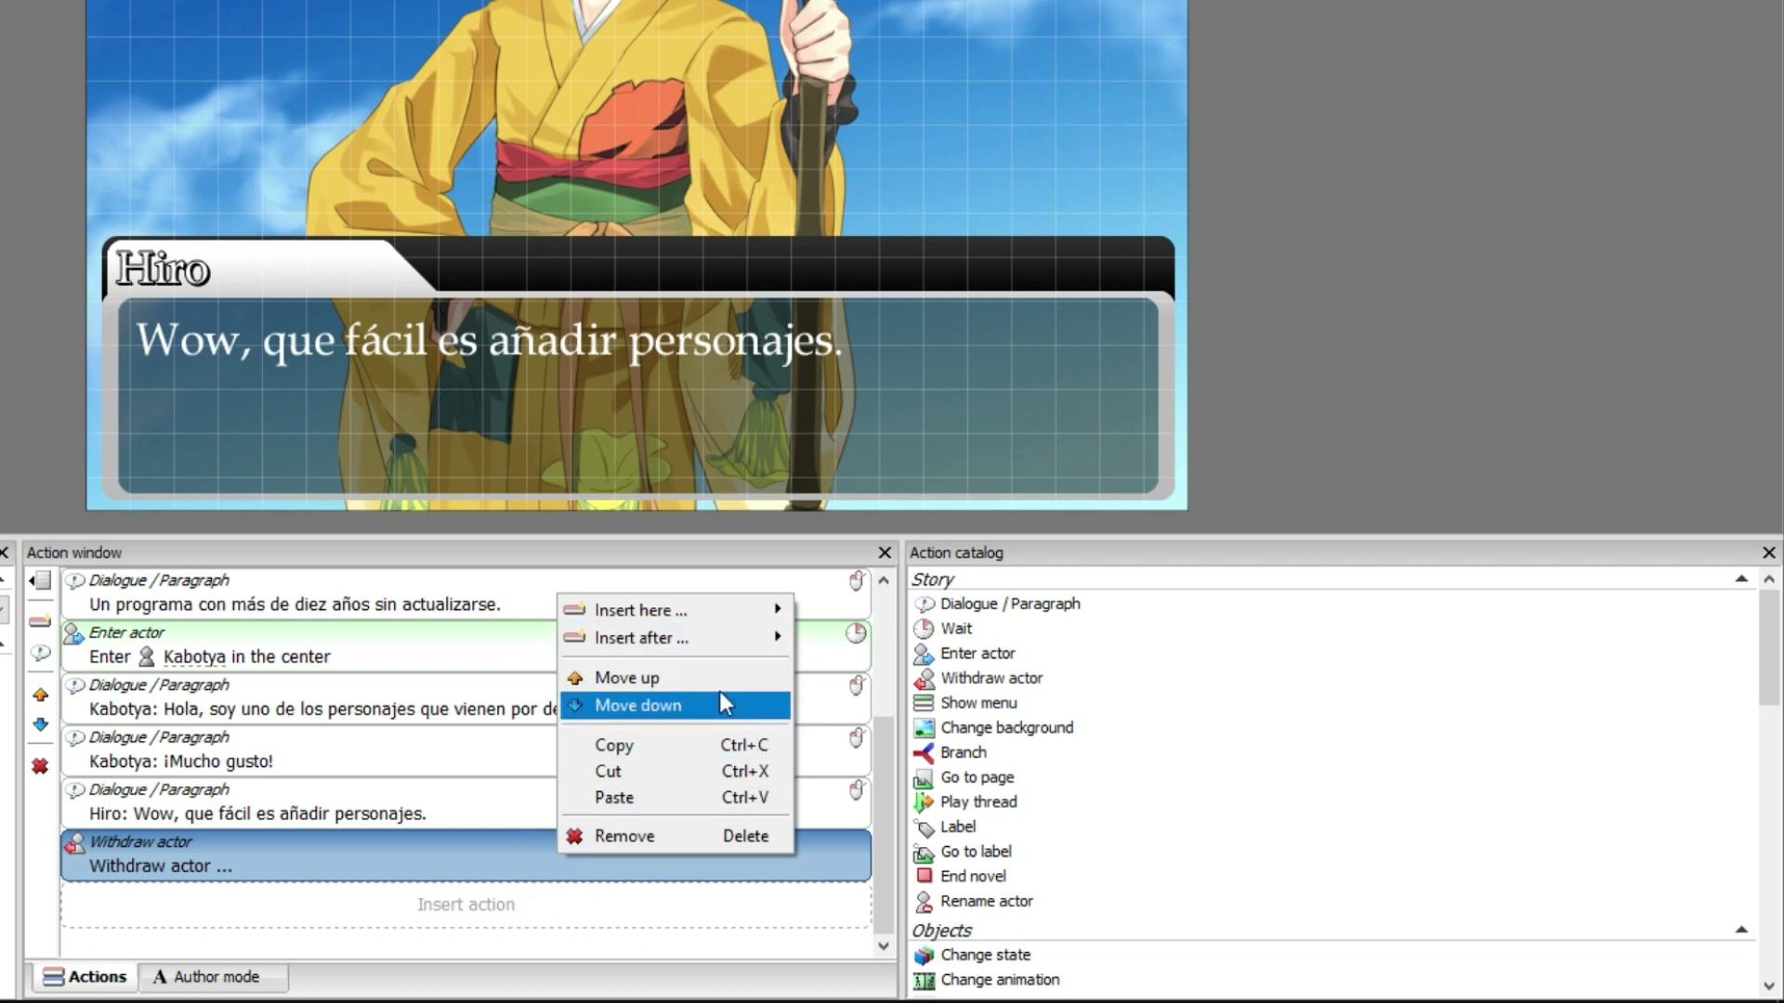
click(447, 856)
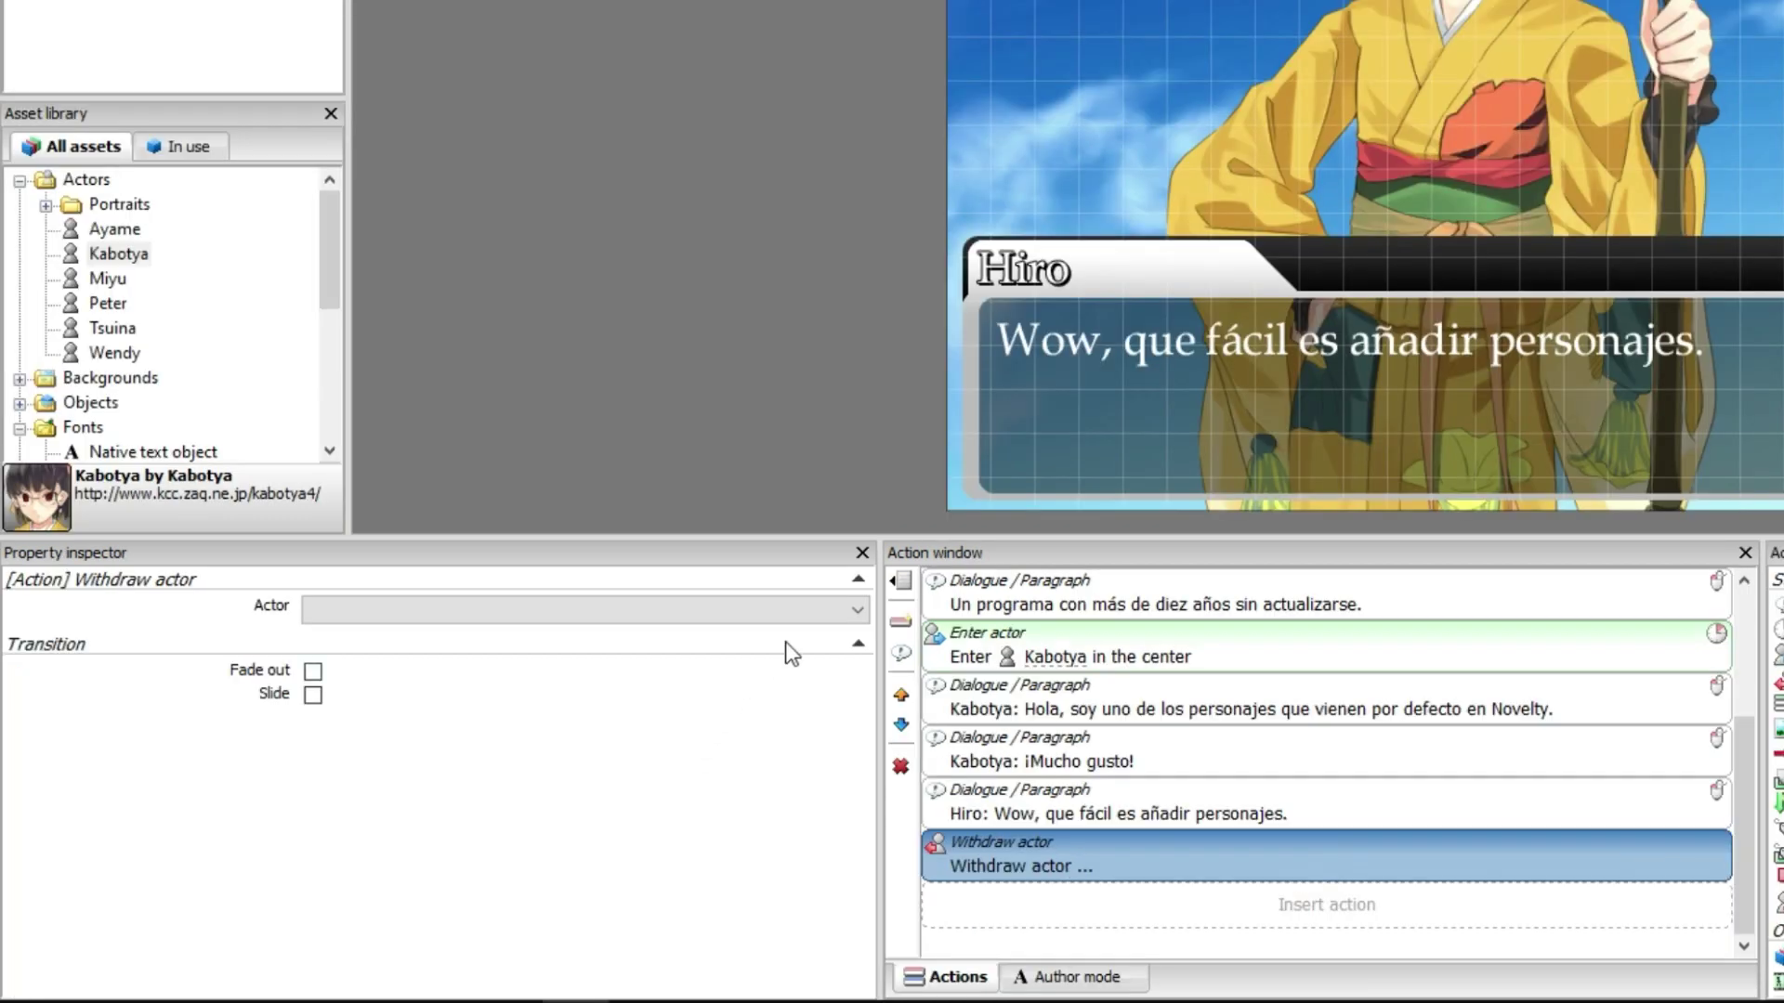
- Set the Withdraw actor action's actor to Kabotya and enable Fade out
click(824, 613)
click(748, 637)
click(314, 671)
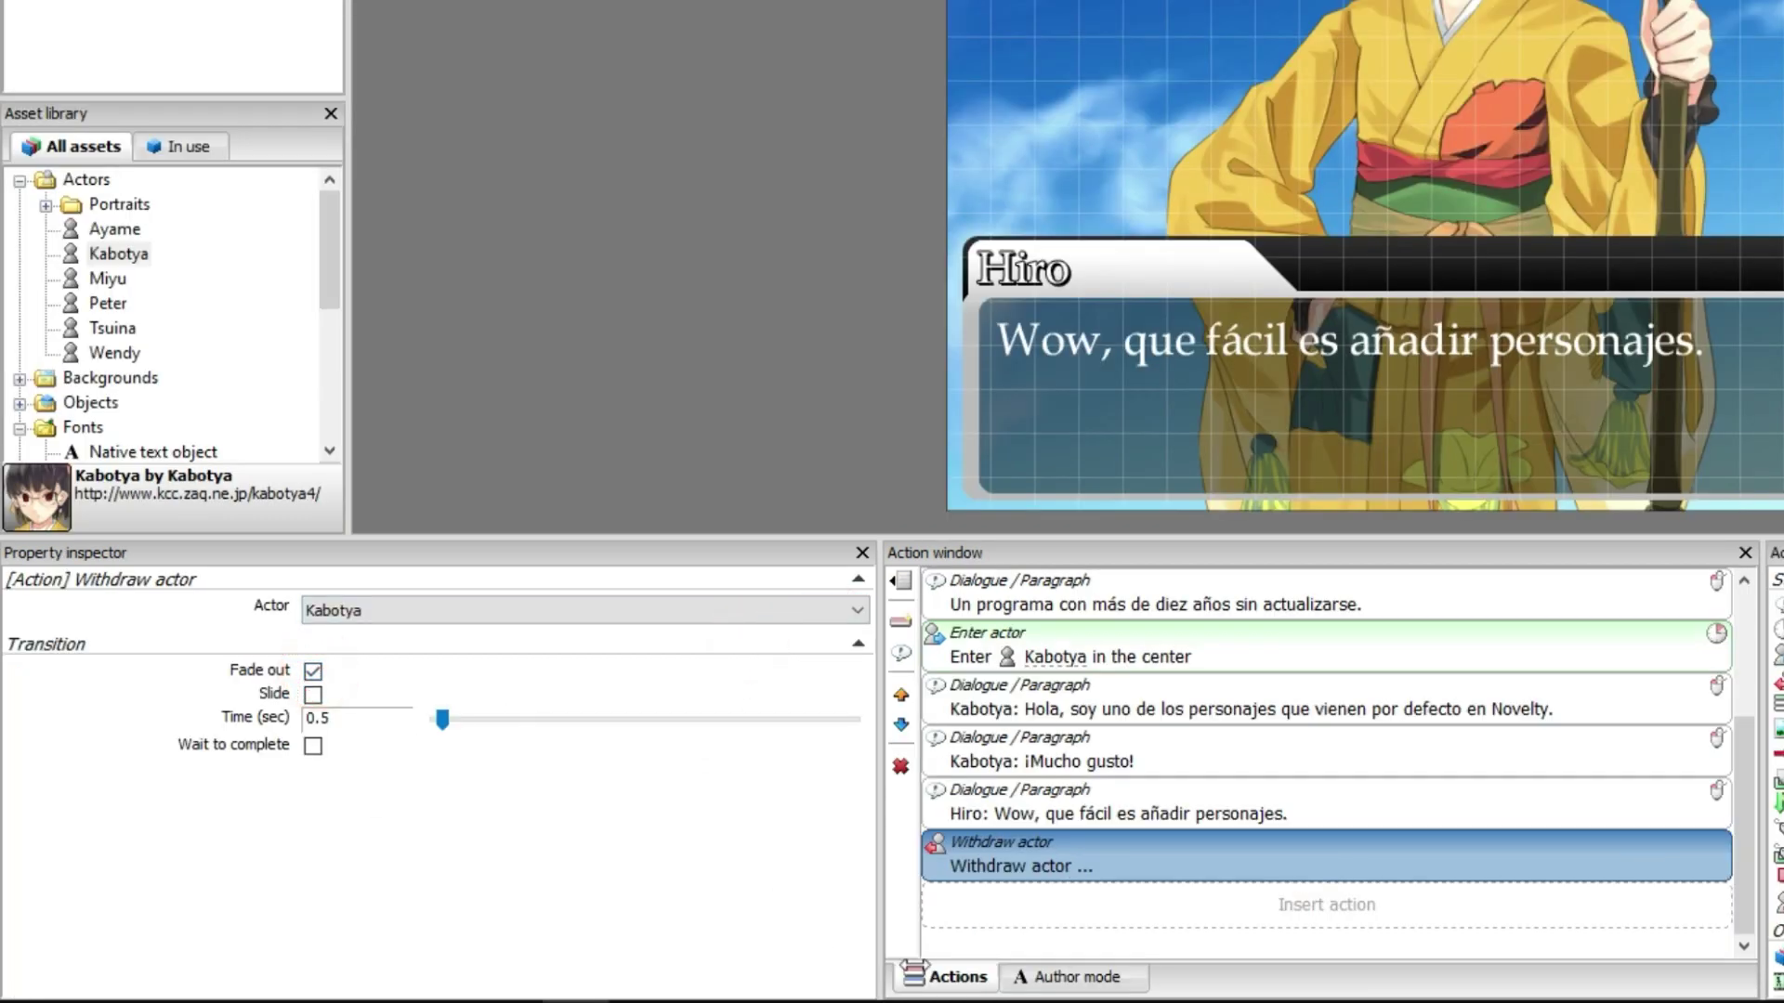
- Add a dialogue action for Hiro after Kabotya's withdrawal with the phrase "Kayoya se ha ido..."
double_click(1264, 723)
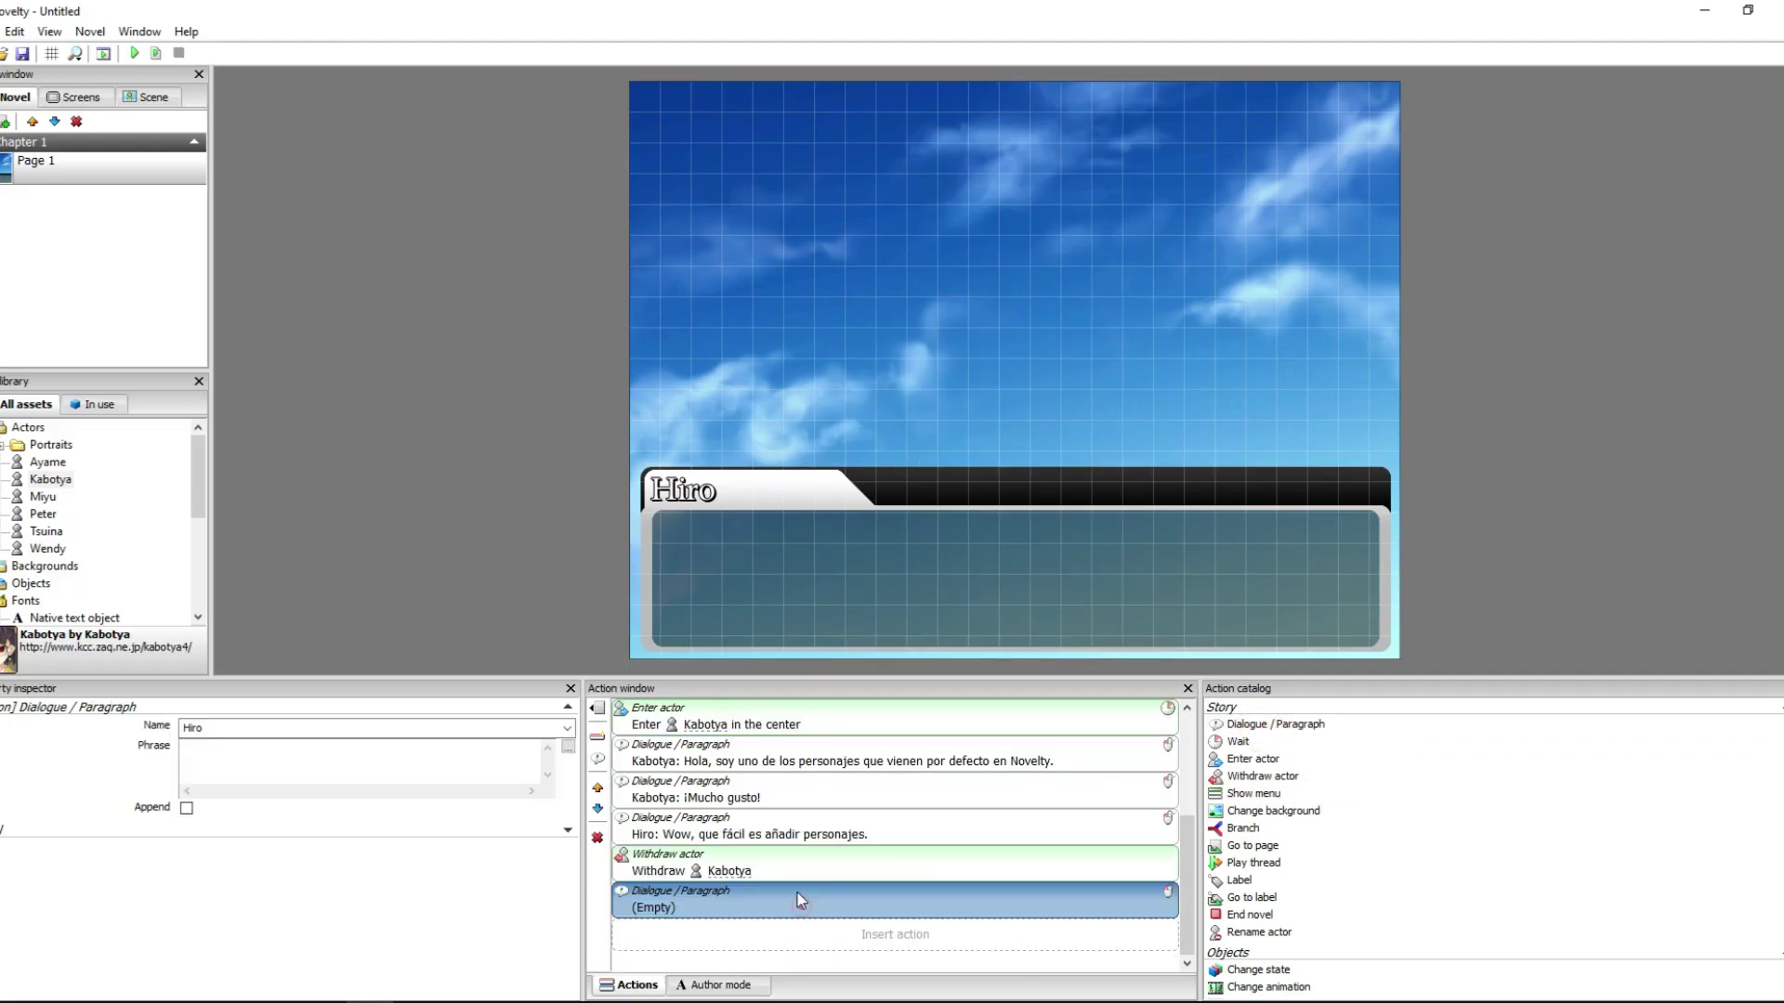
click(799, 899)
click(279, 760)
text(Kayoya se ha ido...)
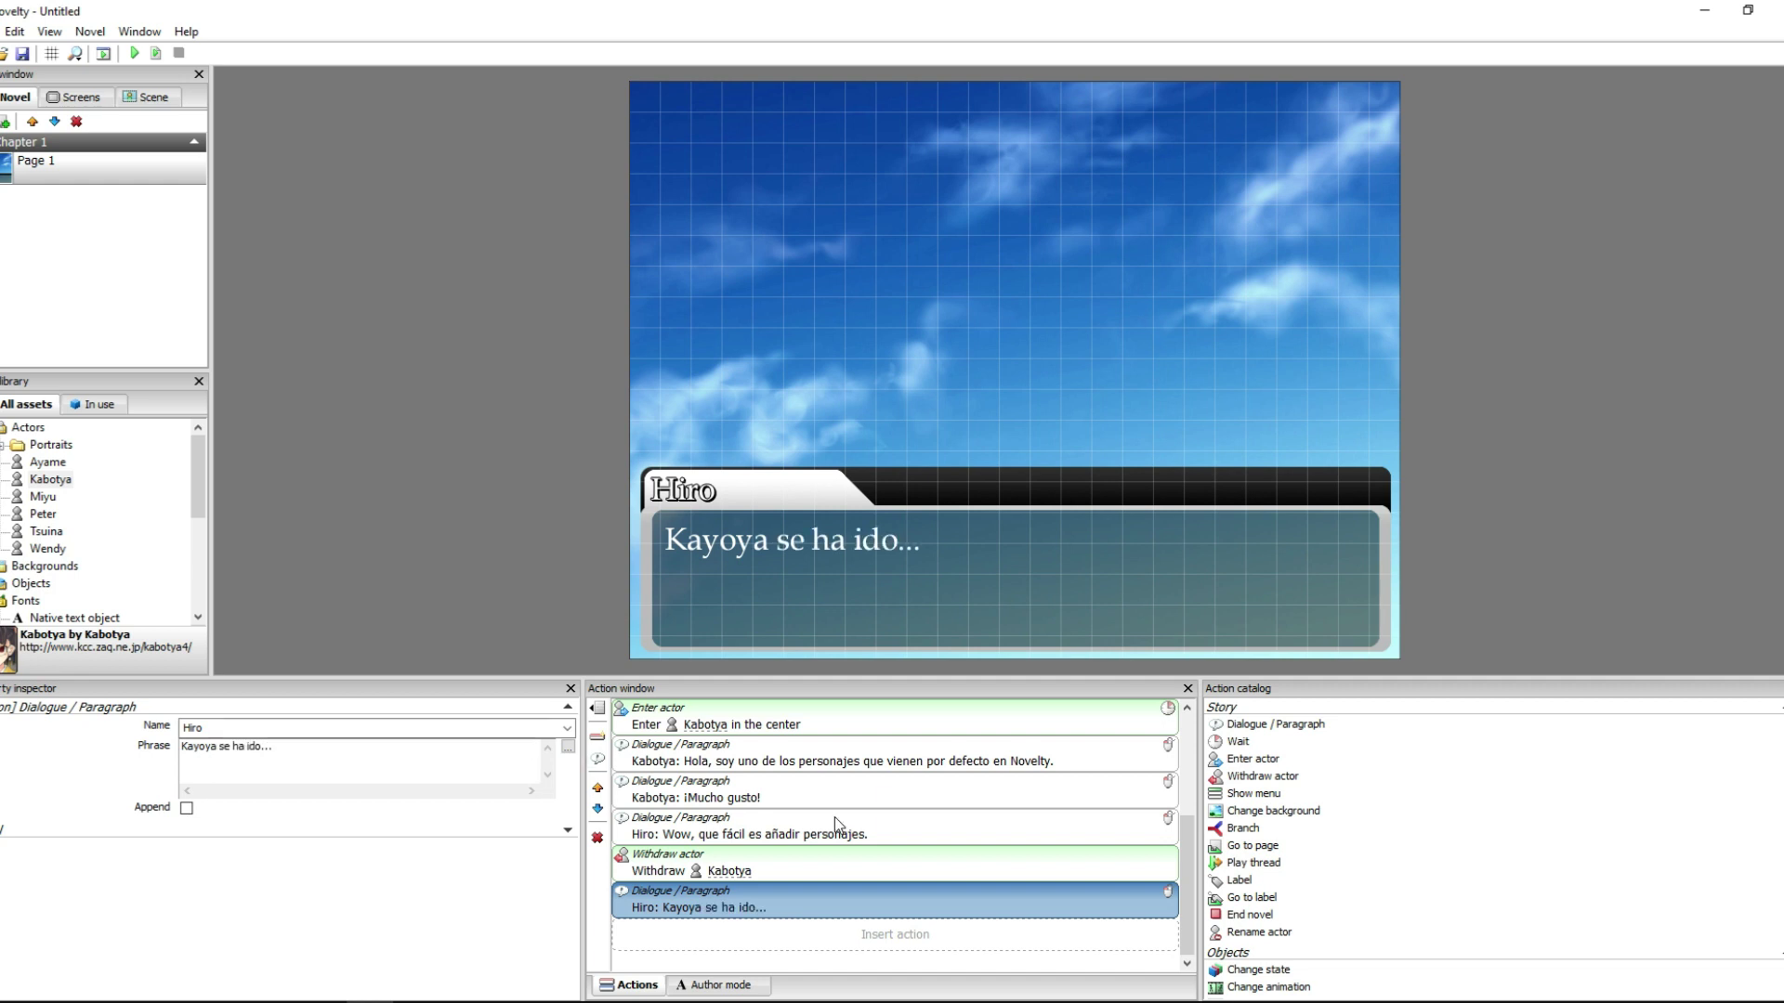
- Play the novel from the background change through Hiro's last line to check Kabotya's faded exit, and stop playback
scroll(892, 790, up, 3)
click(949, 721)
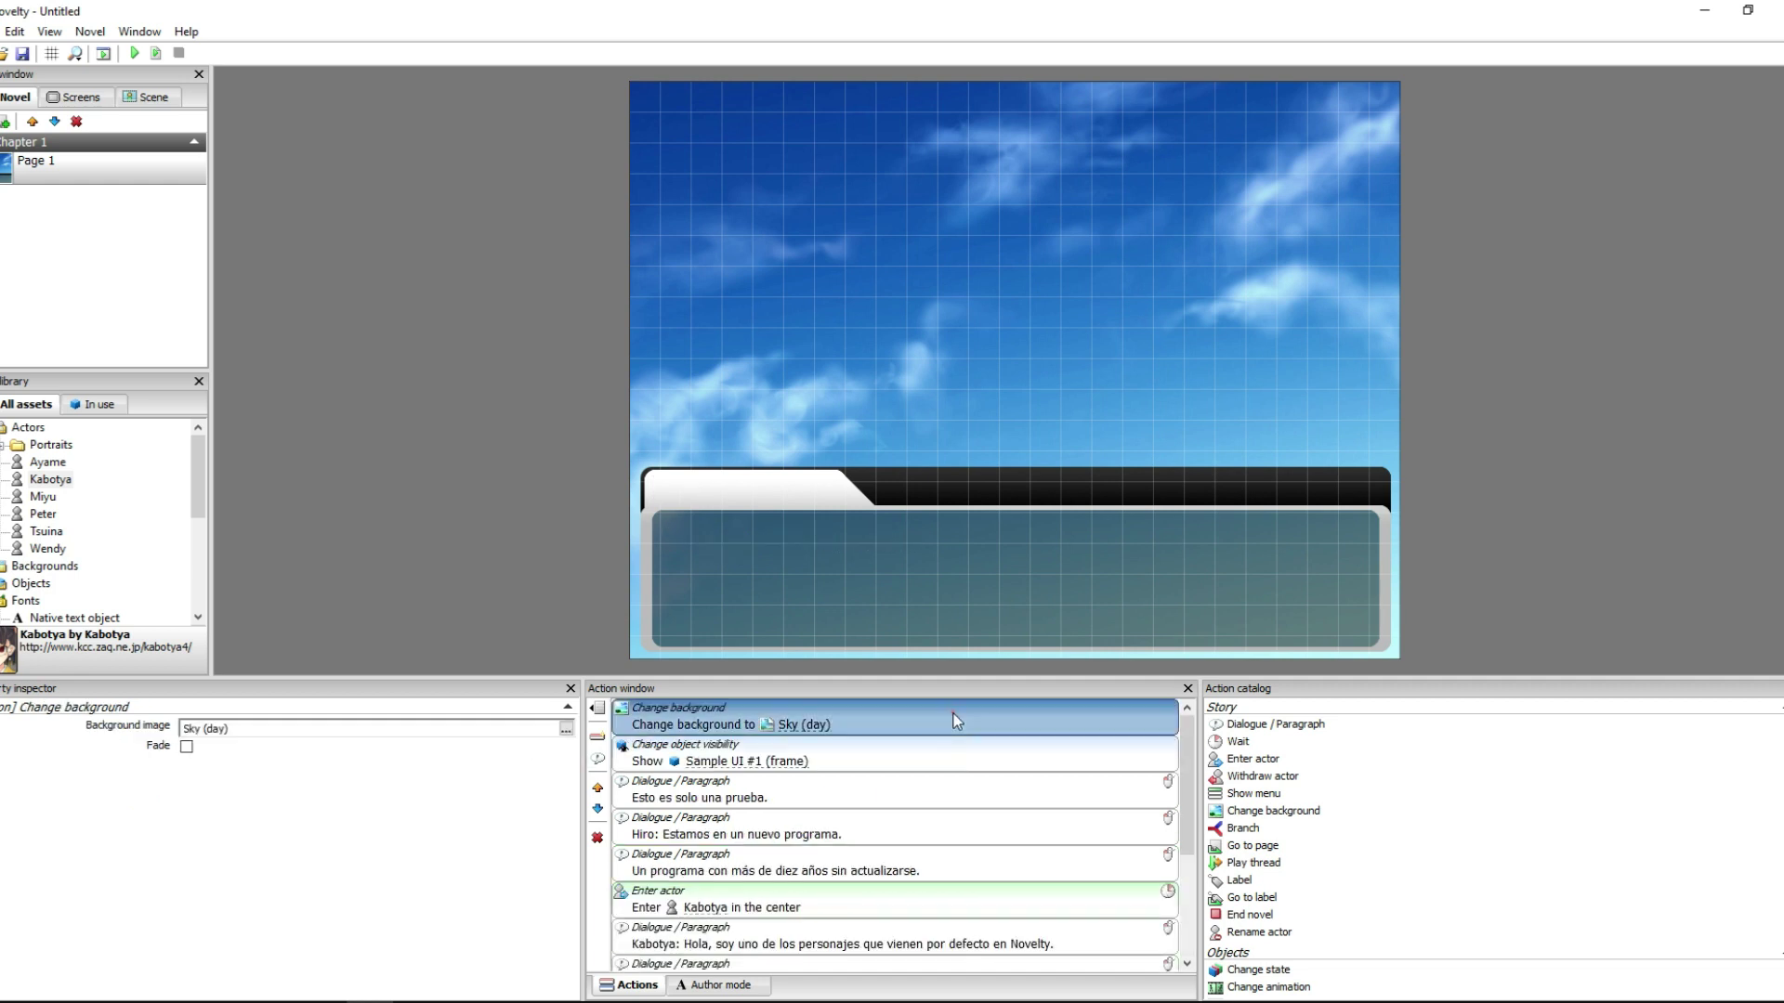
click(134, 55)
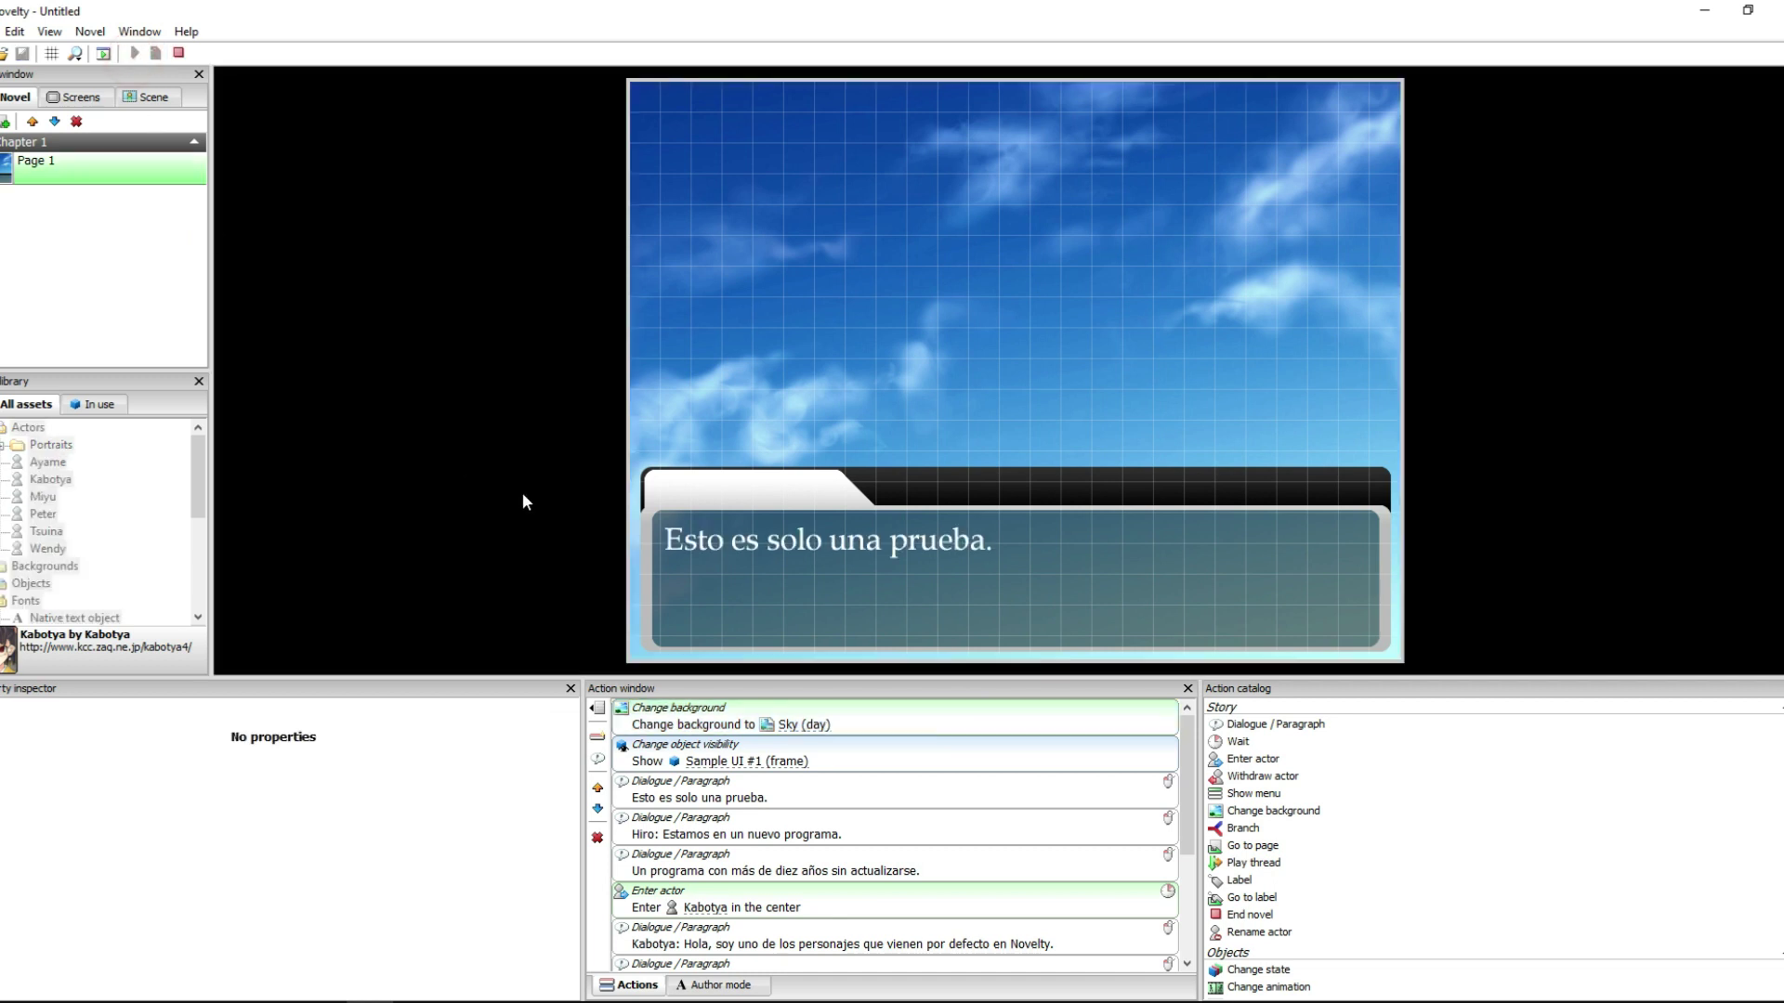
click(883, 600)
click(855, 632)
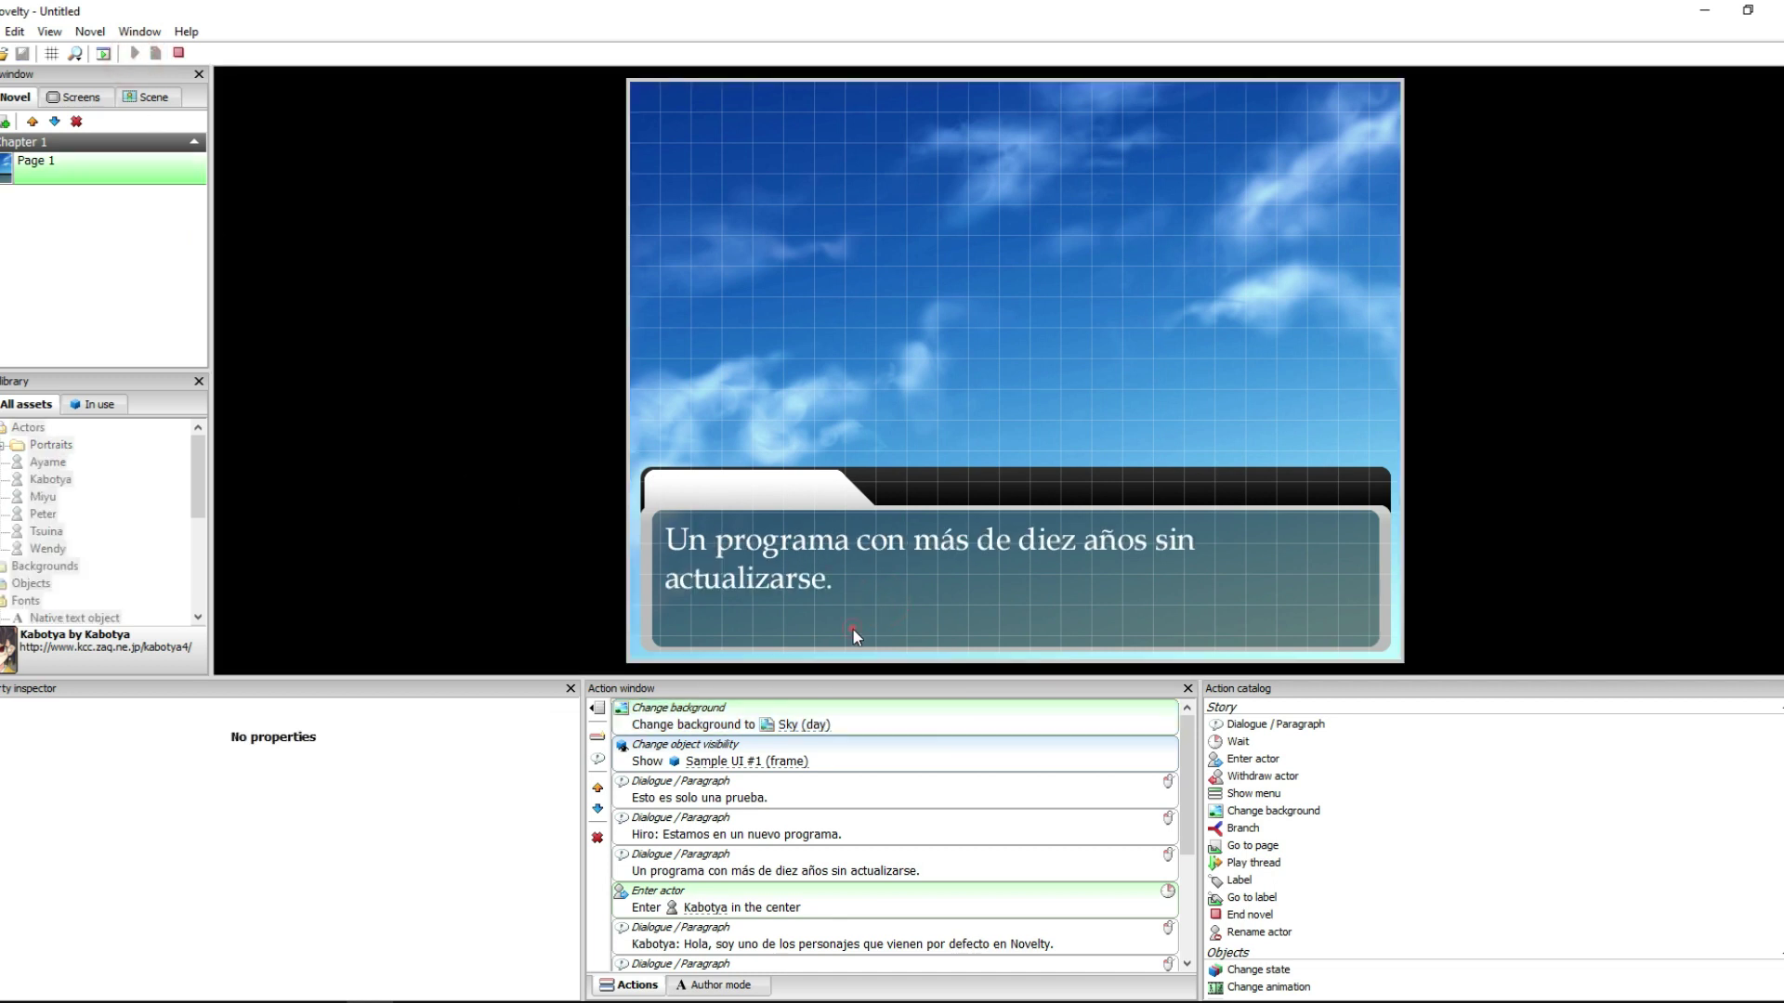
click(906, 611)
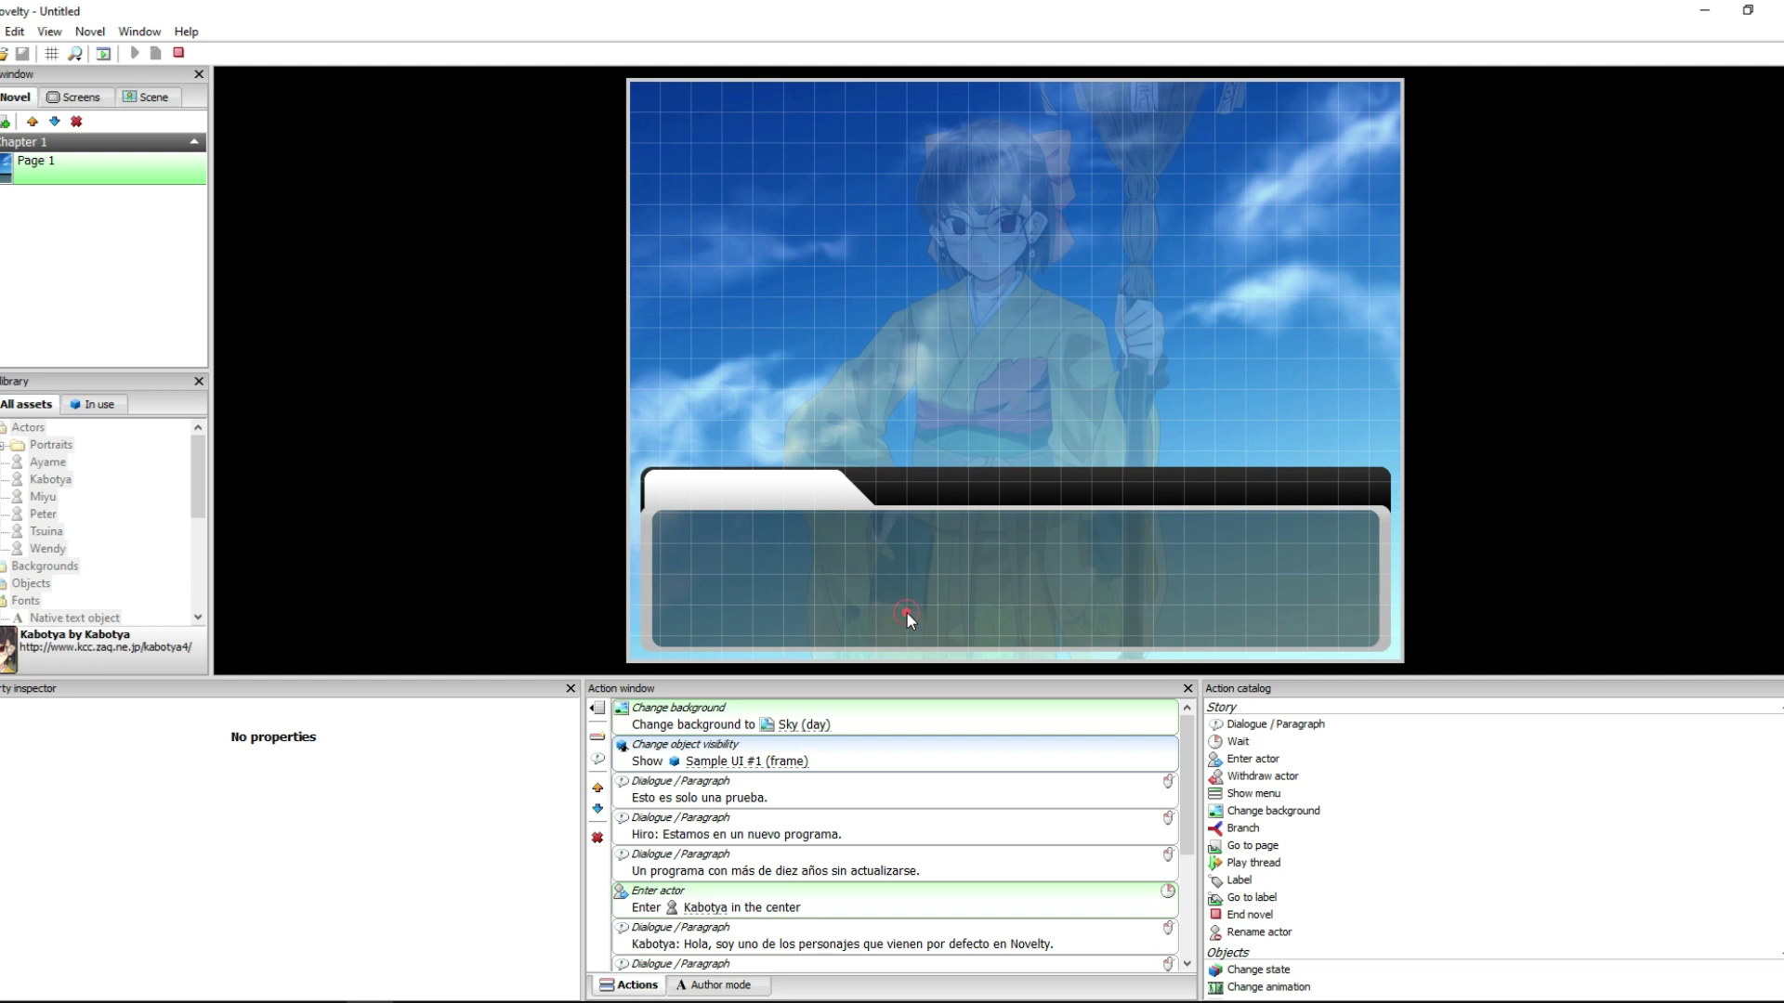
click(958, 585)
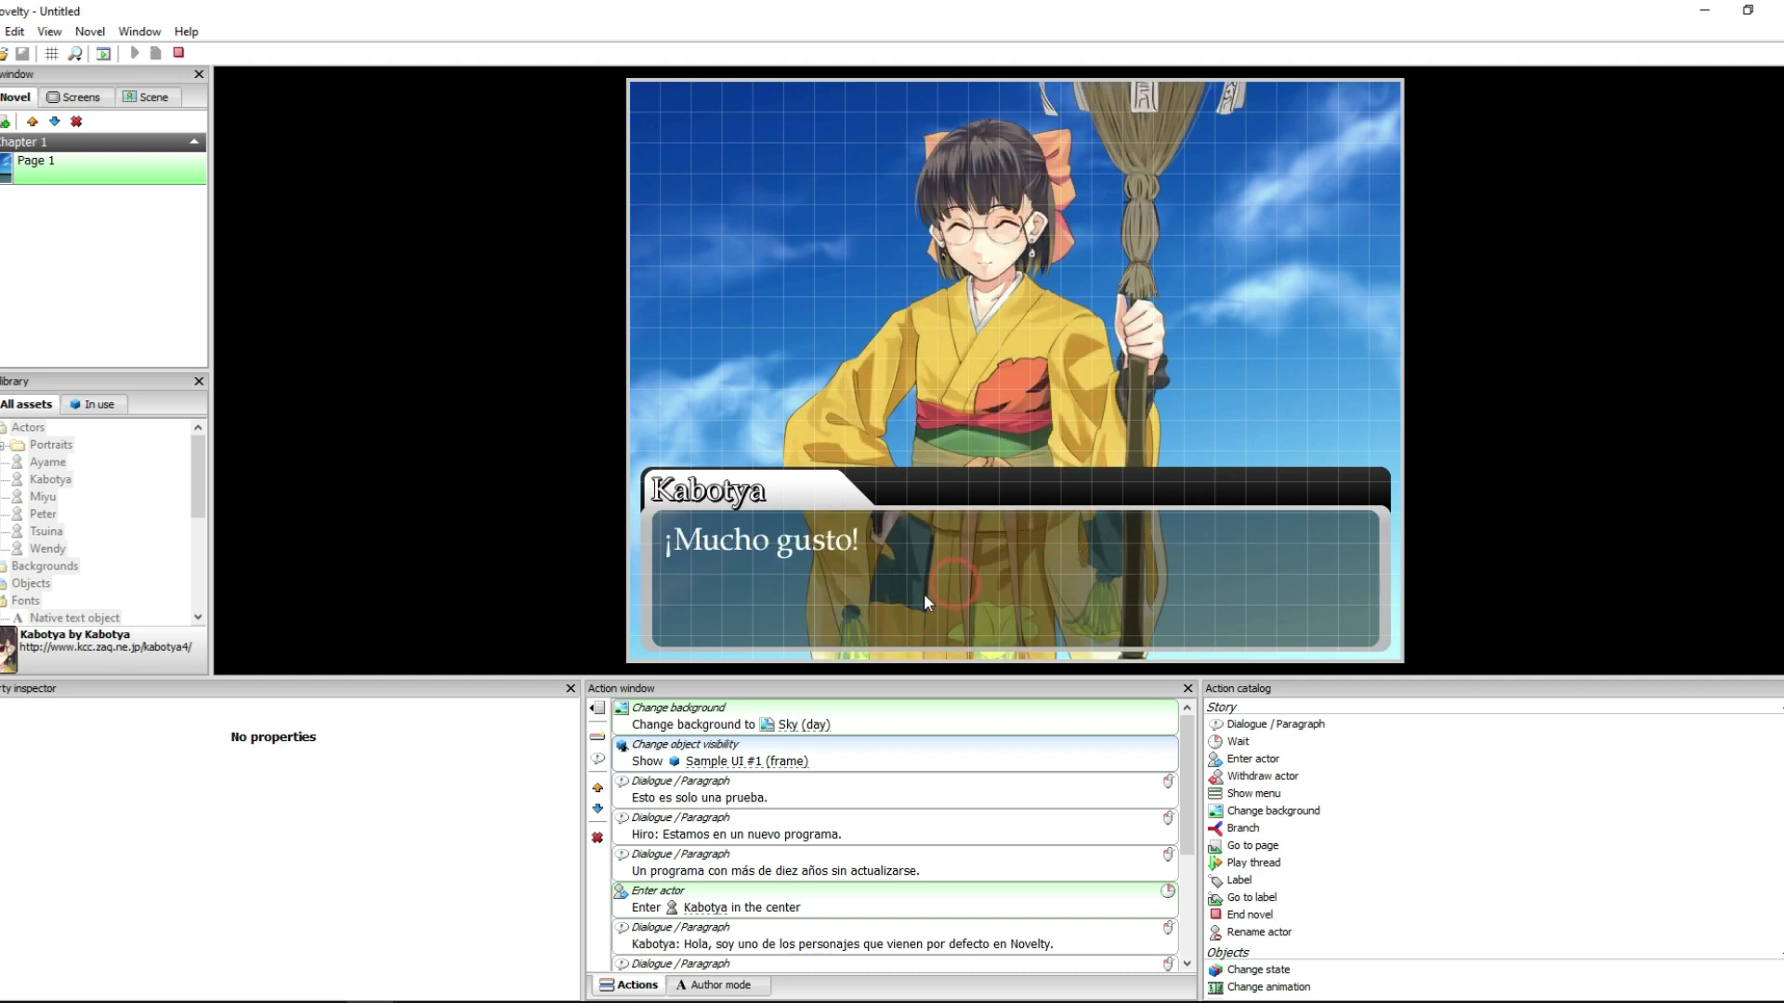
click(884, 608)
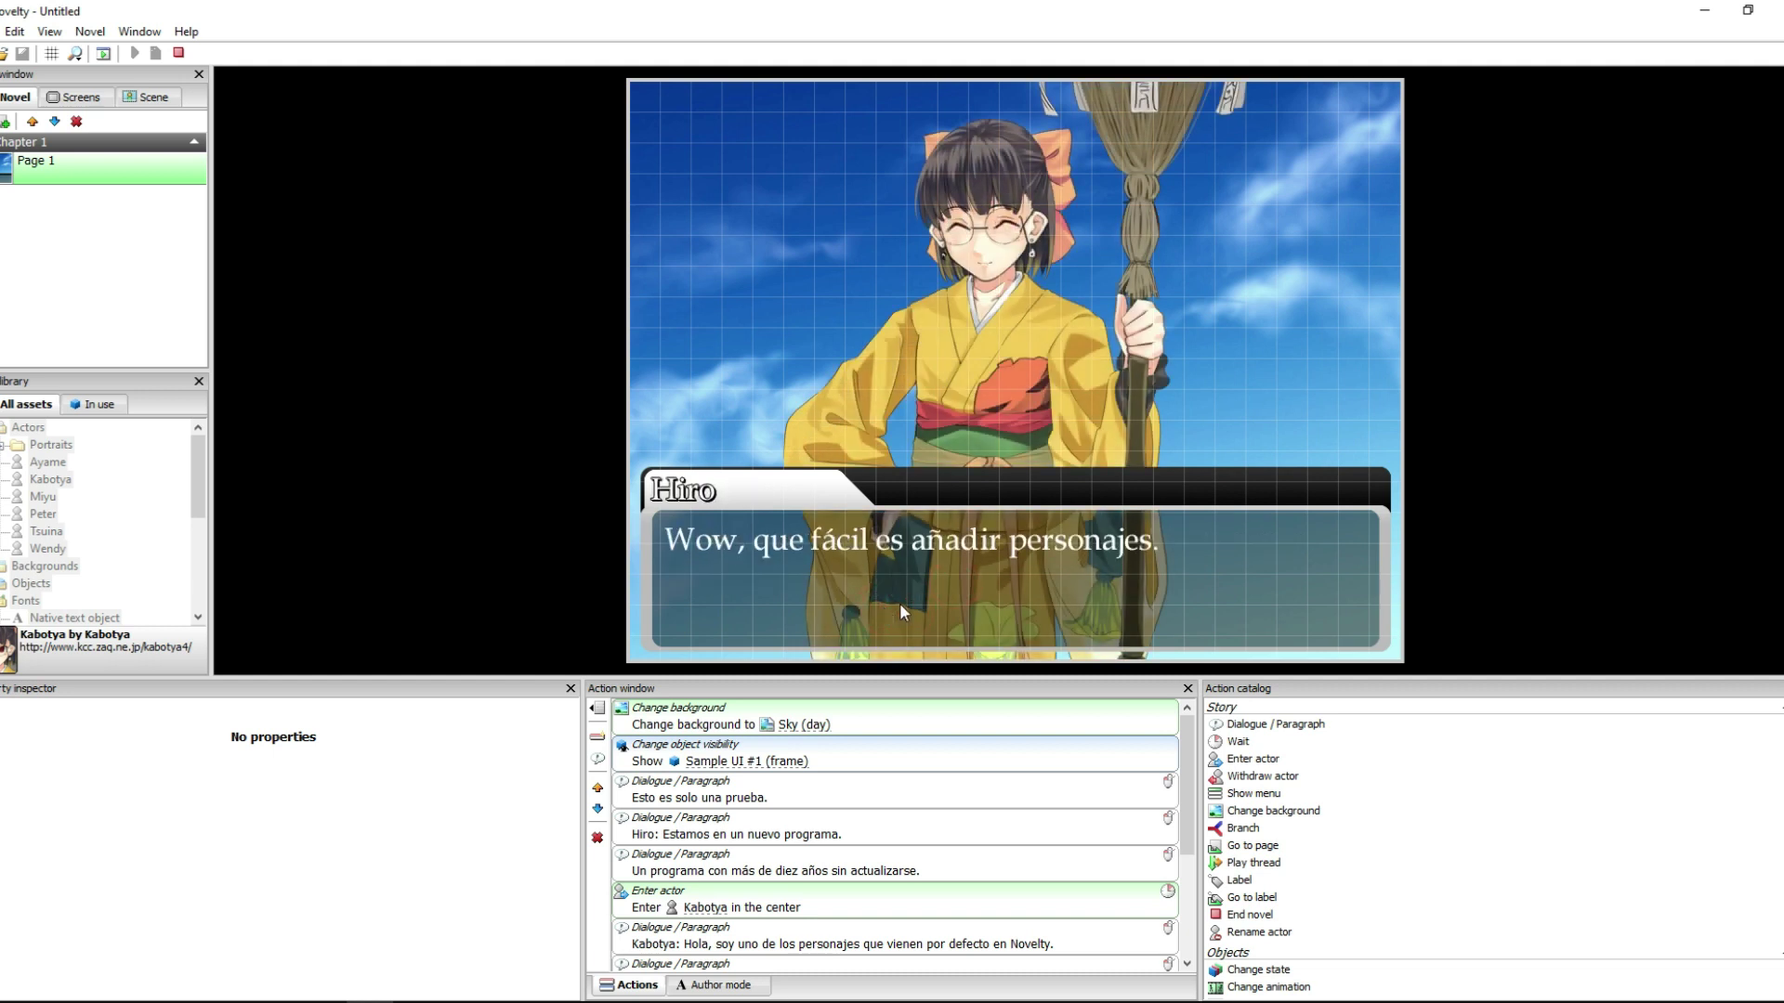
click(901, 604)
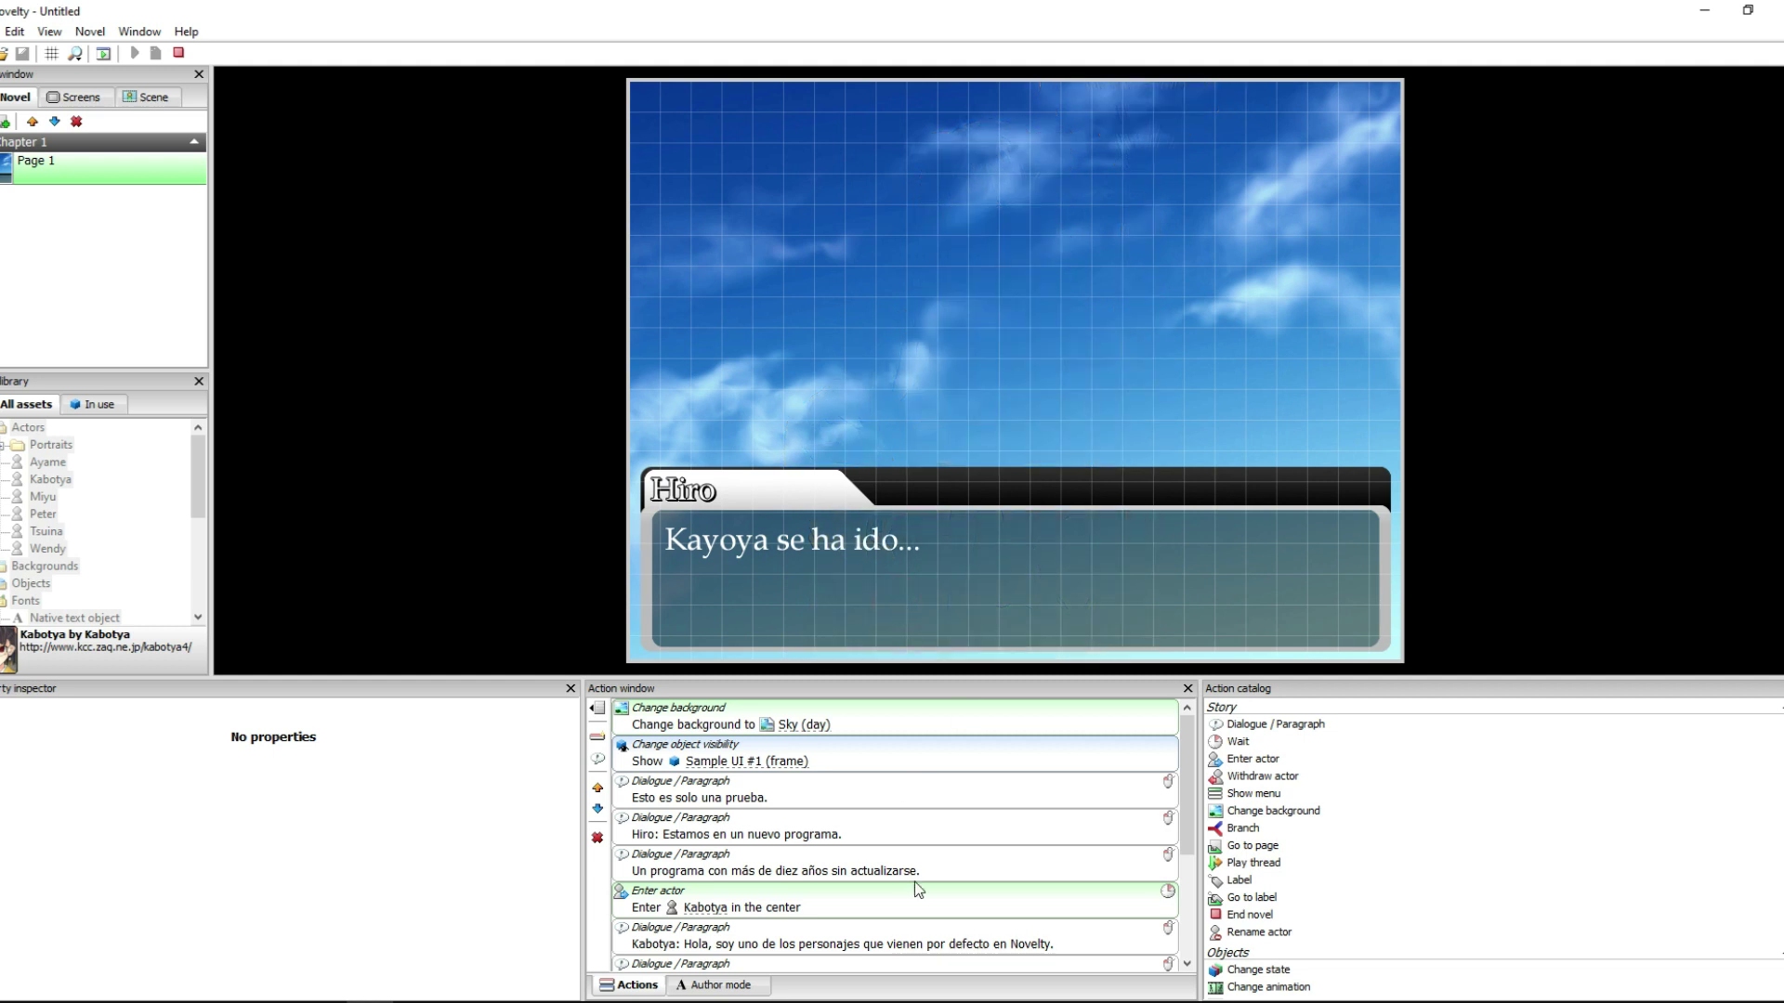
click(1192, 811)
click(1187, 825)
click(1189, 904)
click(178, 53)
- Enable Wait to complete for Kabotya's Withdraw actor action
drag(1186, 754, 1179, 872)
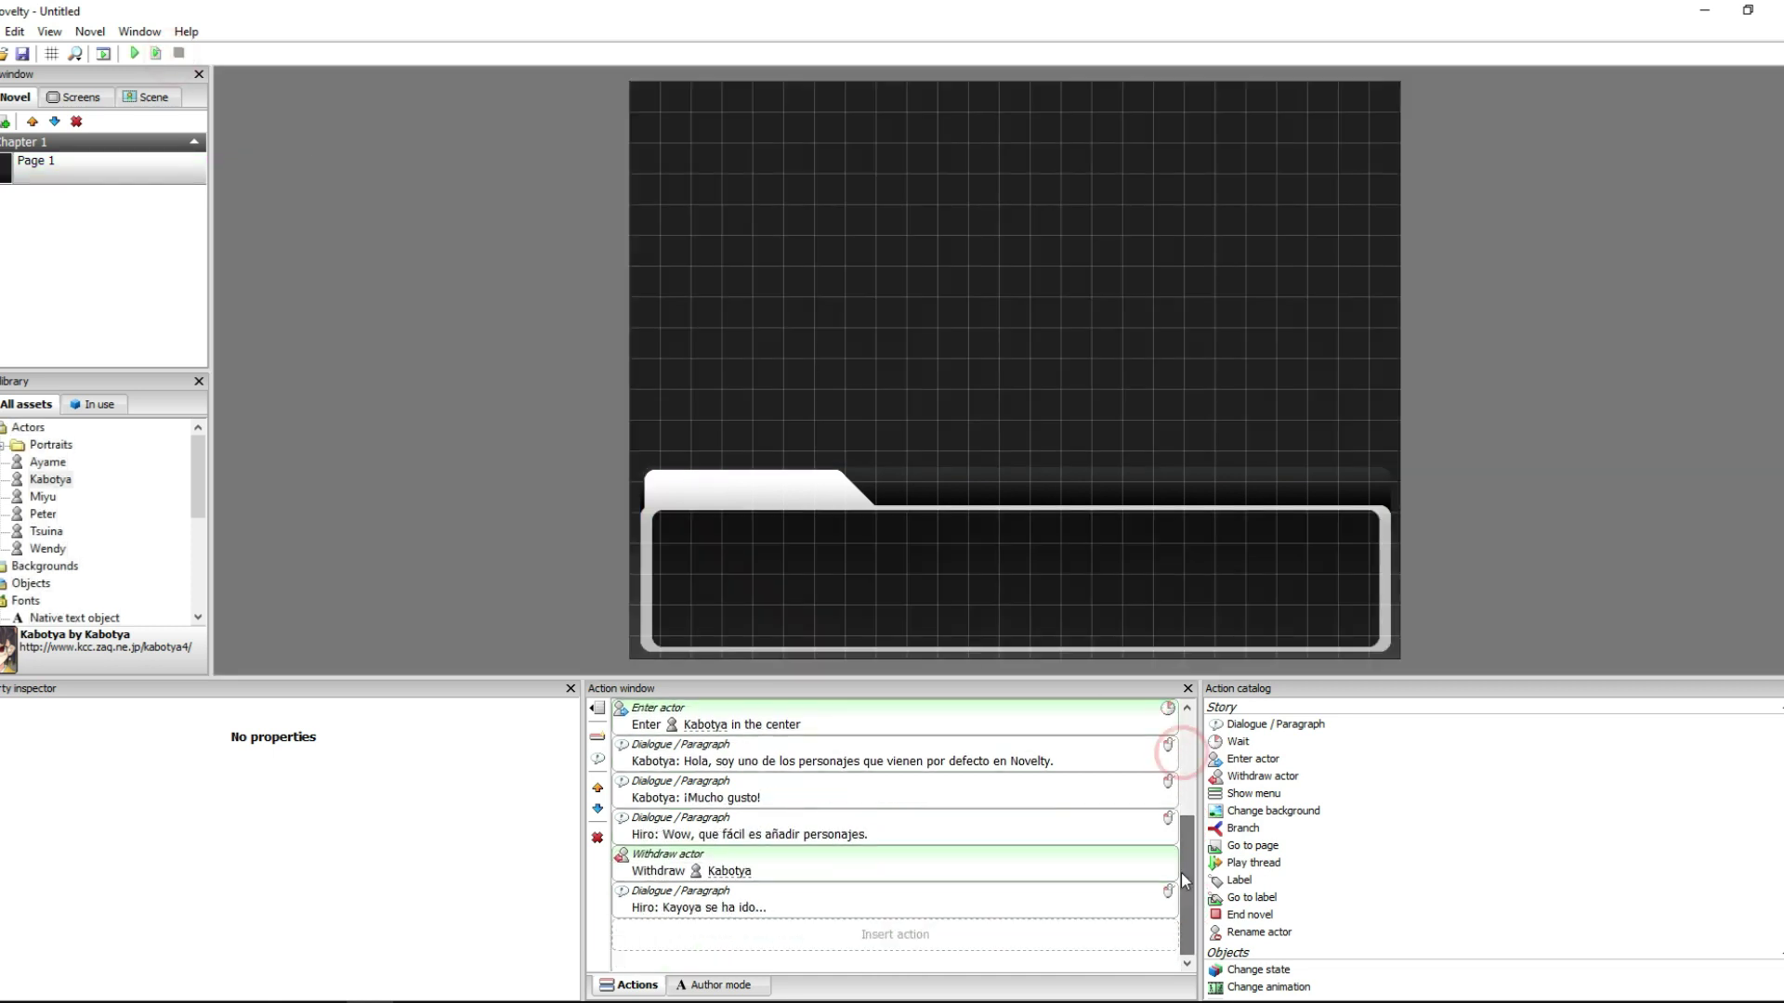
click(906, 850)
click(907, 850)
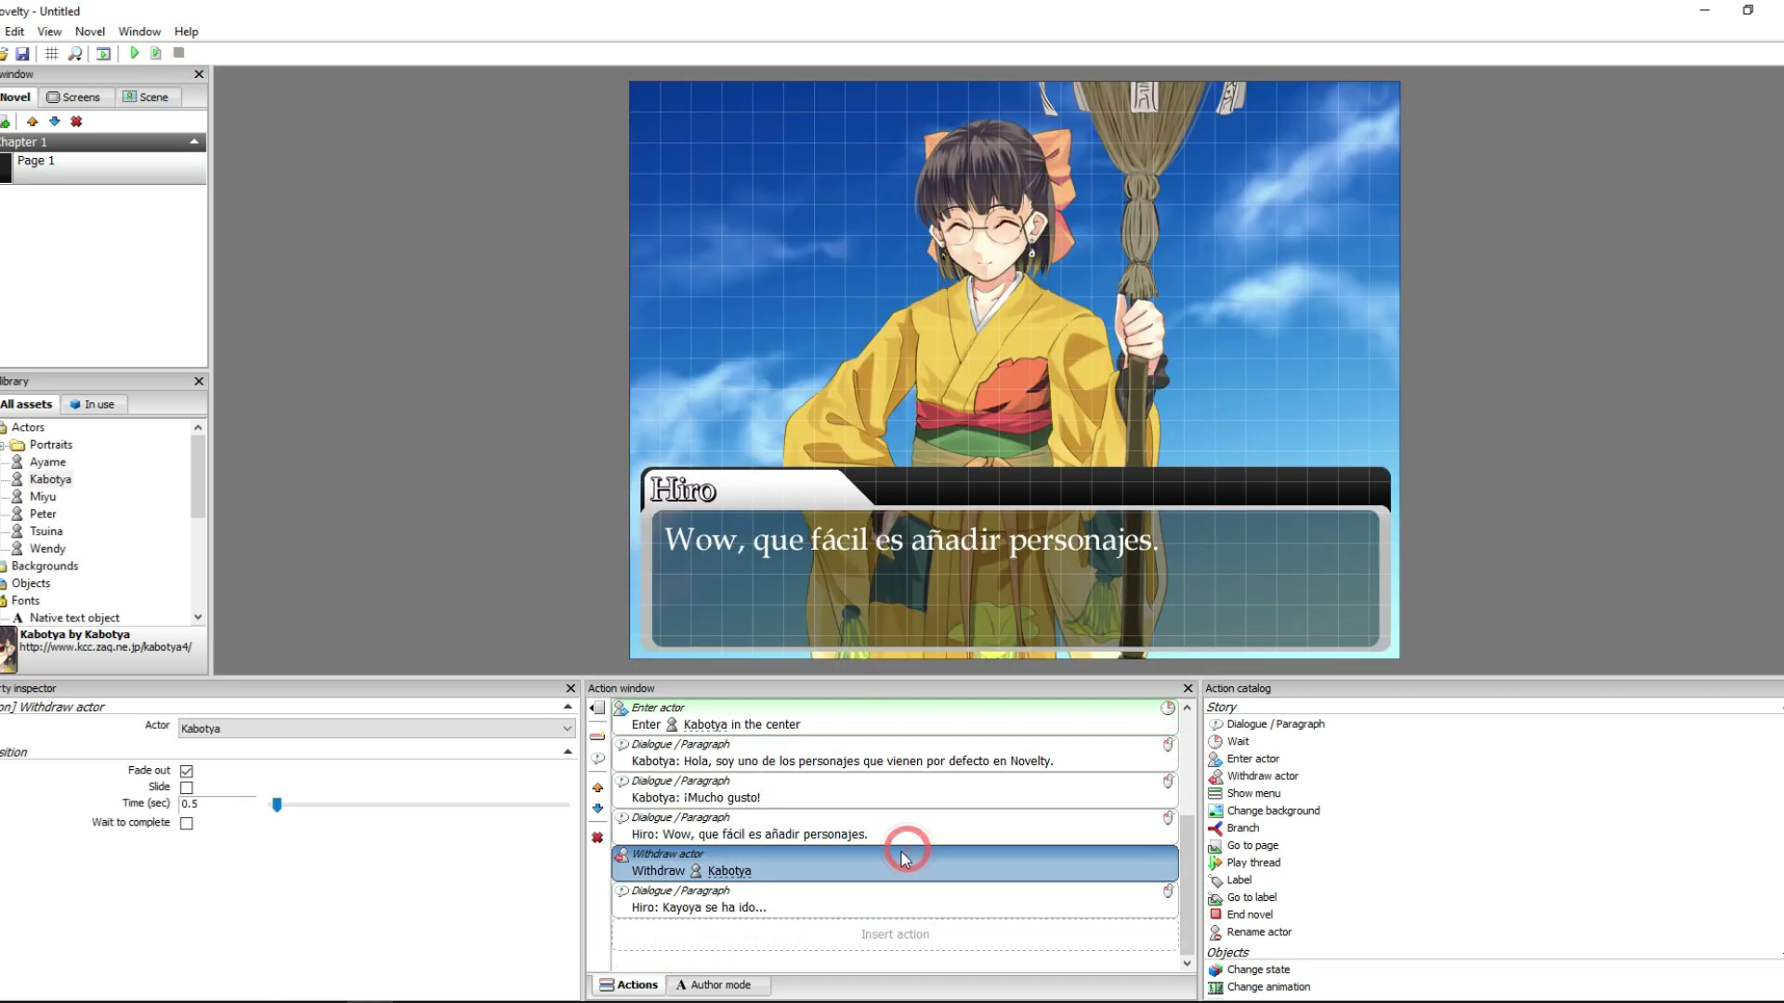
click(187, 824)
- Insert a Show menu action after Hiro's line "Kayoya se ha ido..." and set its menu style to Sample menu
click(1189, 885)
click(1073, 909)
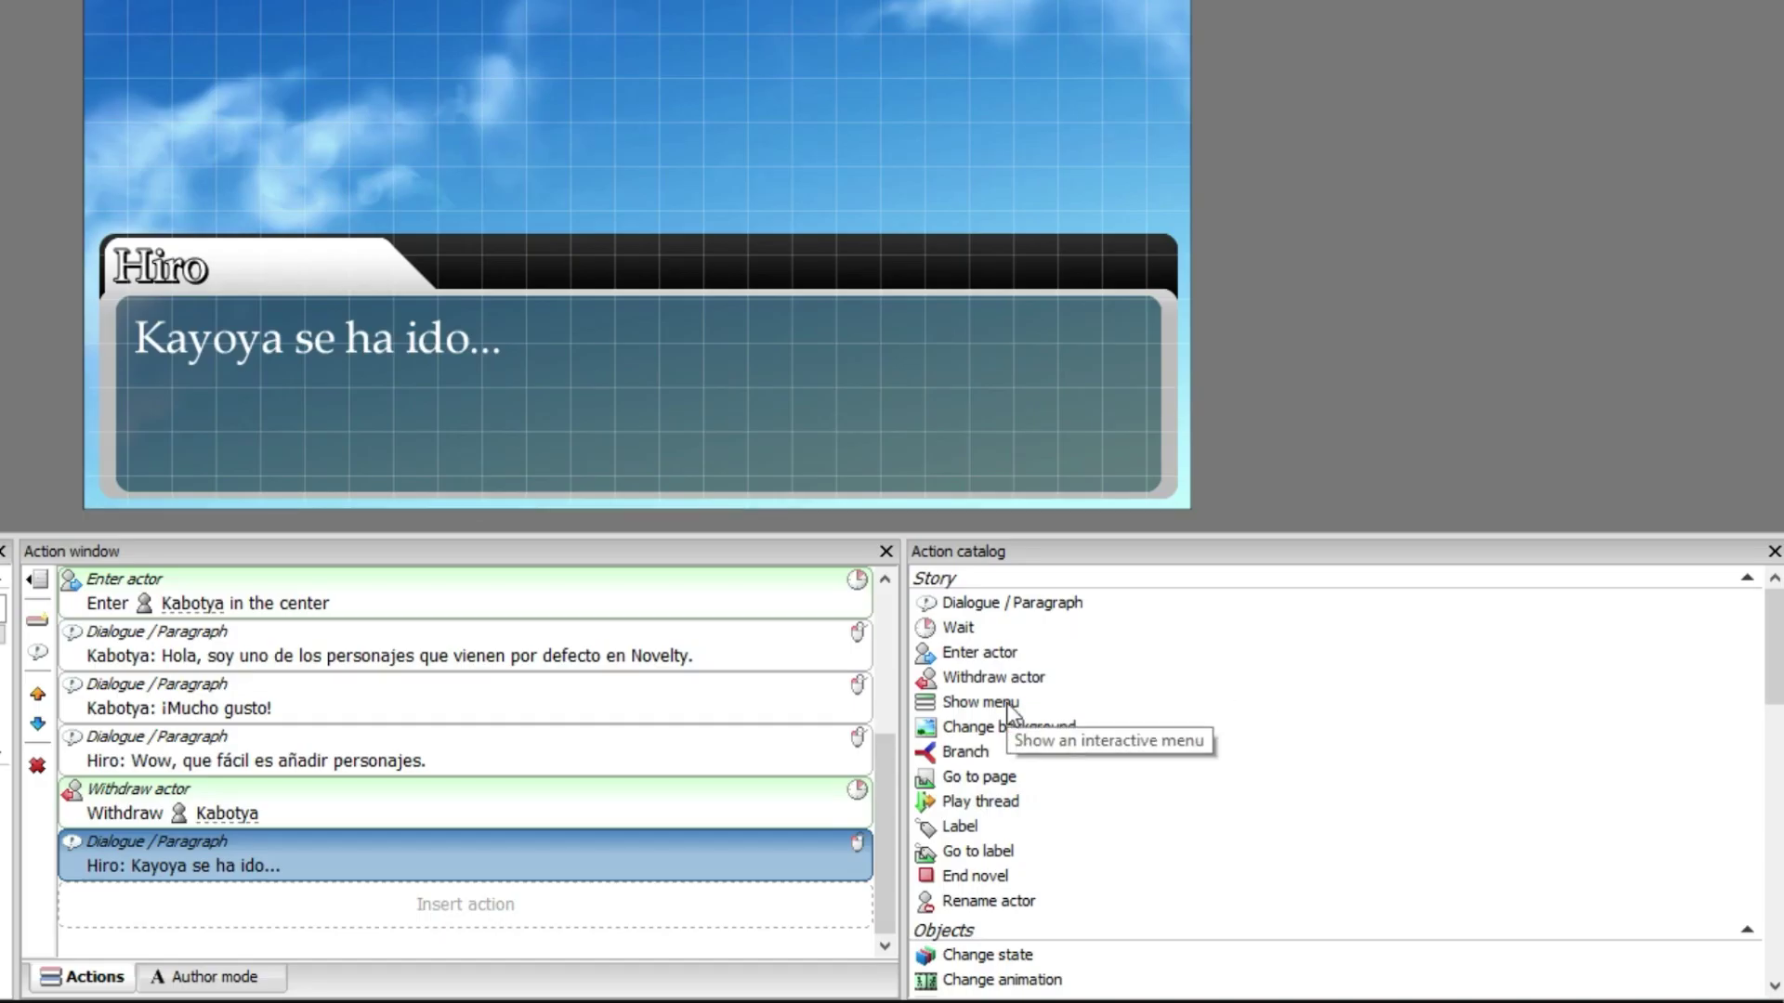
double_click(1009, 708)
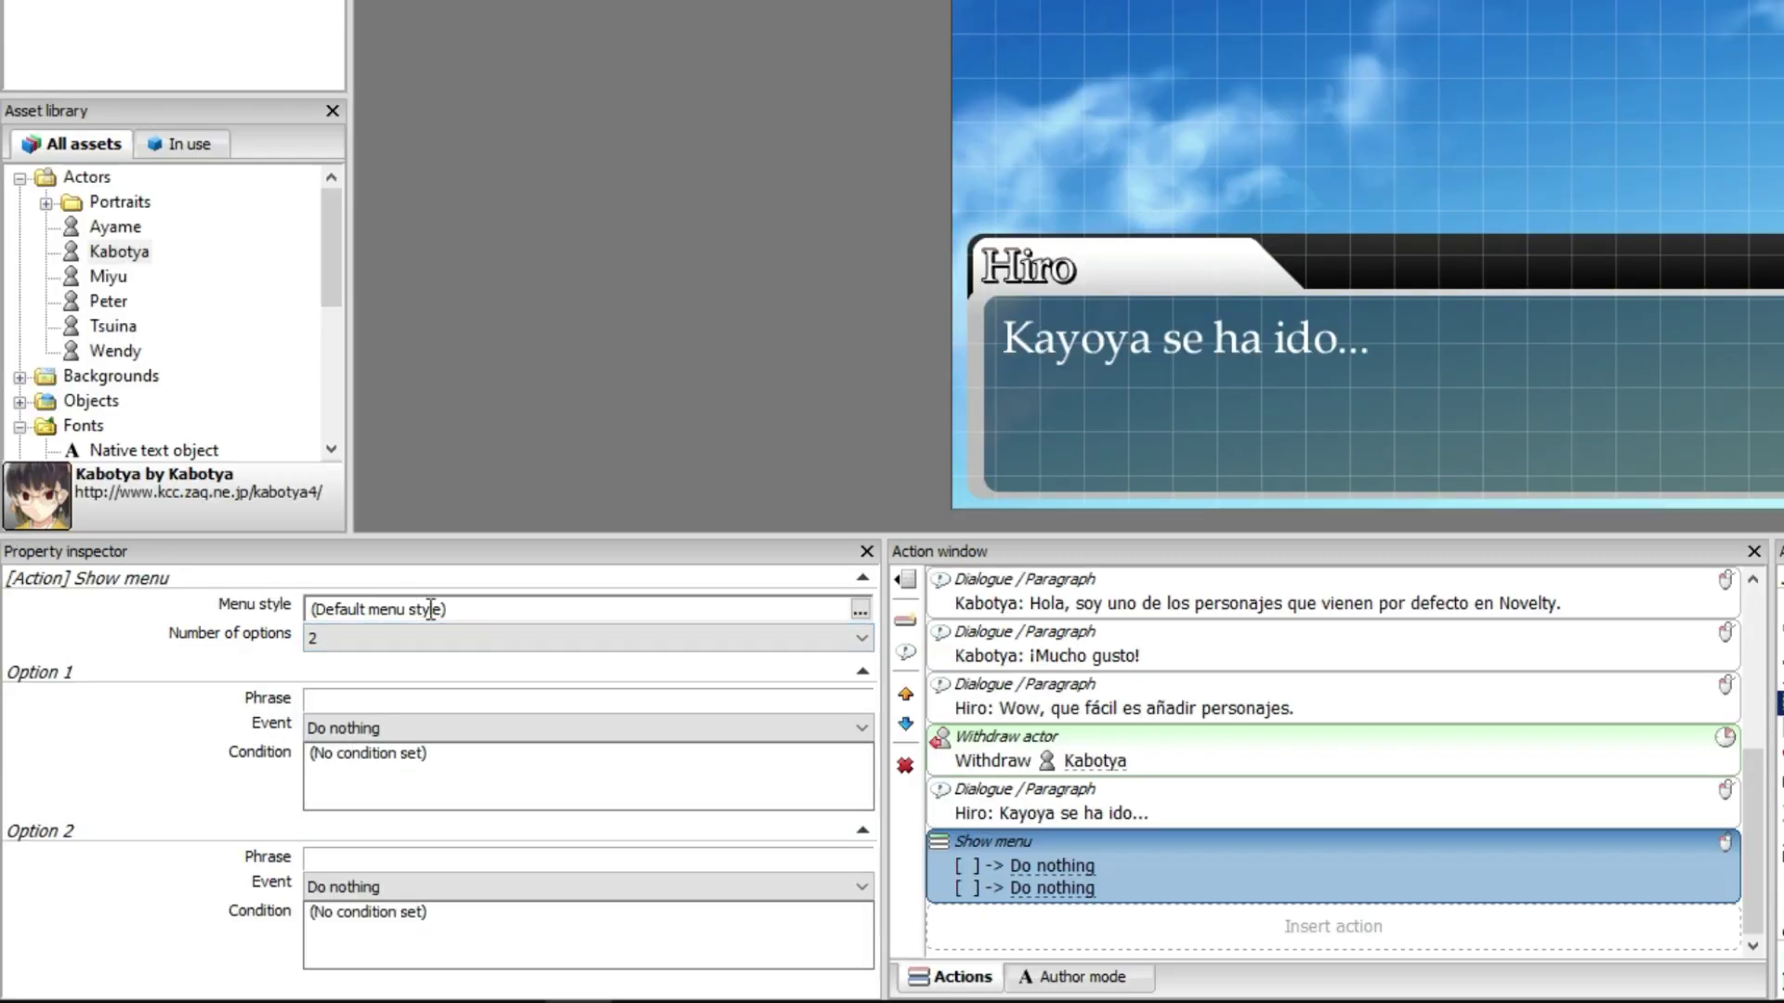
click(506, 611)
click(859, 610)
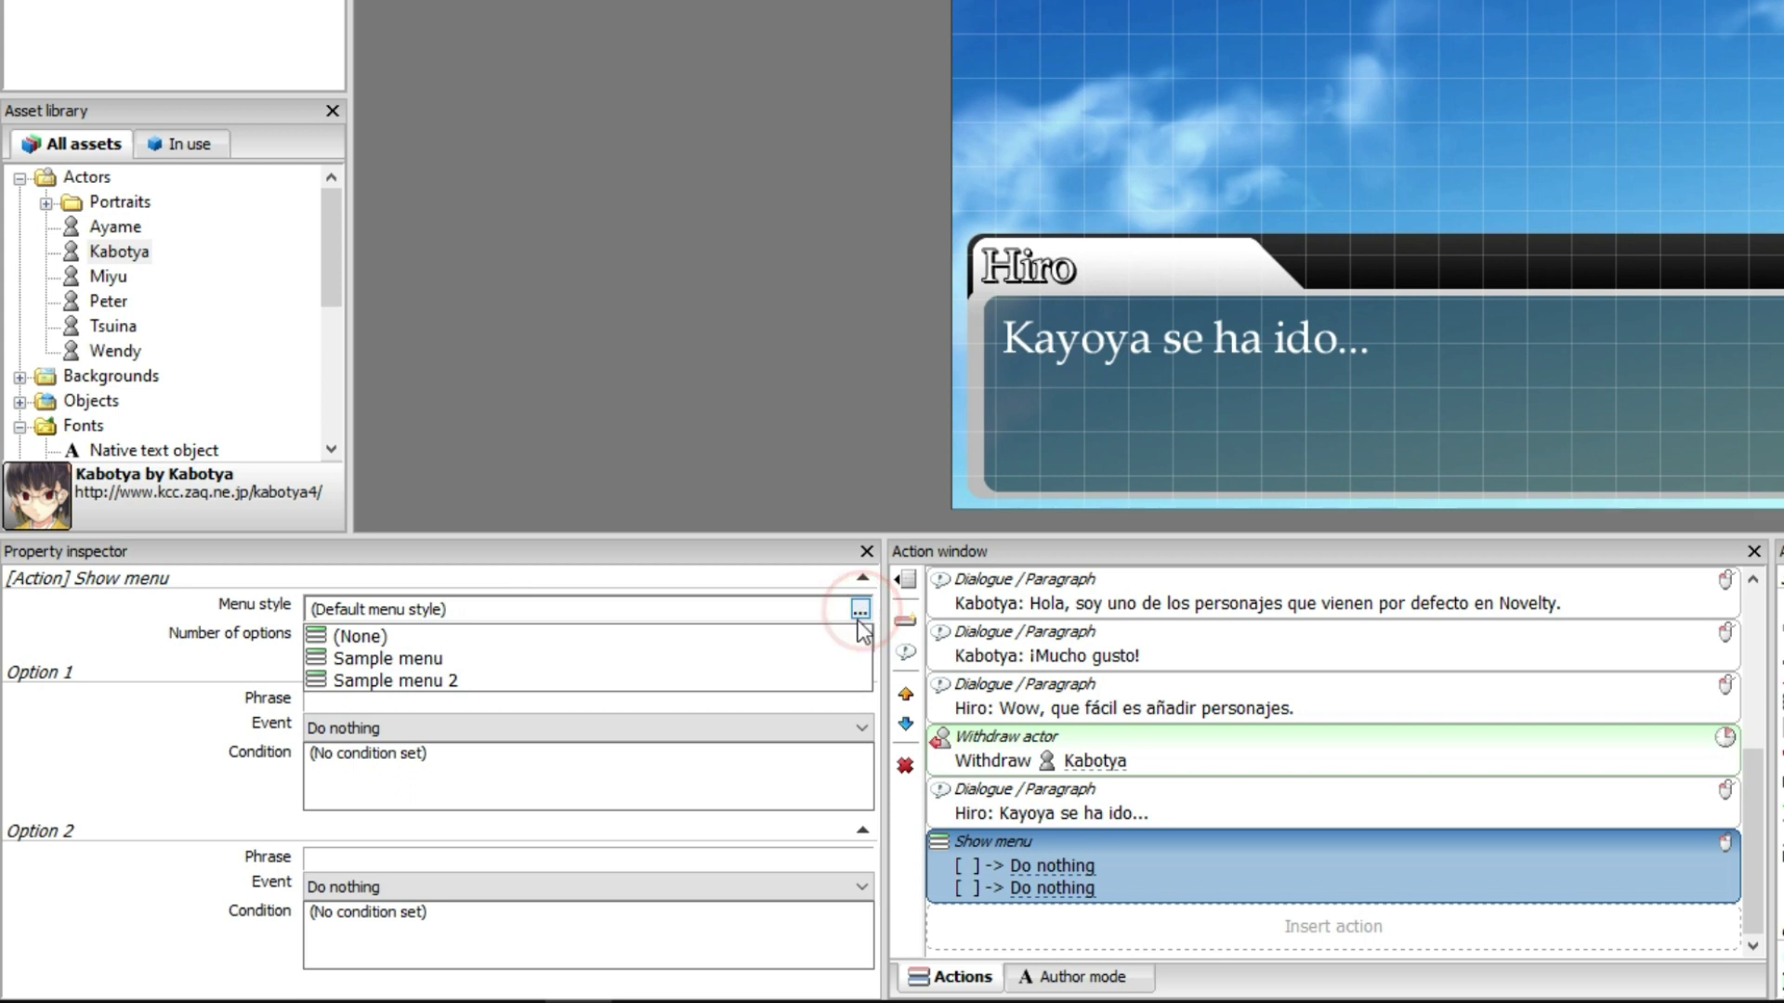
click(784, 660)
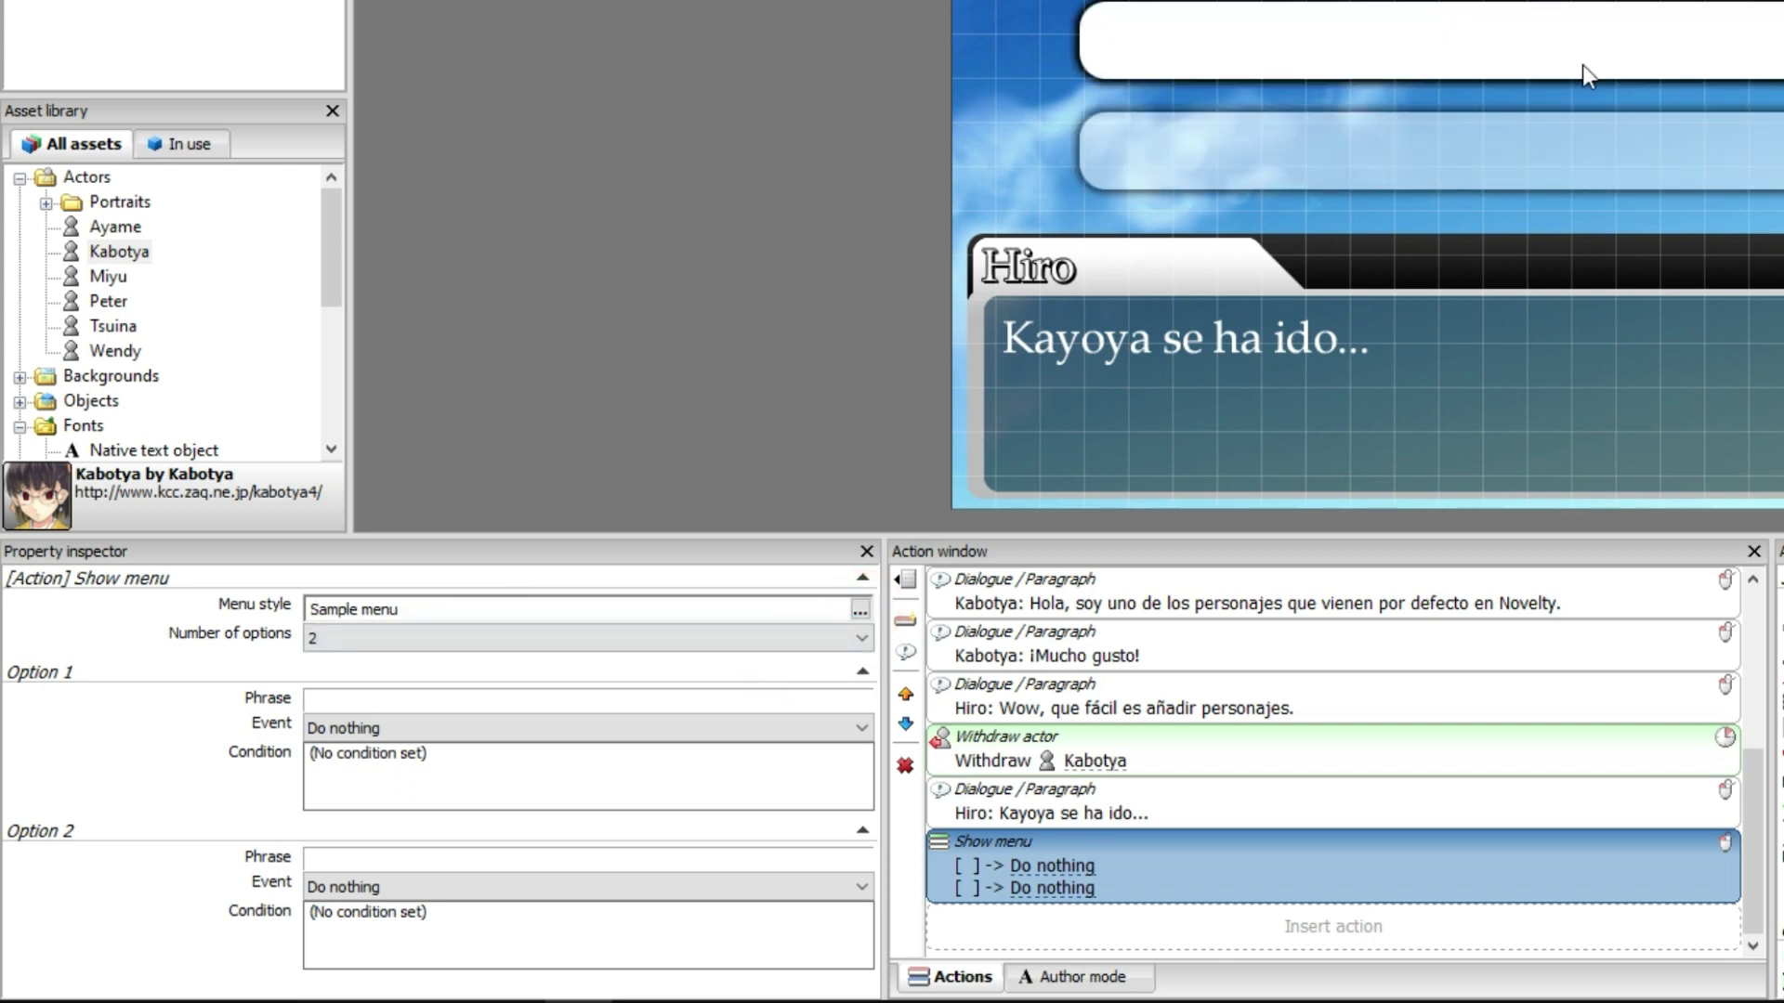
- Try the Sample menu 2 style on the Show menu action and switch back to Sample menu
click(859, 610)
click(729, 689)
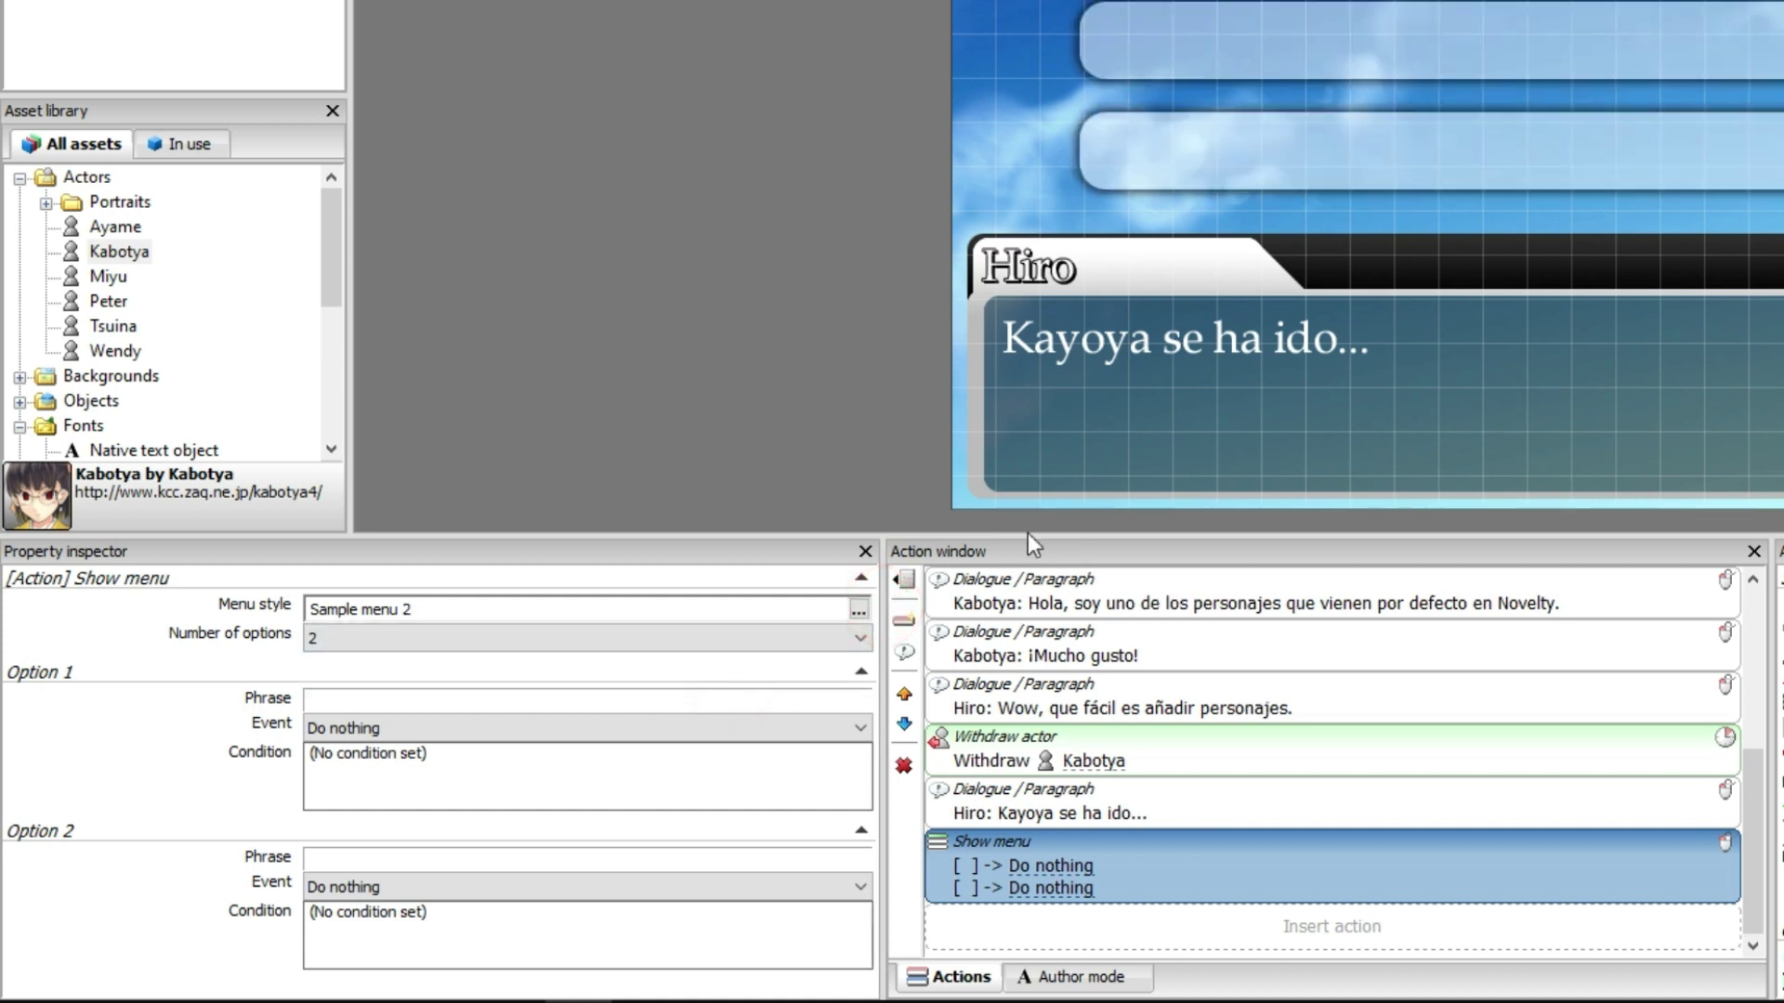
click(859, 610)
click(813, 667)
- Choose 2 as the menu's number of options and enter "Cambiar fondo" as the first option's phrase
click(402, 641)
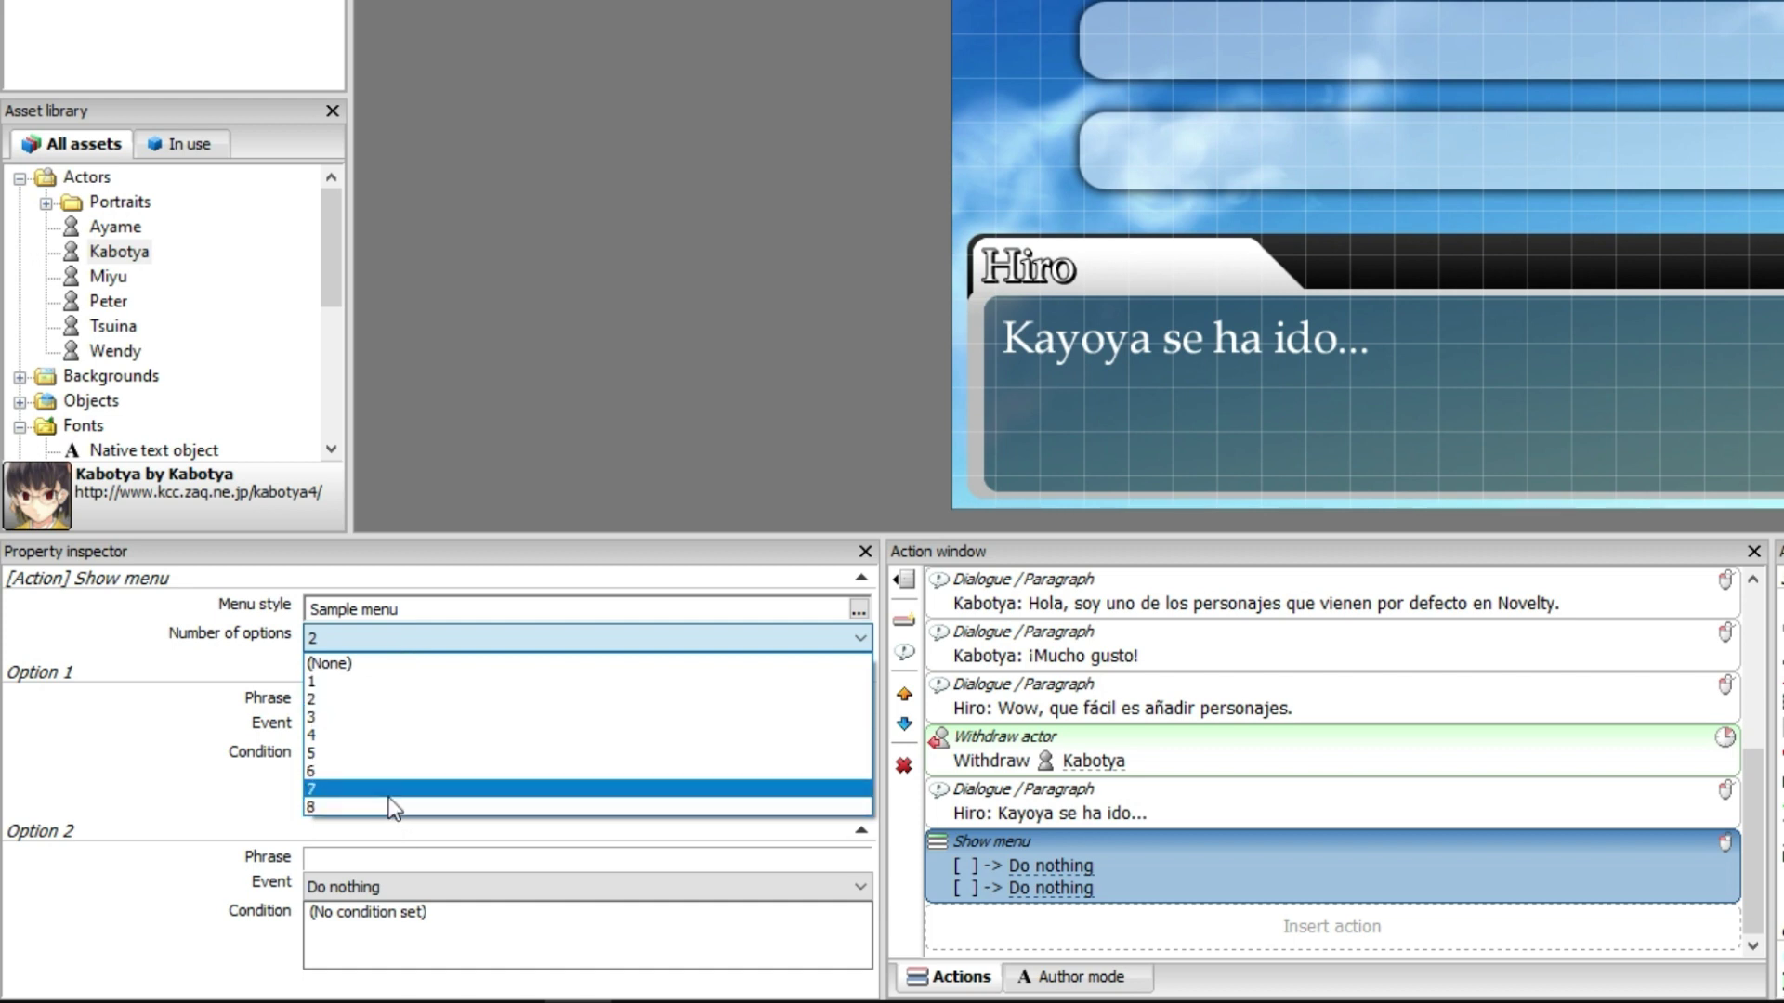
click(342, 700)
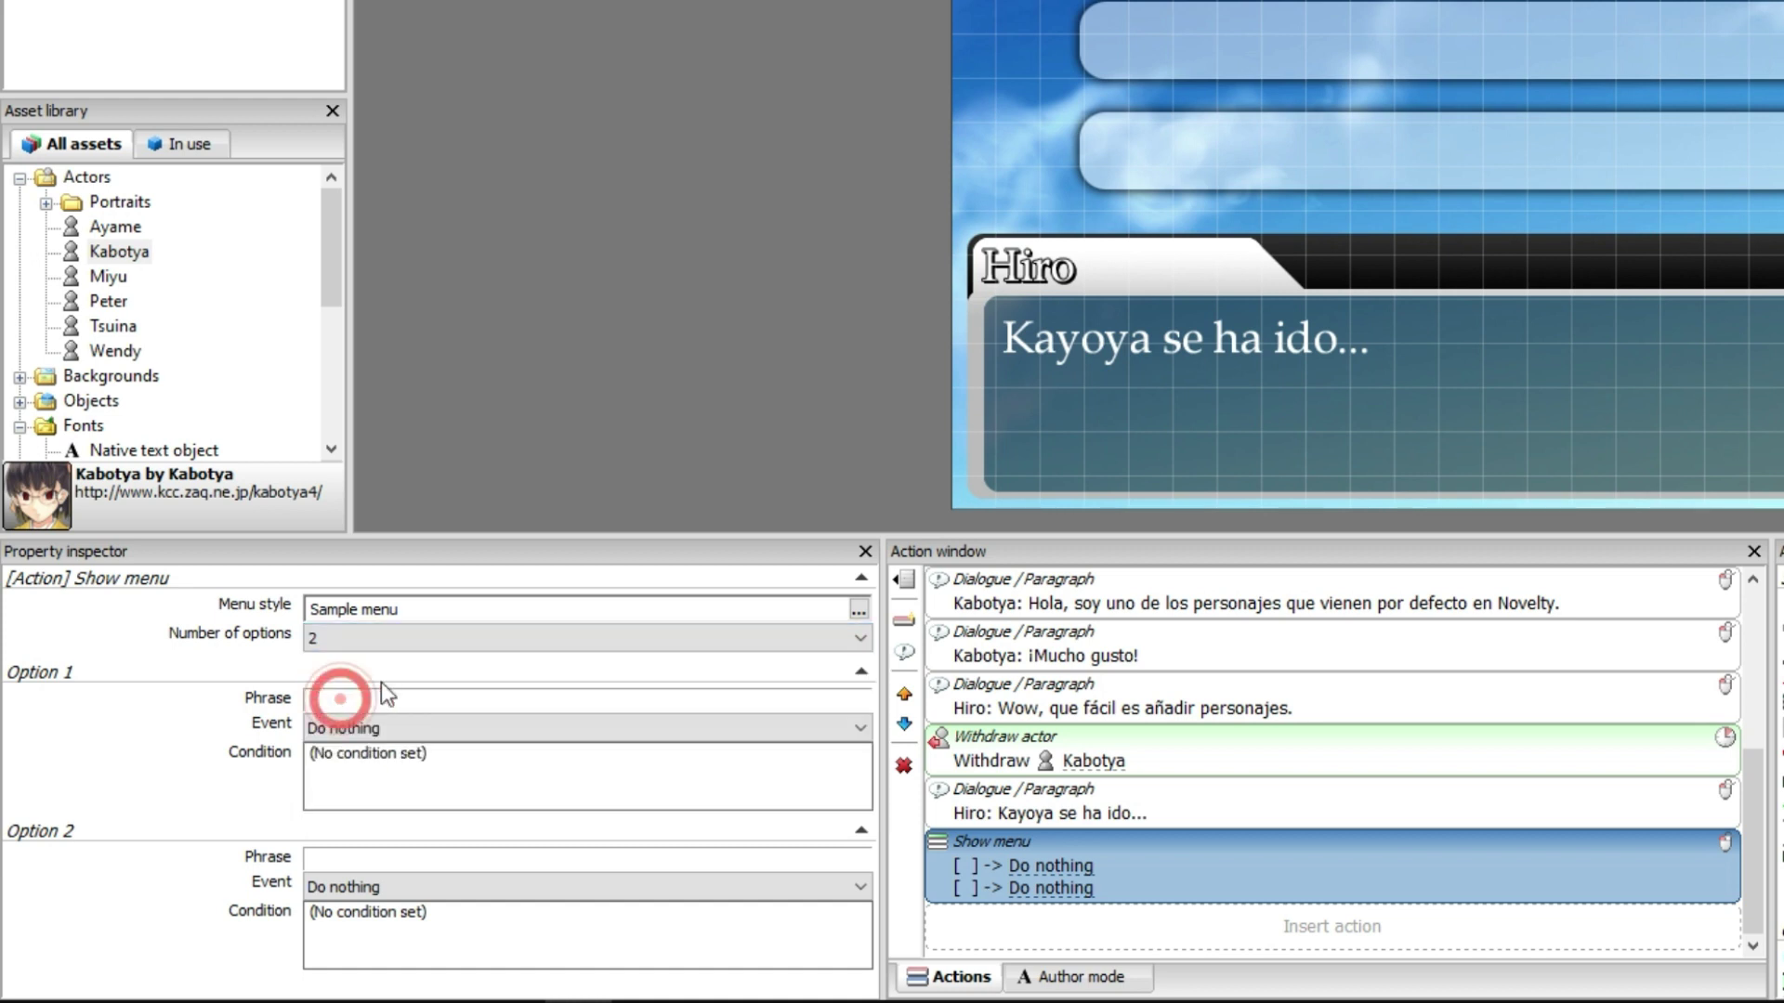
click(353, 727)
click(361, 695)
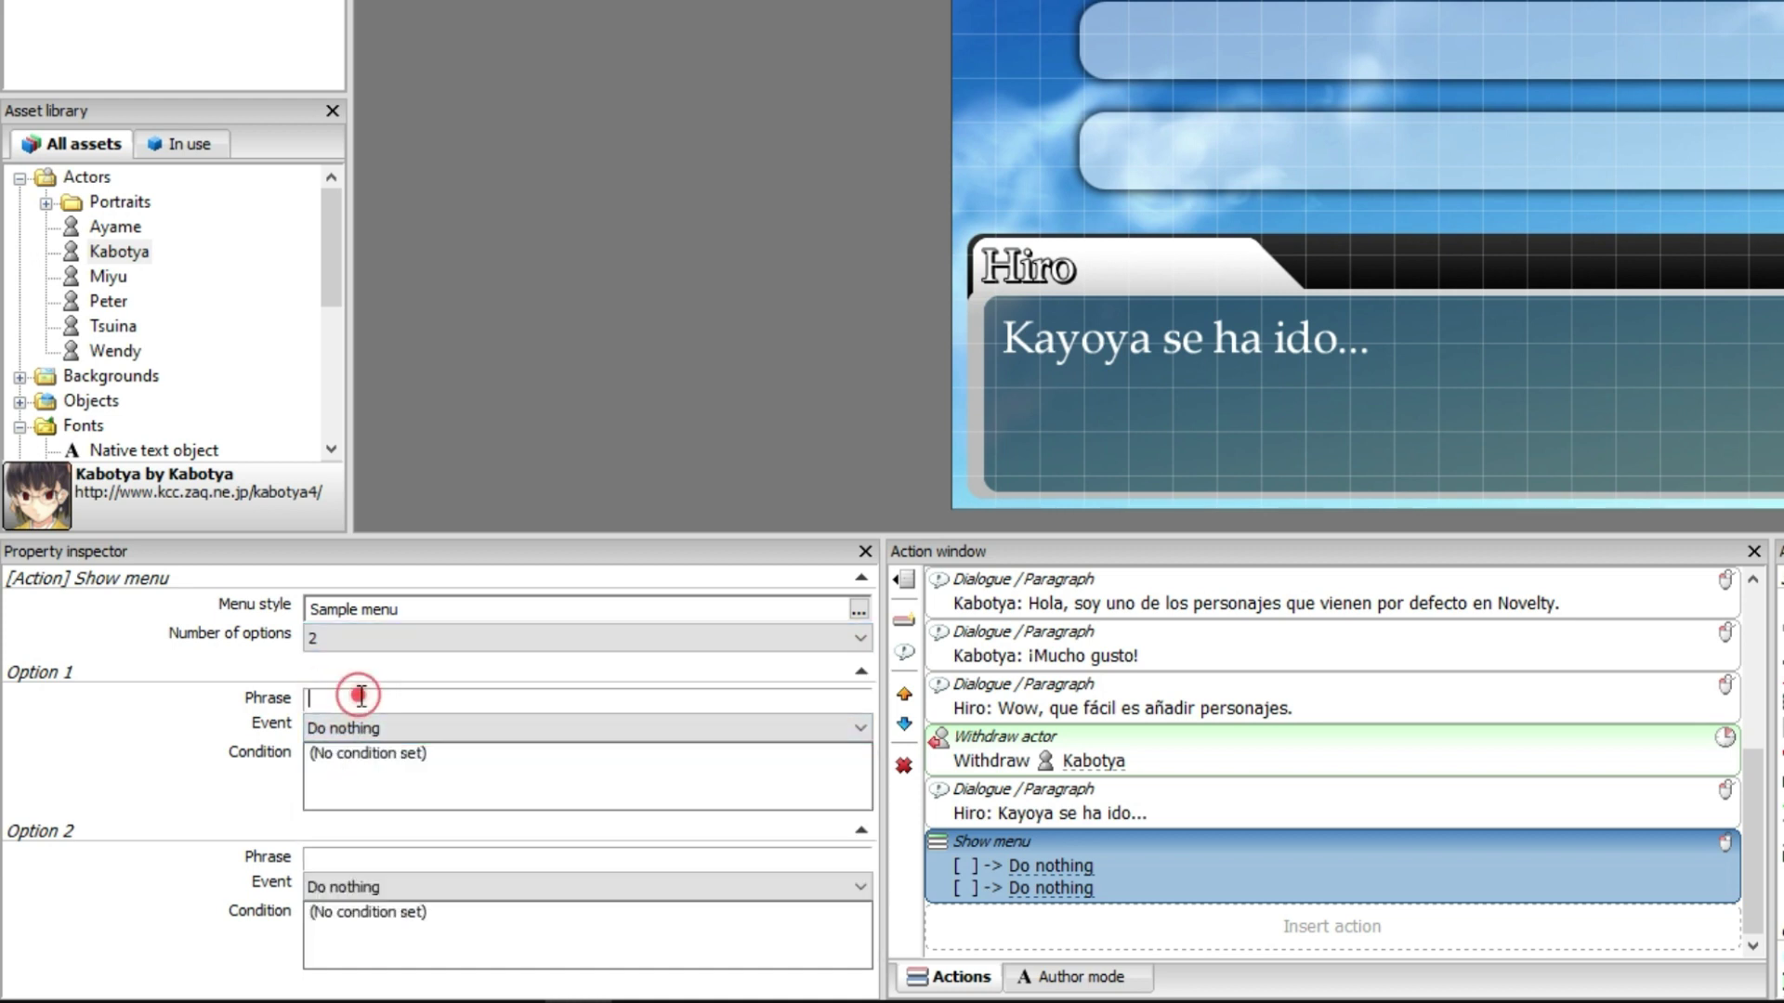
text(Cambiar fondo)
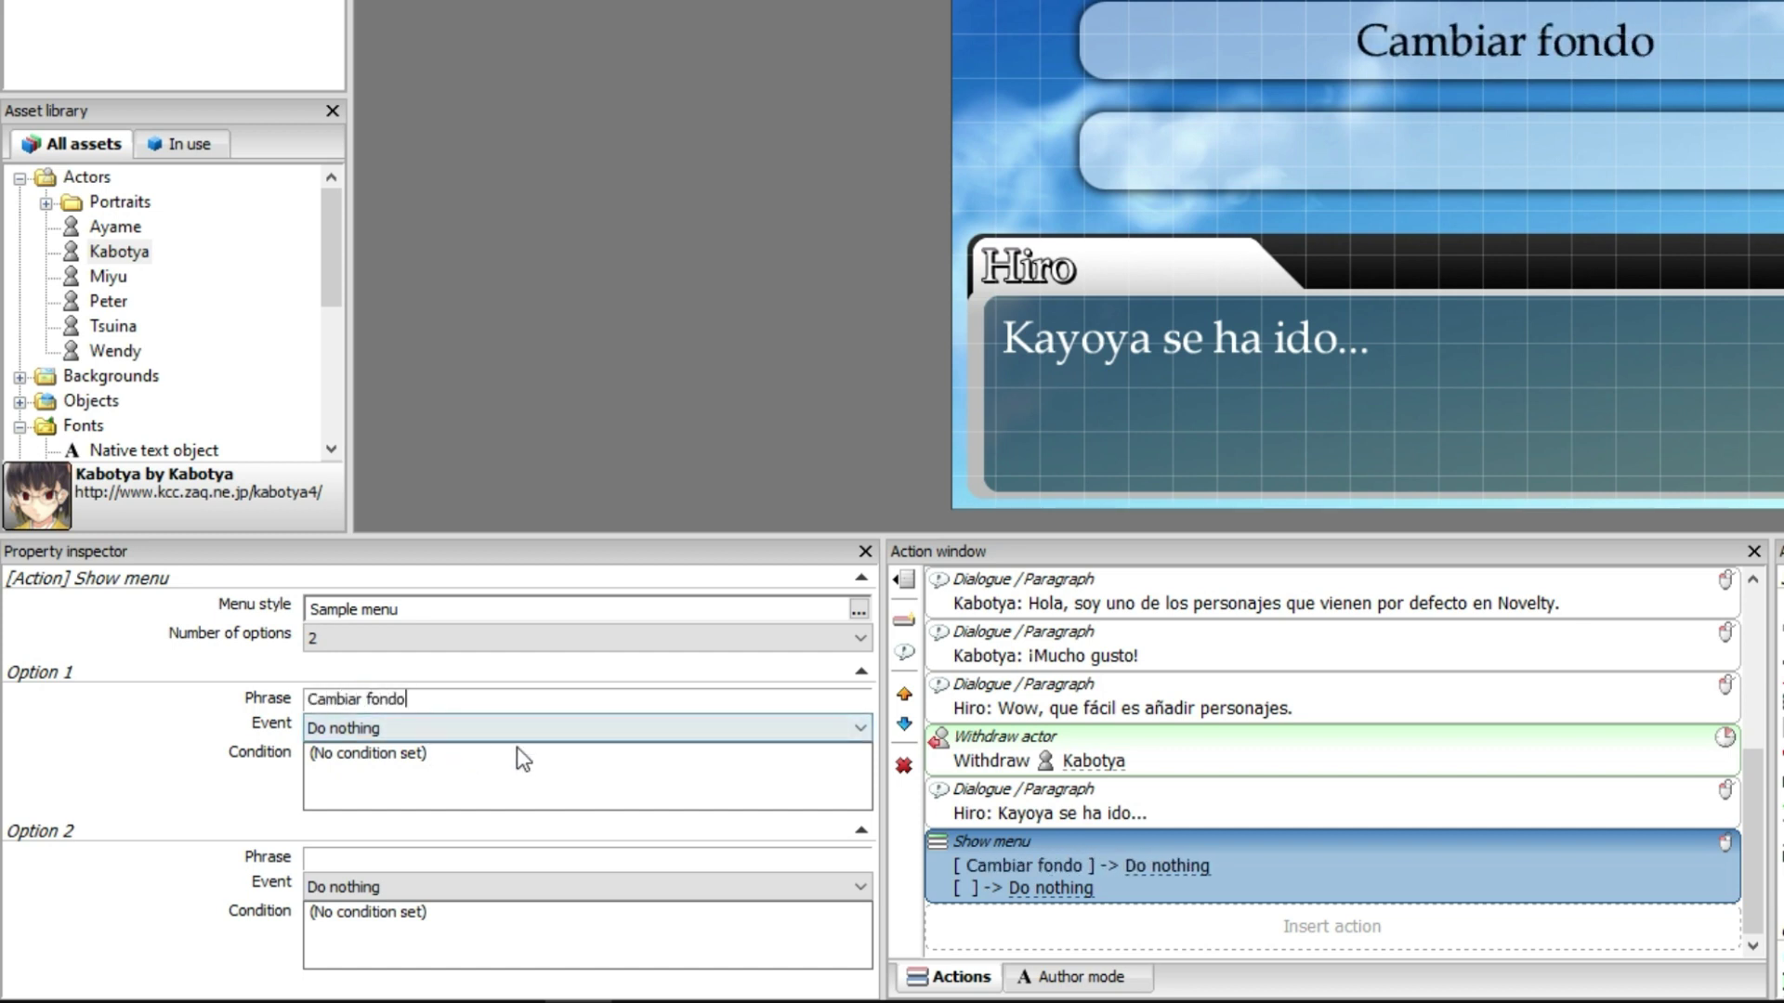
- Enter "Volver a ver a Kaboya" as the phrase of the menu's second option
click(561, 856)
text(Vo)
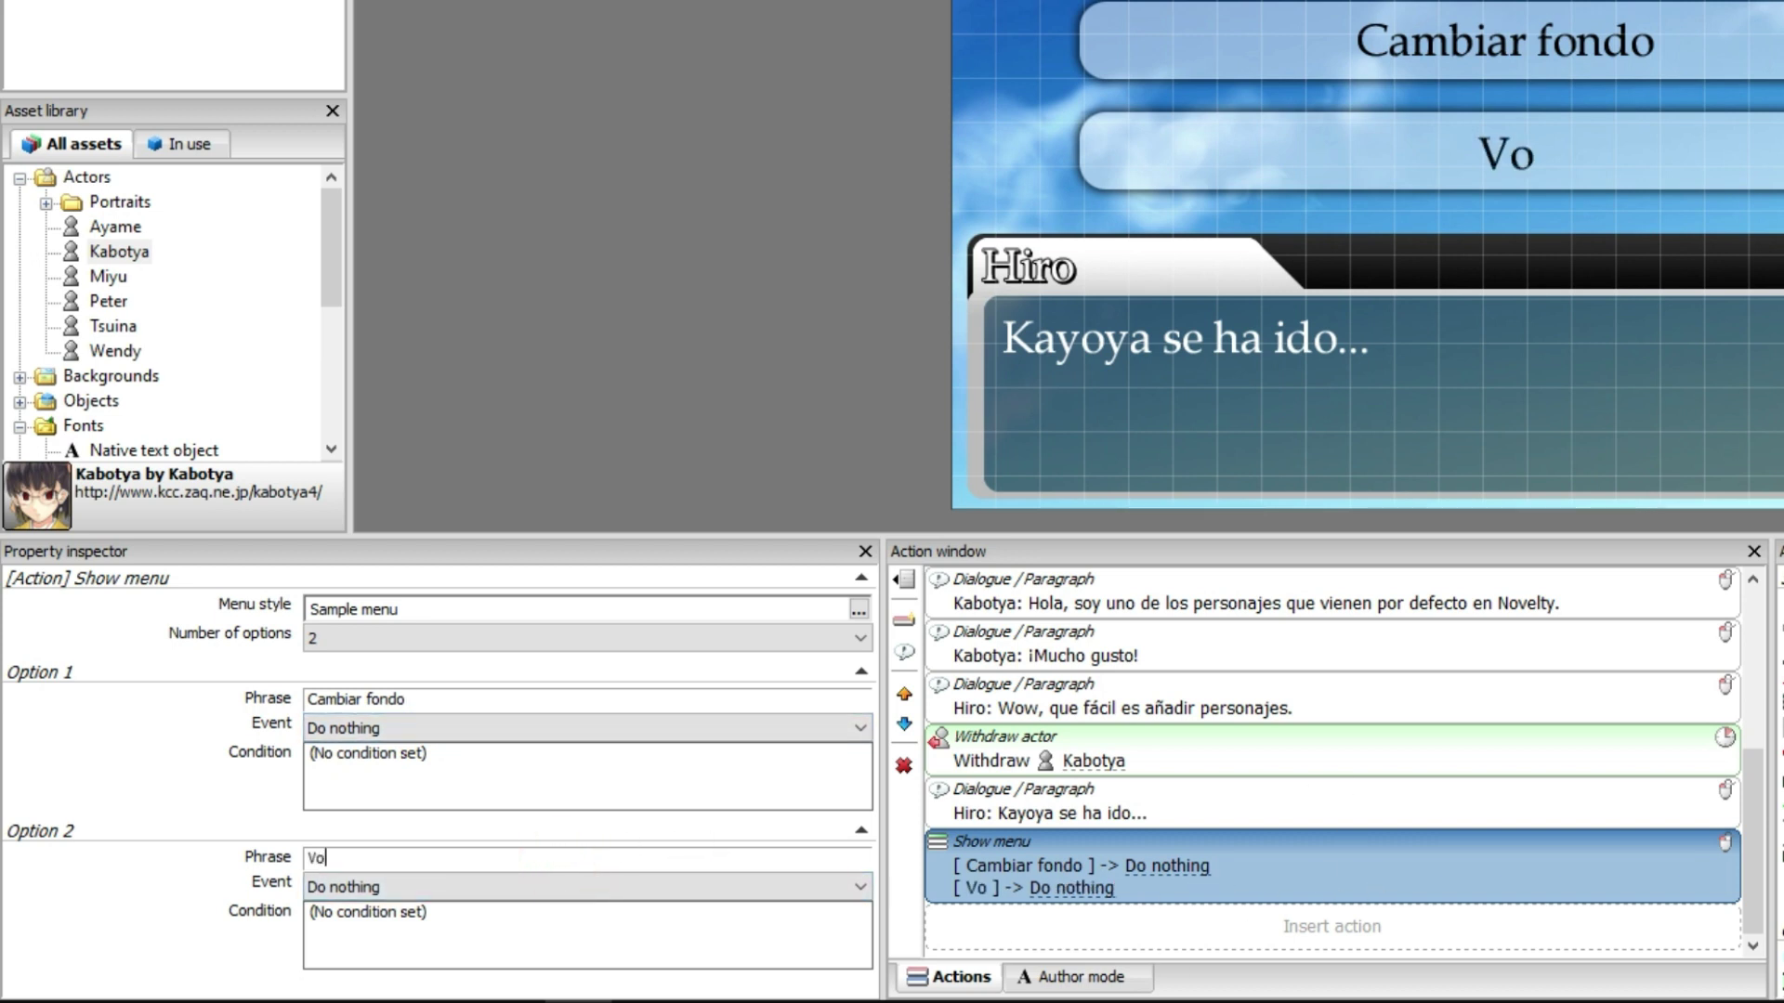
text(lver a ver a Kabo)
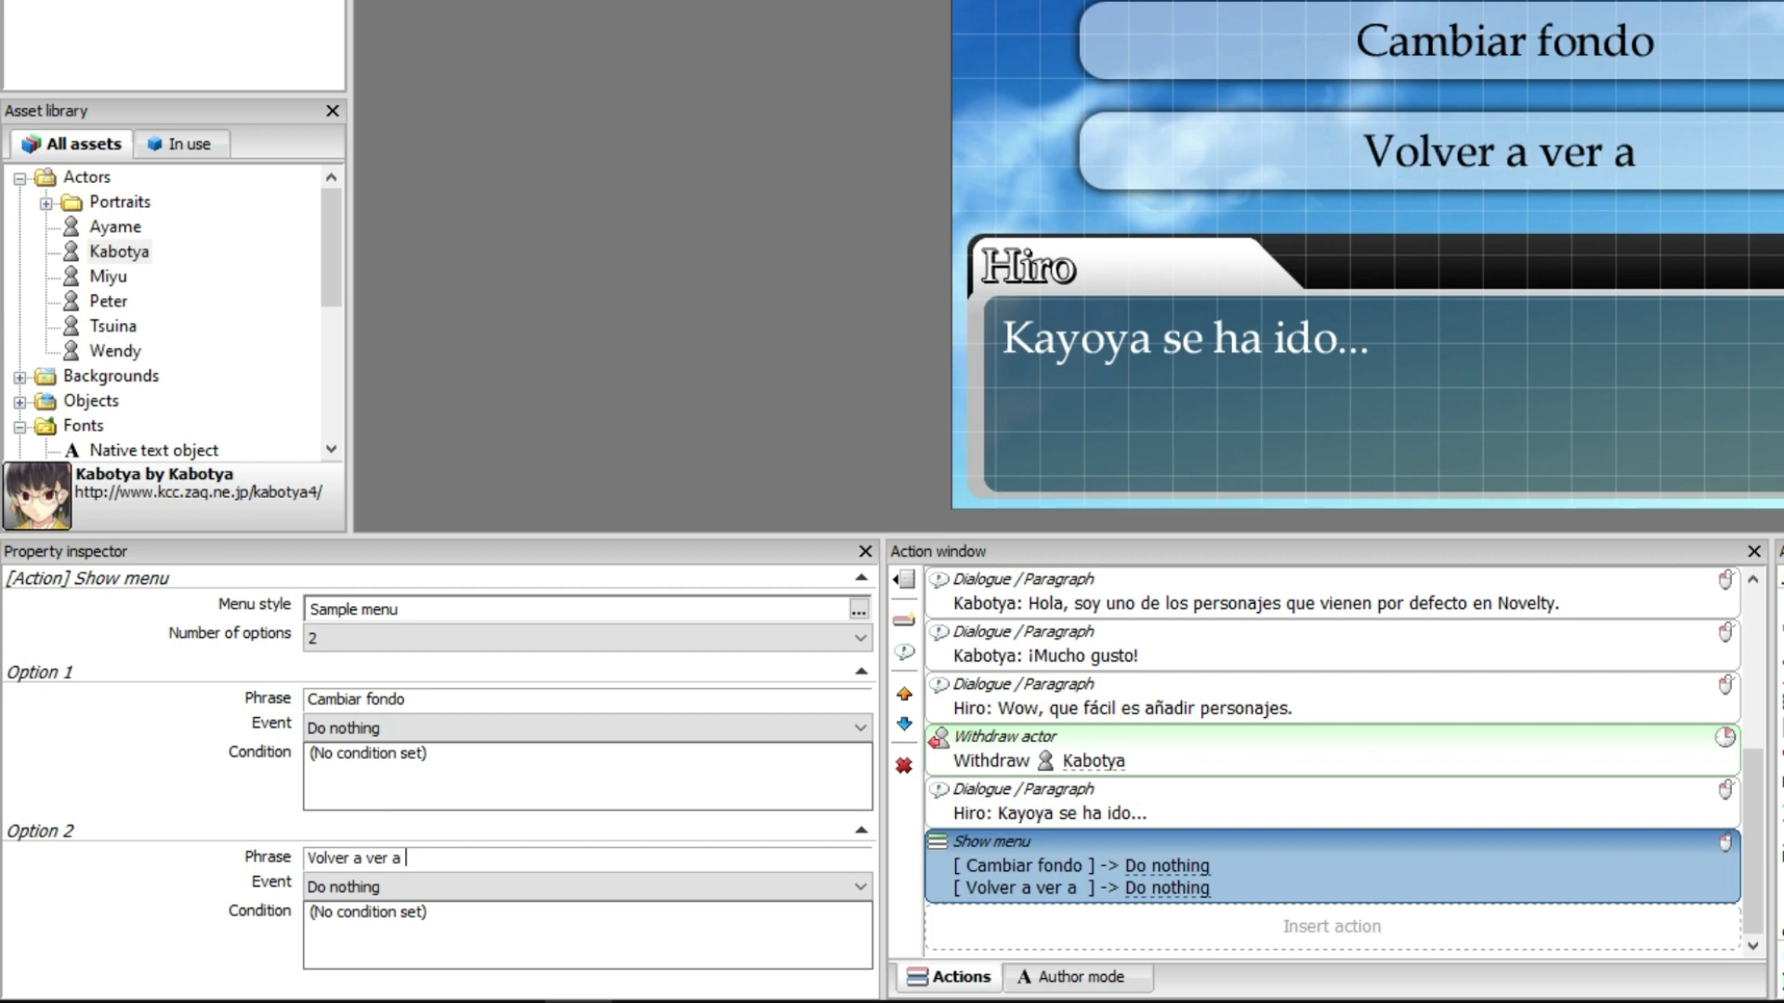
text(ya)
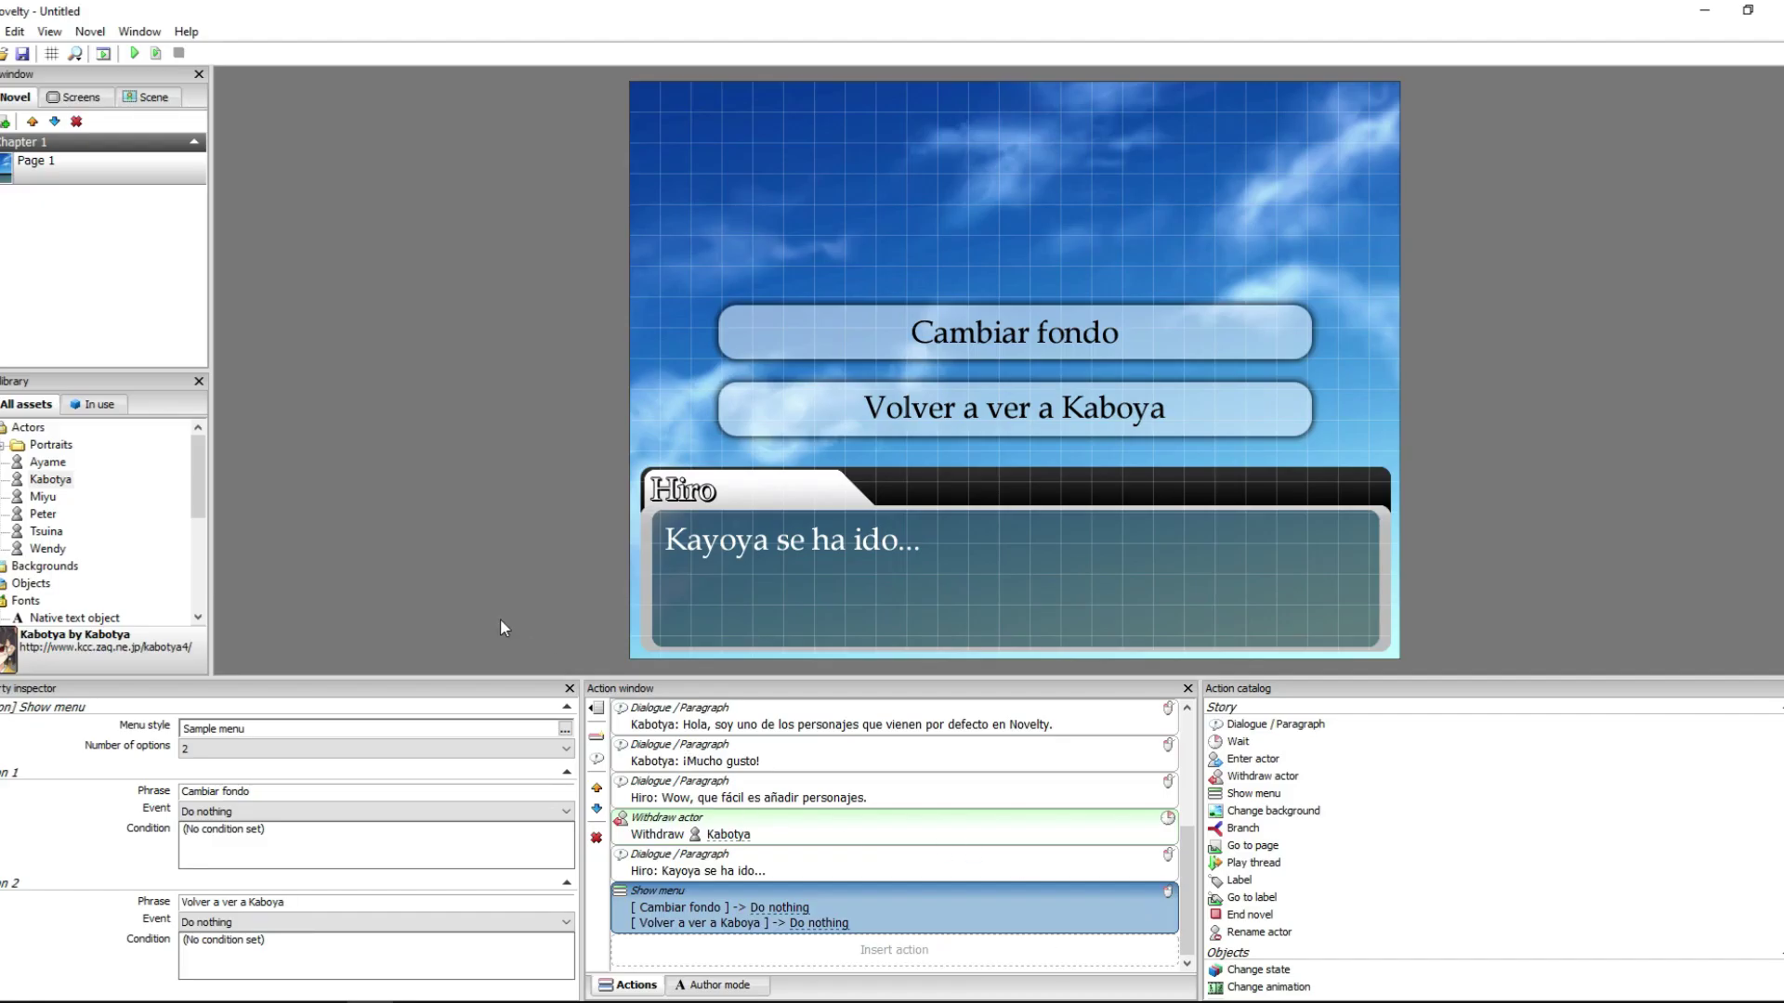
click(501, 621)
click(856, 817)
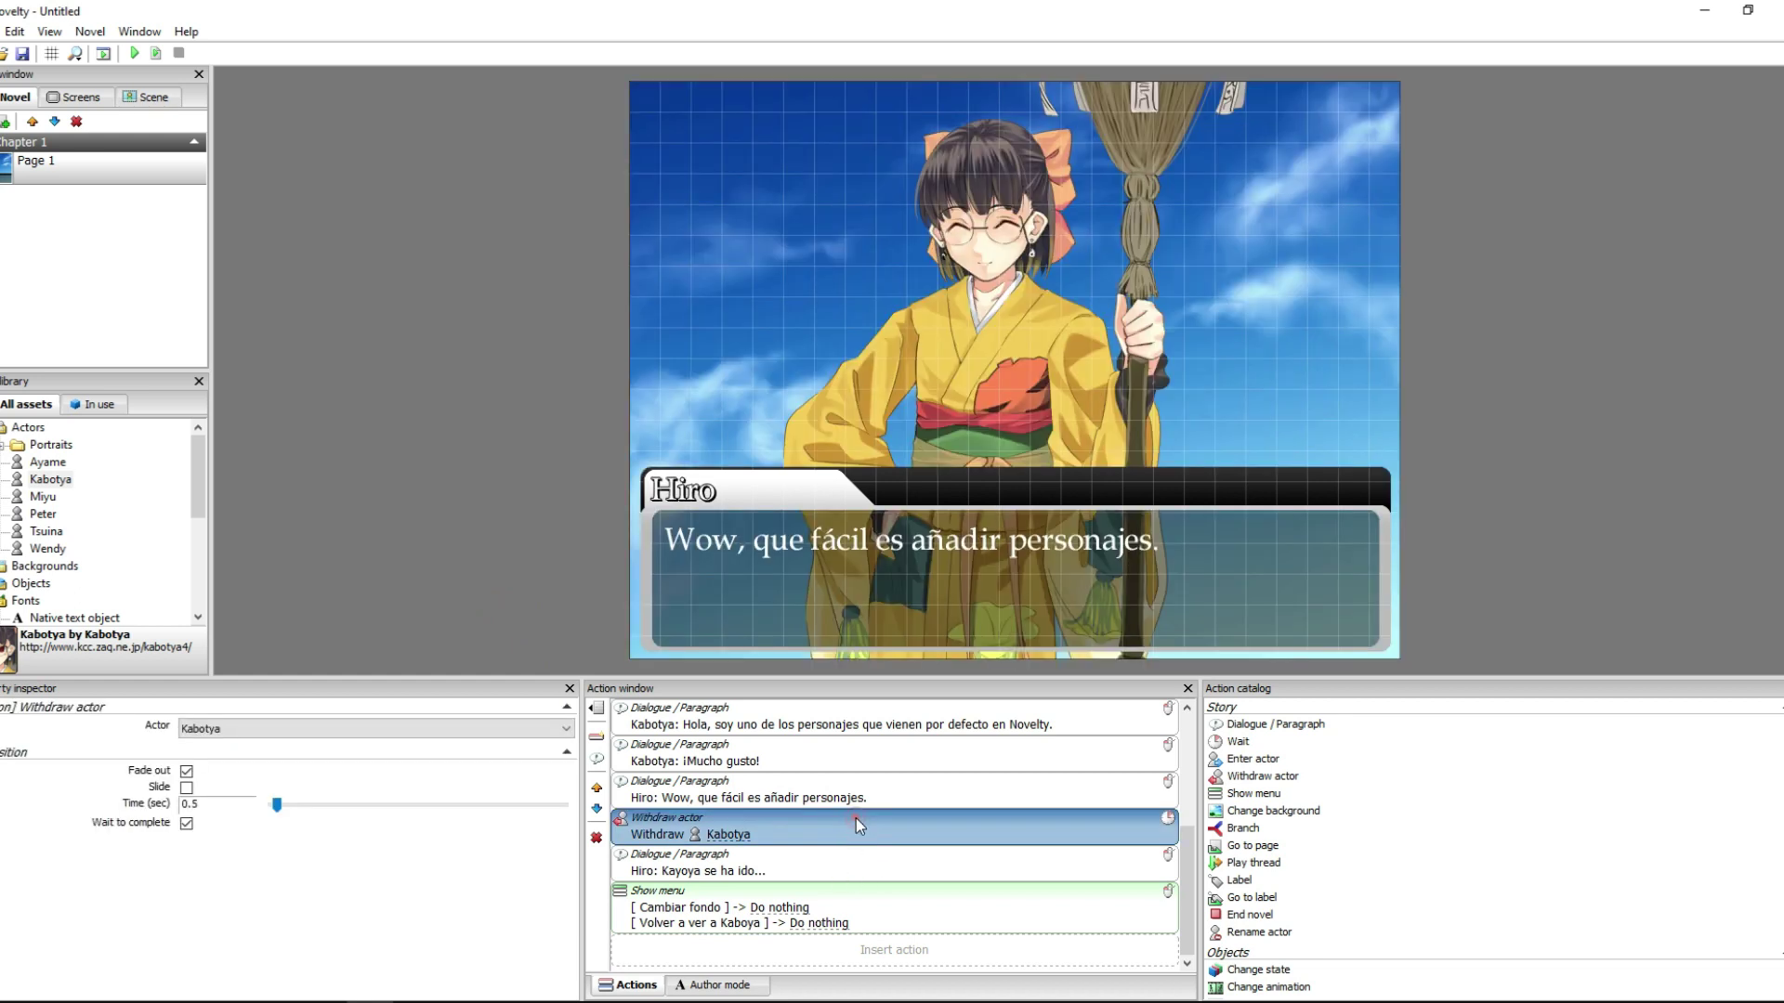
click(851, 873)
click(863, 904)
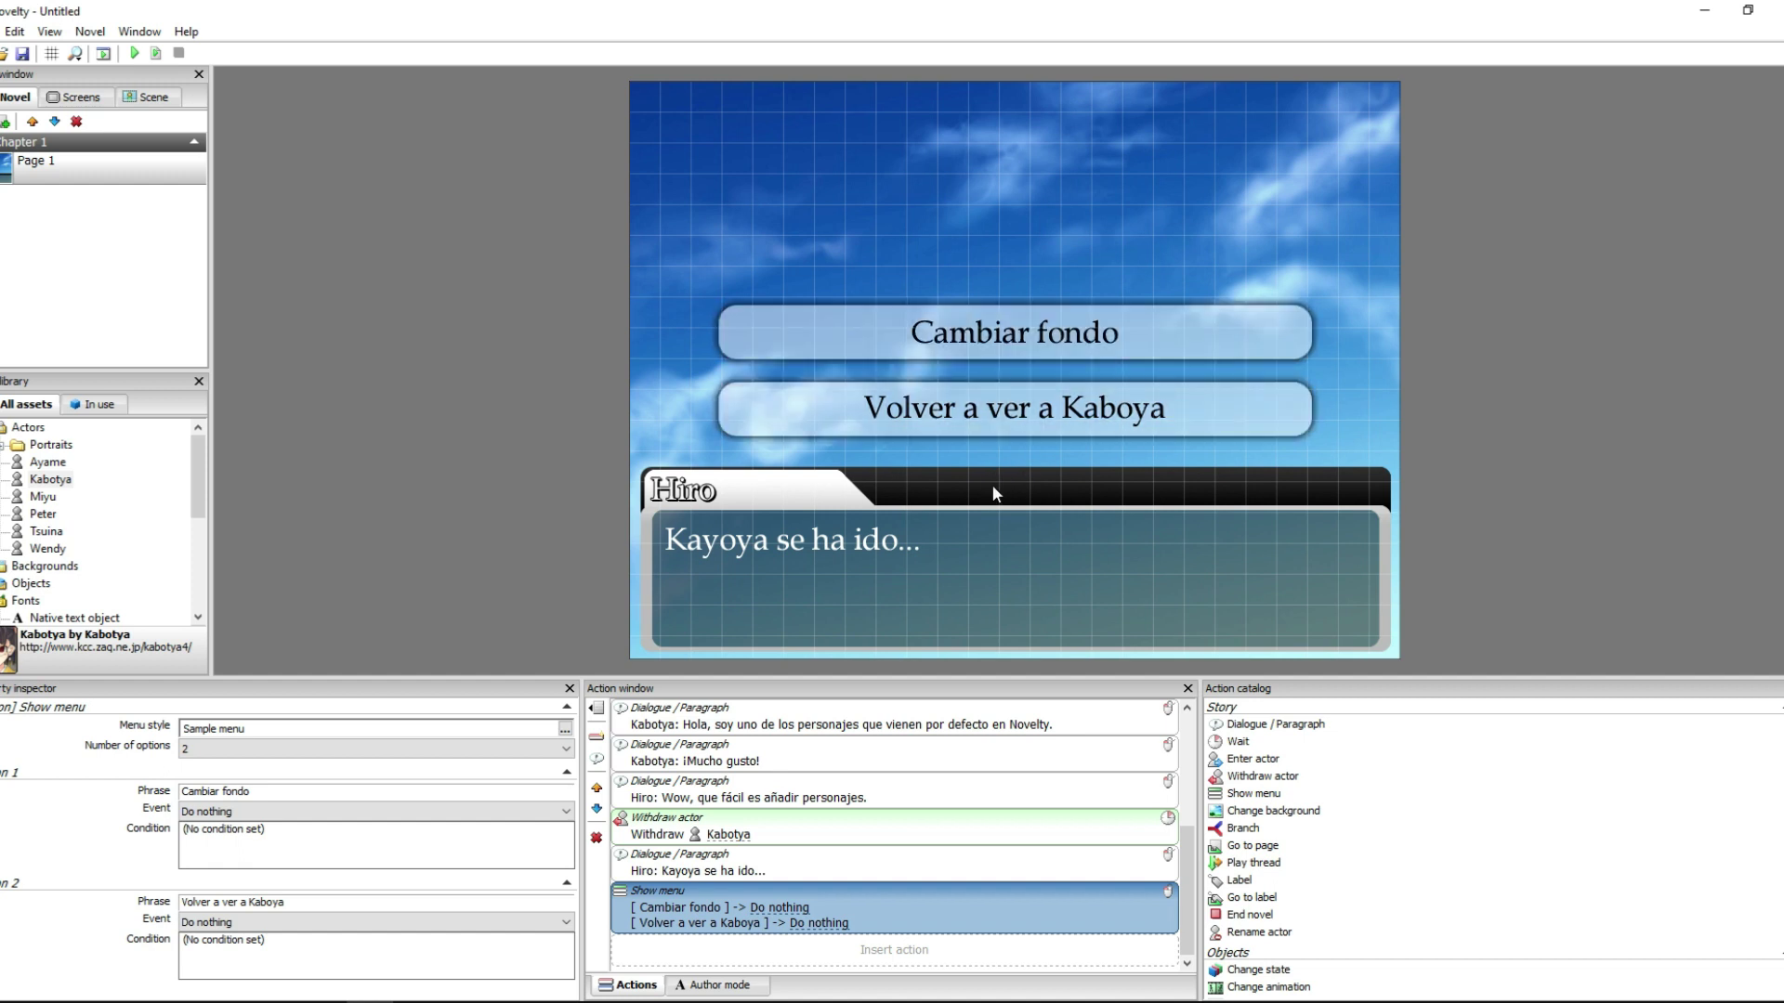
scroll(1363, 874, down, 2)
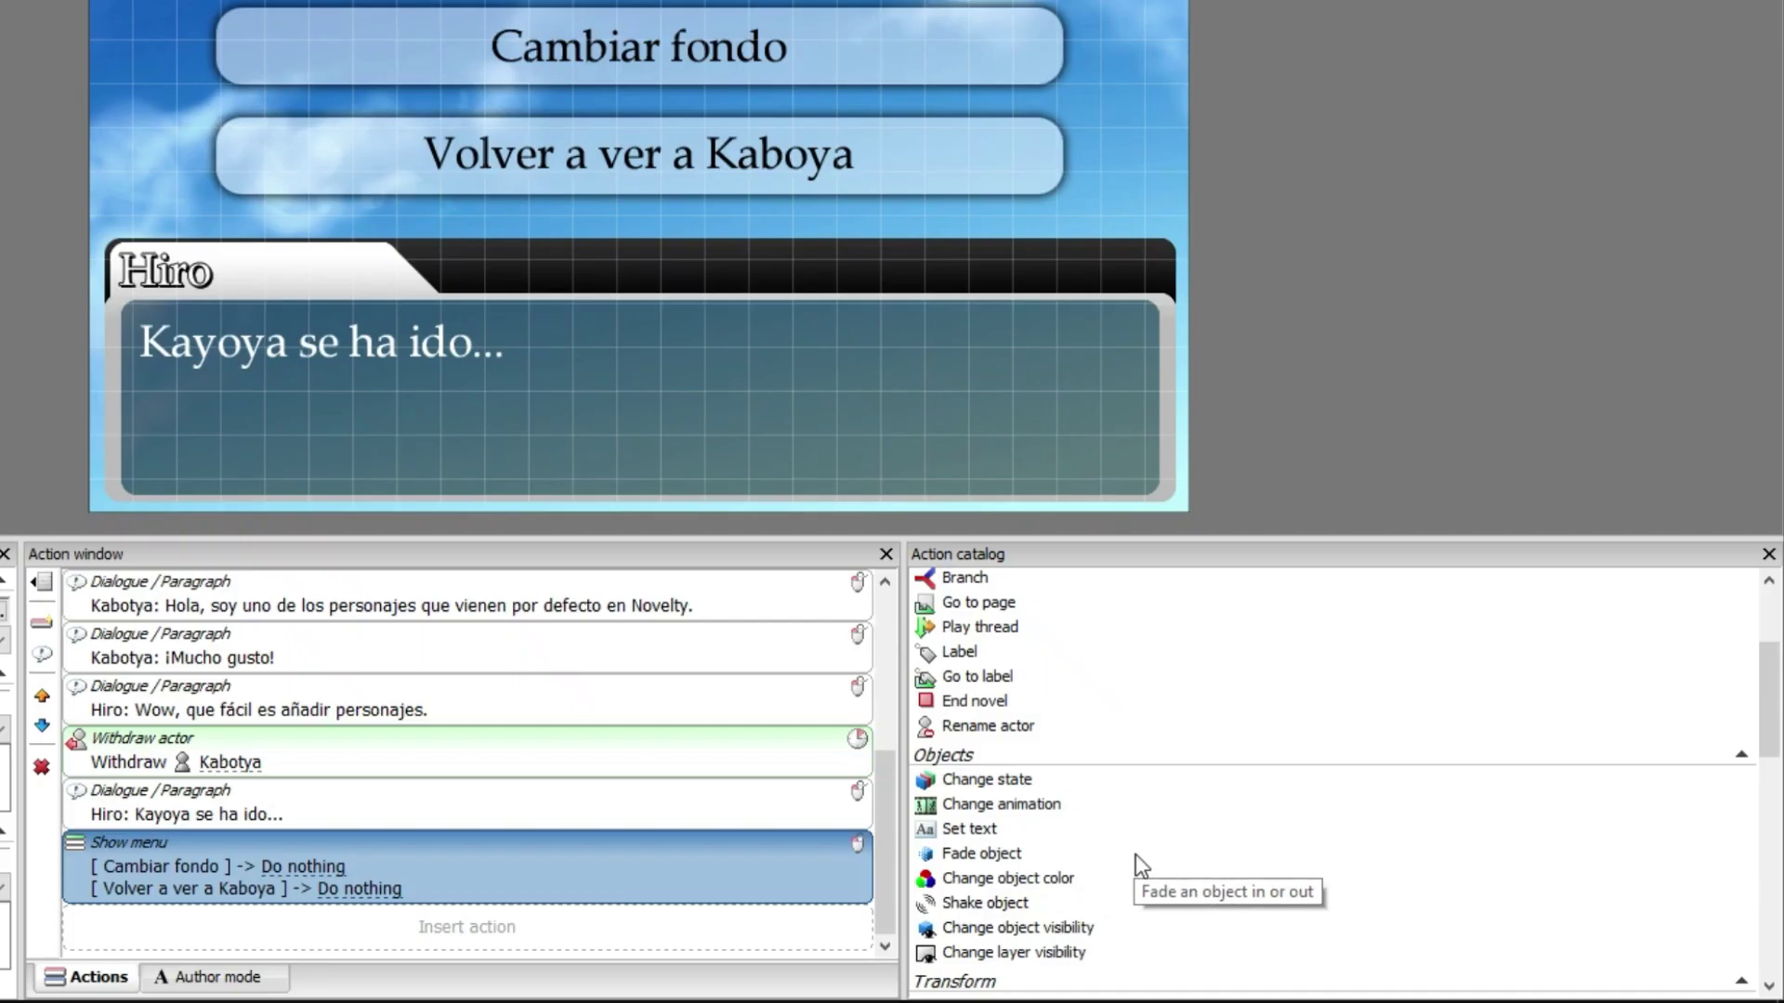
- Add a Change object visibility action that hides Sample UI #1 (frame)
double_click(1076, 922)
click(853, 611)
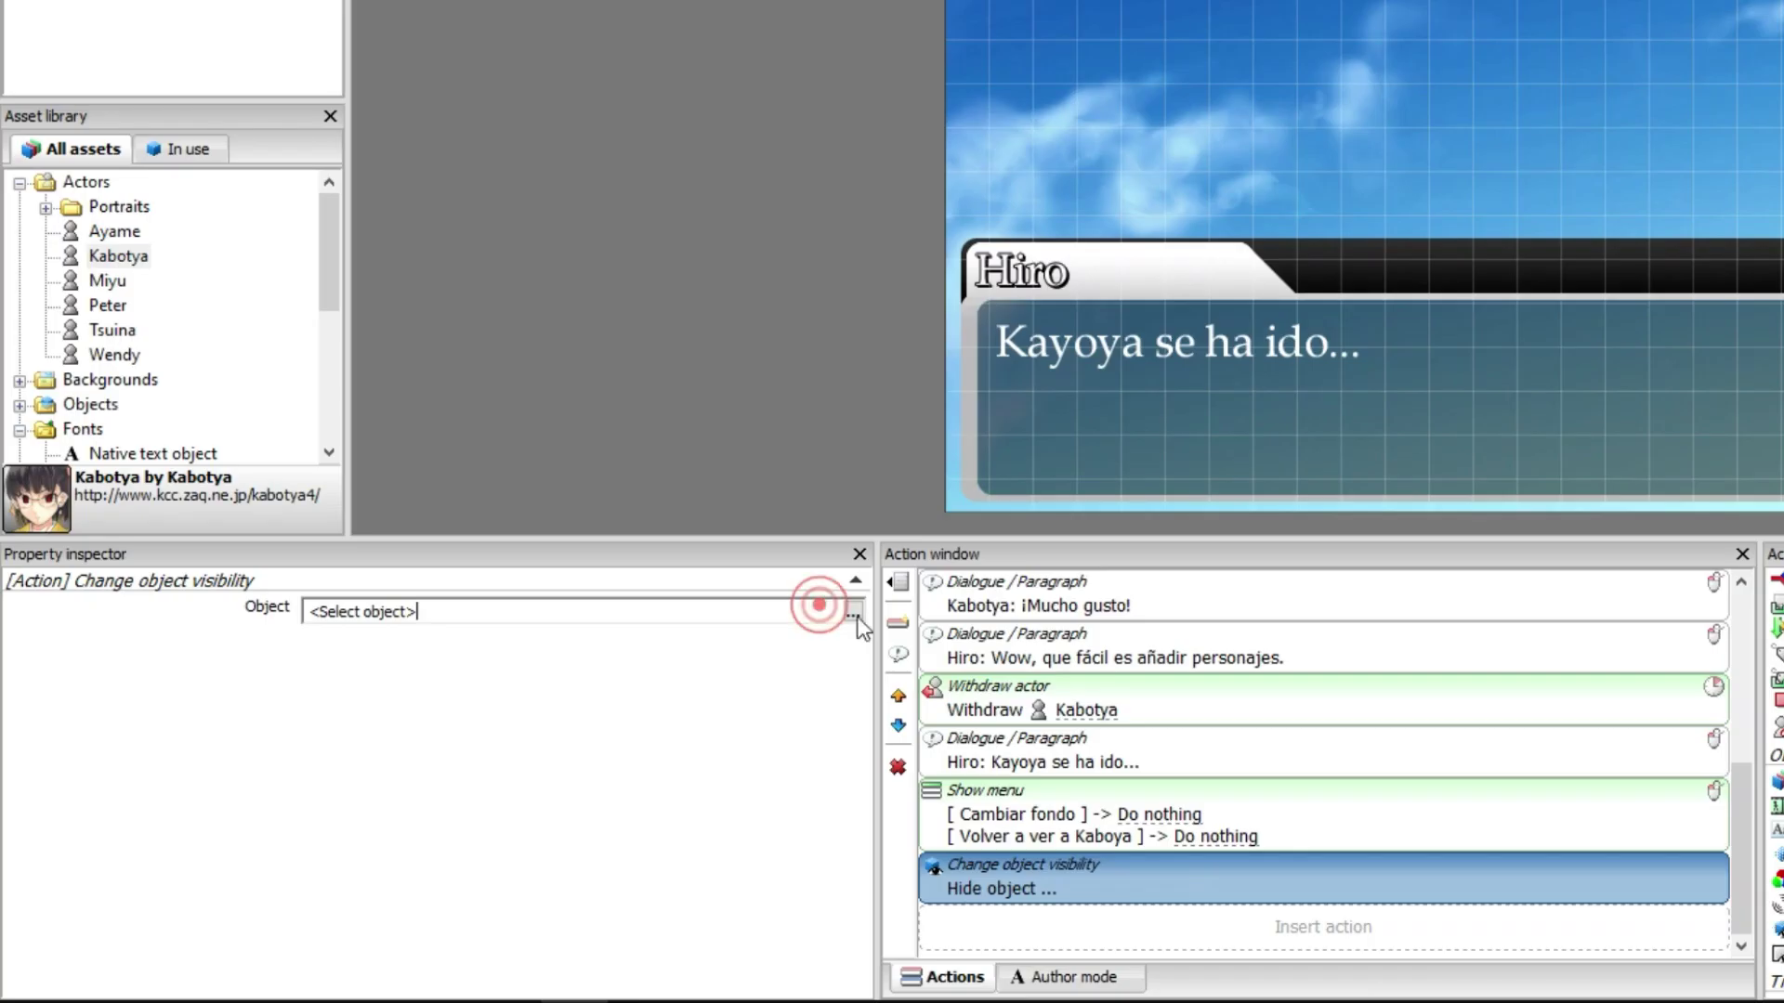
click(716, 661)
click(716, 665)
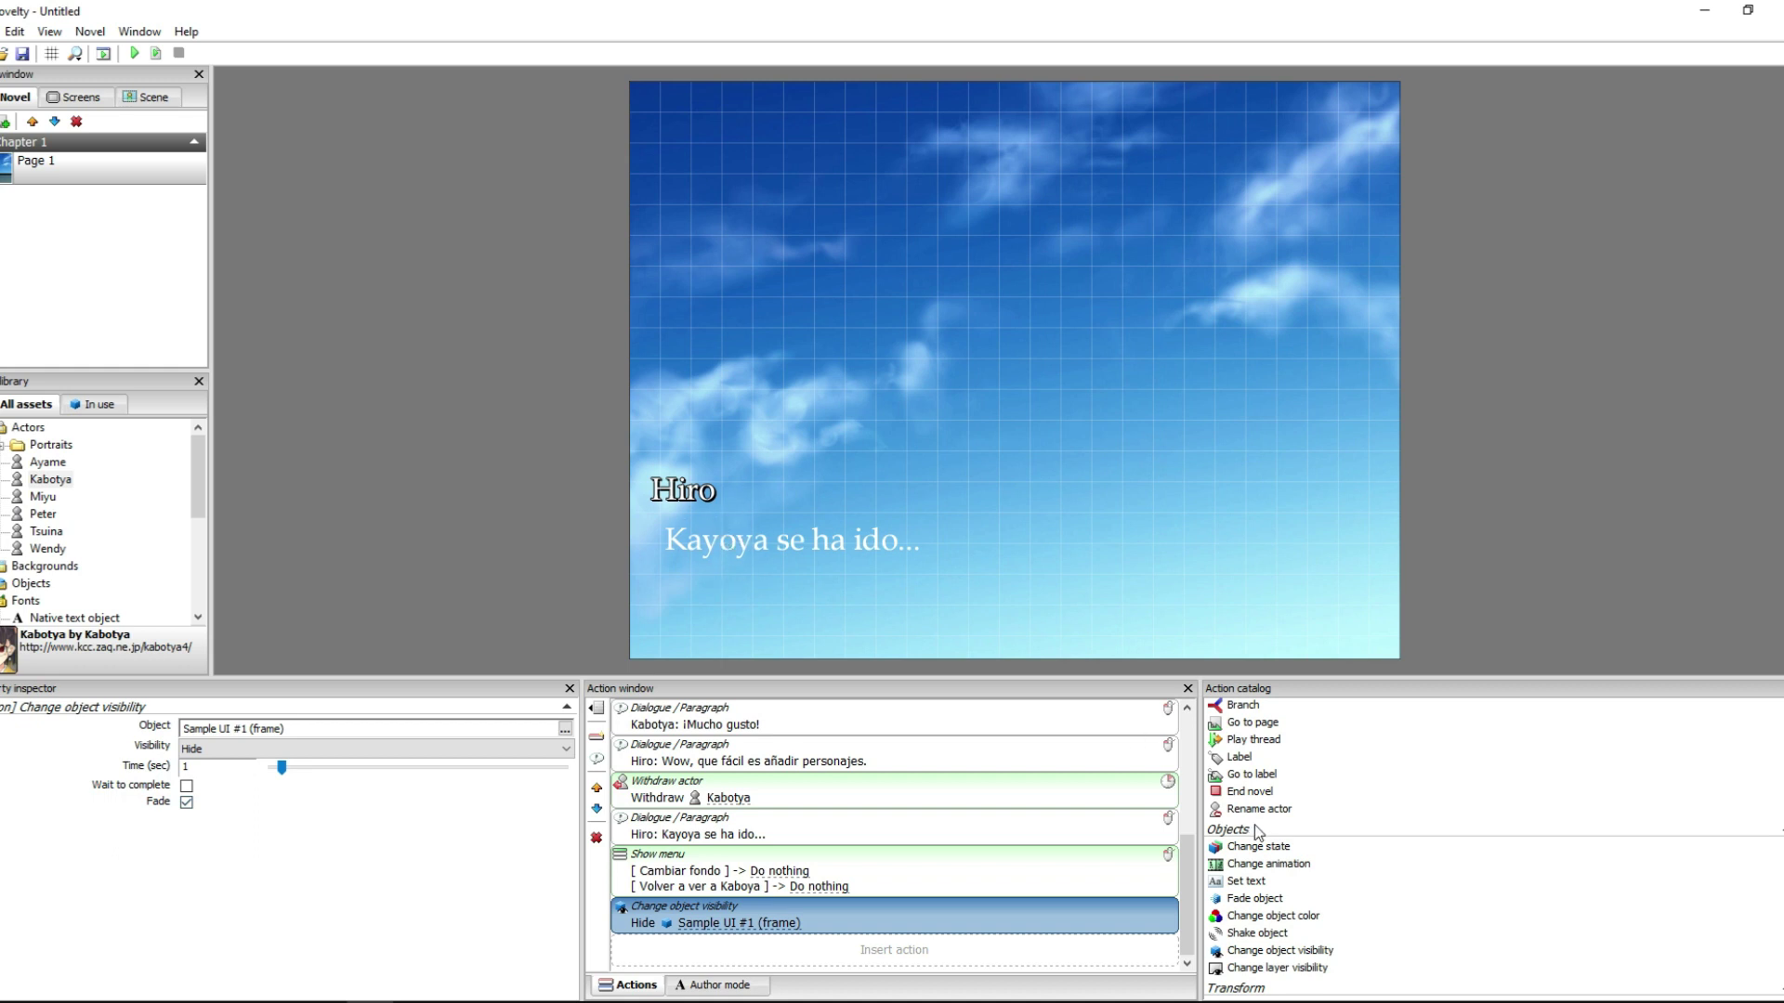
- Move the action hiding Sample UI #1 (frame) up so it comes before the Show menu action
scroll(1259, 822, up, 2)
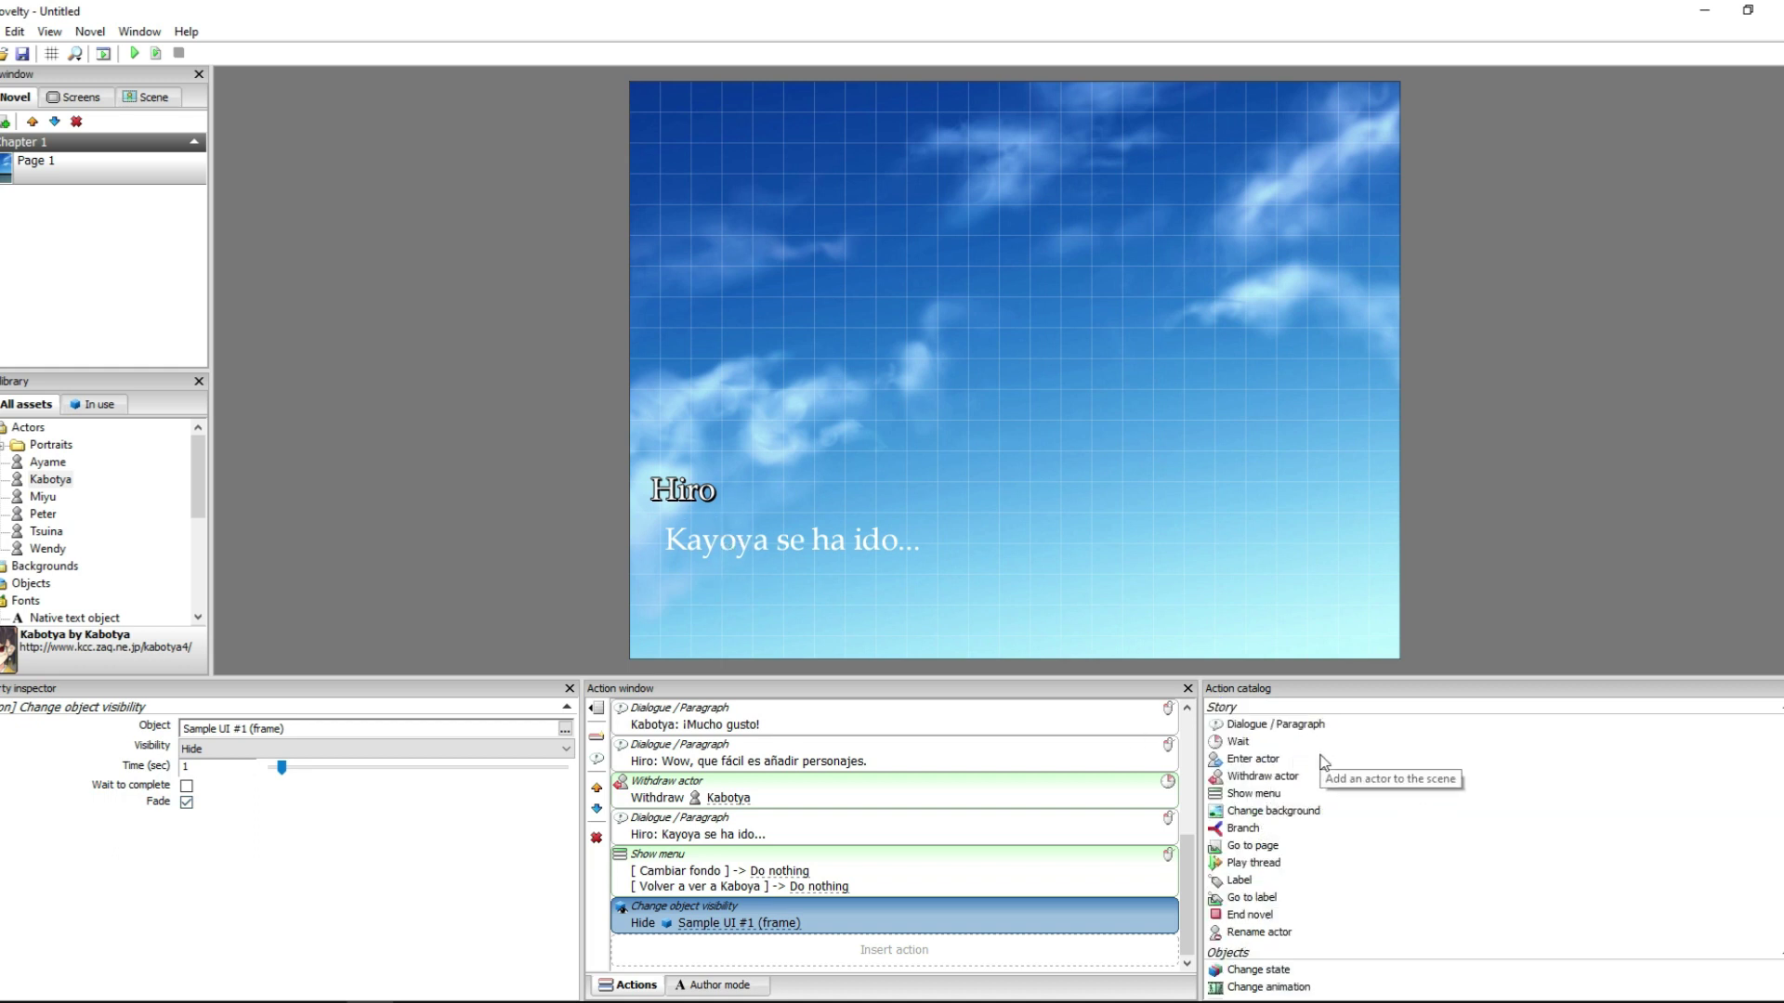
right_click(880, 916)
click(961, 813)
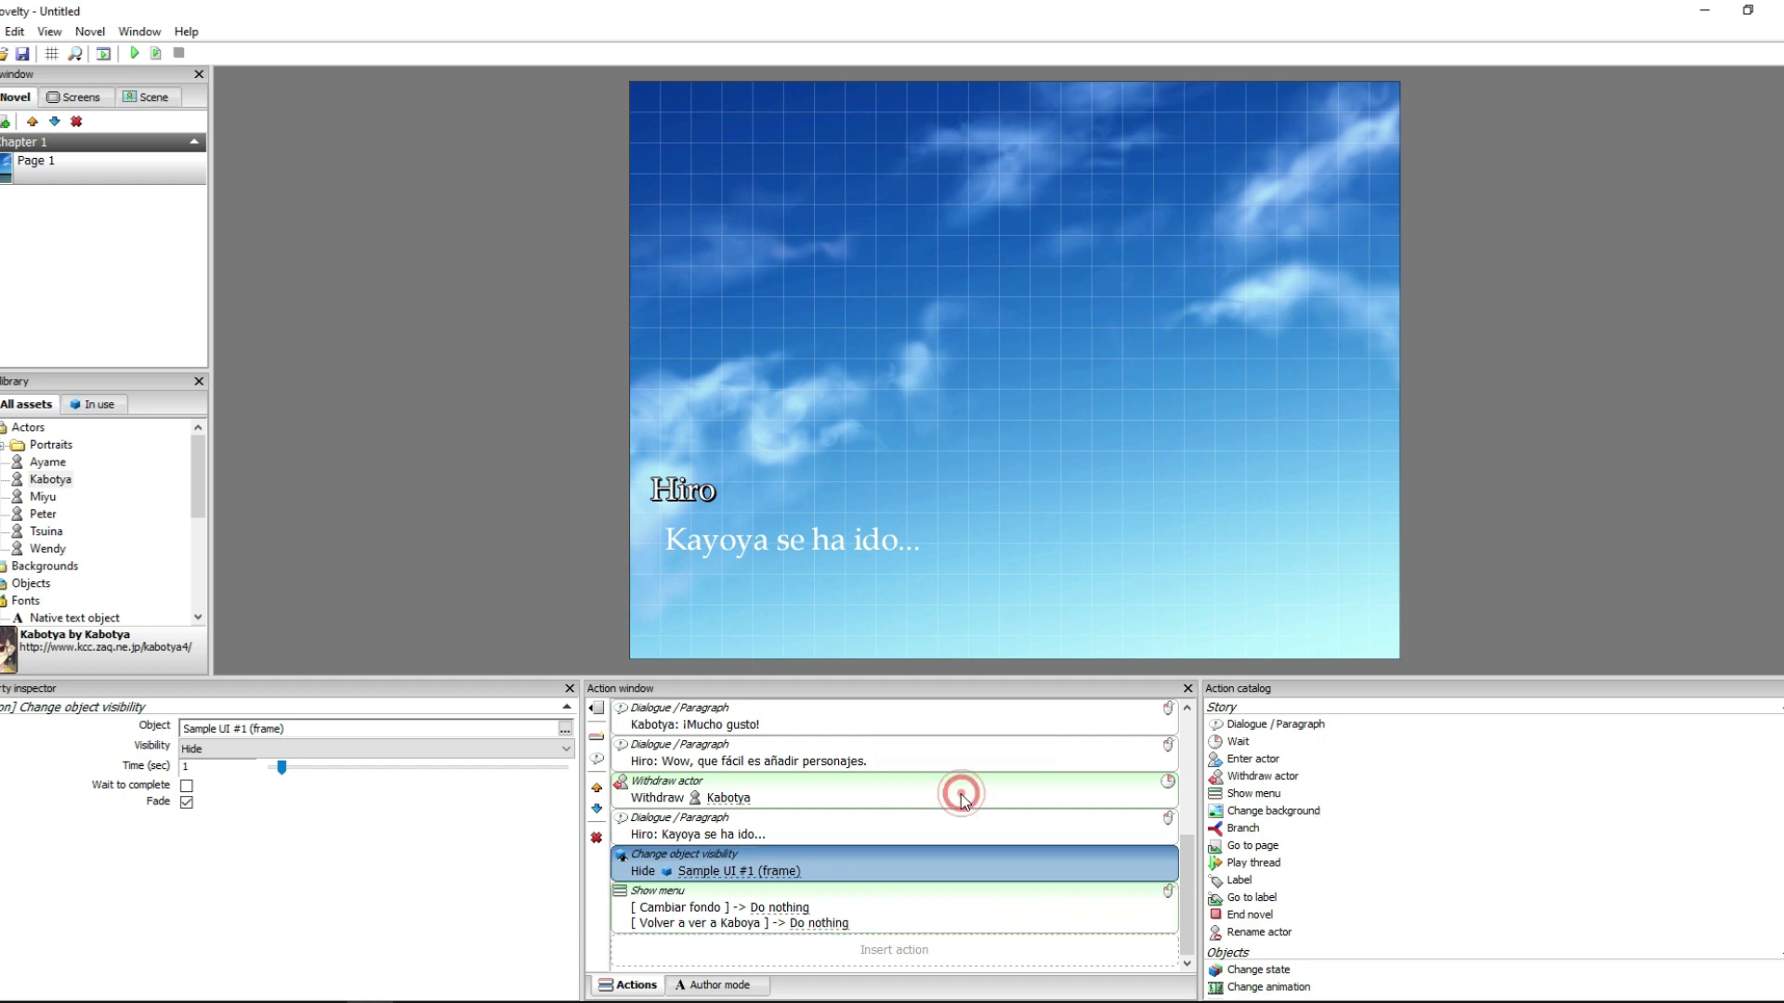
click(885, 830)
click(882, 866)
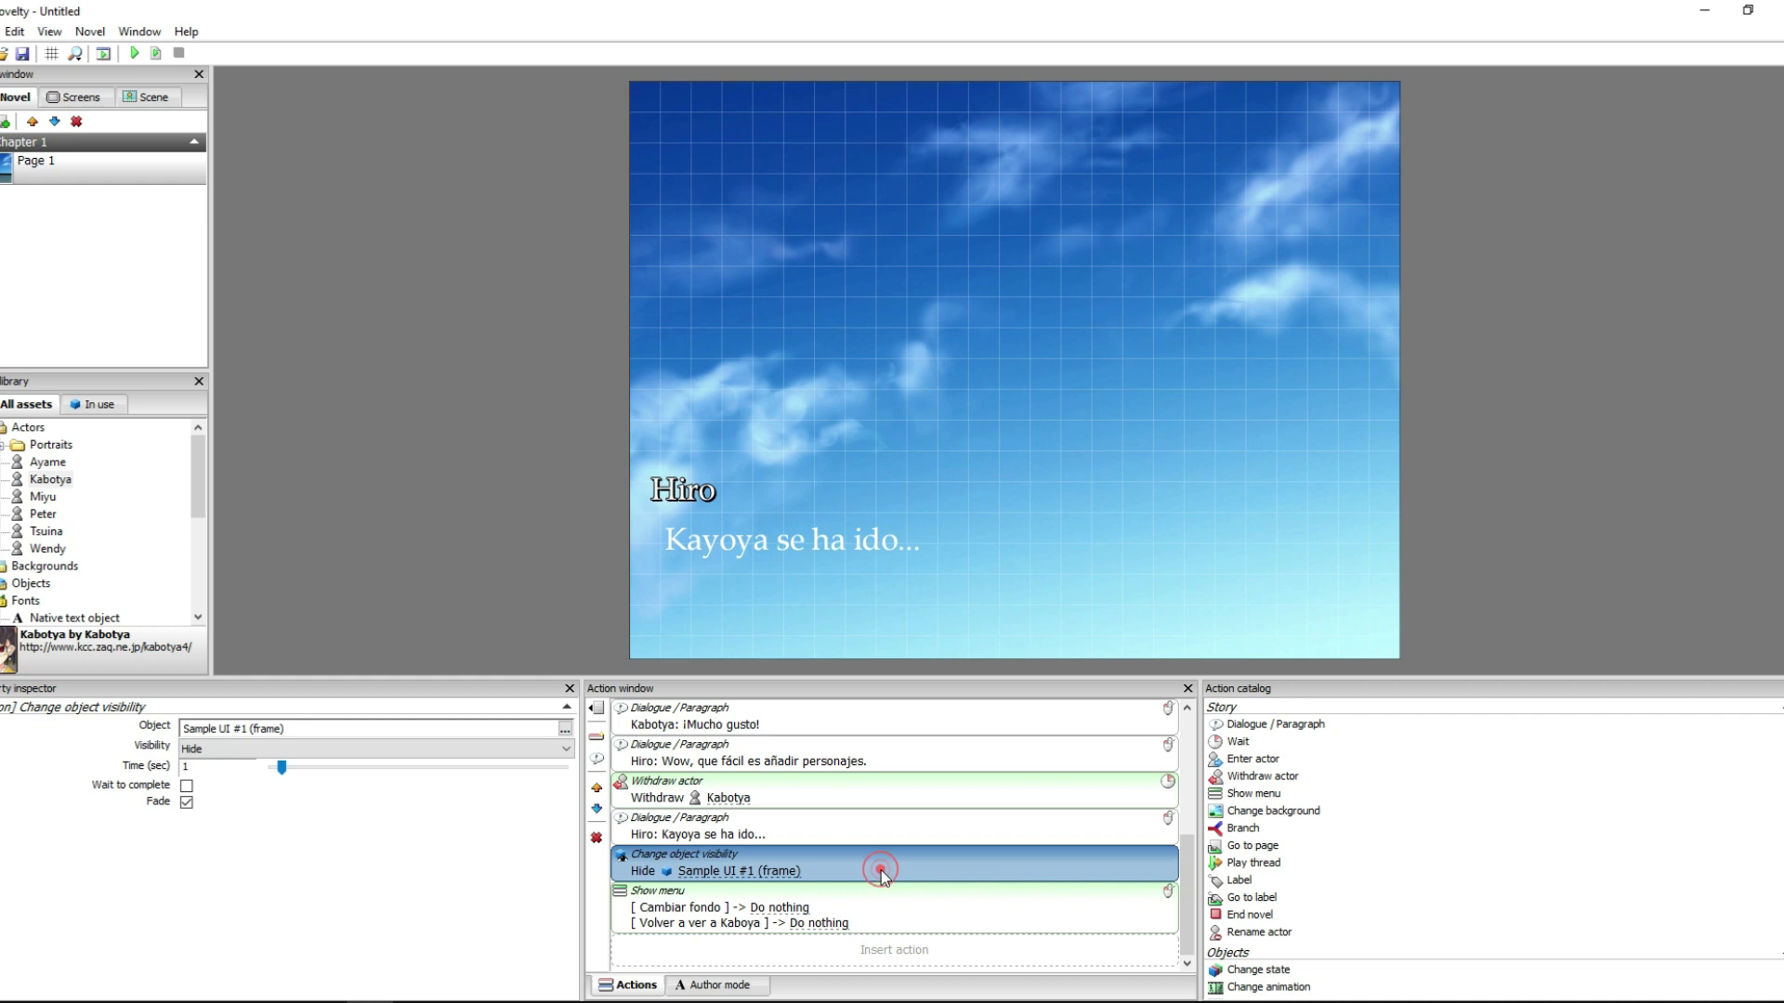
click(904, 920)
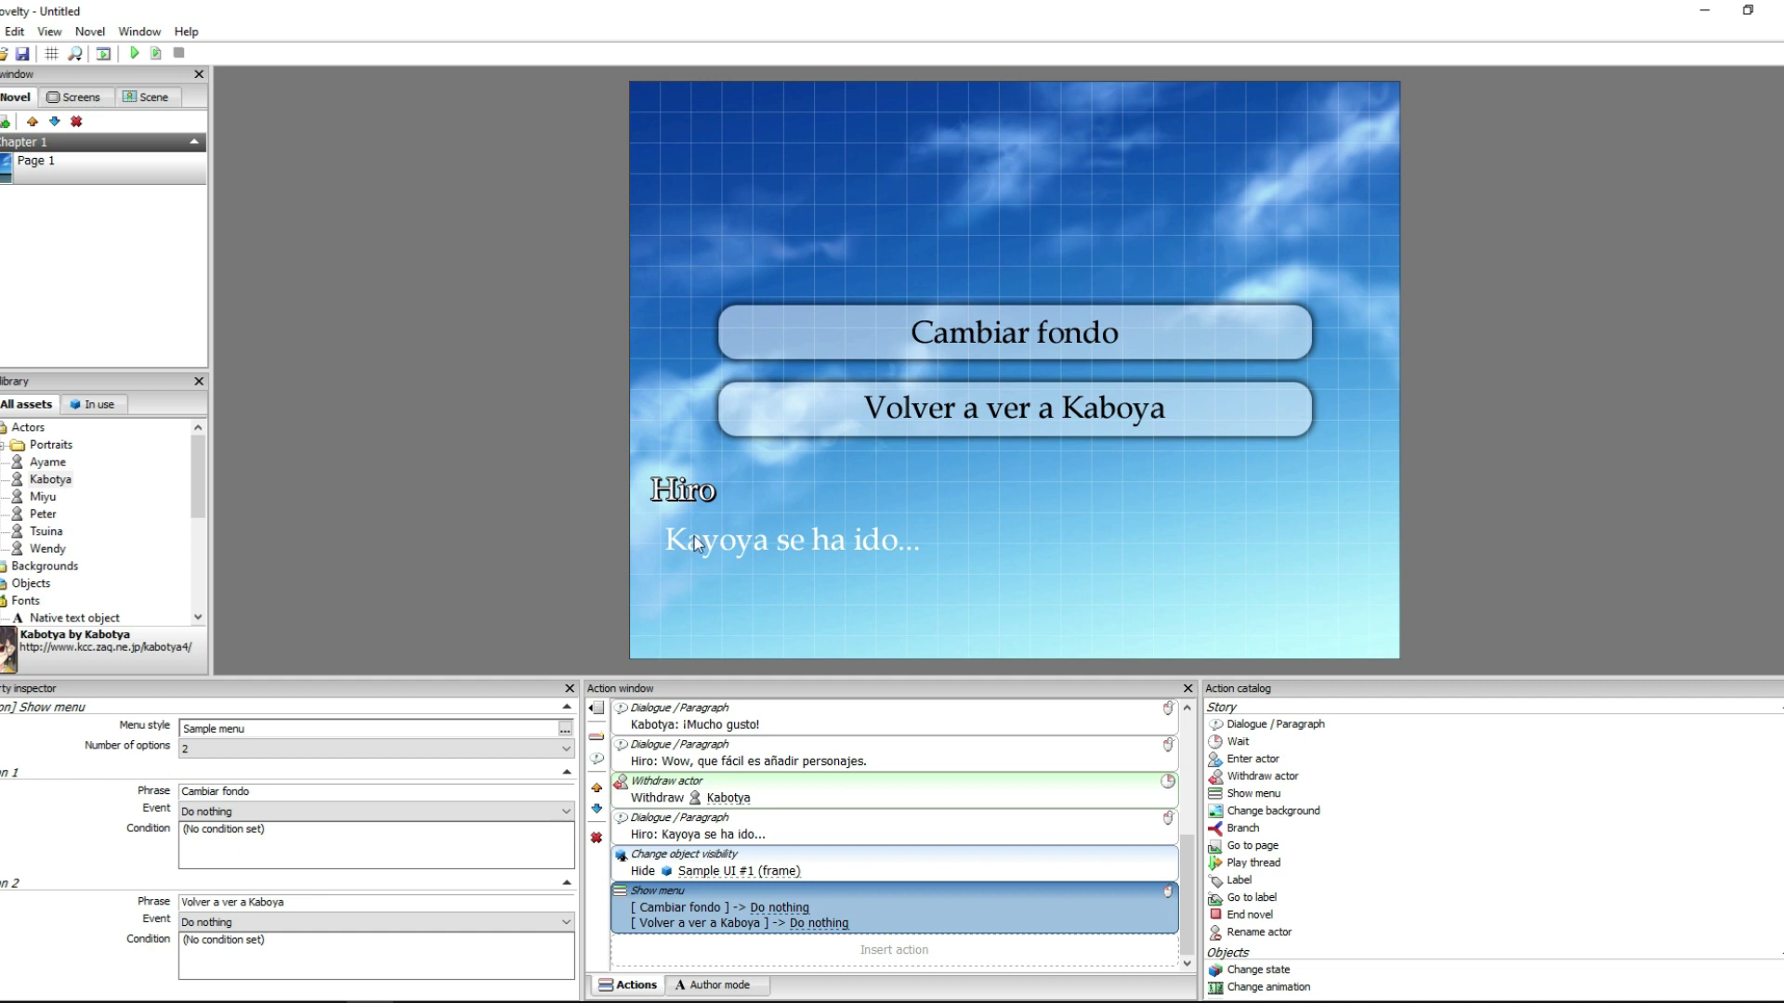
double_click(1231, 734)
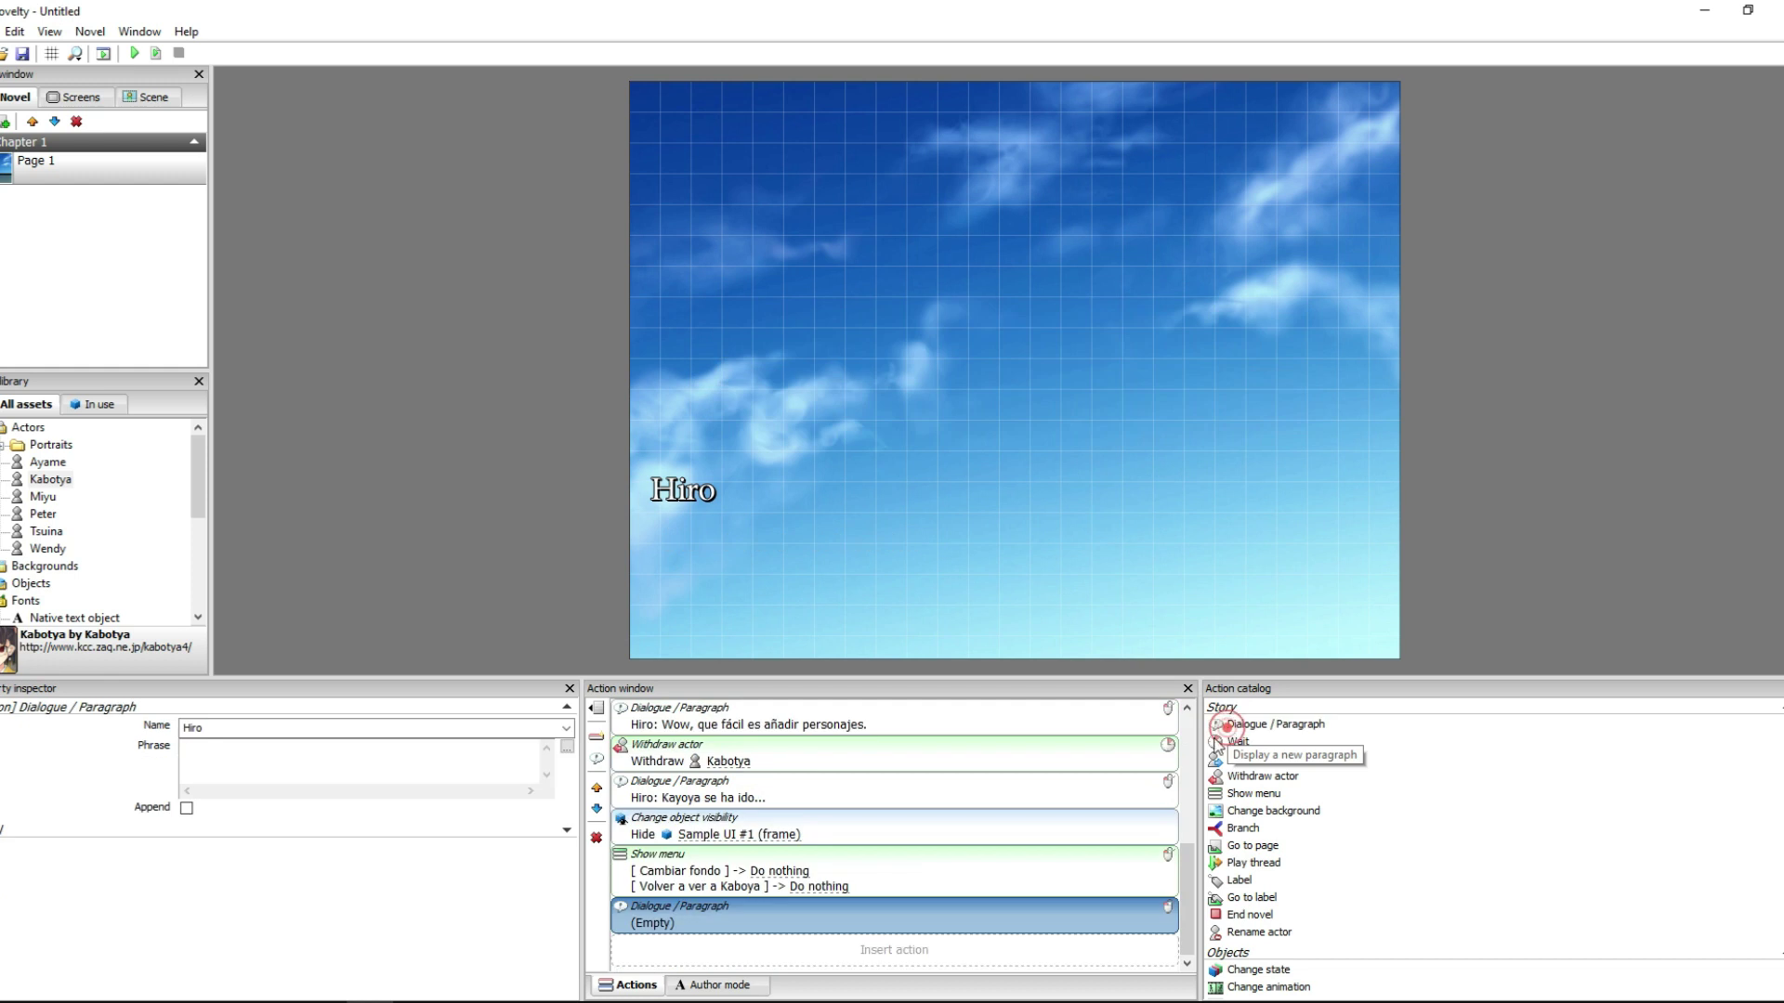
double_click(204, 728)
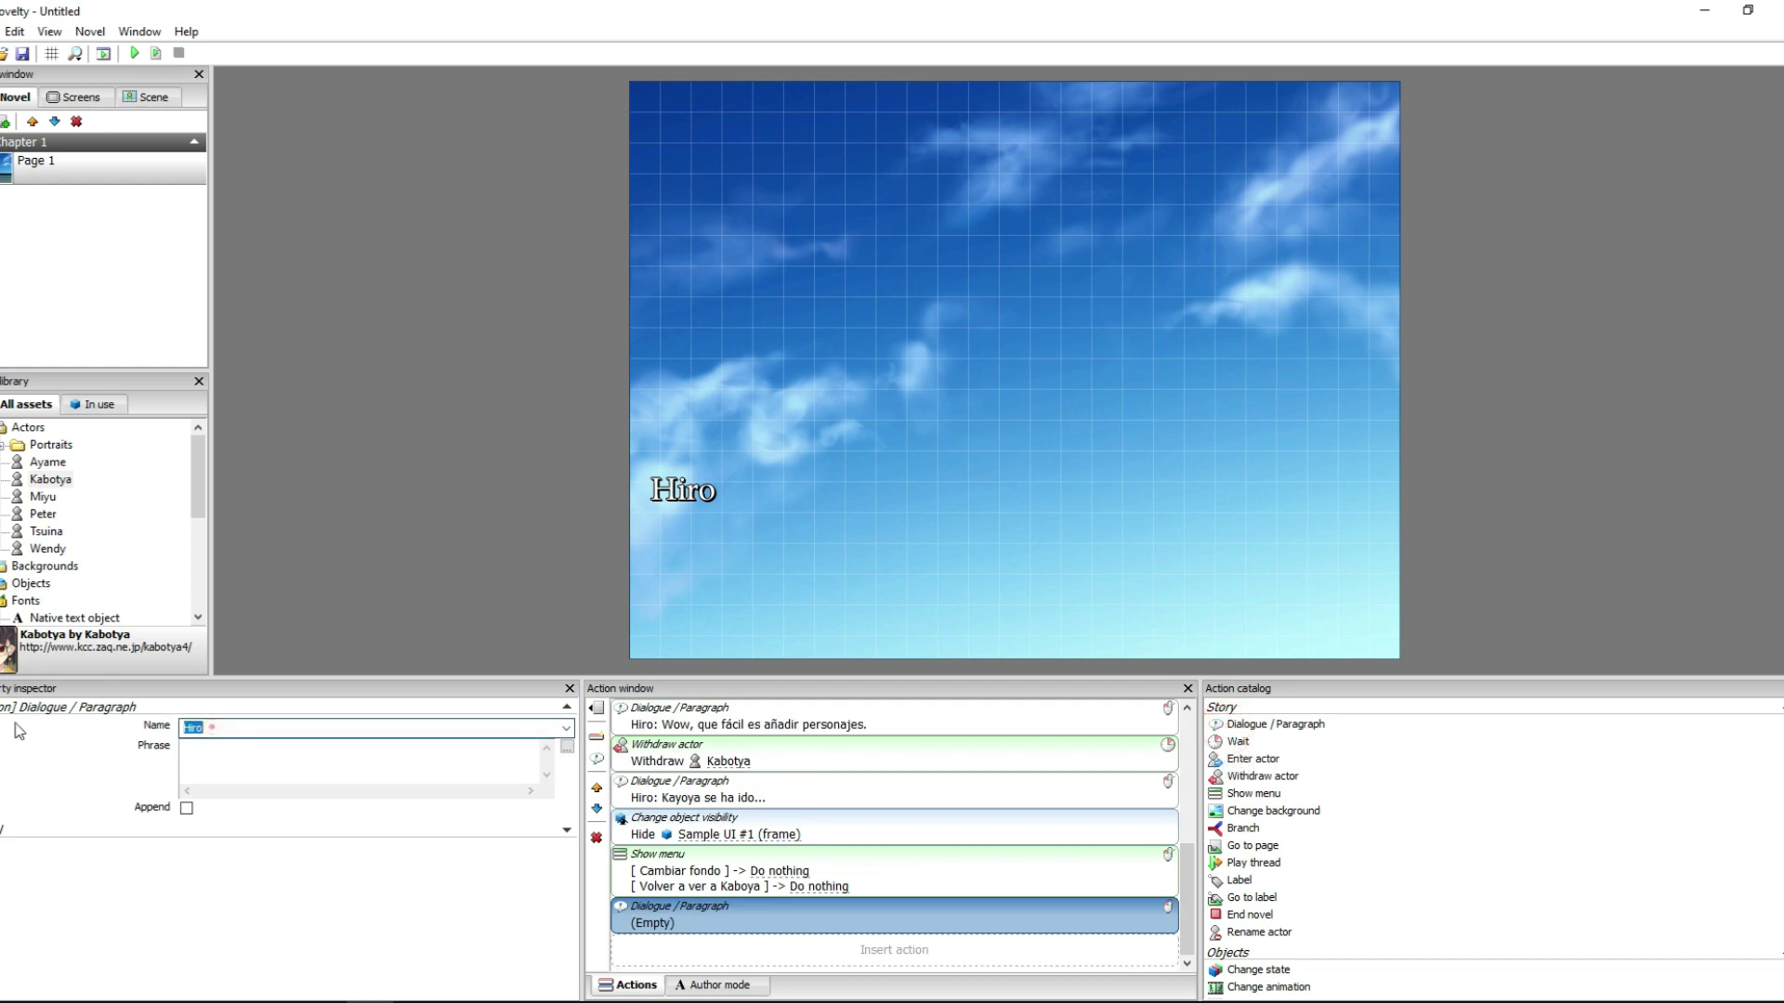
key(BackSpace)
click(388, 896)
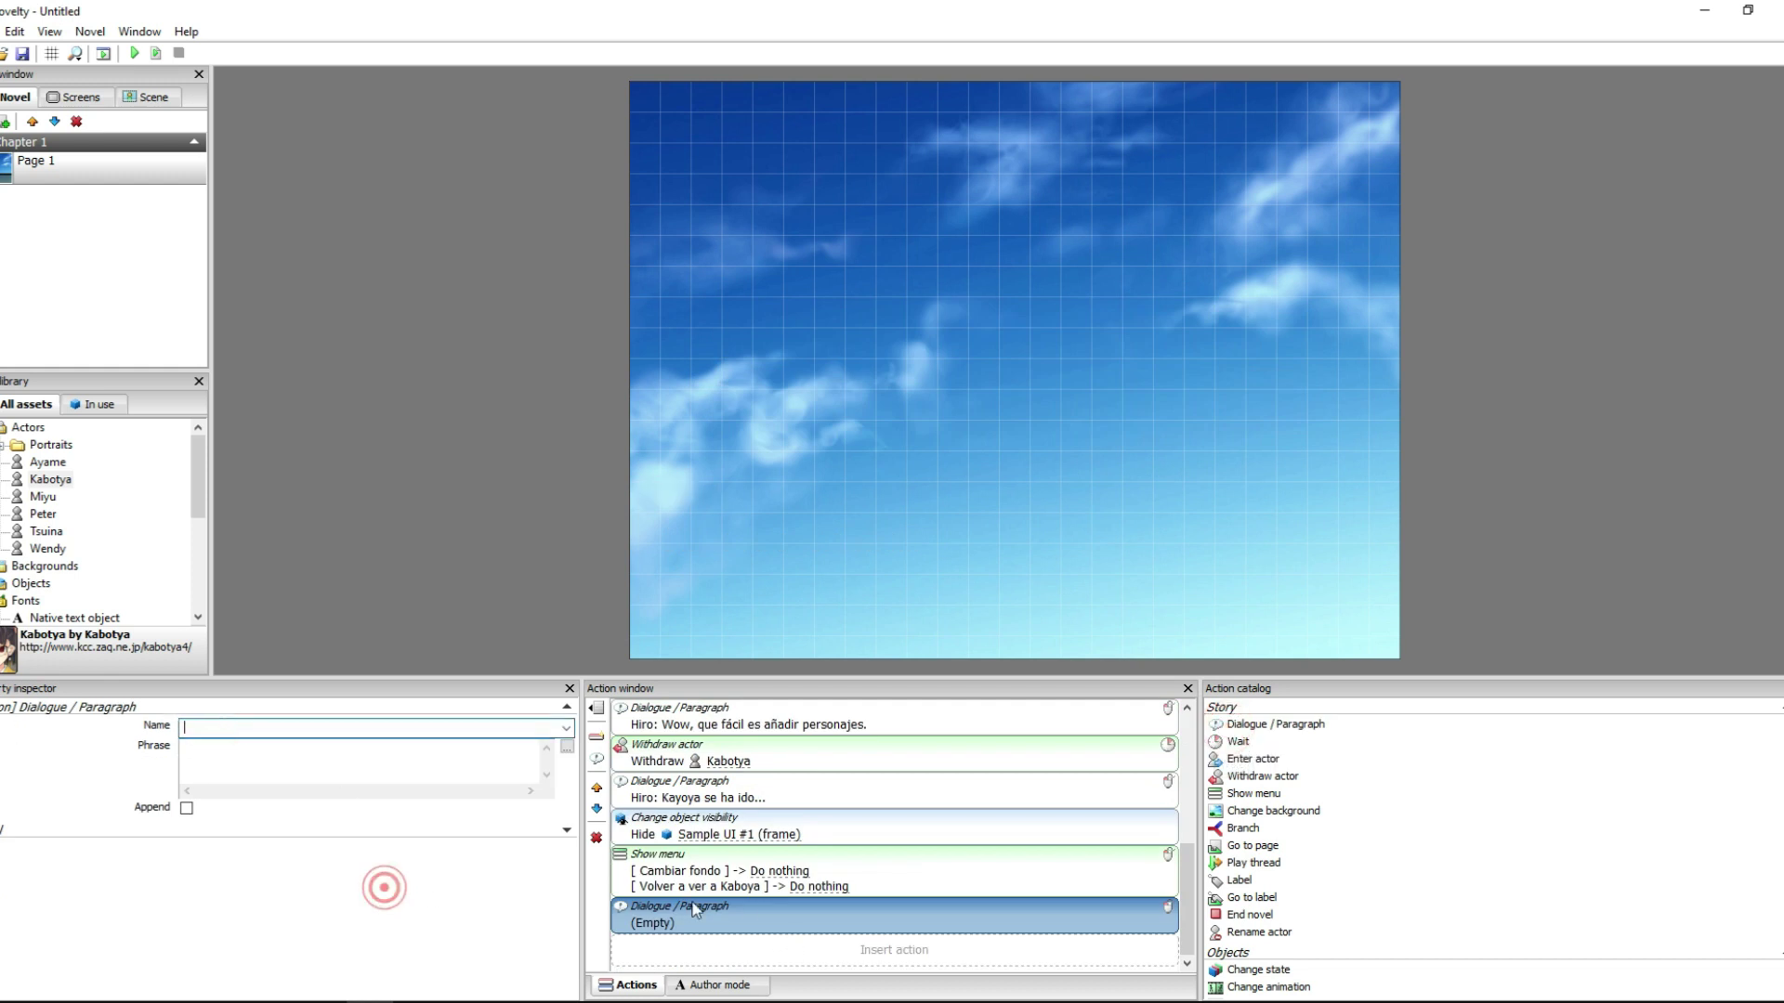
right_click(758, 920)
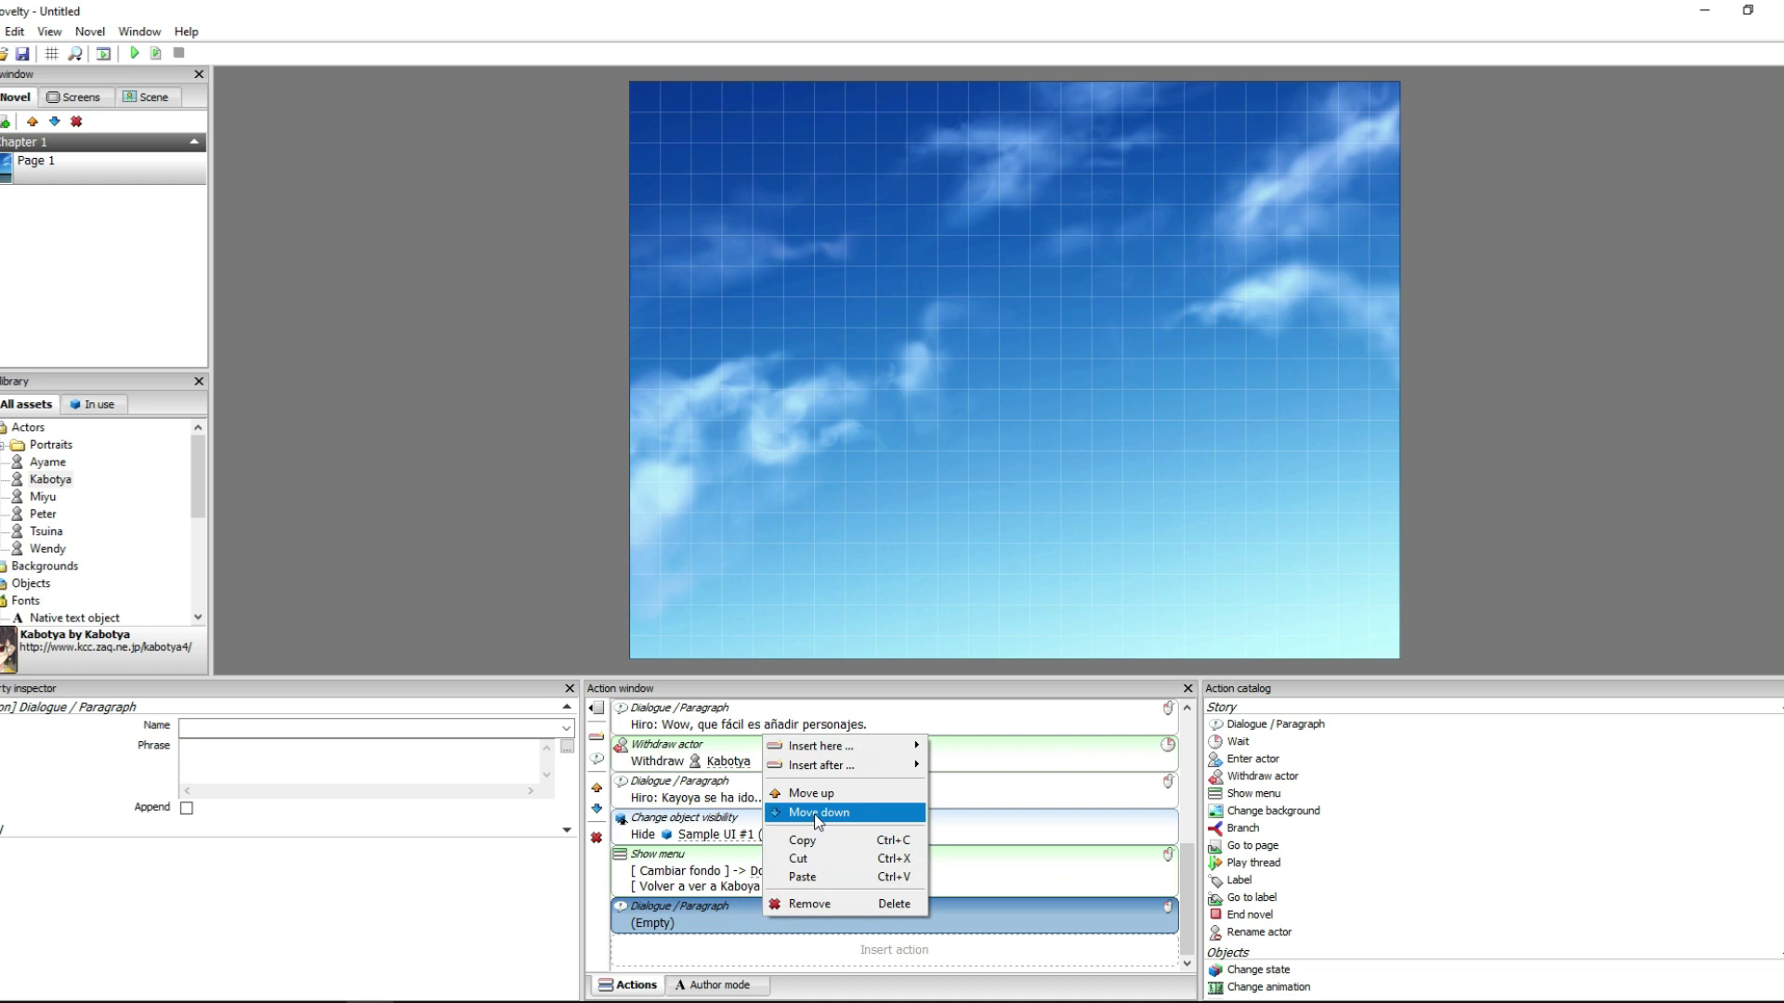
click(794, 904)
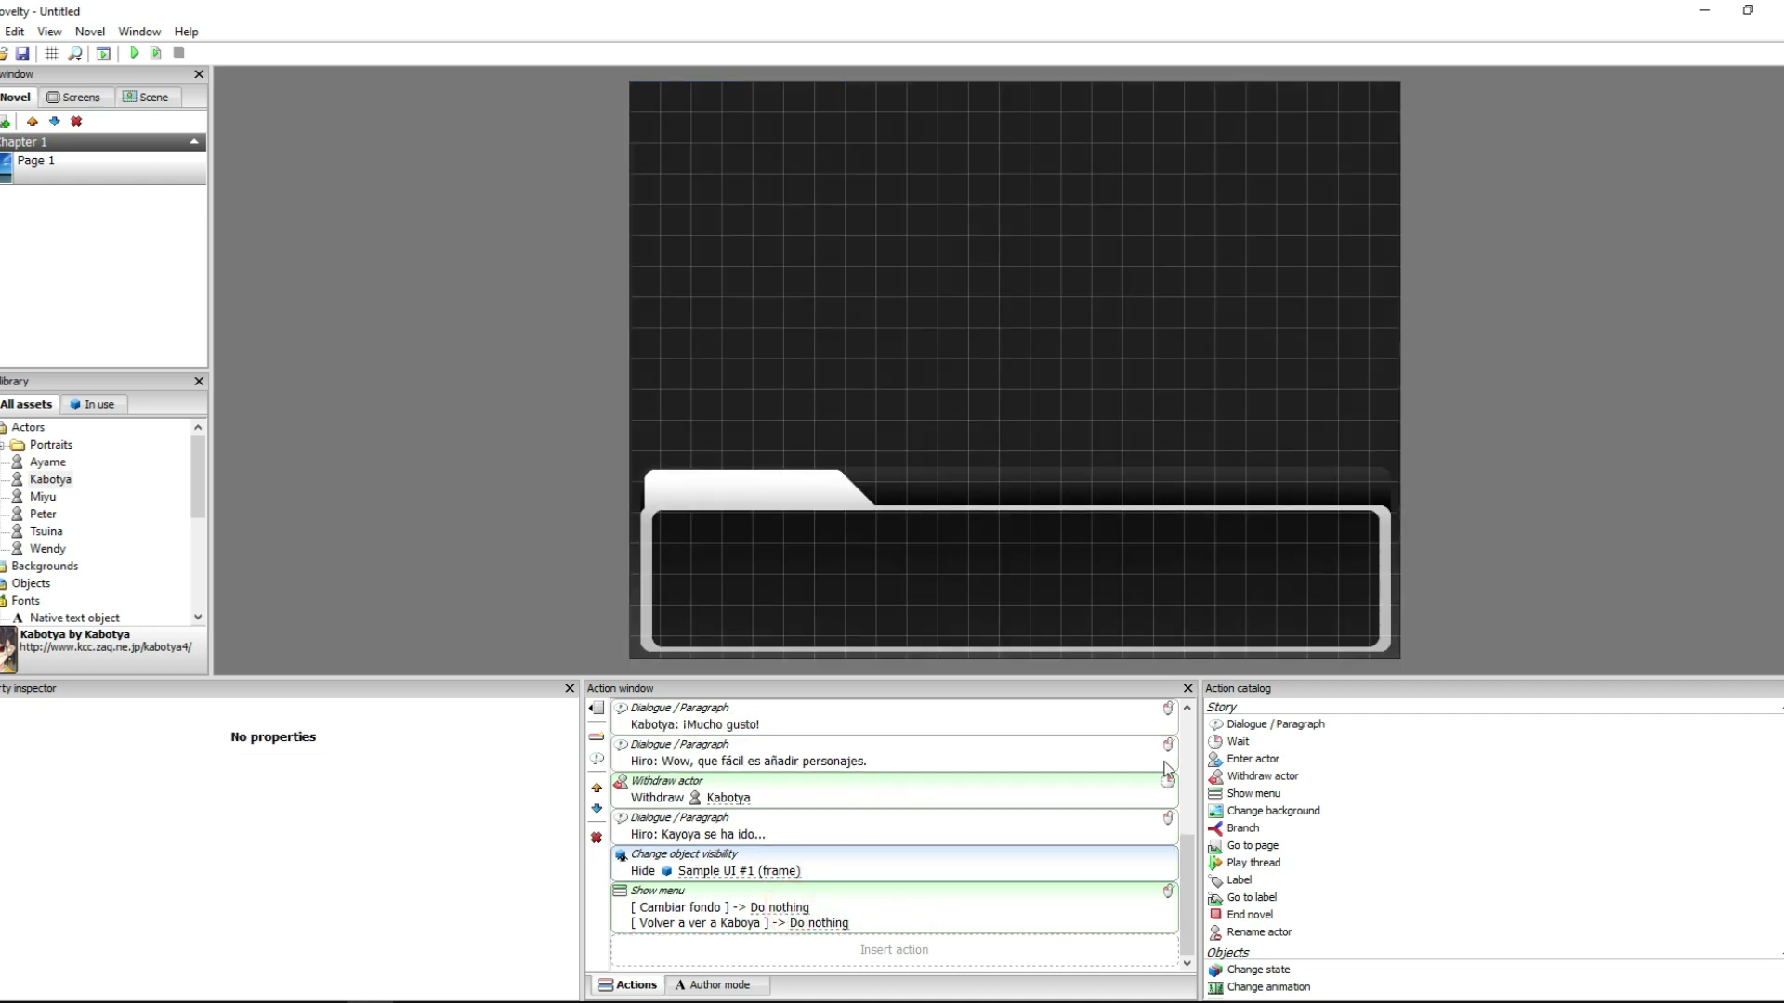
- Play the novel from its first action through the dialogue to the two-option menu, and stop the playback
scroll(873, 833, up, 5)
click(880, 727)
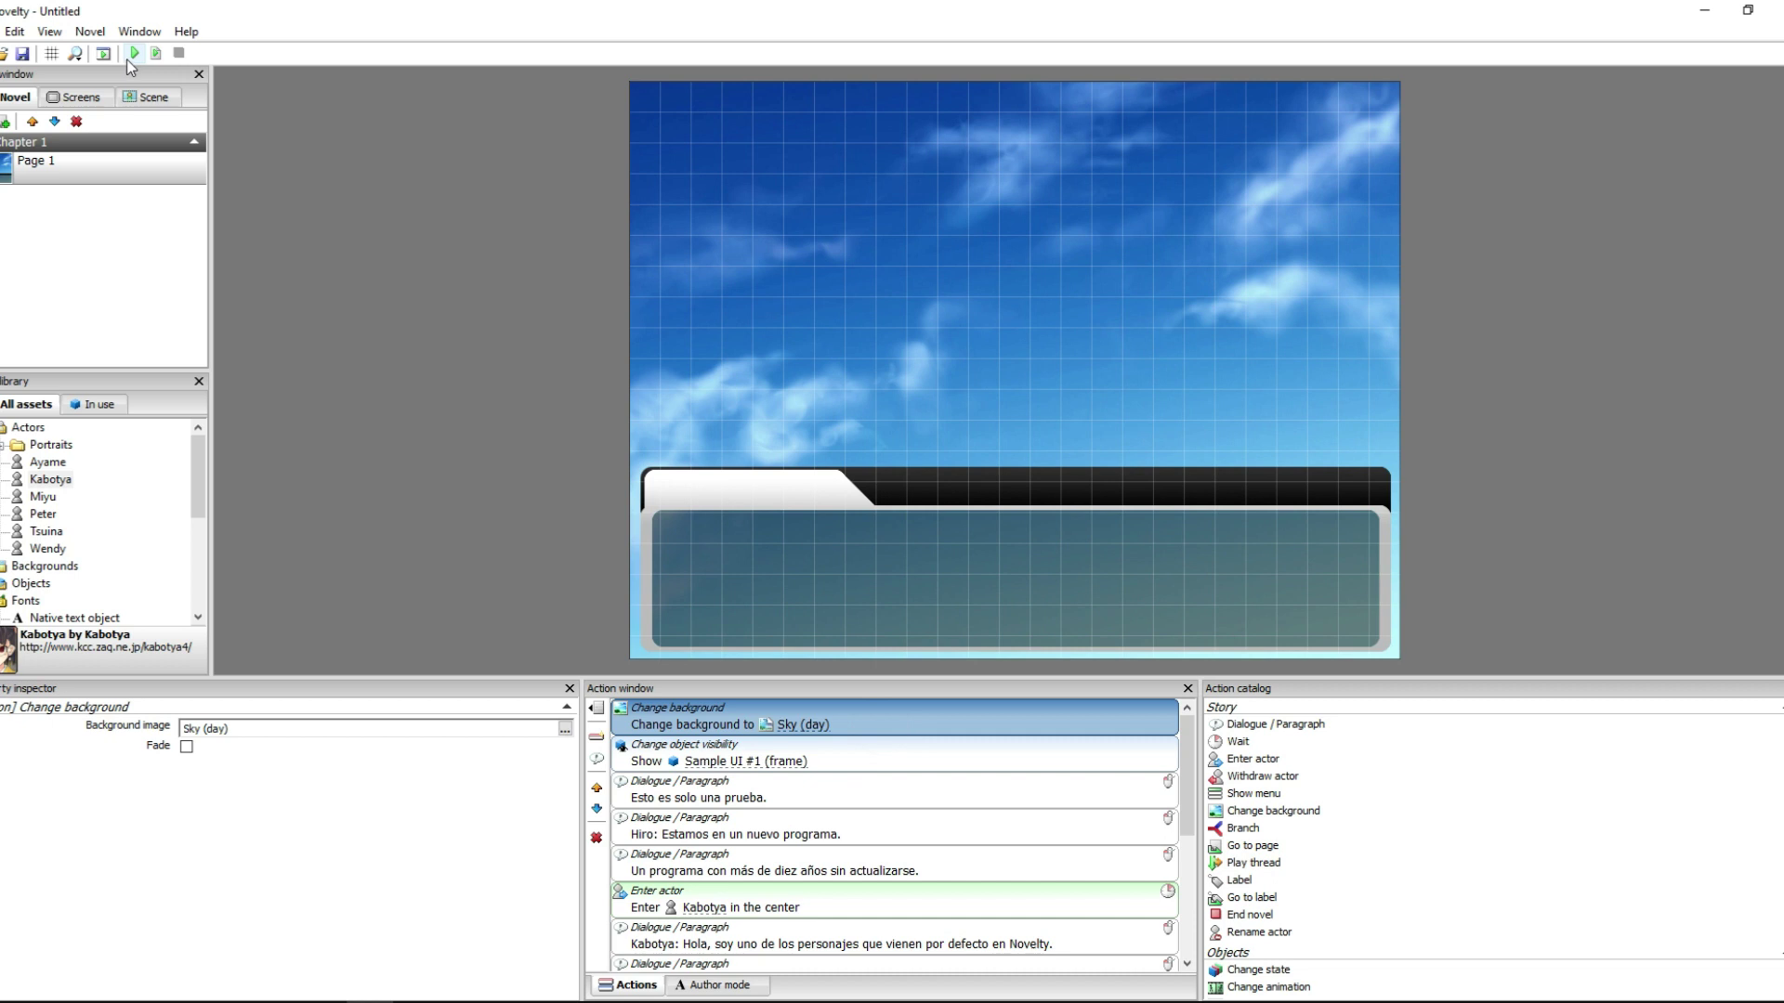
click(129, 56)
click(849, 591)
click(849, 605)
click(849, 605)
click(849, 604)
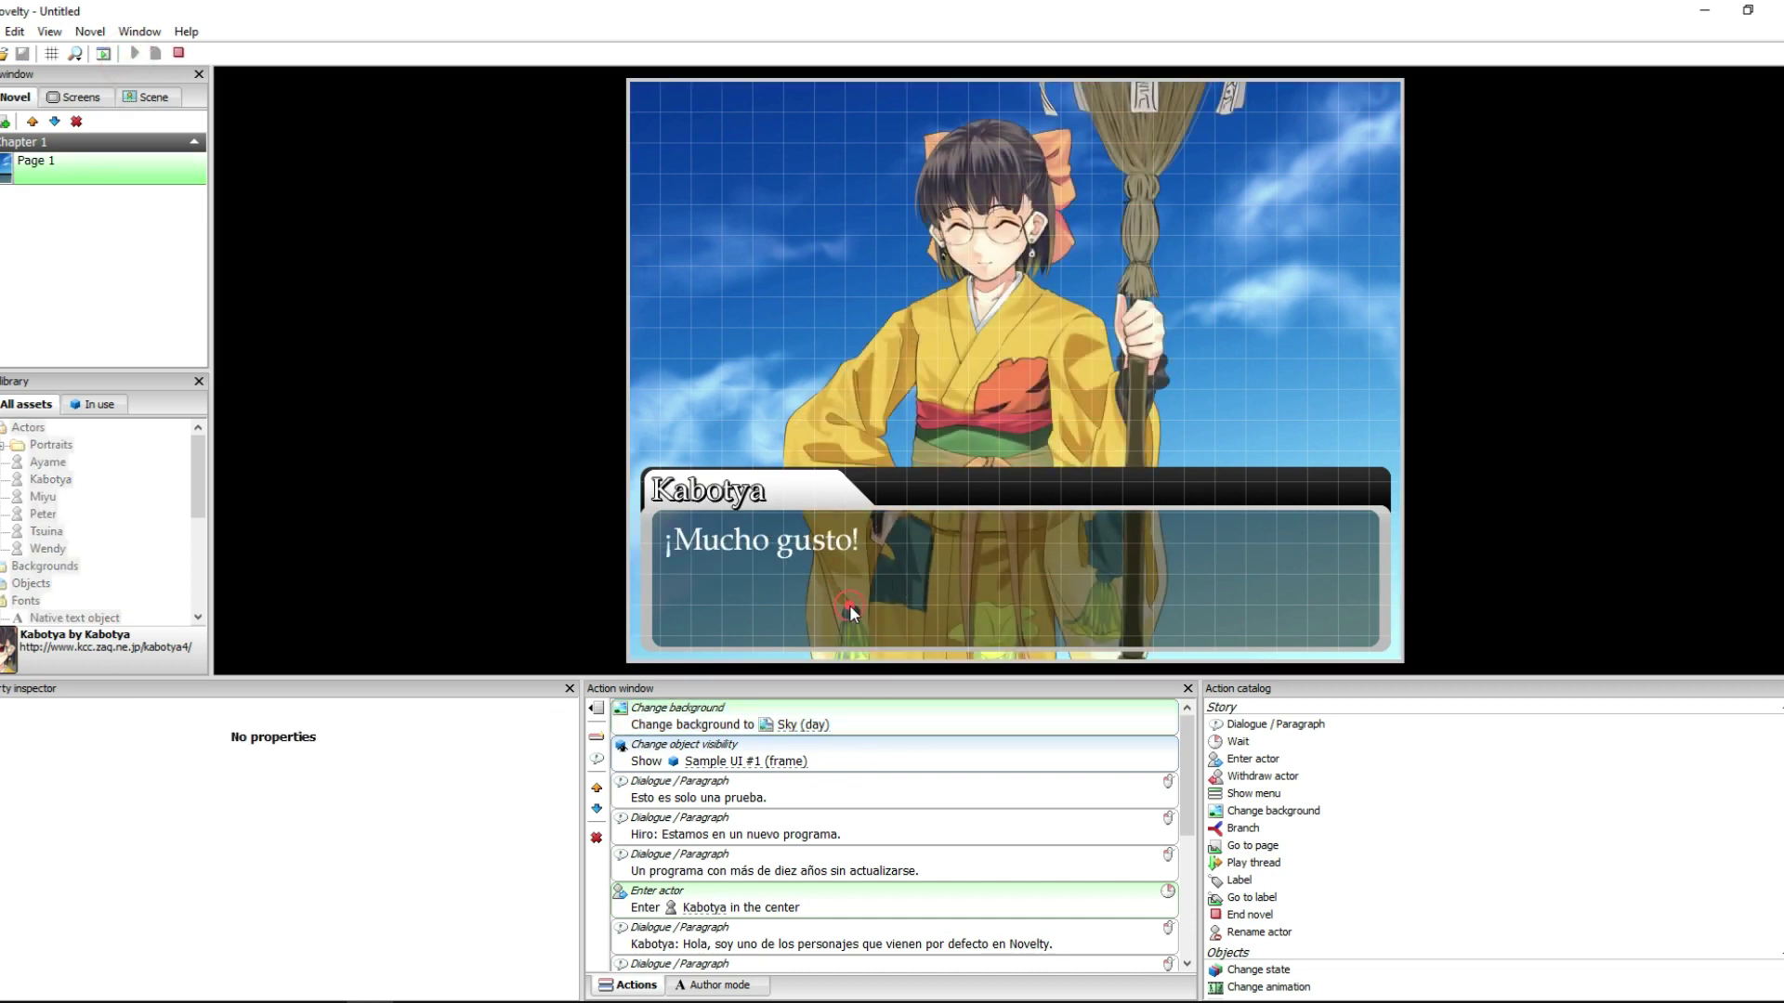
click(871, 581)
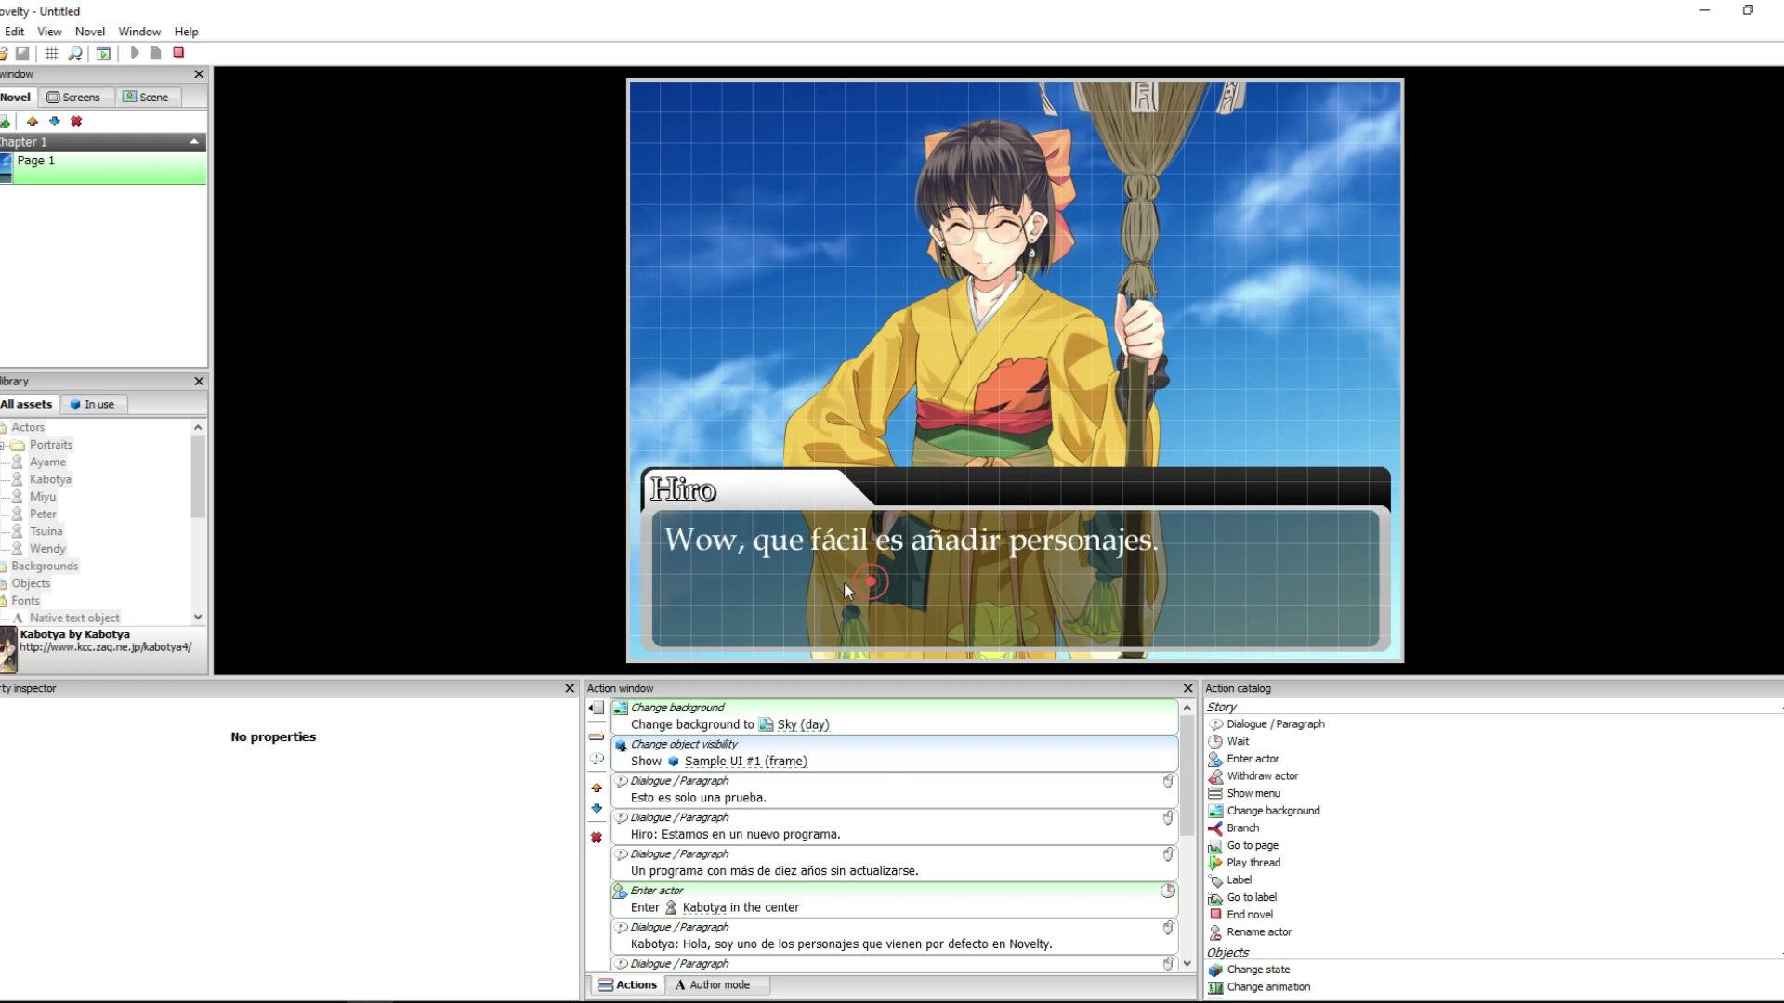
click(832, 606)
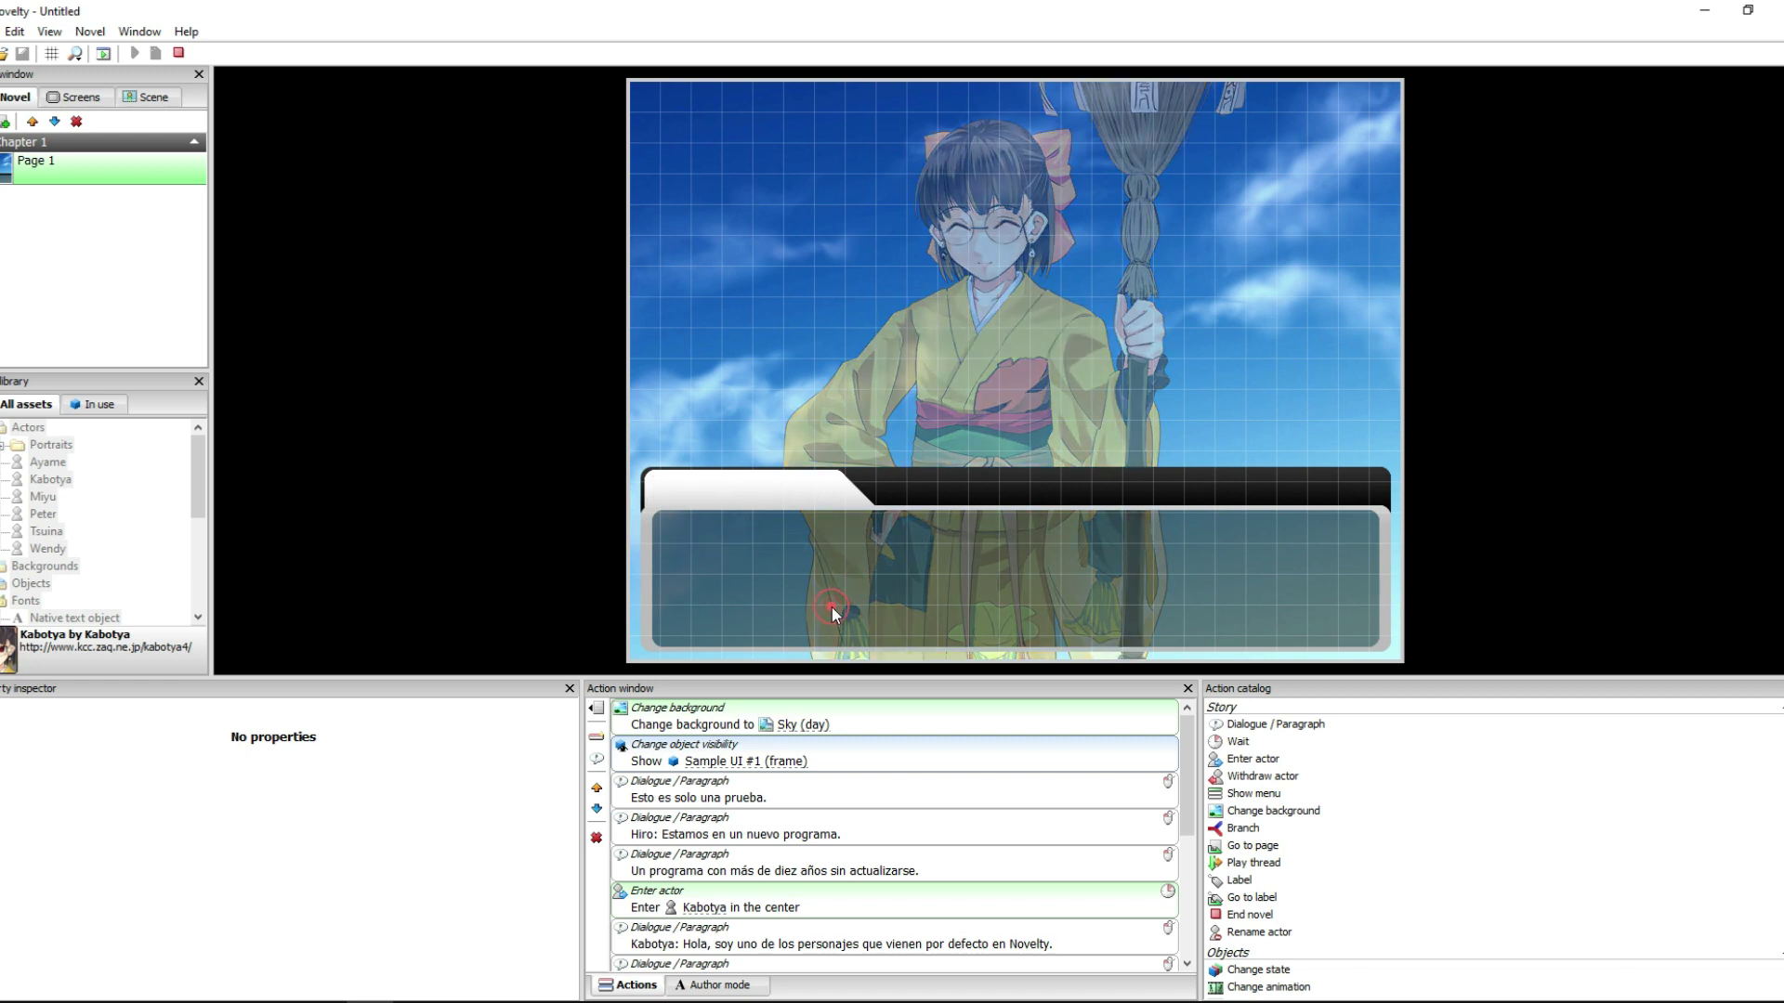
click(832, 606)
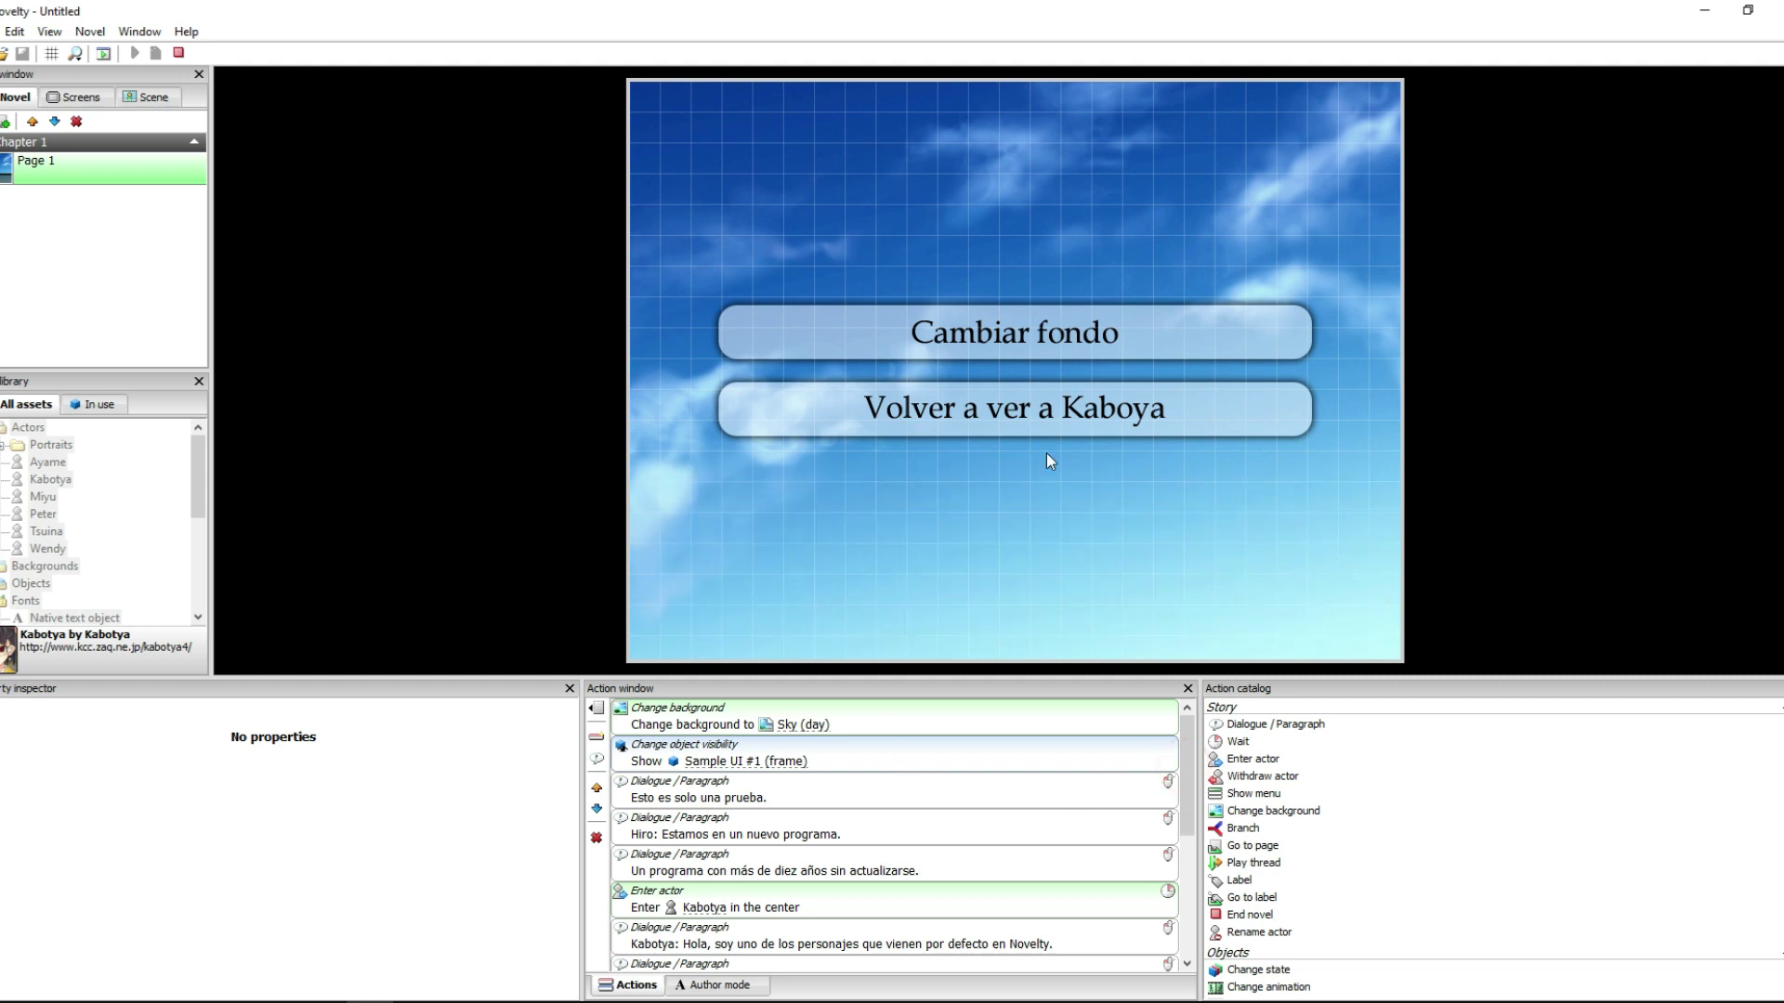
click(177, 53)
- Inspect the action hiding Sample UI #1 (frame) and the visibility of the scene's text objects
drag(1186, 759, 1194, 915)
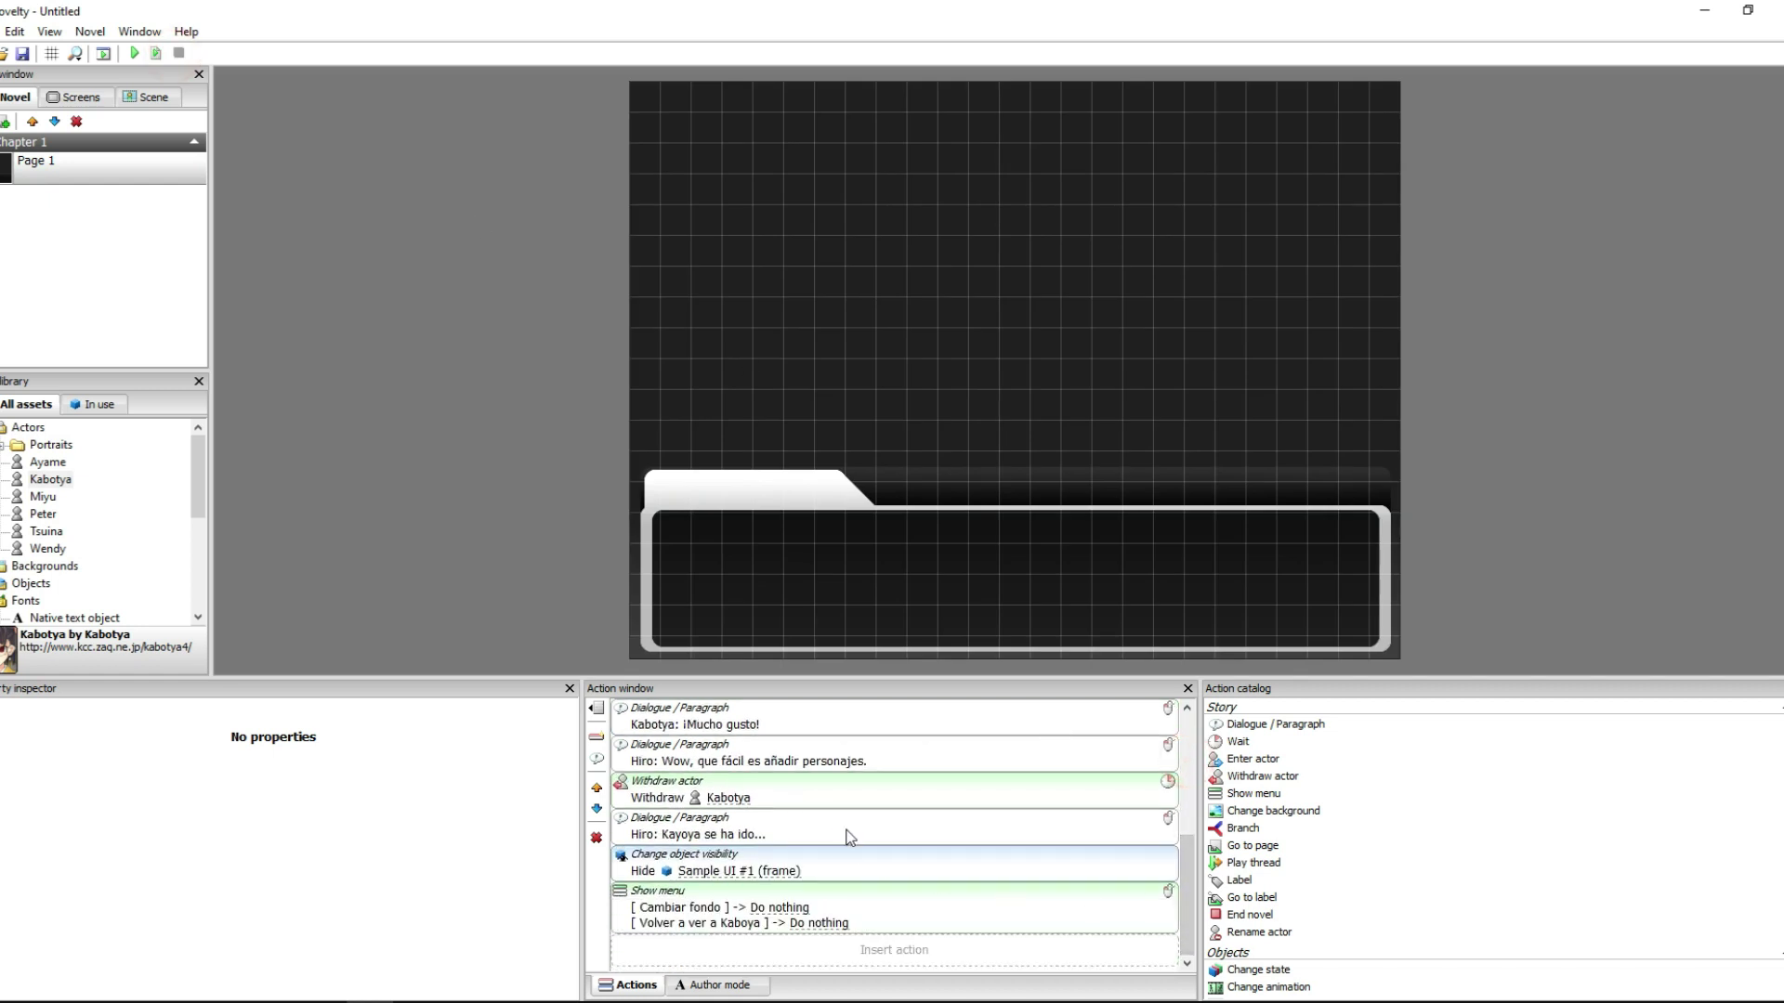
click(846, 820)
click(865, 861)
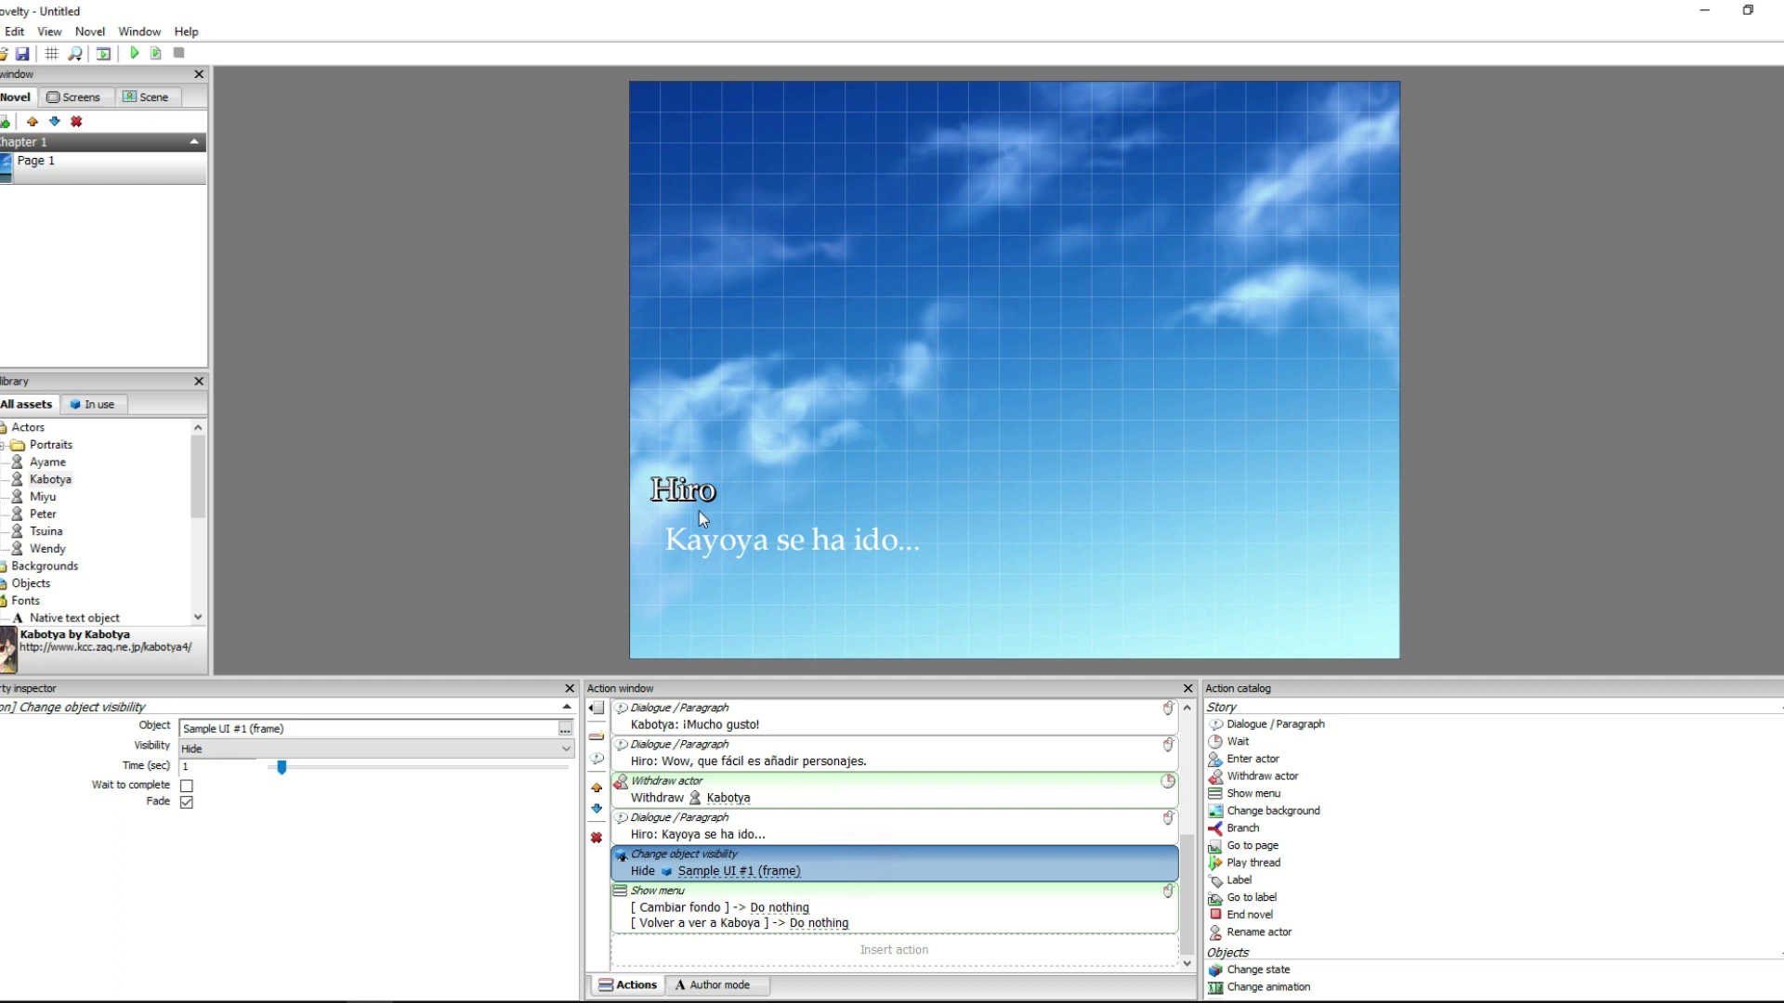
click(154, 96)
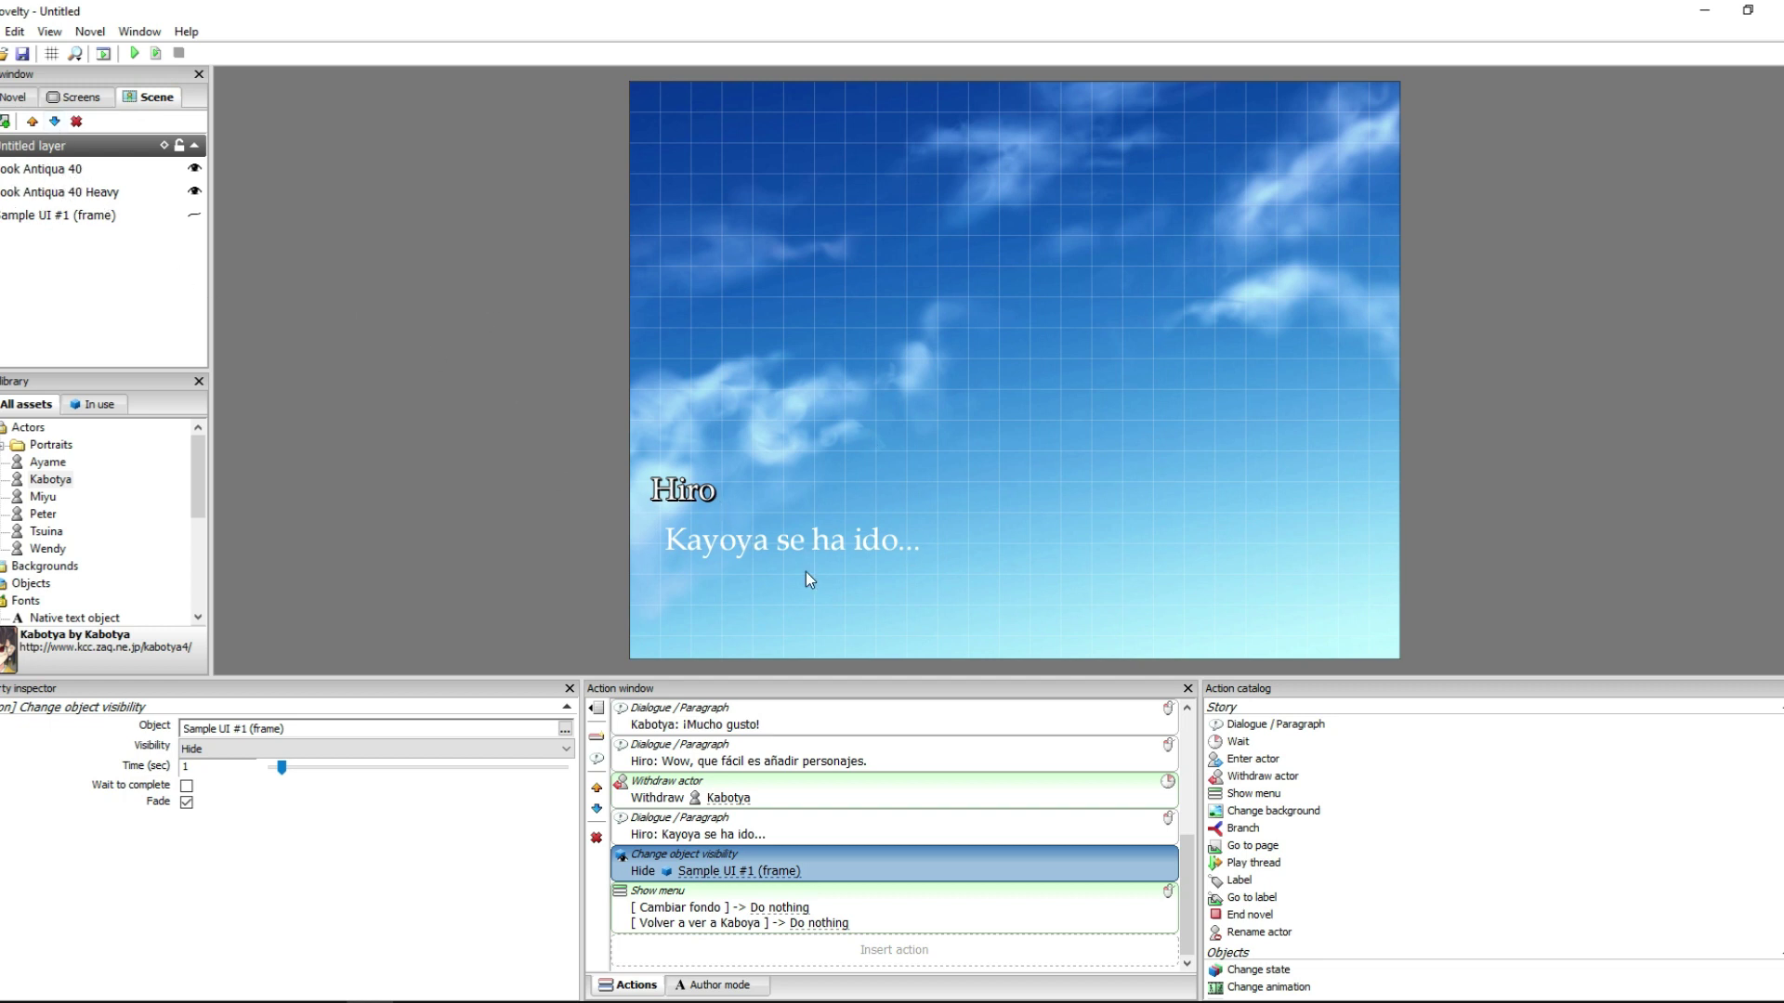
click(13, 97)
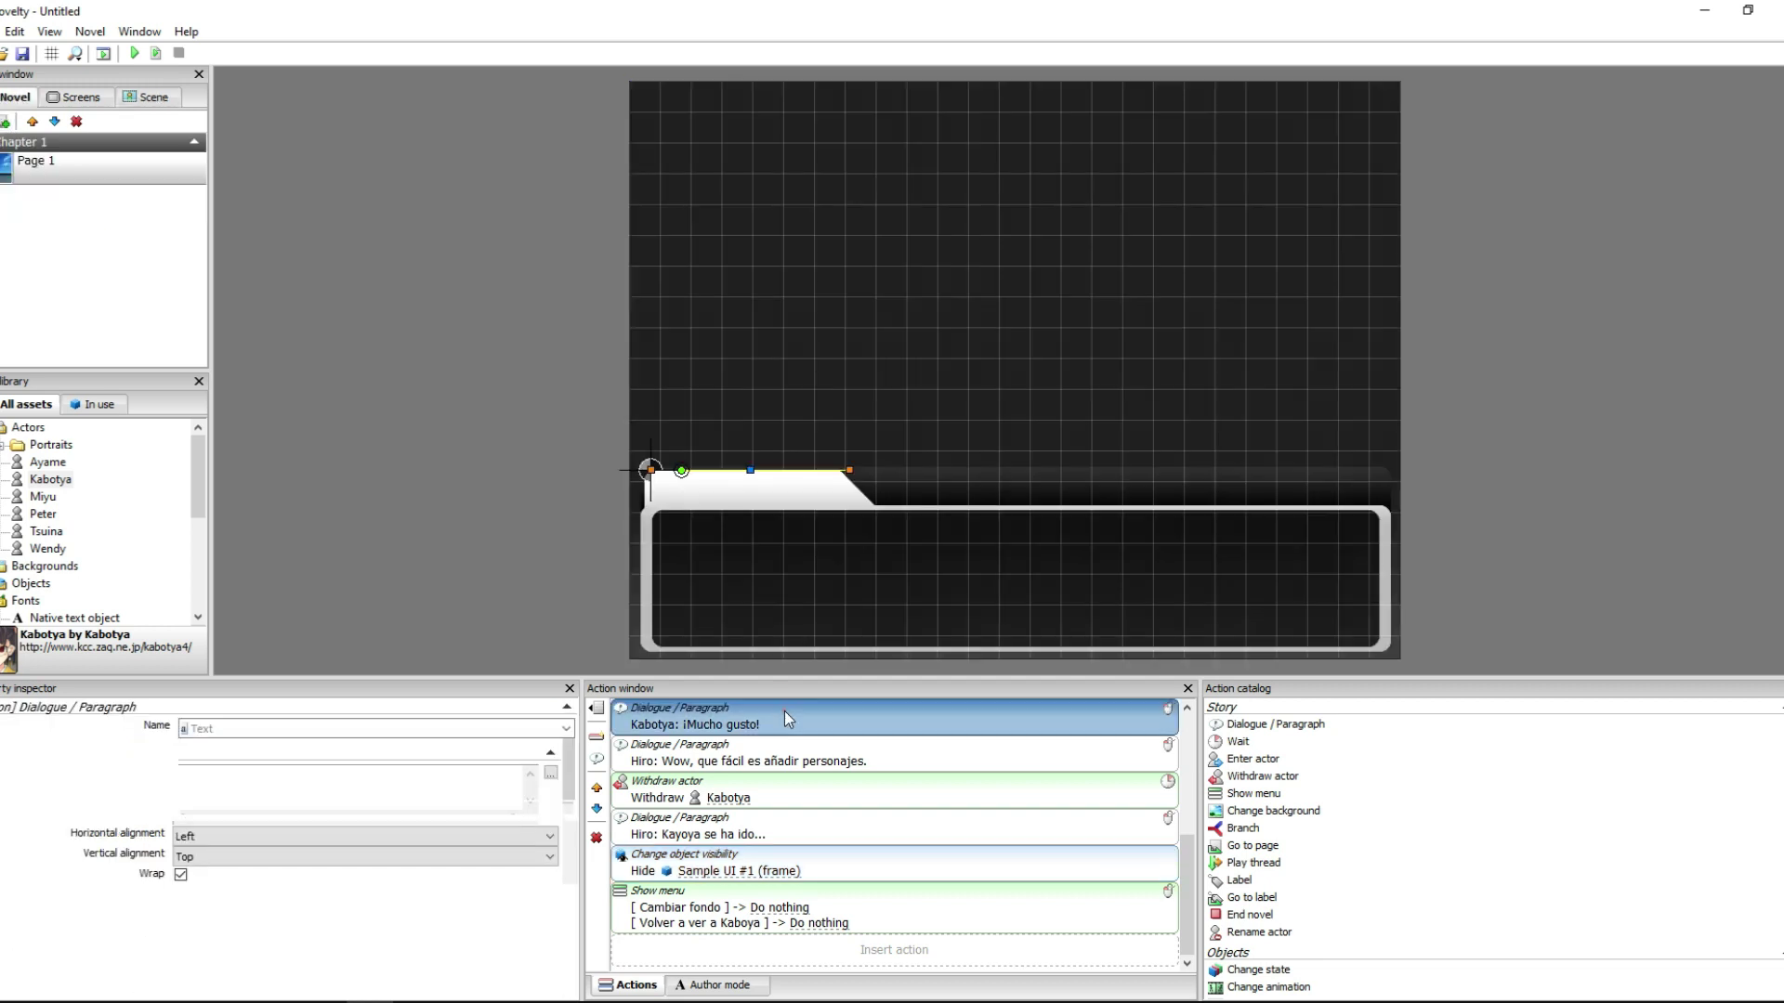
scroll(855, 753, down, 5)
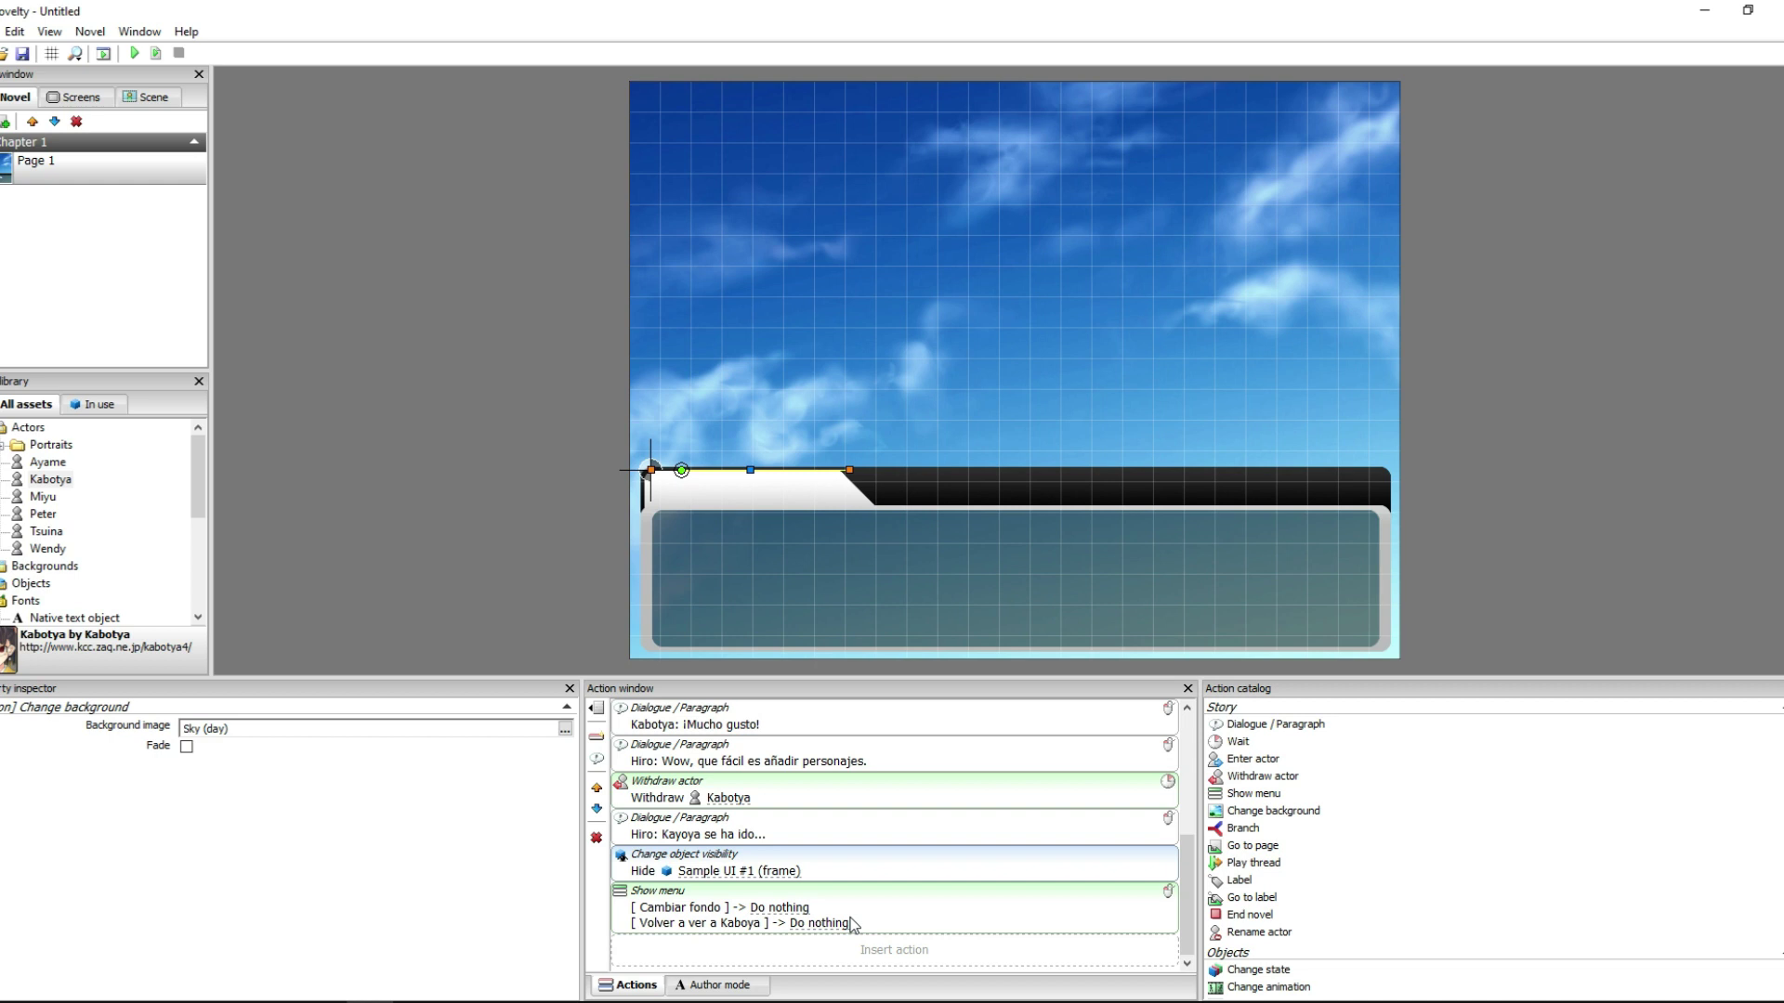
- Insert a Label action named "Fondo" after the Show menu action
click(855, 903)
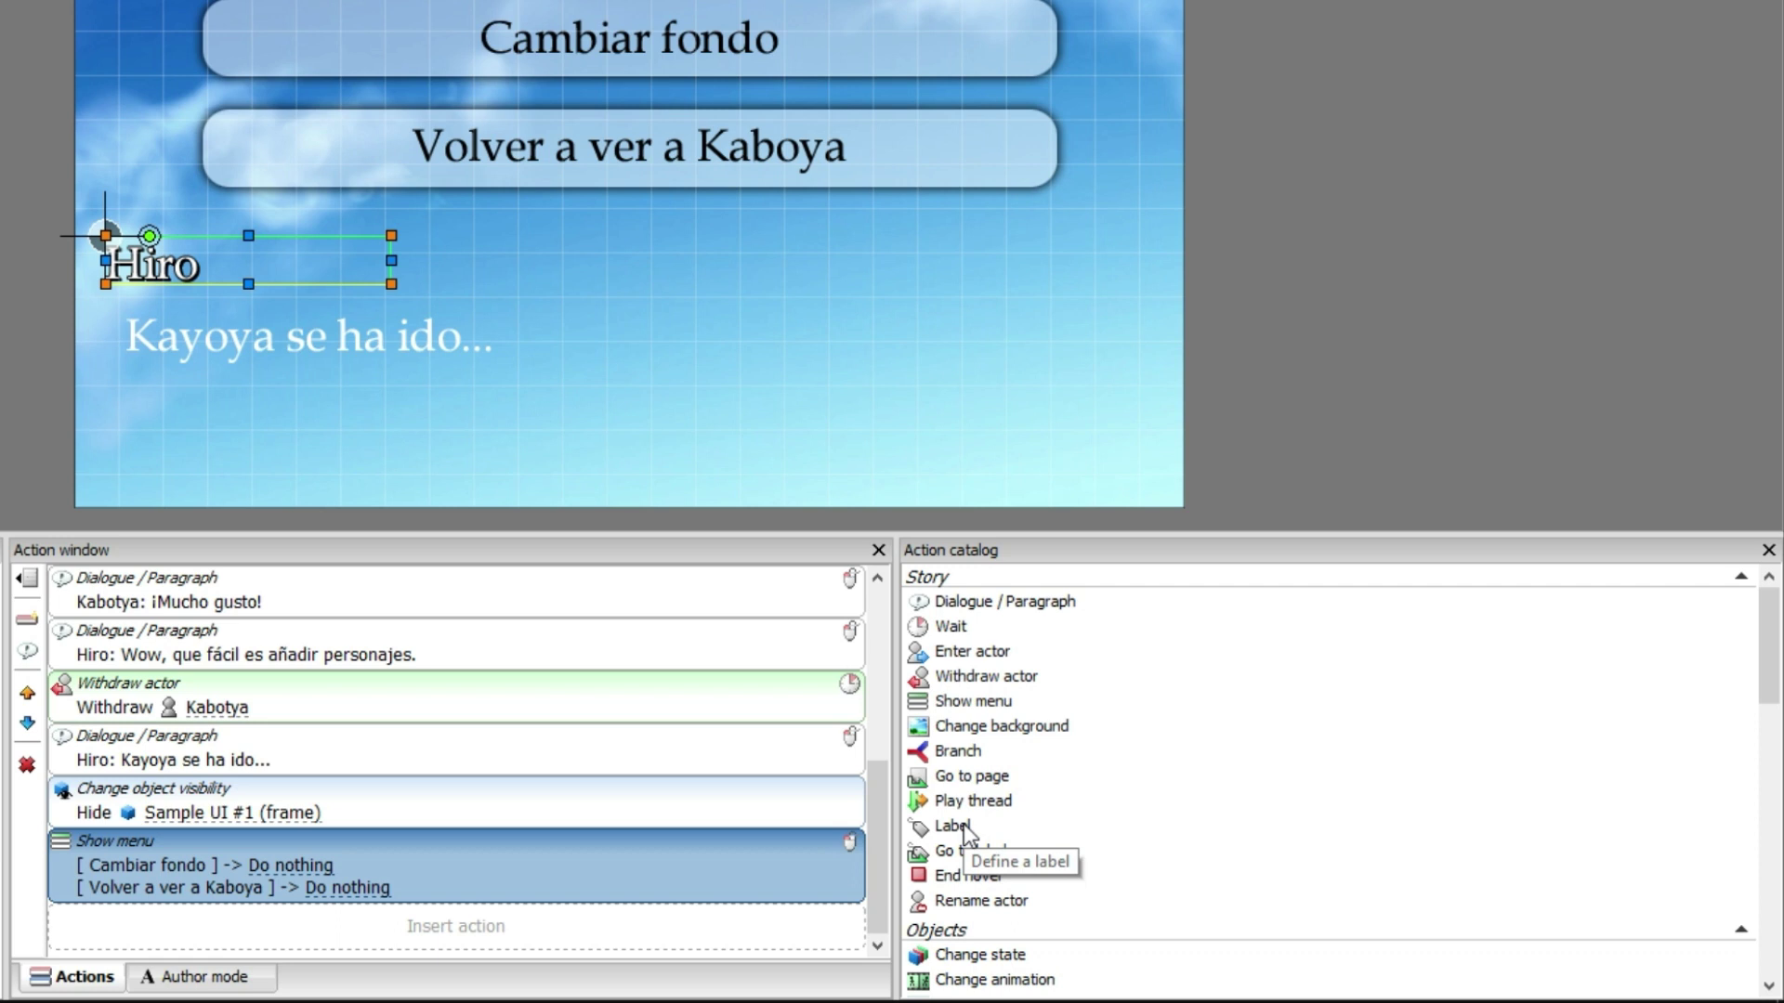
double_click(957, 826)
click(495, 613)
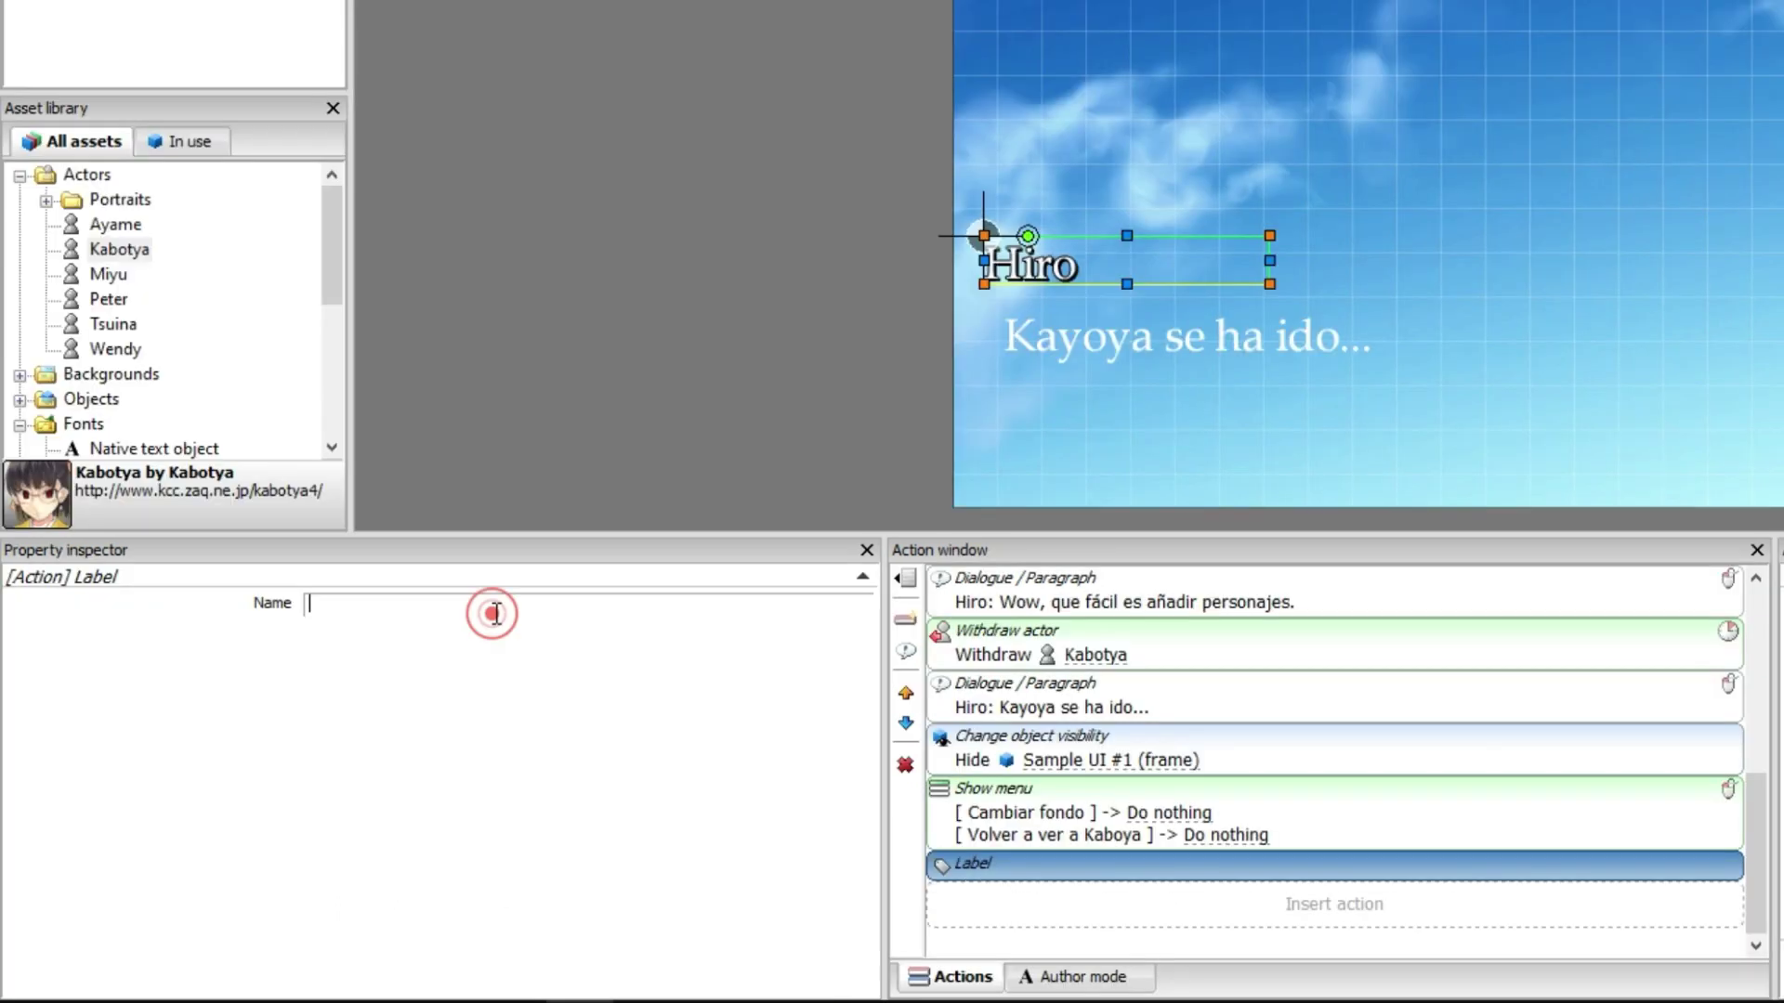
text(Fondo)
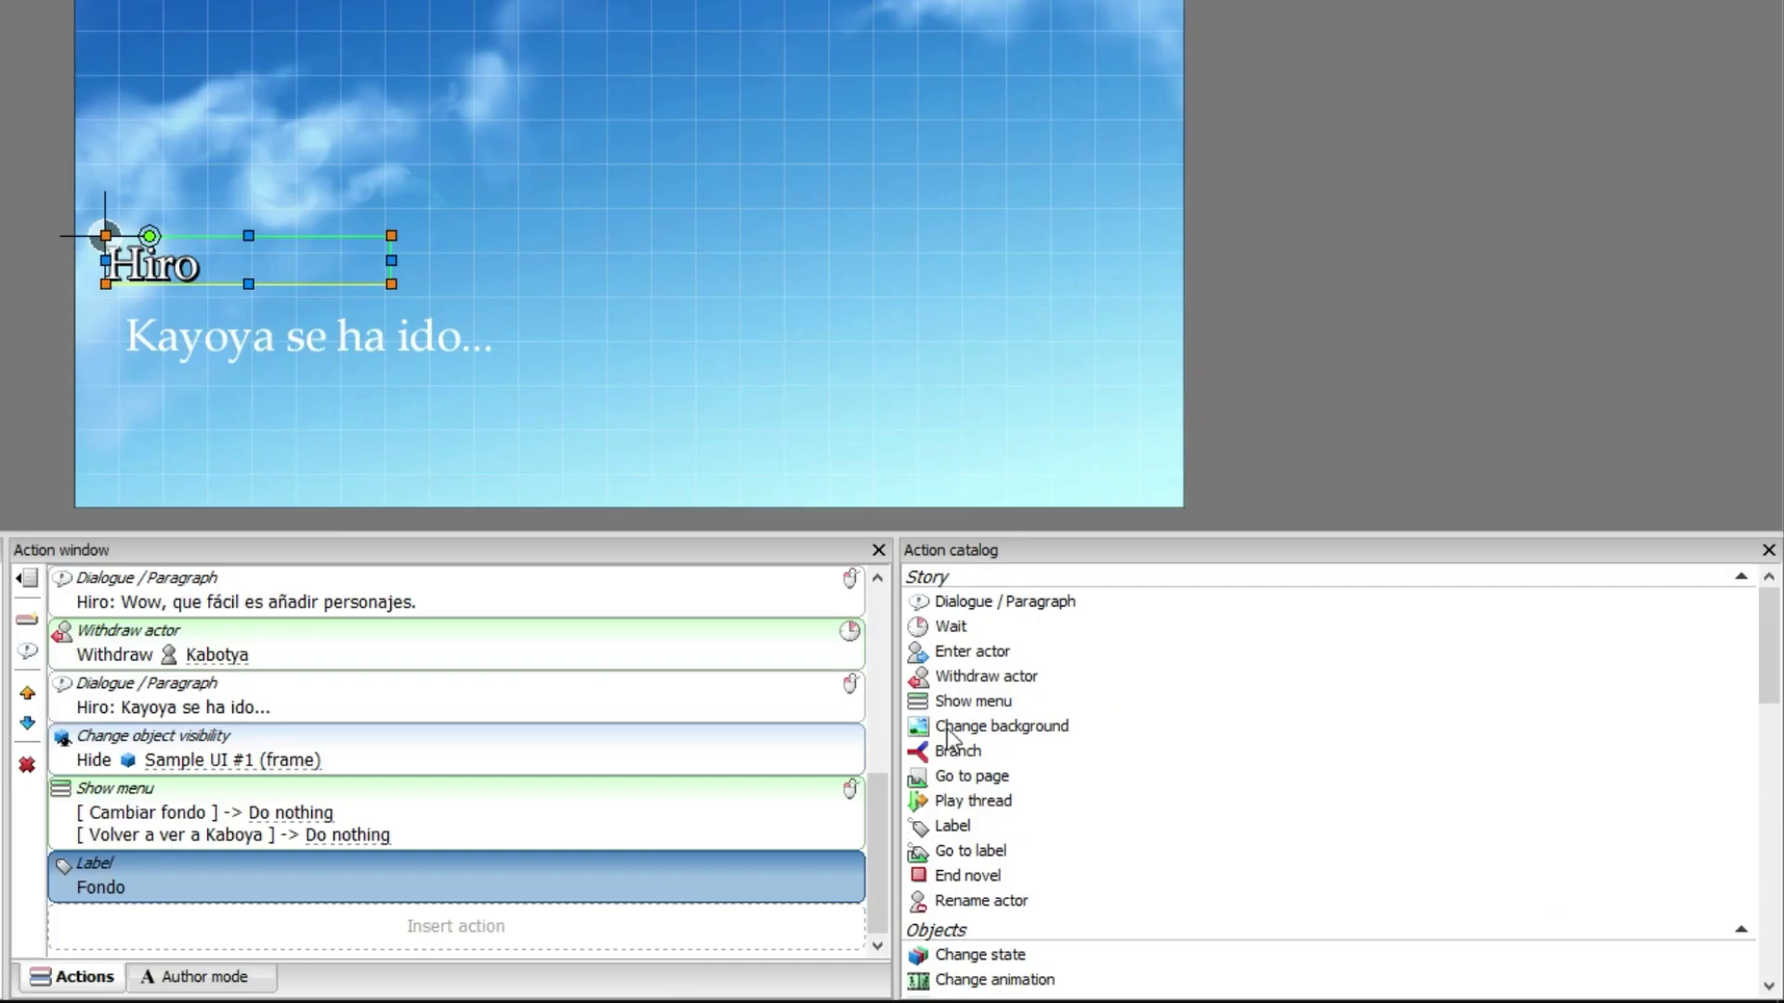
- Add a Change background action after the Fondo label and set its image to Sky (night)
double_click(949, 726)
click(176, 897)
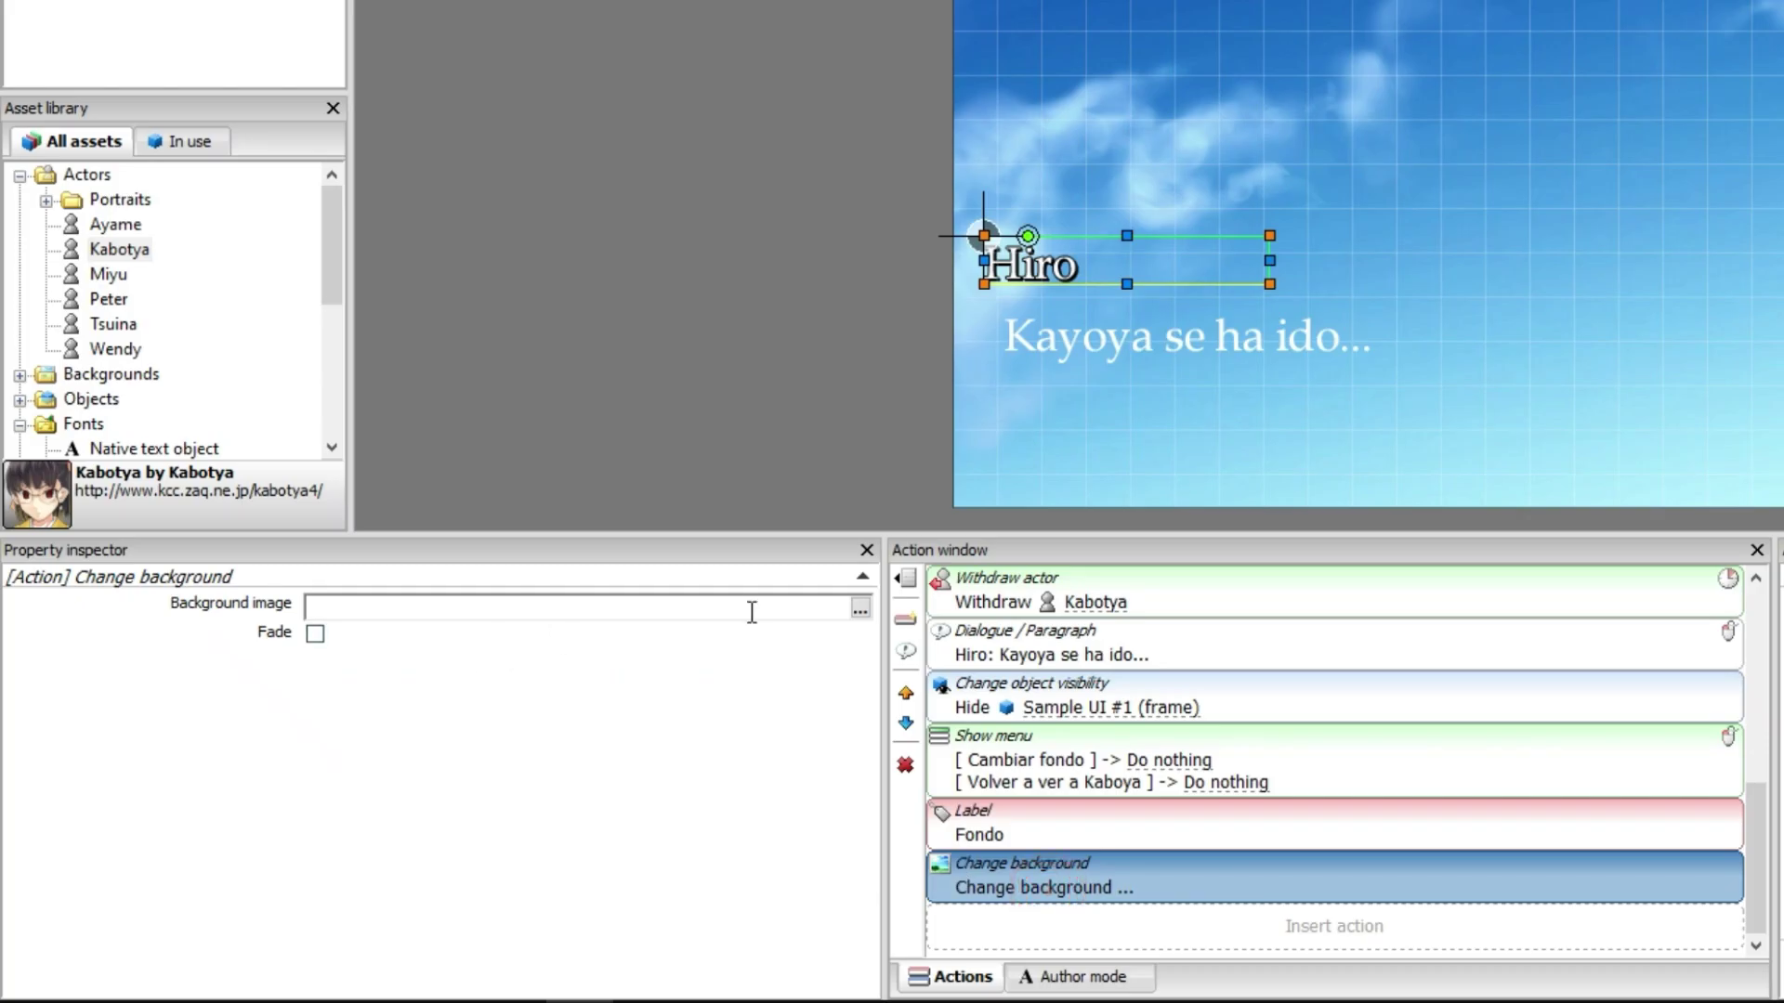
click(860, 608)
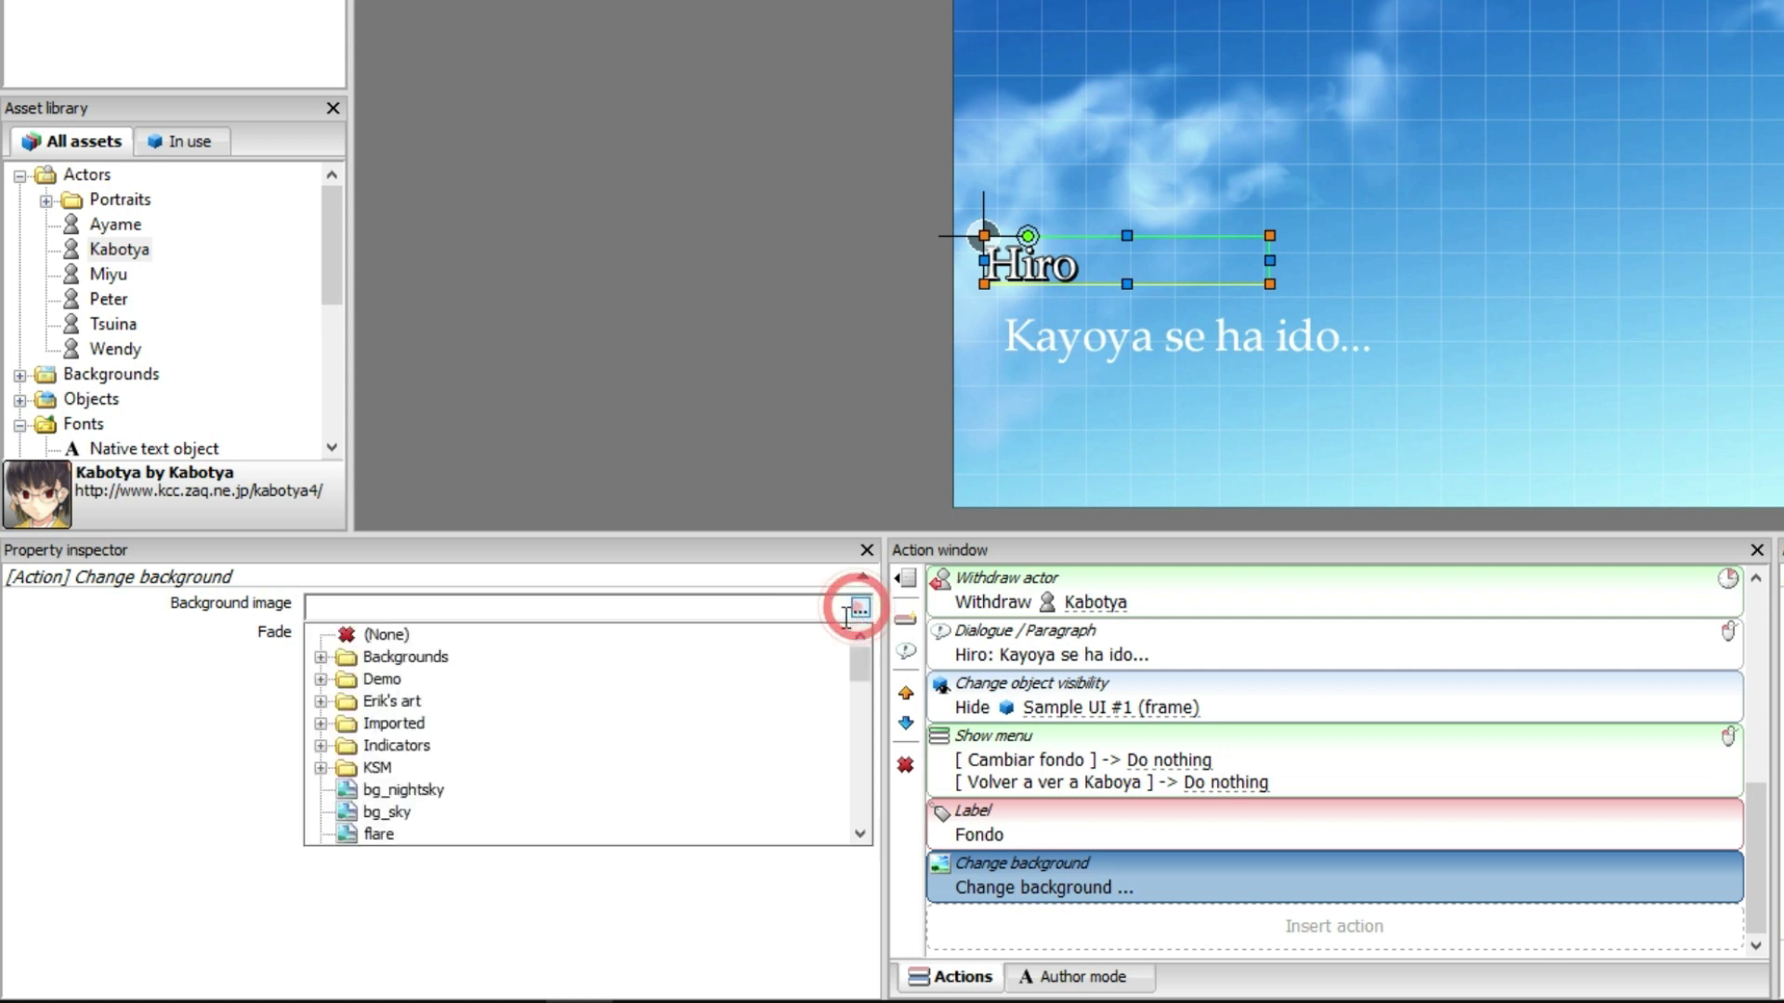
click(321, 656)
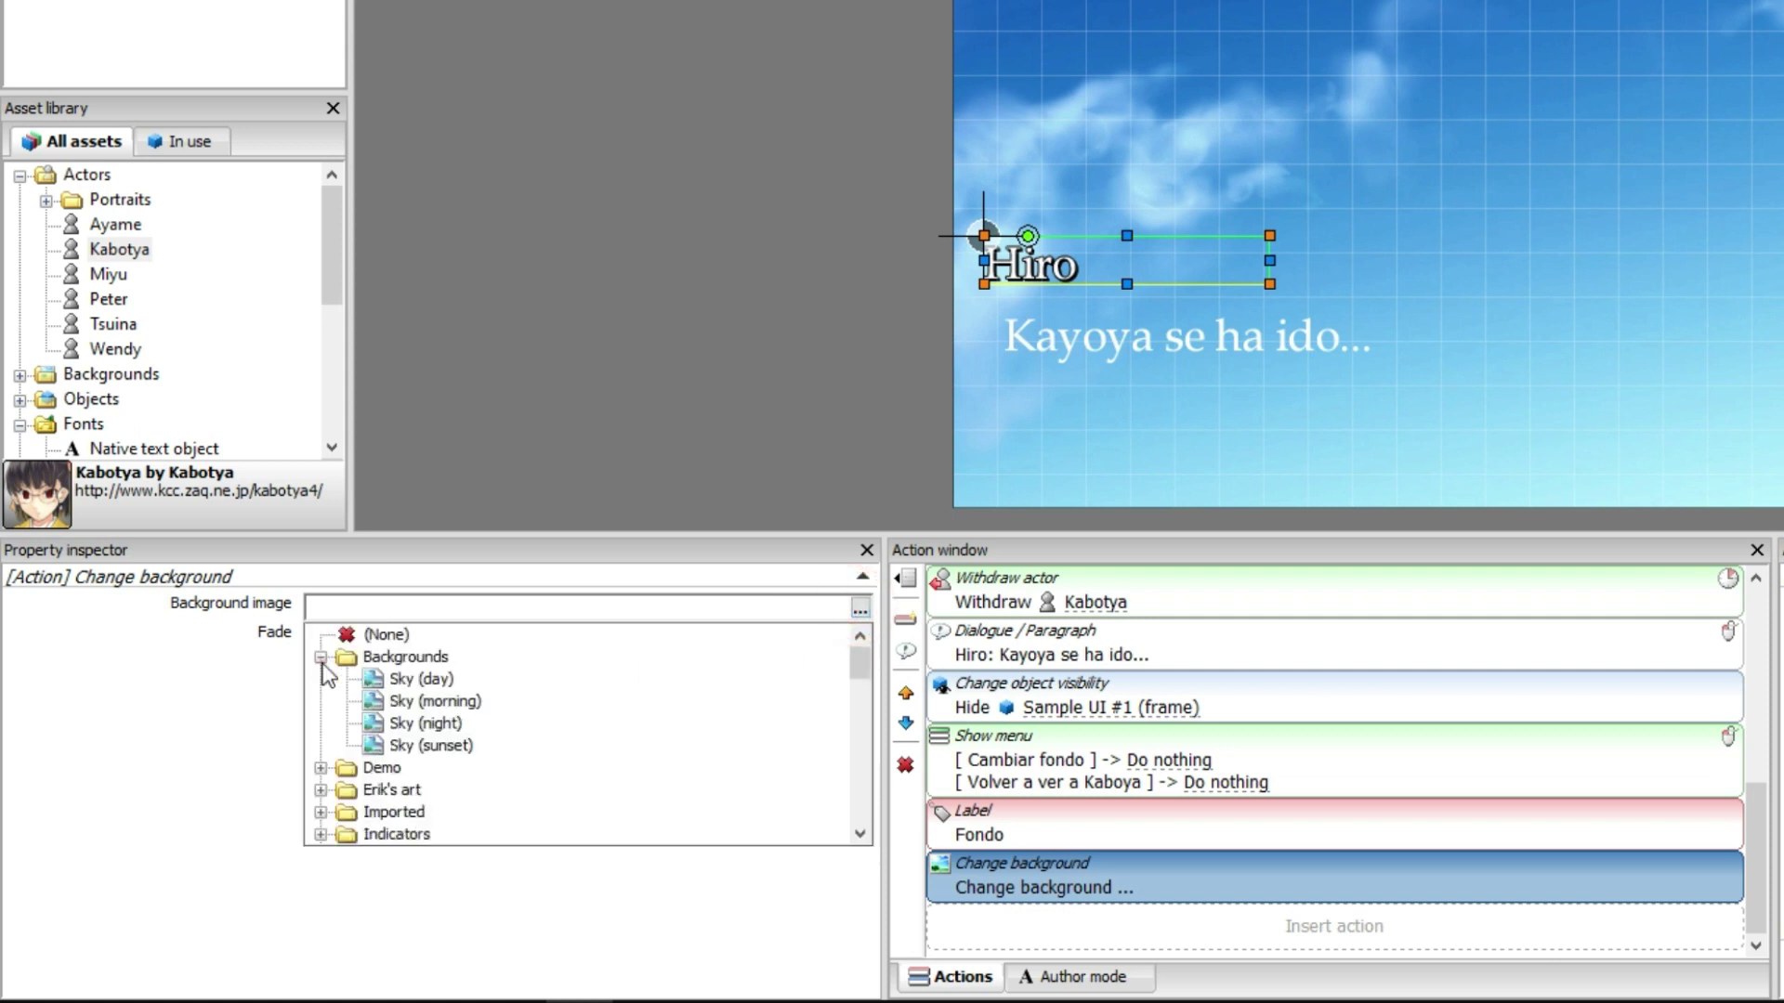
click(416, 727)
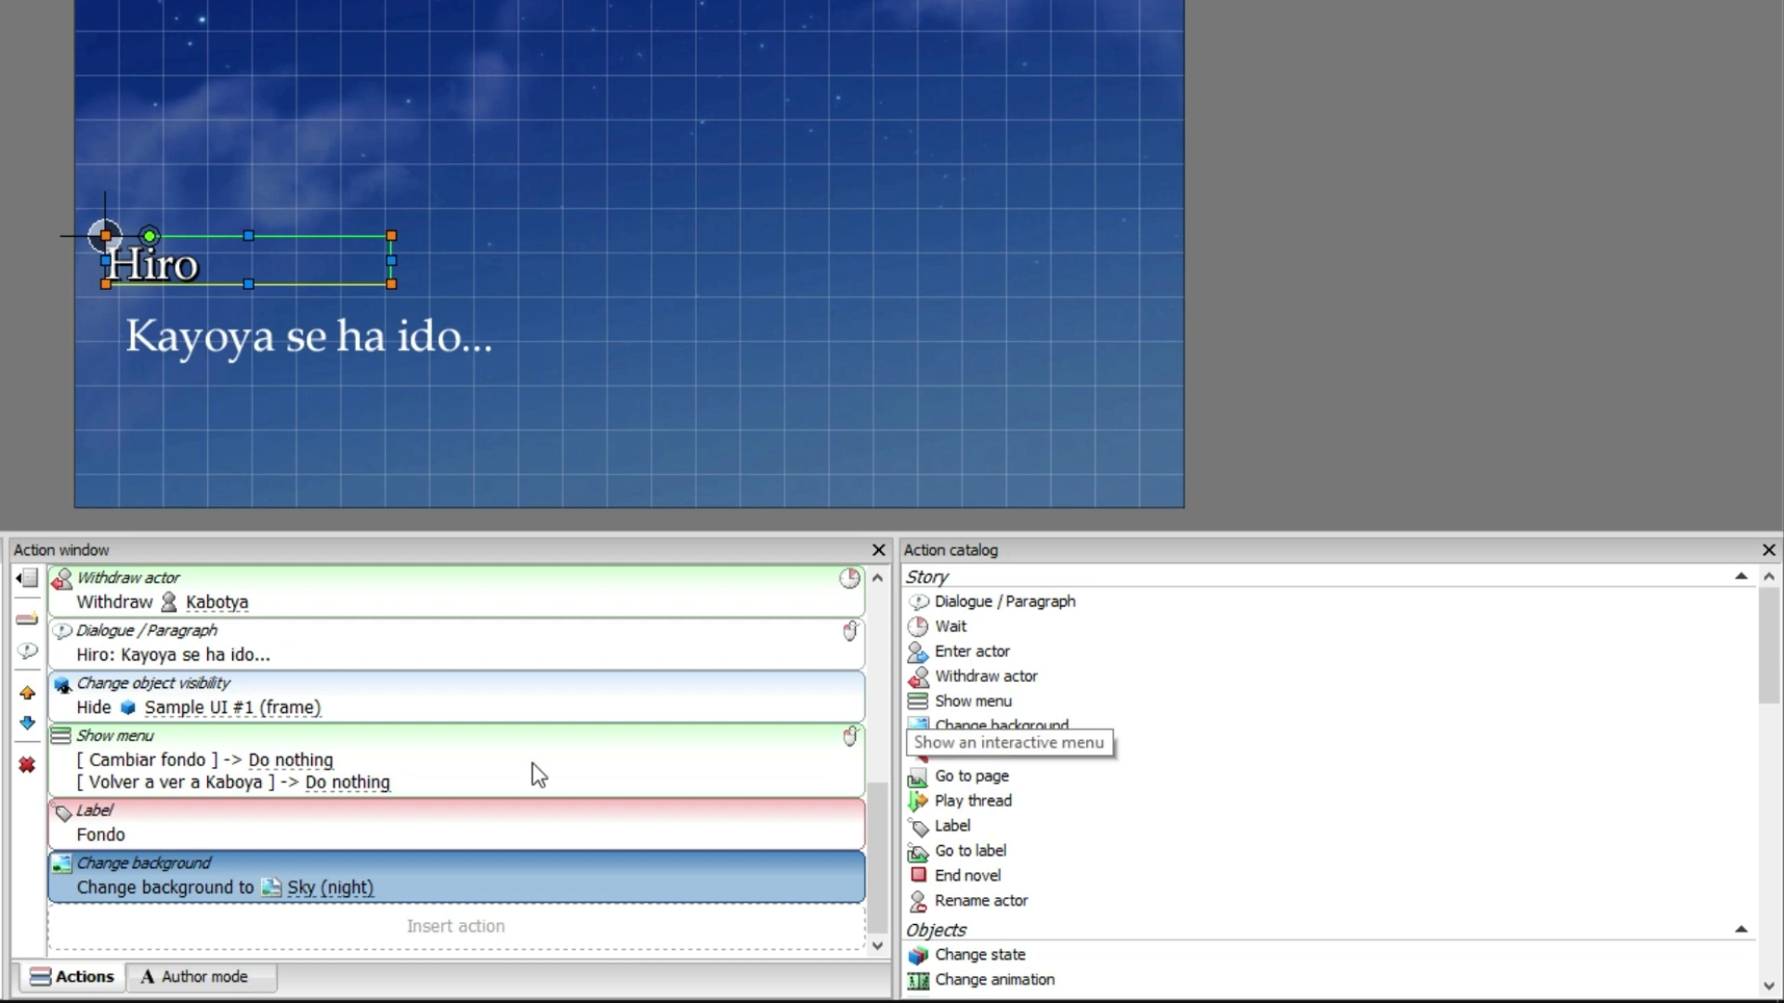
- Copy the action showing Sample UI #1 (frame) from the page's start and paste it after the Sky (night) background change
scroll(1375, 757, up, 10)
right_click(418, 641)
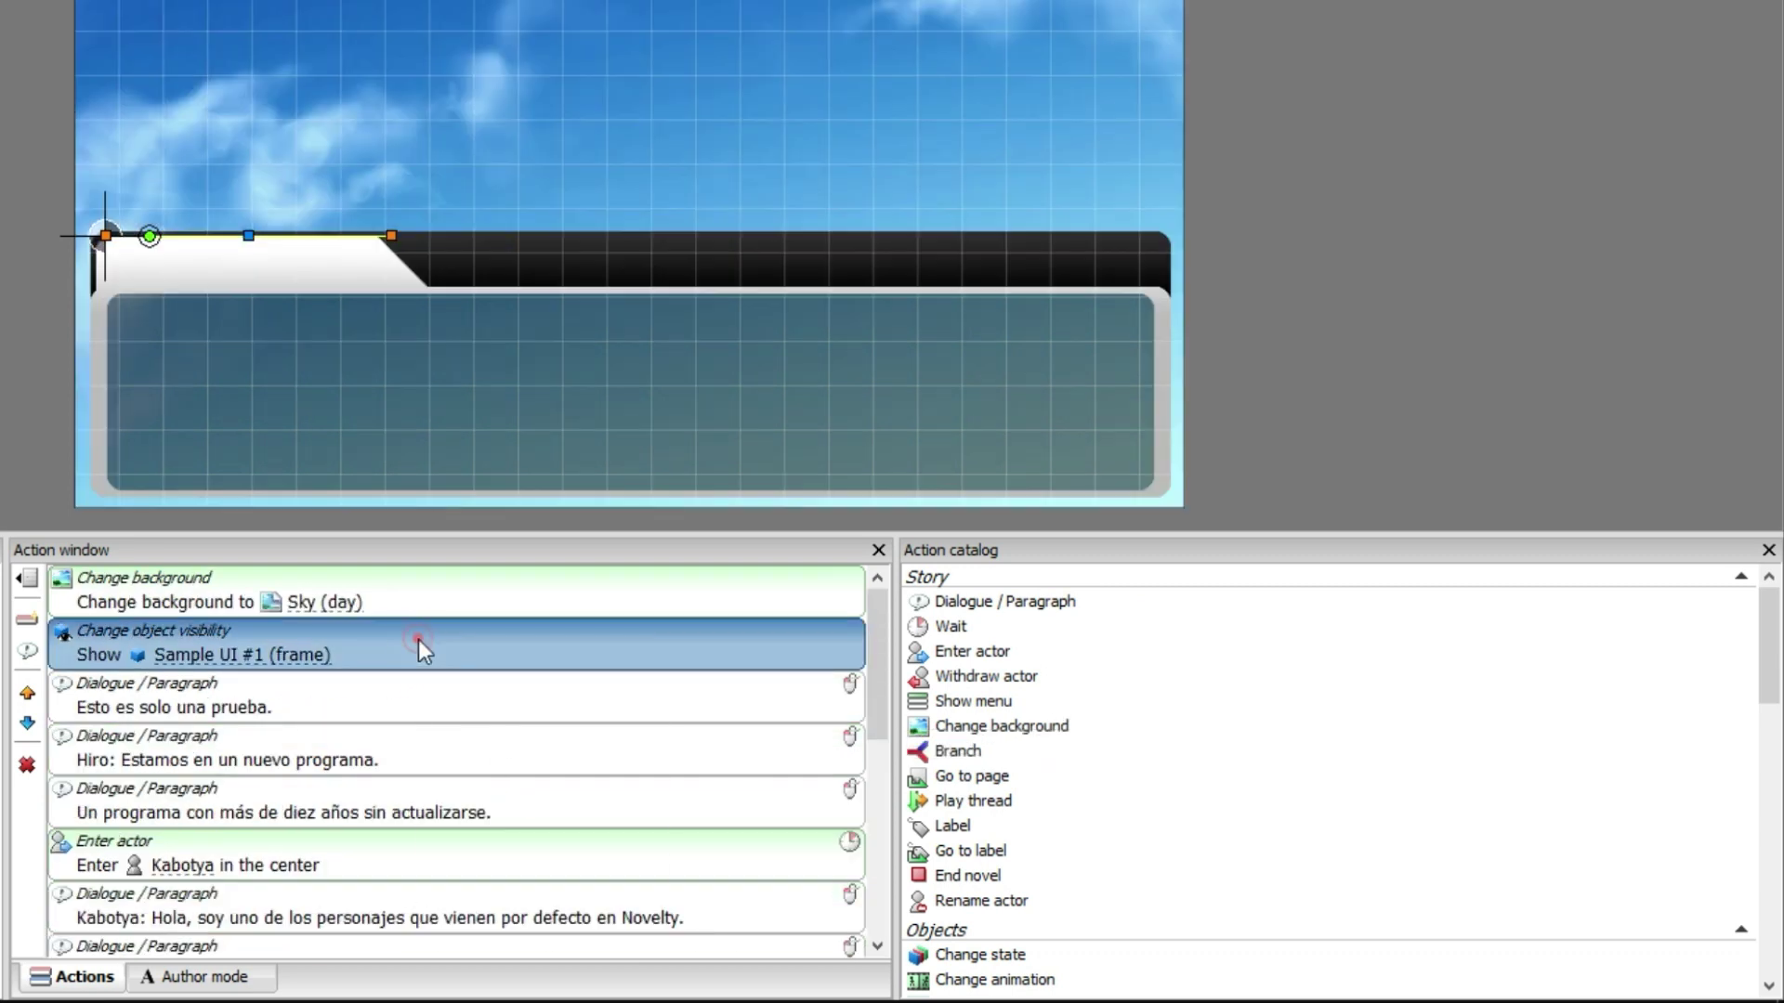
click(503, 801)
scroll(502, 743, down, 10)
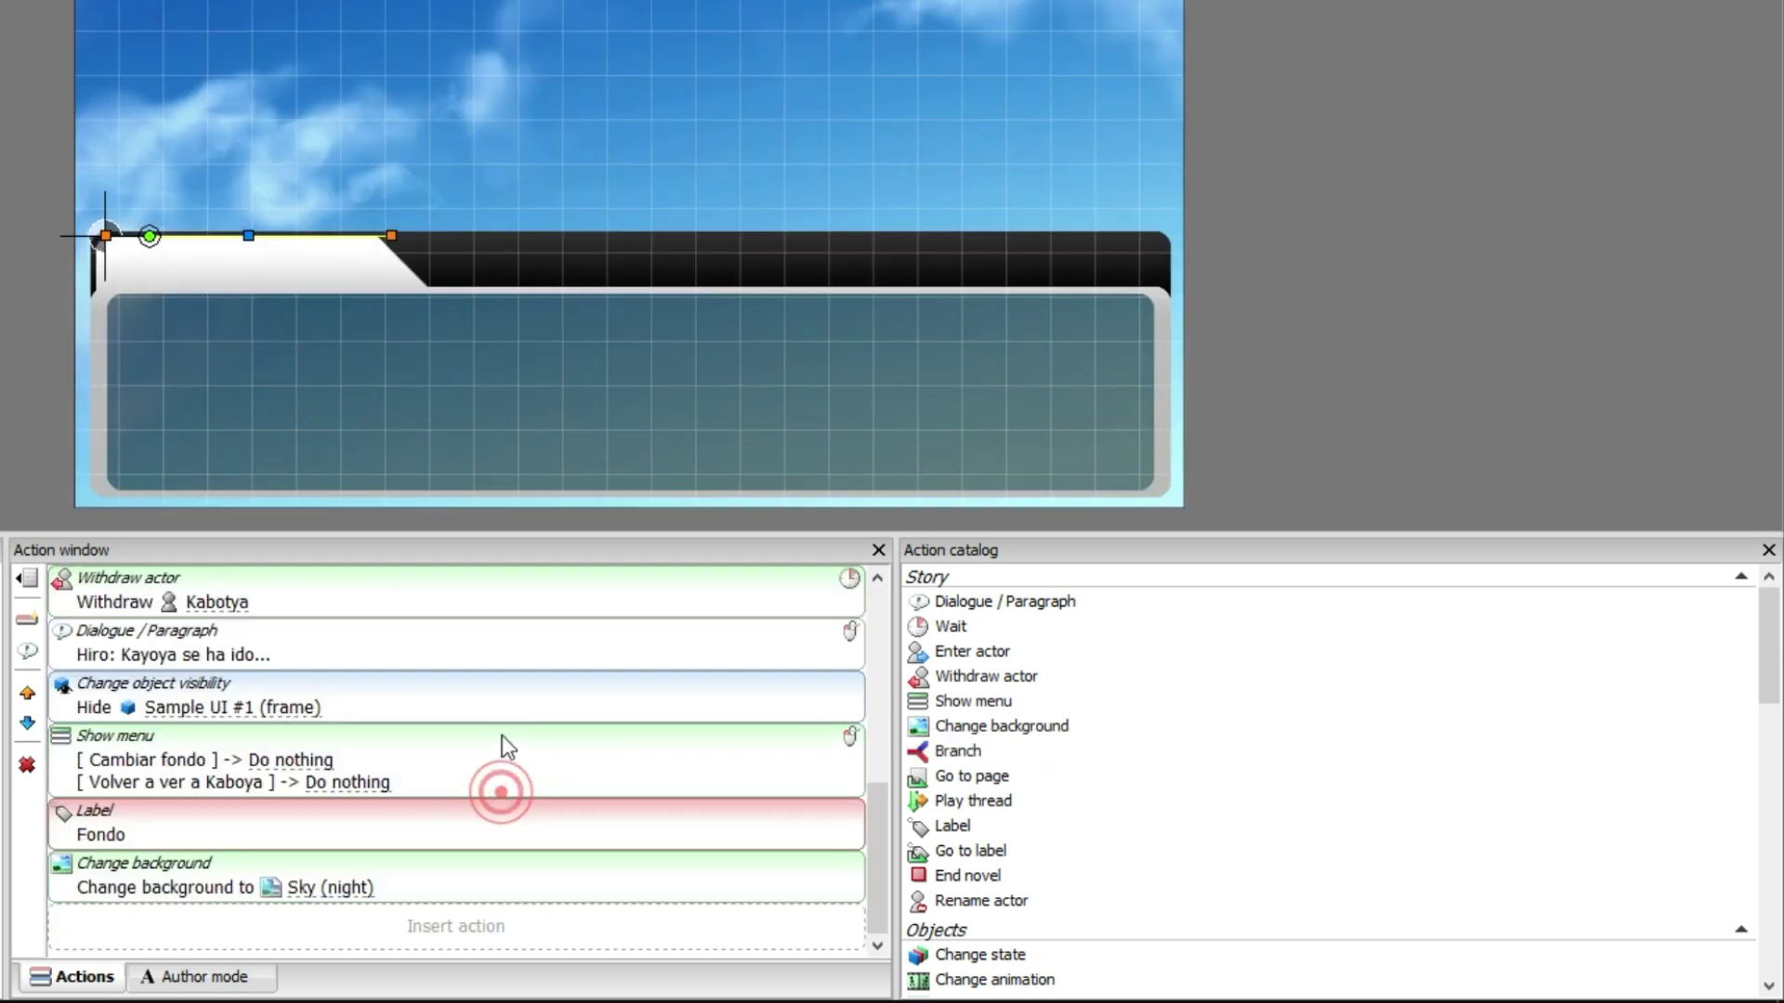
right_click(503, 867)
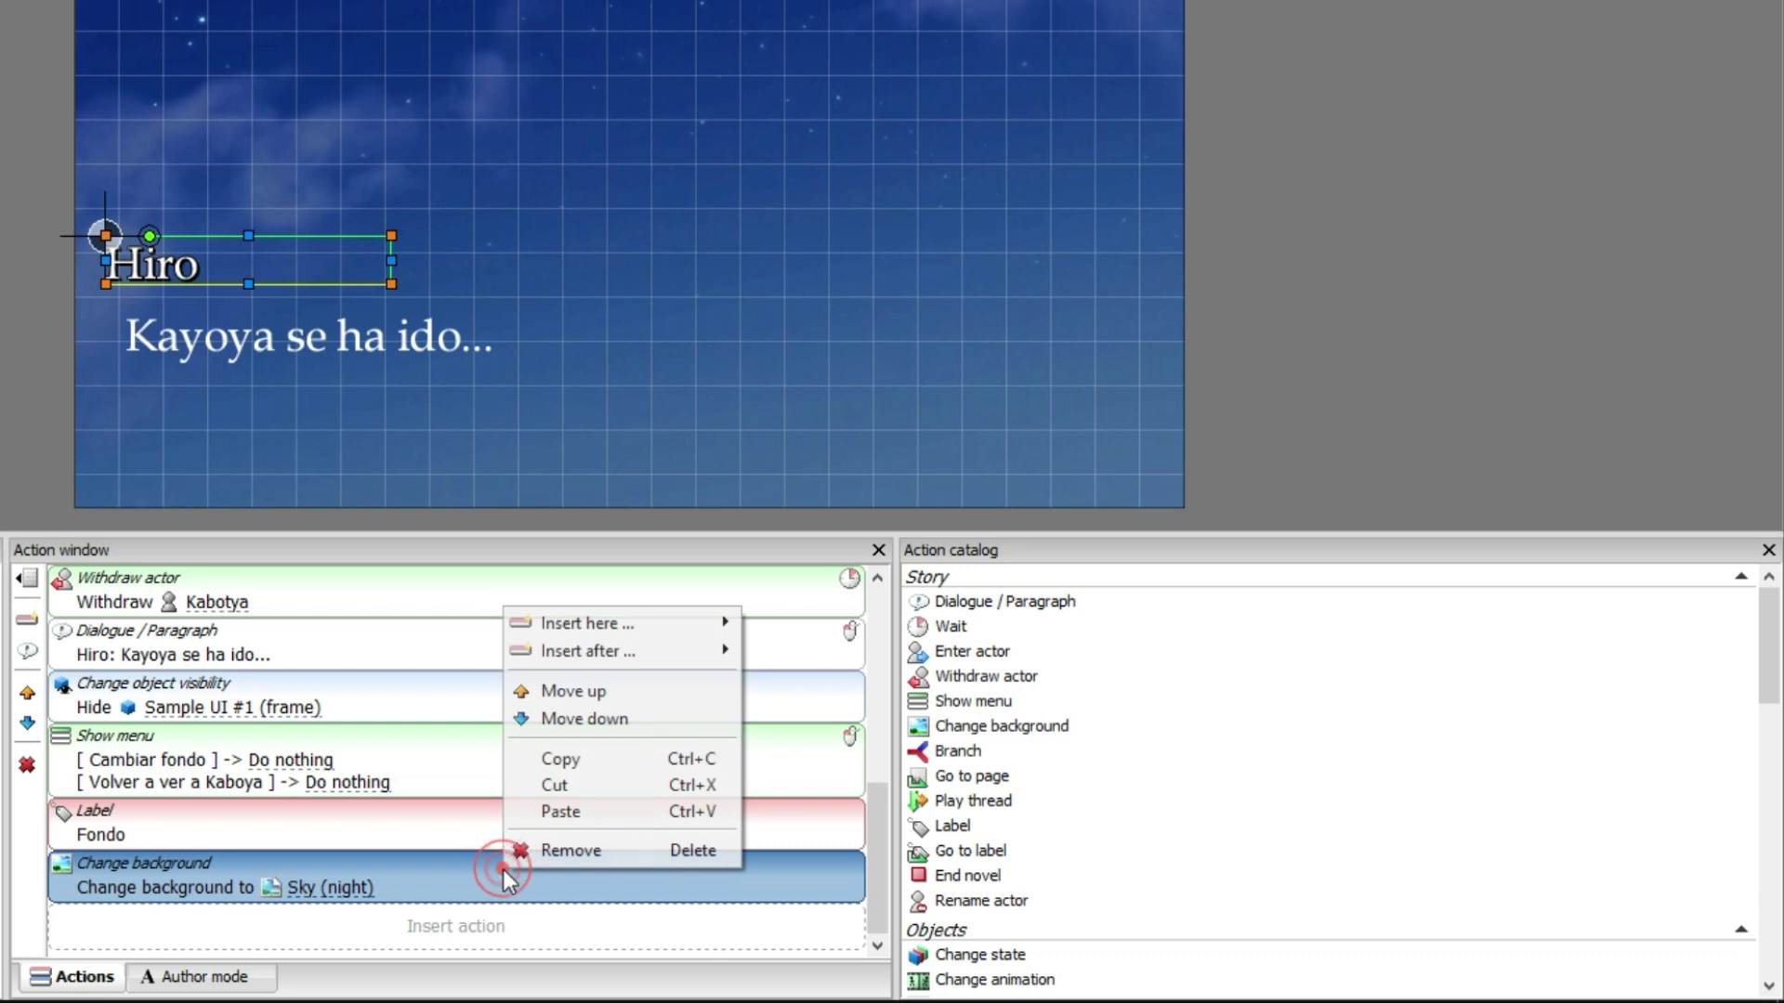
click(576, 806)
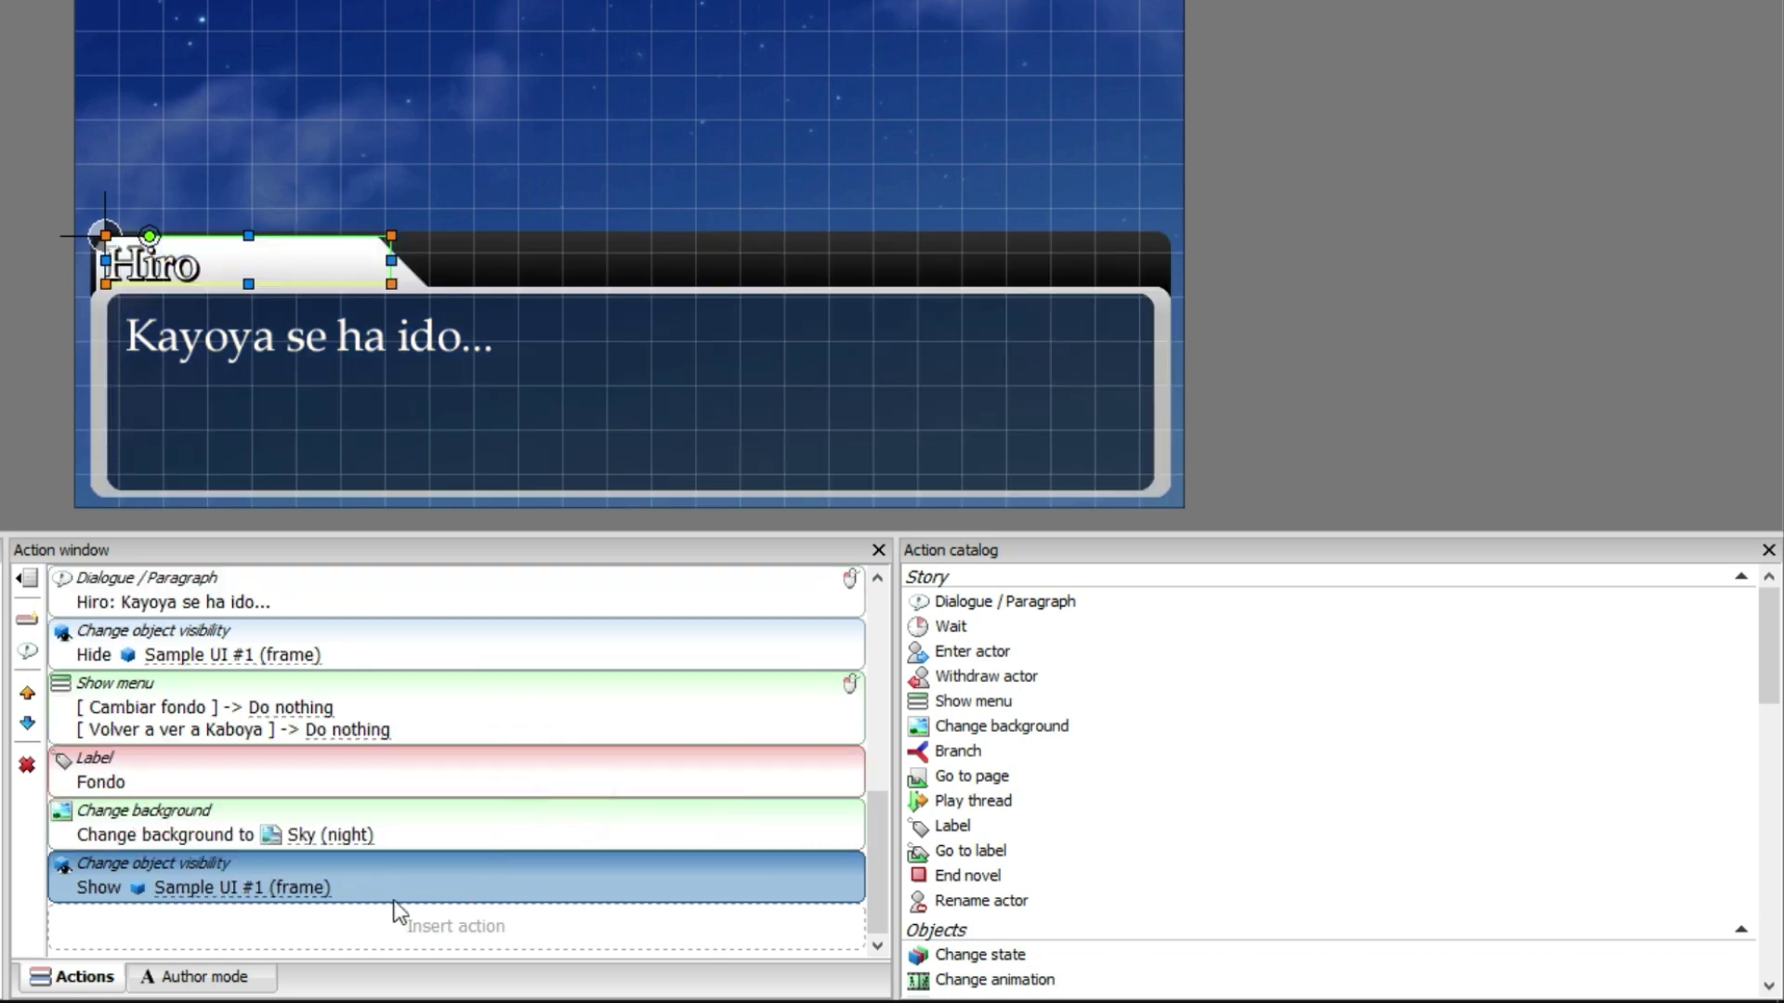
- Add a Dialogue / Paragraph action for Hiro at the end of the page reading "¡Wow, se ha hecho de noche!"
click(1009, 604)
double_click(1010, 604)
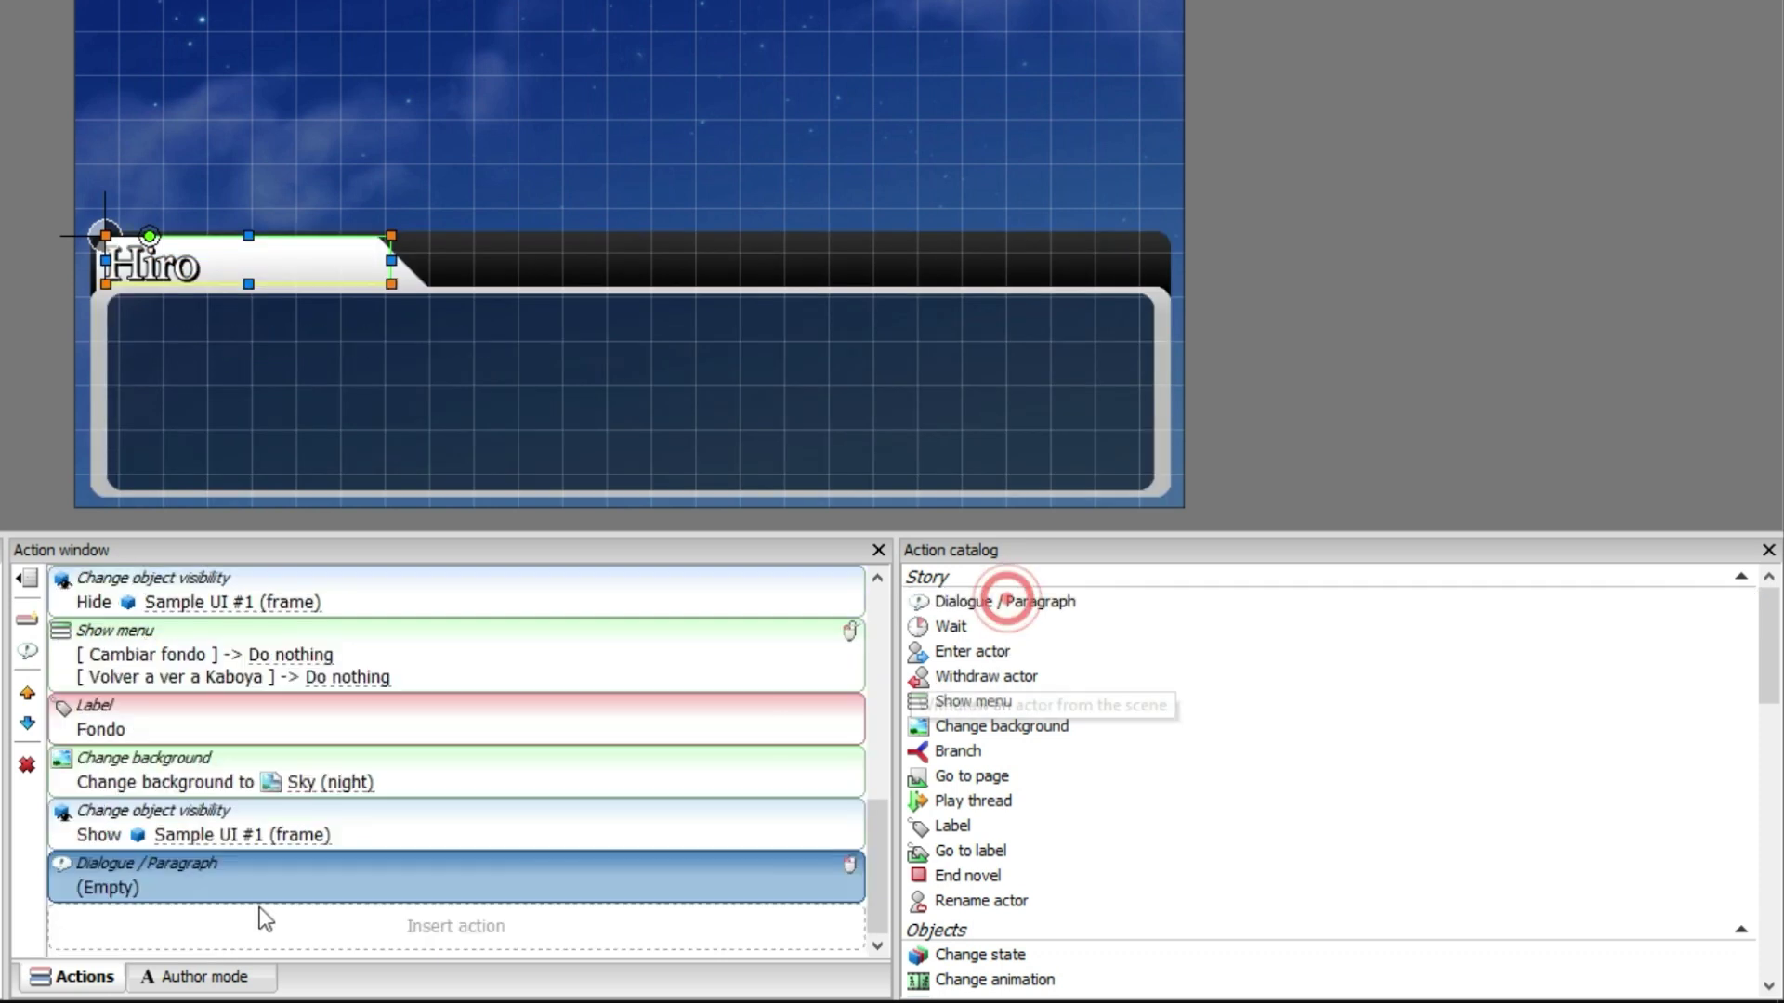
text(¡W)
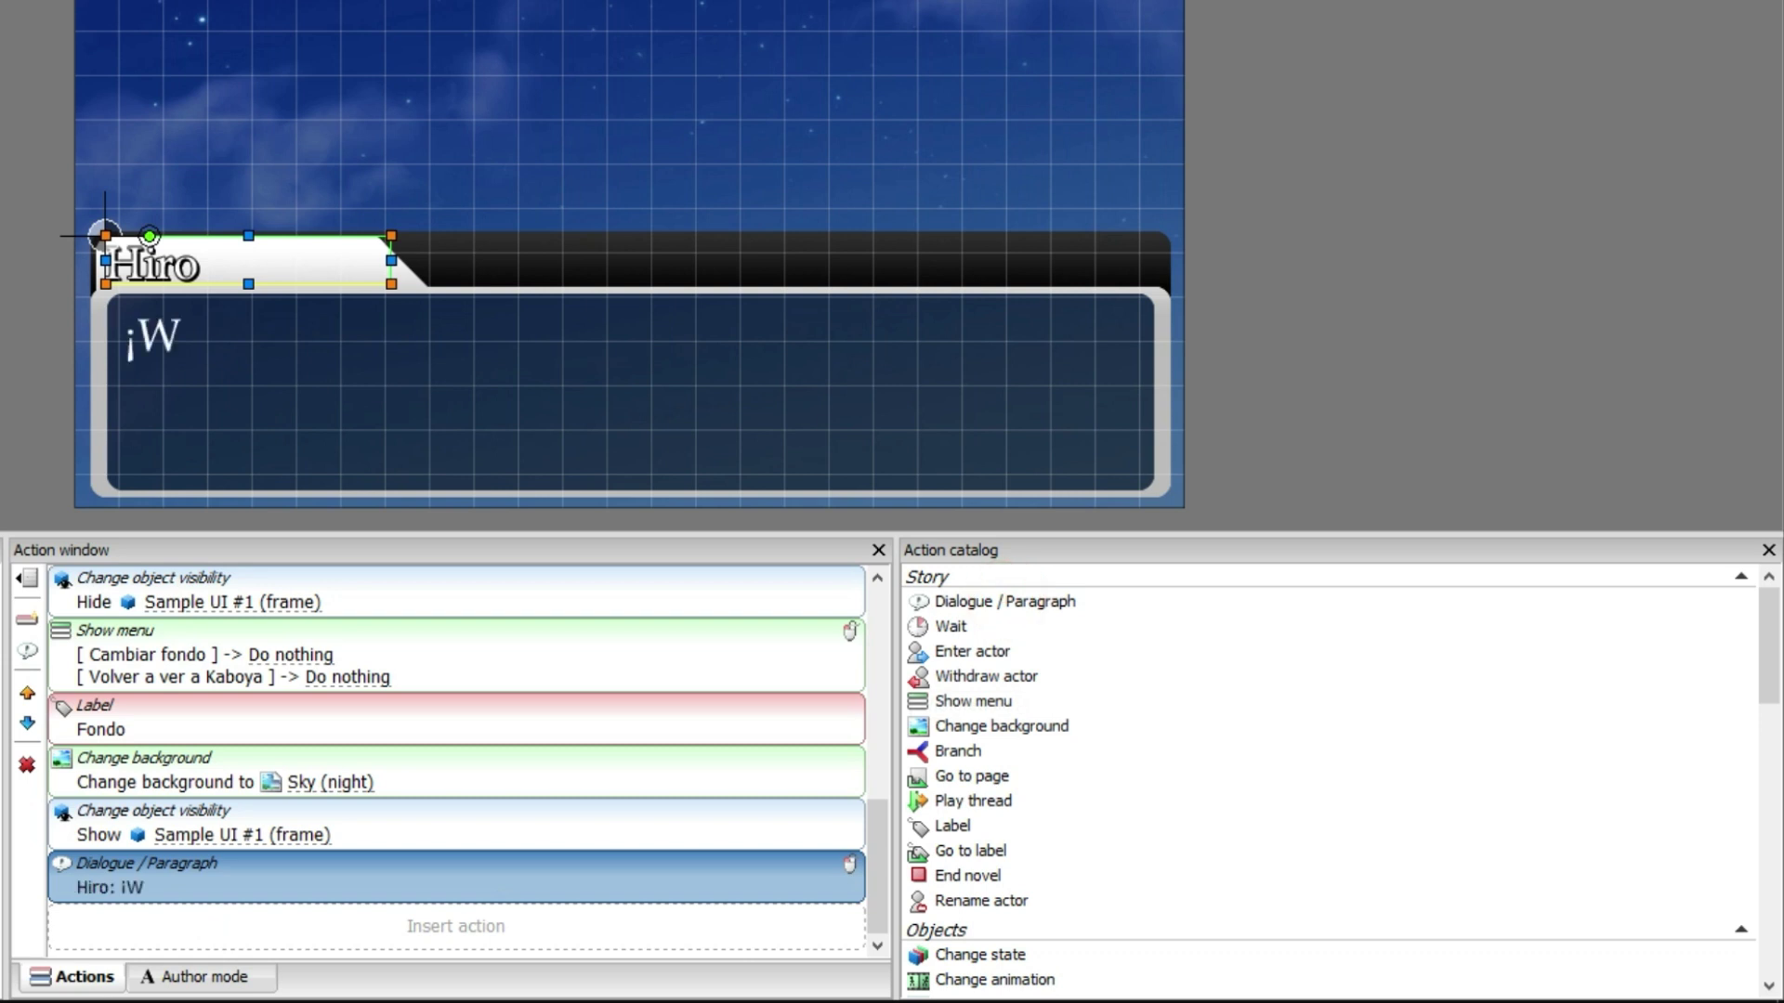
text(ow, se ha)
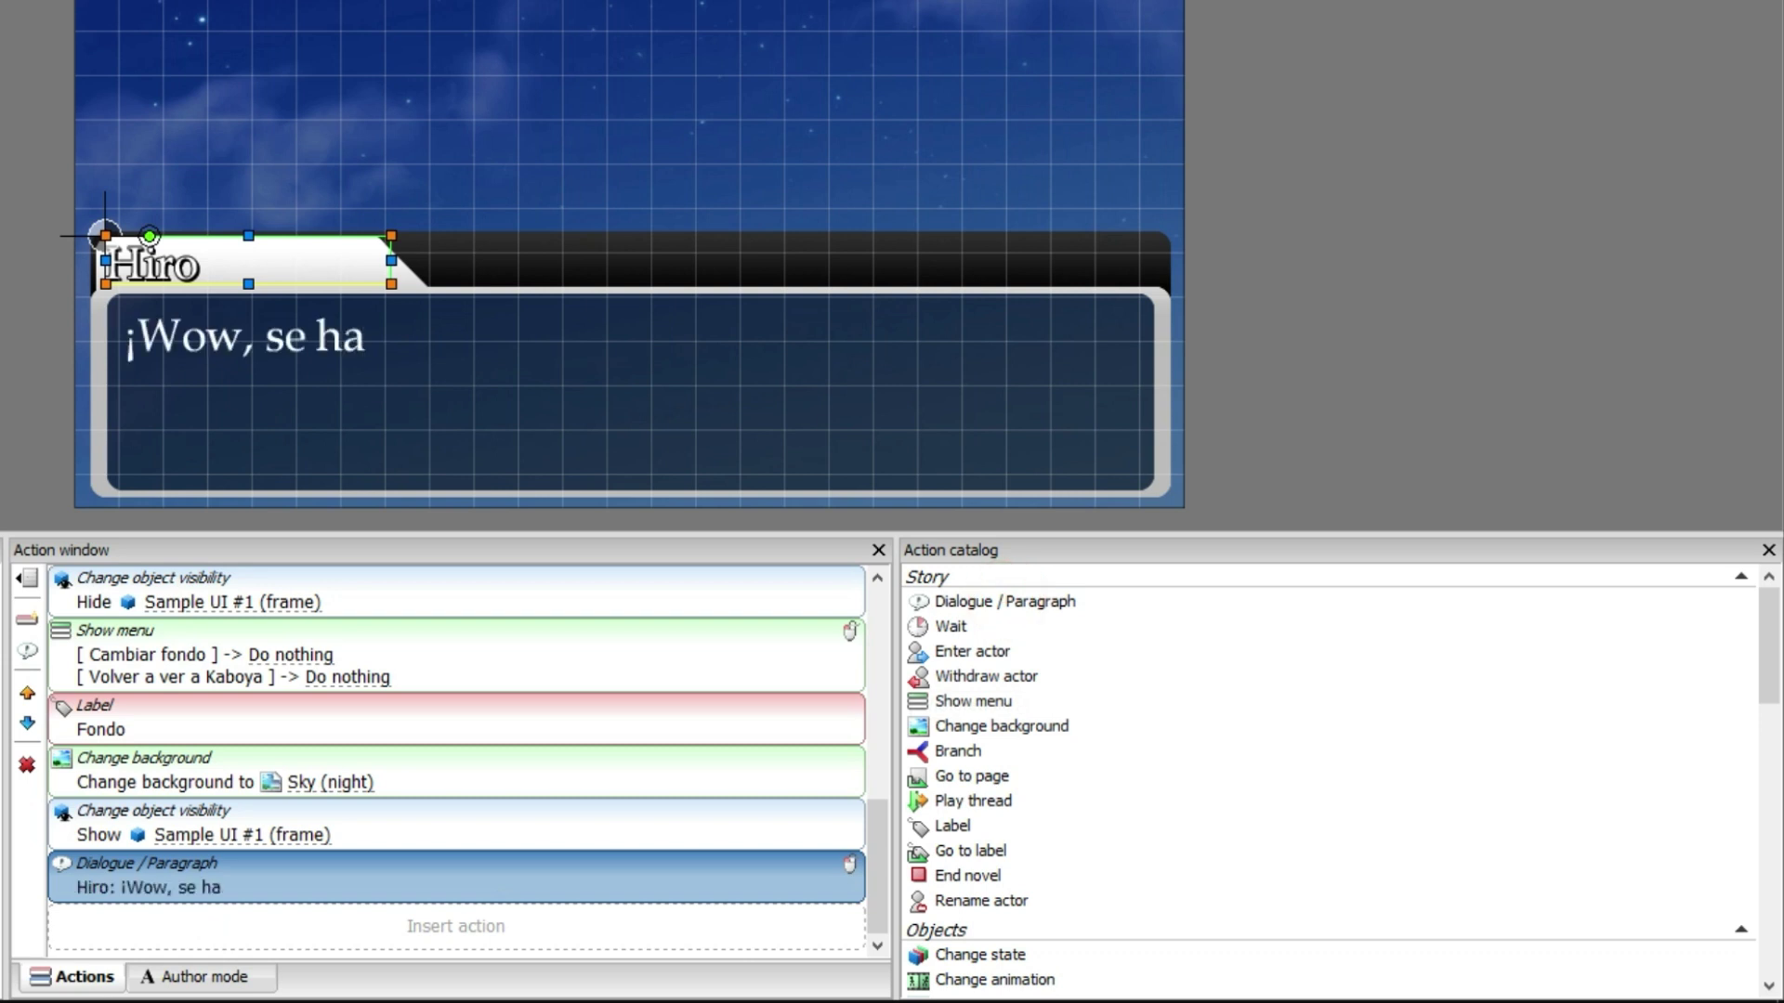
text( hecho de noche!)
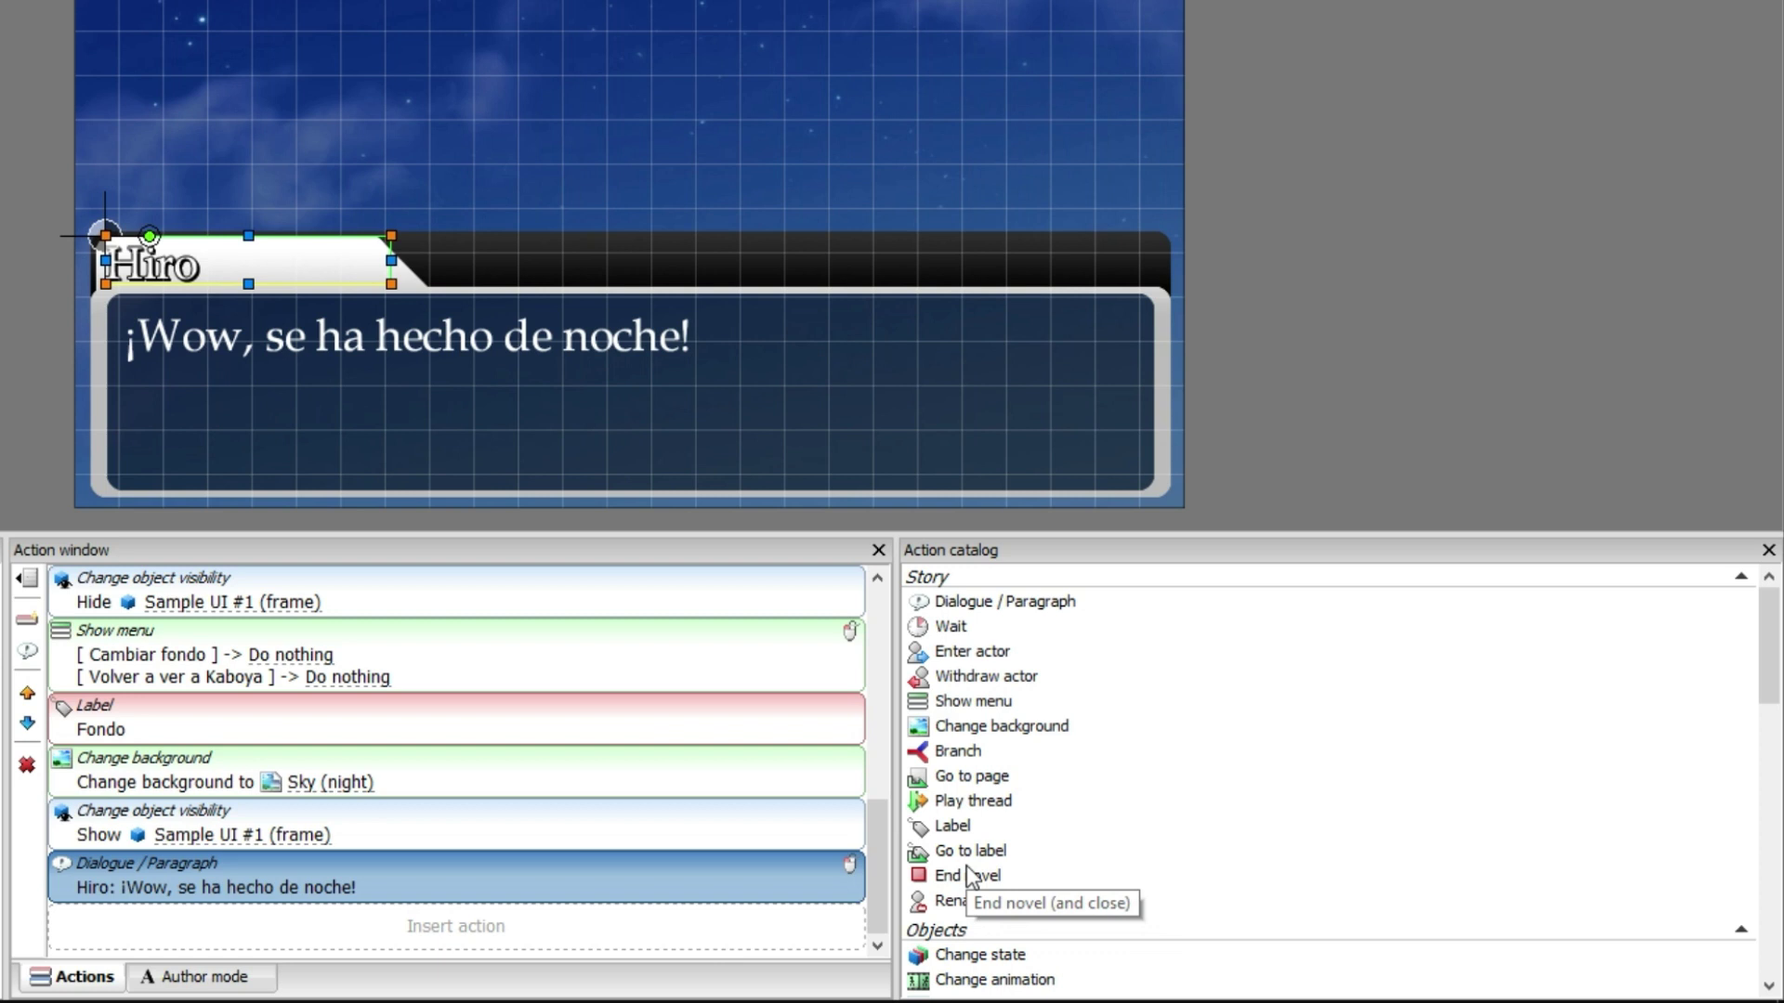
- Add a Label action named "Kaboya" after Hiro's night dialogue
double_click(954, 825)
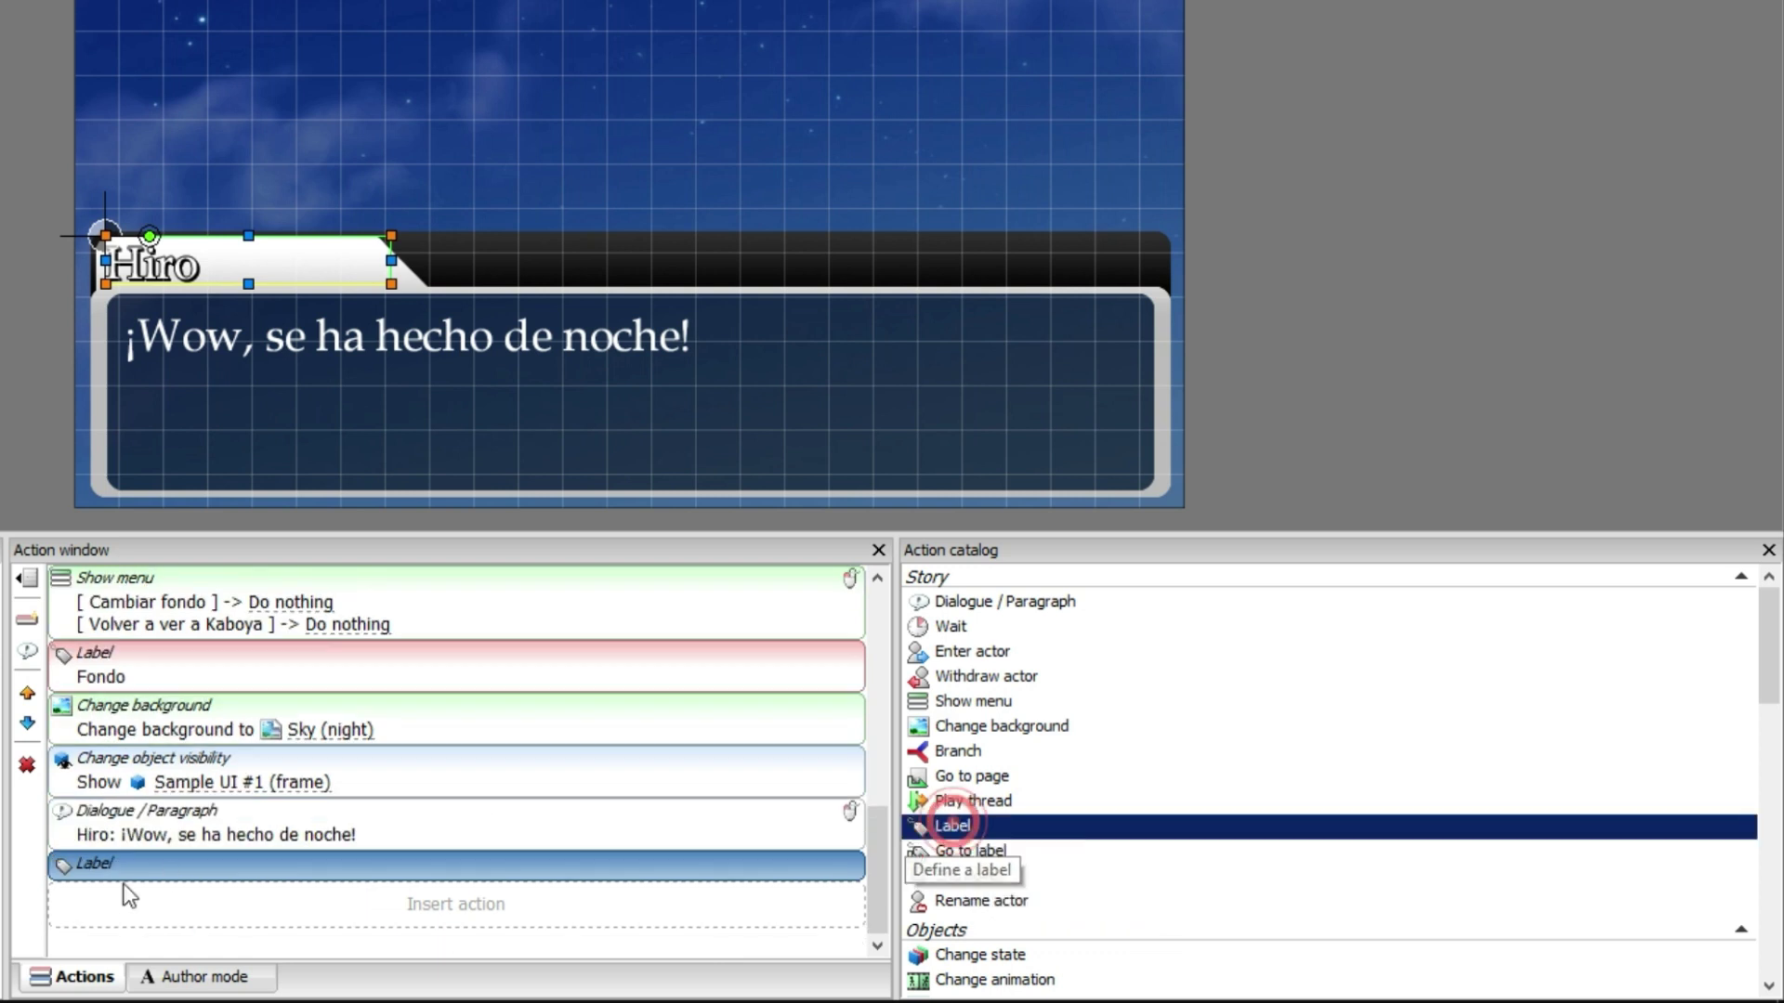
click(602, 605)
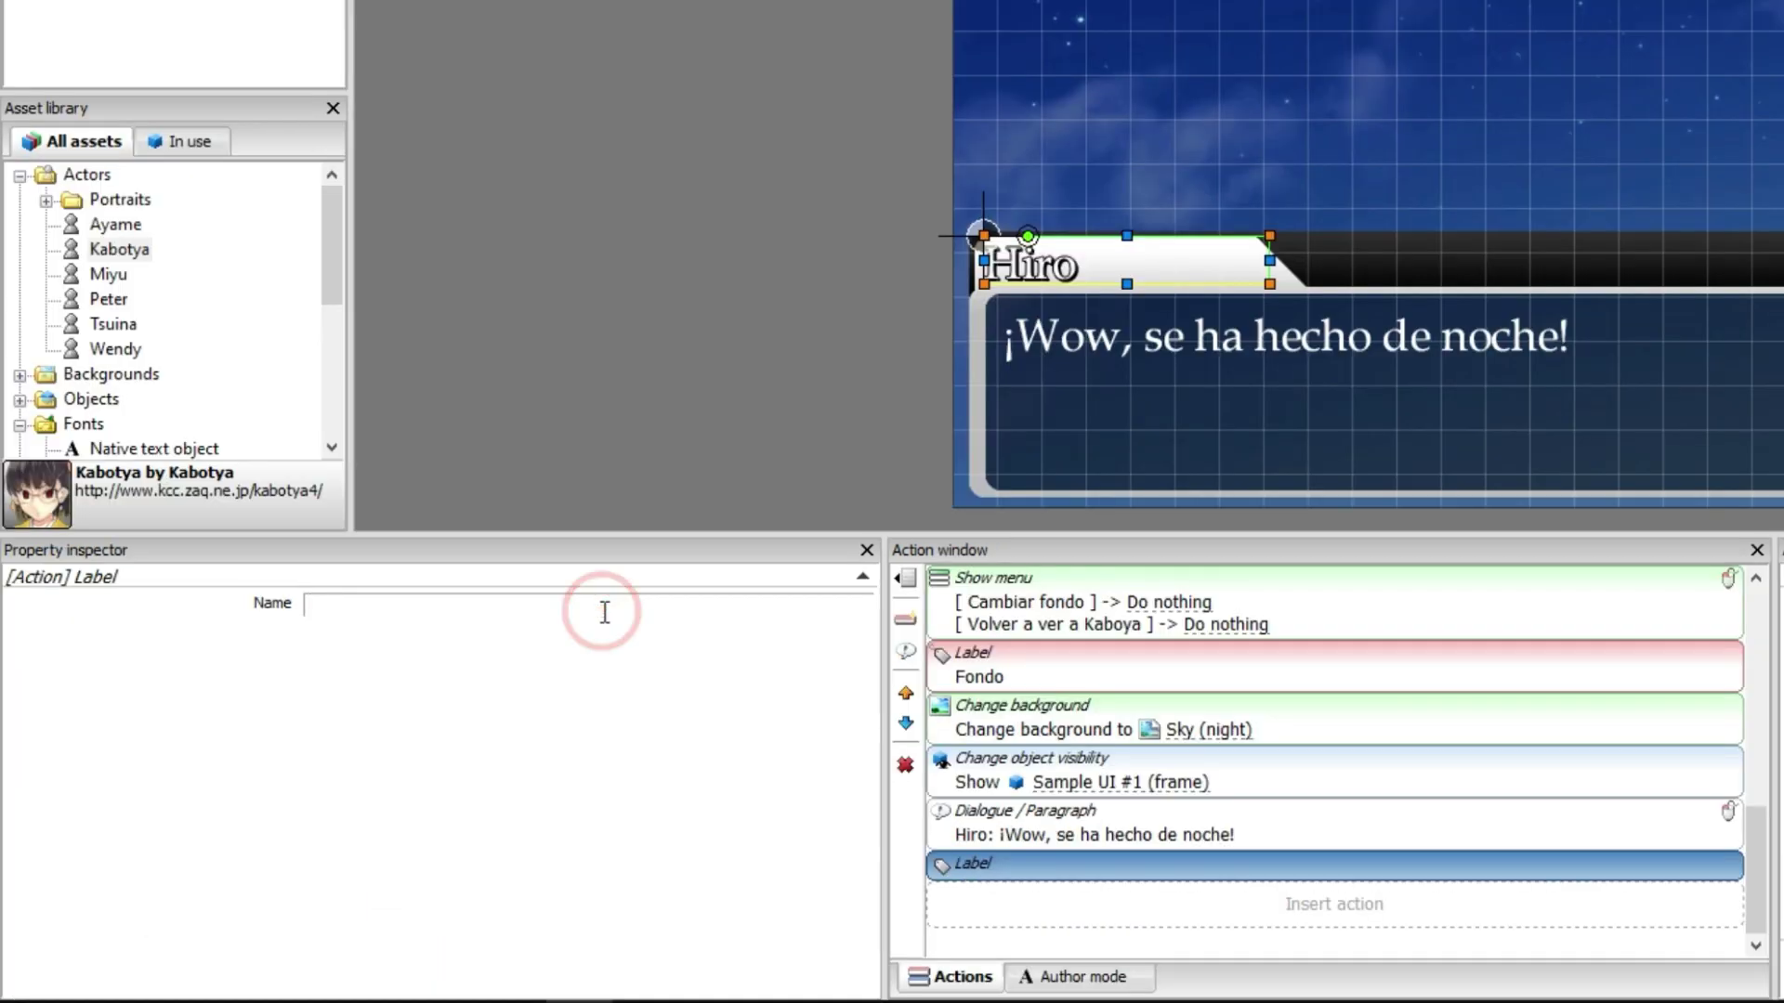
text(Kay)
key(BackSpace)
text(boya)
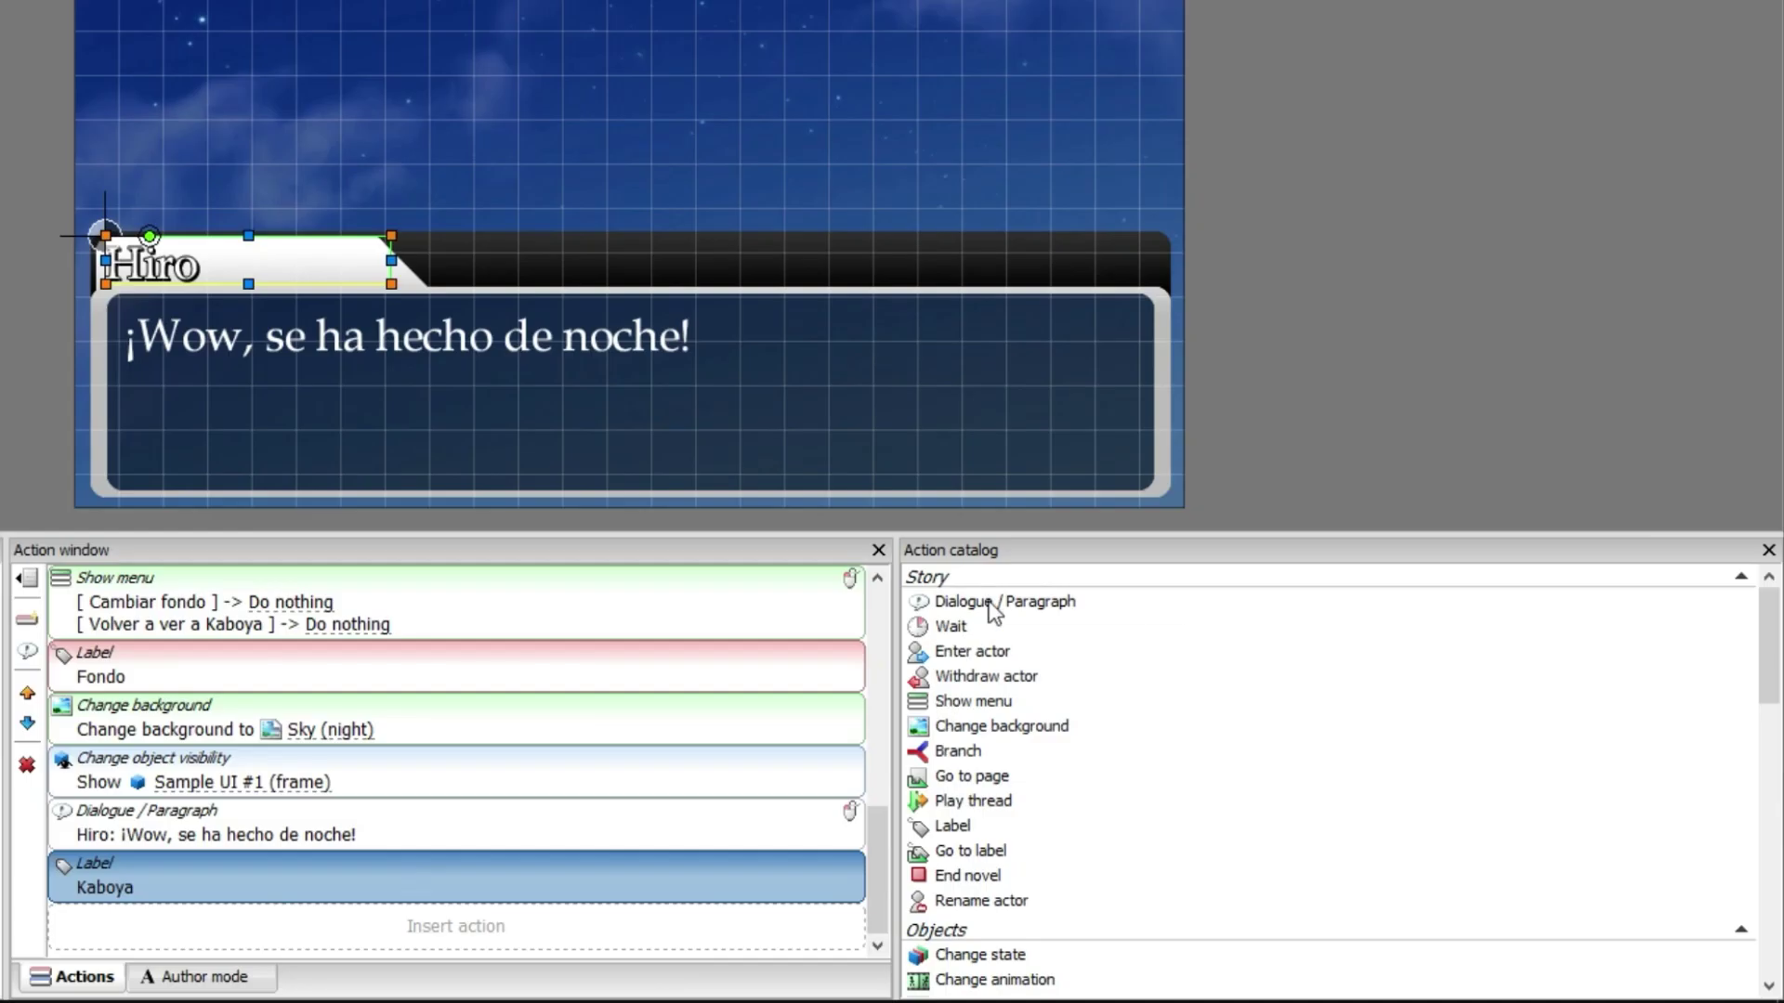
- Copy the earlier Enter actor action for Kabotya in the center and paste it after the Kaboya label
scroll(353, 836, up, 5)
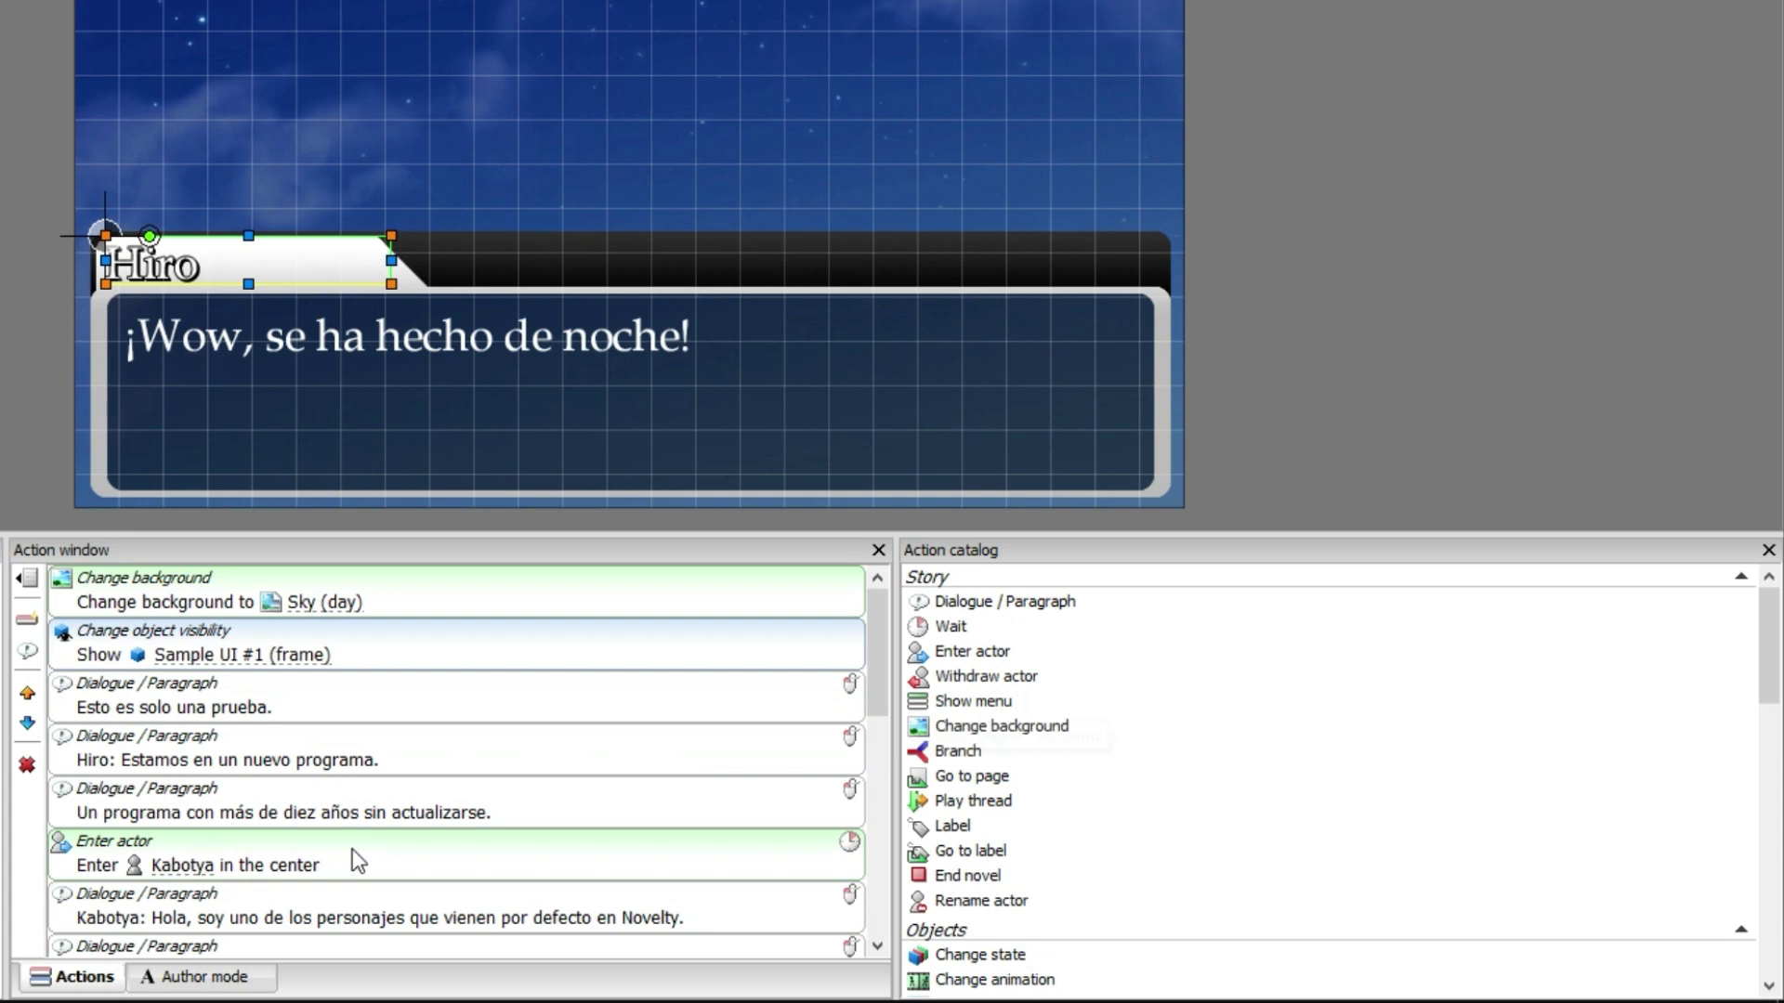
right_click(366, 834)
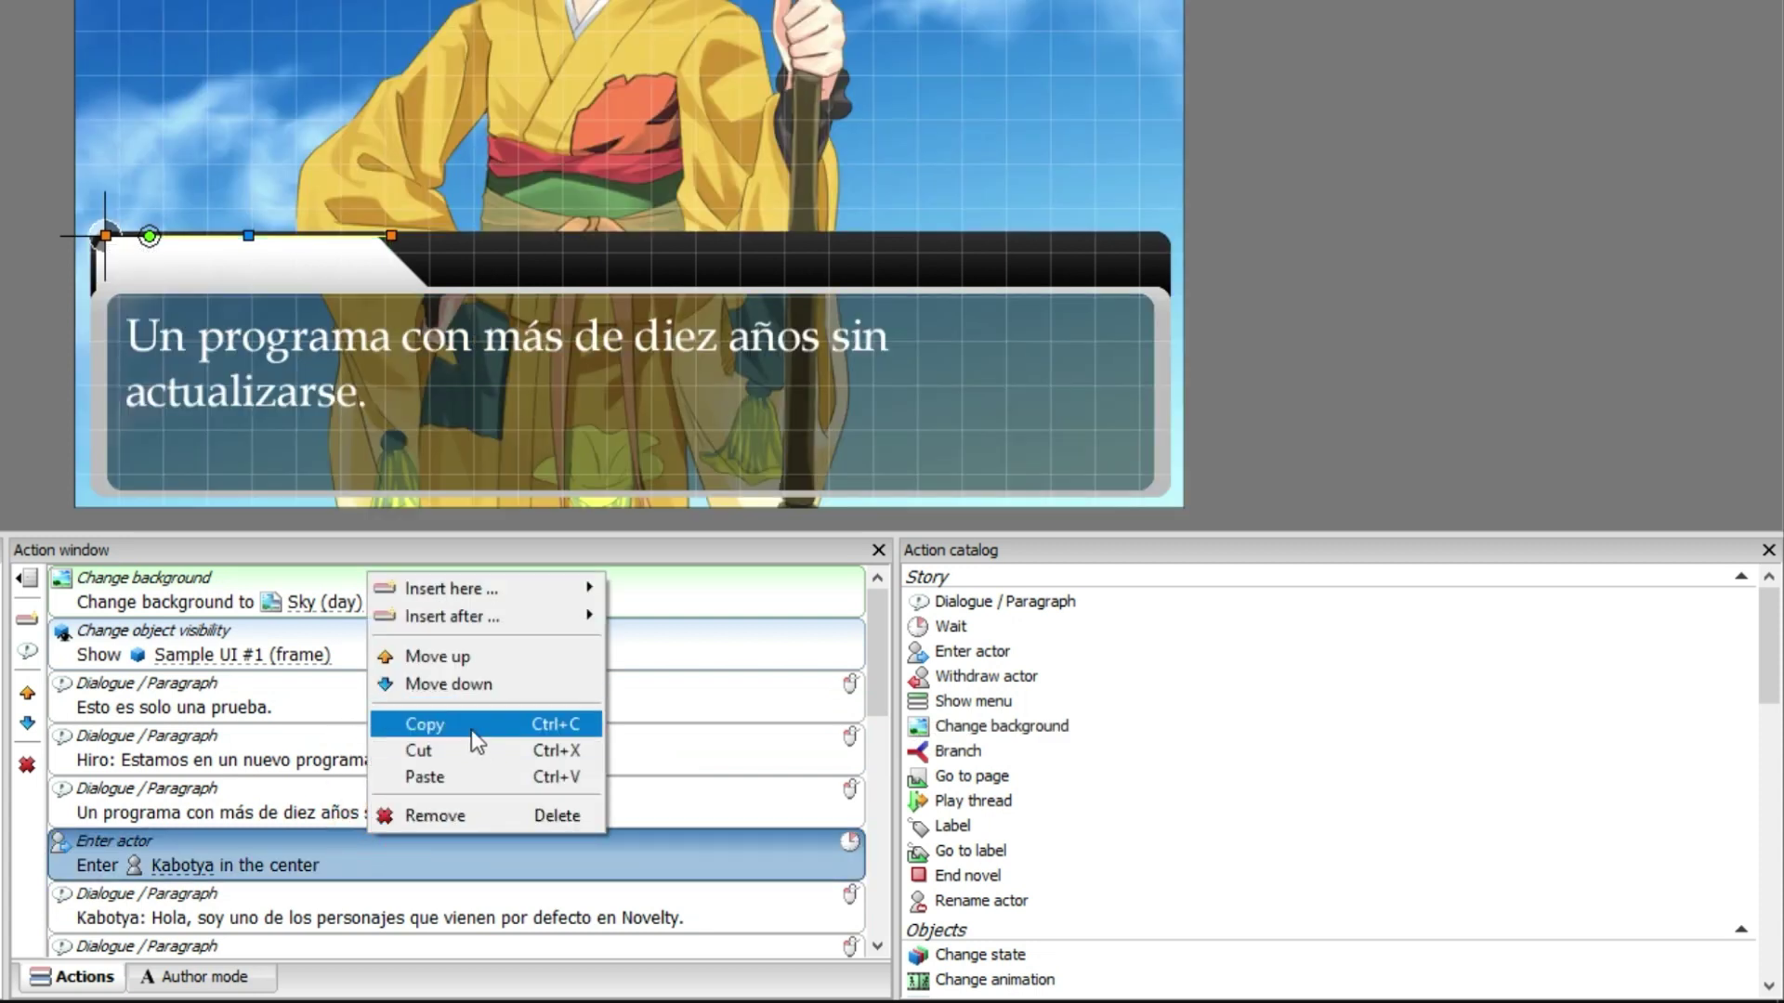
click(476, 729)
scroll(461, 736, down, 5)
right_click(385, 869)
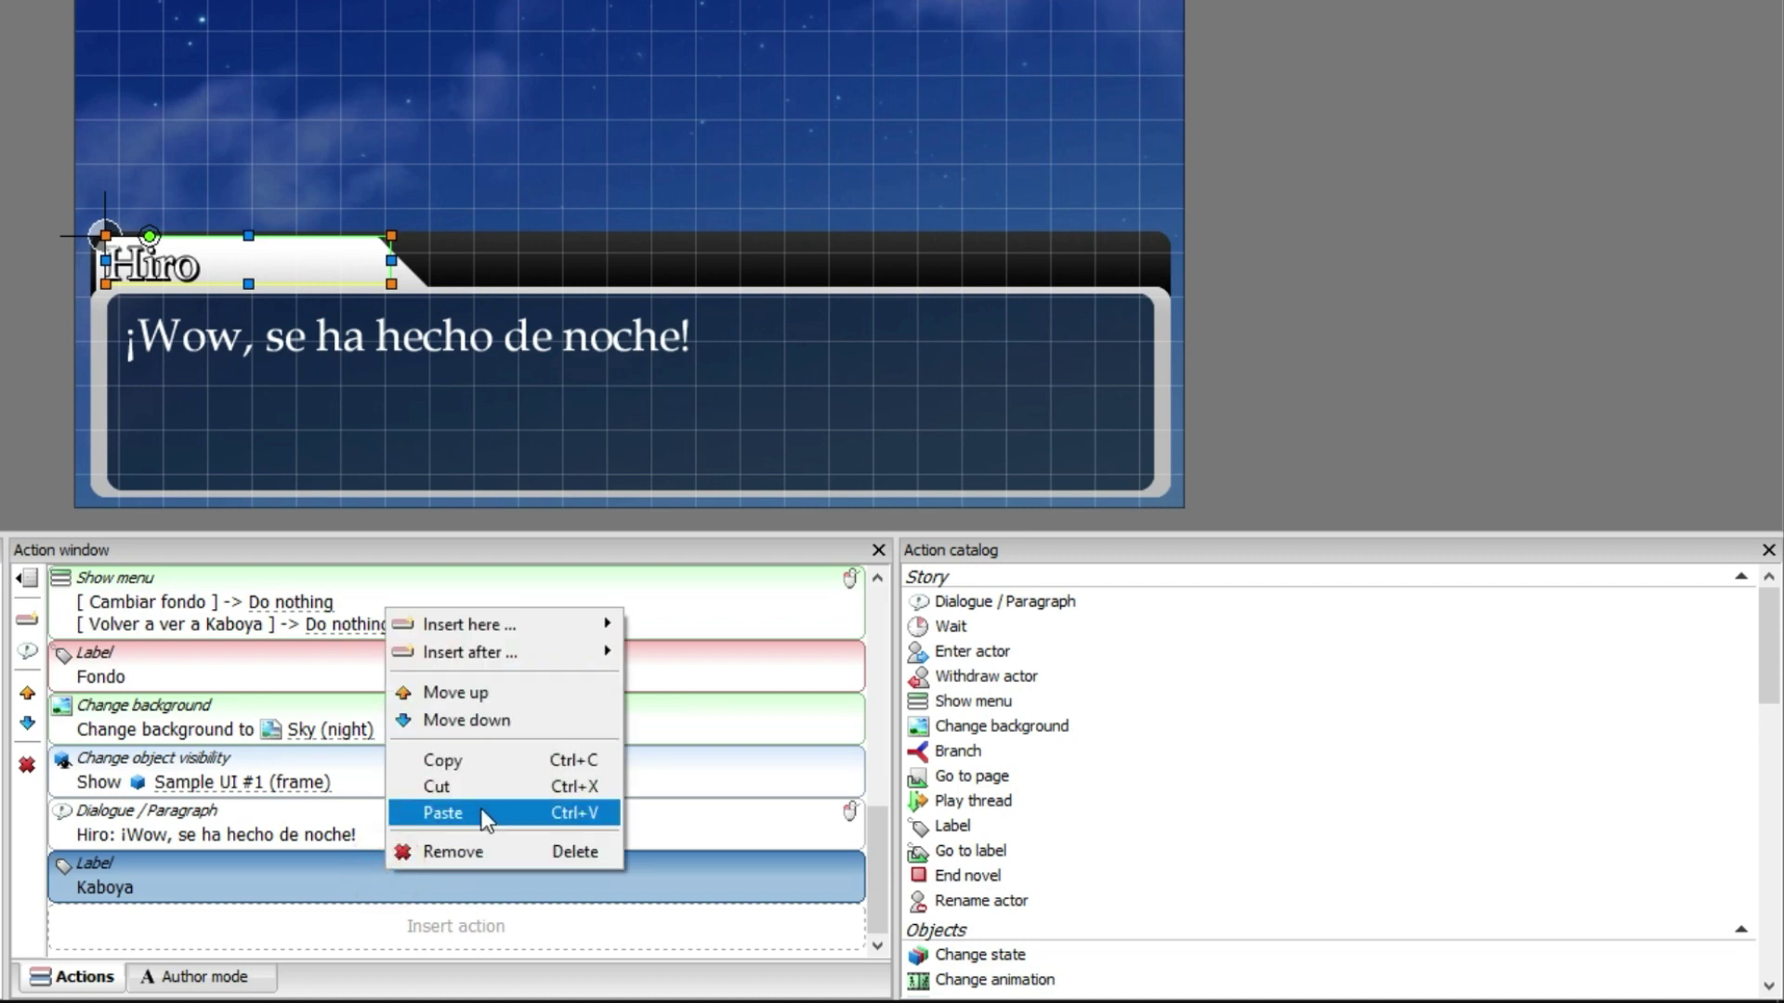
click(476, 813)
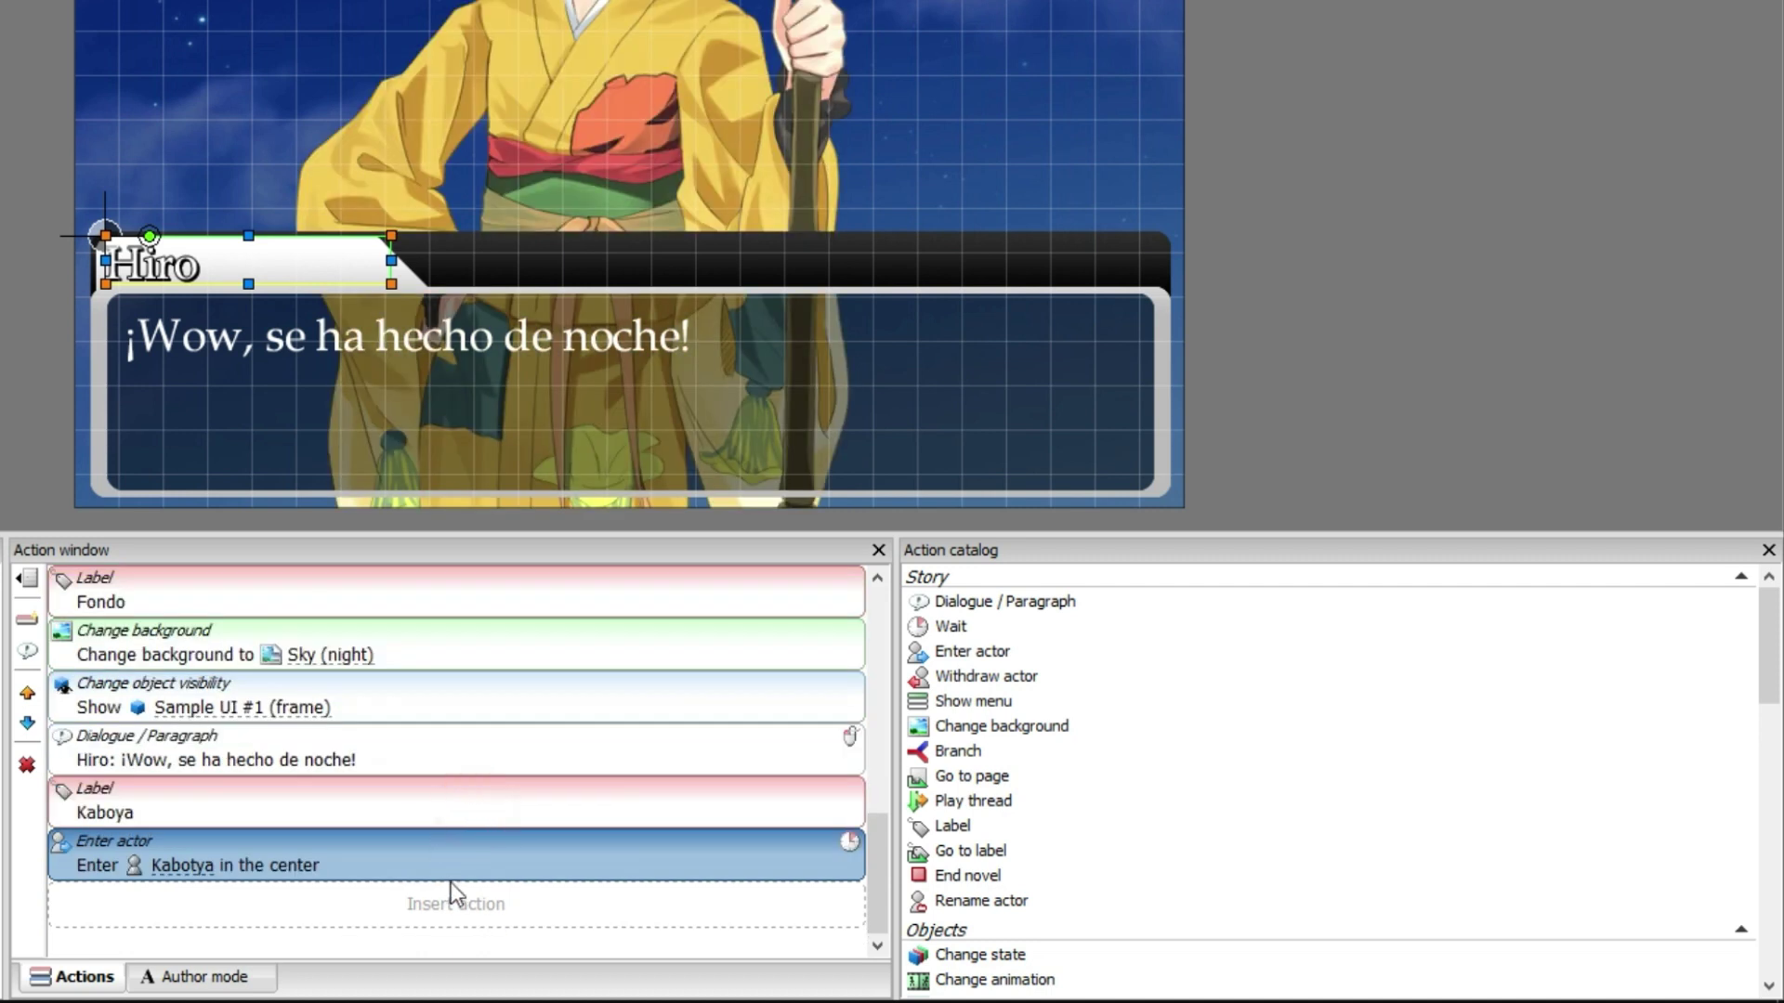
- Add a Dialogue / Paragraph action for Kabotya after her new entrance reading "Hola de nuevo."
double_click(954, 601)
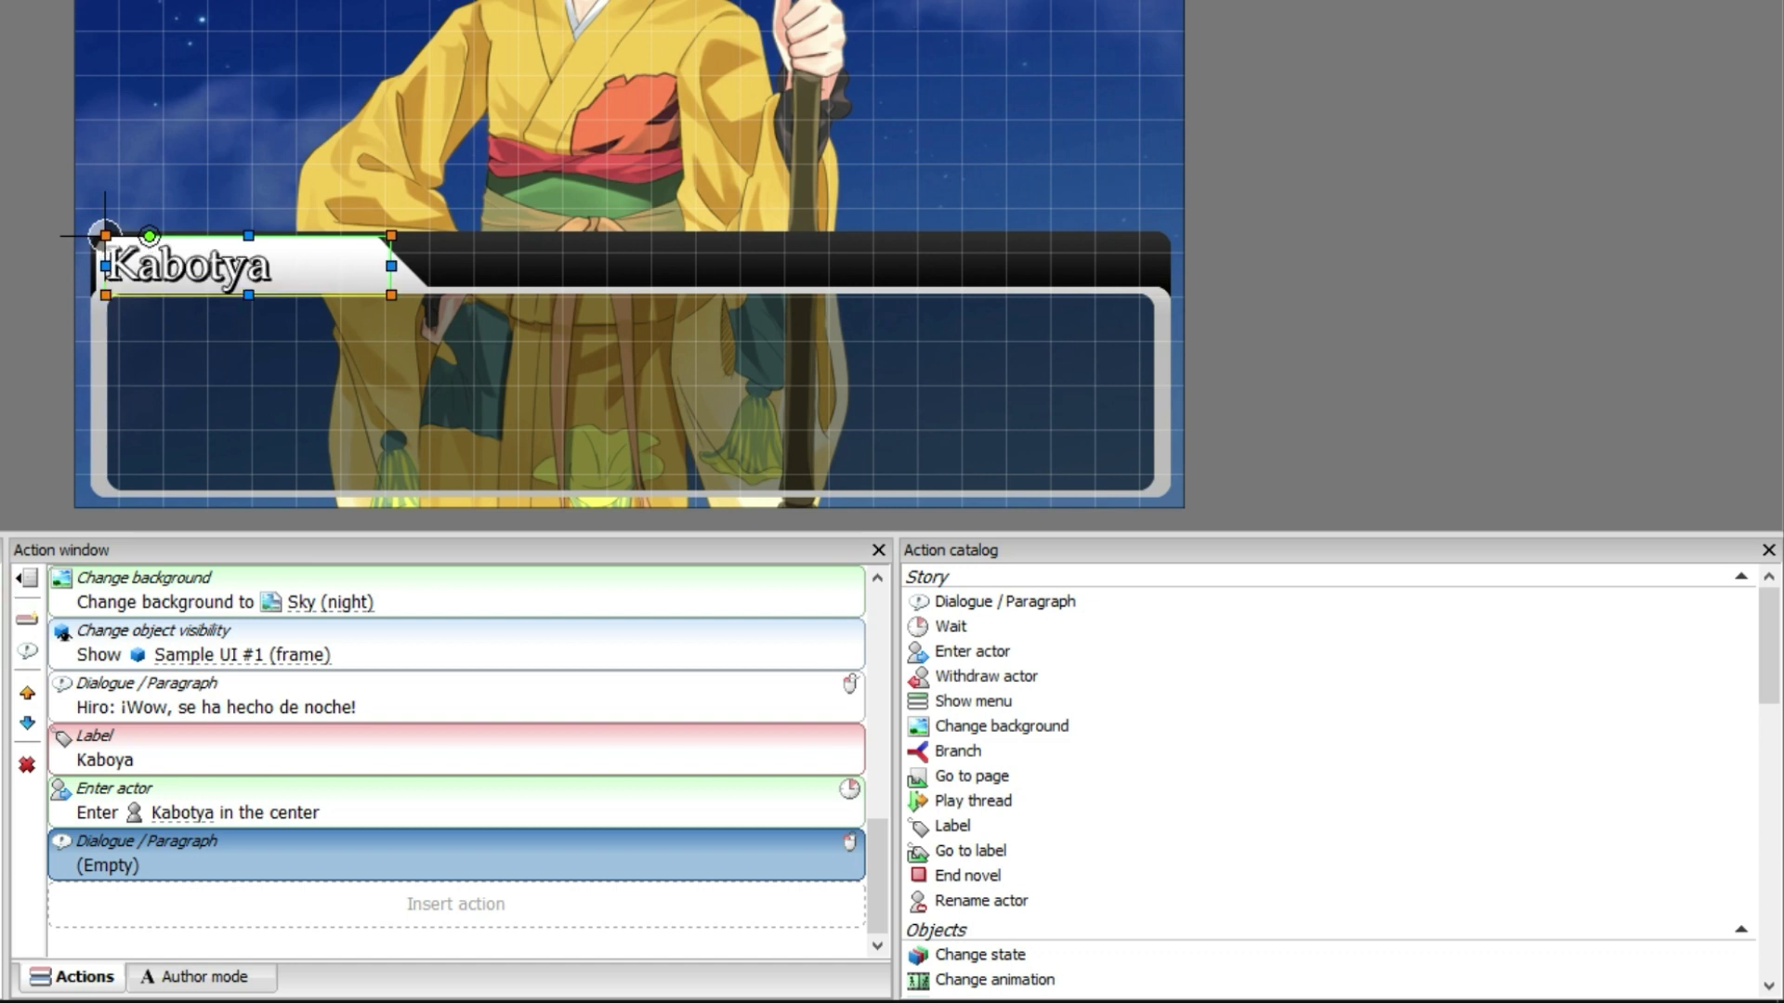
text(Hola de nie)
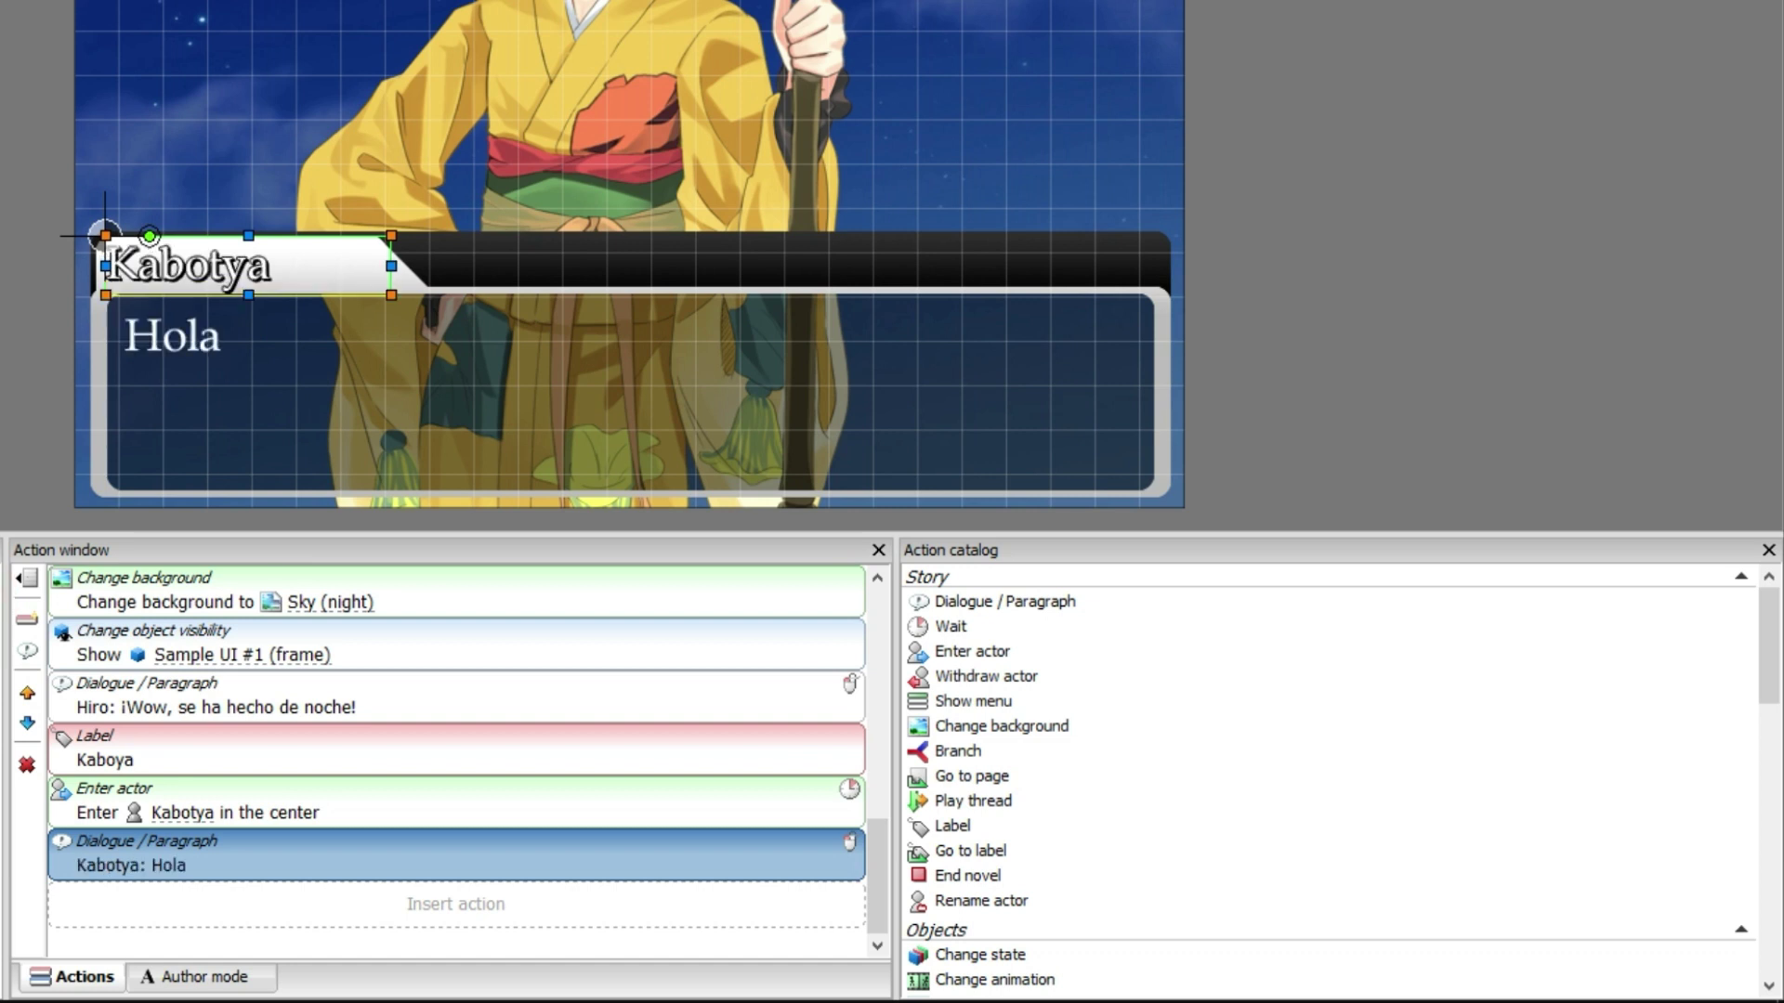
key(BackSpace)
key(BackSpace)
text(uevi)
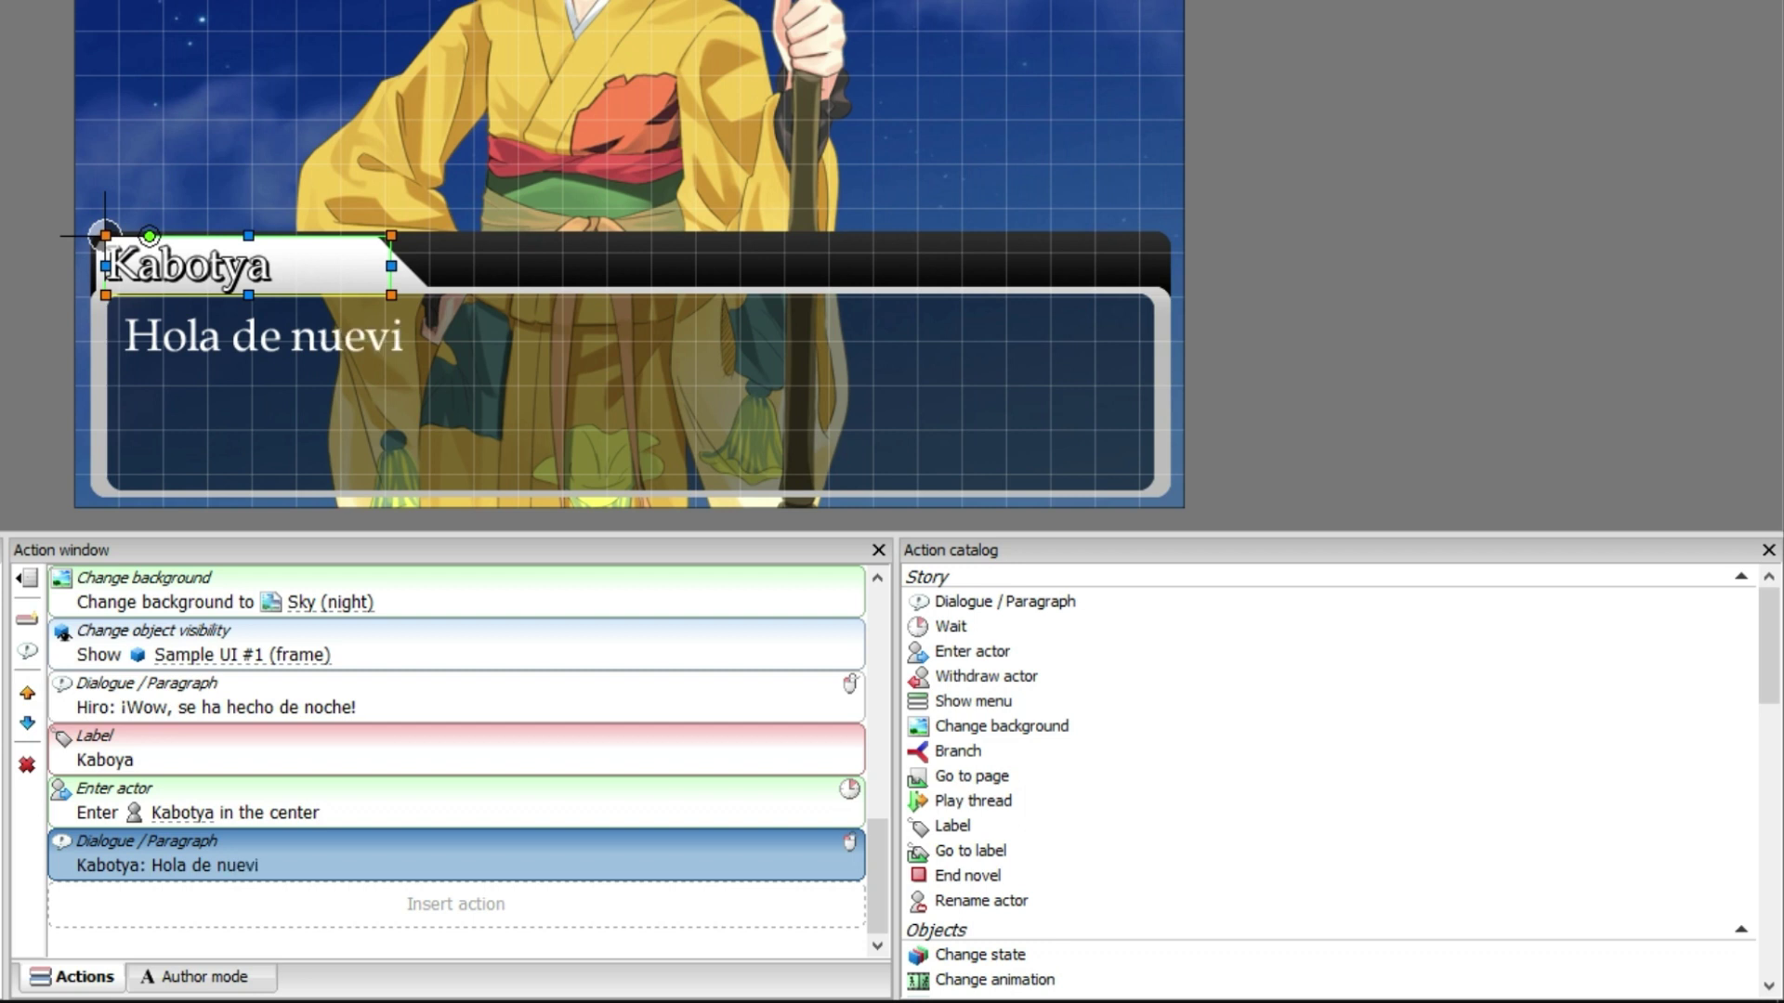
text(o.)
- Copy the action showing Sample UI #1 (frame) from the Fondo branch and paste it after Kabotya's entrance in the Kaboya branch
right_click(308, 650)
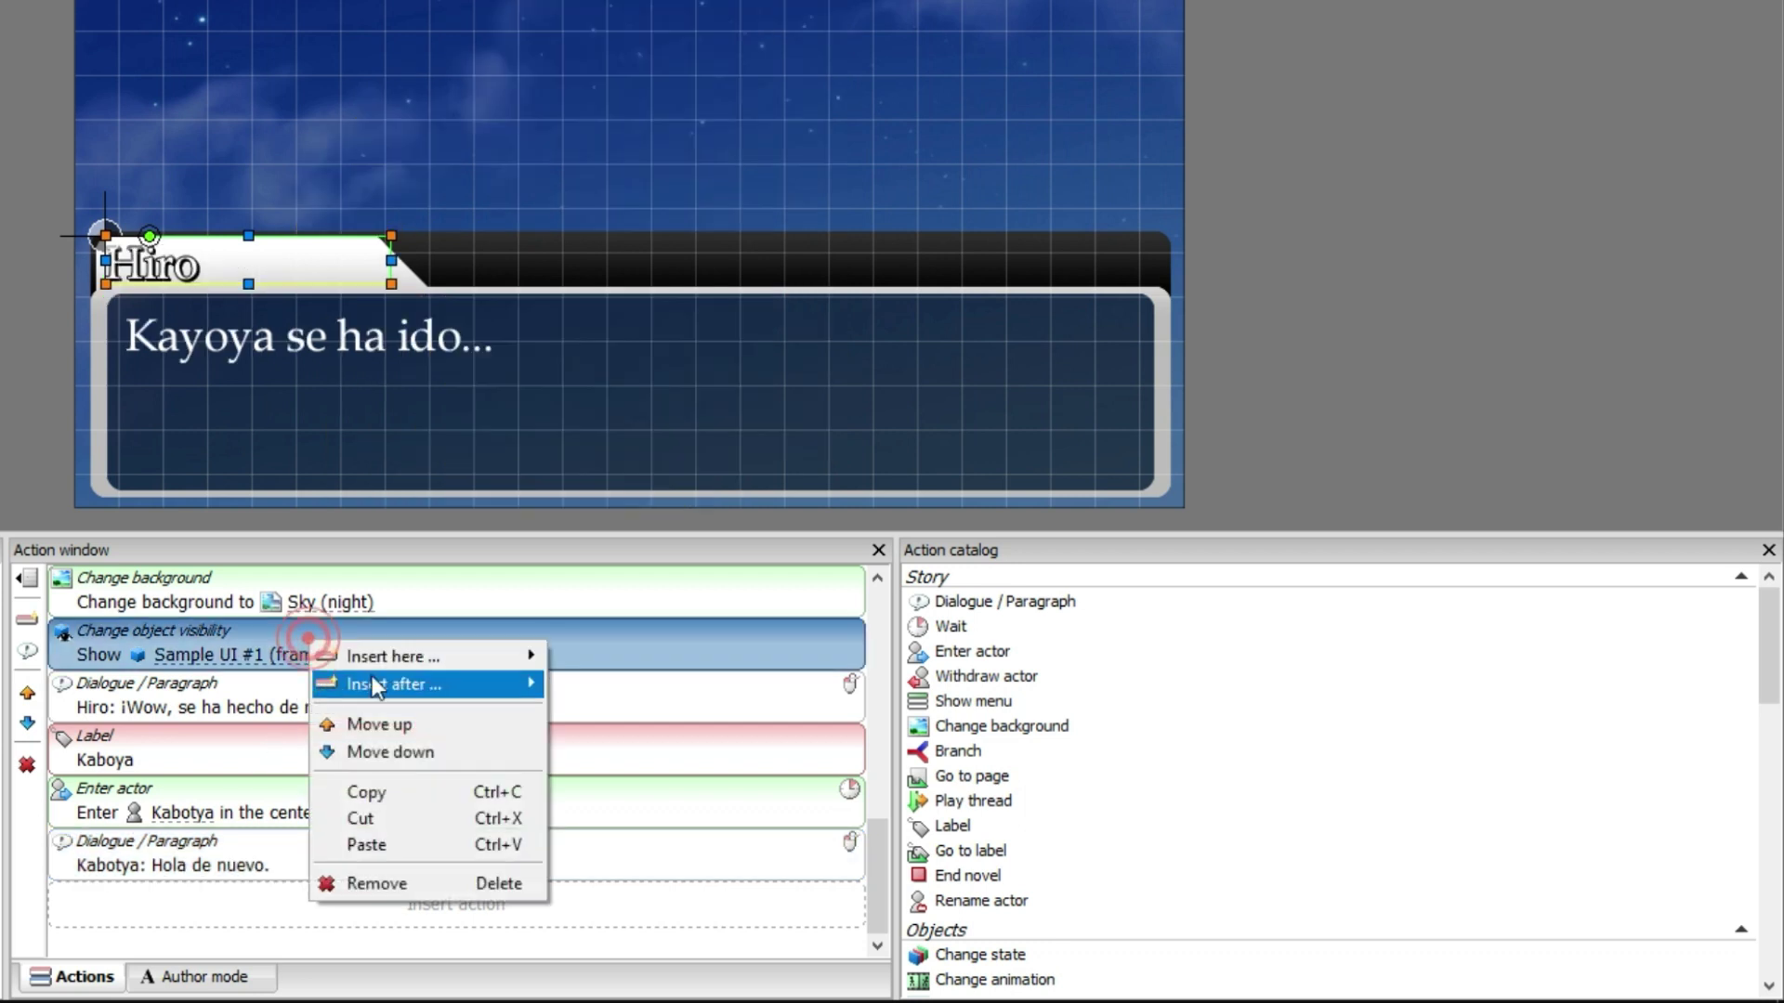
click(394, 791)
click(319, 801)
right_click(376, 797)
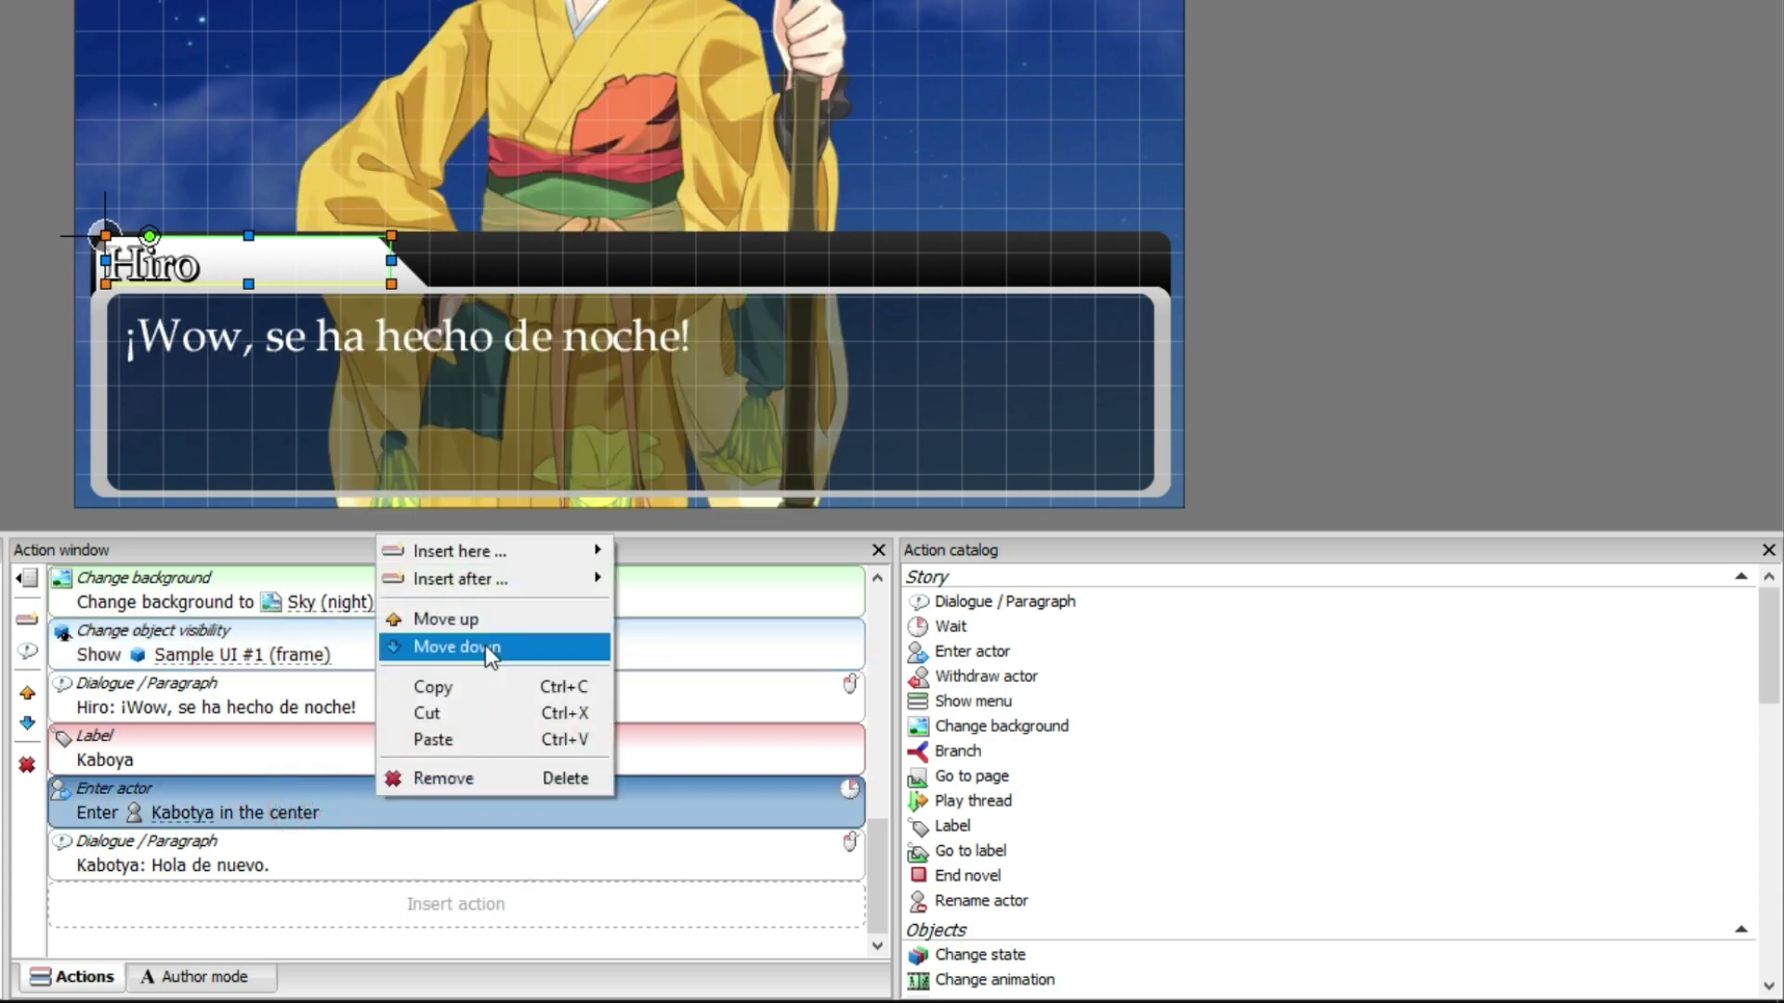
click(481, 740)
- Set the event of the Show menu option "Cambiar fondo" to Go to label, with Fondo as the label name
scroll(511, 845, up, 3)
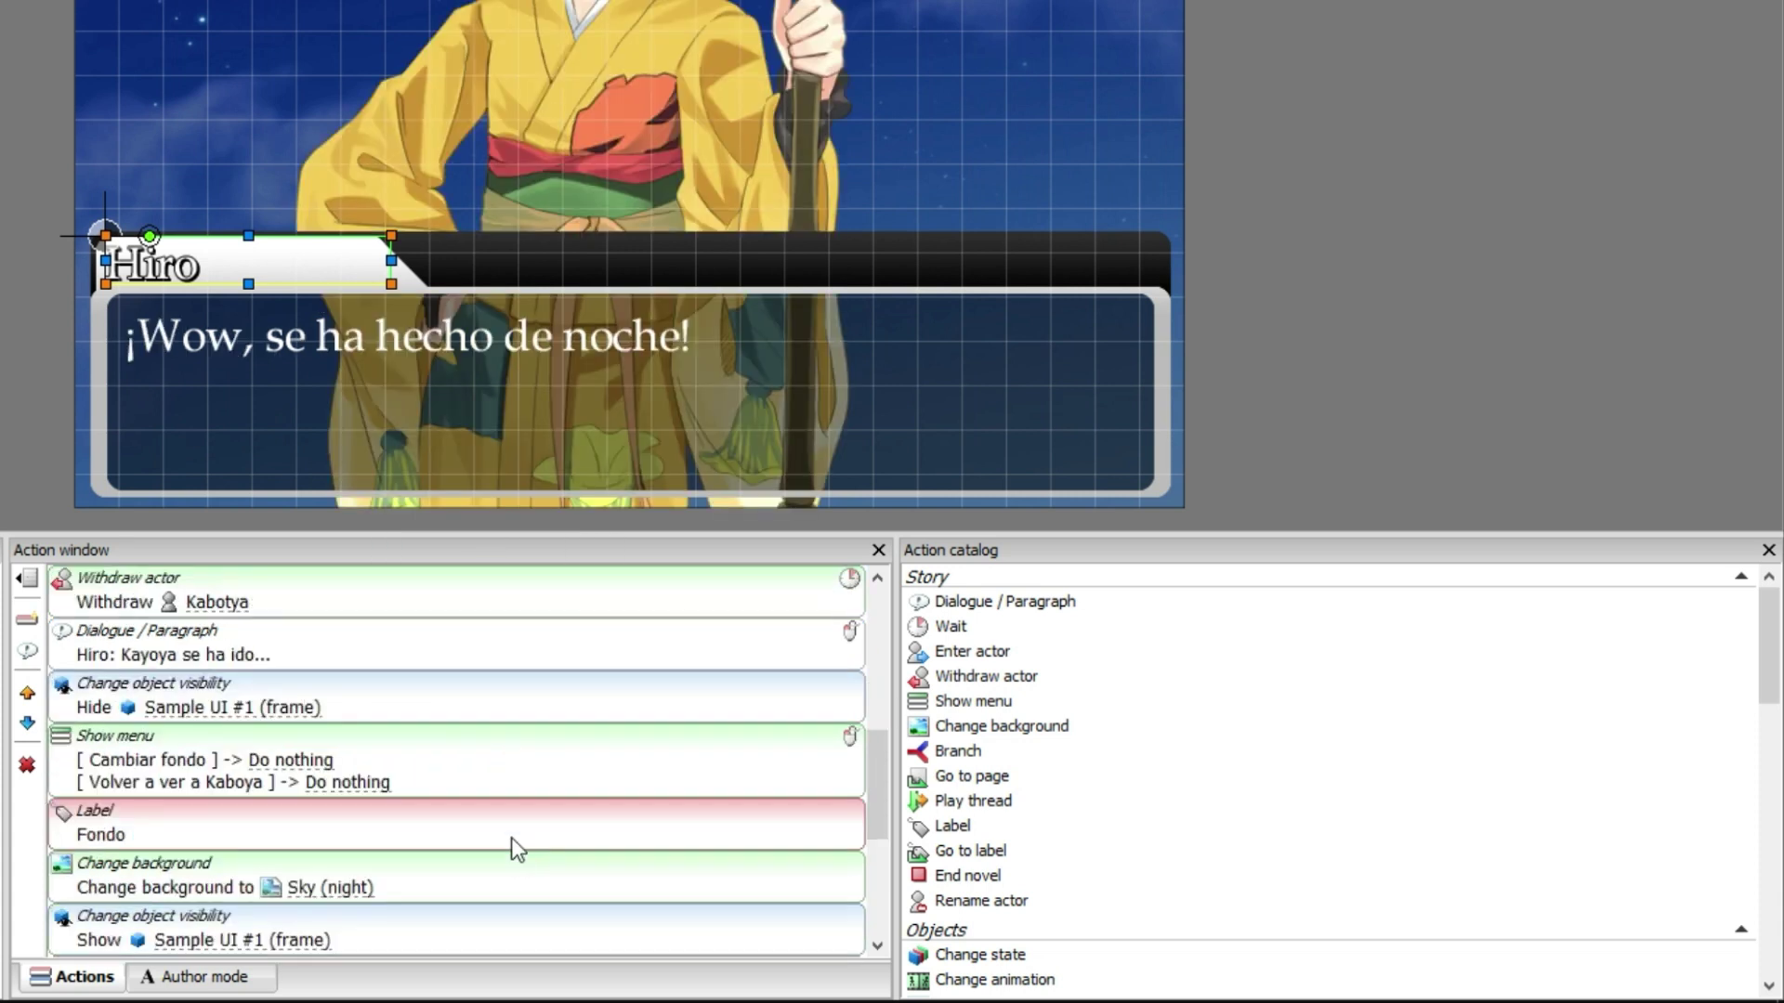
double_click(466, 756)
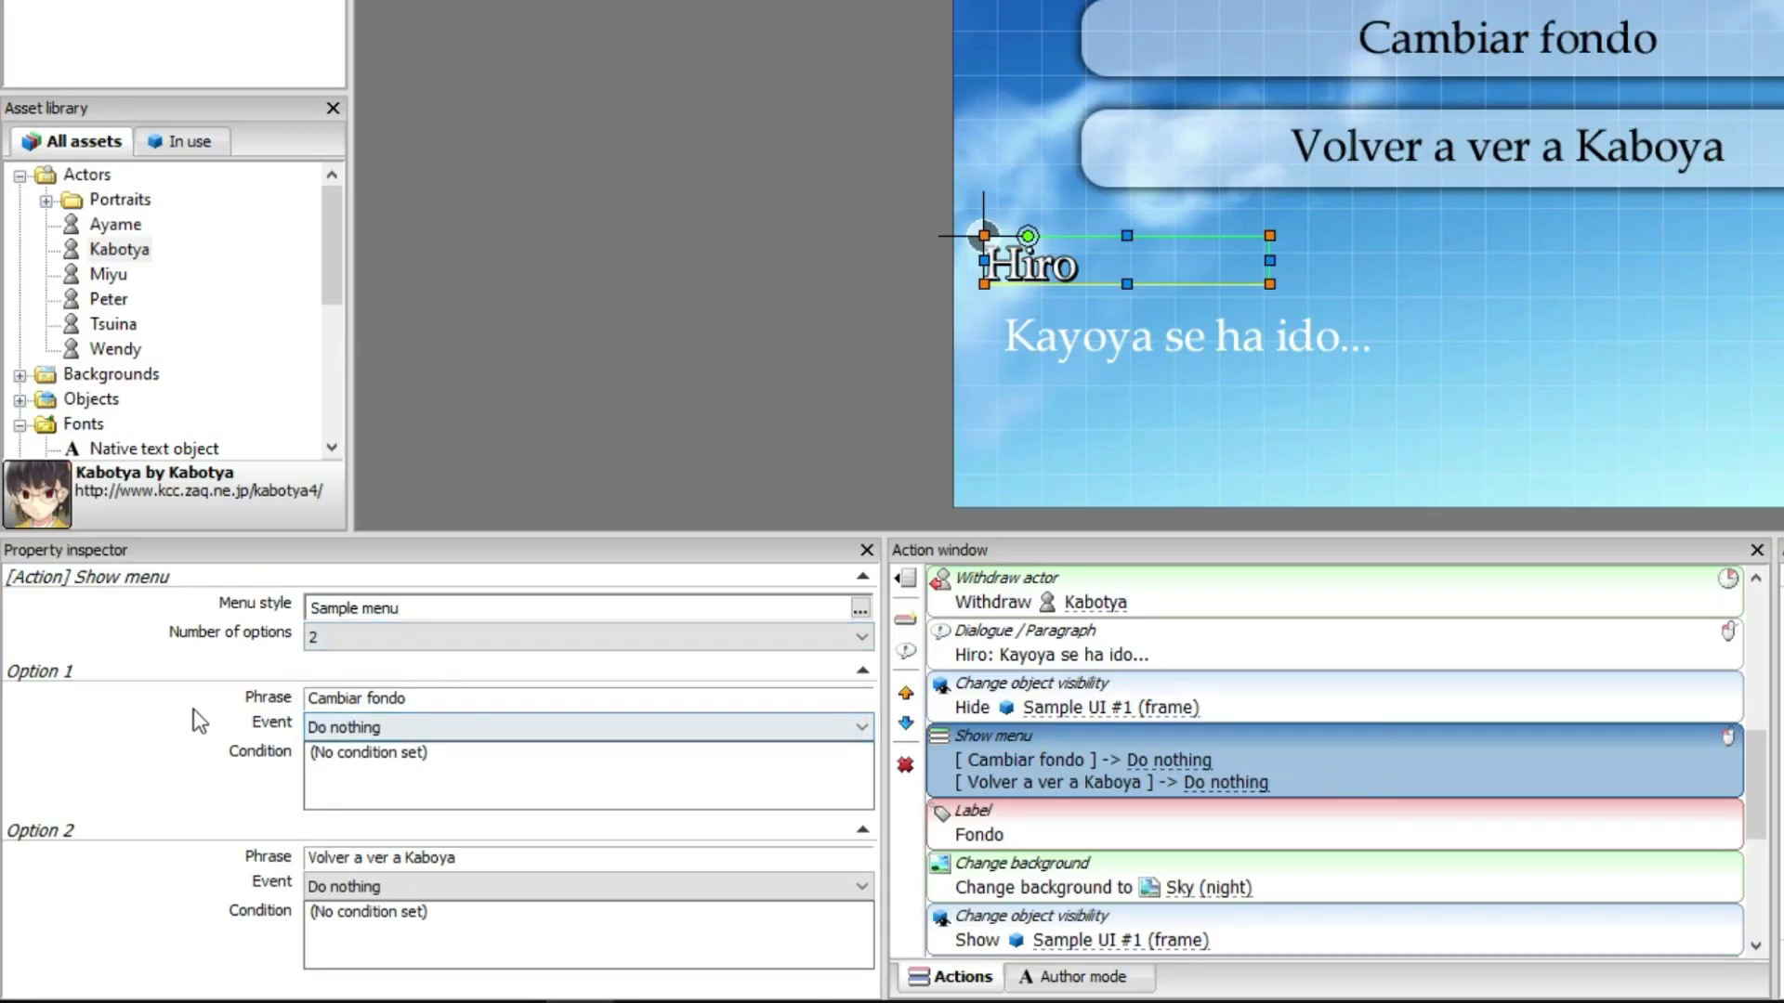
click(526, 727)
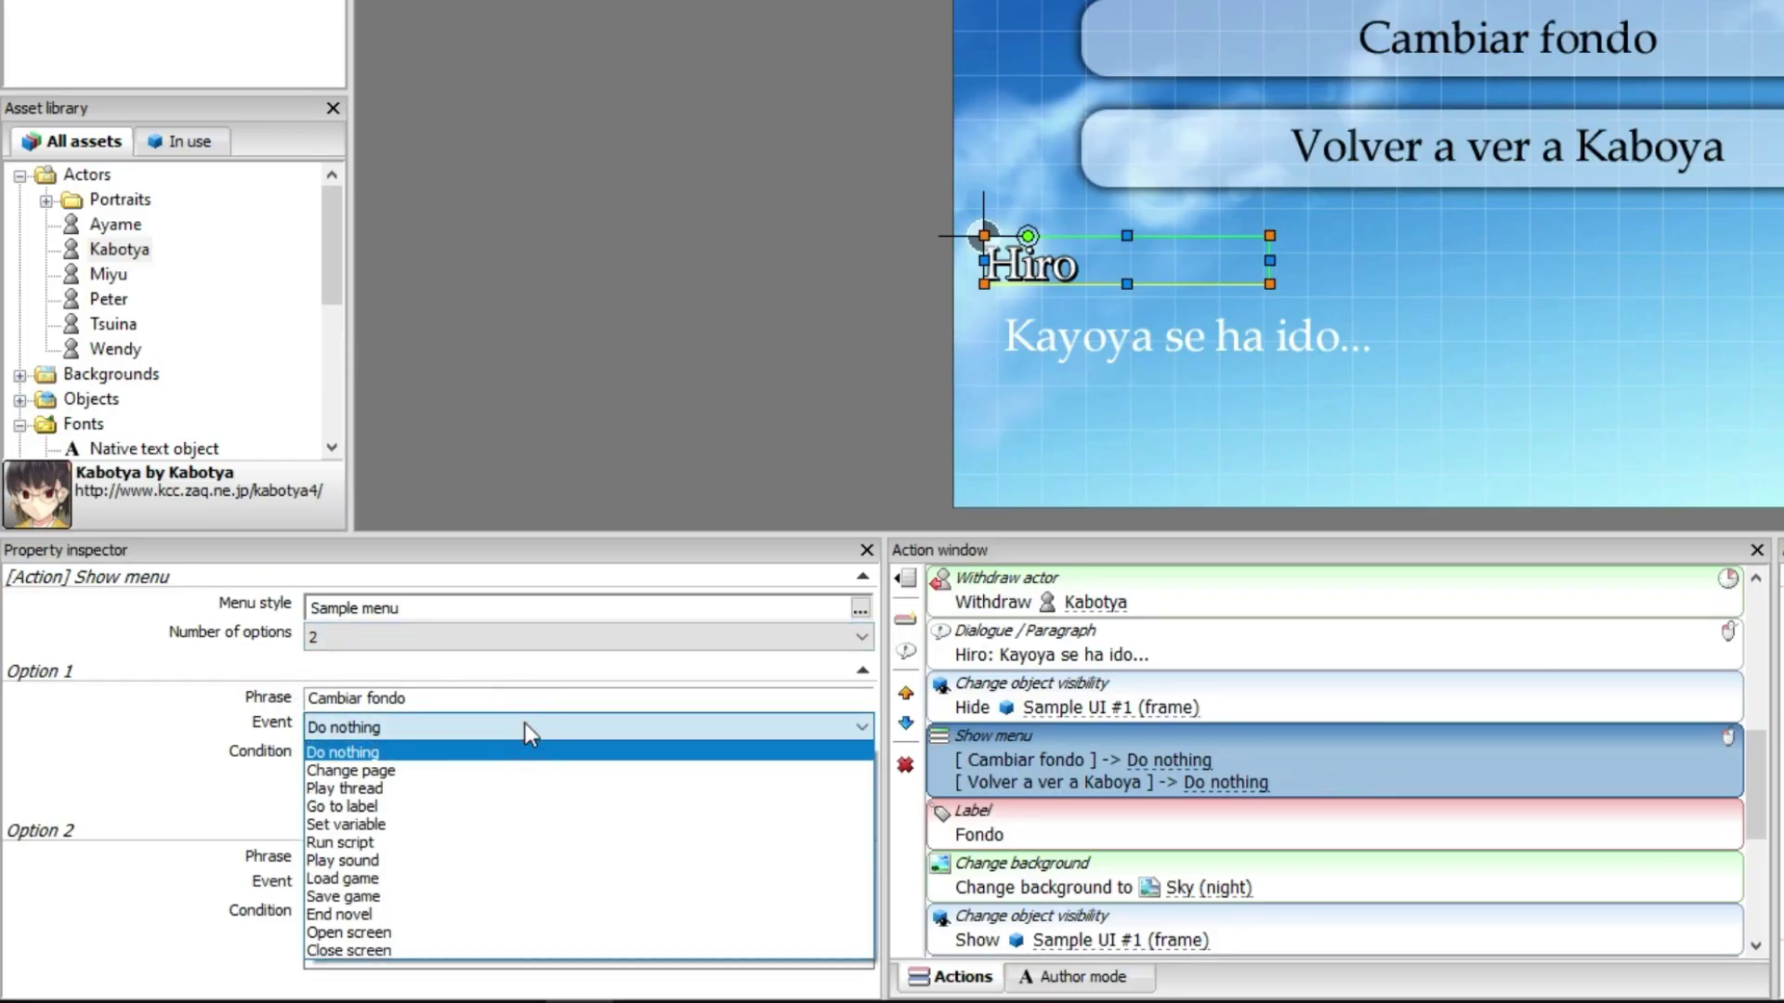
click(381, 805)
click(446, 756)
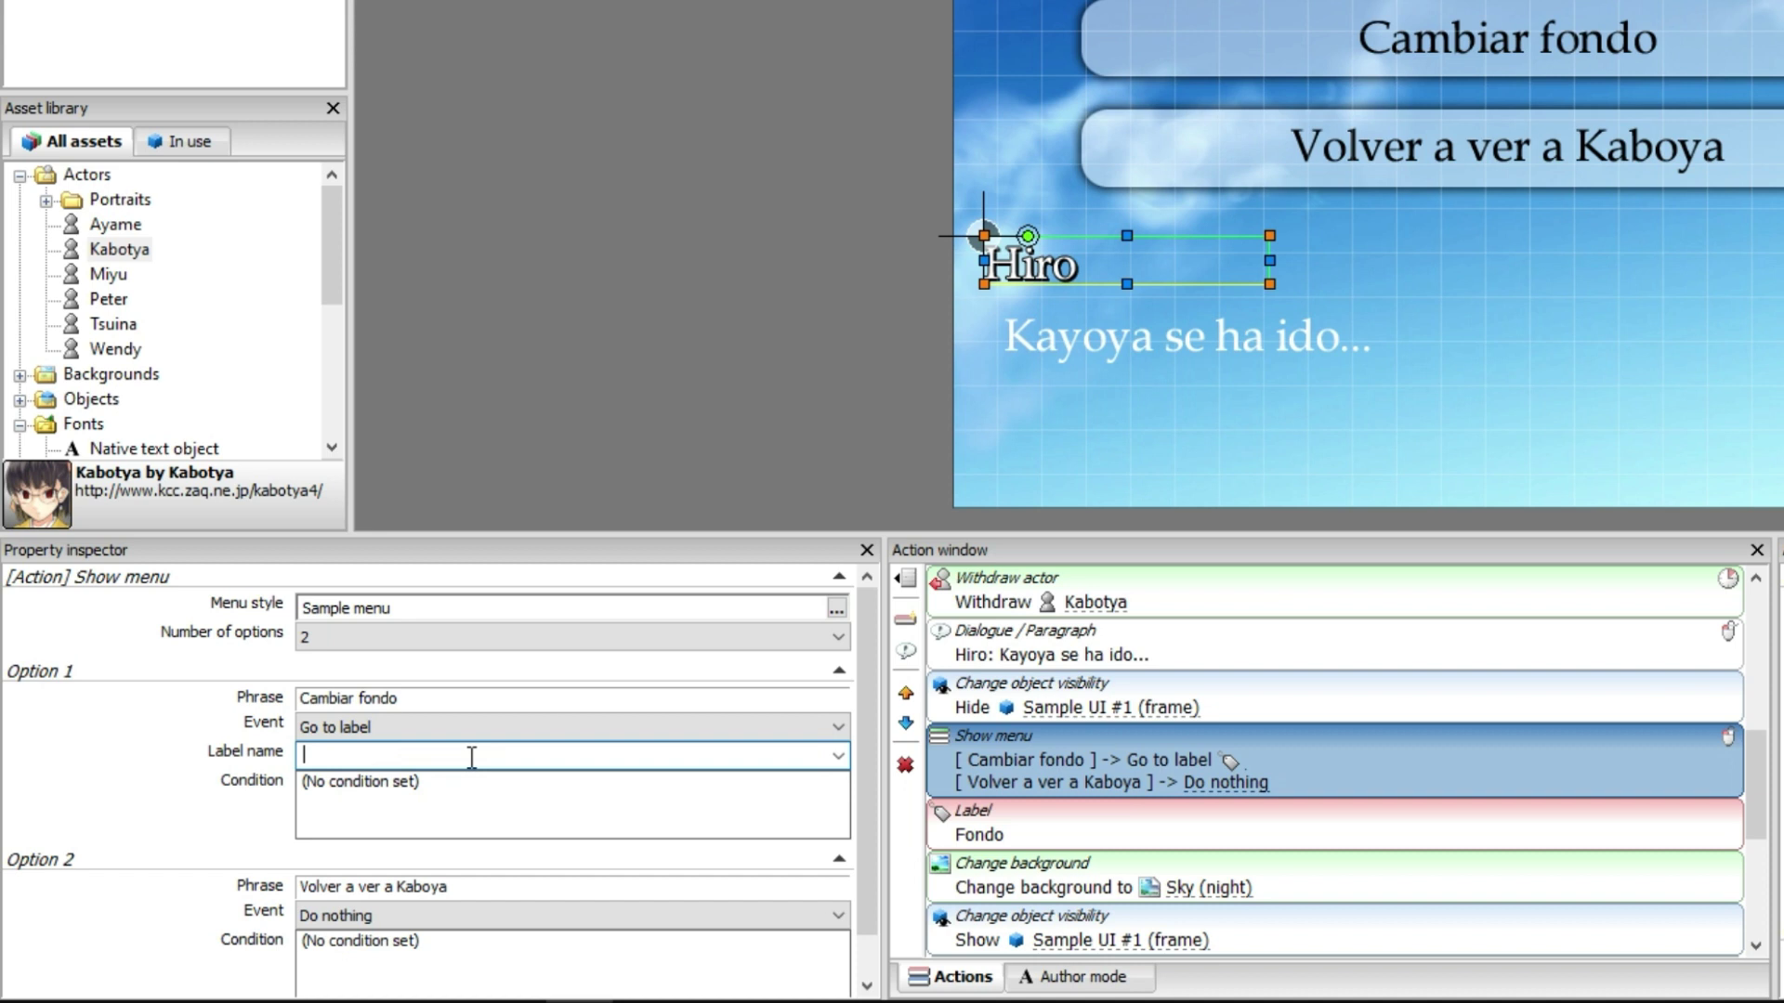
text(Fondo)
click(838, 756)
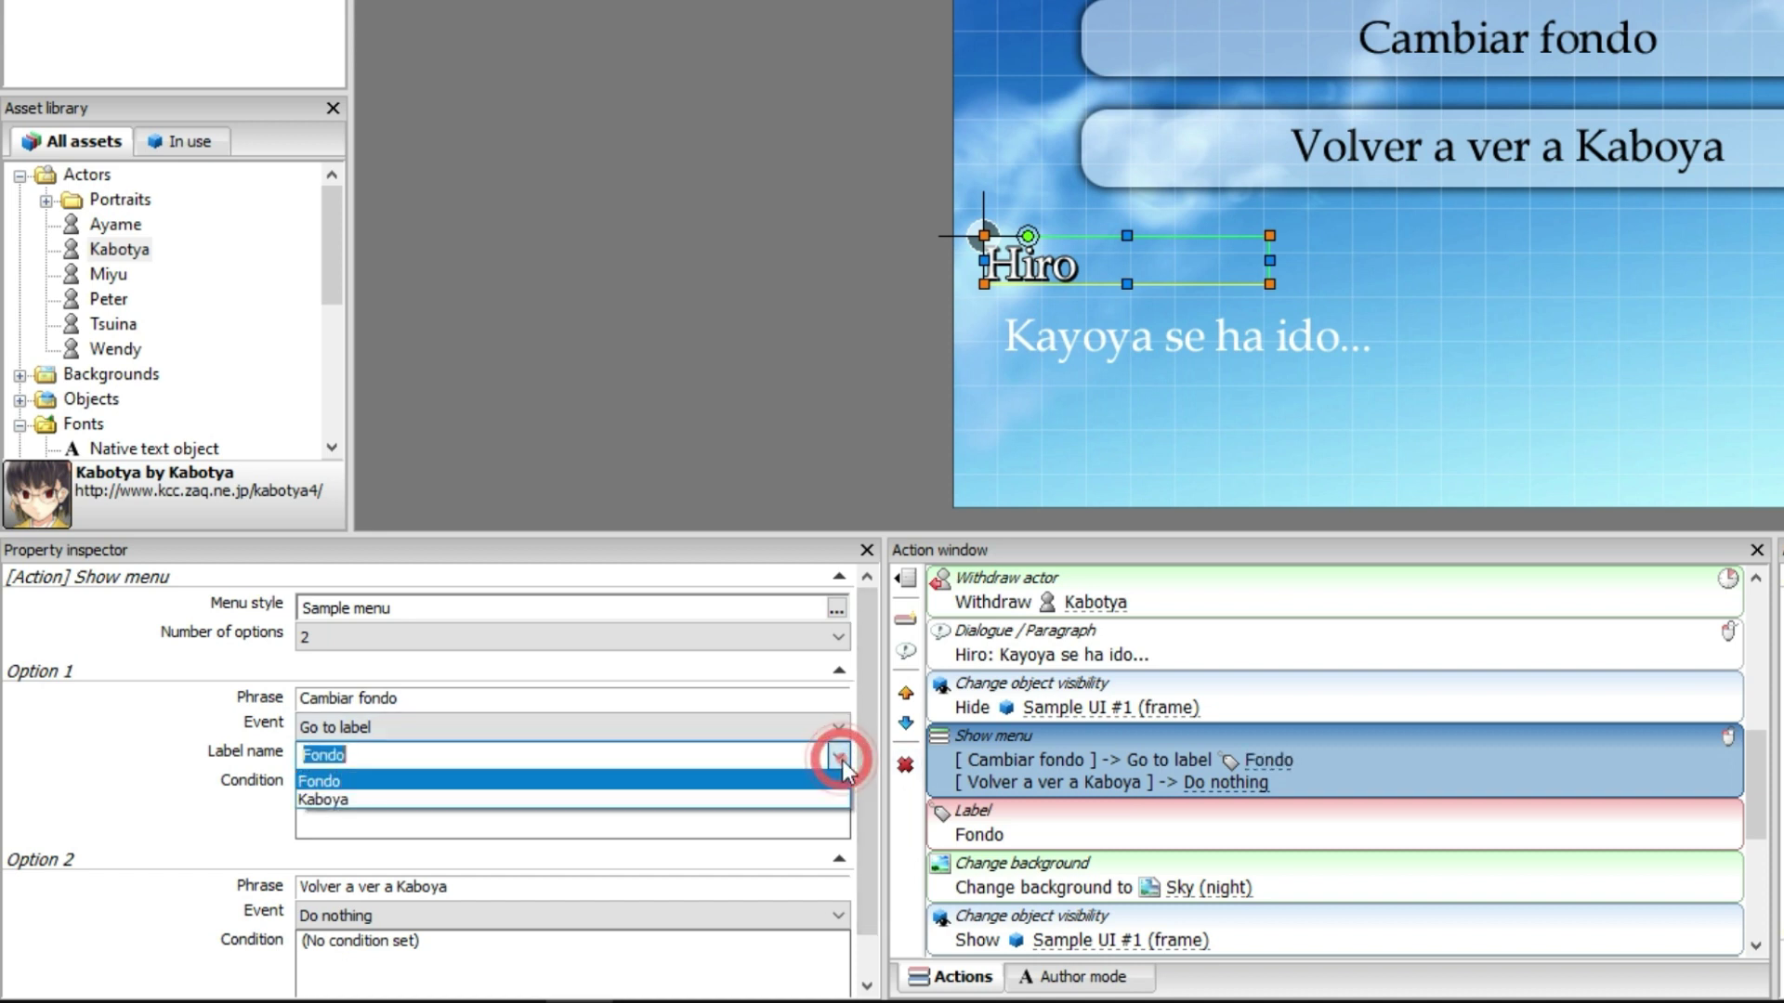
click(762, 785)
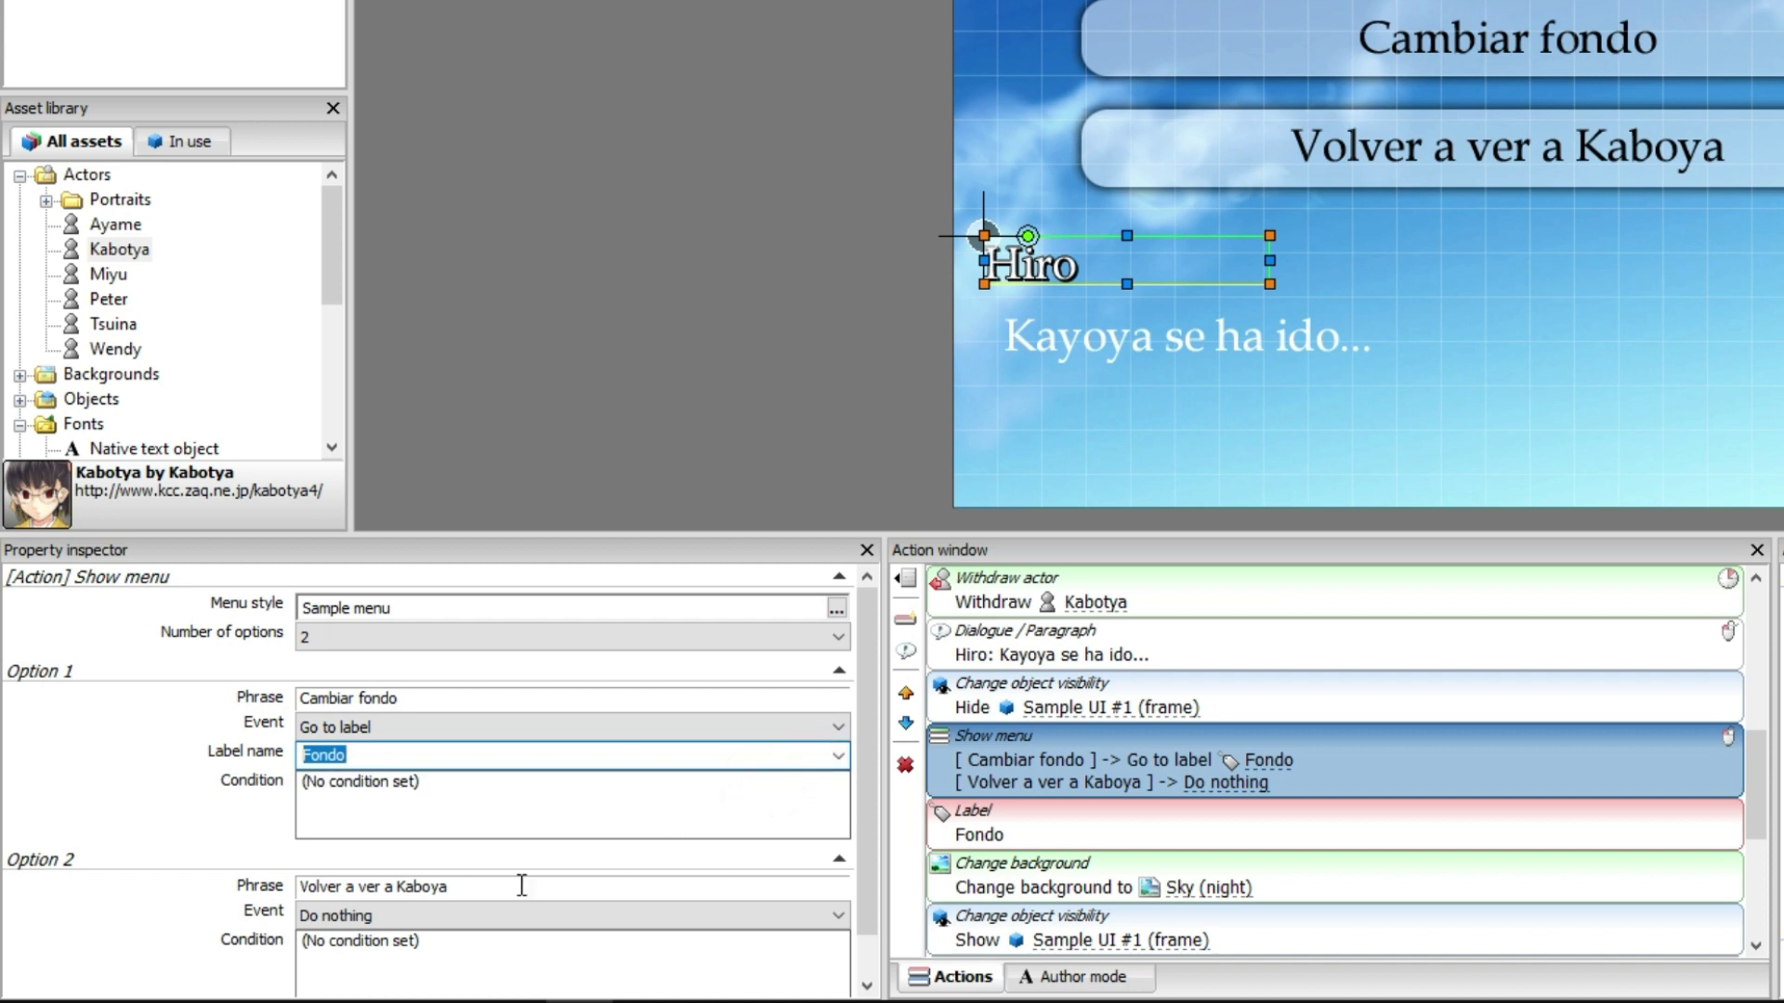
- Set the event of the menu option "Volver a ver a Kaboya" to Go to label, with Kaboya as the label name
click(183, 858)
click(838, 870)
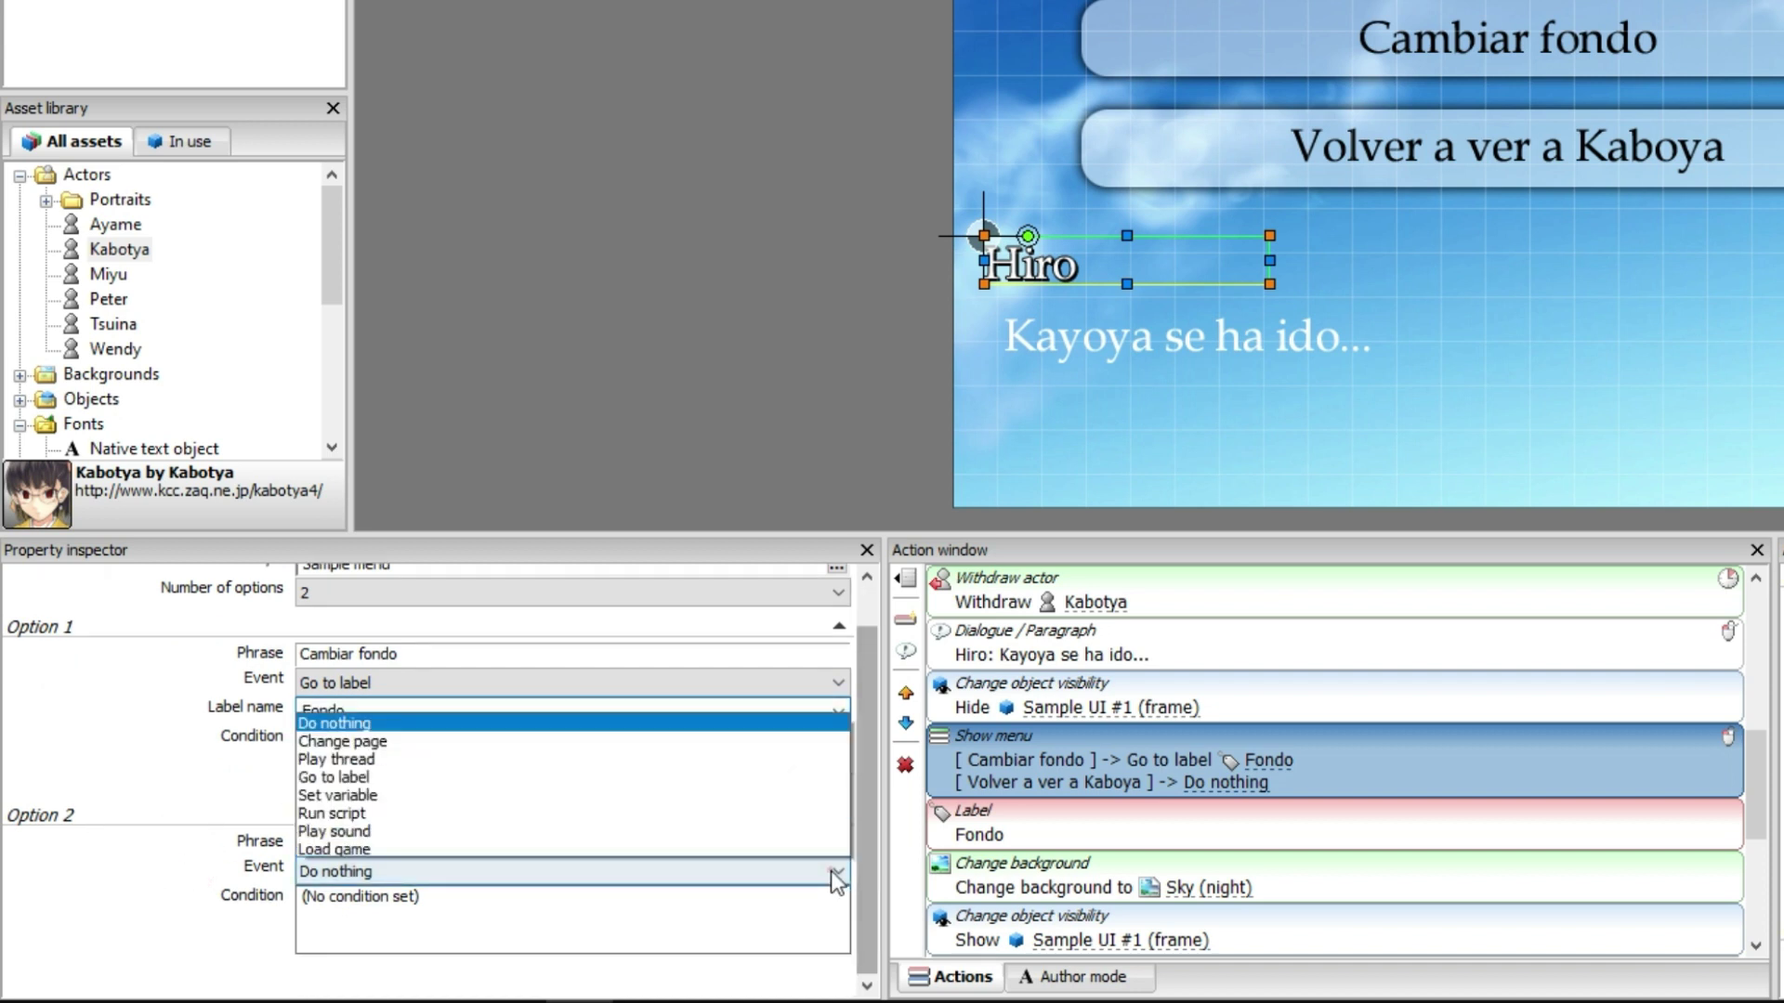
click(438, 701)
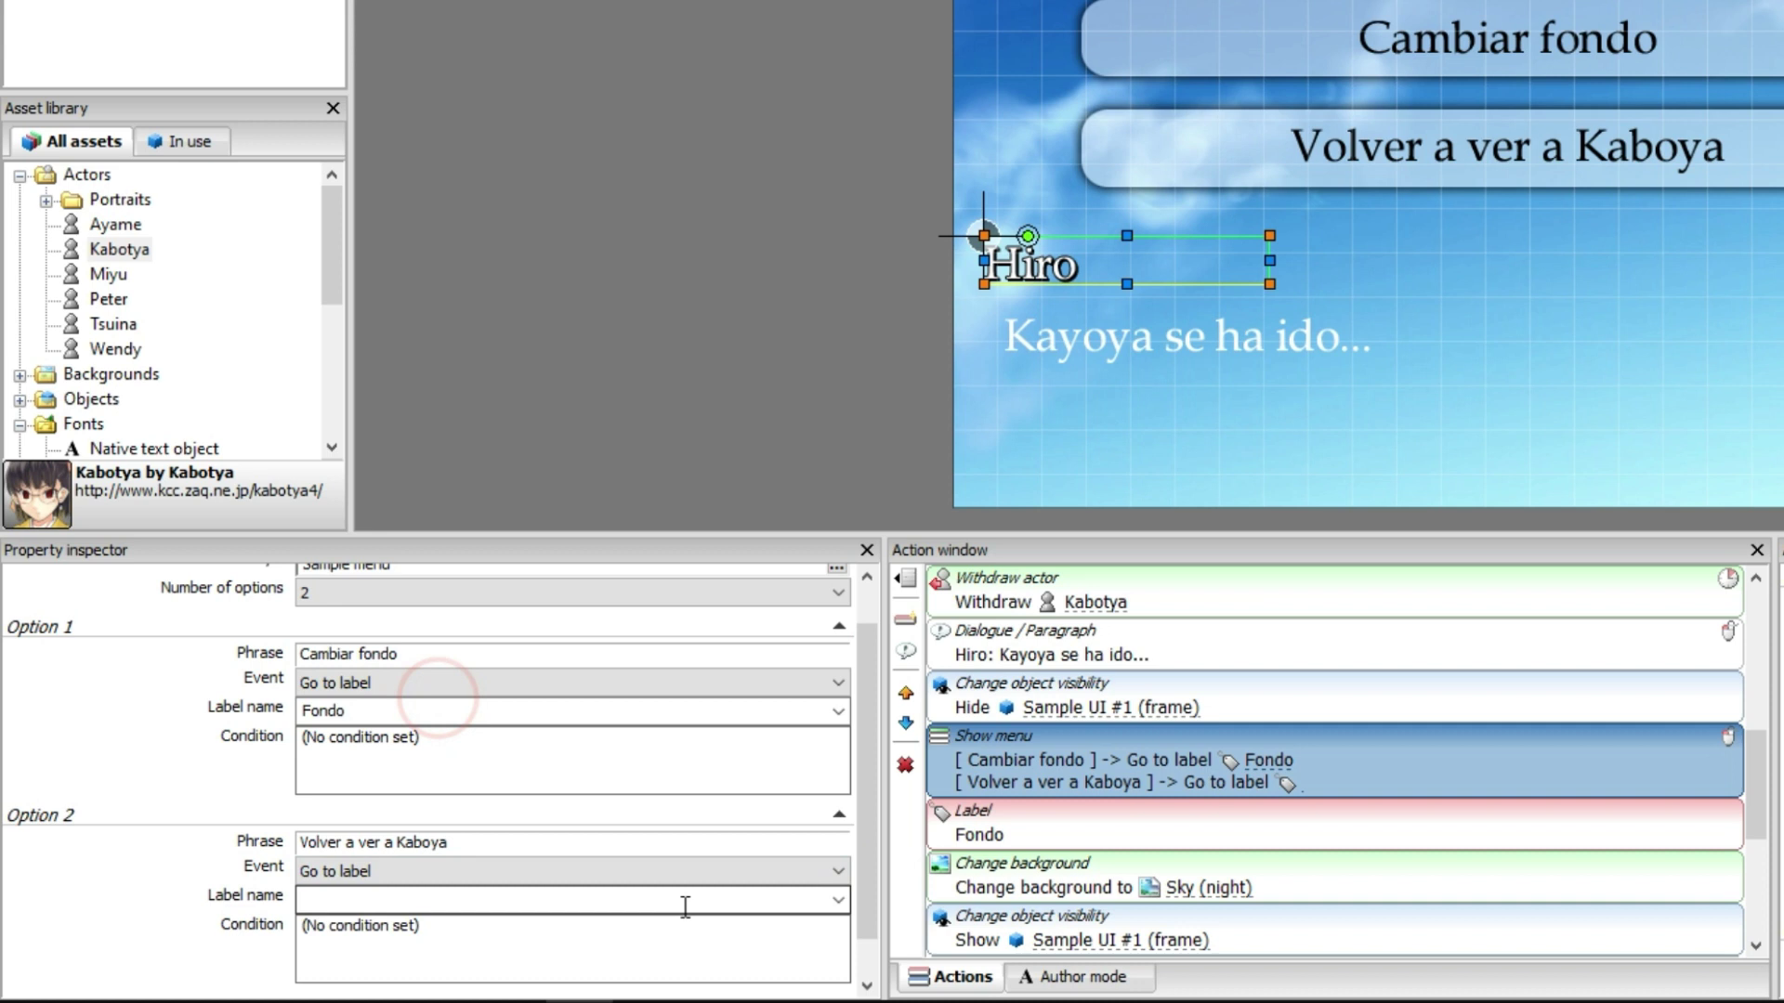
click(838, 898)
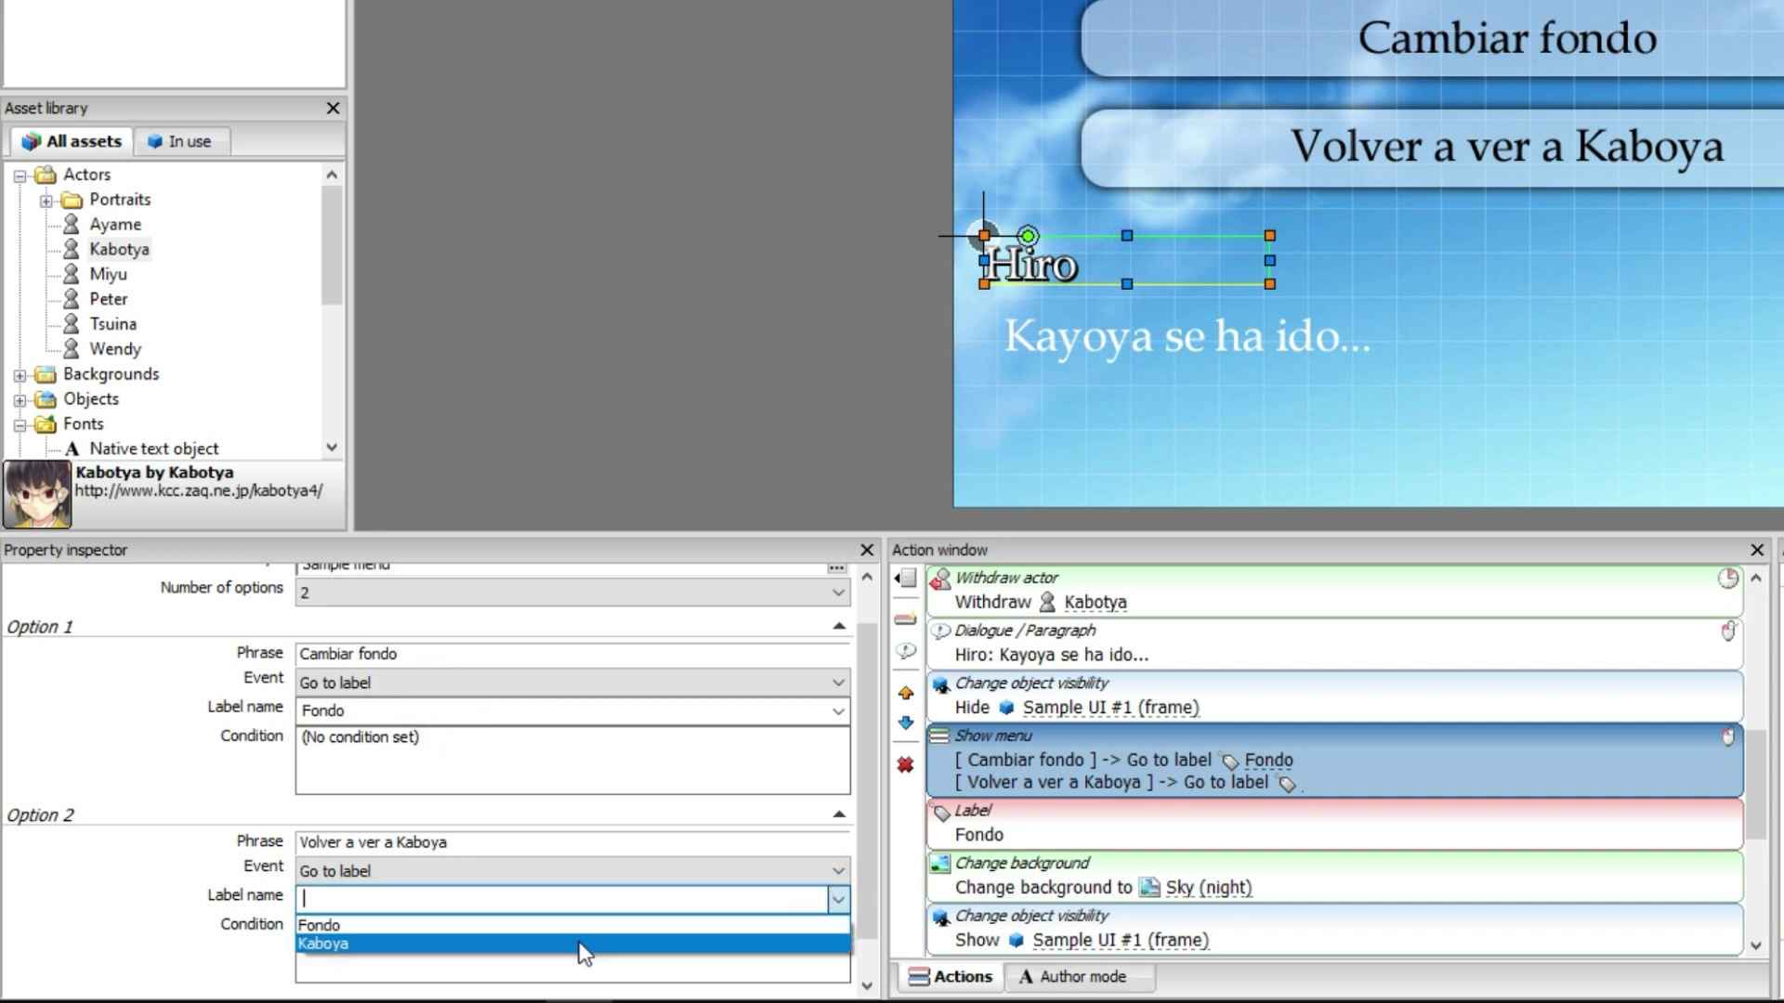
click(506, 944)
click(699, 436)
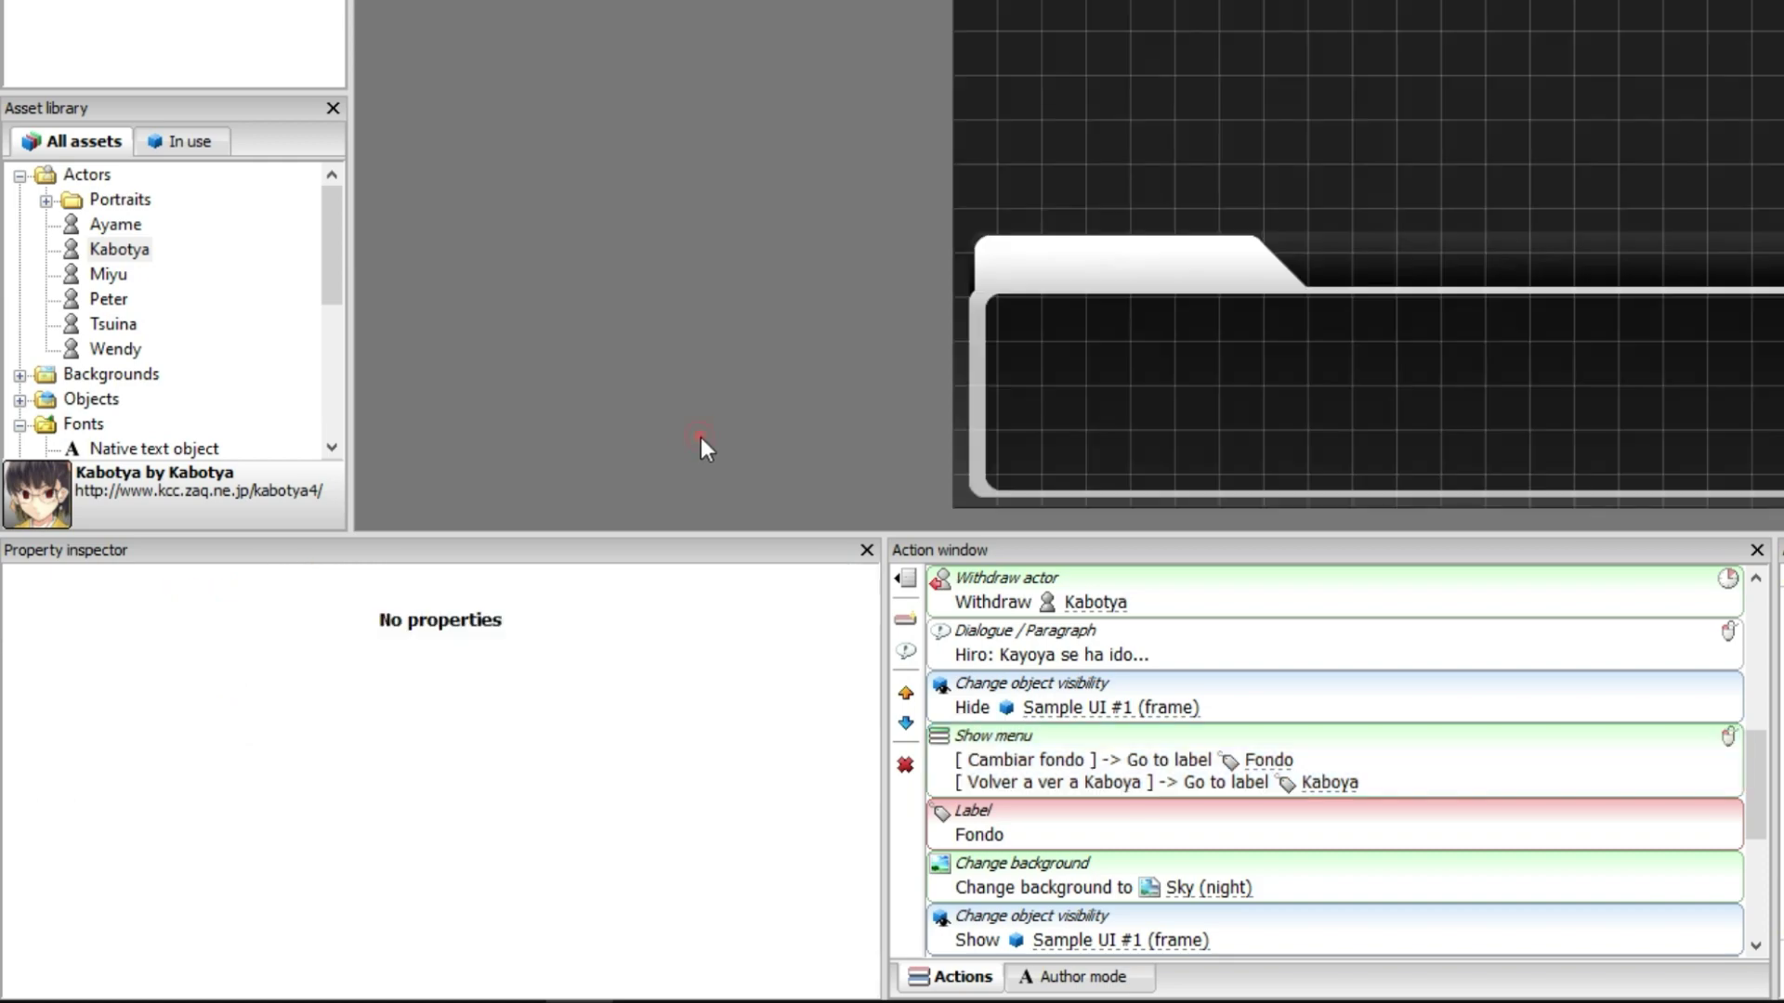
scroll(716, 783, up, 5)
scroll(316, 136, up, 1)
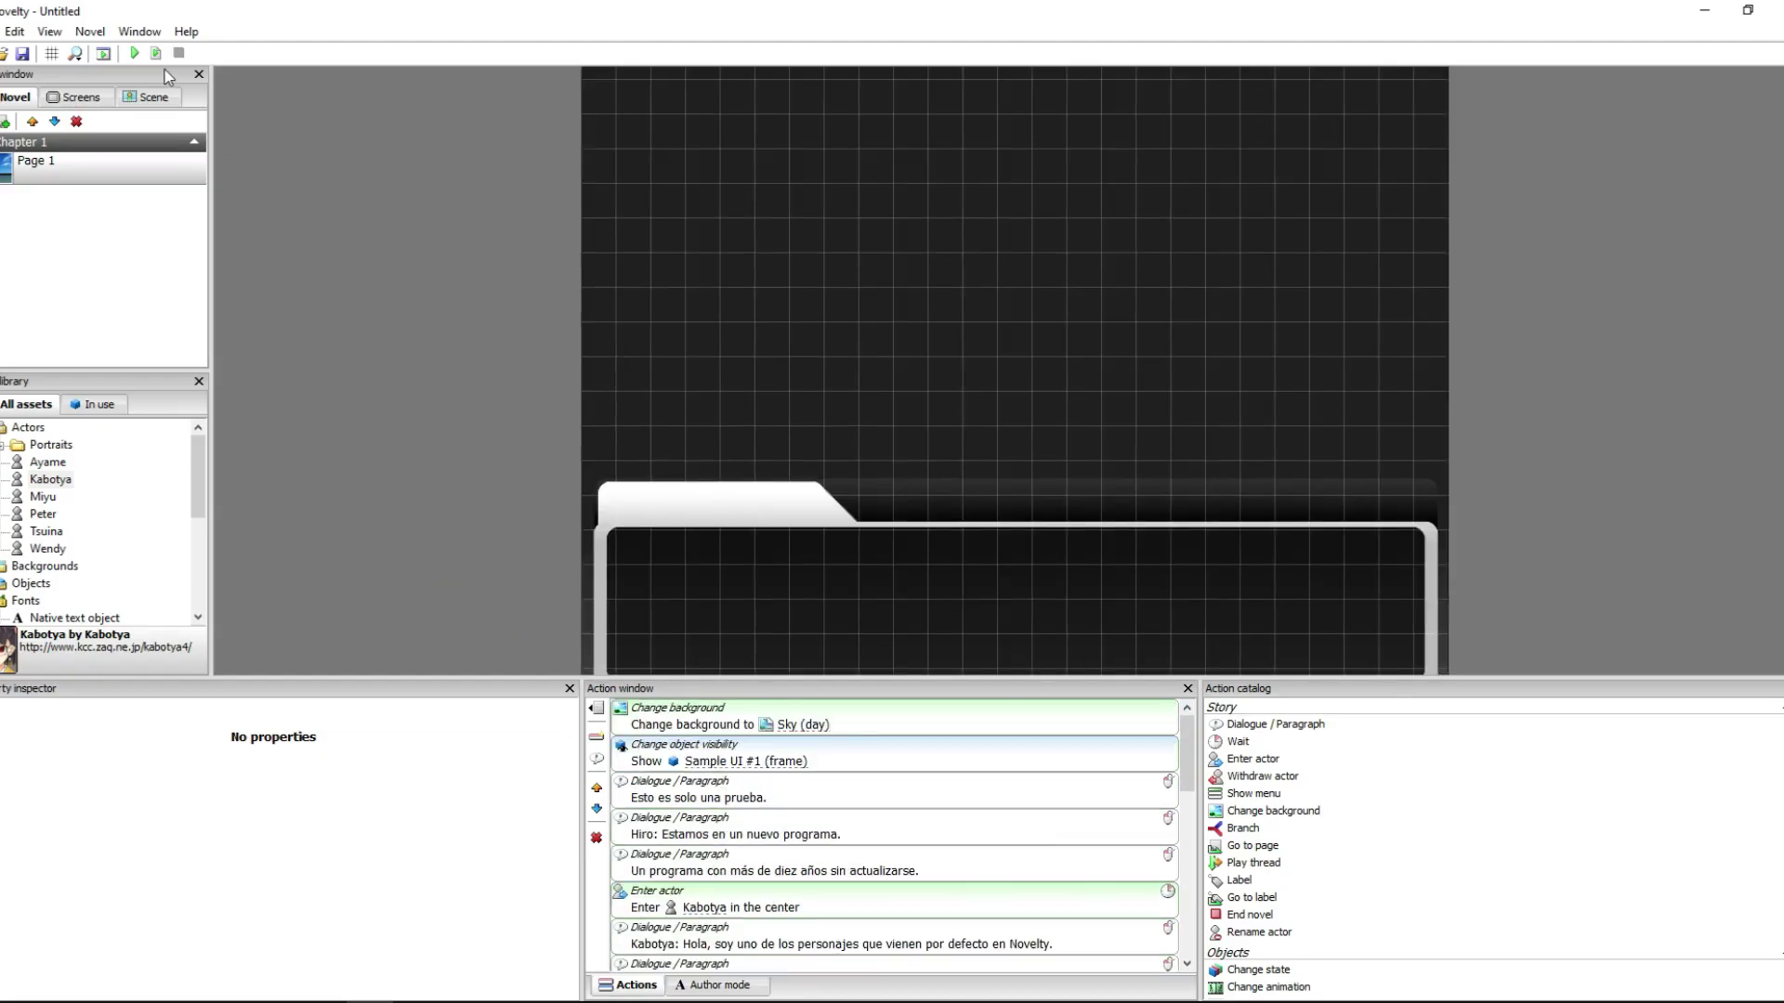
click(133, 53)
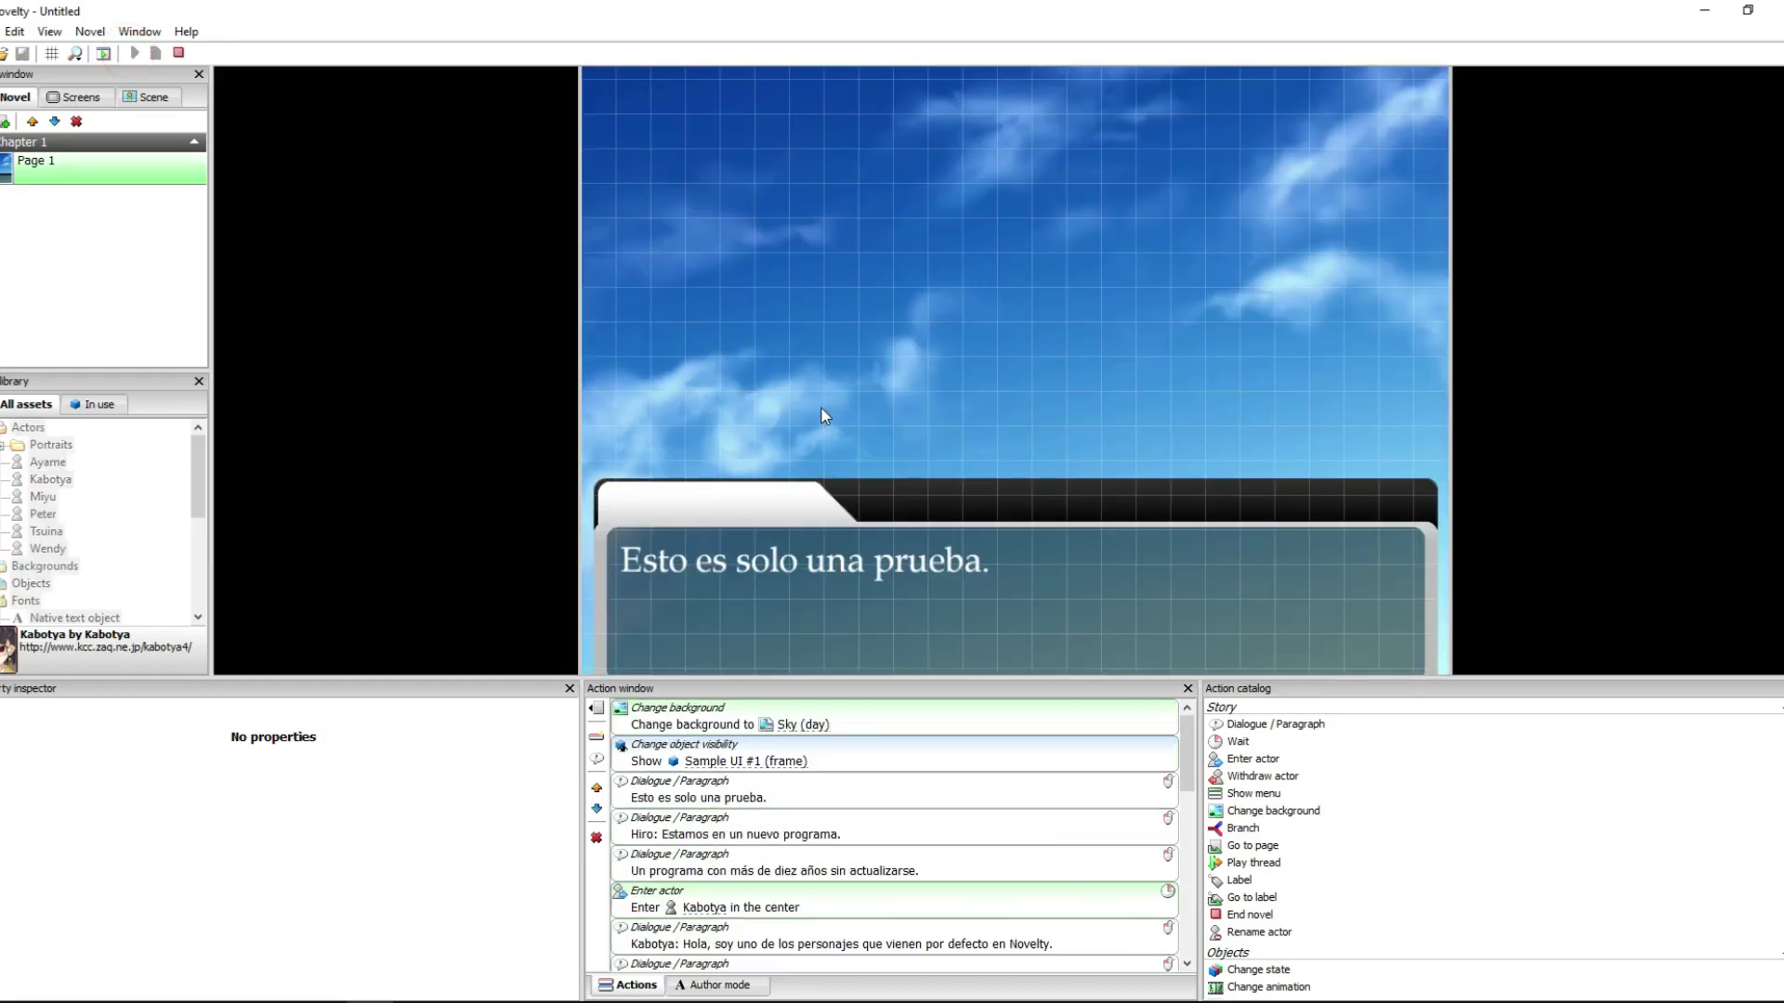
click(179, 52)
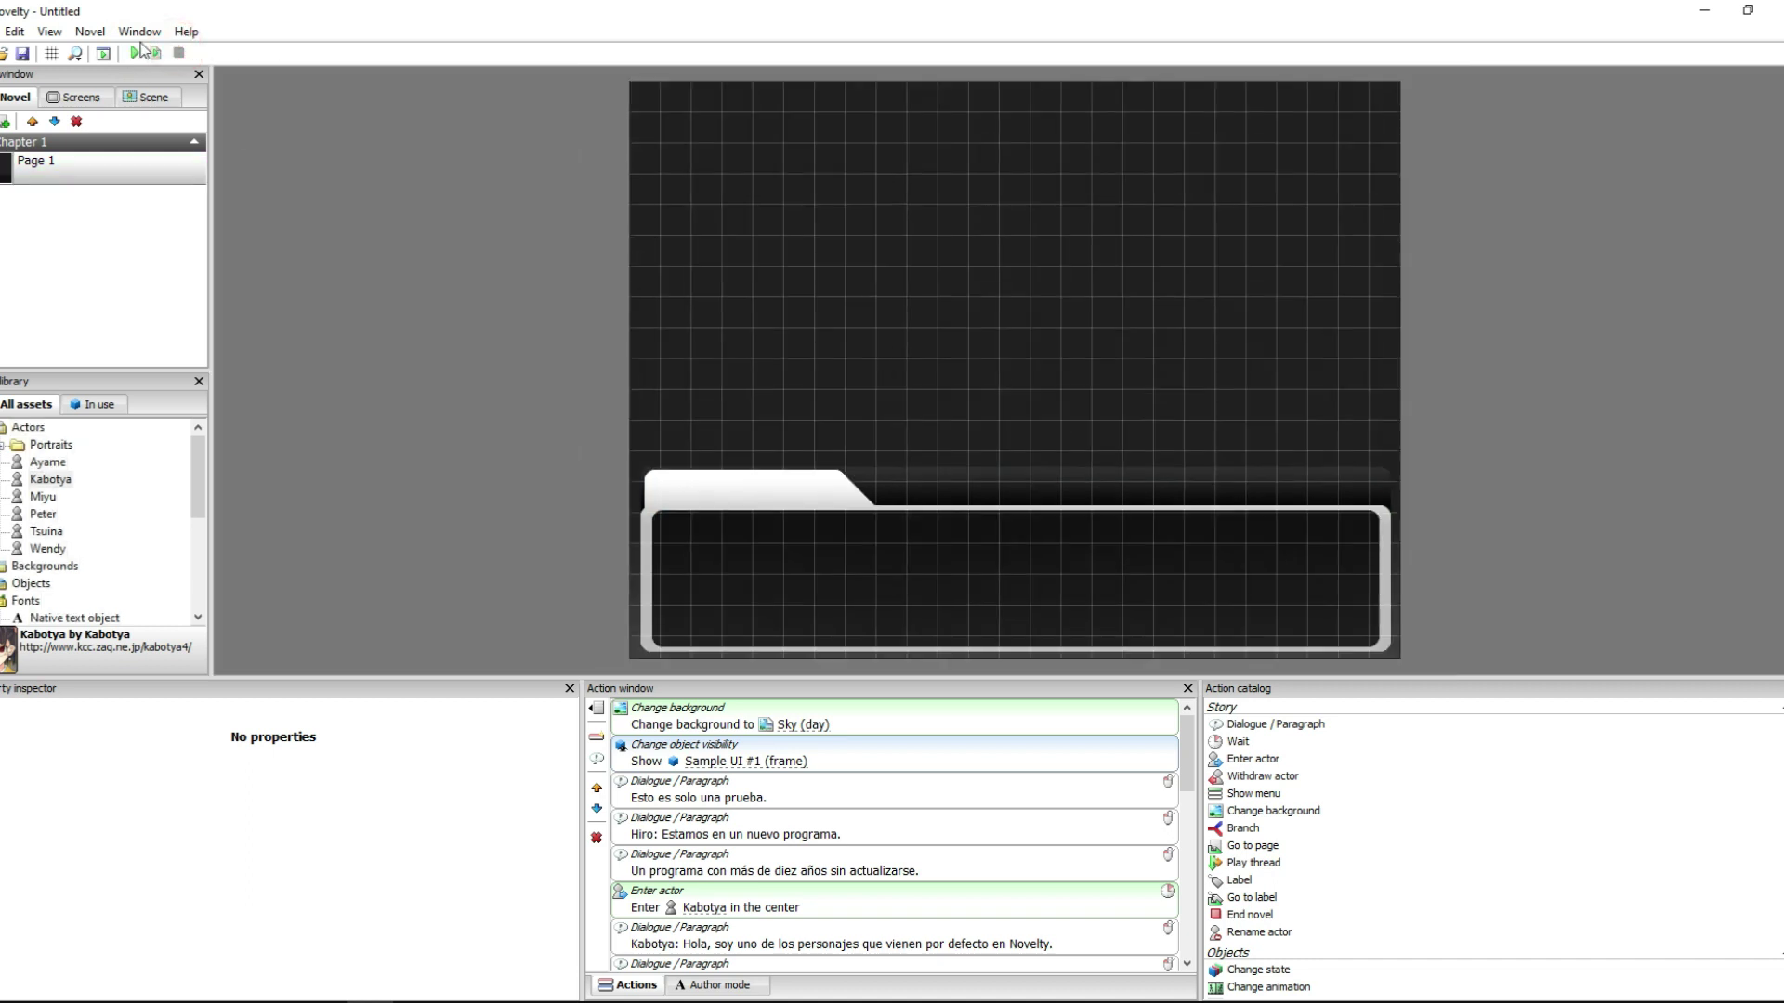
- Play the novel from the start, advance to the menu, and test the "Cambiar fondo" option through its following dialogue
click(135, 54)
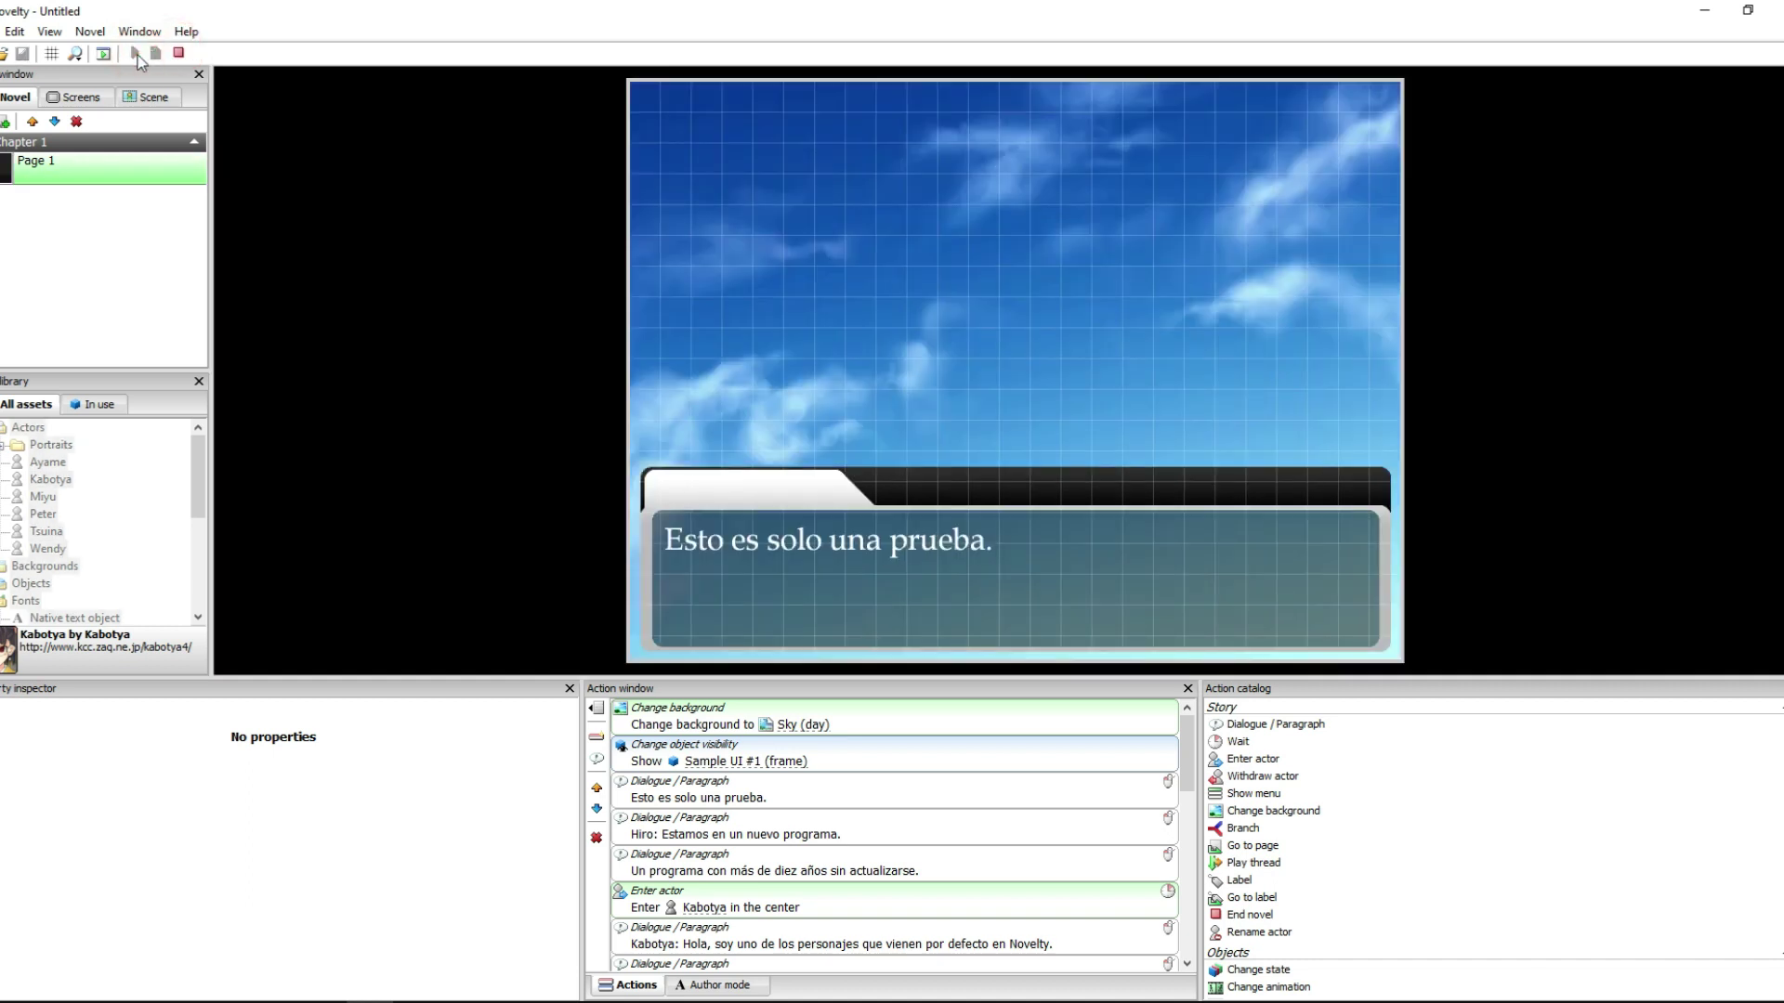
click(866, 545)
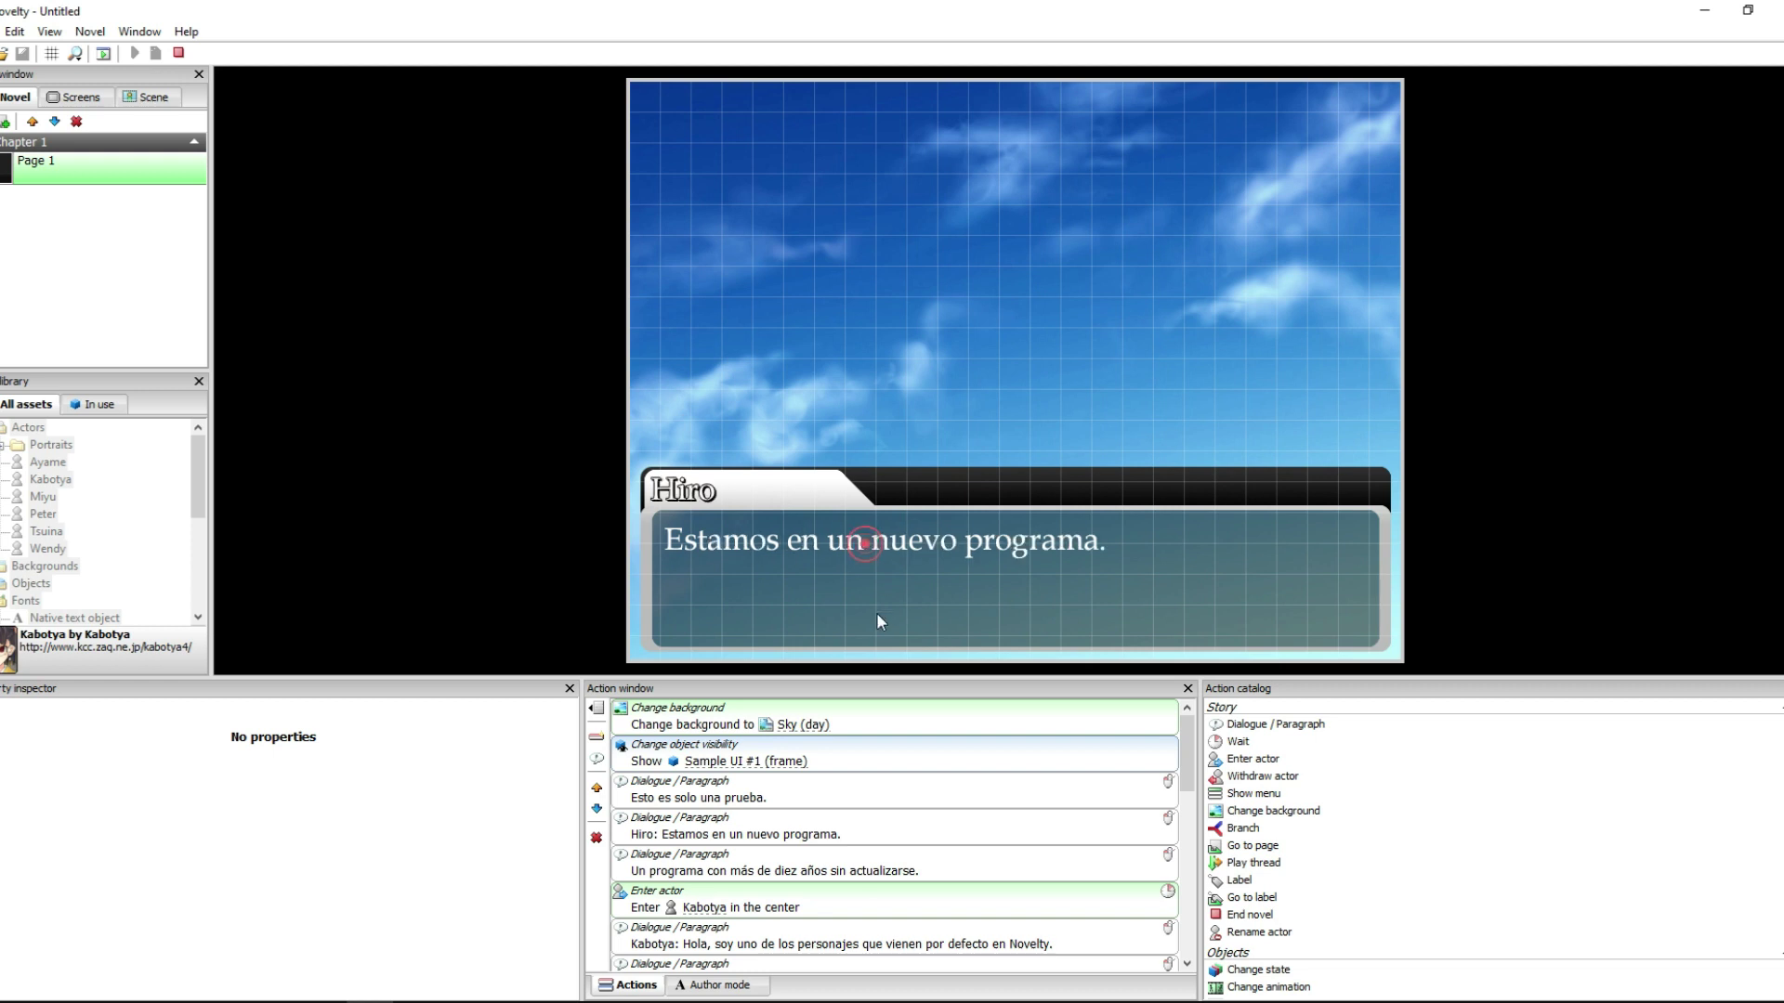
click(873, 600)
click(904, 596)
click(905, 596)
click(905, 596)
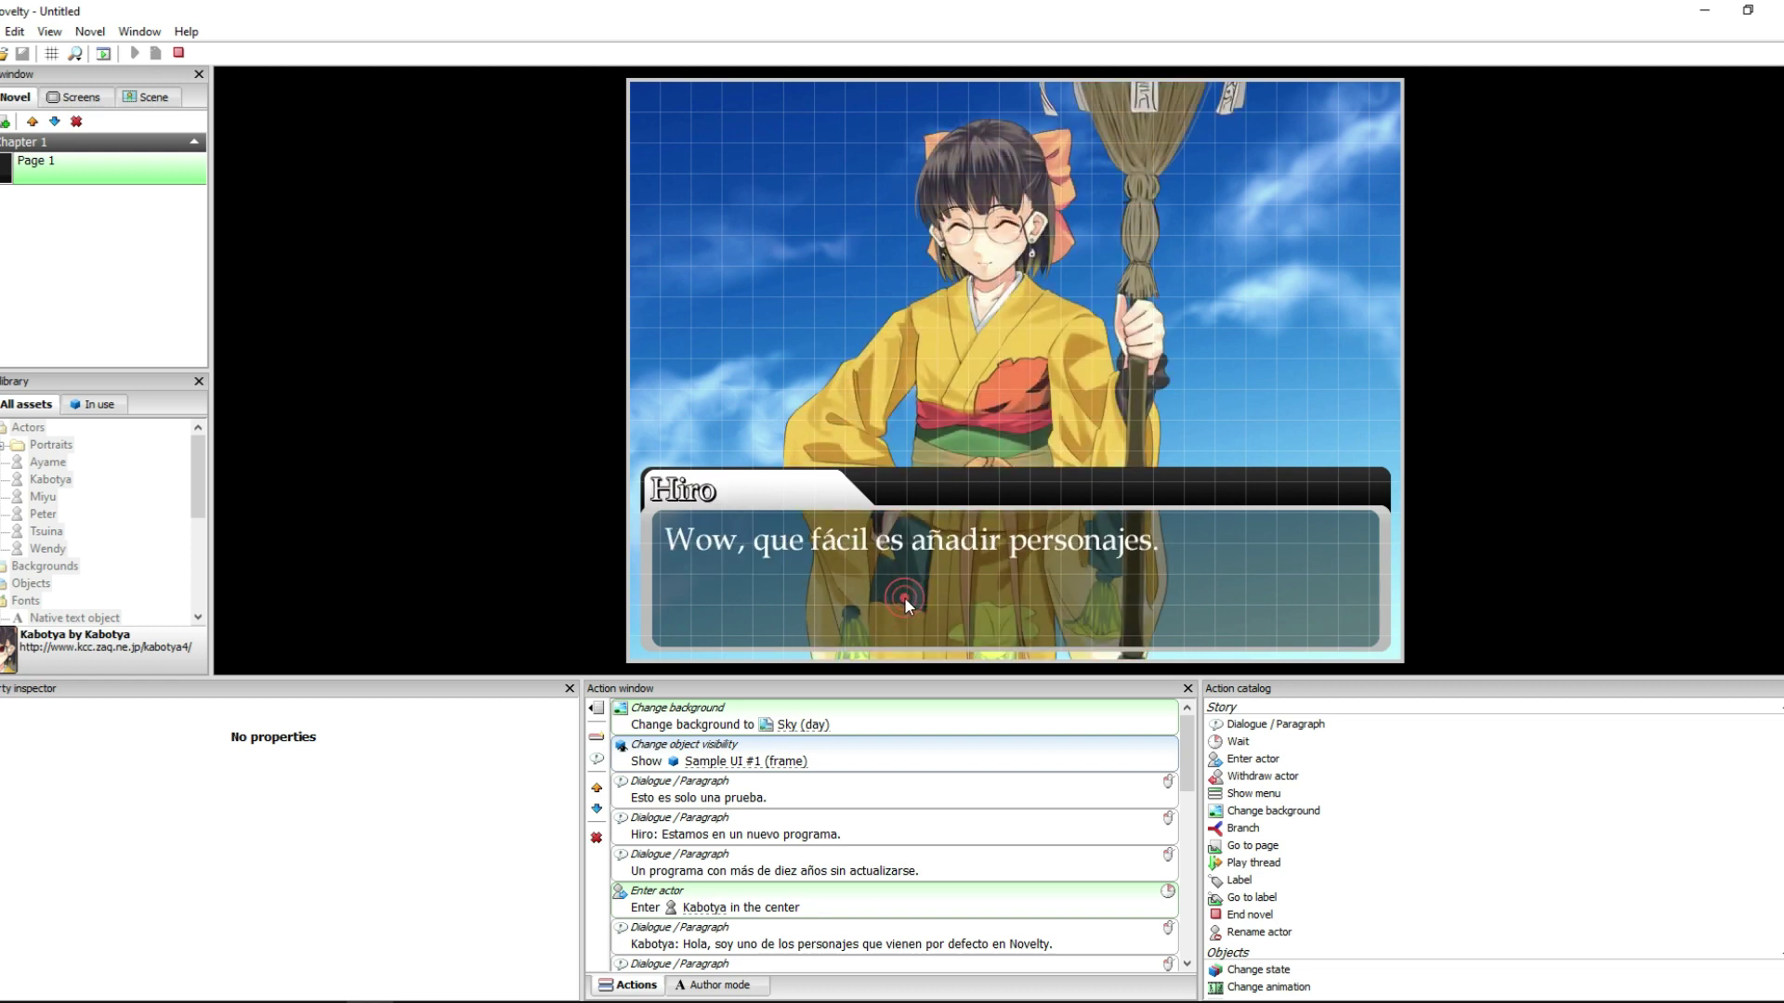
click(905, 596)
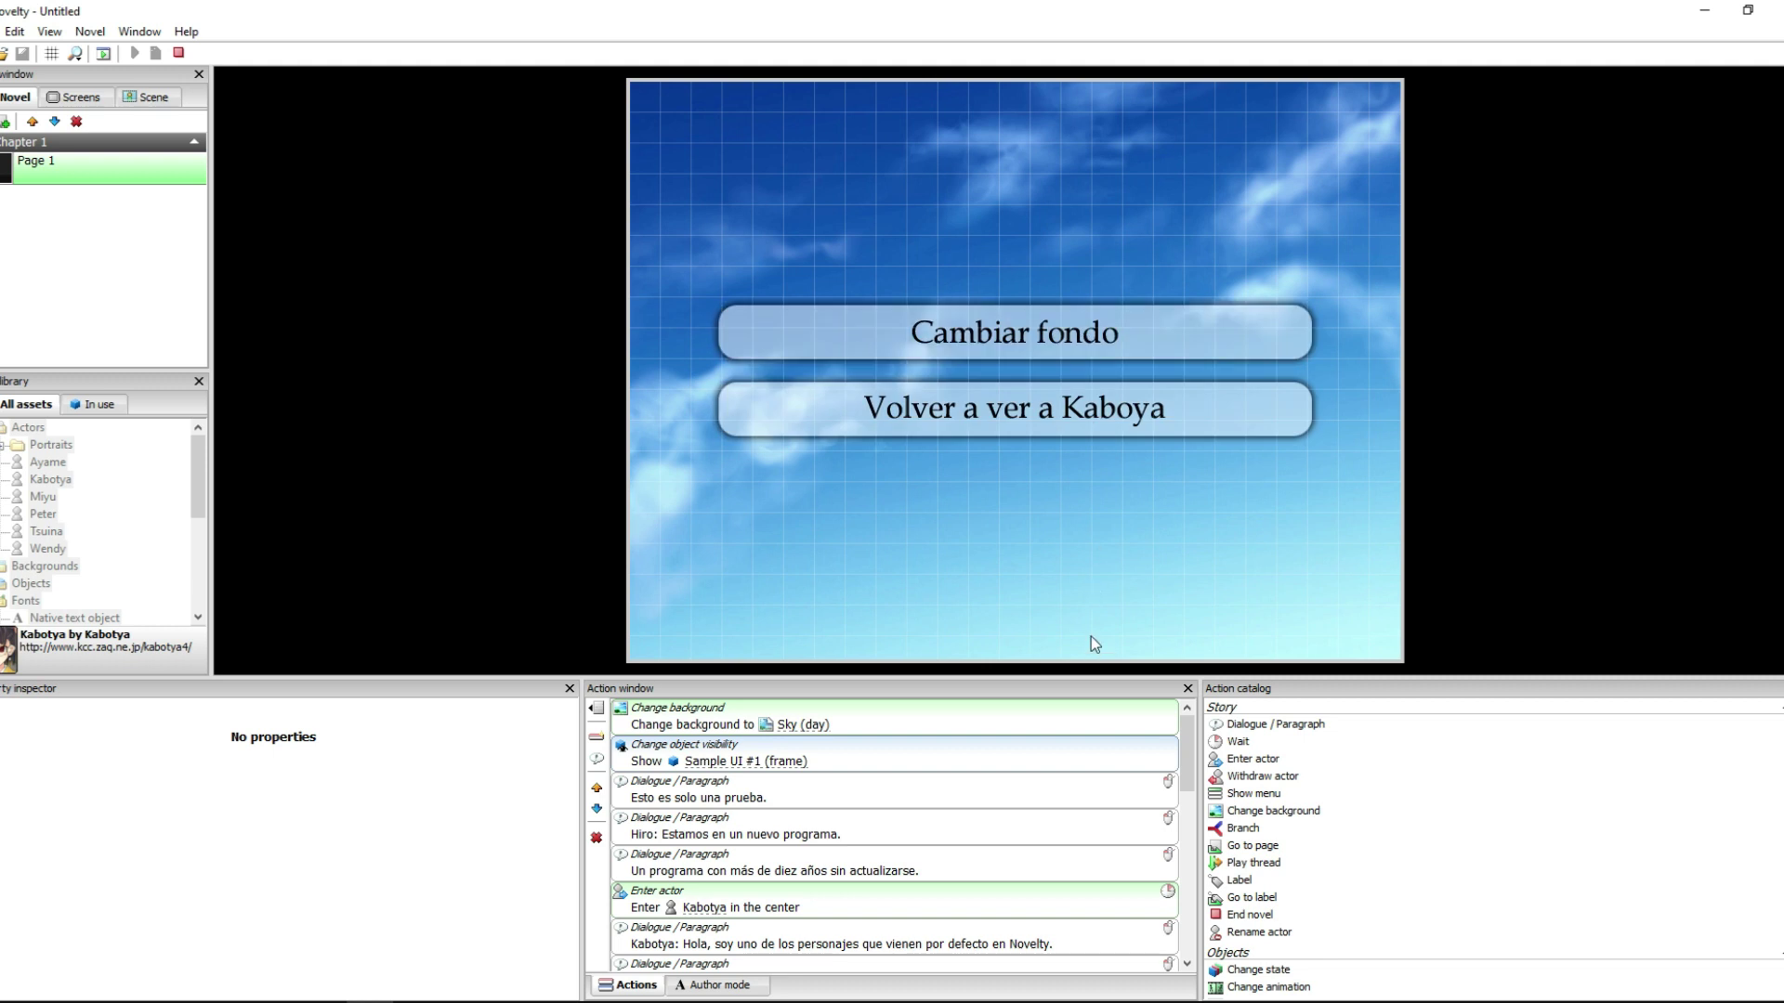
click(1070, 338)
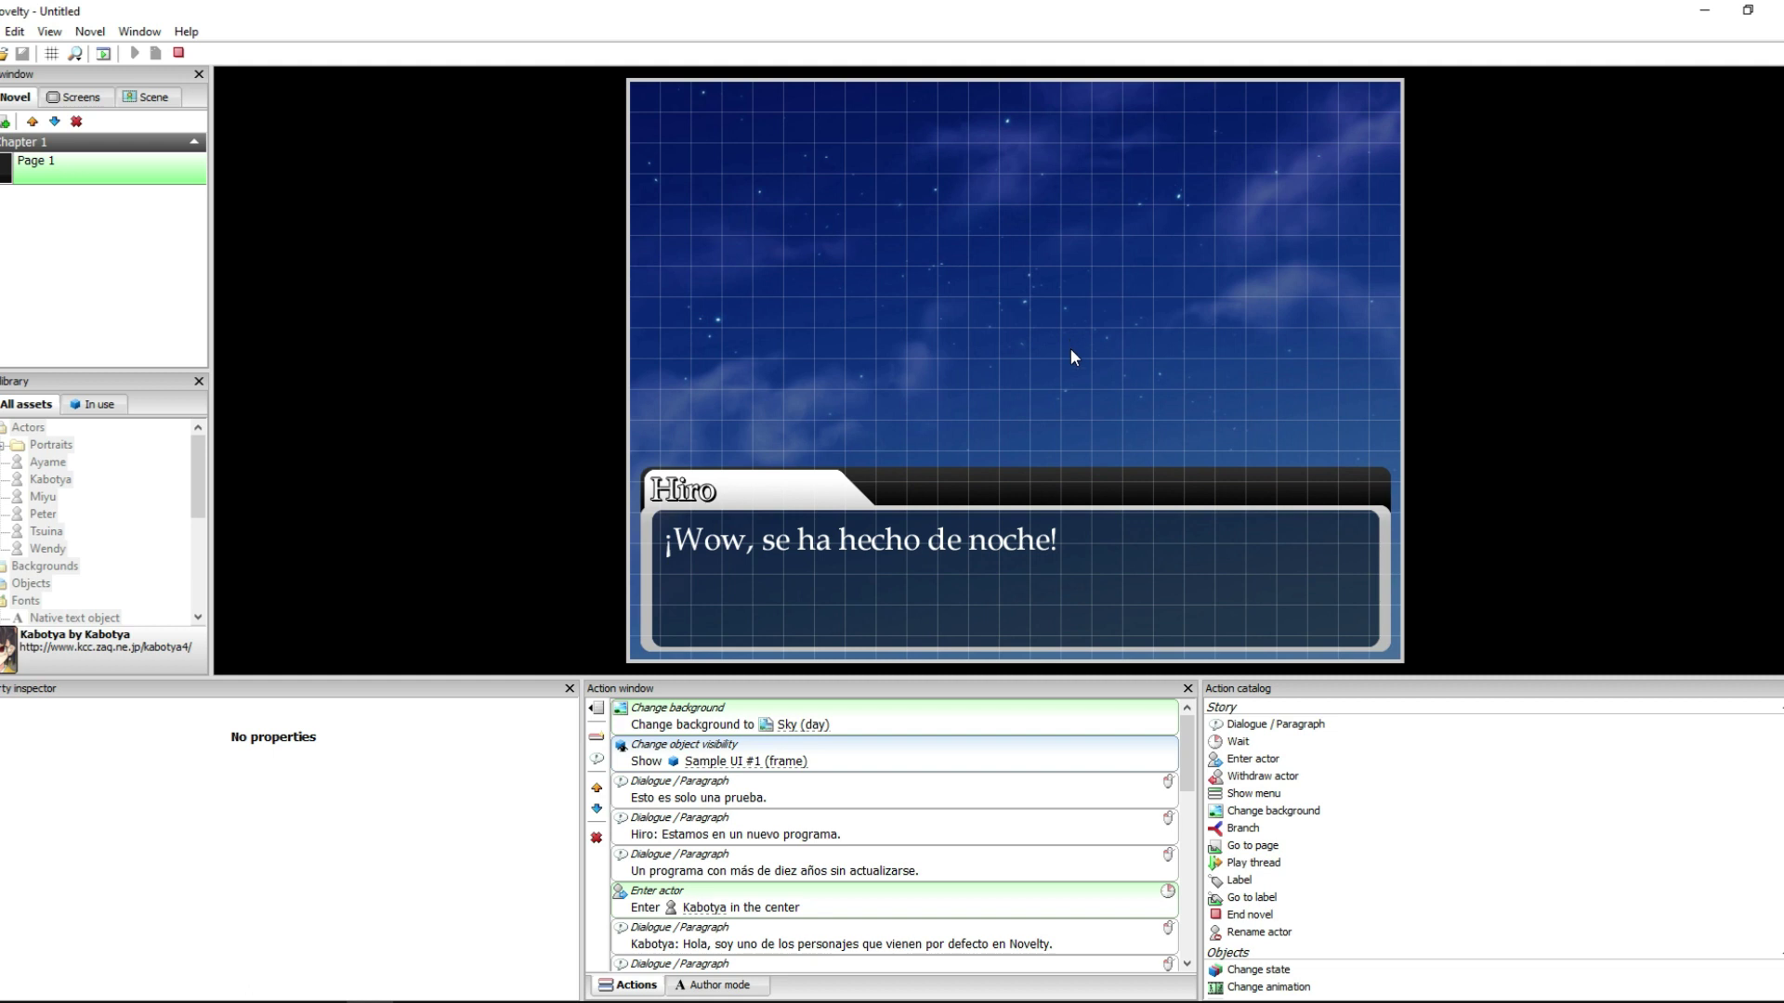
click(1115, 597)
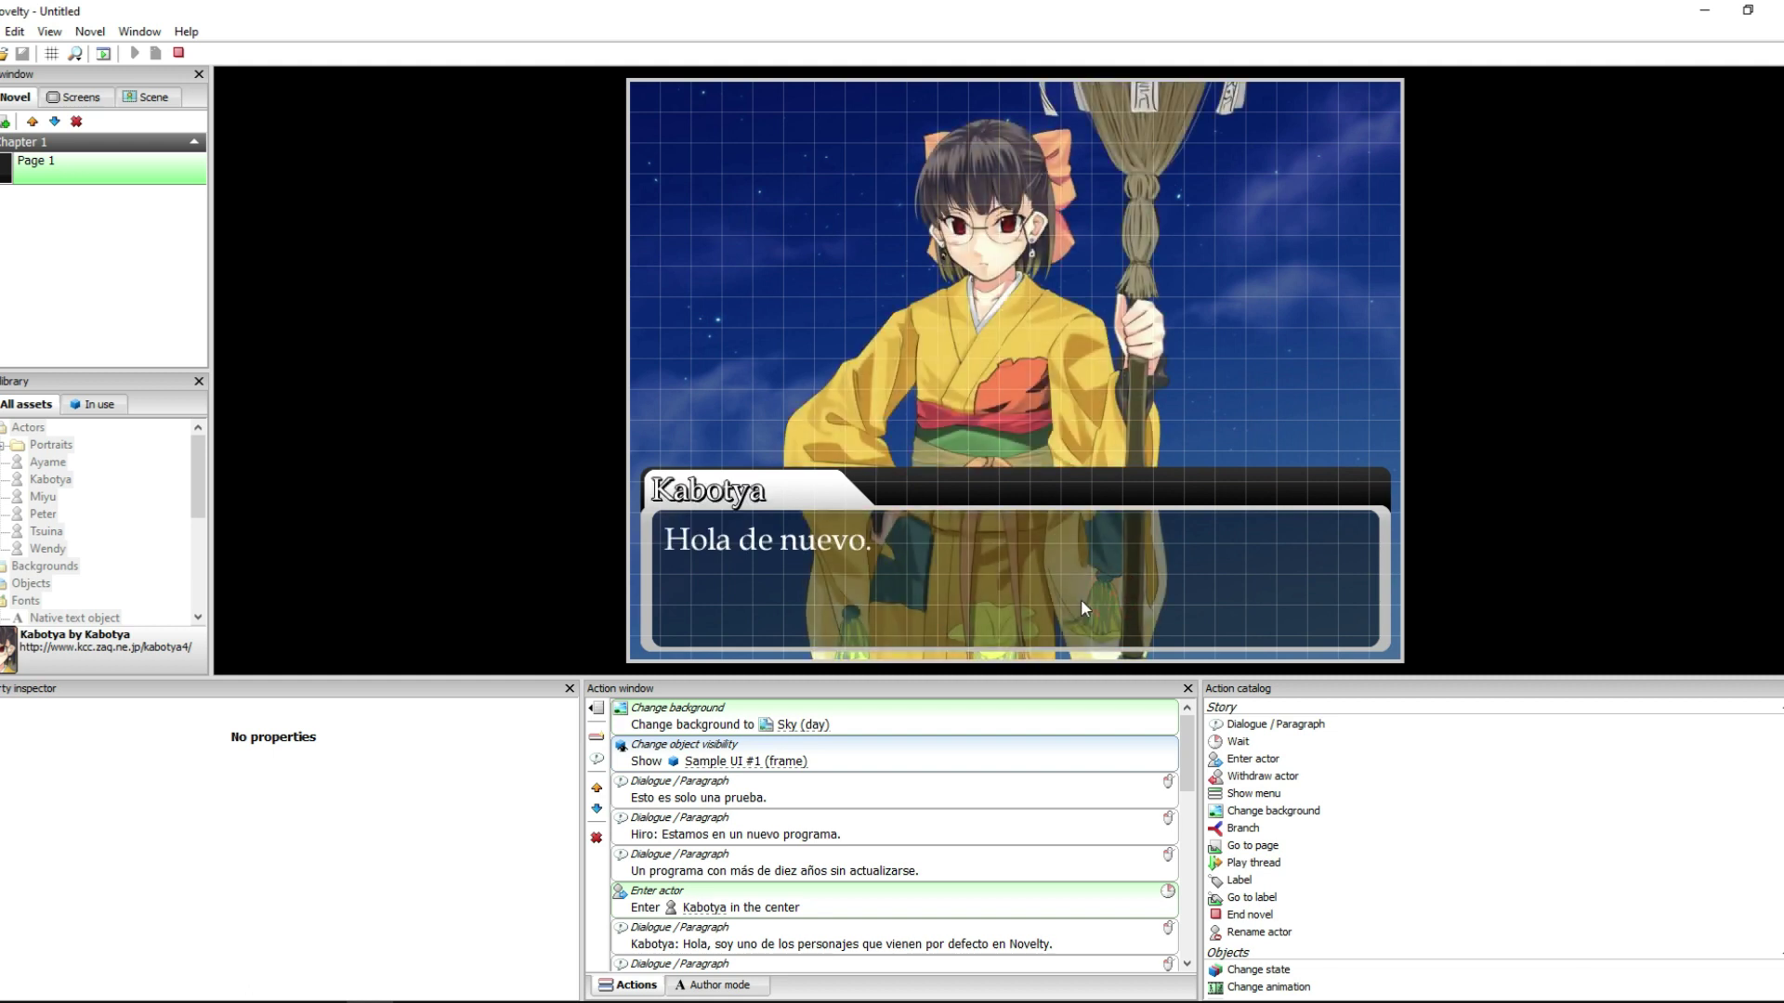
- Stop the test run and add an End novel action after Hiro's "¡Wow, se ha hecho de noche!" and another after Kabotya's "Hola de nuevo."
click(1186, 769)
click(179, 53)
drag(1193, 744, 1193, 829)
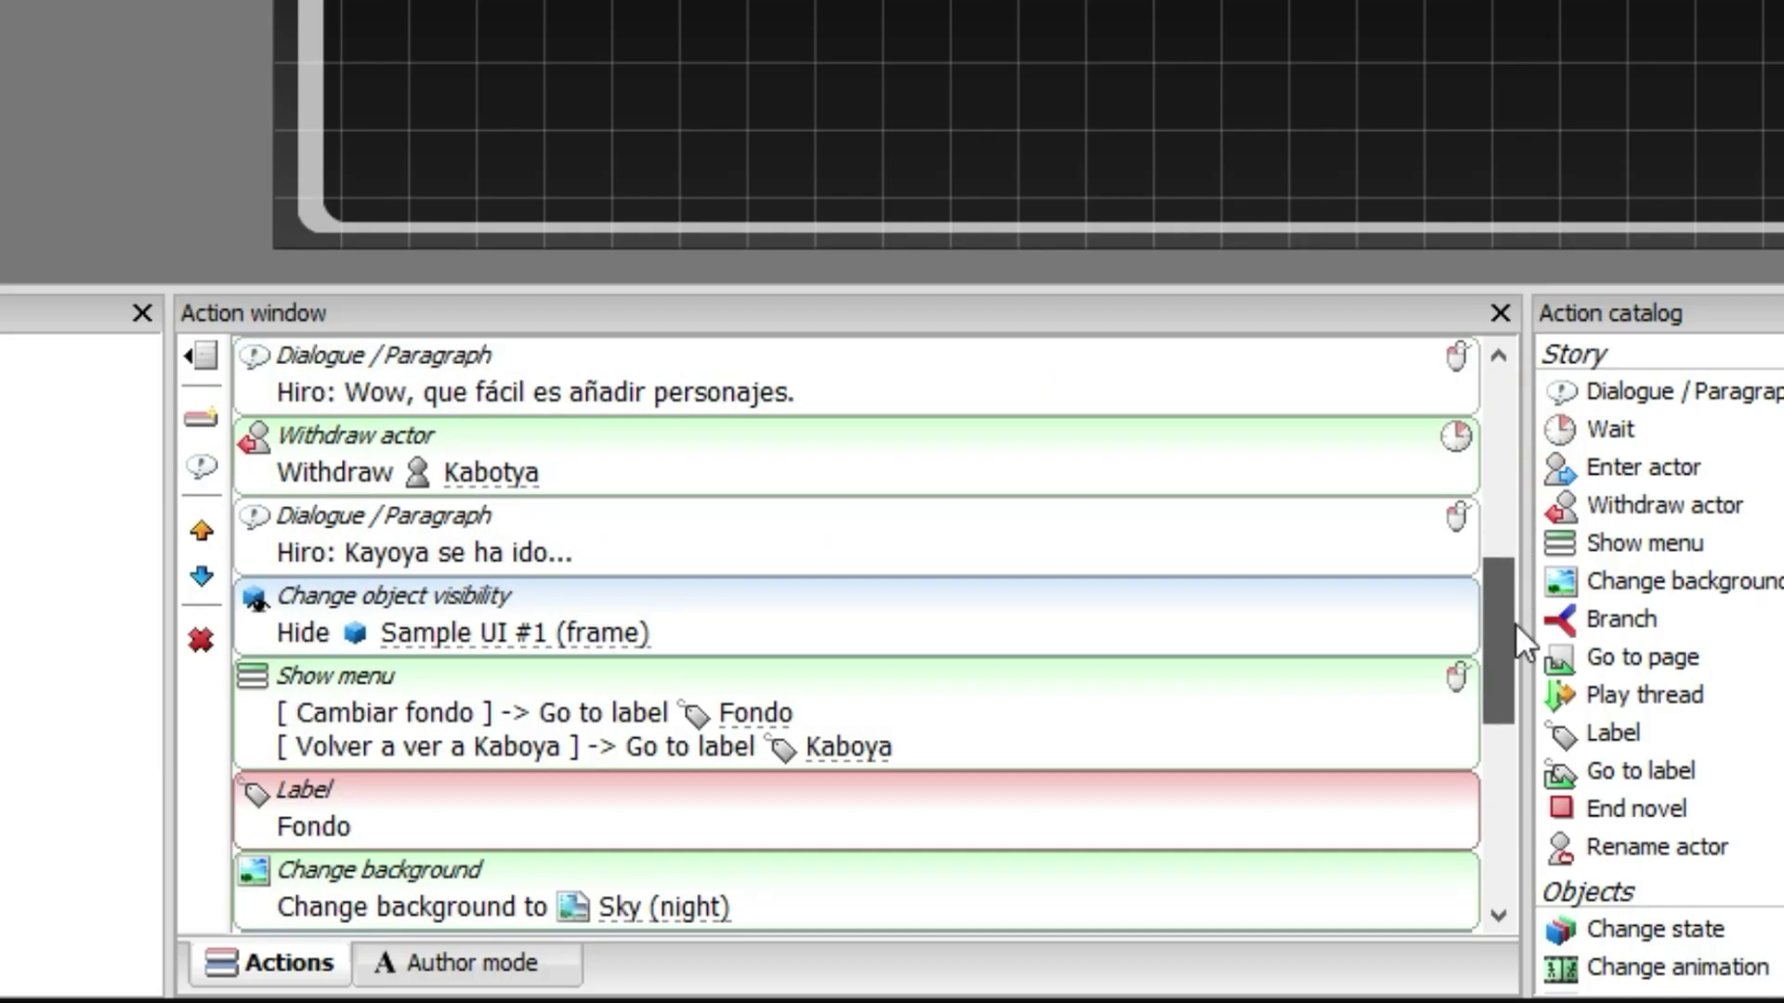
drag(1514, 623, 1520, 799)
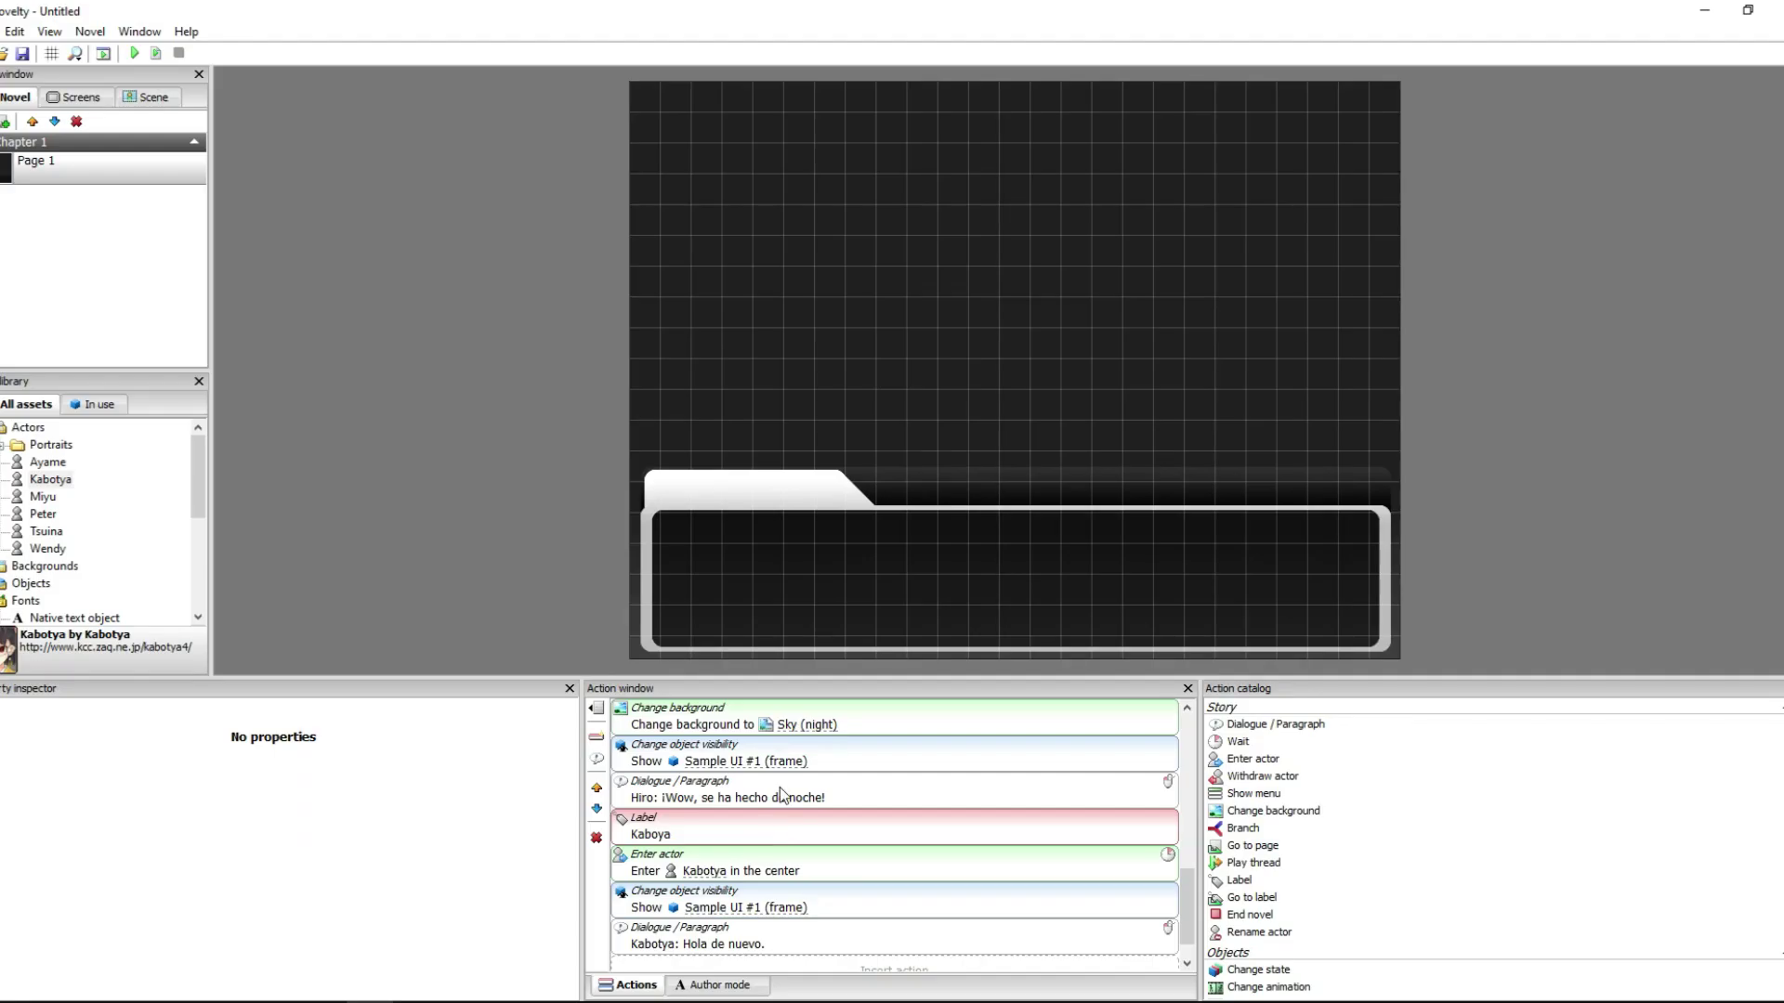
click(600, 532)
double_click(1249, 915)
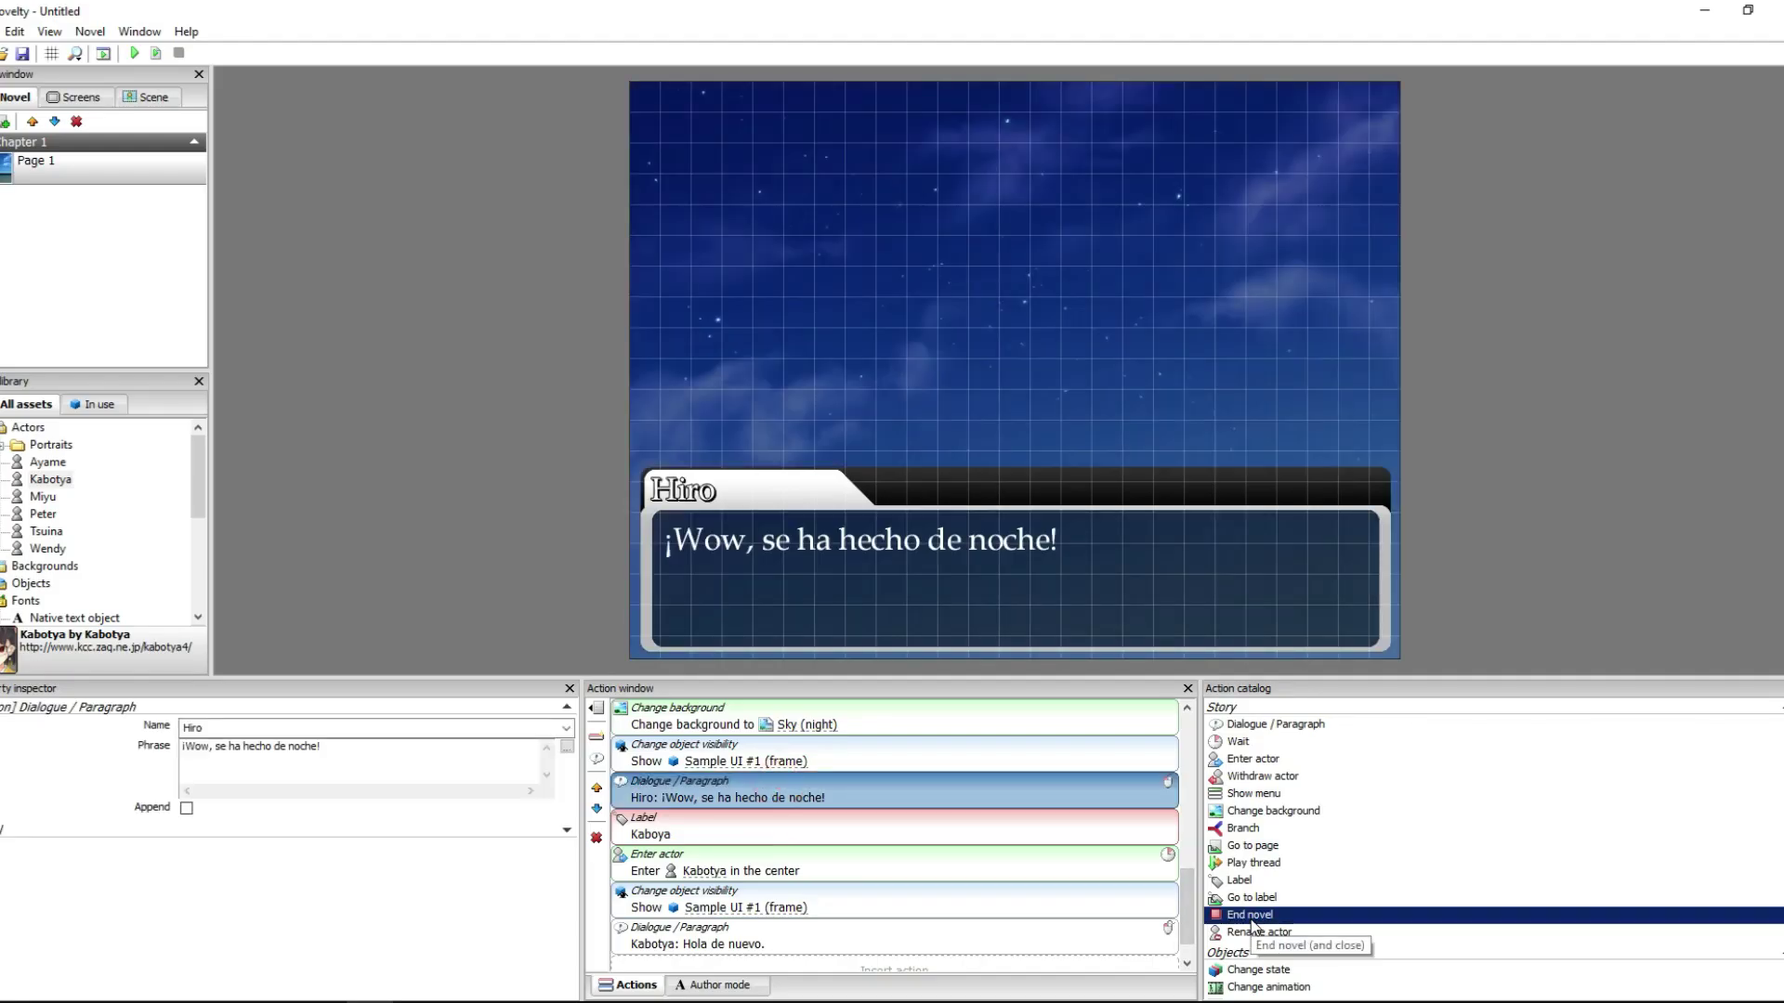
click(993, 885)
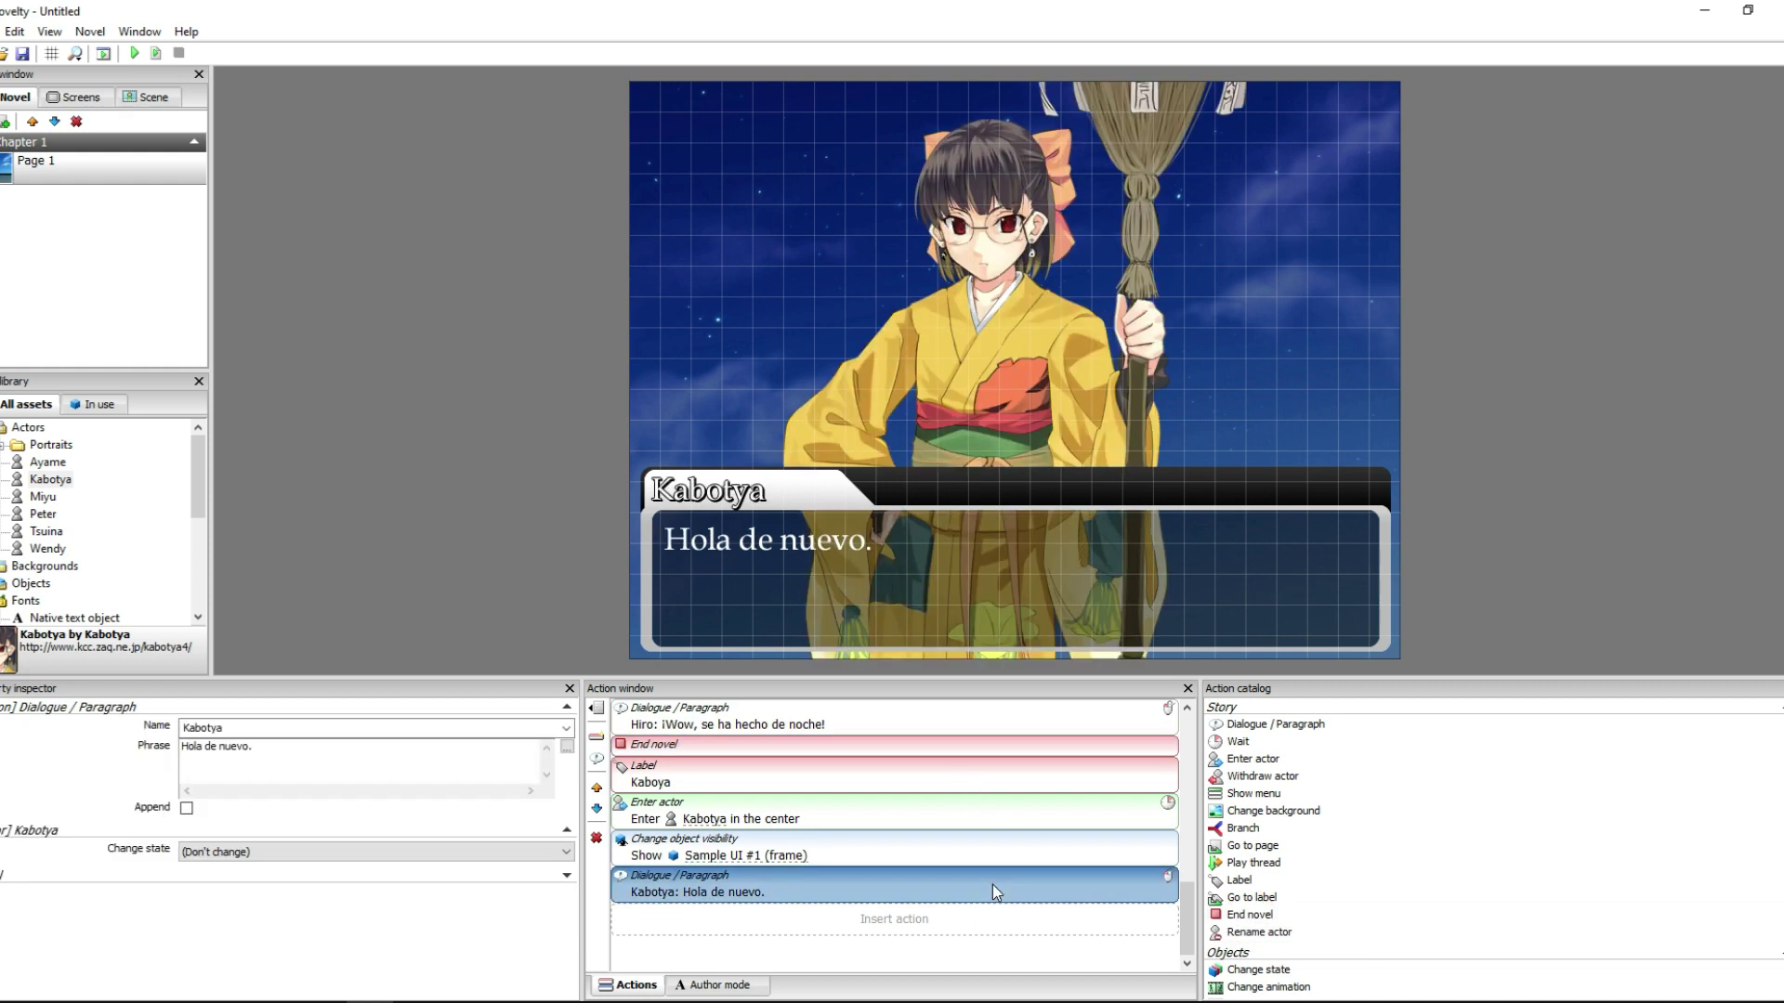
double_click(1256, 915)
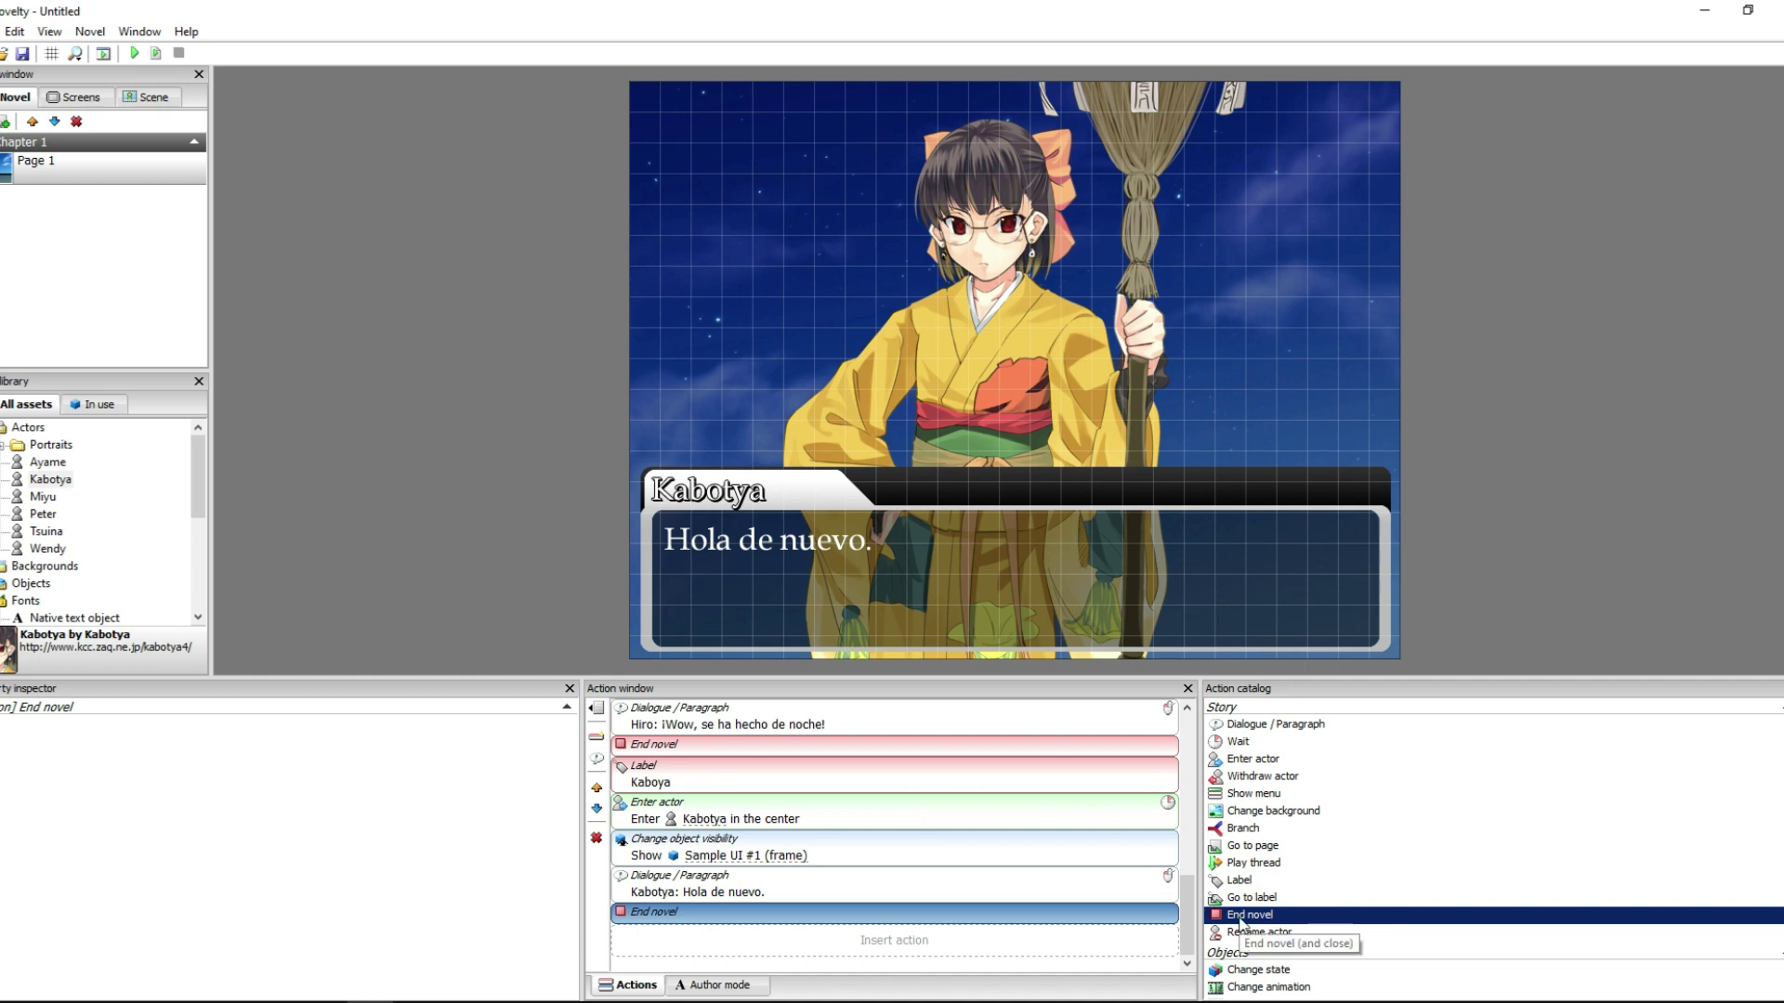
- Play the novel from its first action, advance through the dialogue to the menu, and test "Cambiar fondo" through to the novel's end
scroll(1011, 862, up, 10)
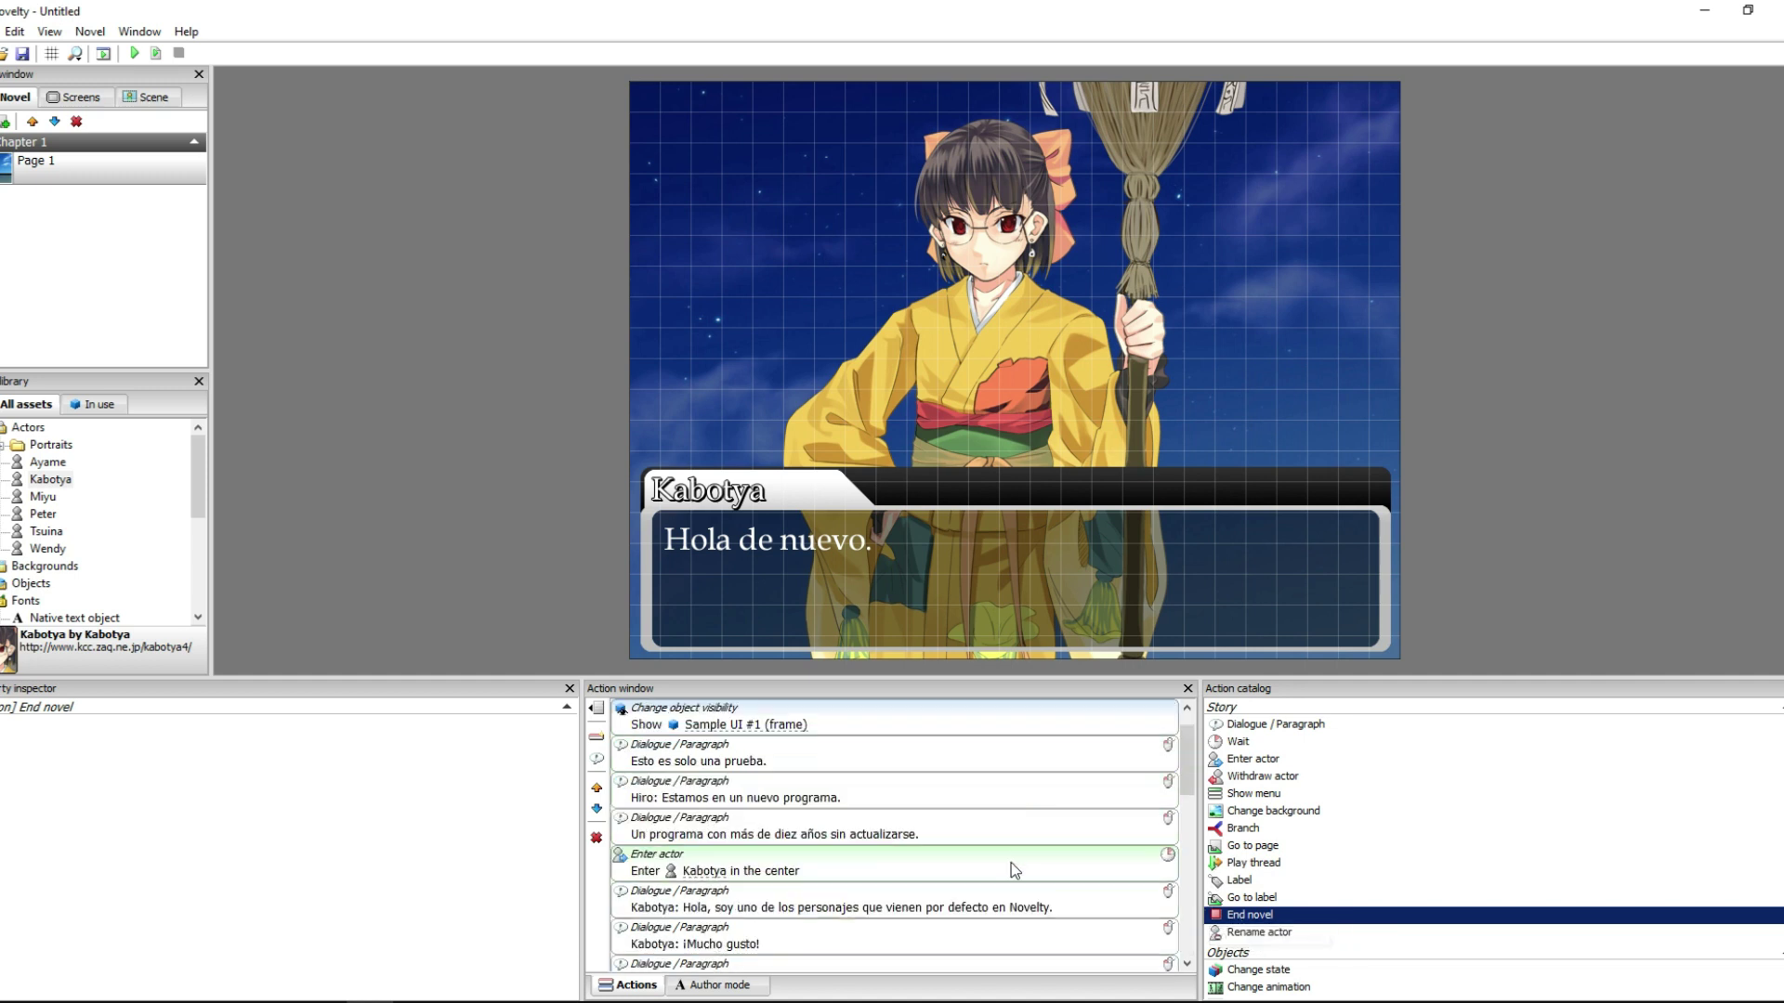
click(989, 727)
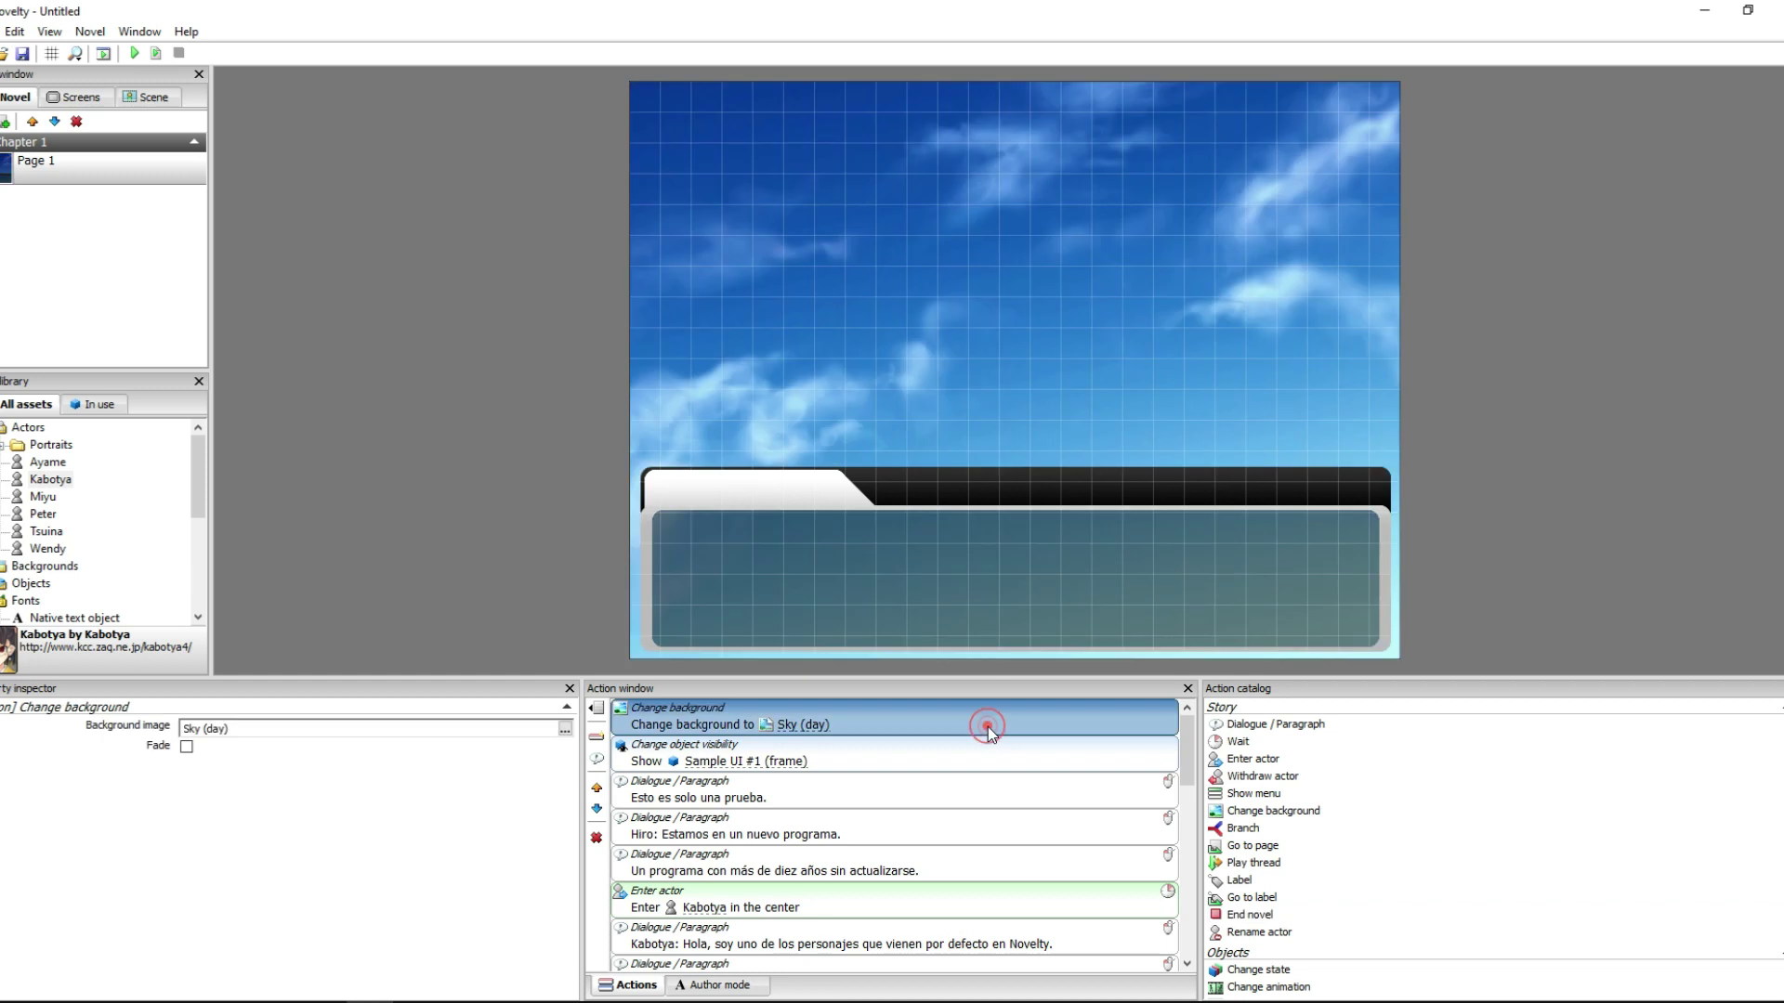
click(137, 53)
click(973, 600)
click(973, 600)
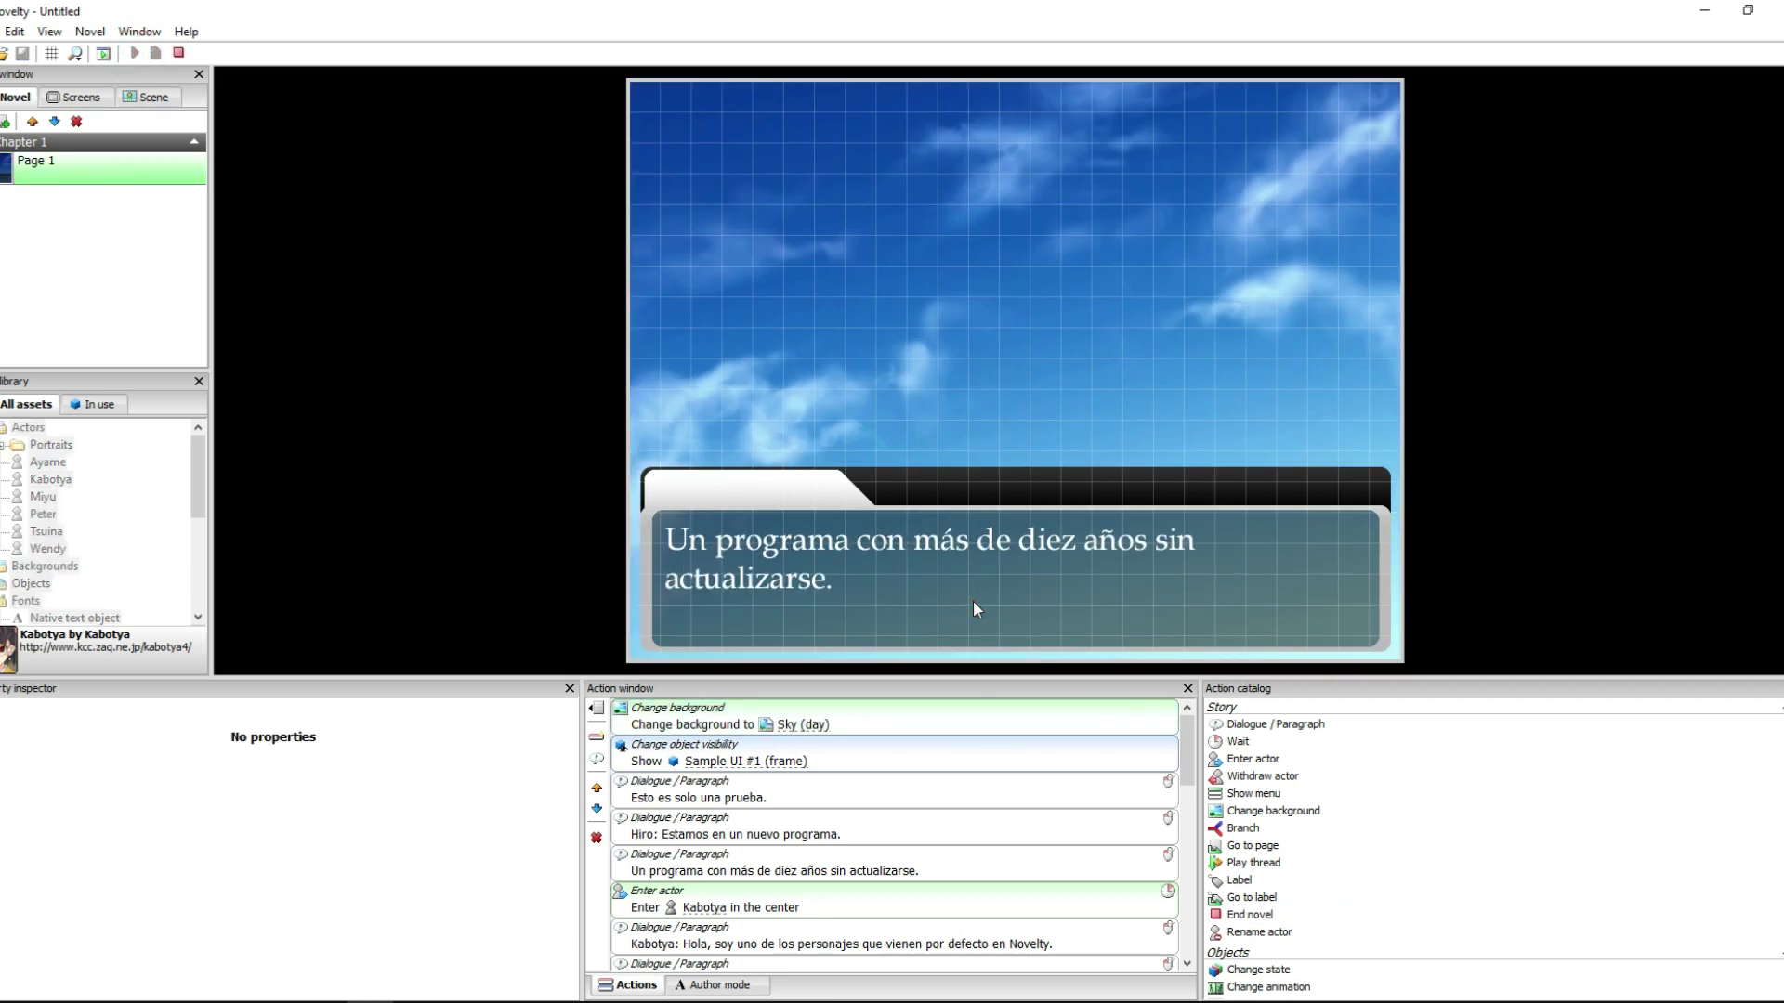
click(973, 600)
click(964, 594)
click(965, 593)
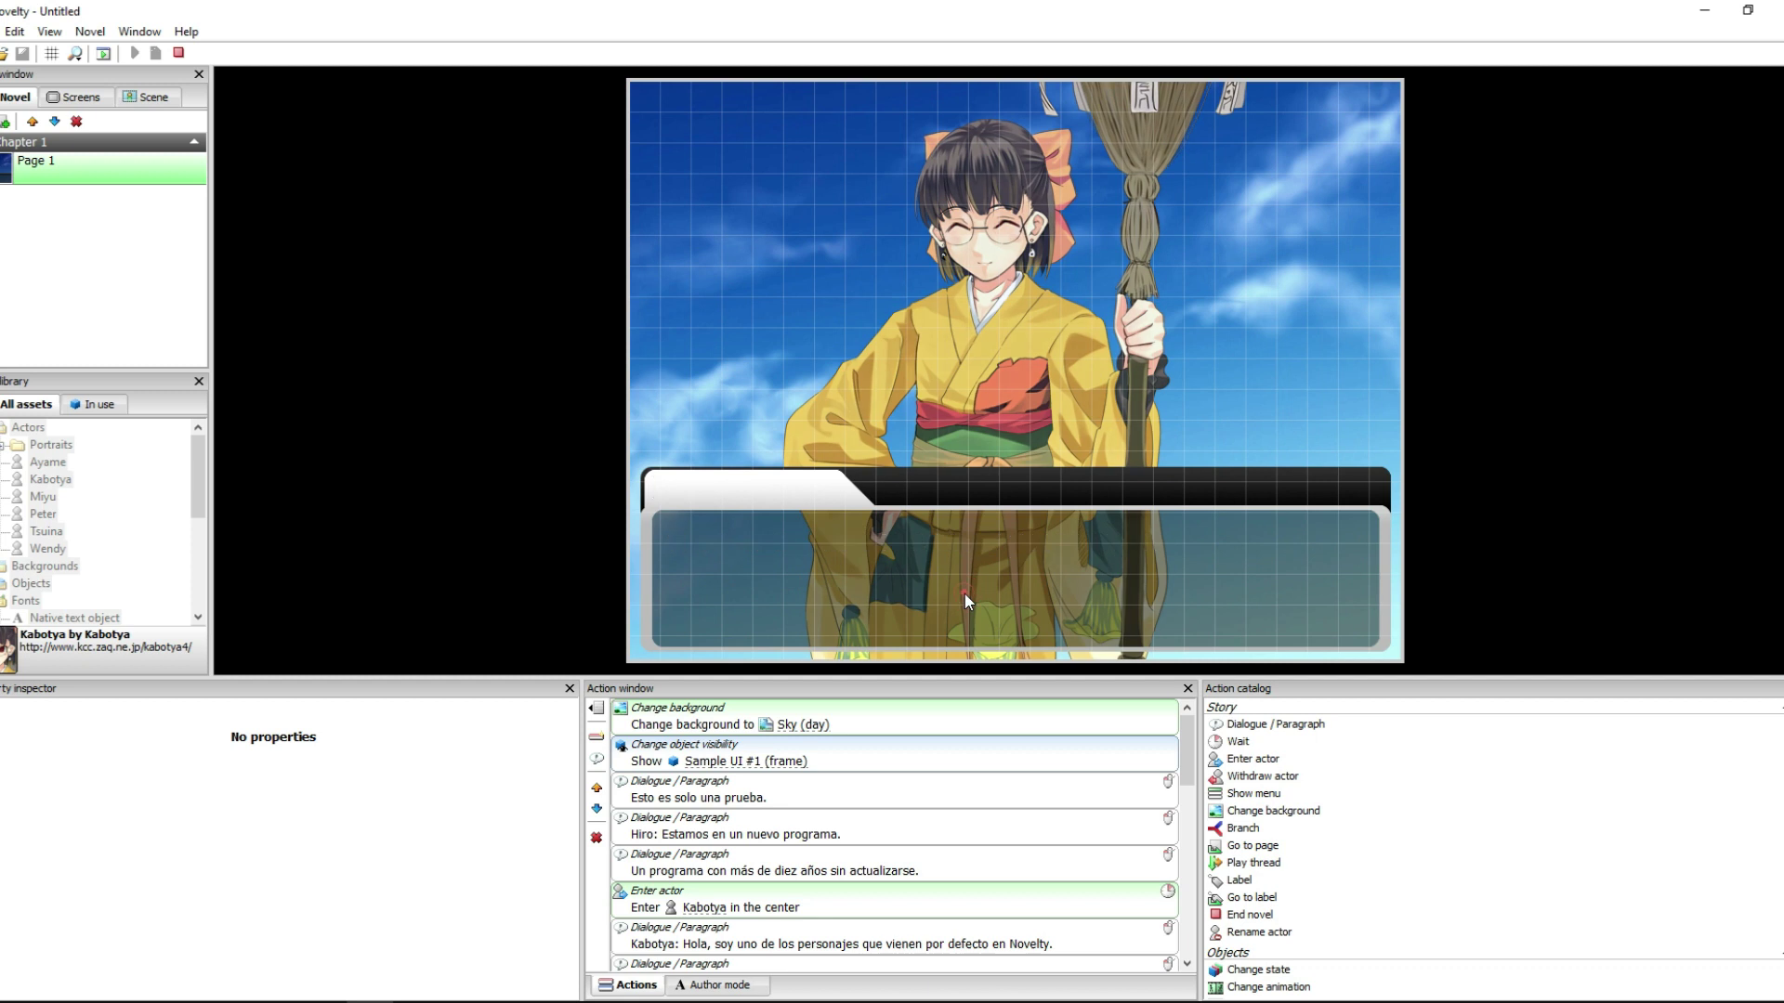
click(965, 593)
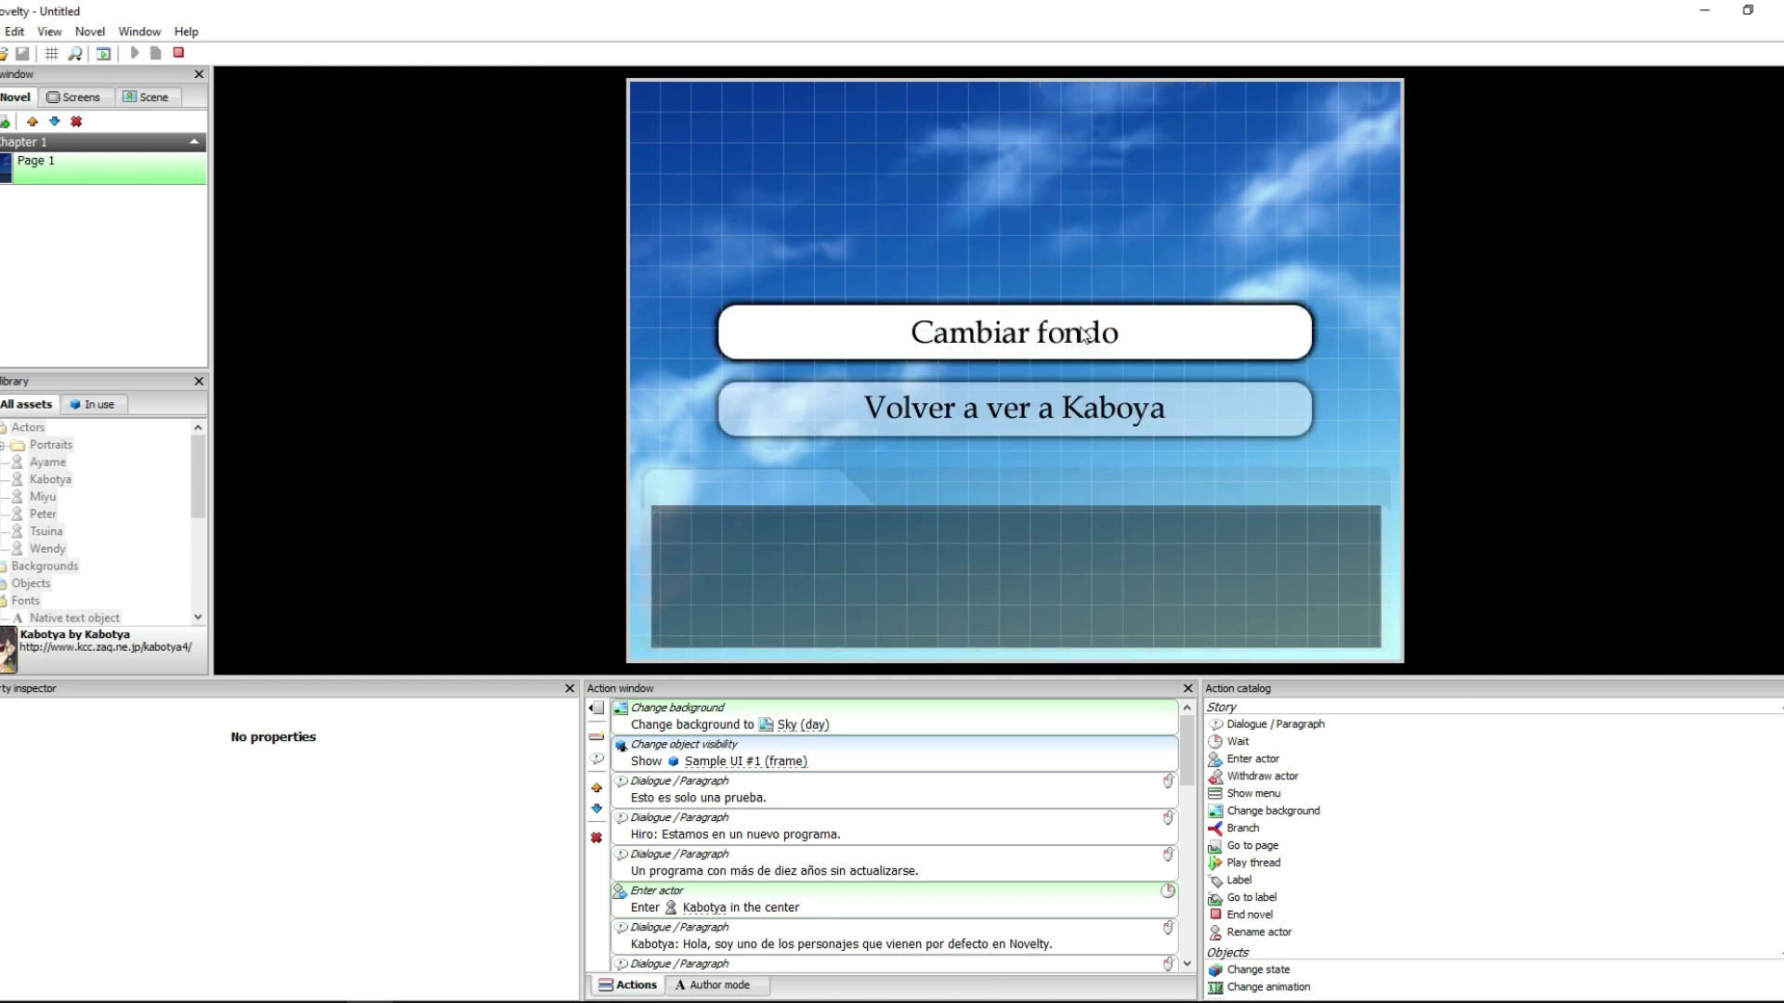
click(1073, 334)
click(1048, 594)
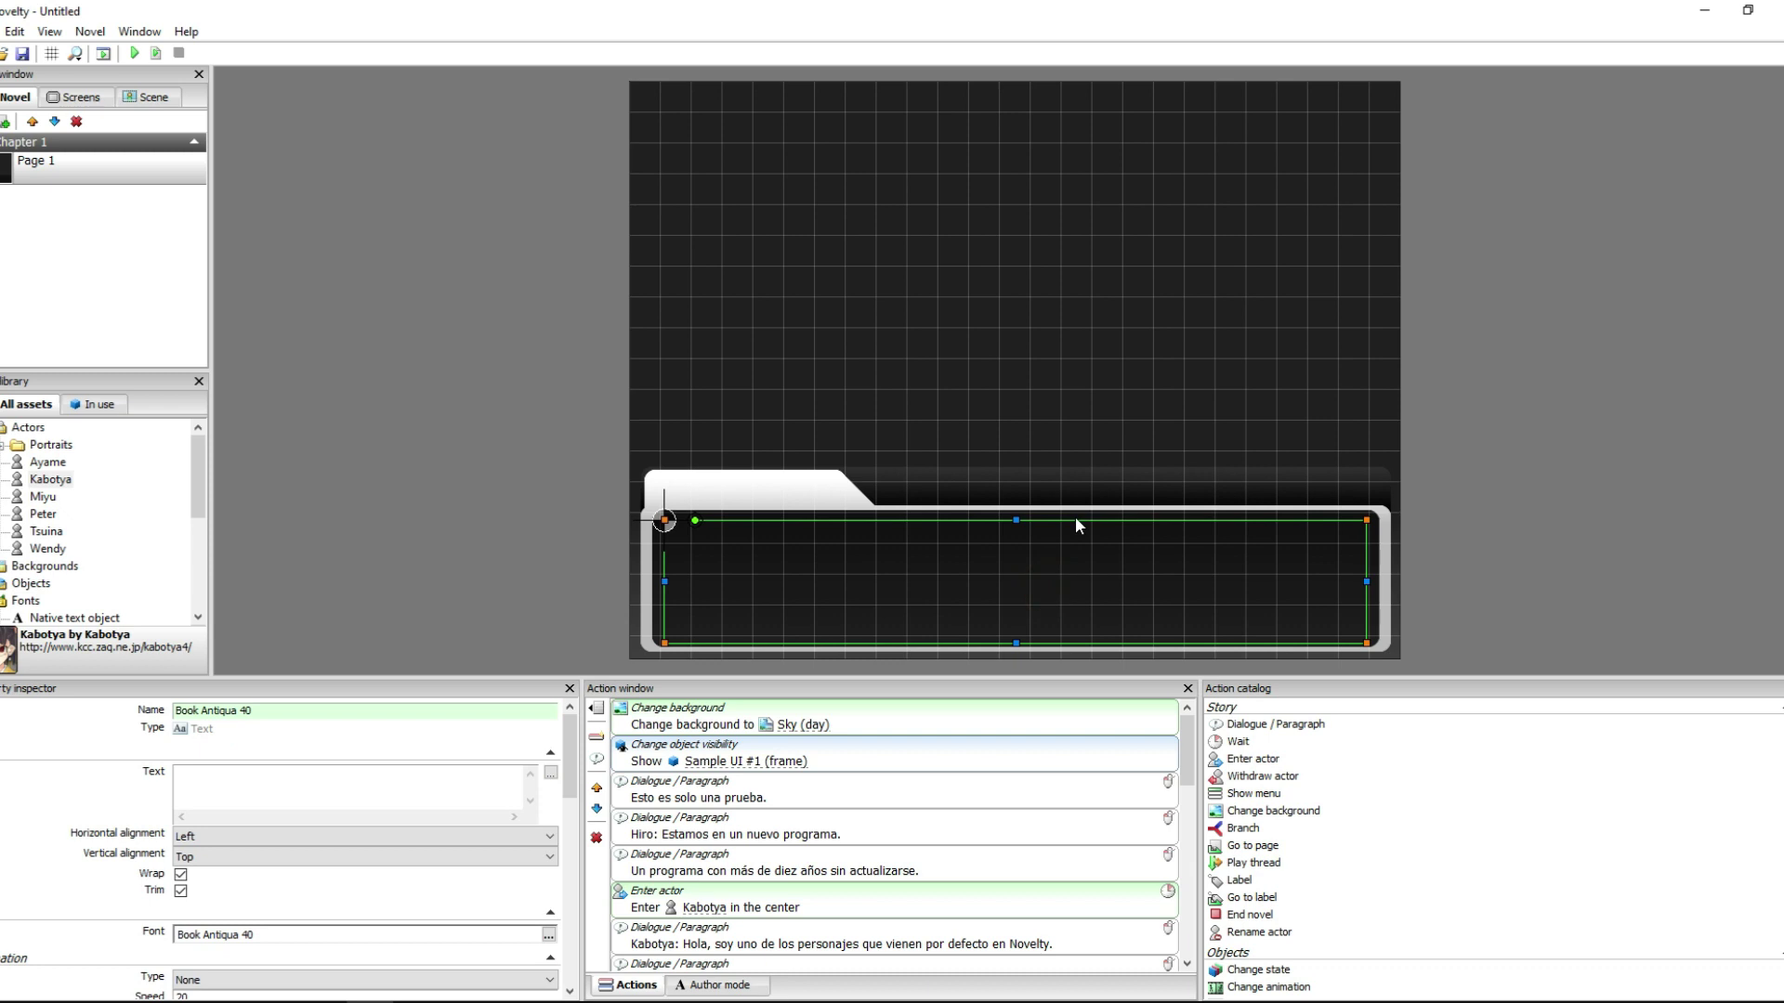
click(478, 444)
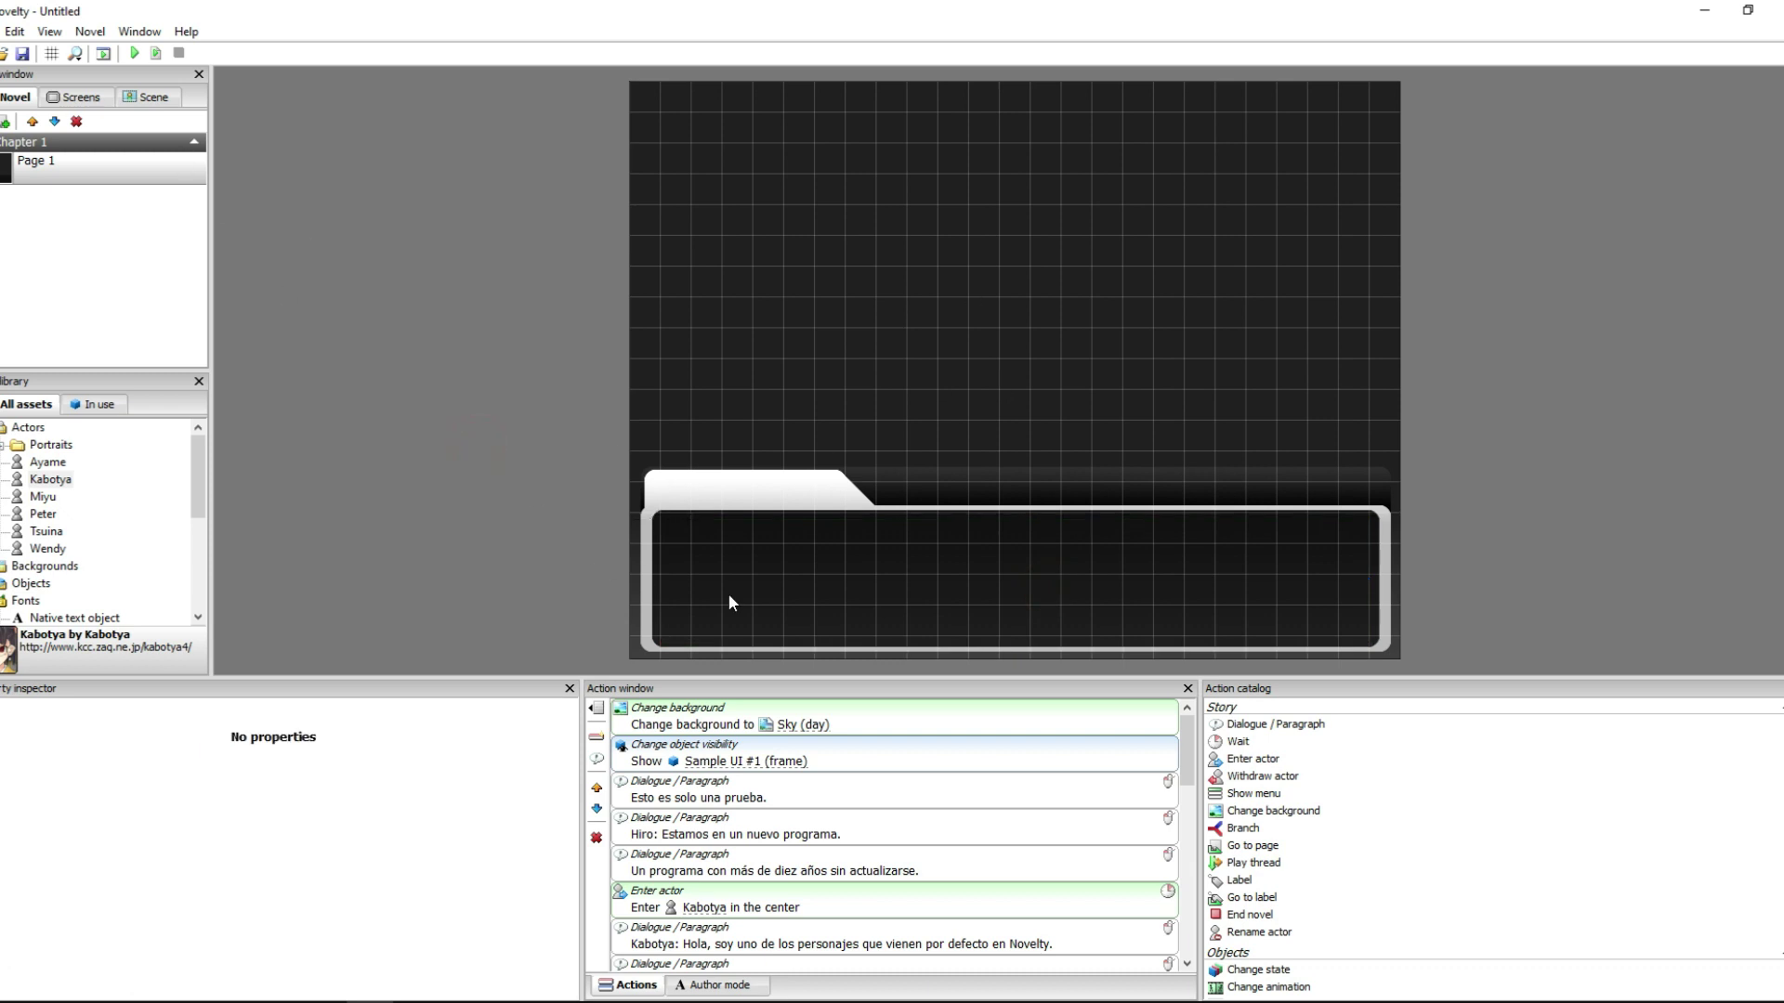
mouse_move(1186, 775)
mouse_down()
mouse_move(1191, 952)
mouse_move(1193, 746)
mouse_up()
drag(1192, 746, 1193, 906)
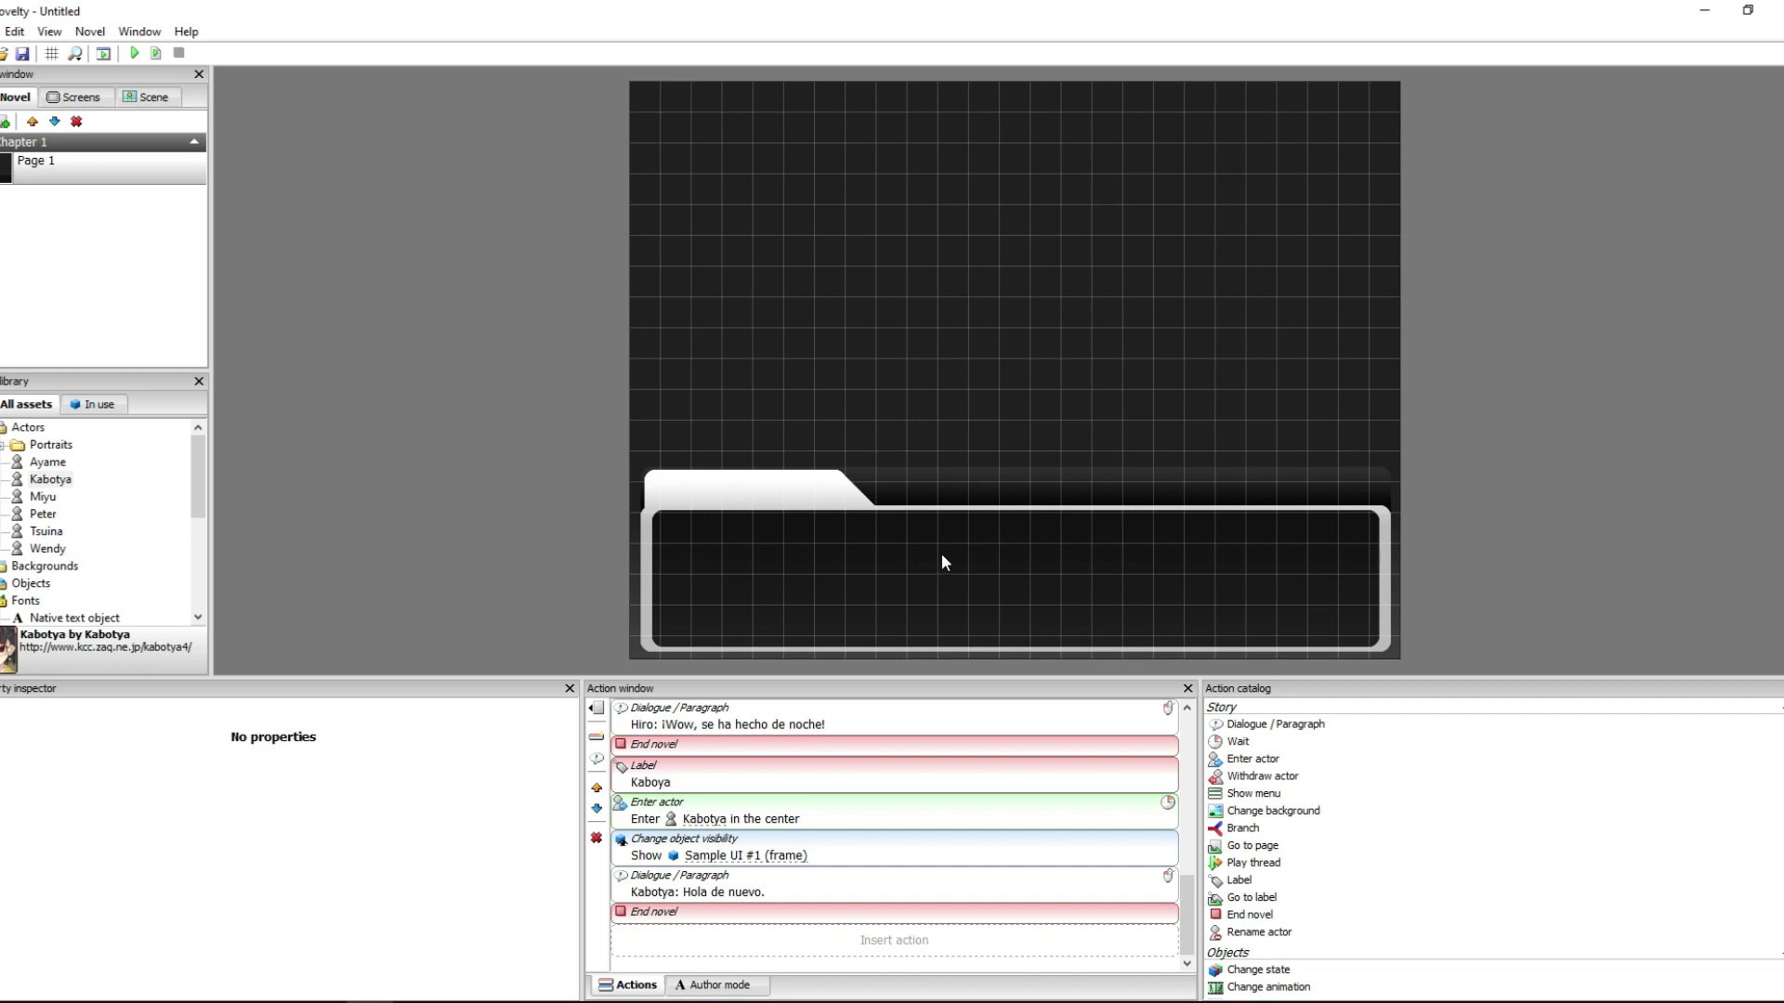
scroll(1774, 760, down, 5)
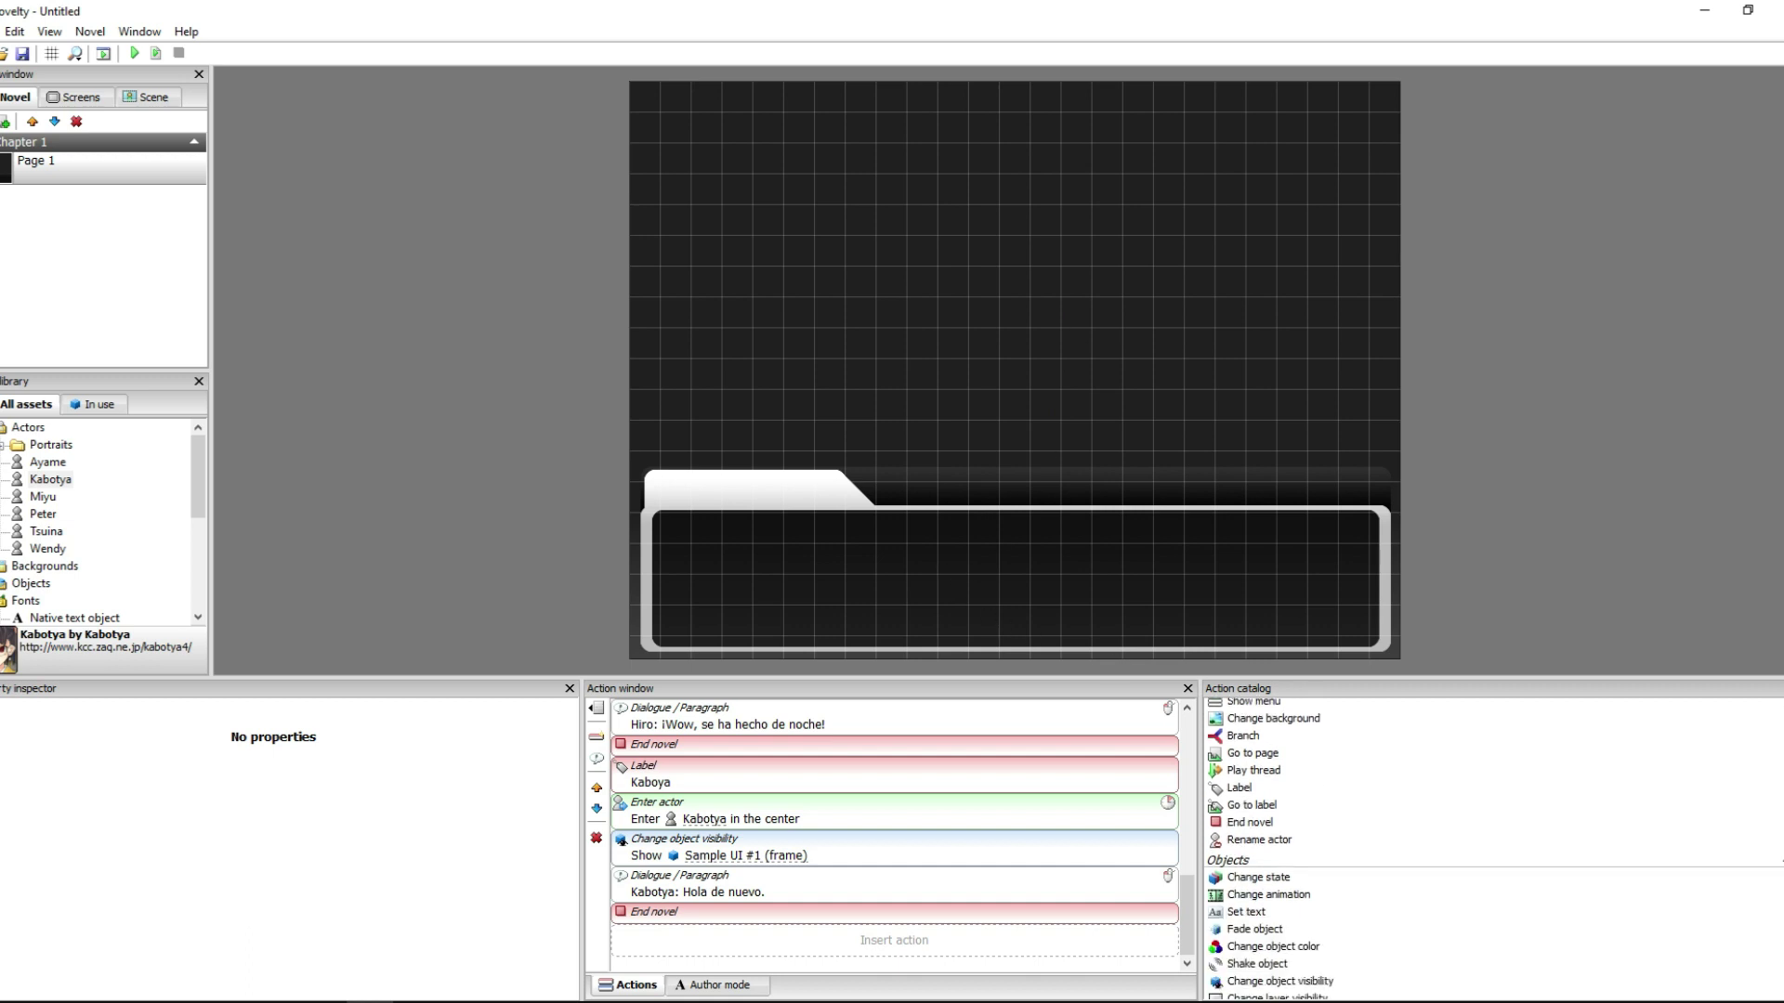
scroll(1494, 849, up, 6)
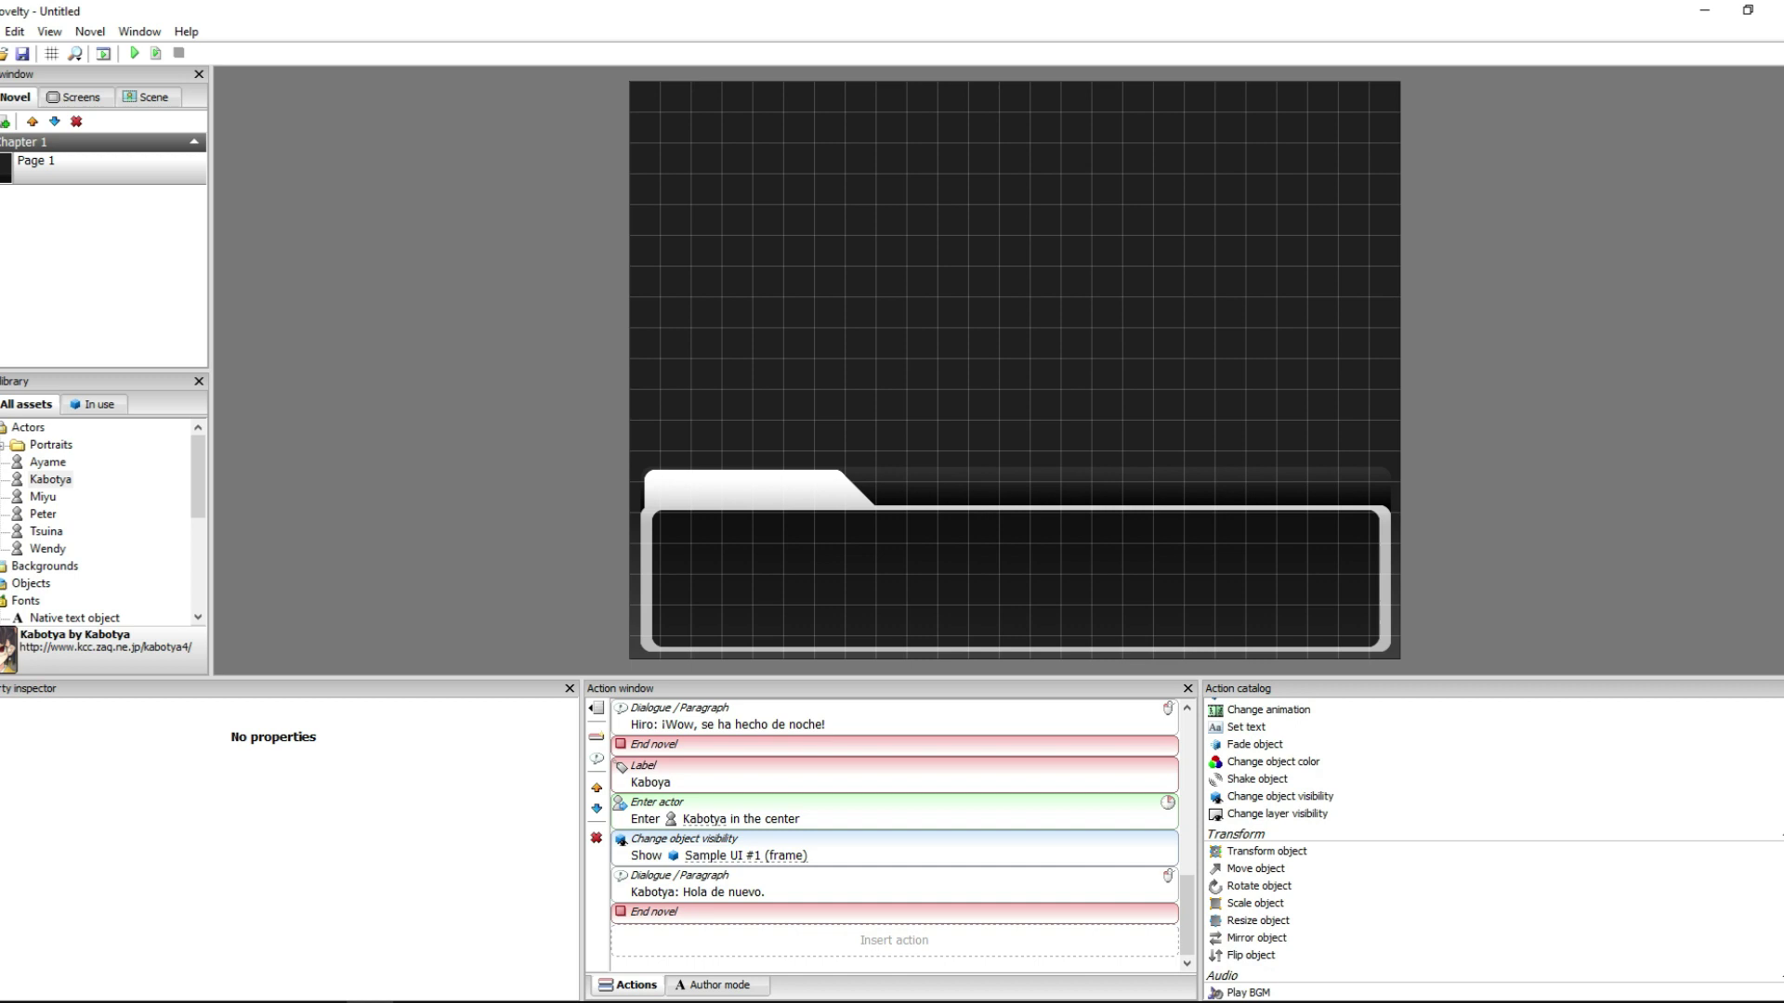
drag(1186, 885, 1199, 734)
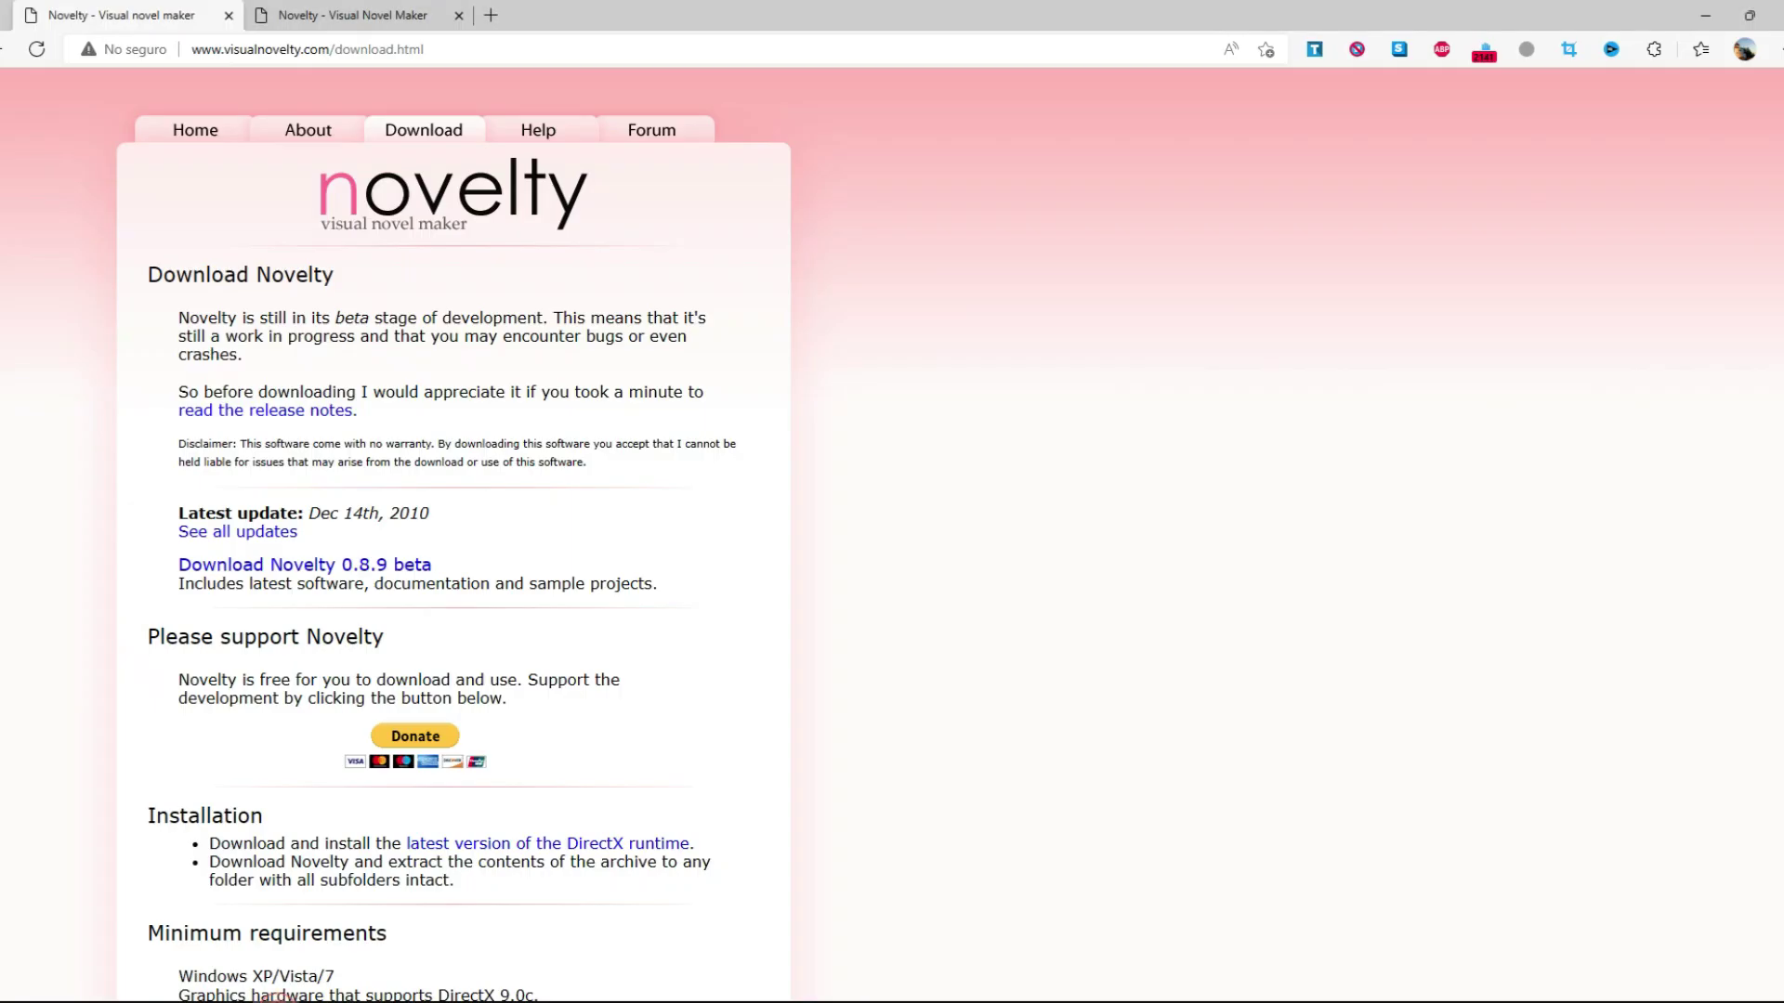
- Consult the "Overview of content creation" page in Novelty's online documentation in the browser, then return to the Novelty editor
click(325, 13)
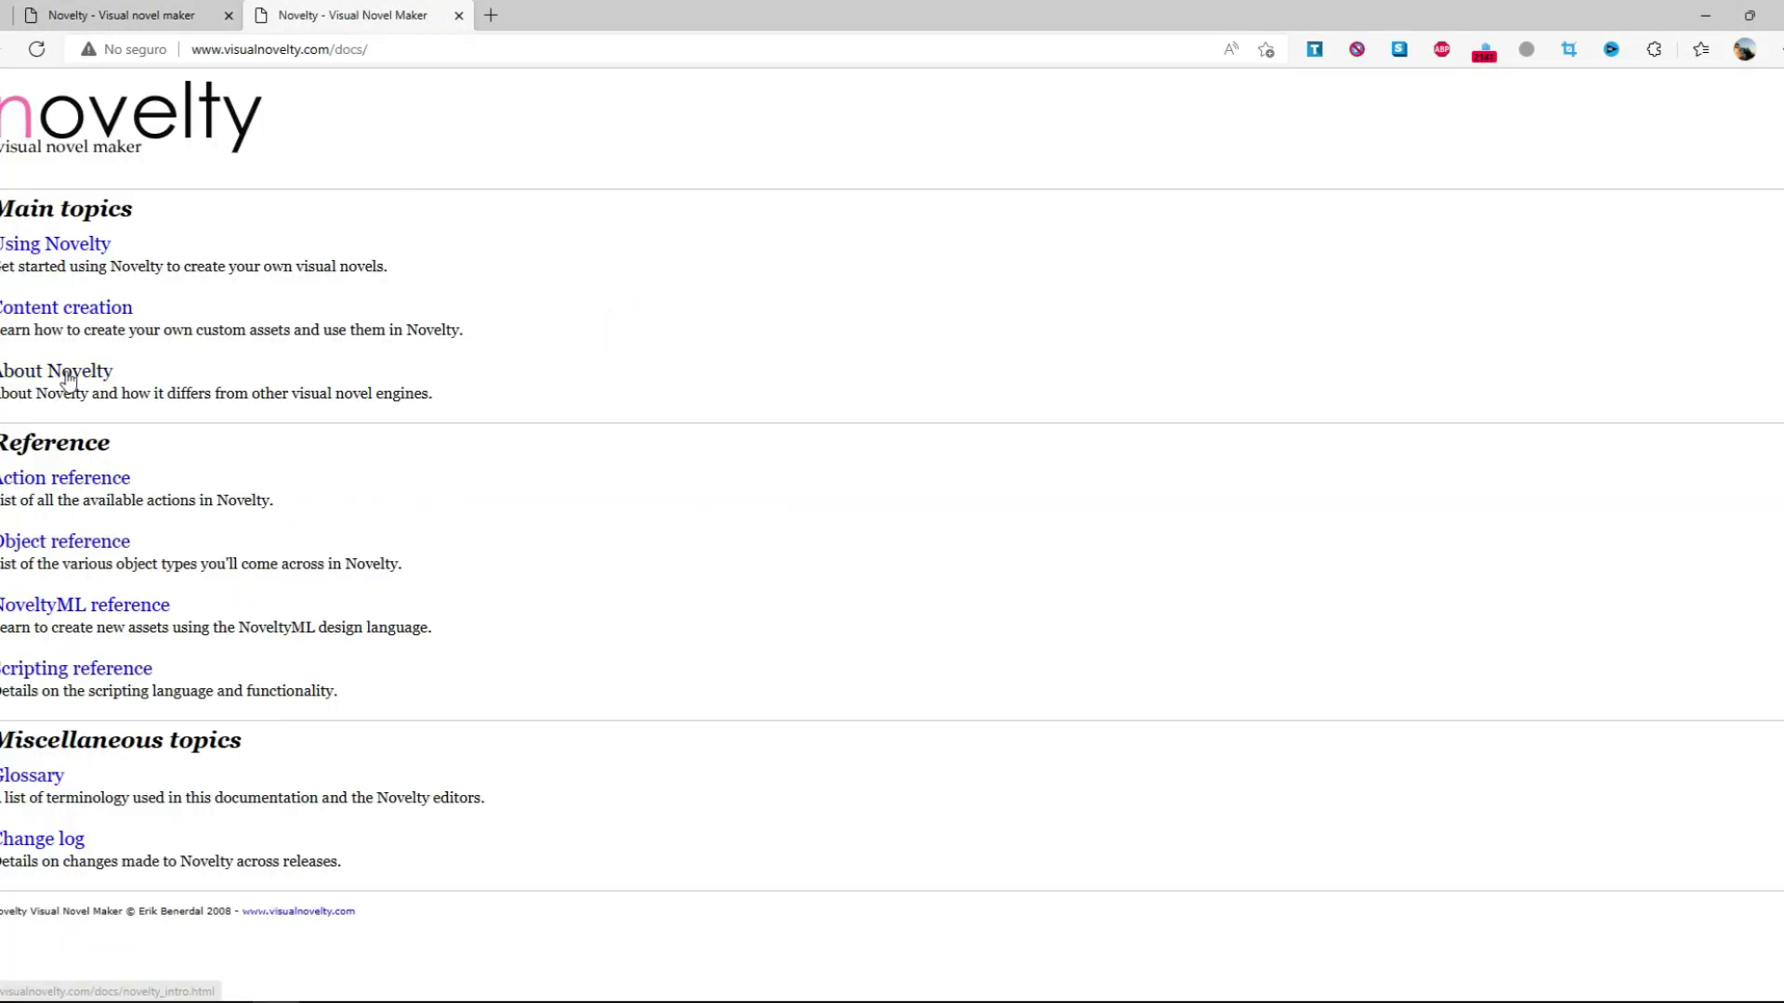
click(83, 311)
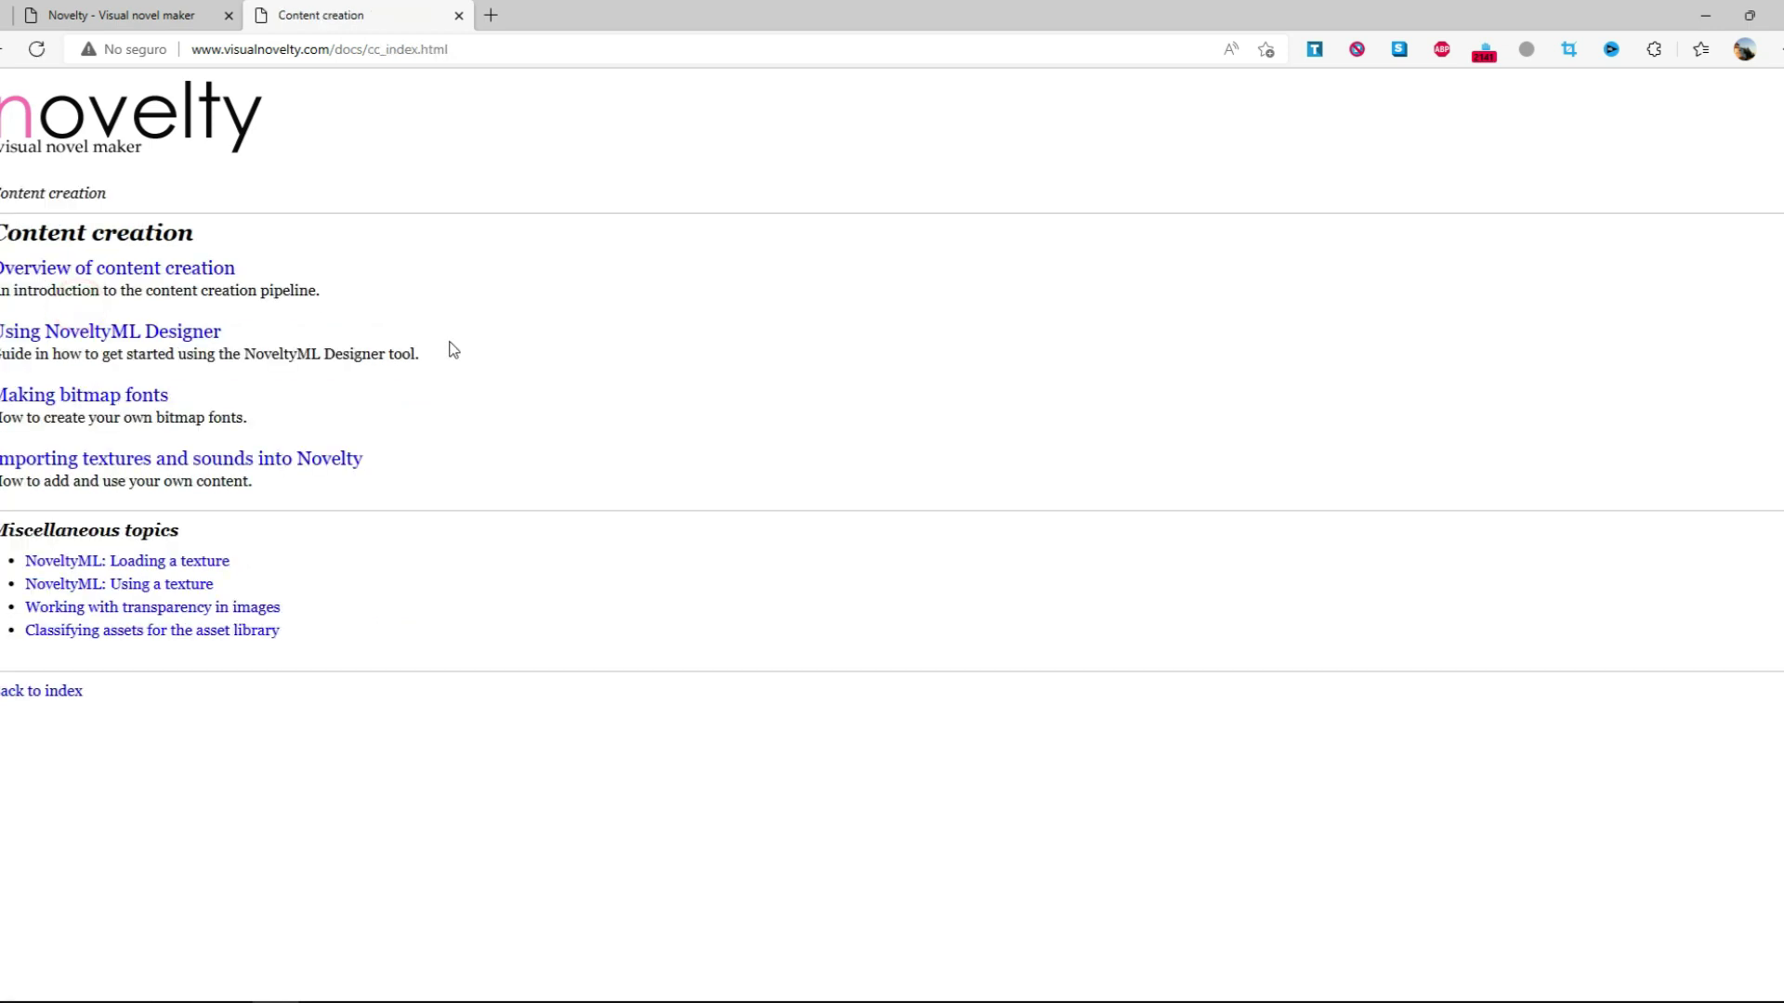
click(104, 267)
scroll(754, 383, down, 3)
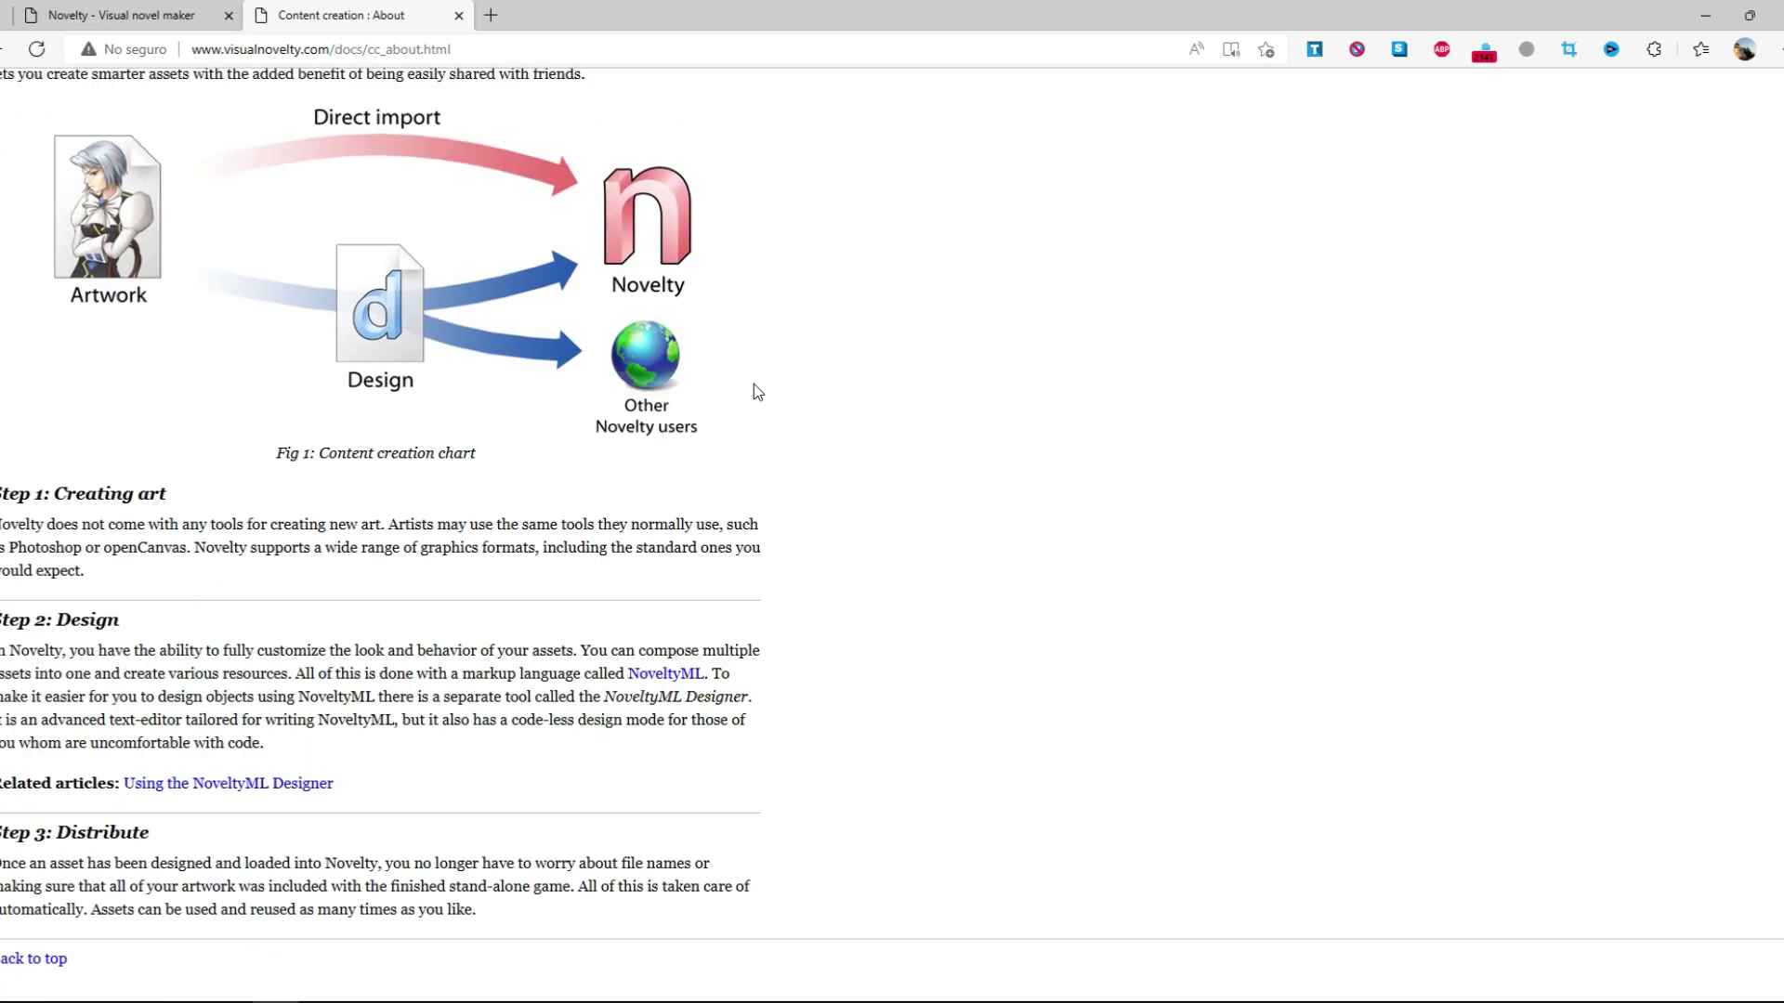
scroll(754, 383, up, 3)
scroll(724, 330, down, 2)
drag(441, 773, 268, 576)
click(387, 611)
scroll(383, 613, up, 2)
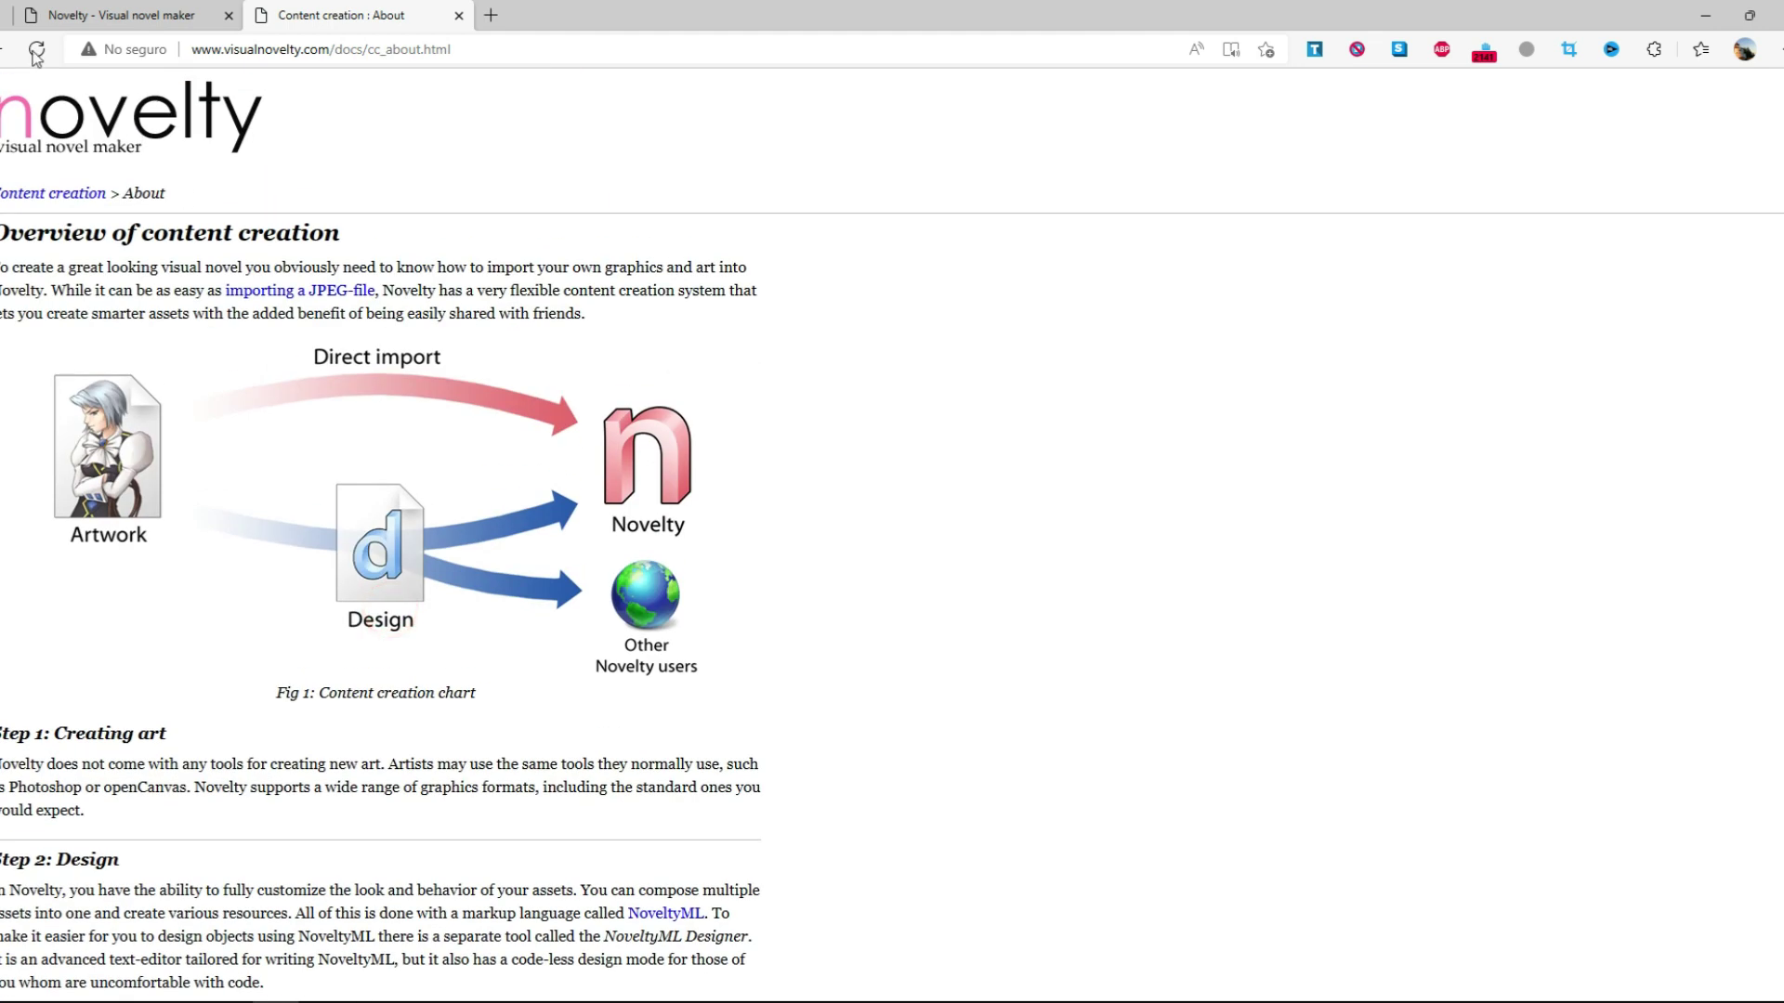
click(3, 49)
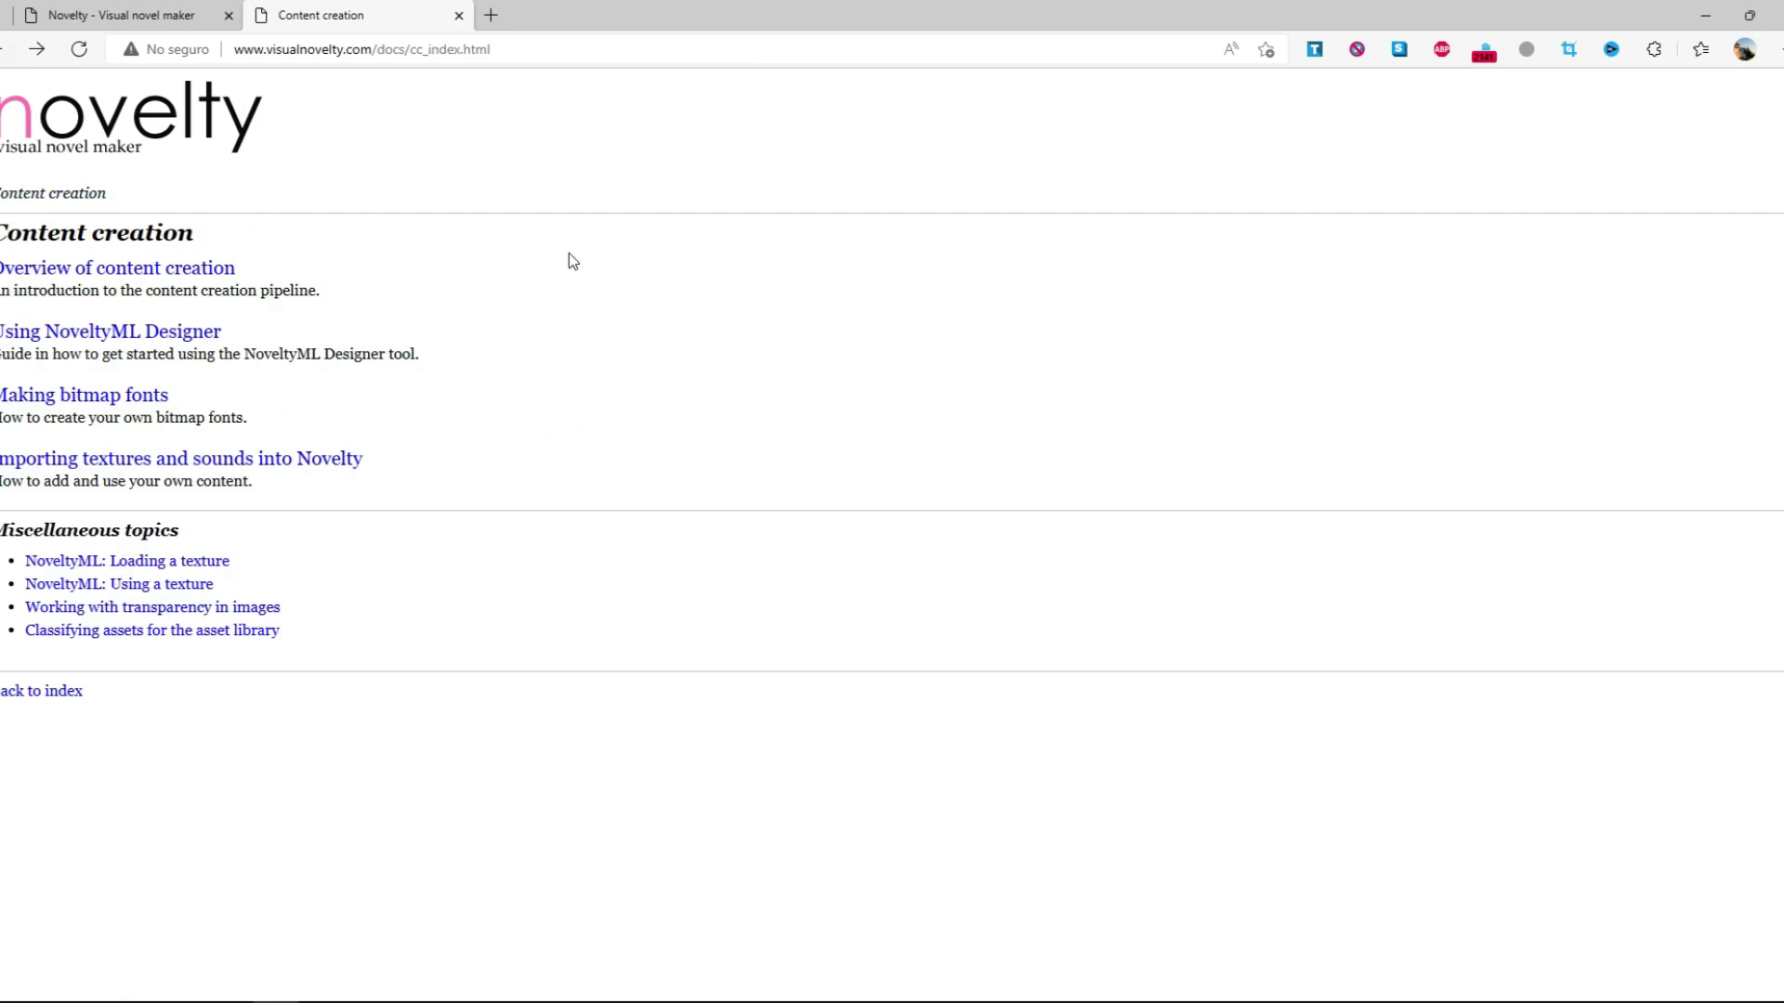
click(409, 999)
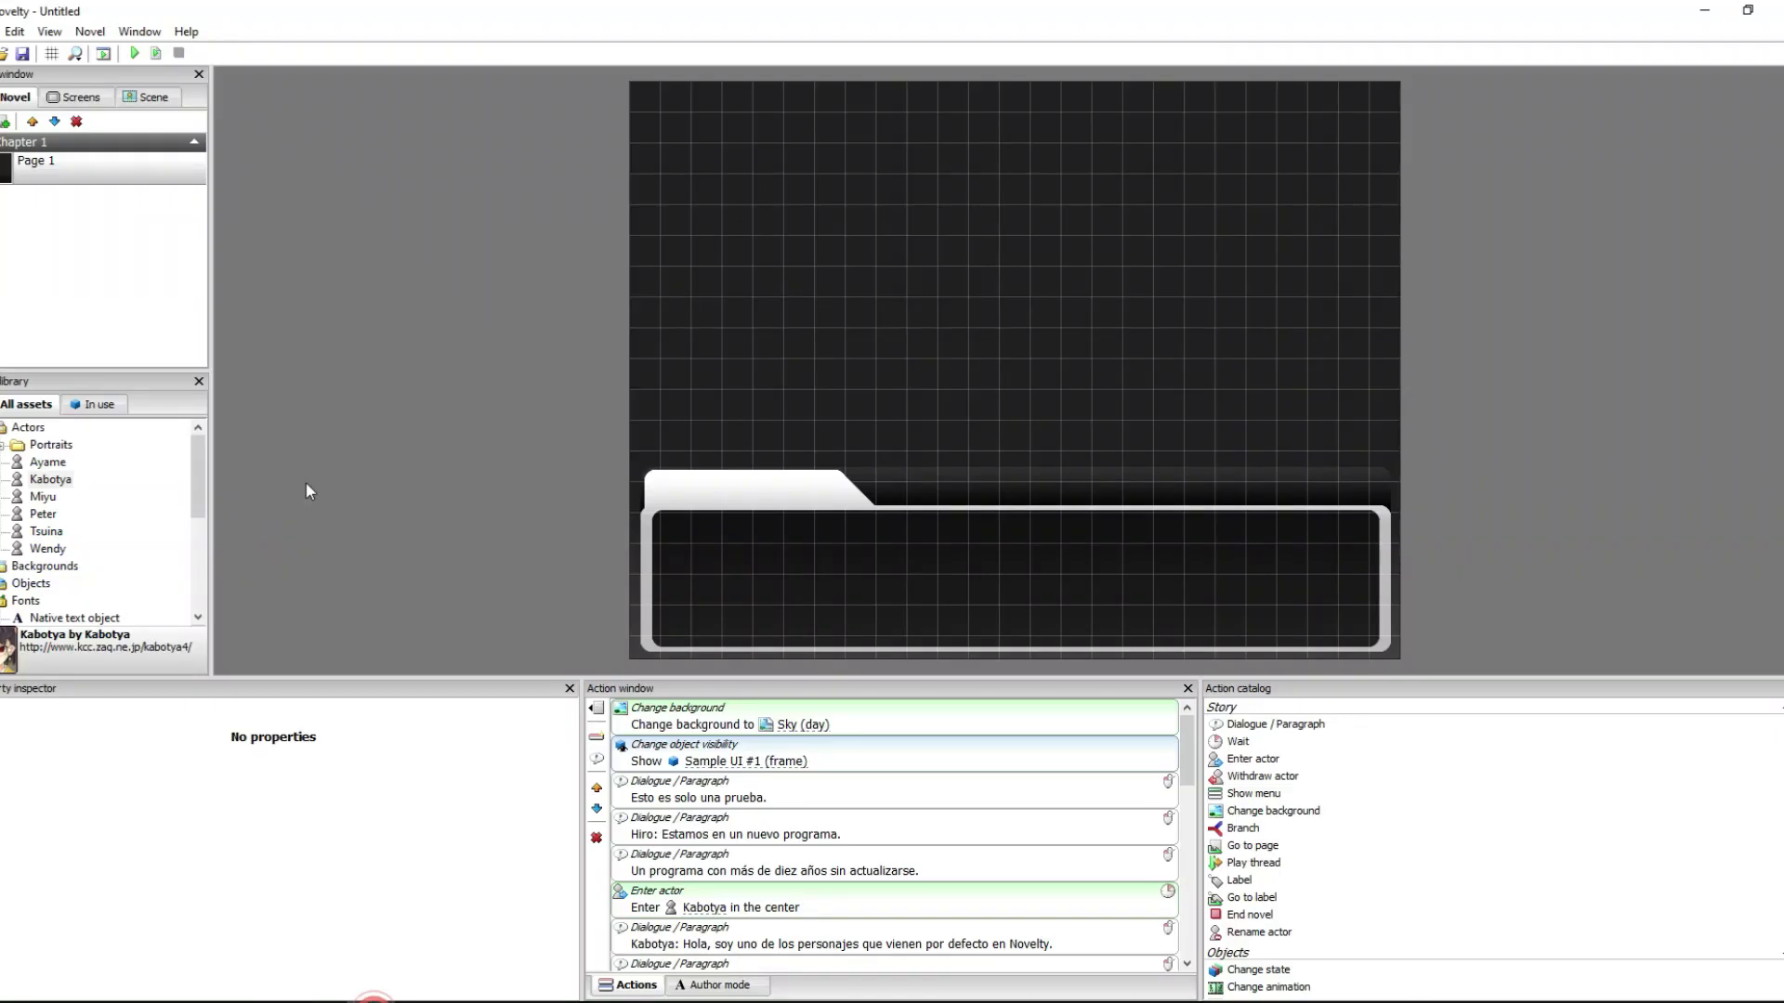
scroll(1401, 788, down, 3)
scroll(1401, 788, down, 5)
scroll(1399, 785, up, 10)
scroll(1007, 796, down, 5)
scroll(1004, 799, up, 5)
scroll(1013, 788, down, 5)
scroll(1041, 779, up, 5)
click(703, 484)
click(512, 363)
mouse_move(193, 472)
mouse_down()
mouse_move(206, 593)
mouse_move(209, 444)
mouse_up()
click(511, 470)
- Examine the asset library's Fonts and Objects categories, including the assets in the Sample #1 folder under UI
click(4, 446)
click(3, 446)
scroll(36, 520, down, 5)
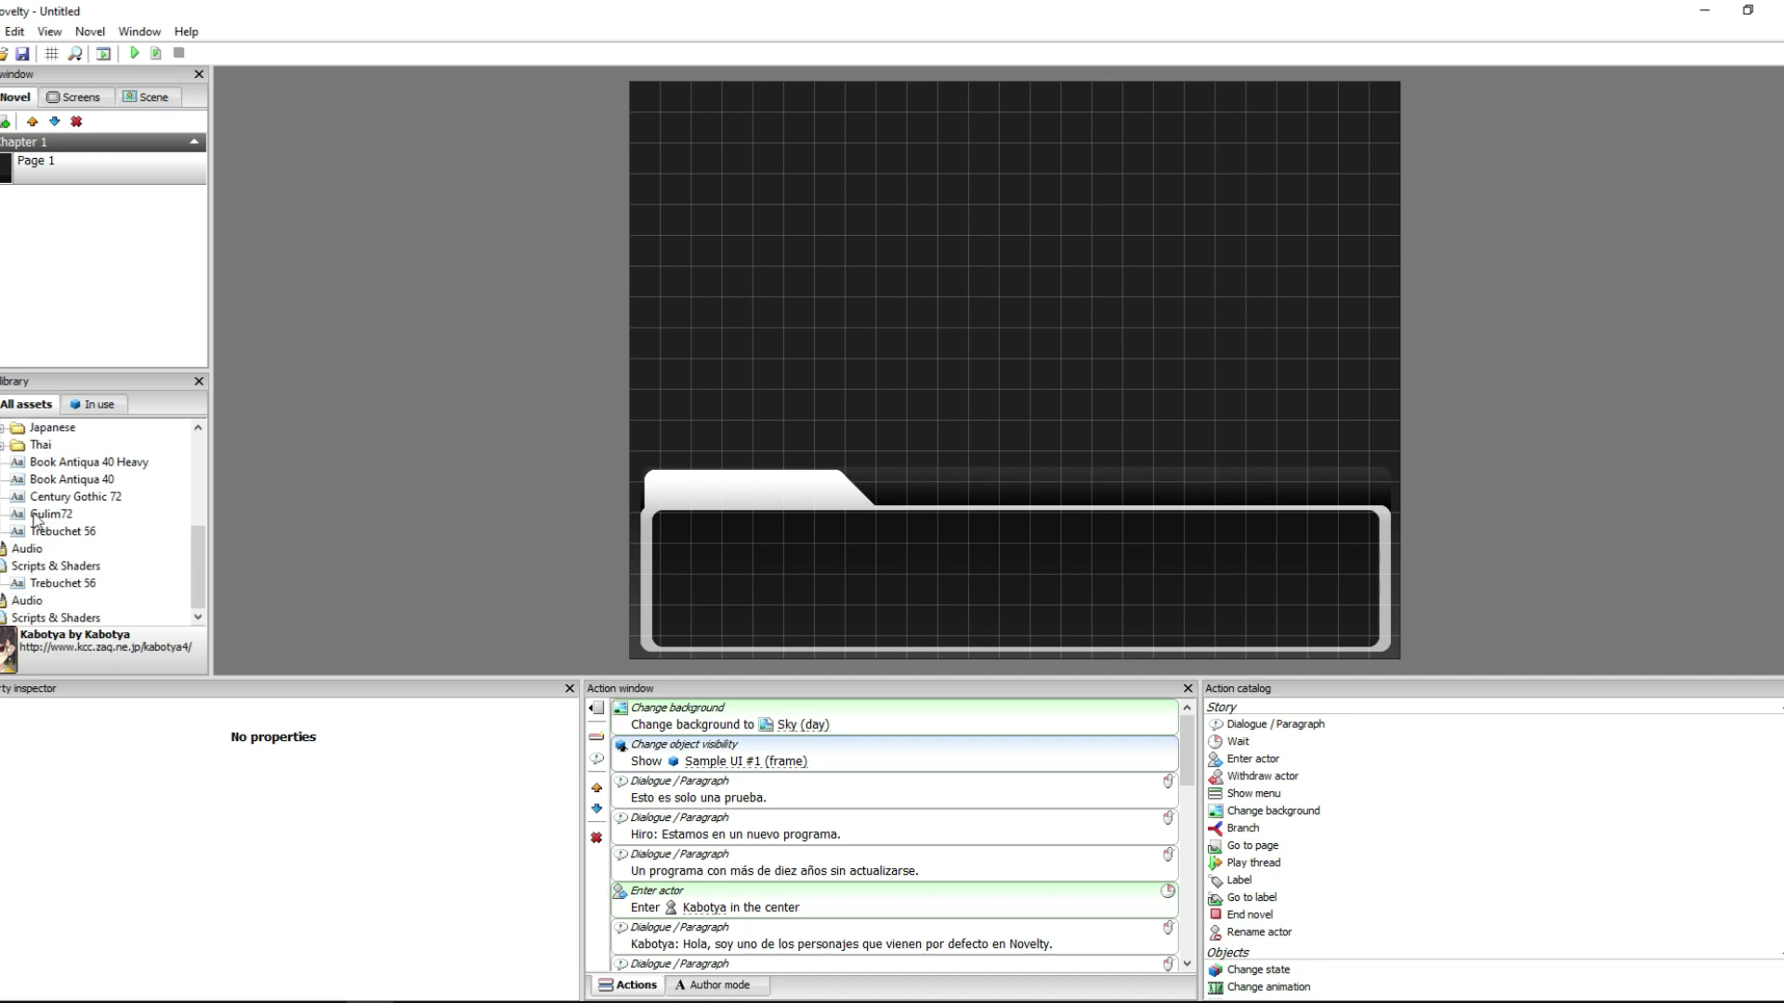
scroll(56, 557, up, 1)
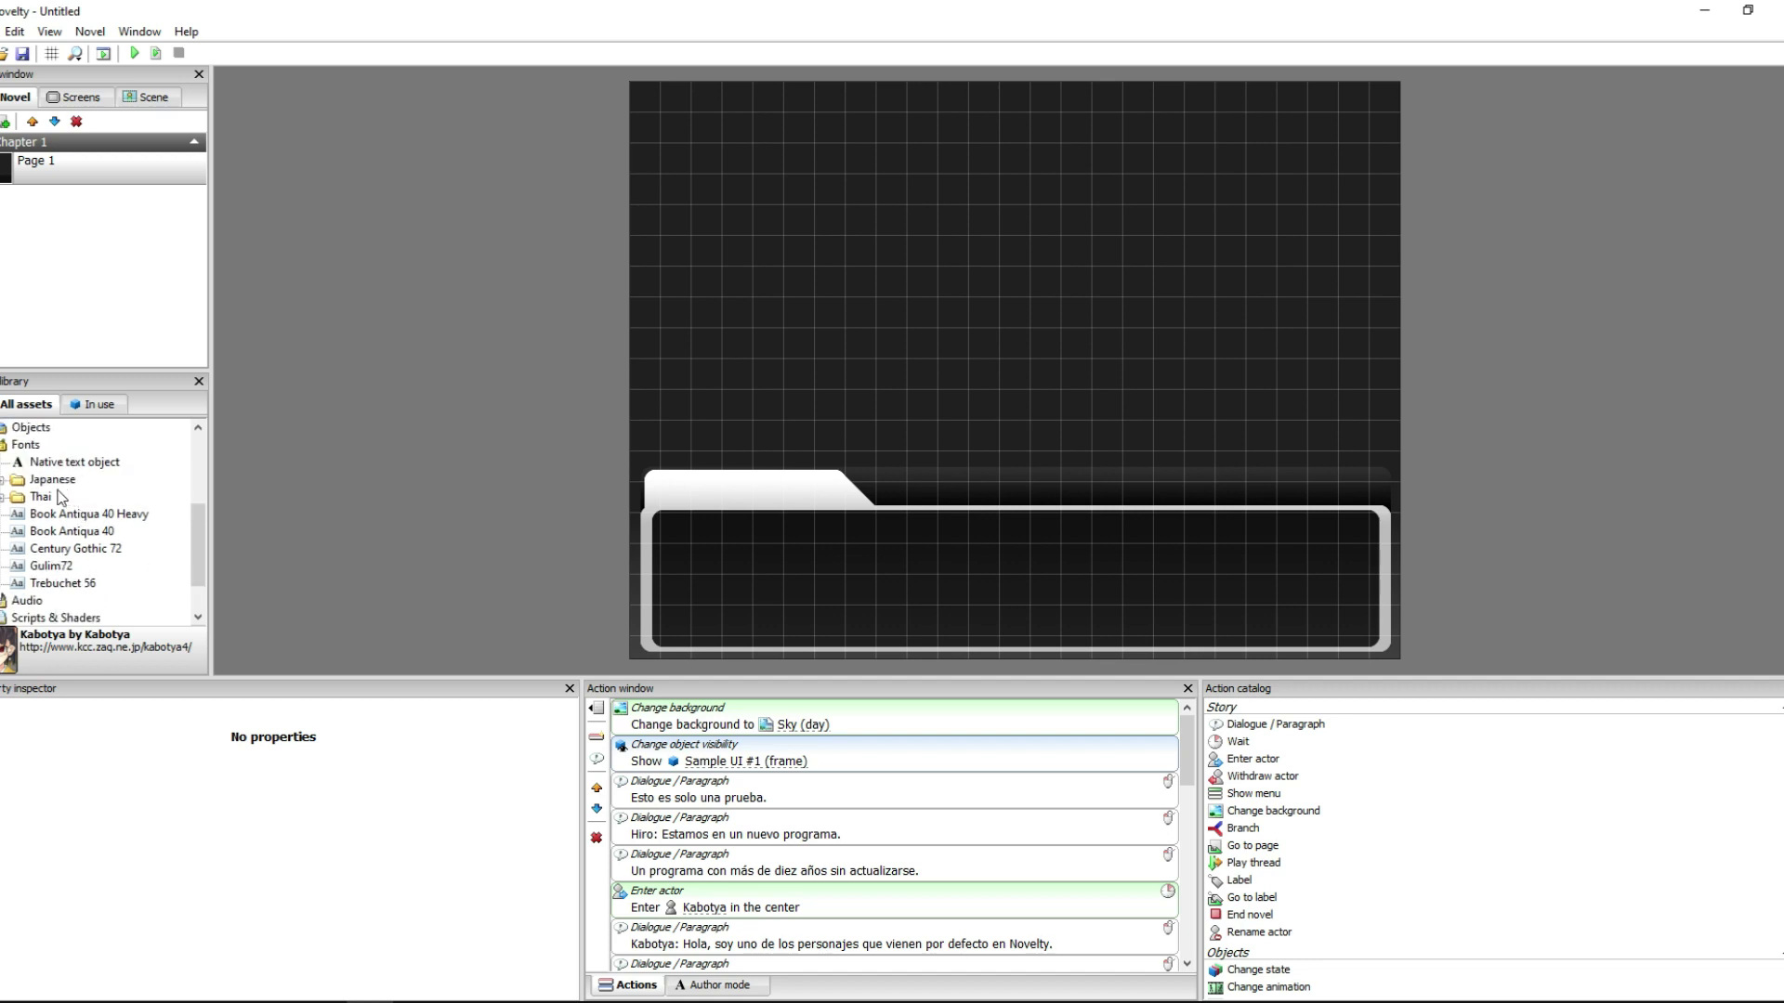
scroll(61, 498, up, 2)
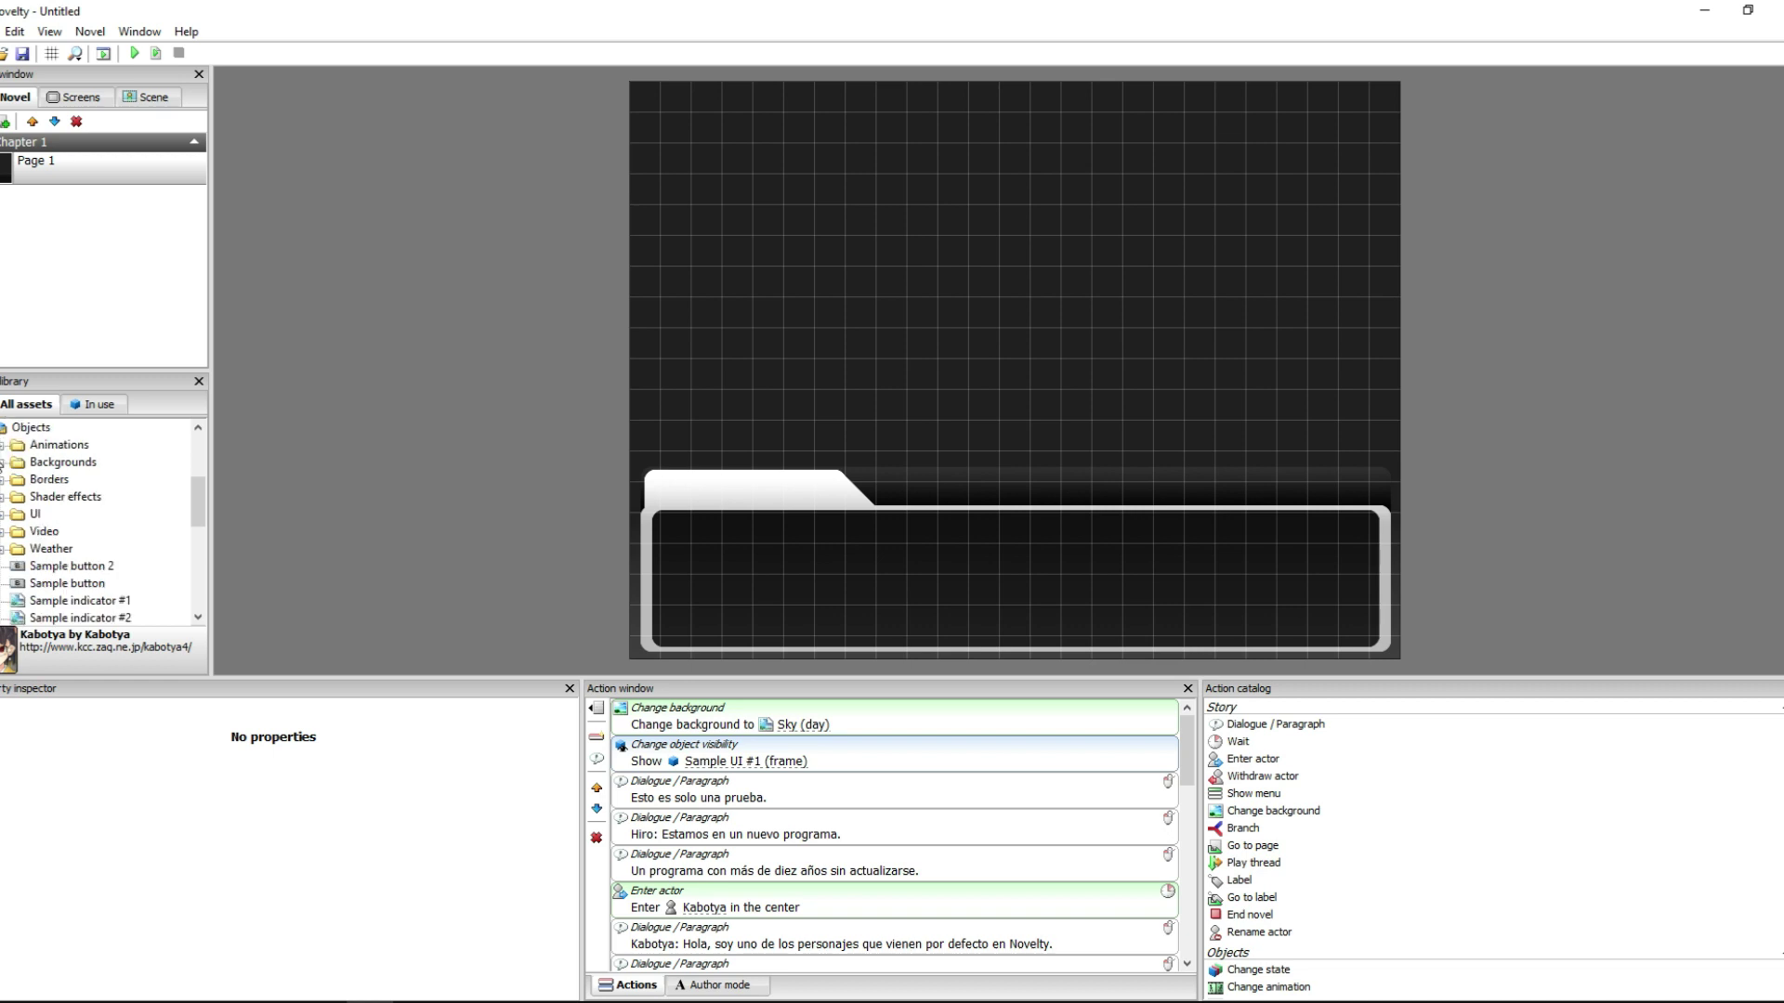
click(3, 514)
click(76, 464)
right_click(76, 463)
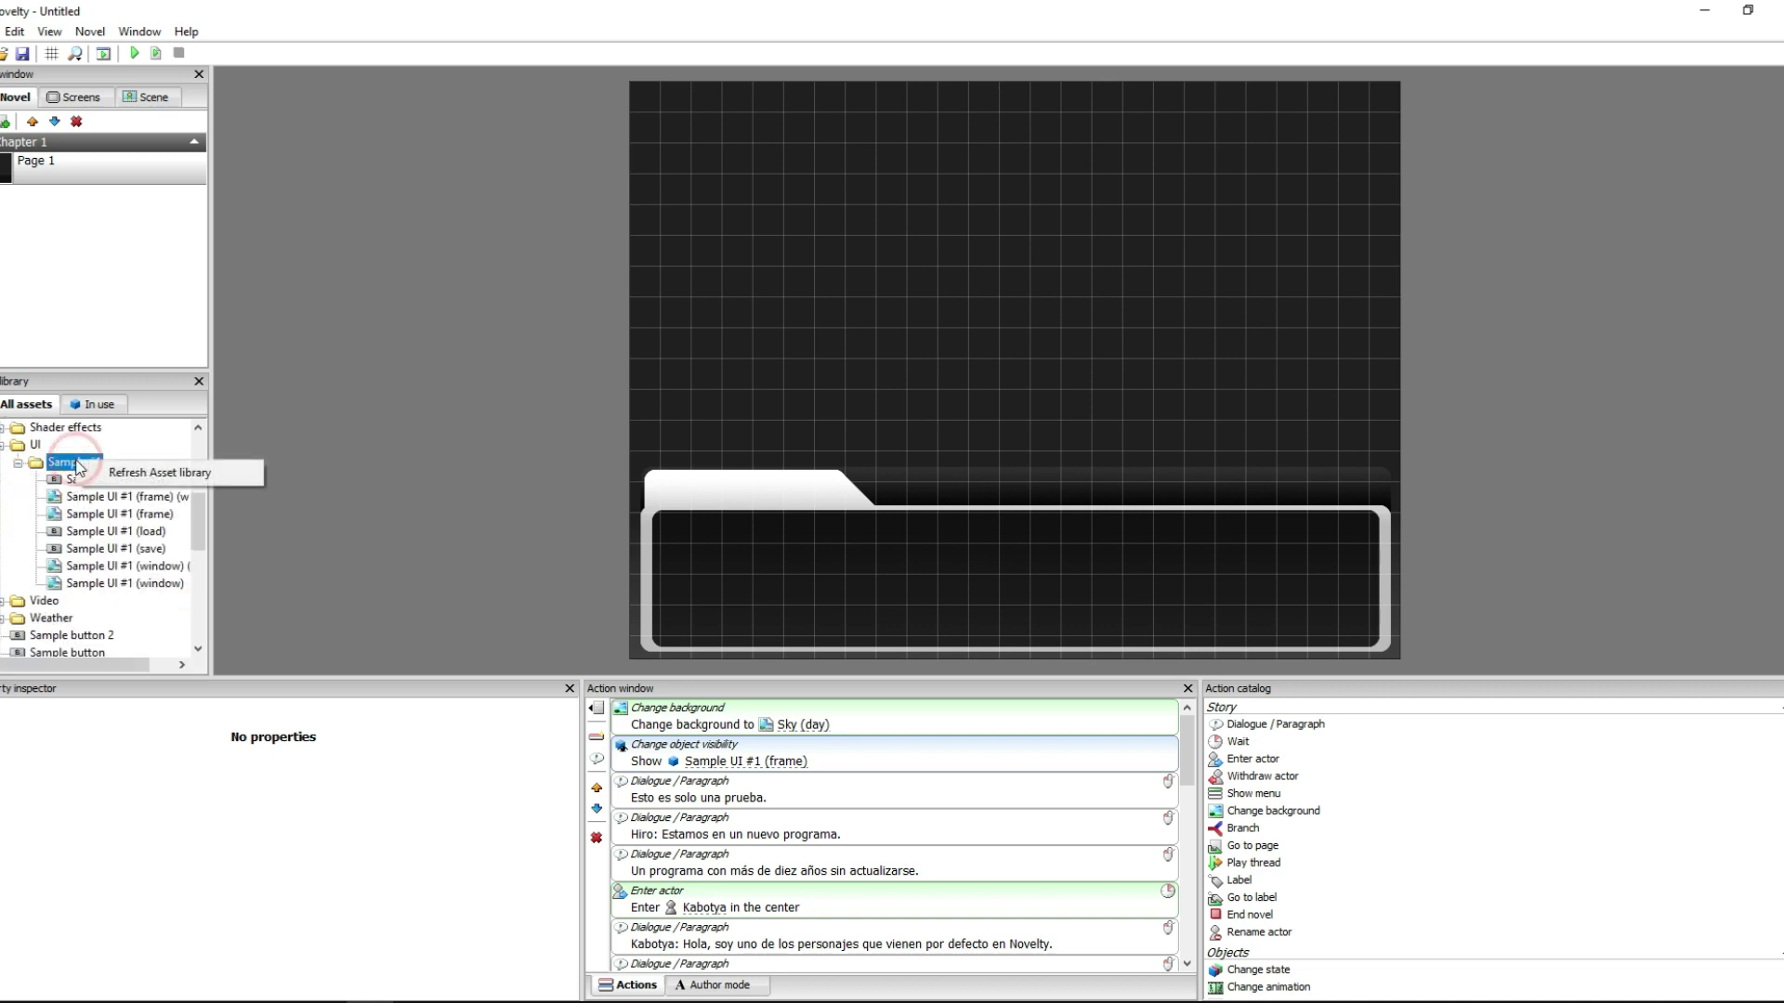
key(Escape)
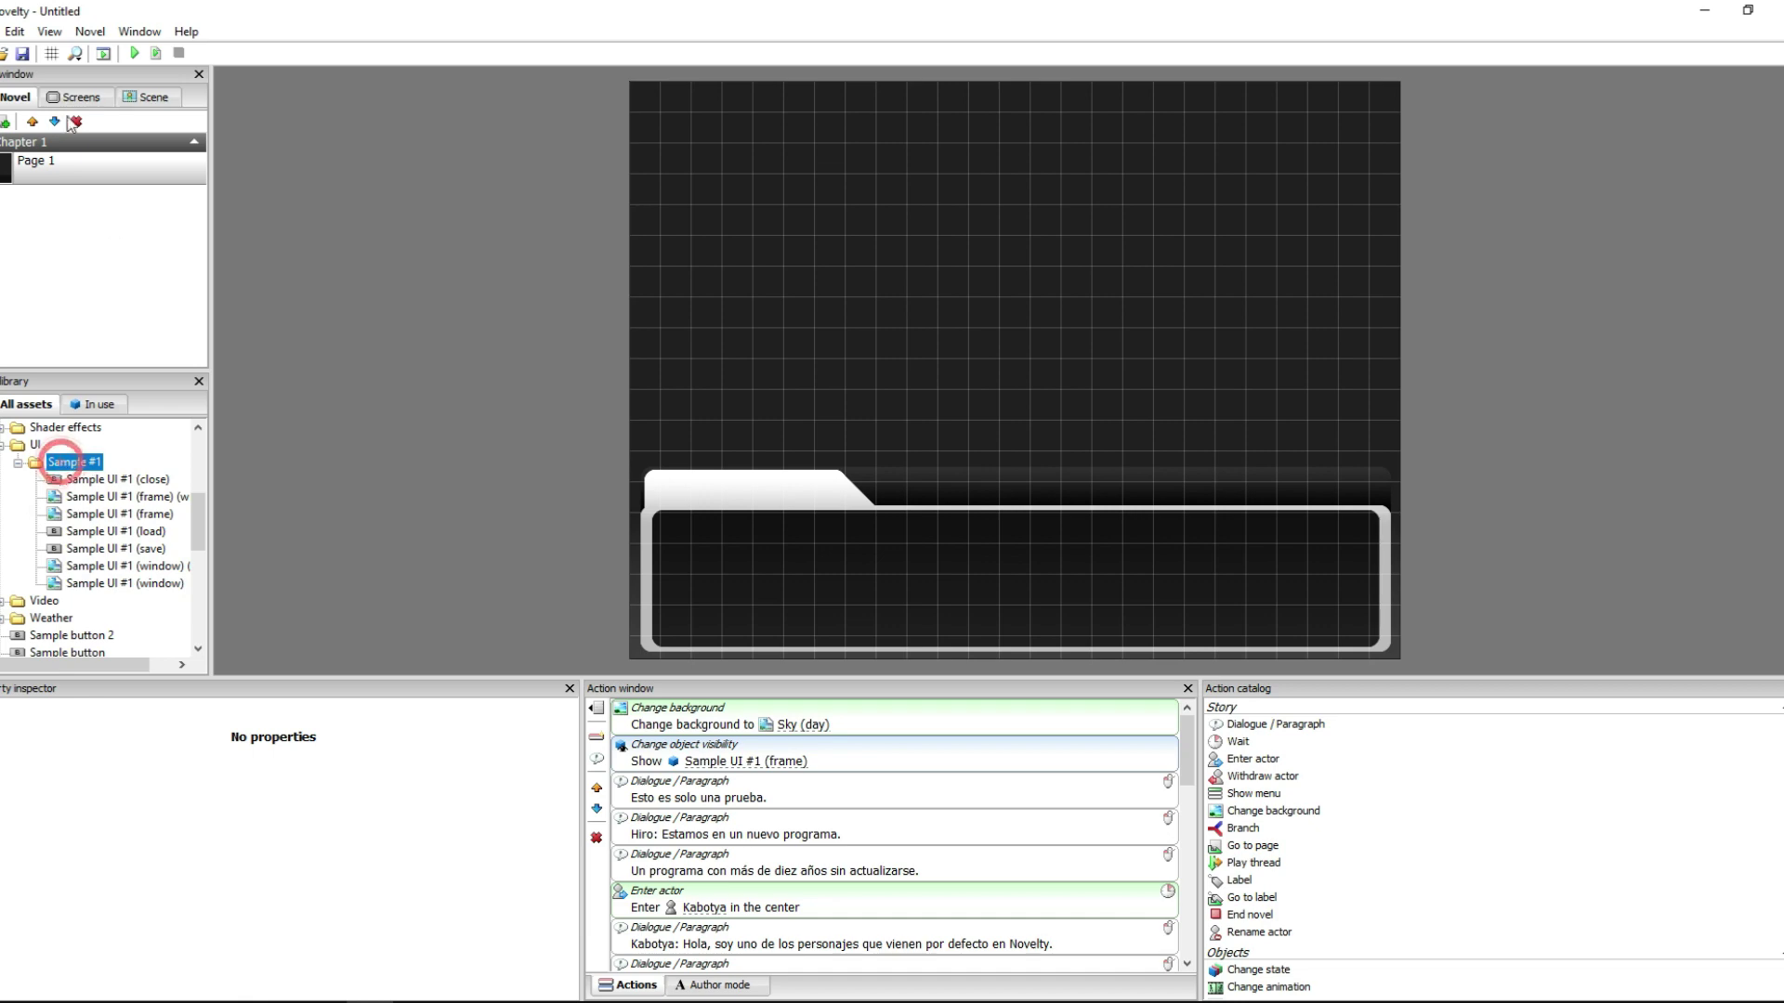
- Start an image asset import and add the file D1_800x600_frame_a_a80 from the D1_800x600 PNG folder
click(3, 31)
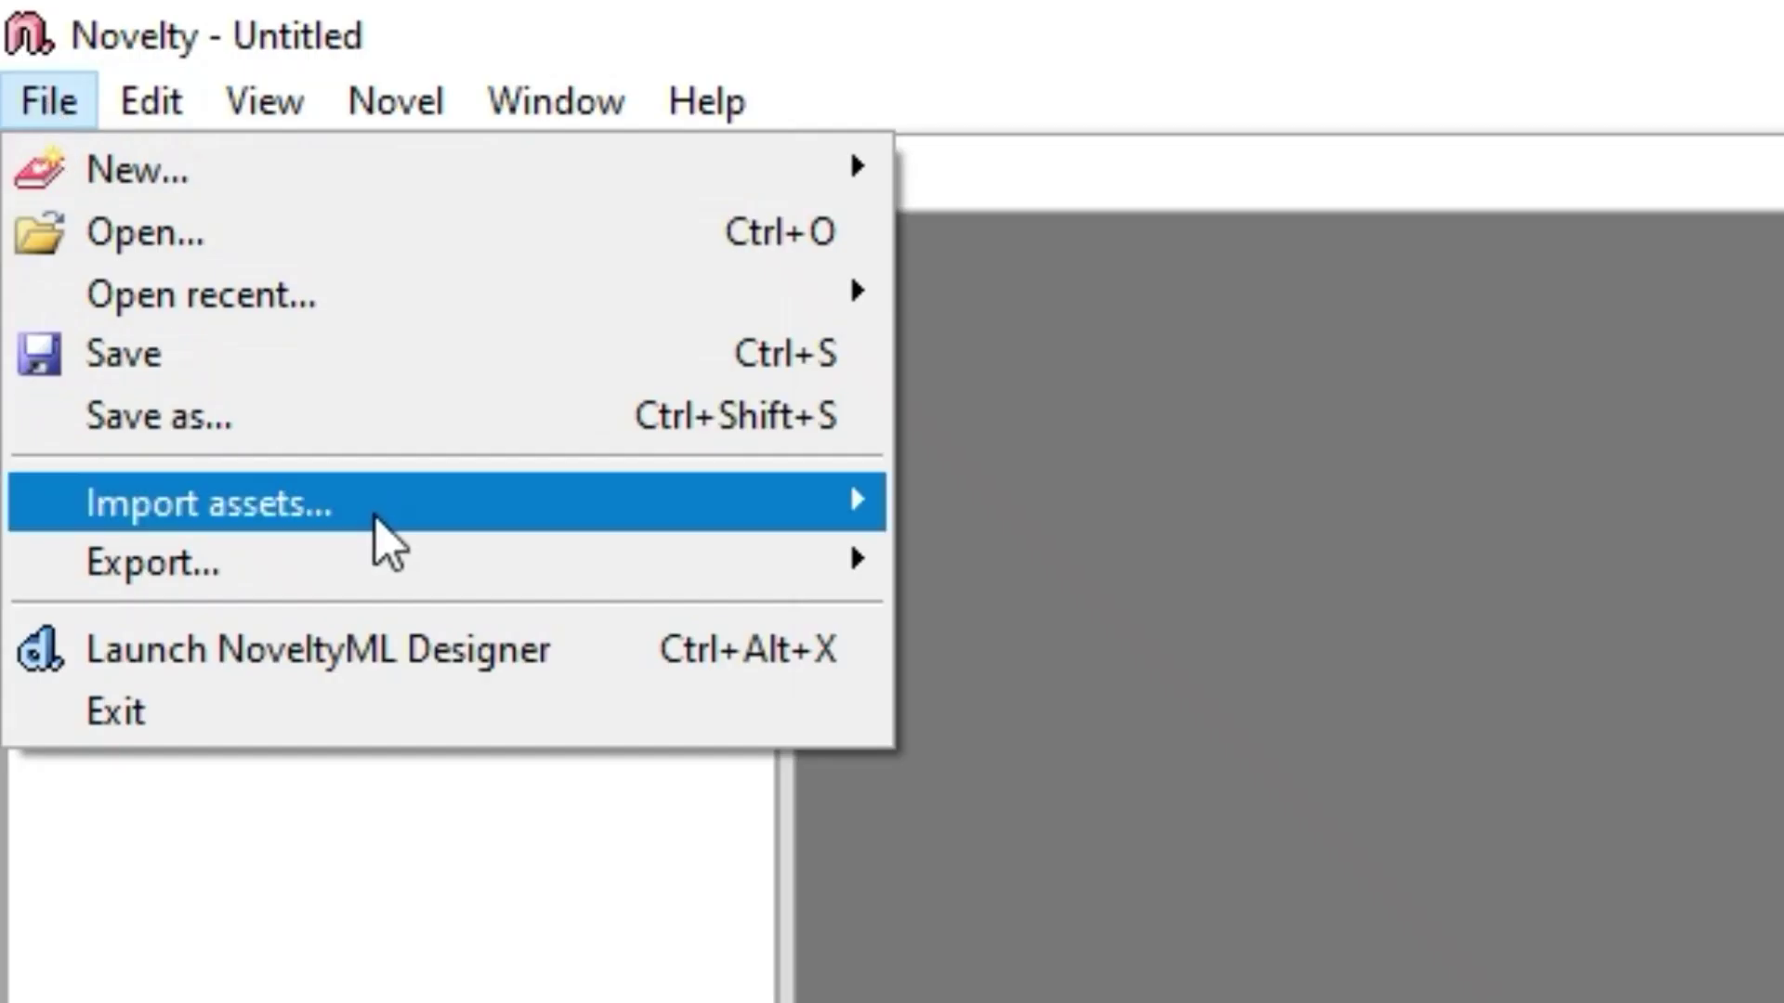
mouse_move(84, 160)
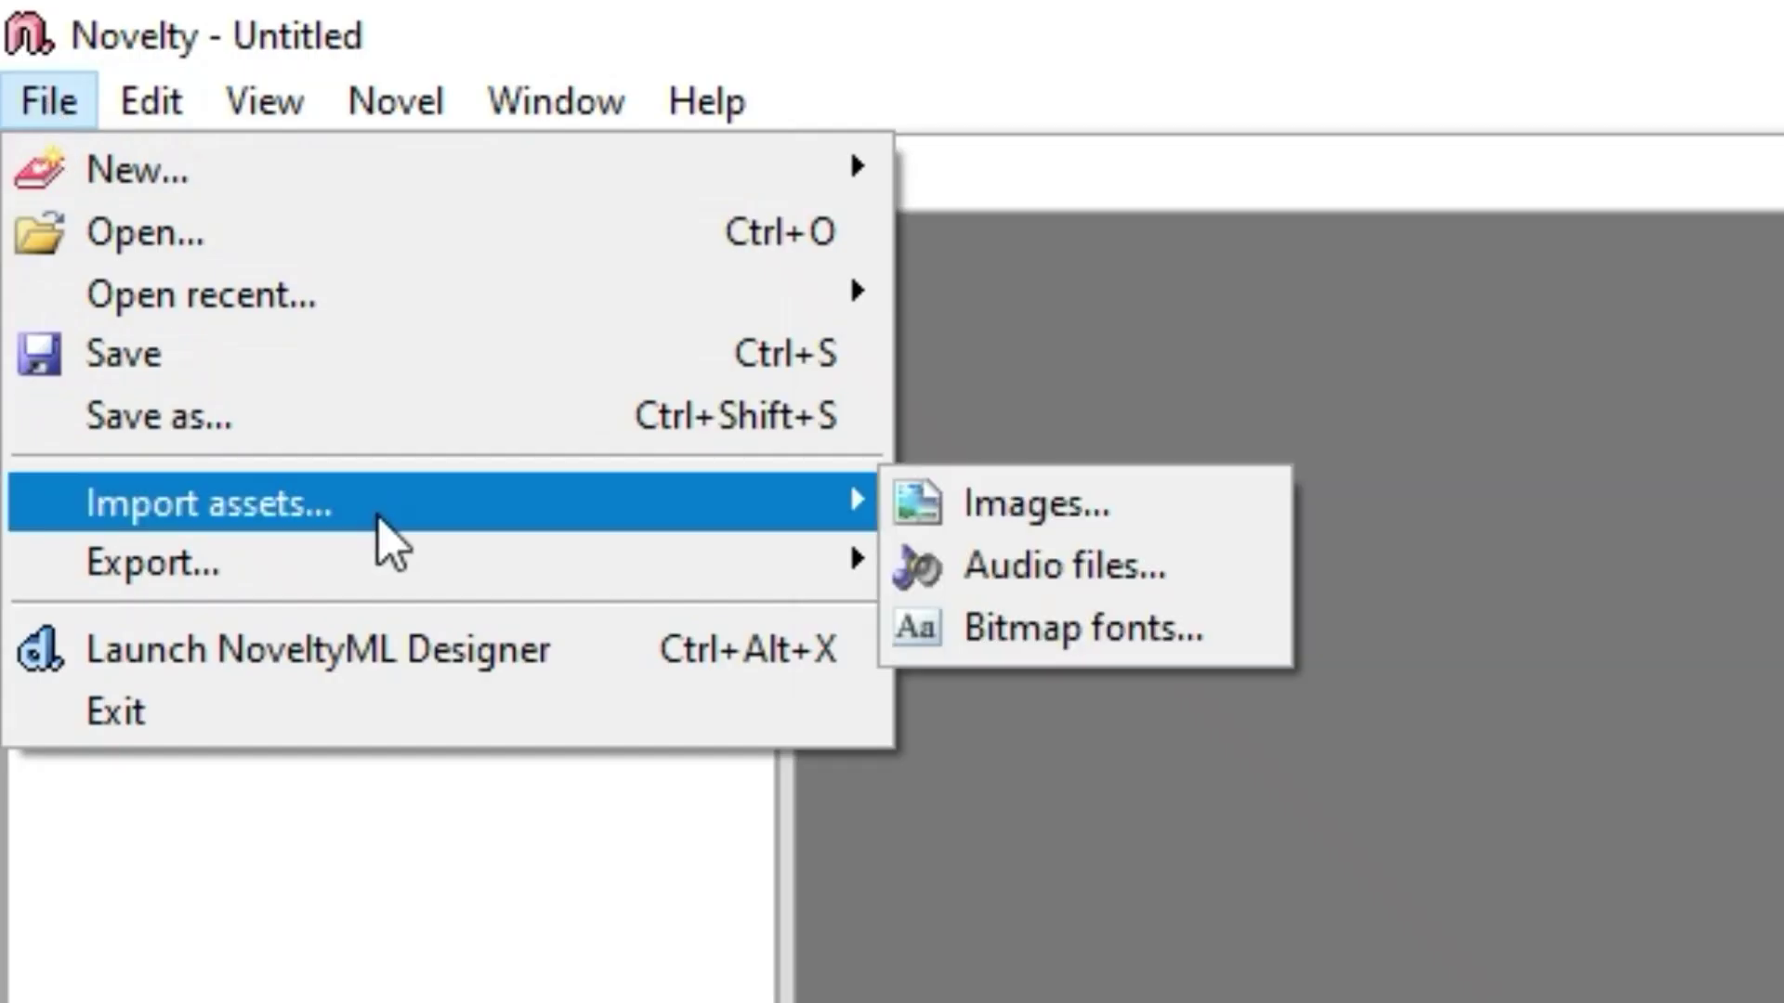
click(1231, 544)
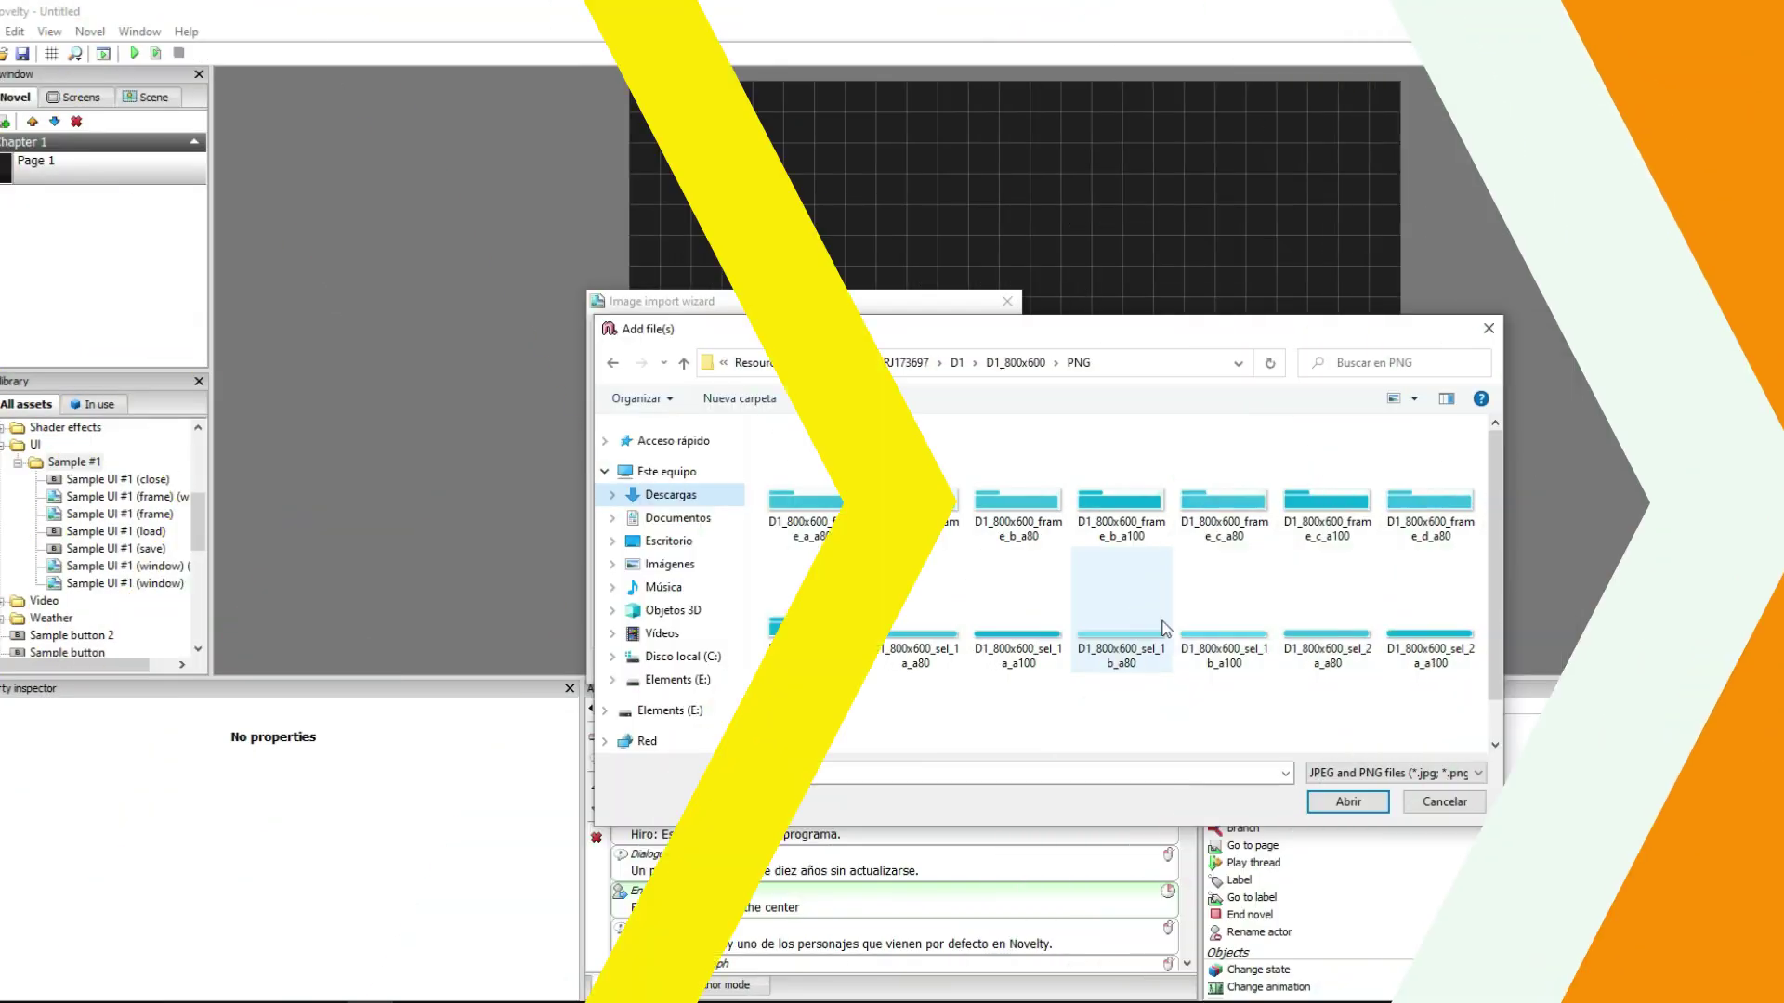
mouse_move(1496, 529)
mouse_down()
mouse_move(1495, 603)
mouse_move(1501, 532)
mouse_up()
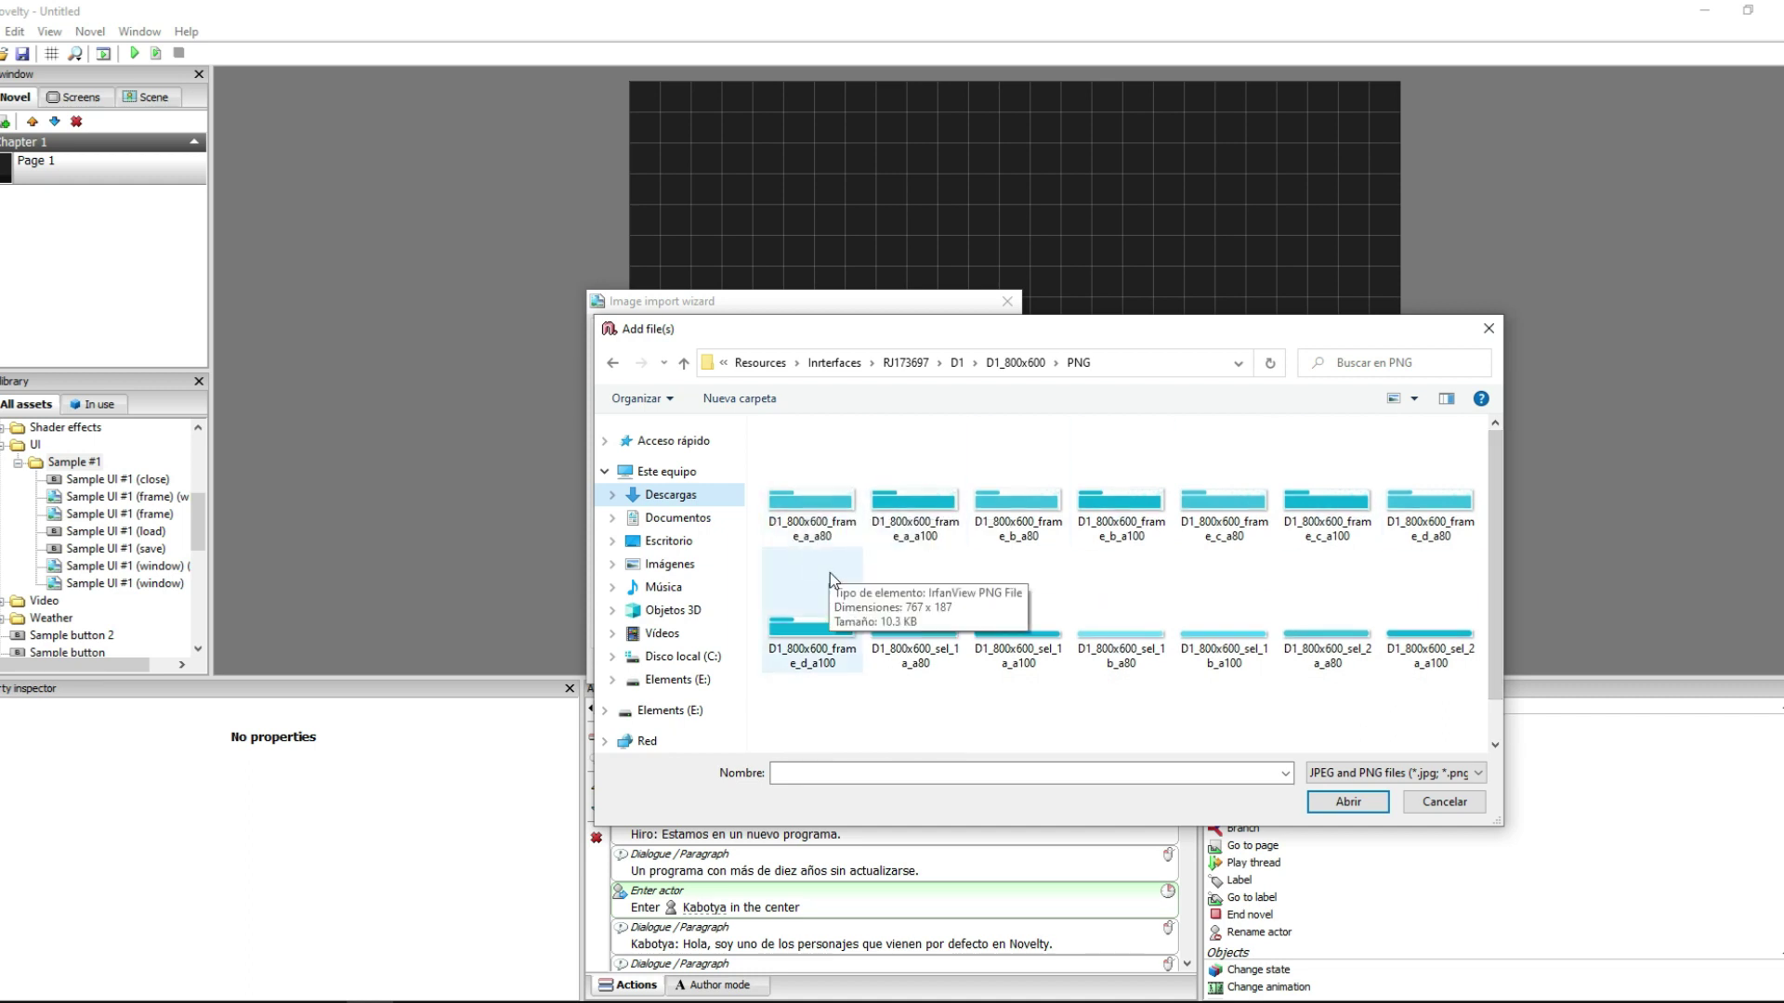
double_click(813, 508)
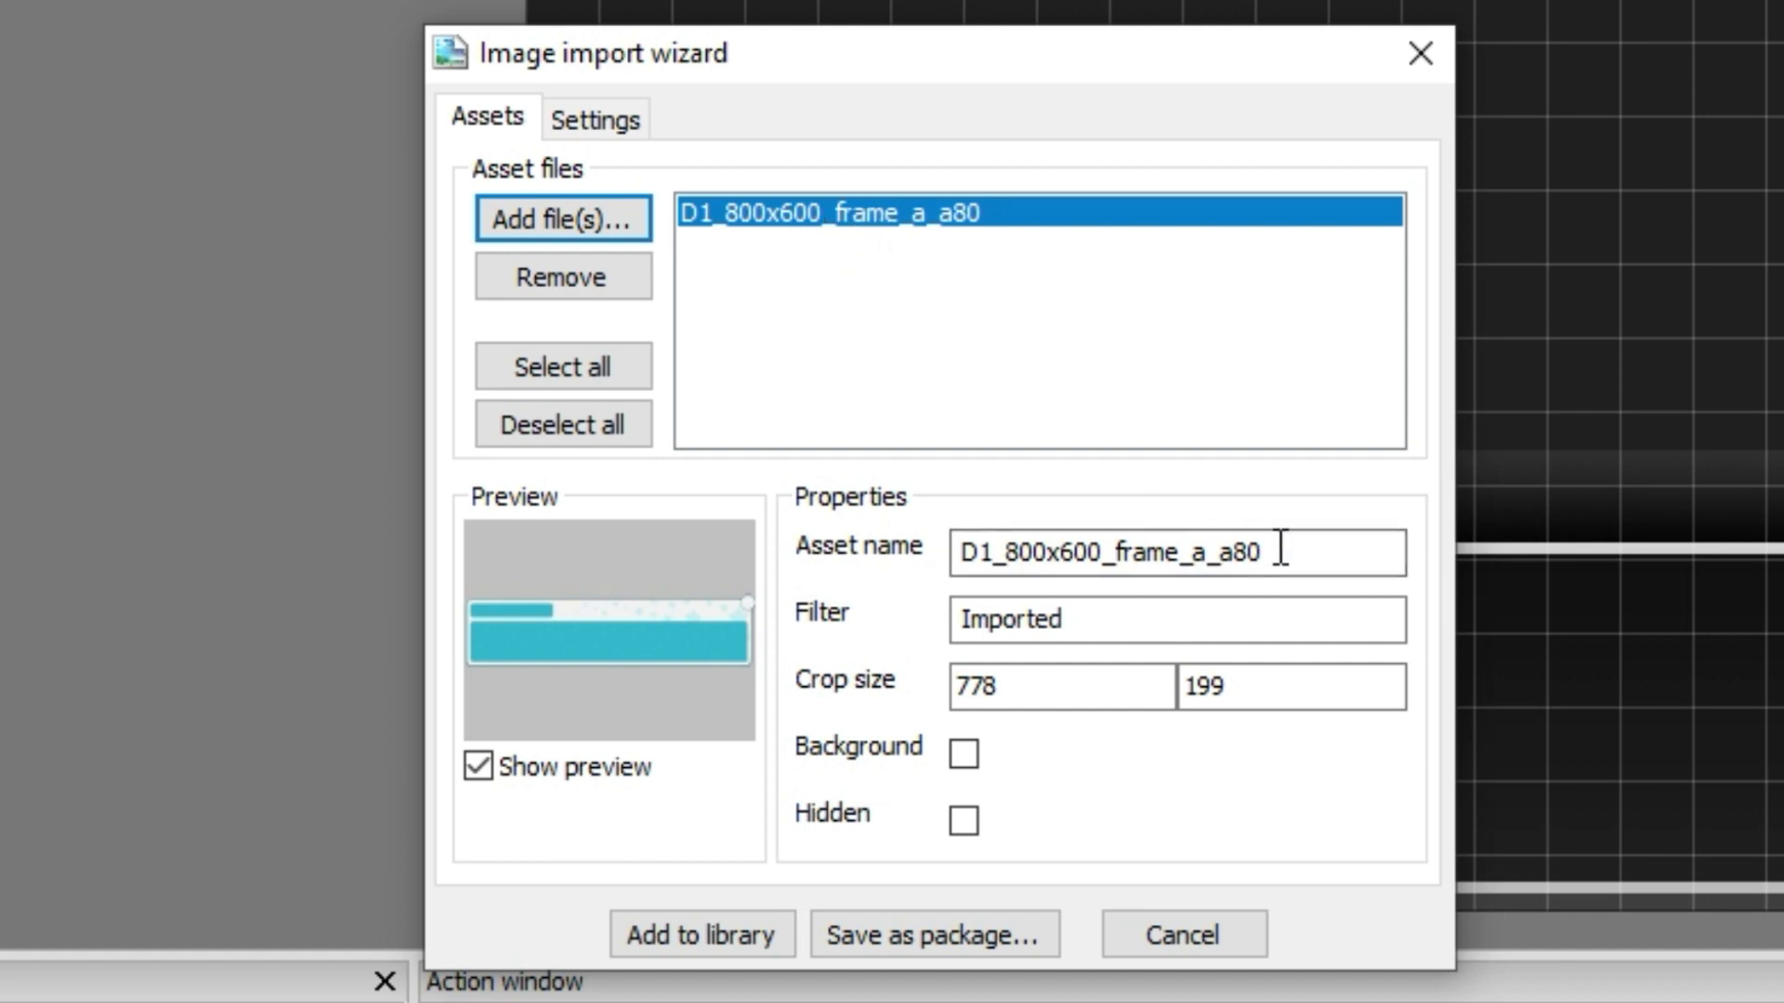
- Name the image asset Otroframe and show the import wizard's settings
double_click(1311, 554)
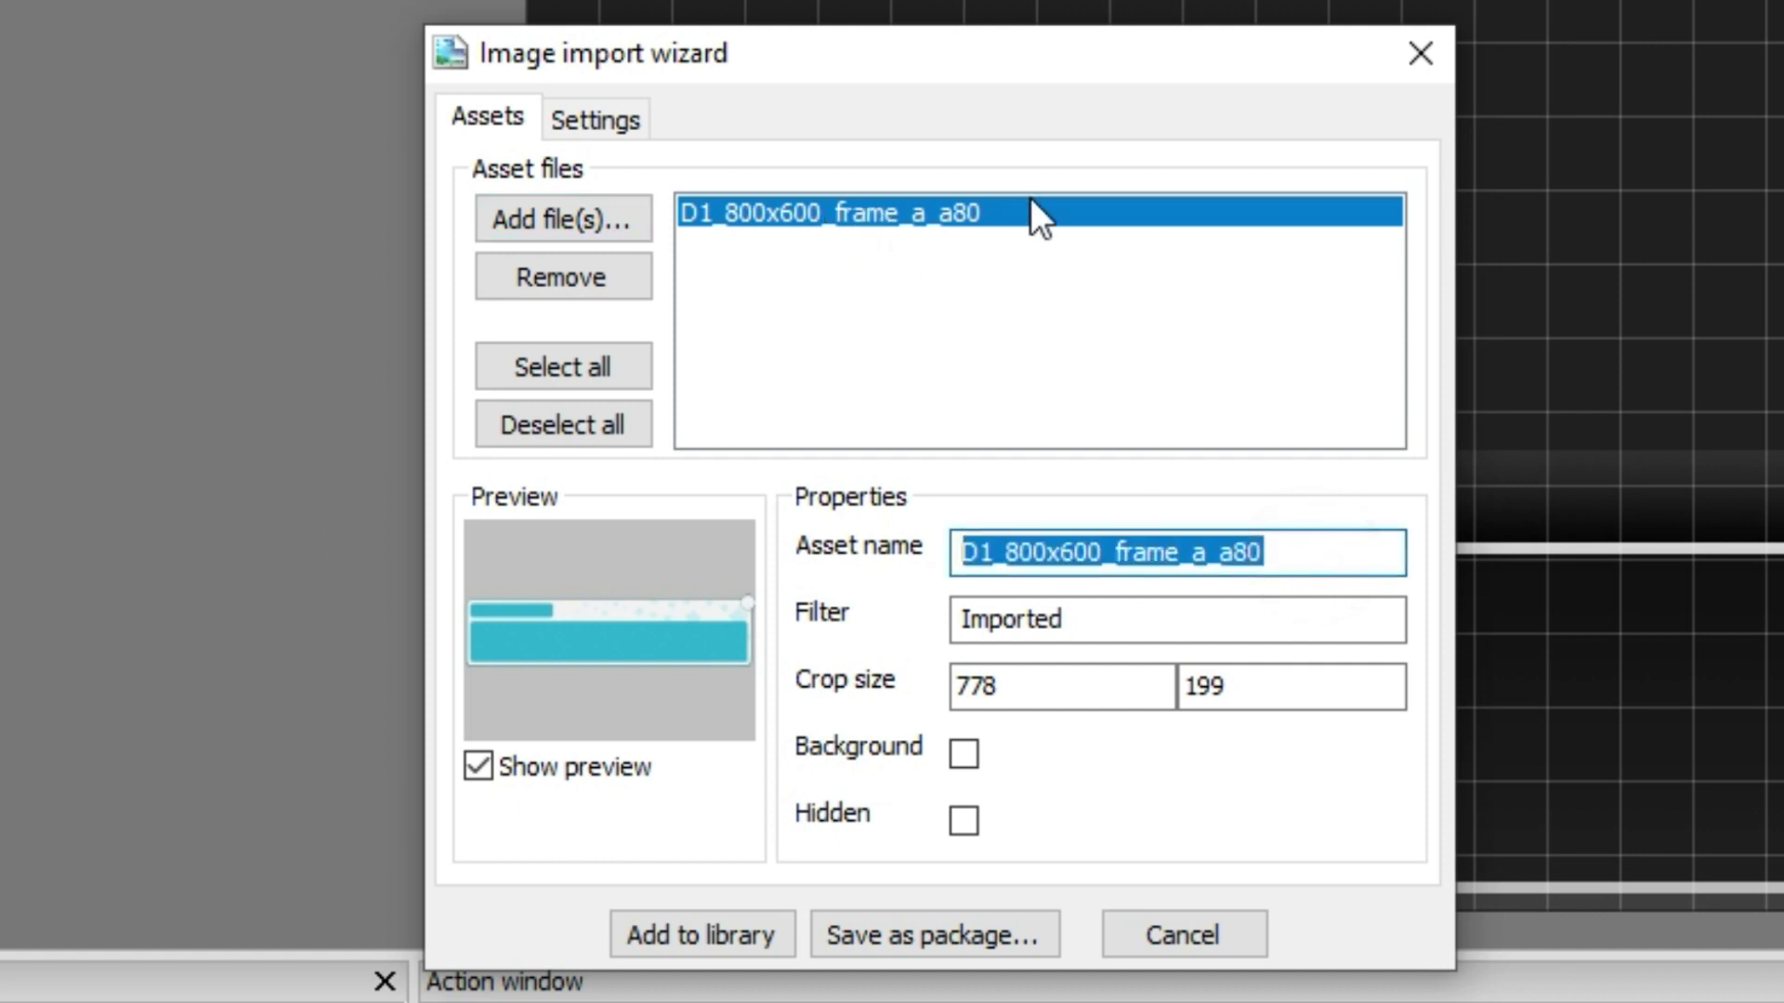
text(Otroframe)
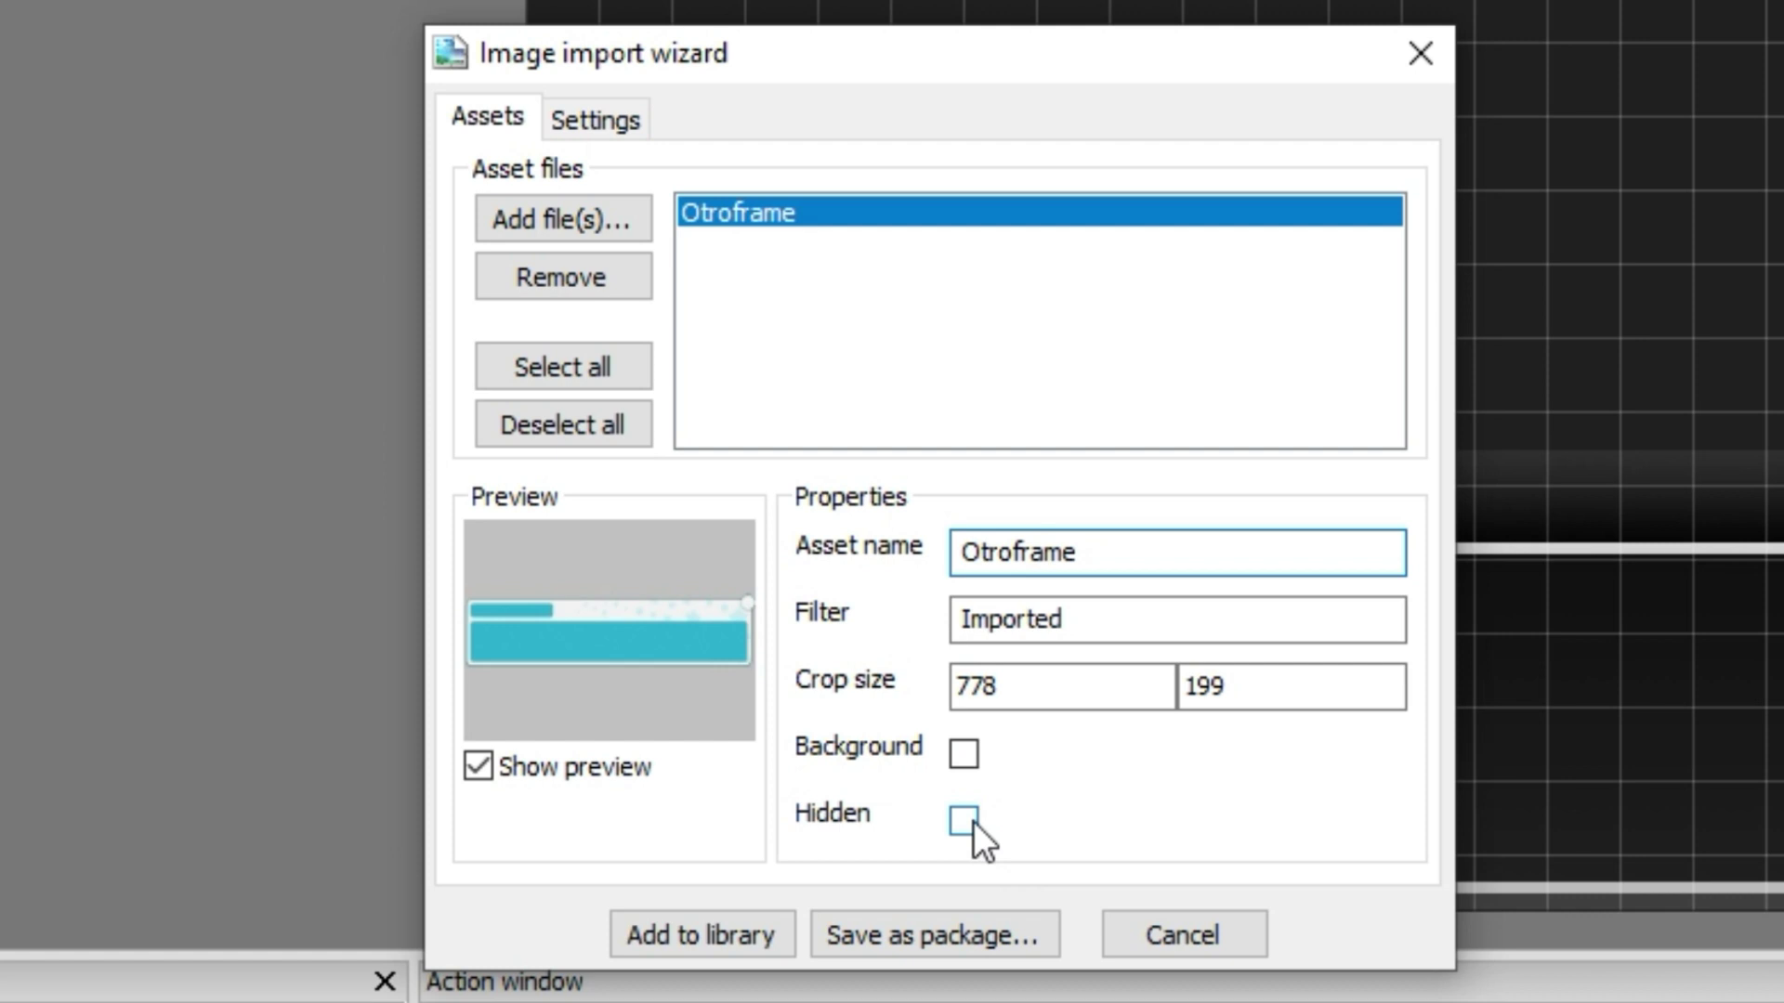
click(608, 140)
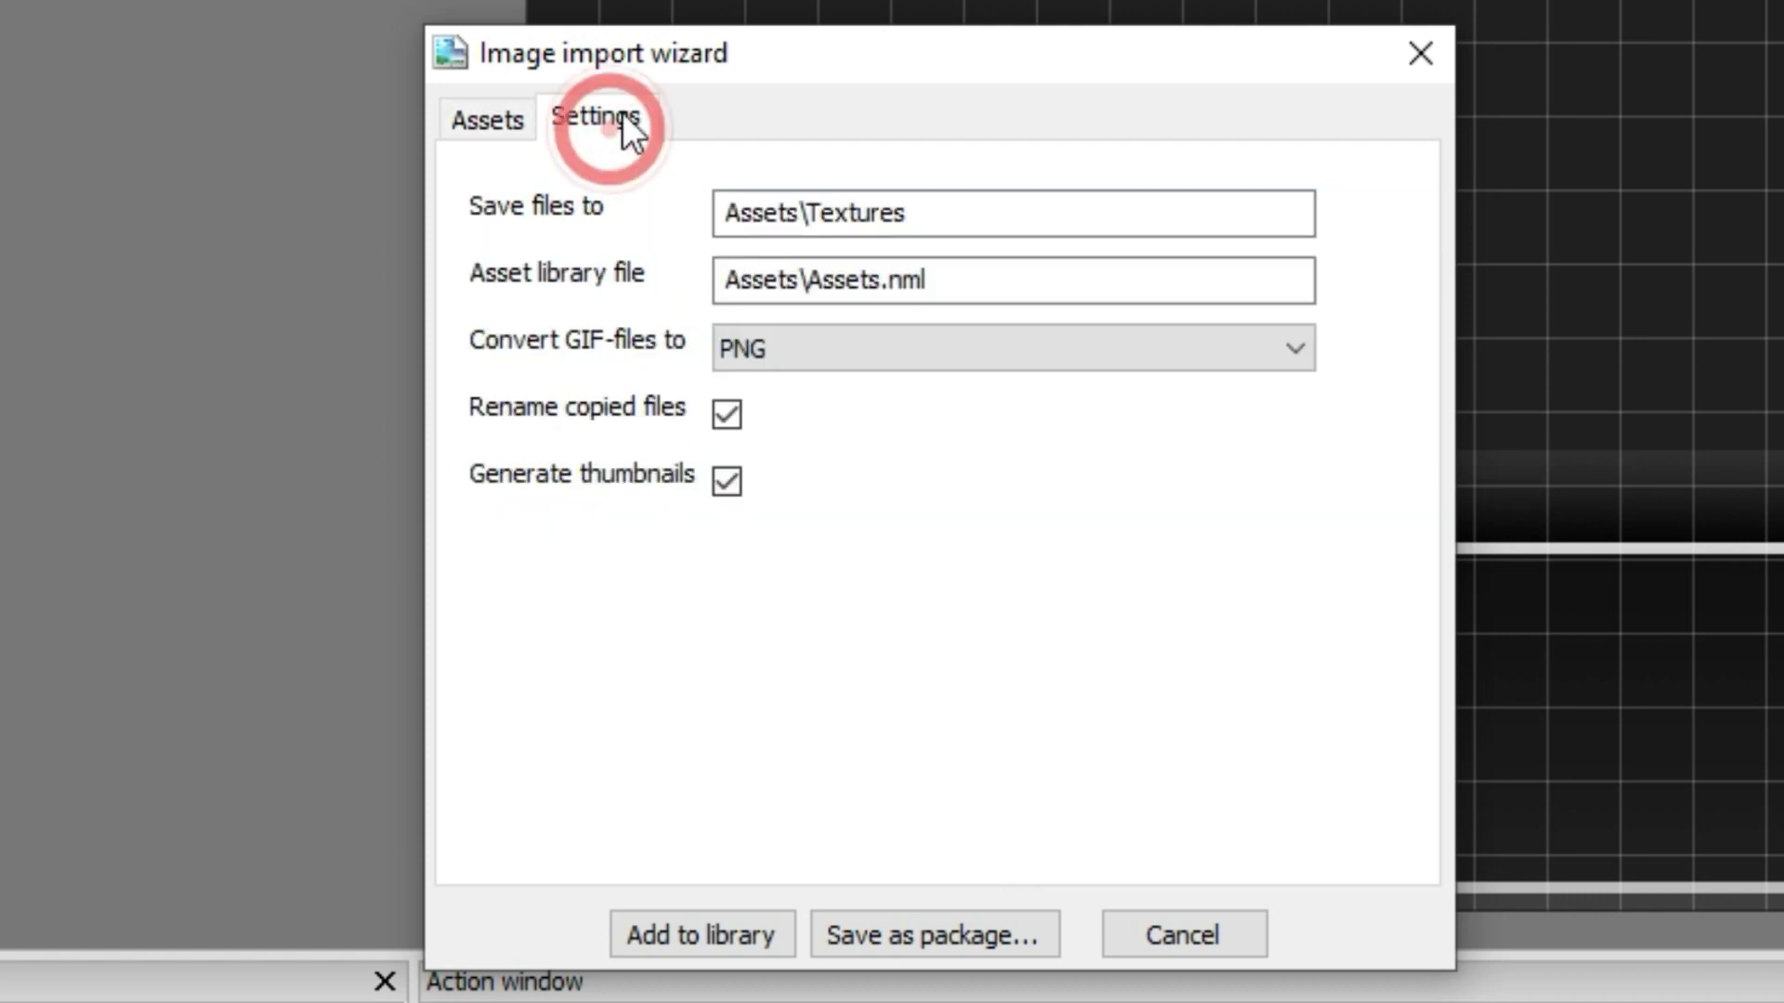
- Try to add the image to the library with its files saved to Assets\UI\Otros, creating that folder
click(996, 220)
drag(906, 223, 806, 223)
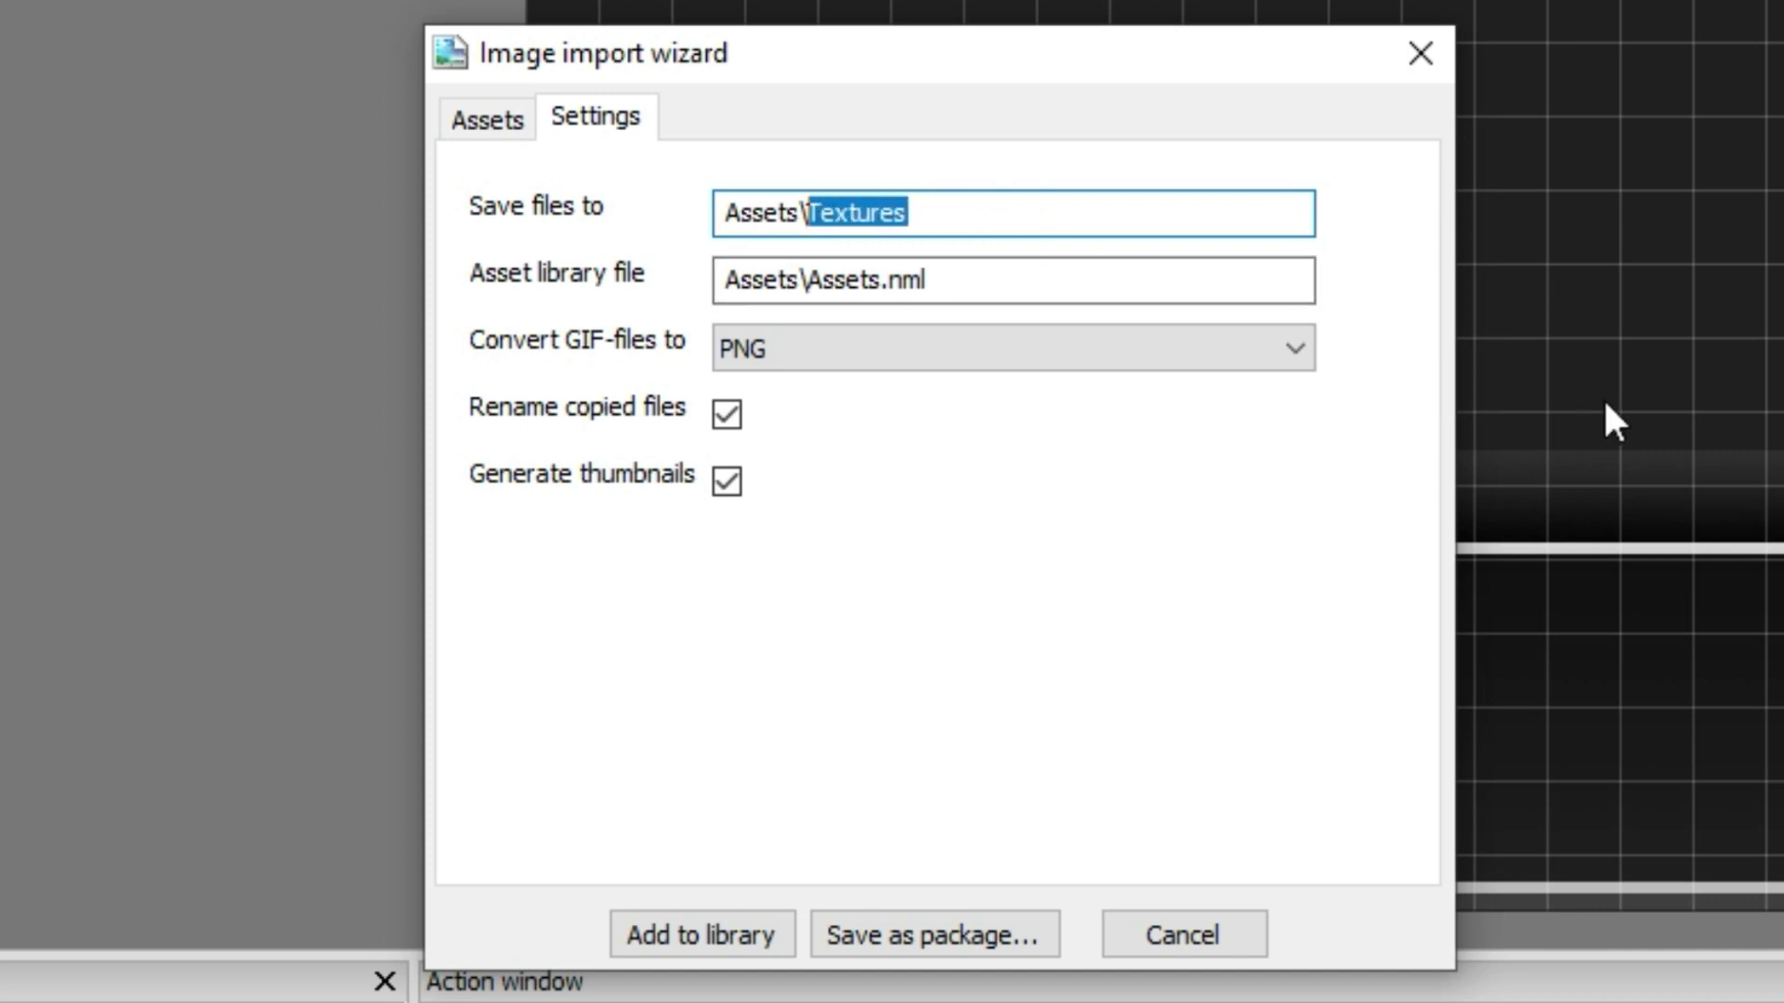
text(UI)
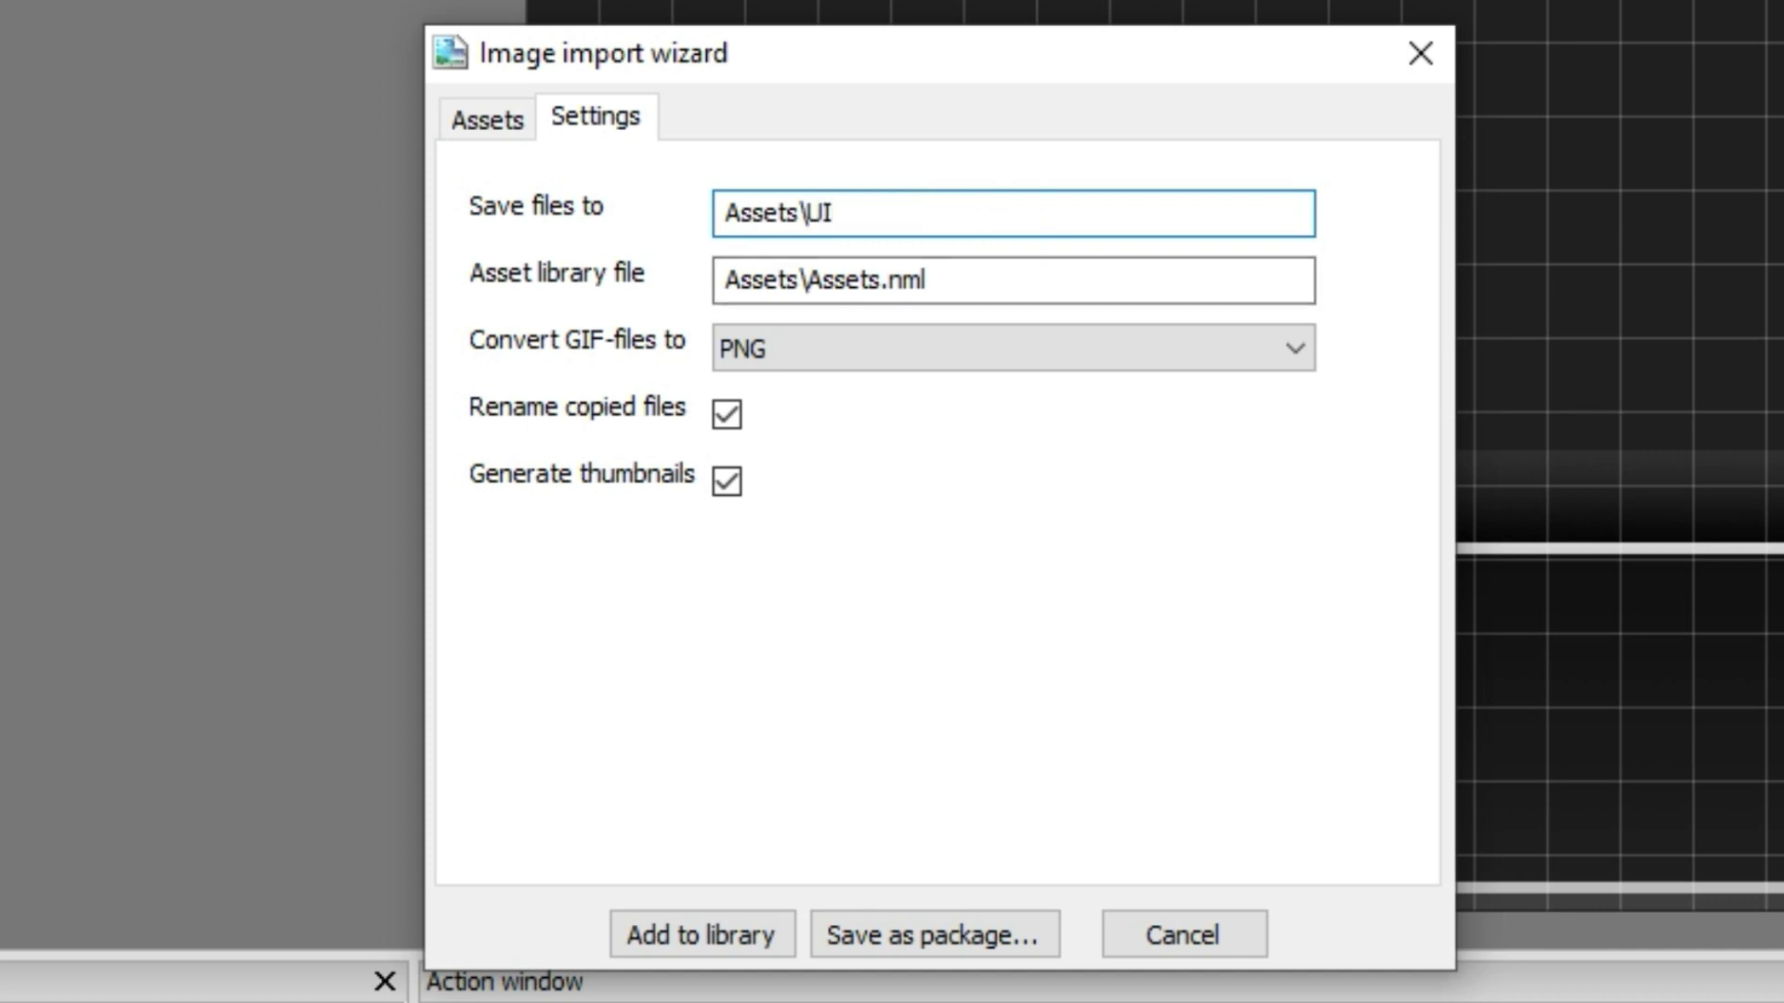
text(\Otros)
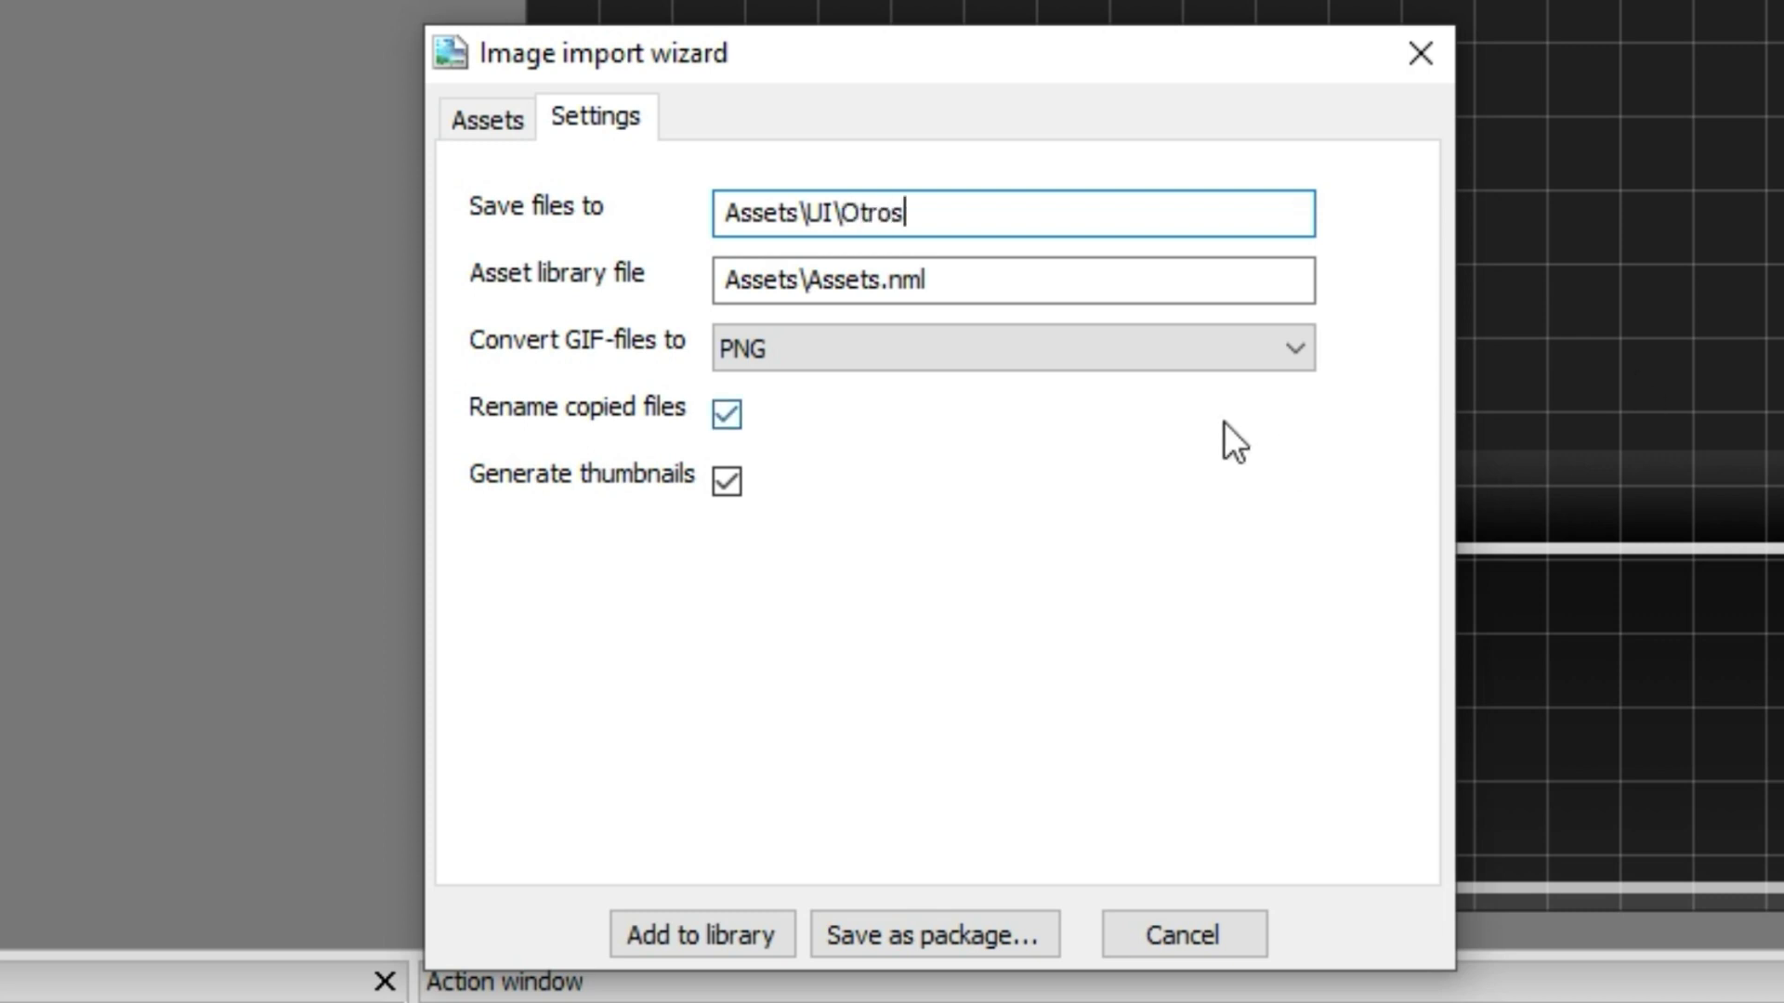
click(734, 944)
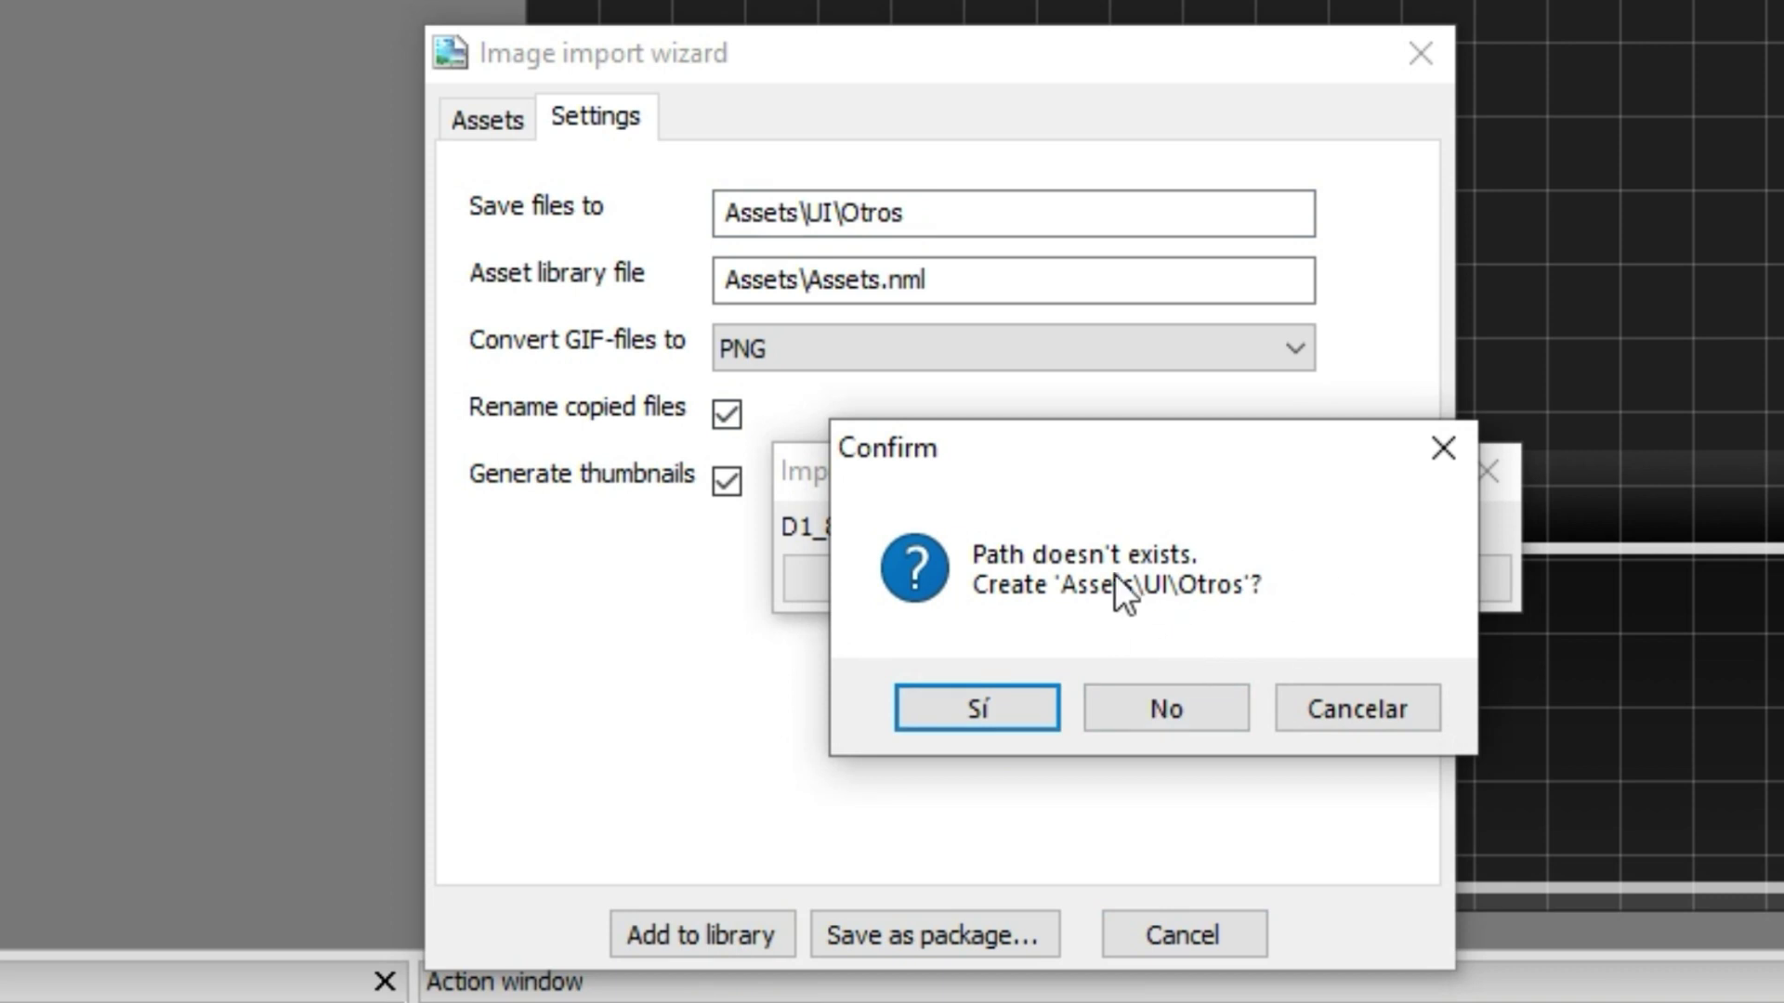
click(1007, 710)
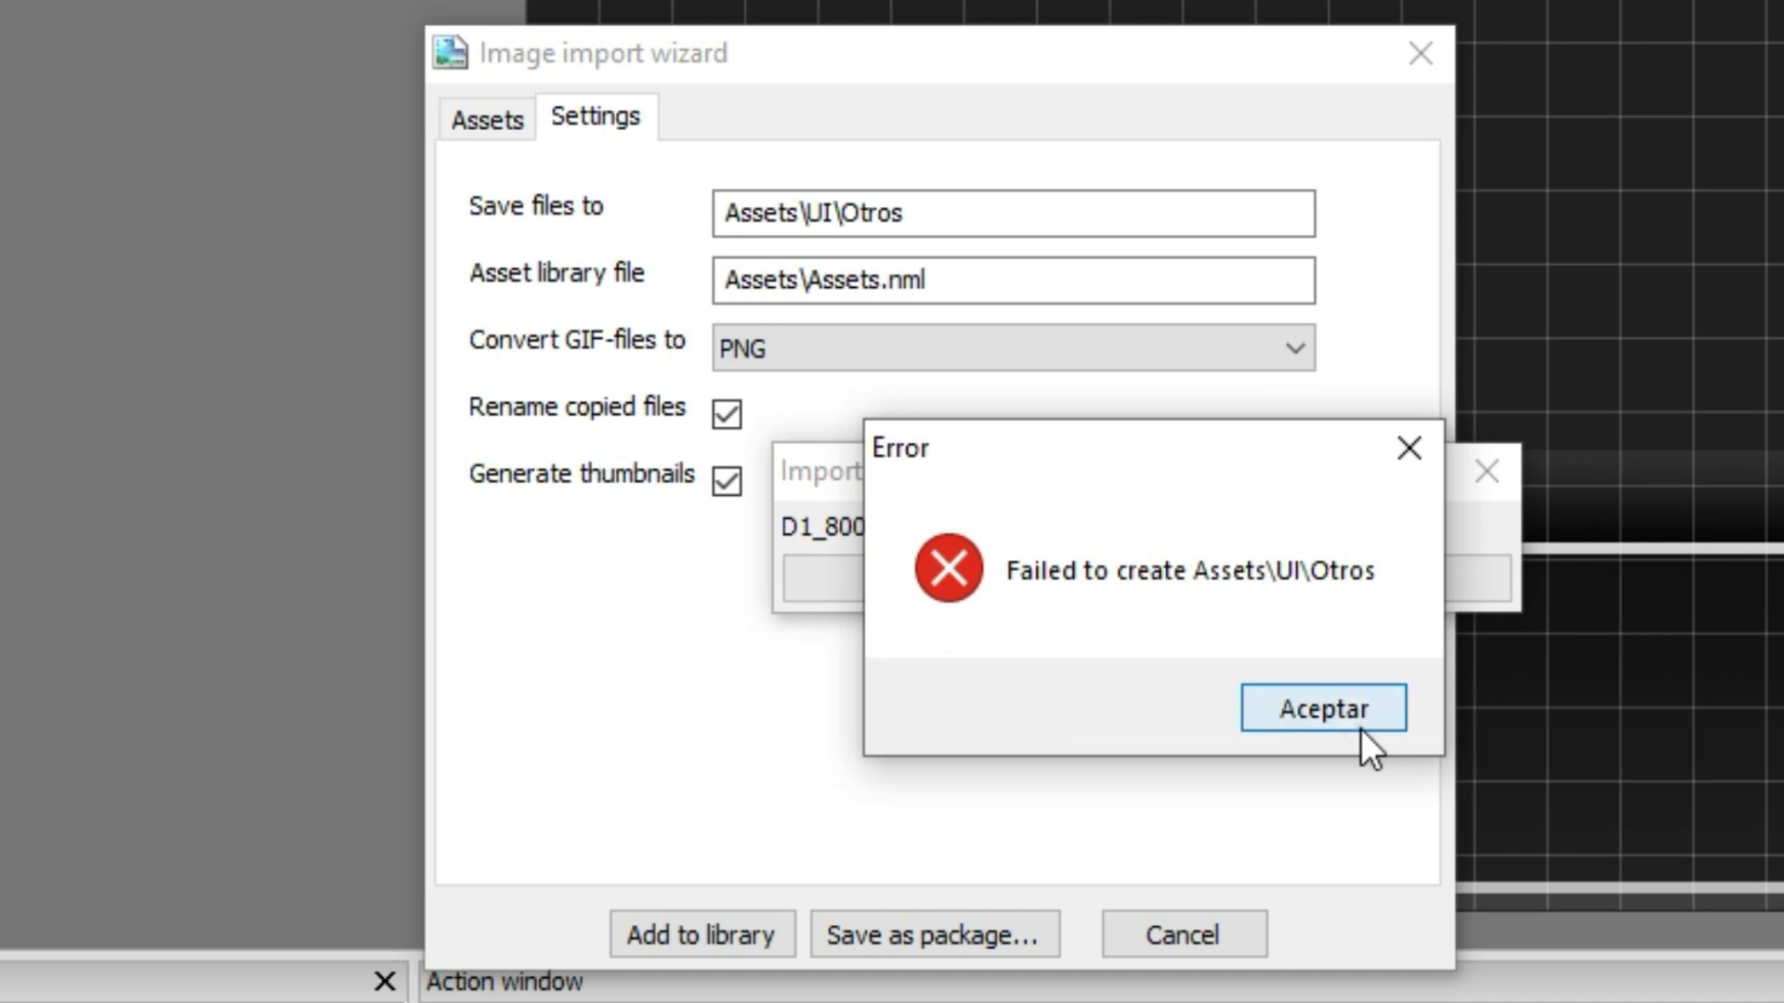
click(1360, 728)
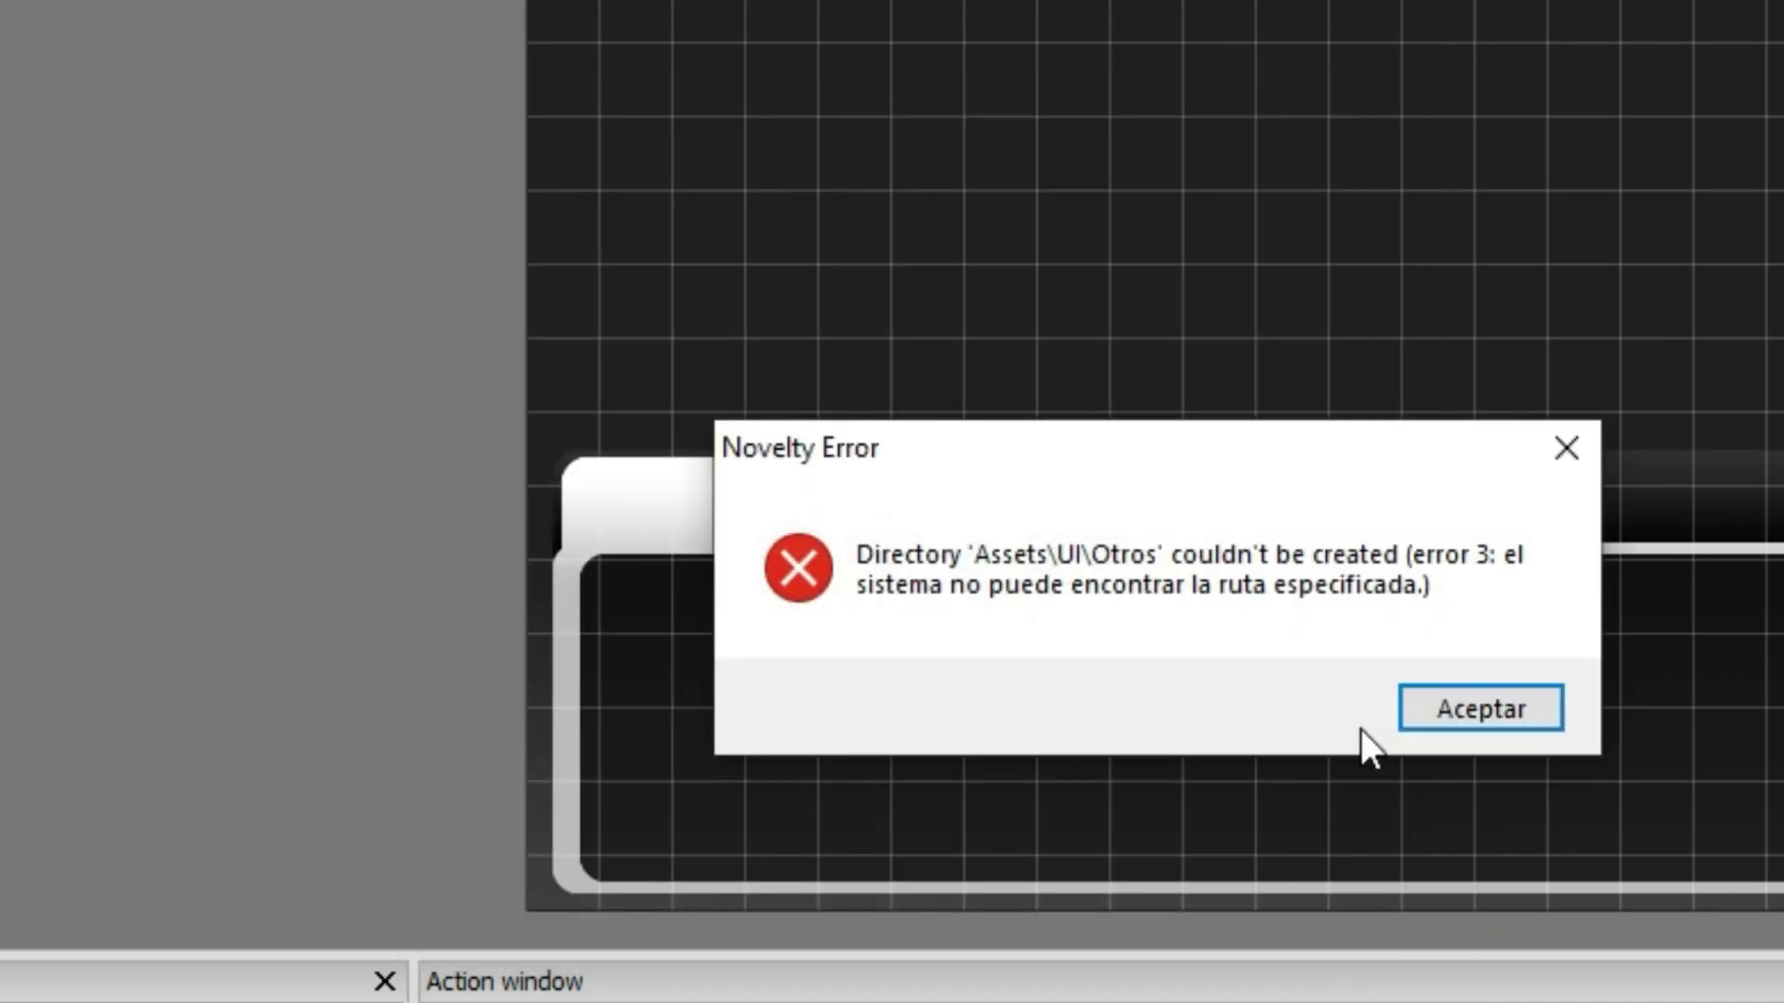
click(1487, 710)
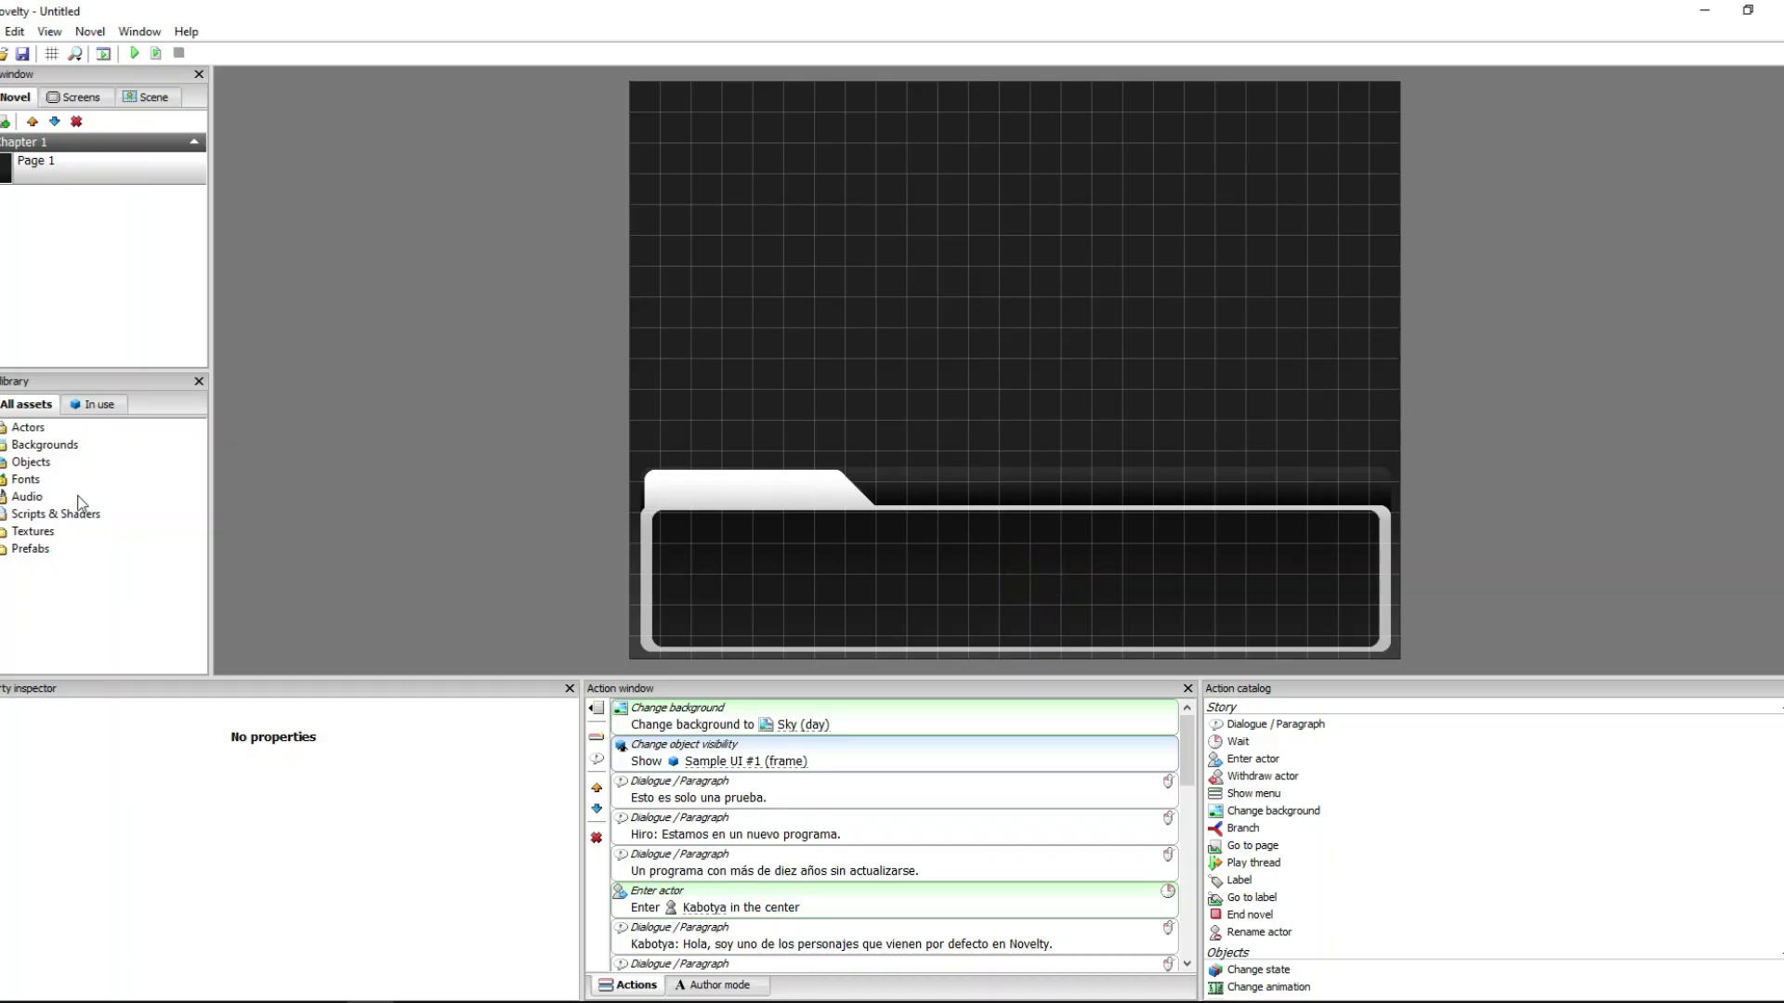
- Check the library's Objects category for the imported frame, including the Sample #1 folder under UI
double_click(31, 462)
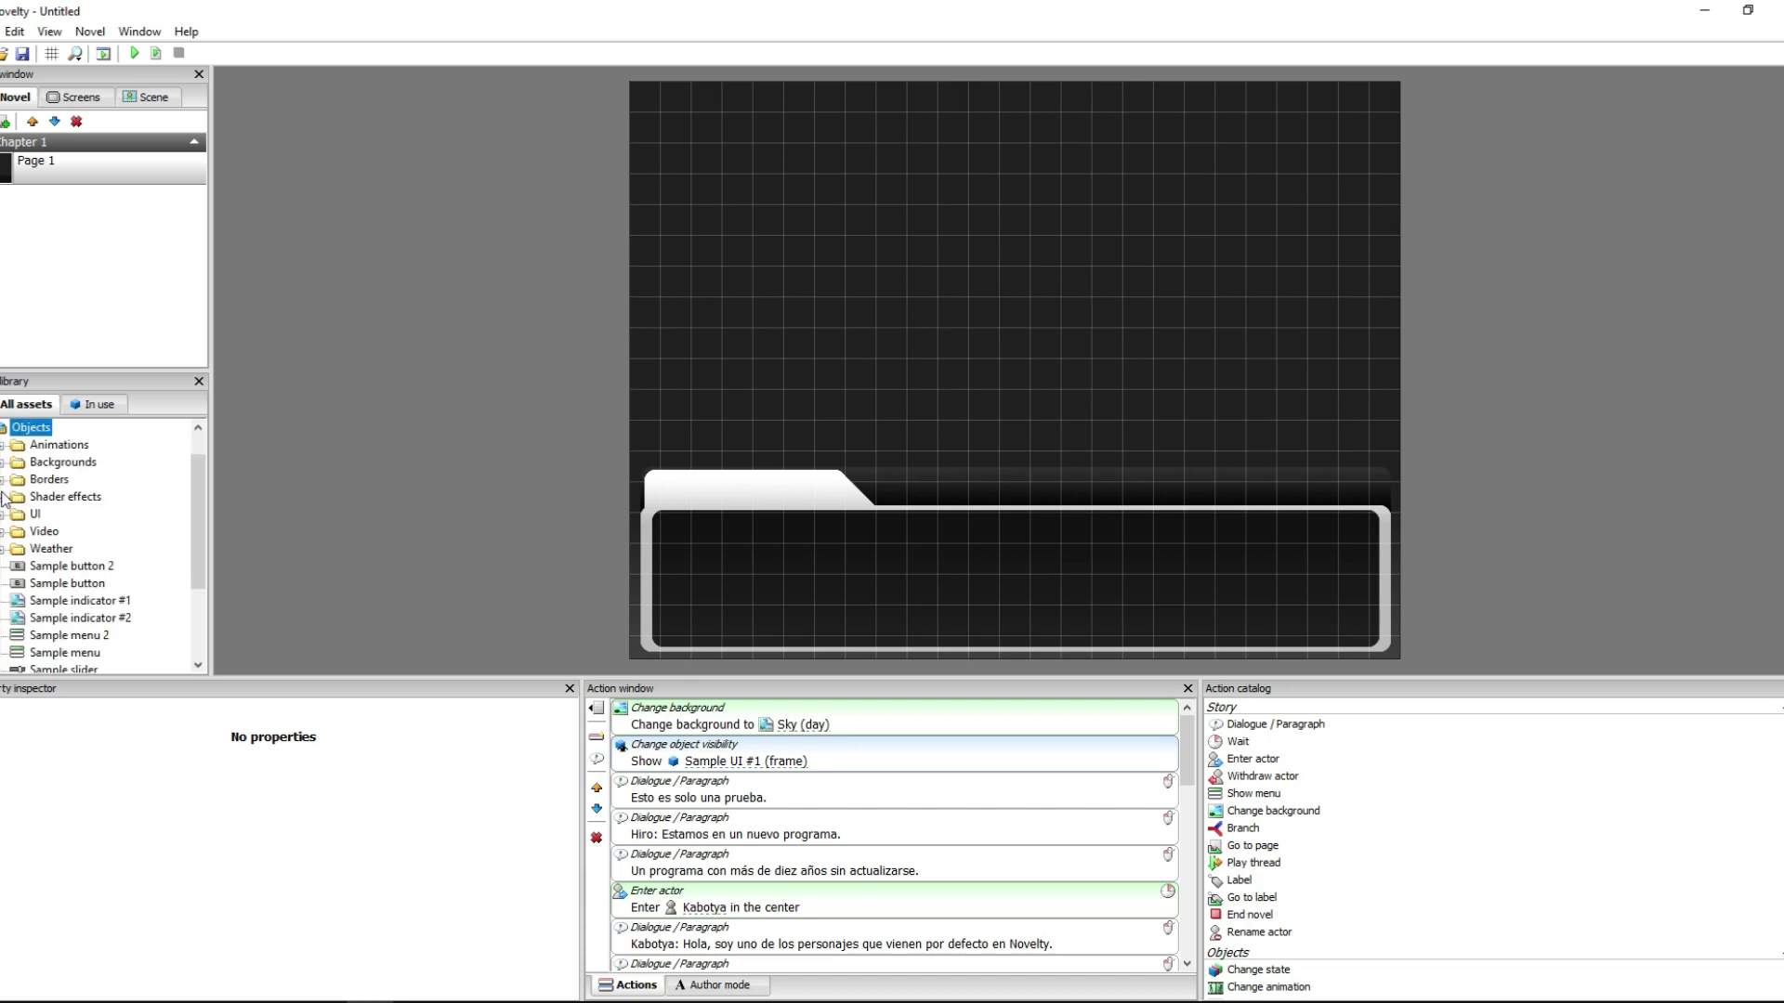
scroll(12, 523, down, 2)
scroll(93, 548, up, 1)
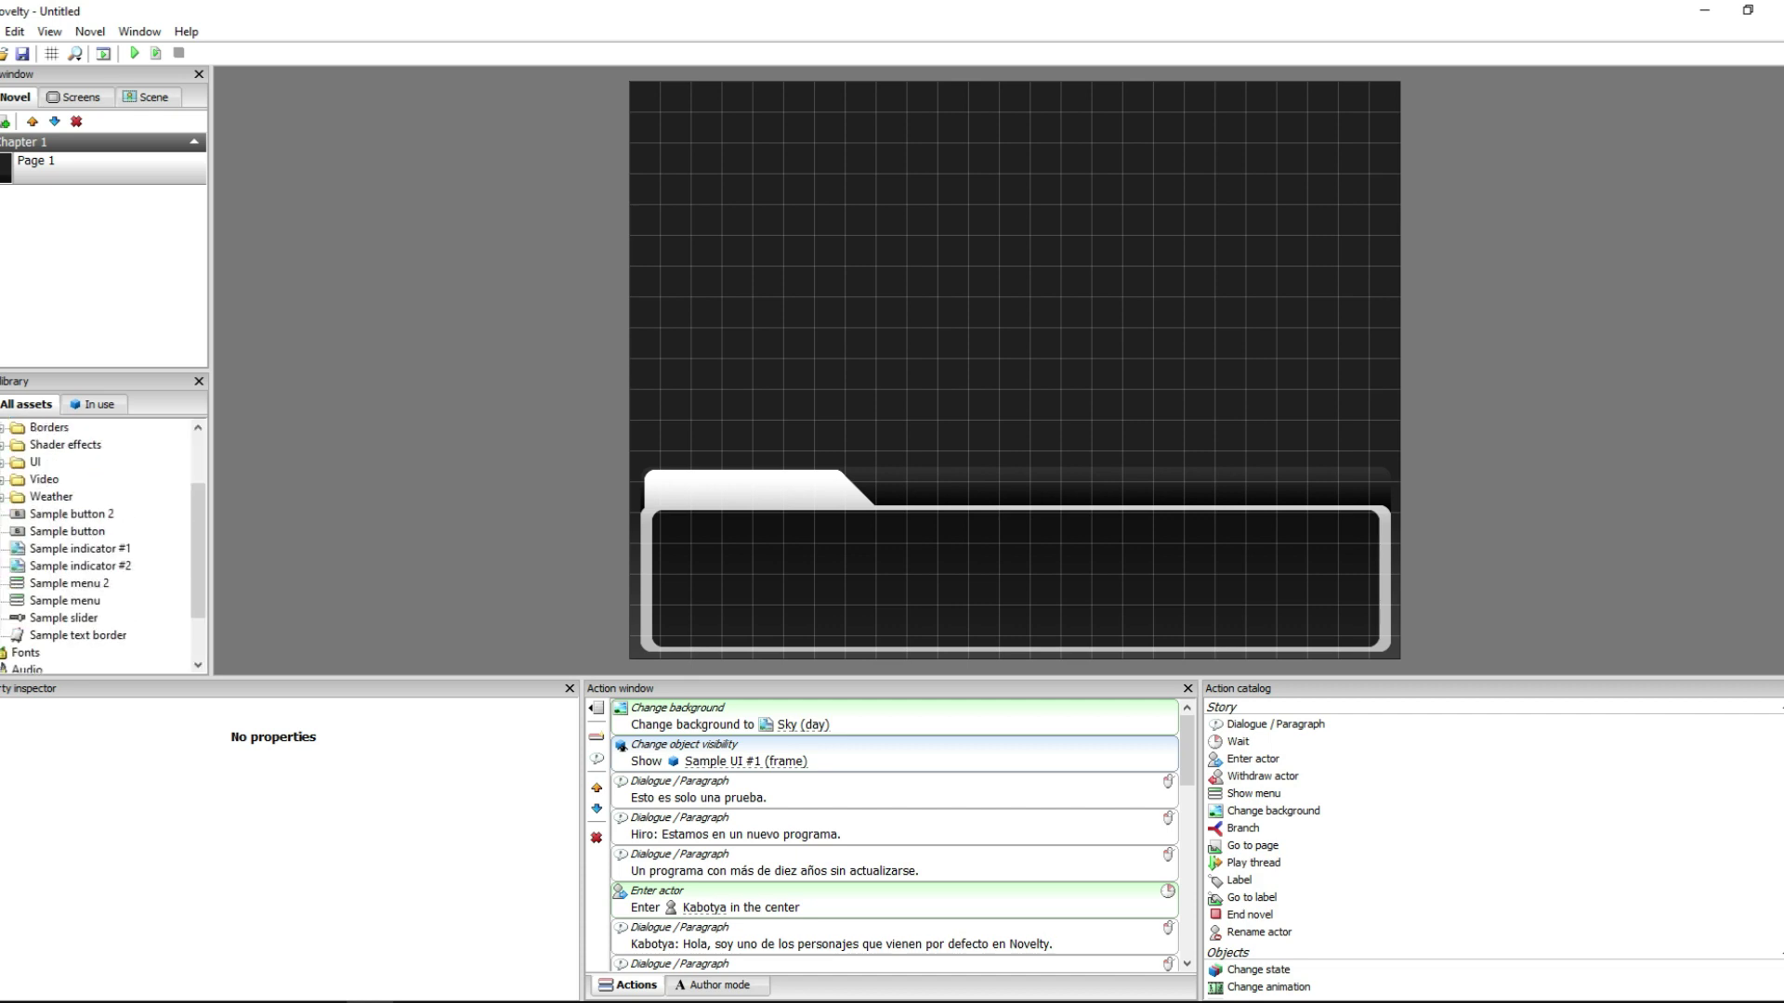
click(2, 462)
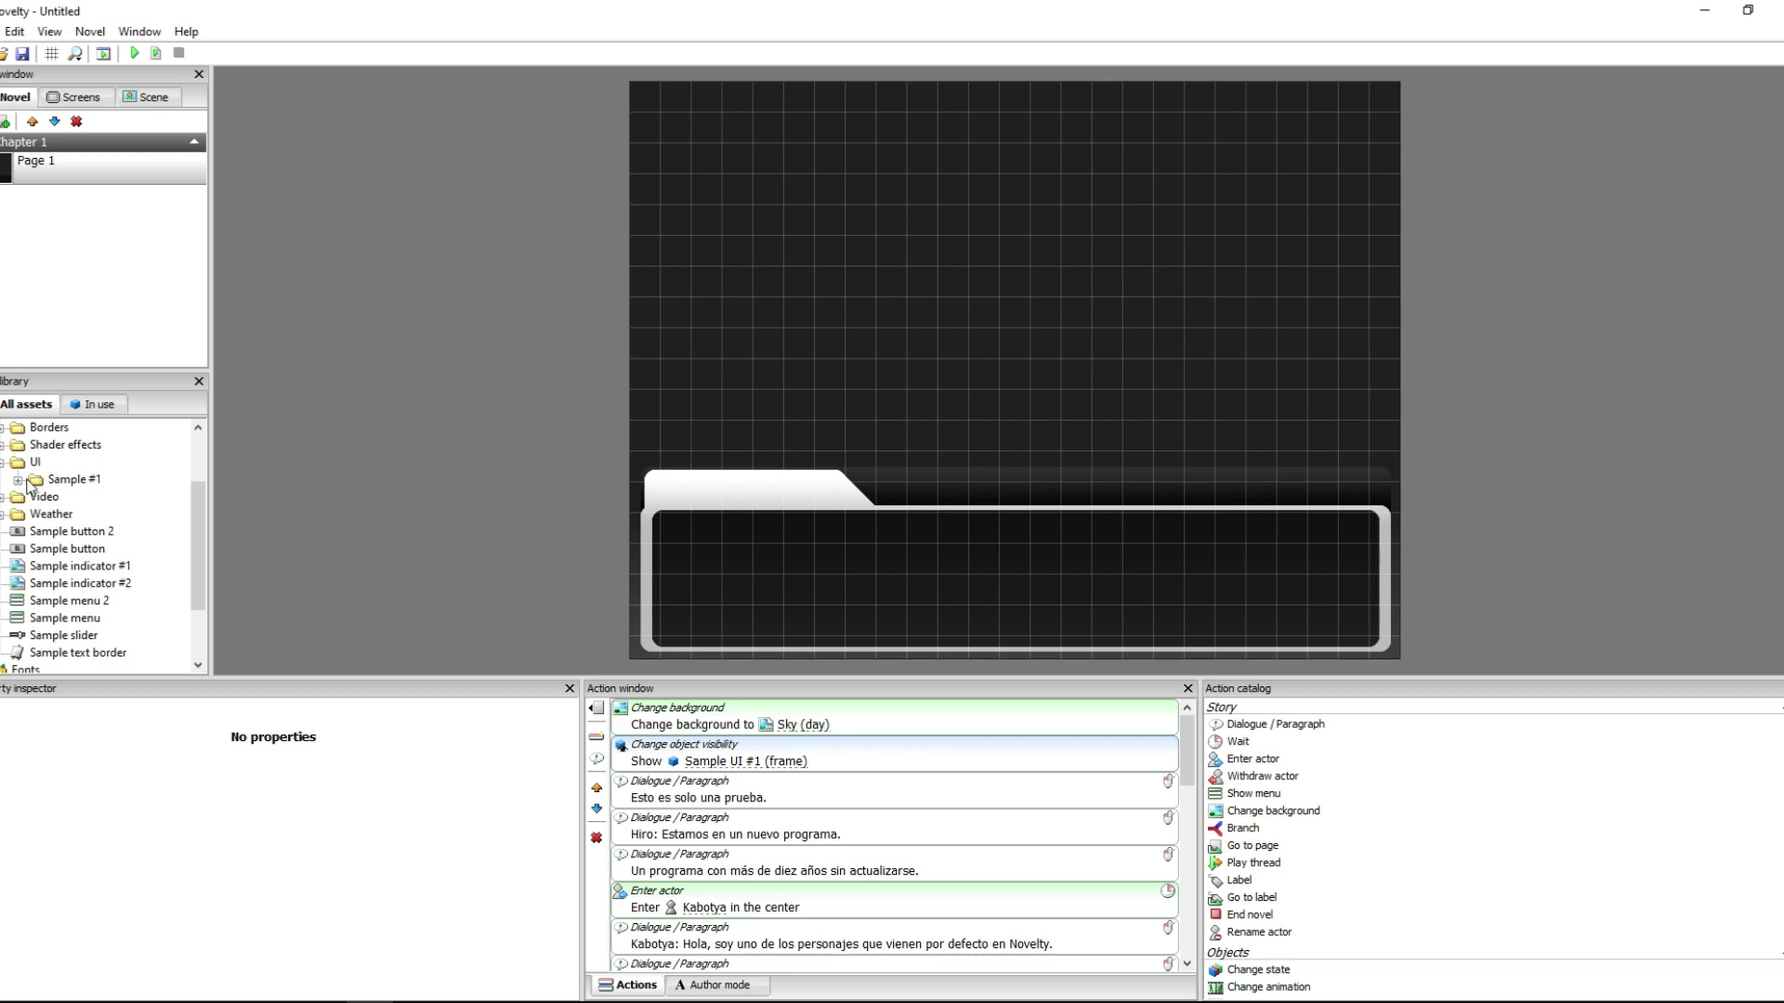
click(18, 480)
scroll(76, 514, up, 2)
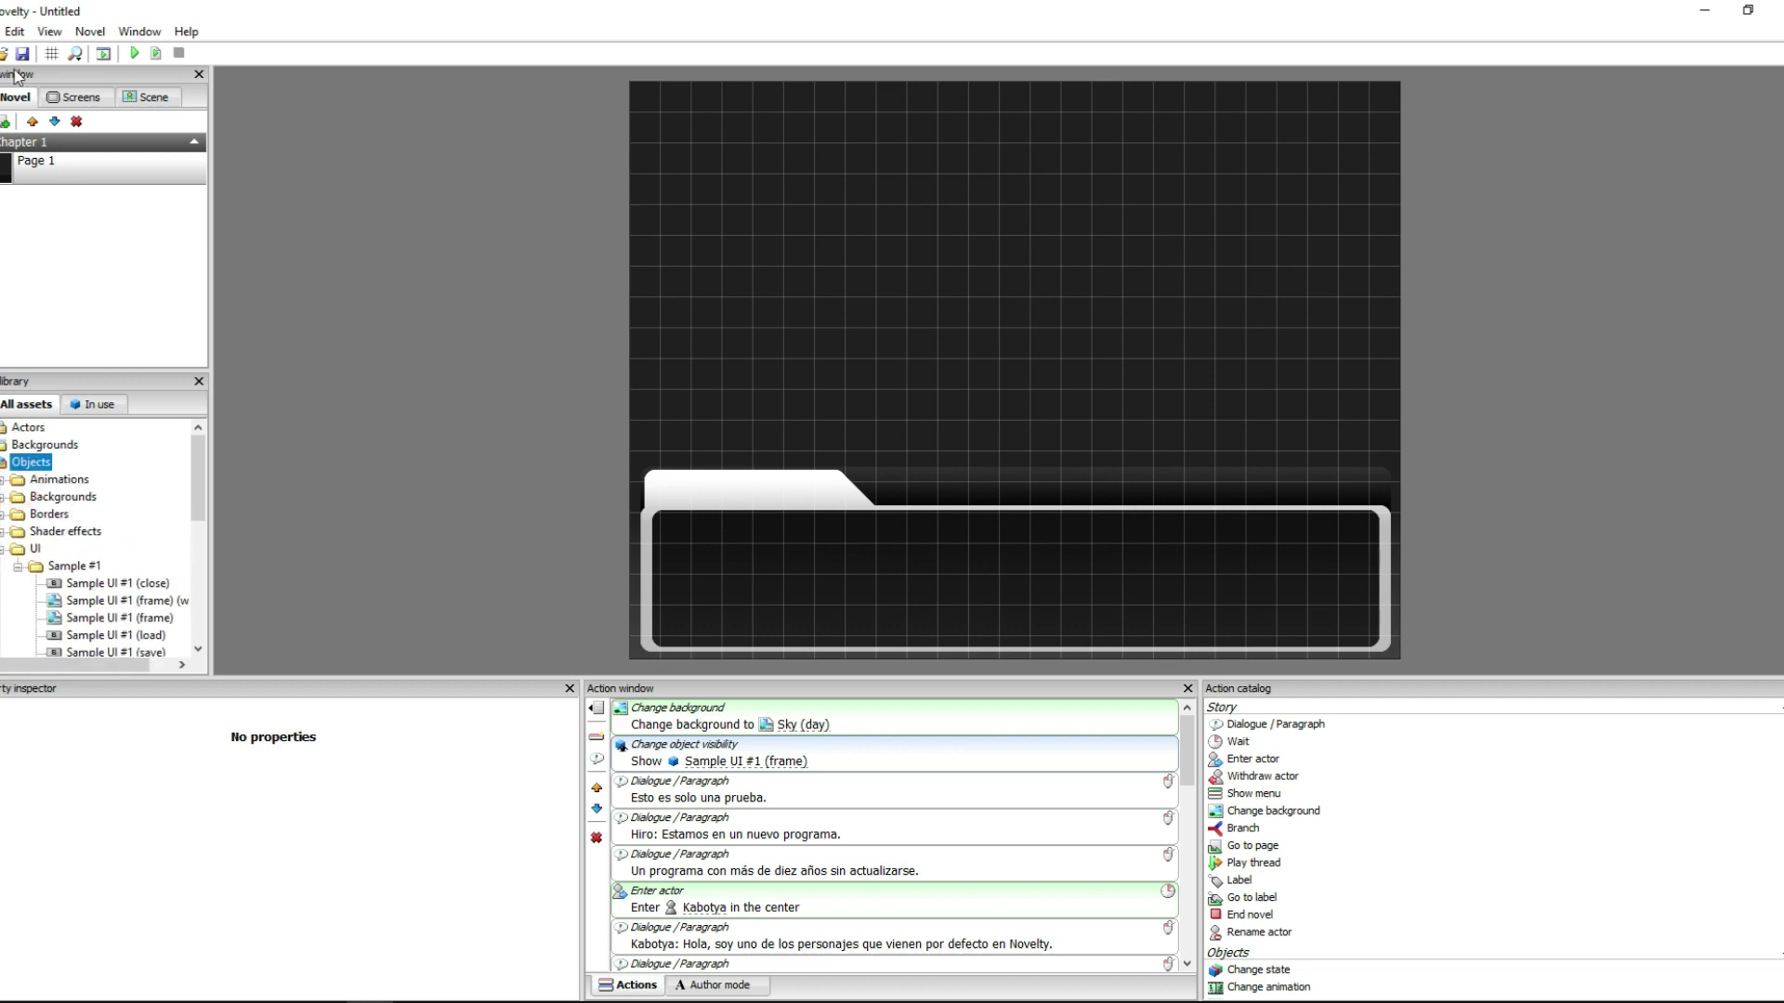
- Import the image D1_800x600_frame_a_a80 from the D1_800x600 PNG folder into the library with the default name and settings
click(2, 32)
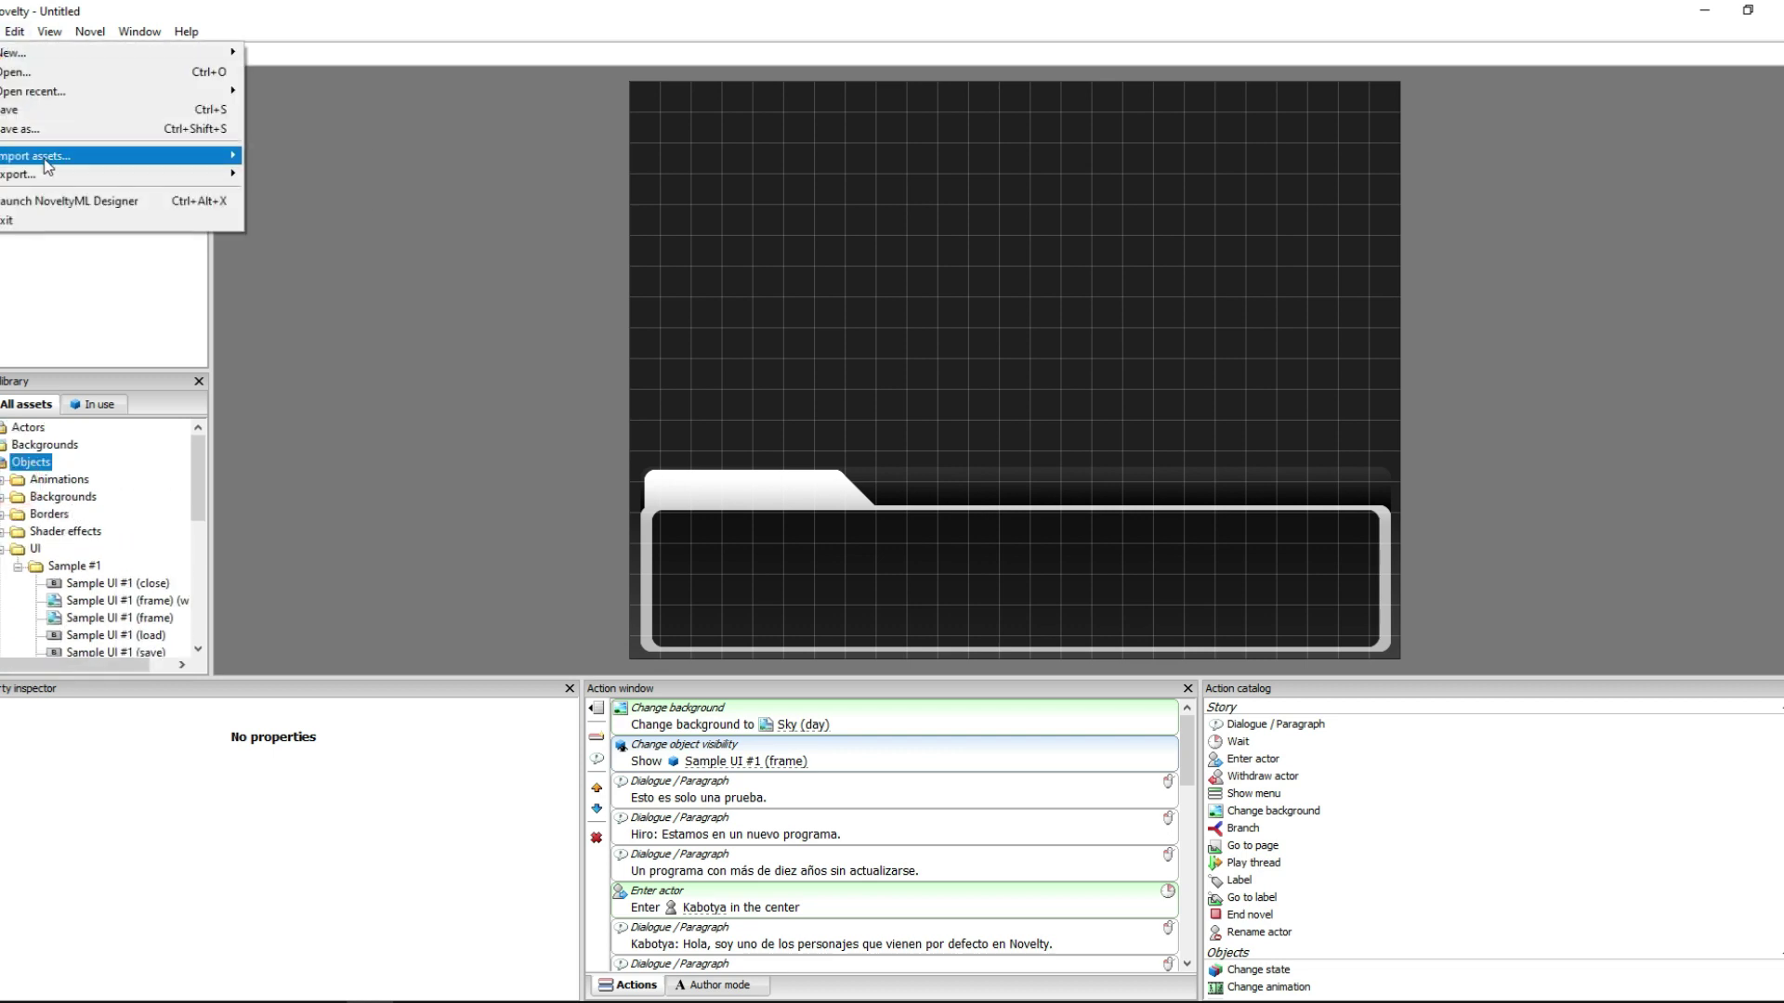
mouse_move(45, 162)
click(337, 156)
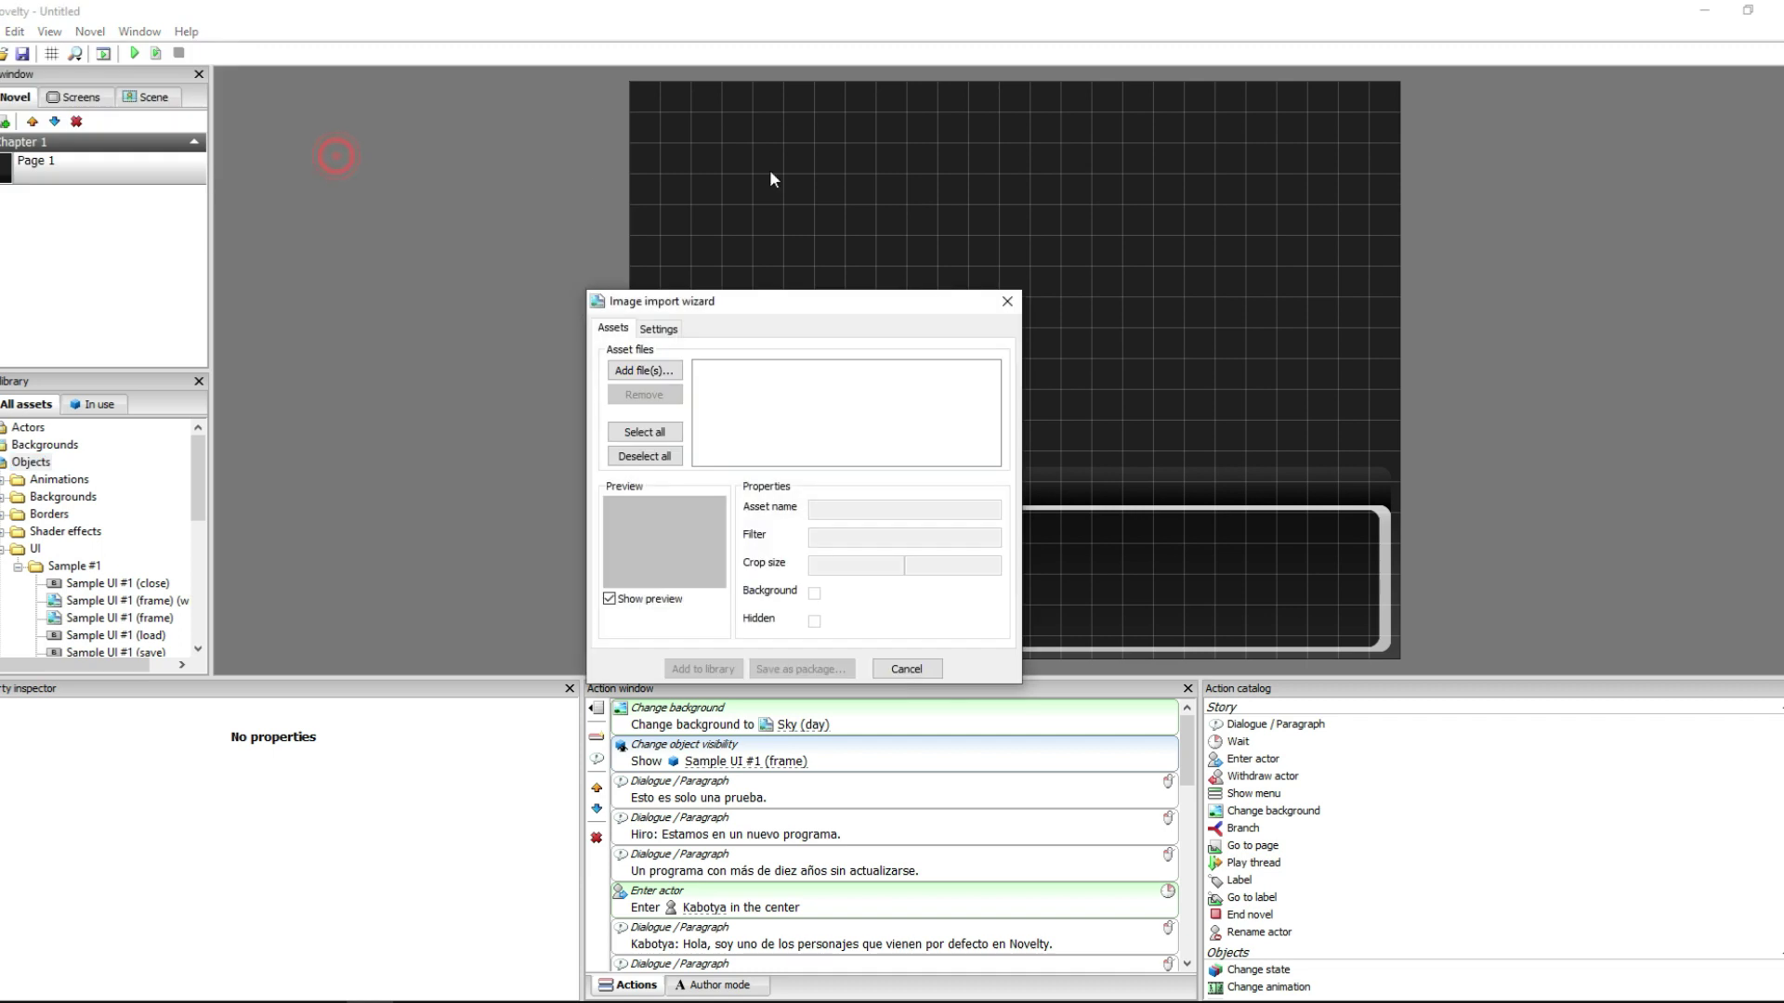
click(665, 376)
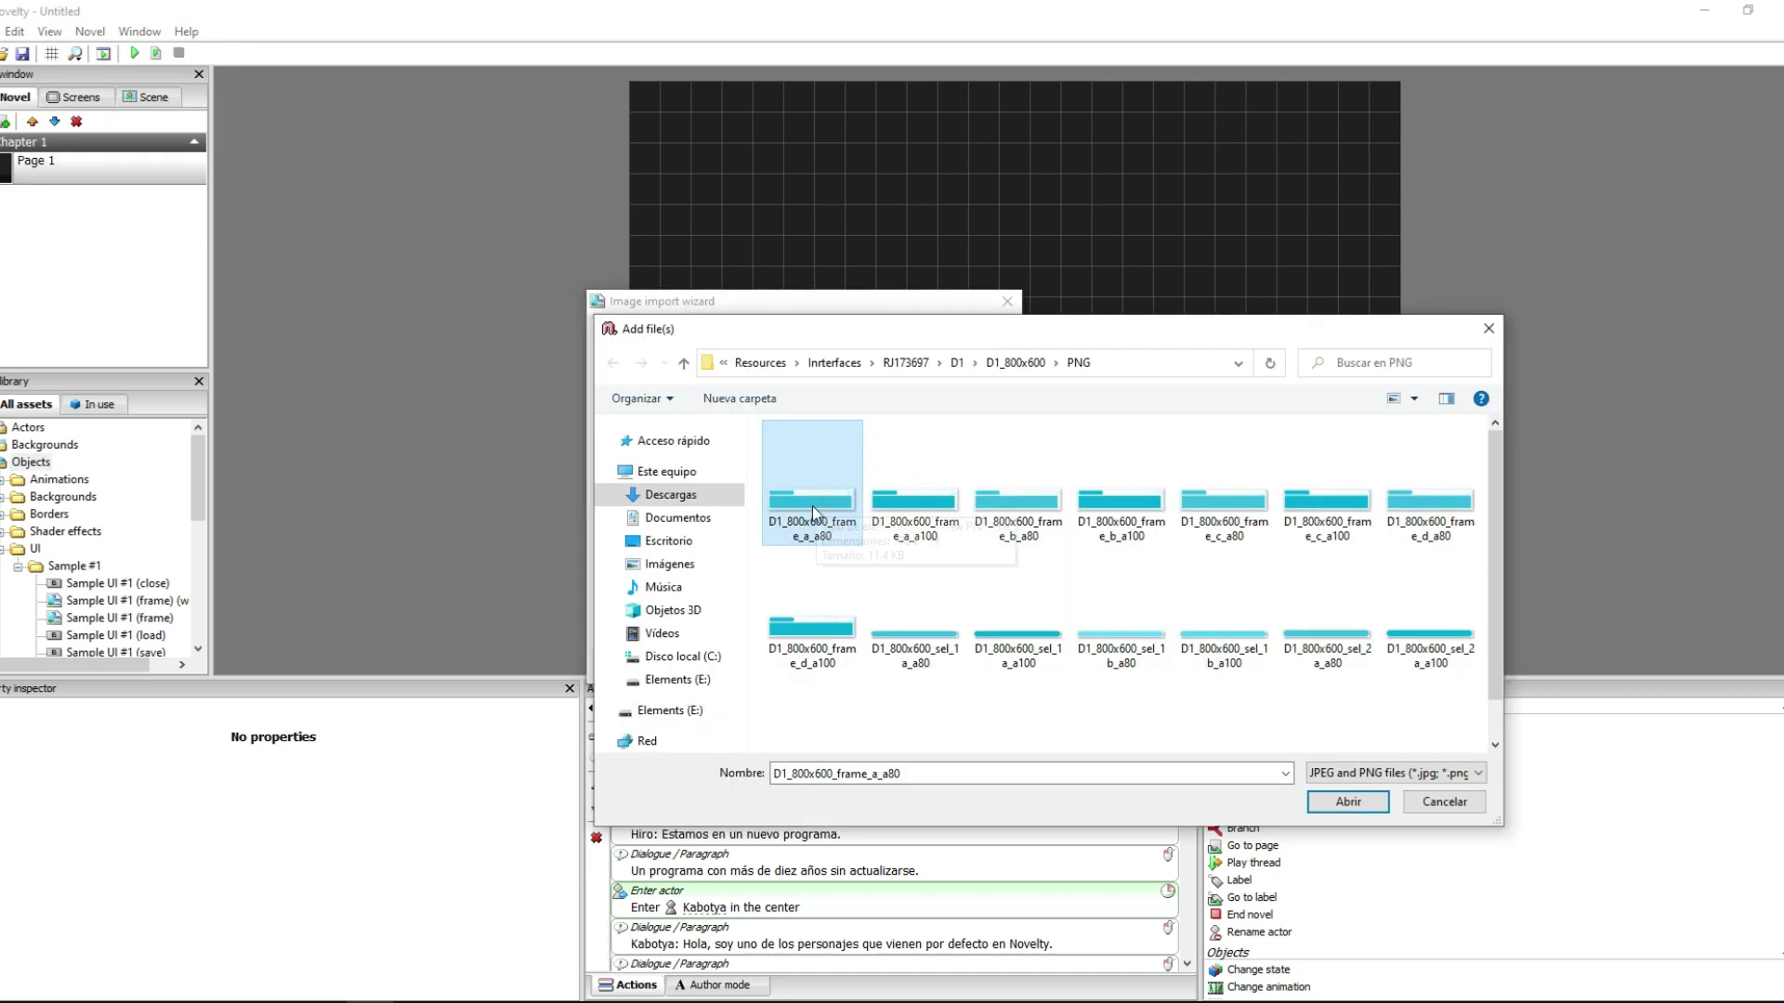
double_click(812, 502)
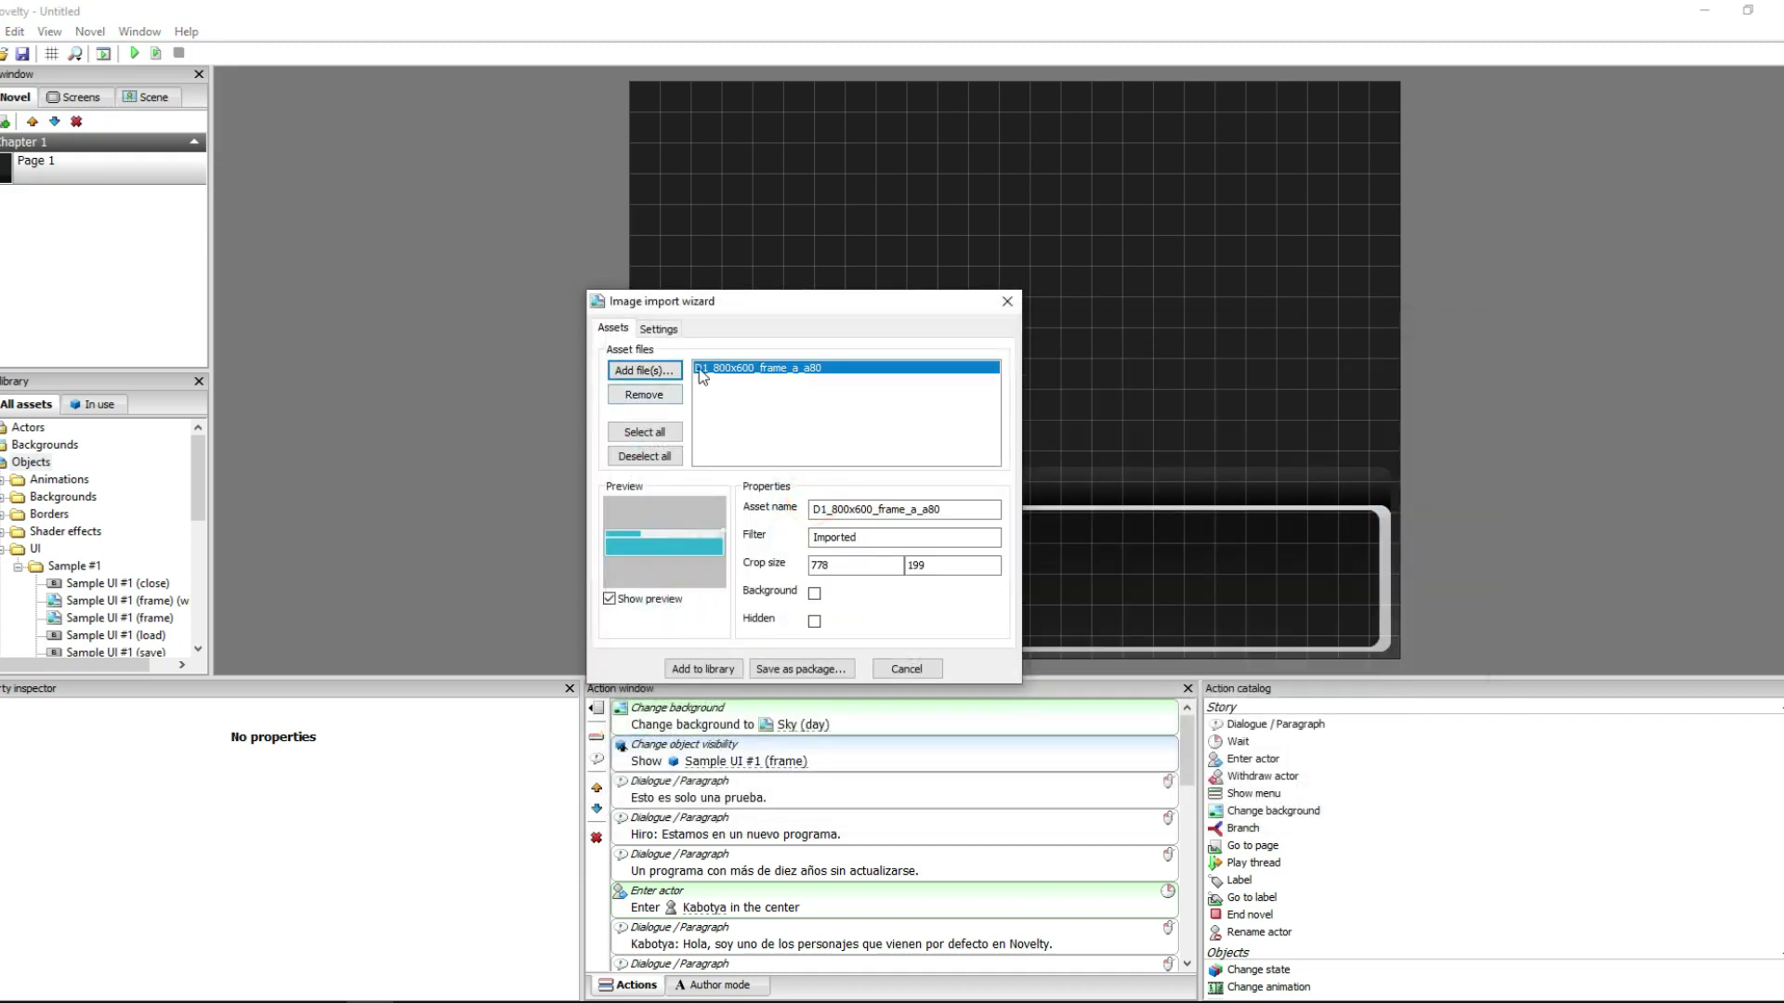
click(660, 330)
click(715, 669)
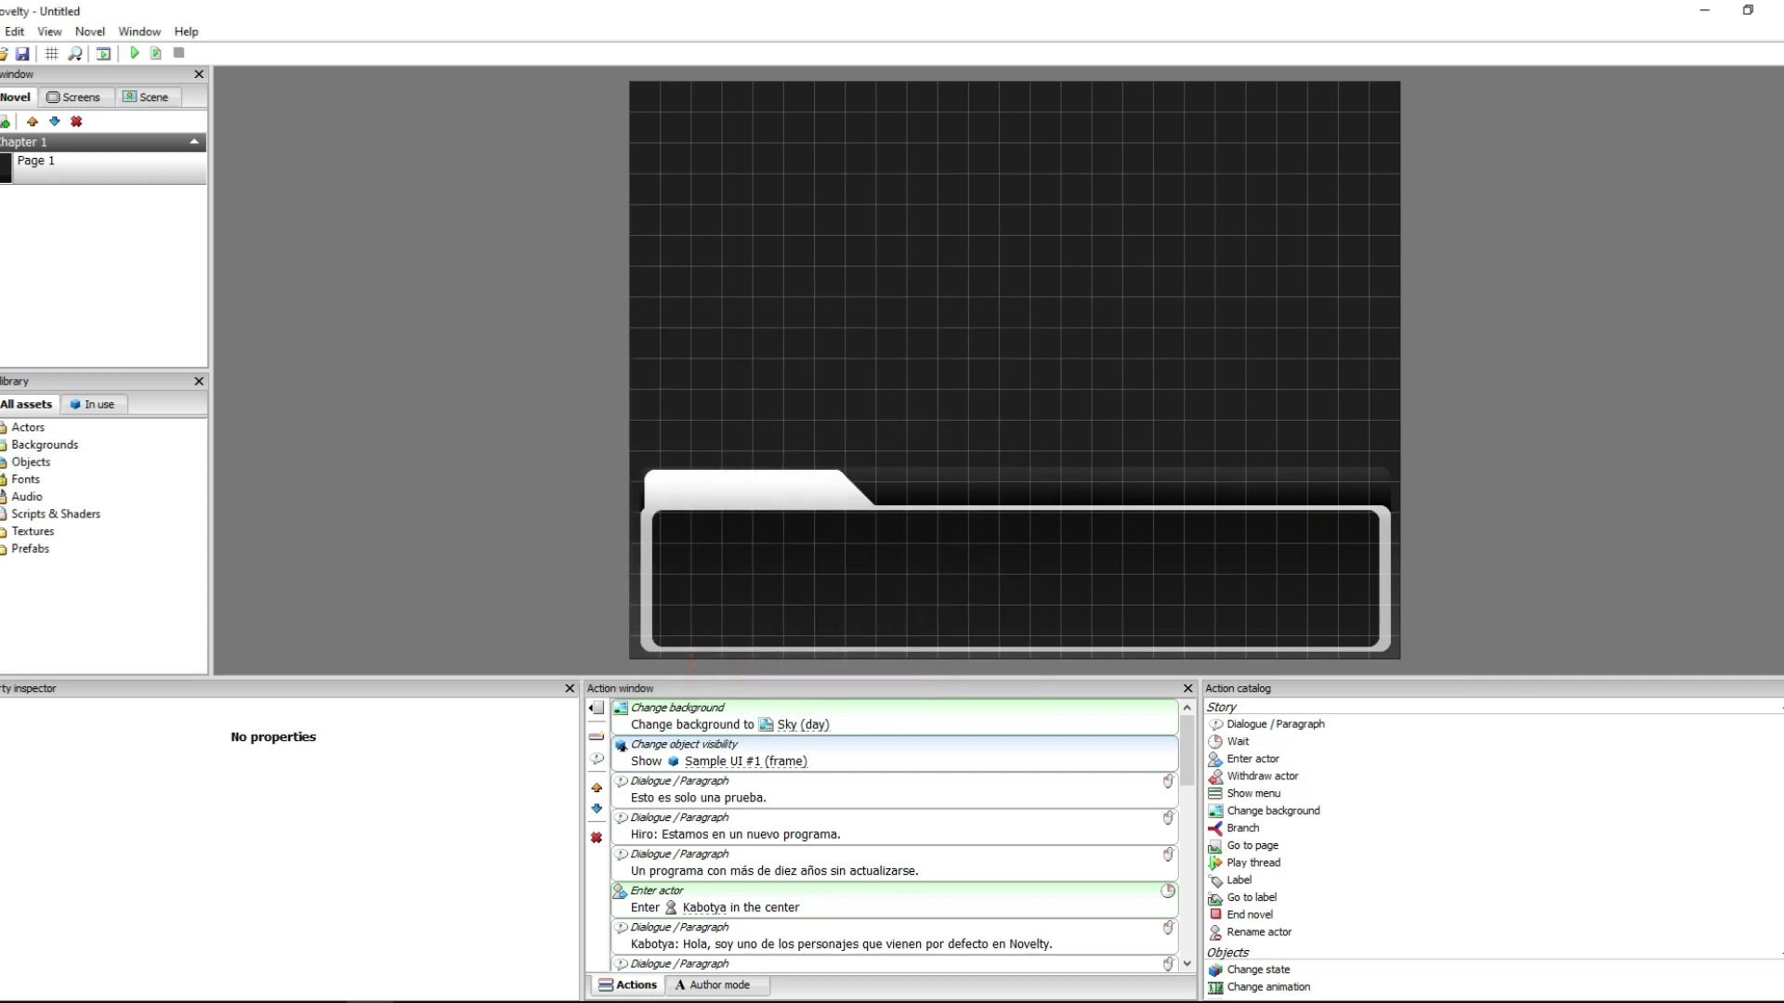
- Add the D1_800x600_frame_a_a80 image from the Imported textures folder to the scene
double_click(33, 531)
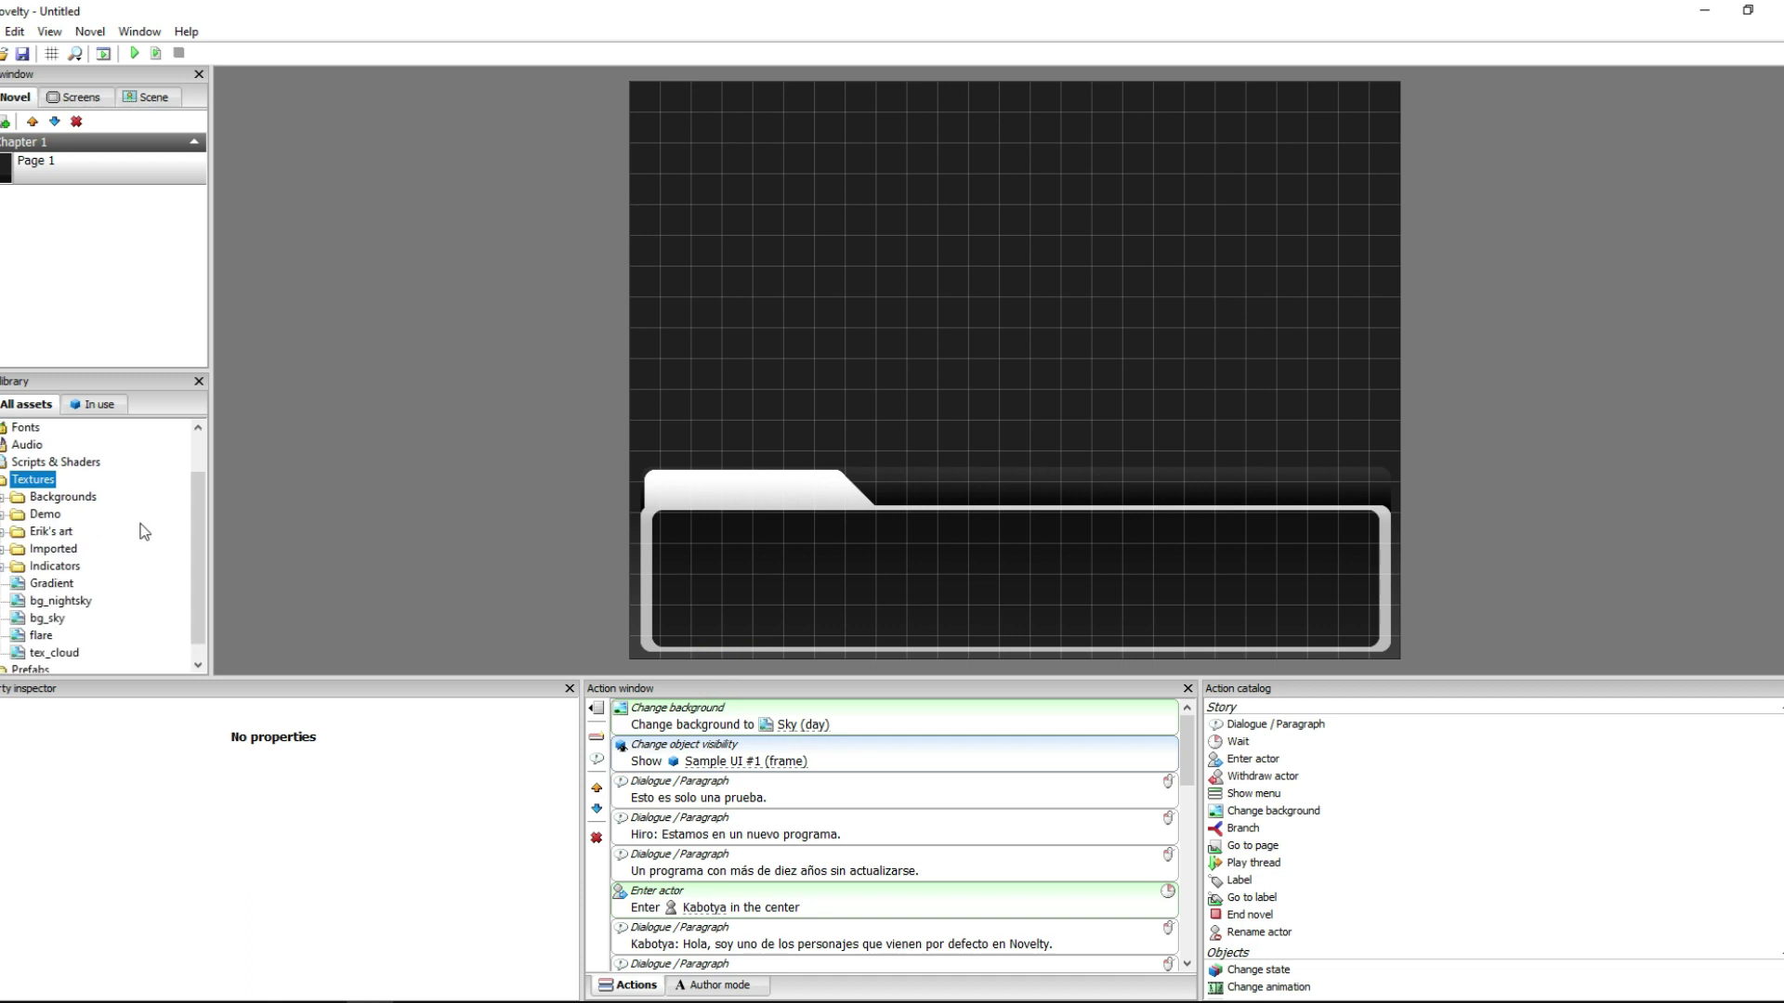
click(2, 532)
click(100, 550)
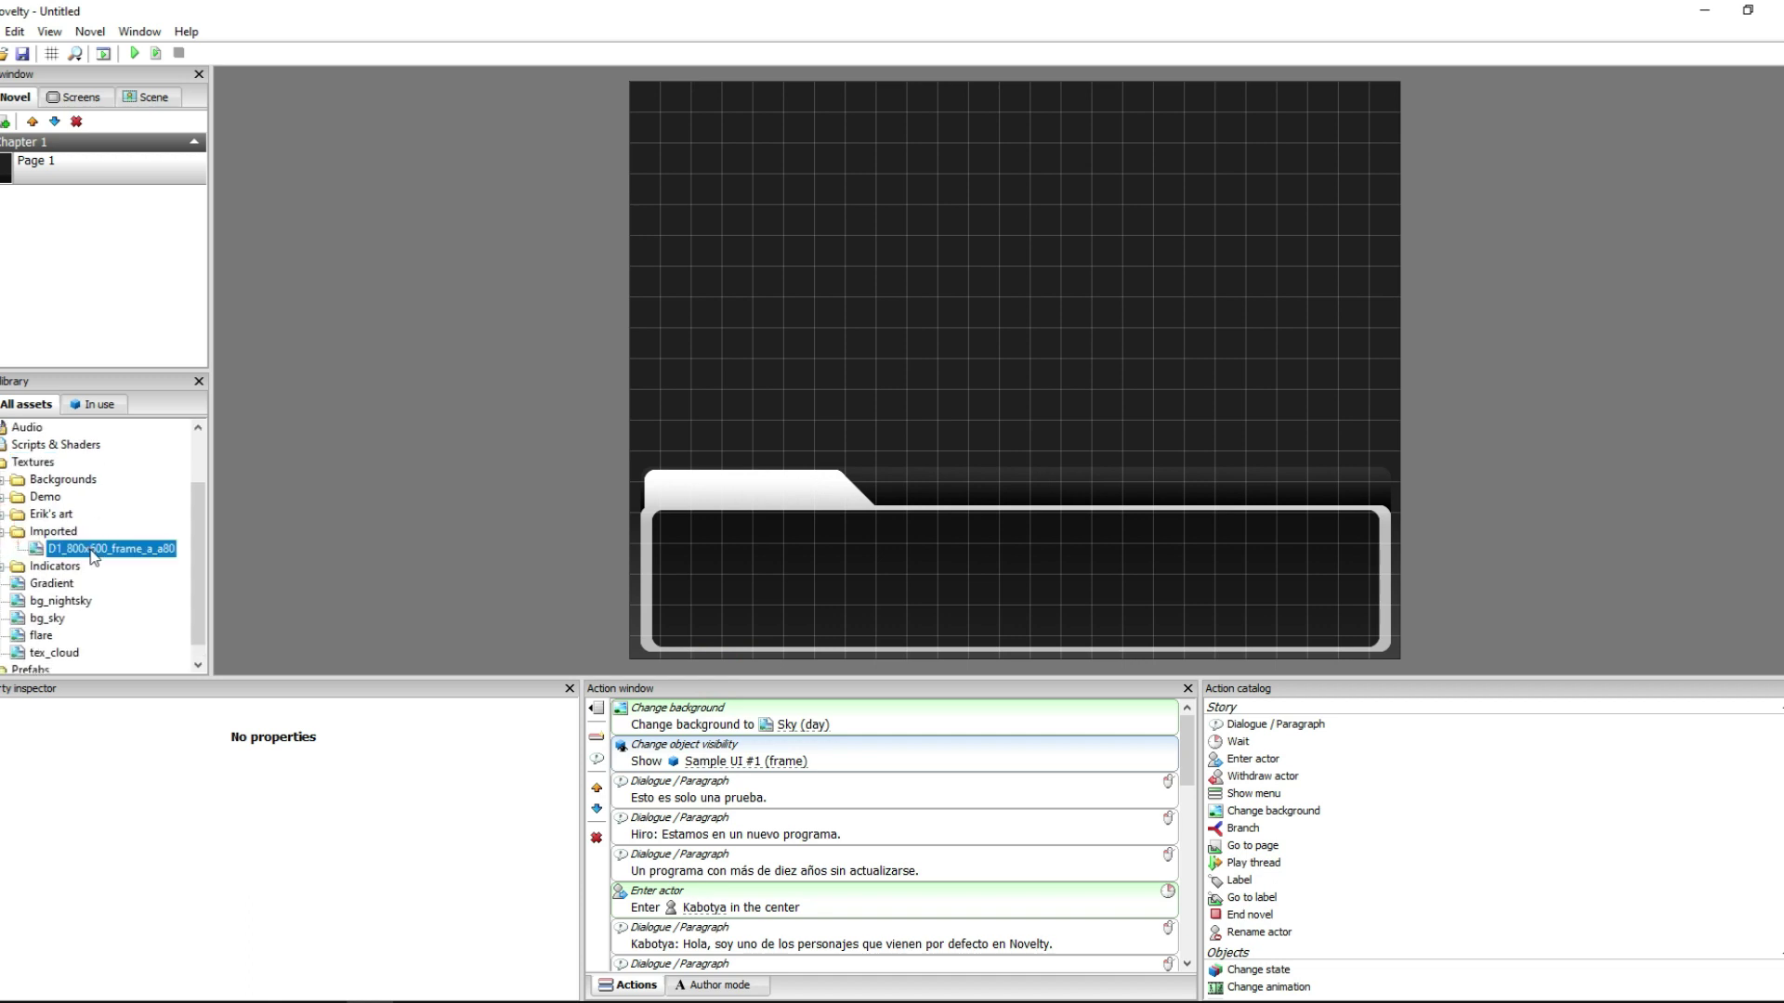
right_click(100, 550)
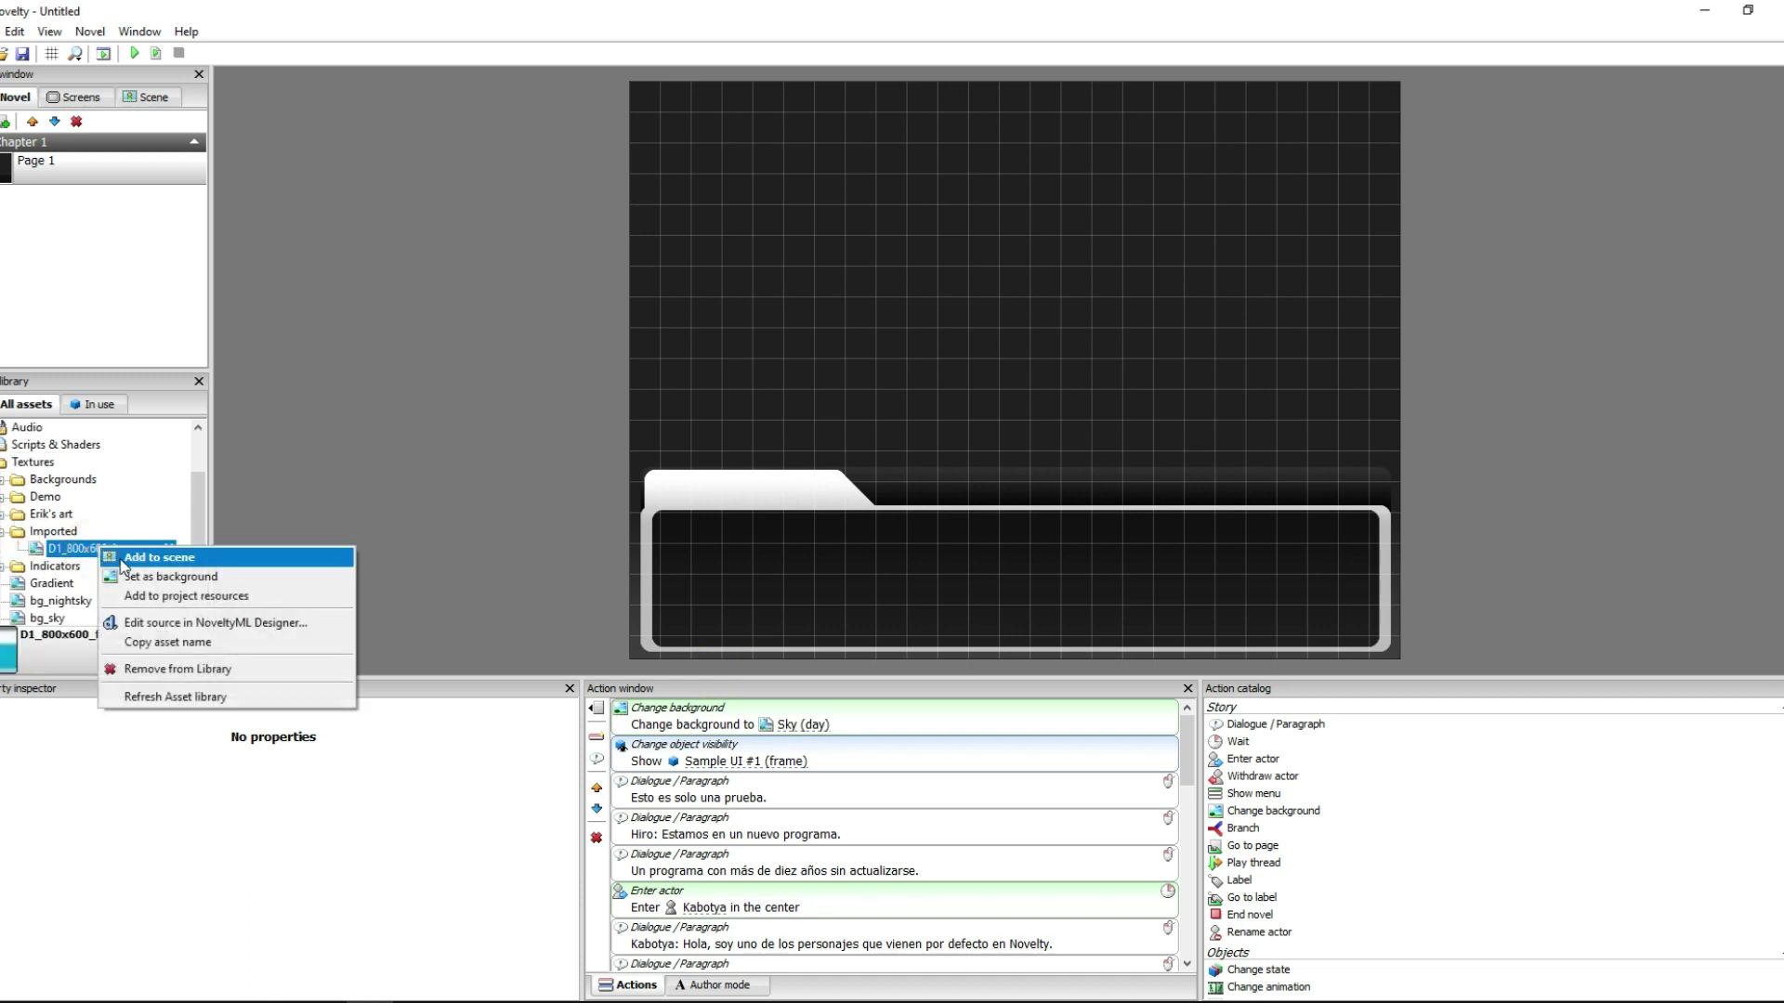
click(121, 562)
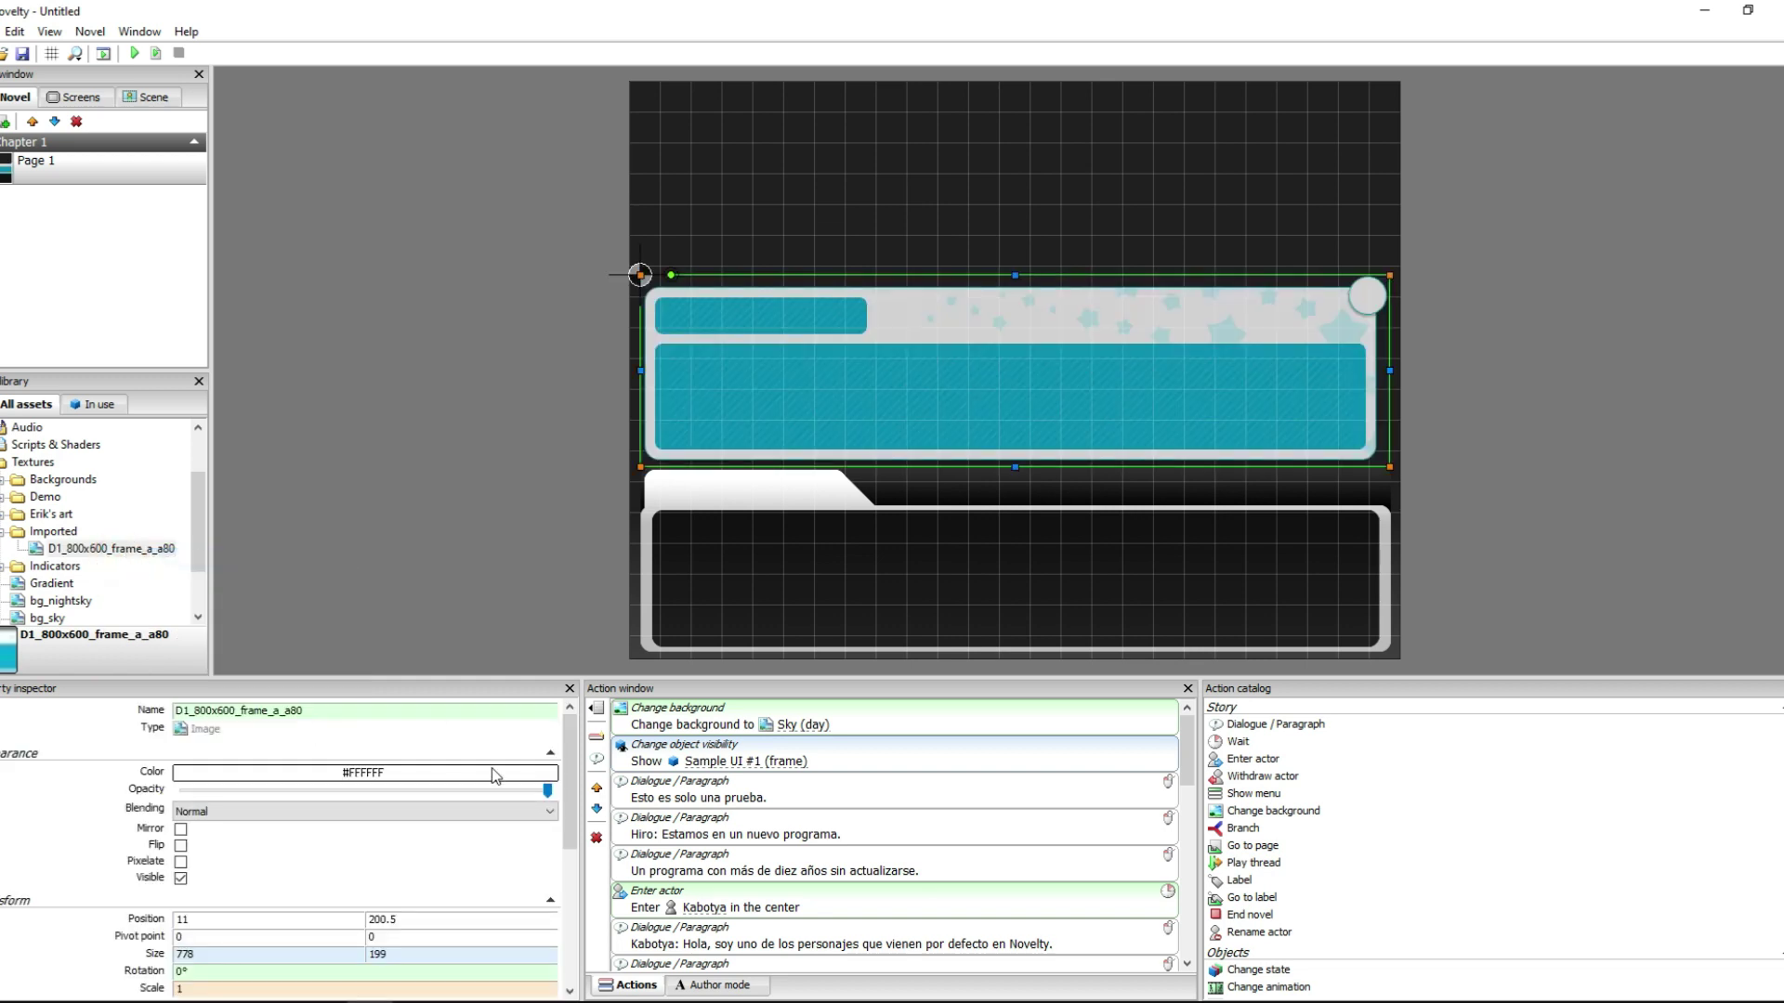